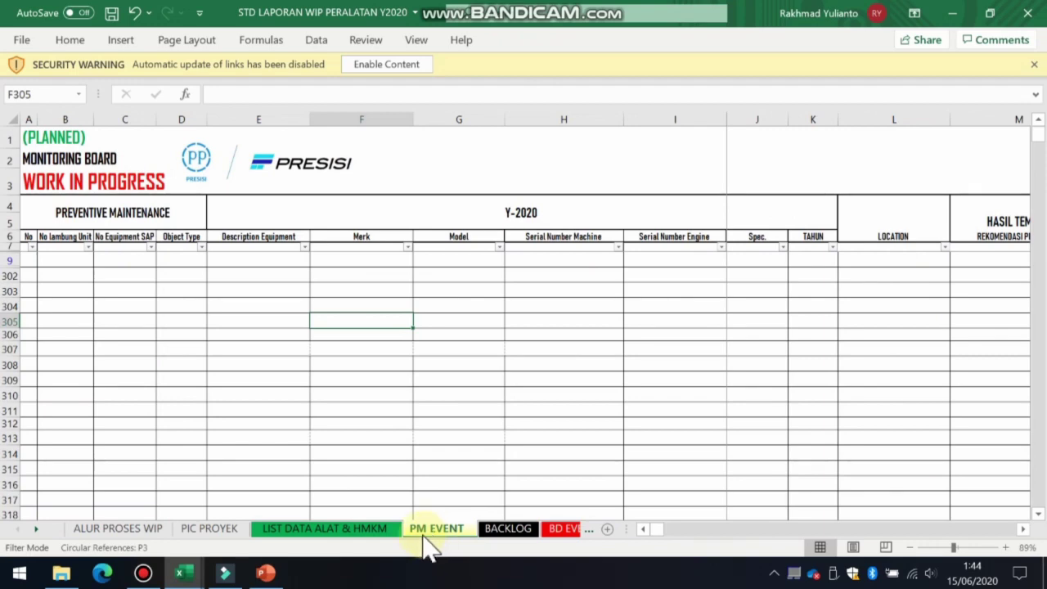
# On the ALUR PROSES WIP sheet, review the PM EVENT box and its instruction to enter the WO job number in column AA
pyautogui.click(127, 529)
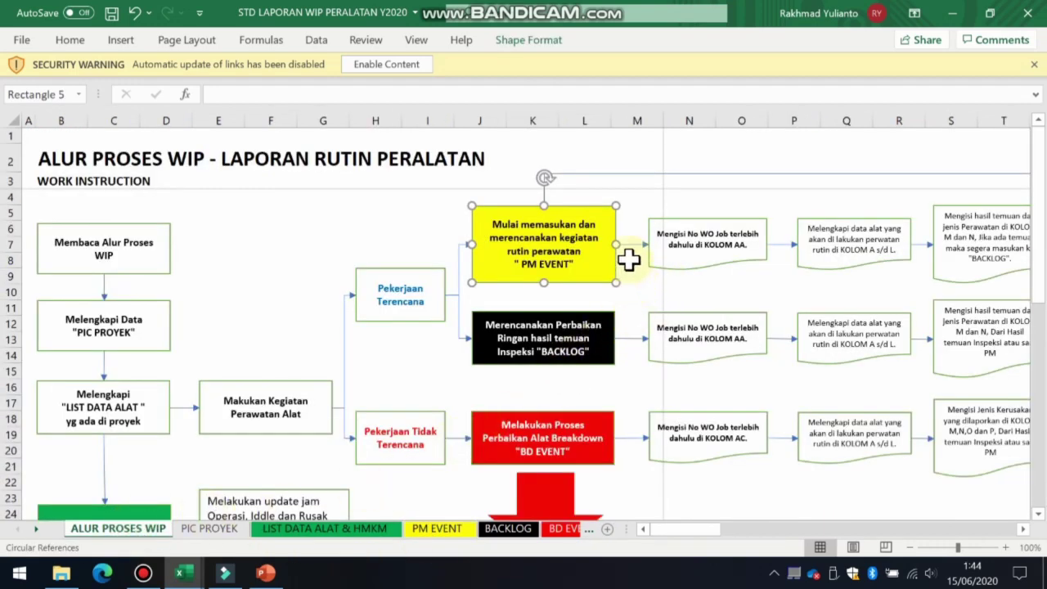
pyautogui.click(709, 270)
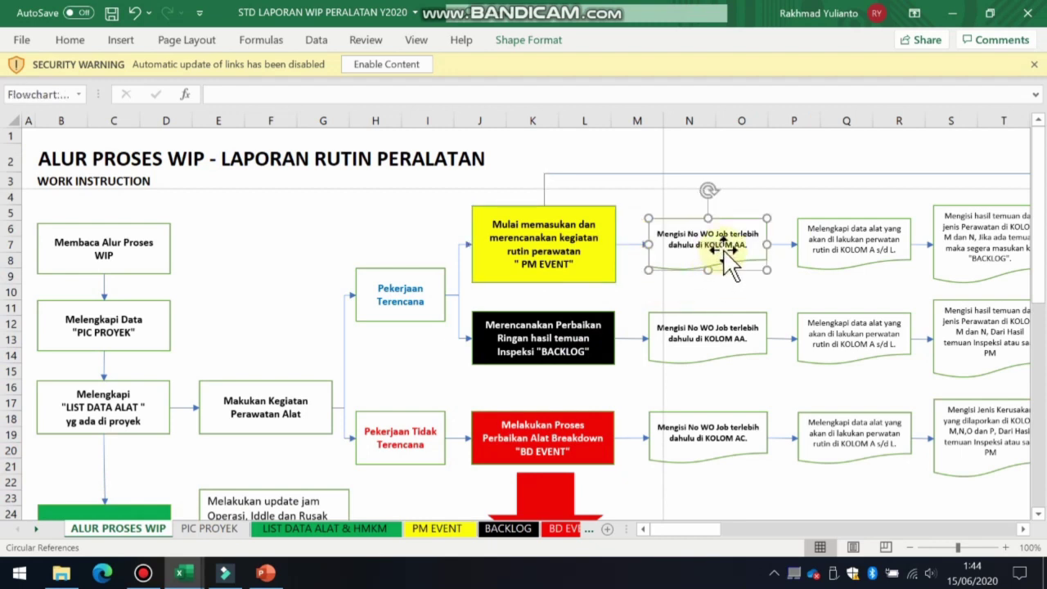
pyautogui.click(613, 262)
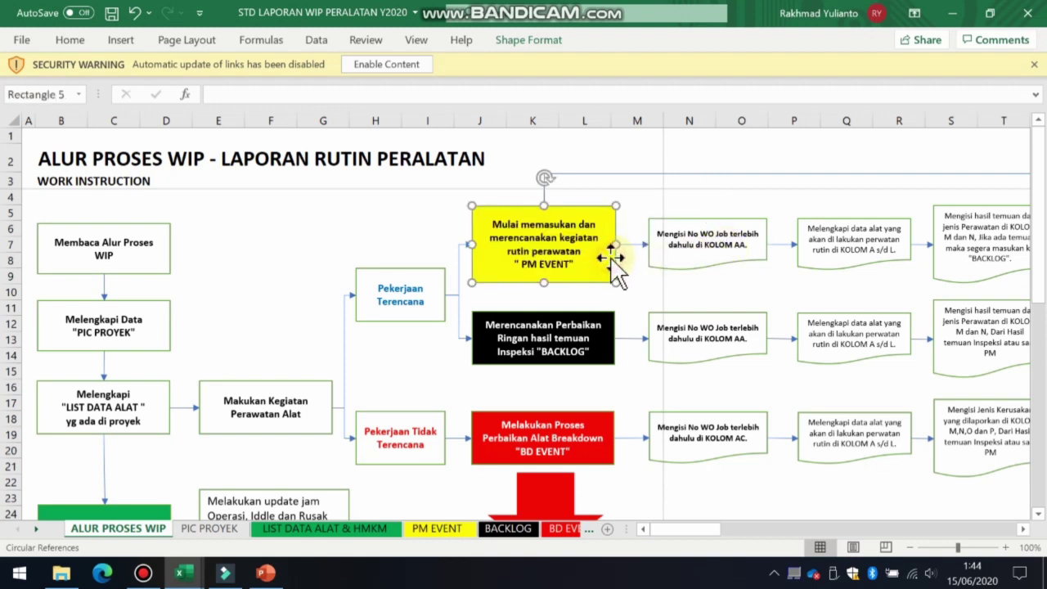
pyautogui.click(681, 267)
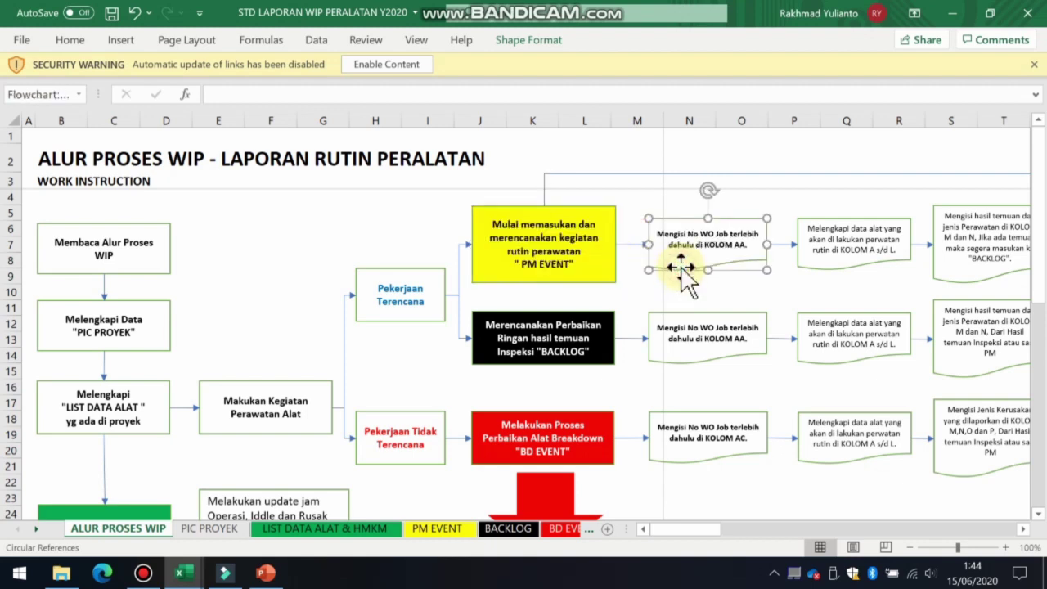
# On the PM EVENT sheet, locate the W/O Number column AA and select its first entry cell, AA9
pyautogui.click(437, 529)
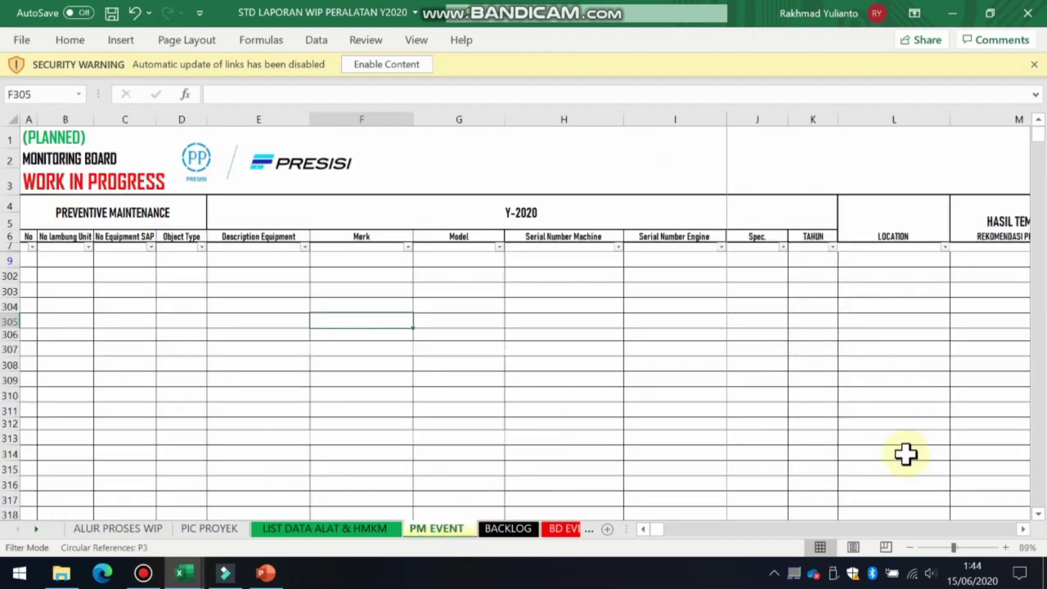
pyautogui.click(1022, 529)
pyautogui.click(1023, 529)
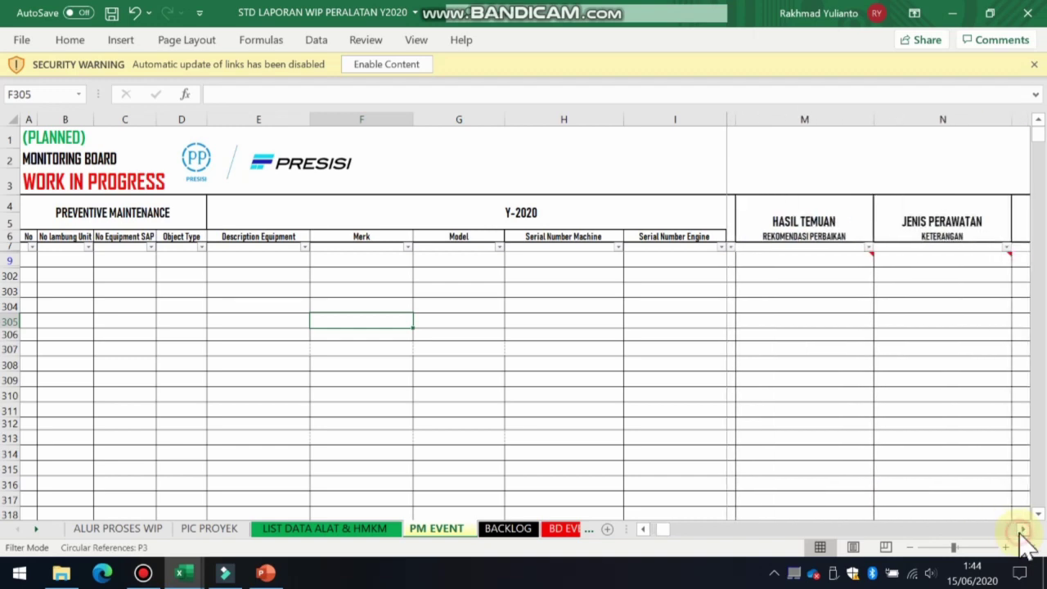
pyautogui.click(1022, 529)
pyautogui.click(1022, 529)
pyautogui.click(1022, 529)
pyautogui.click(1023, 529)
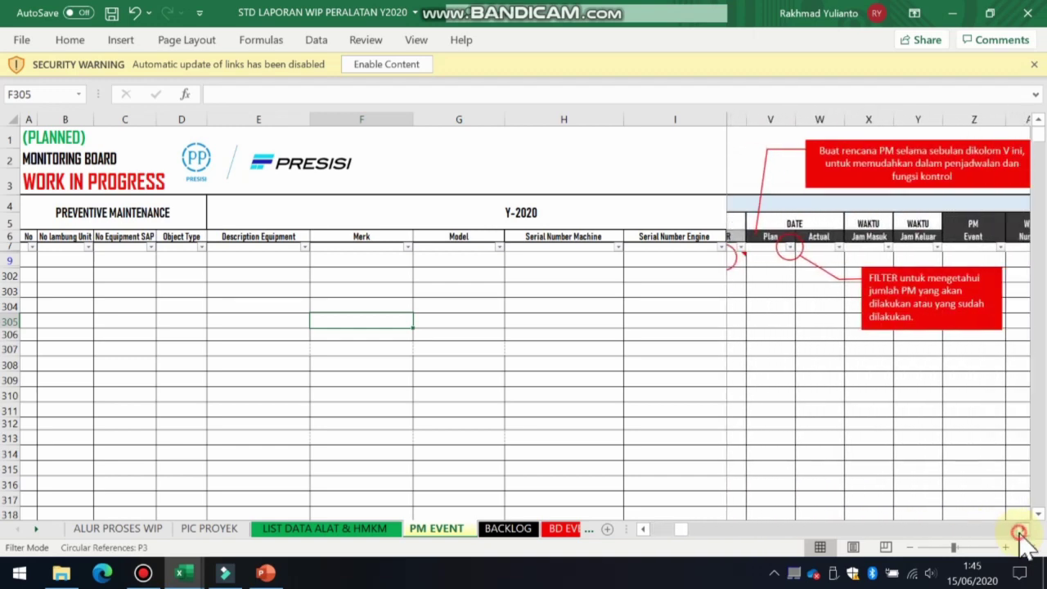
pyautogui.click(1022, 529)
pyautogui.click(908, 260)
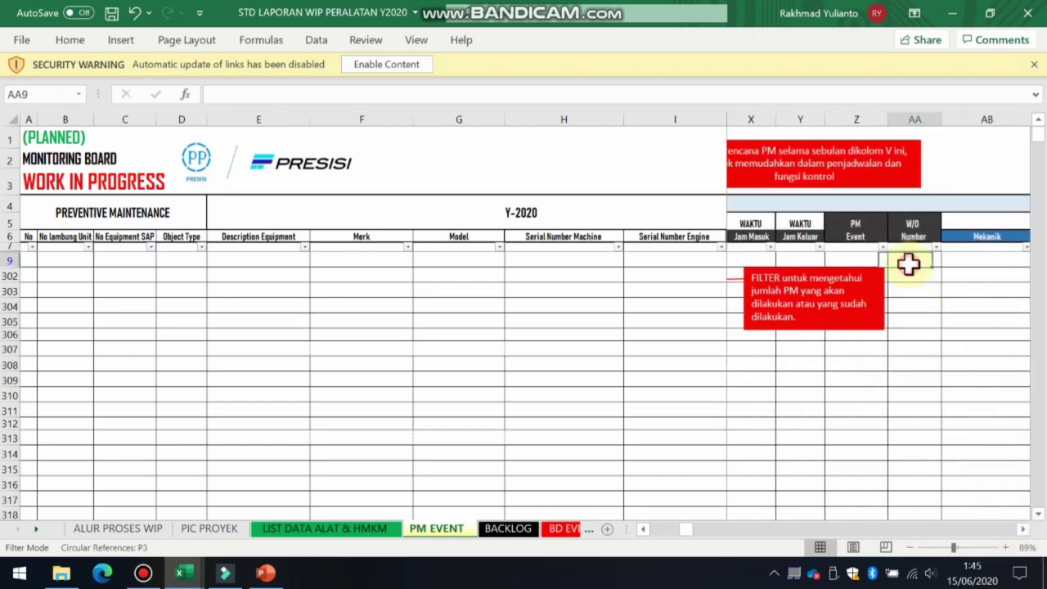
pyautogui.click(914, 120)
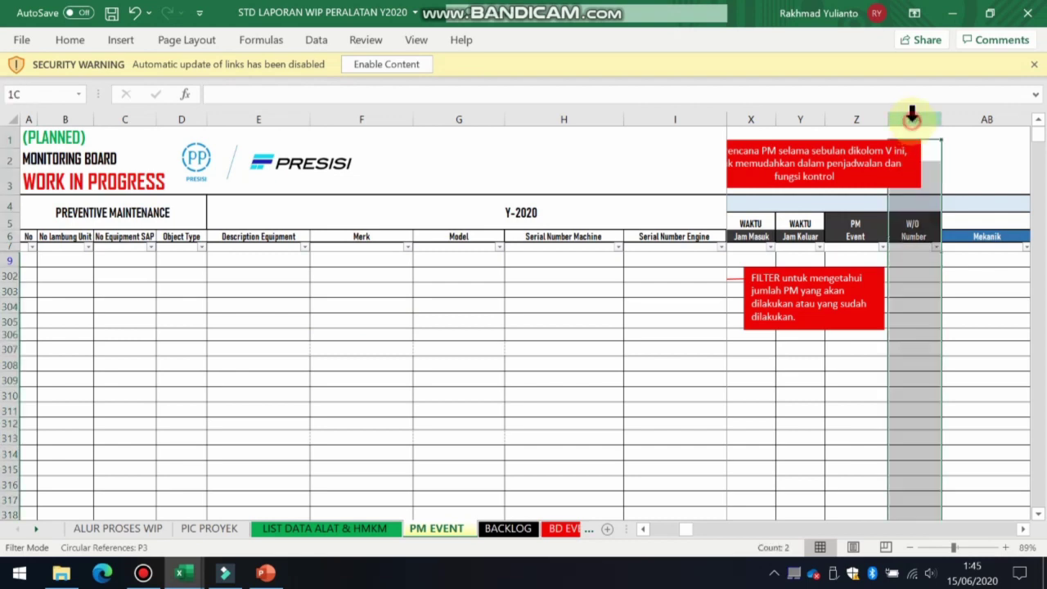
pyautogui.click(912, 275)
pyautogui.click(912, 258)
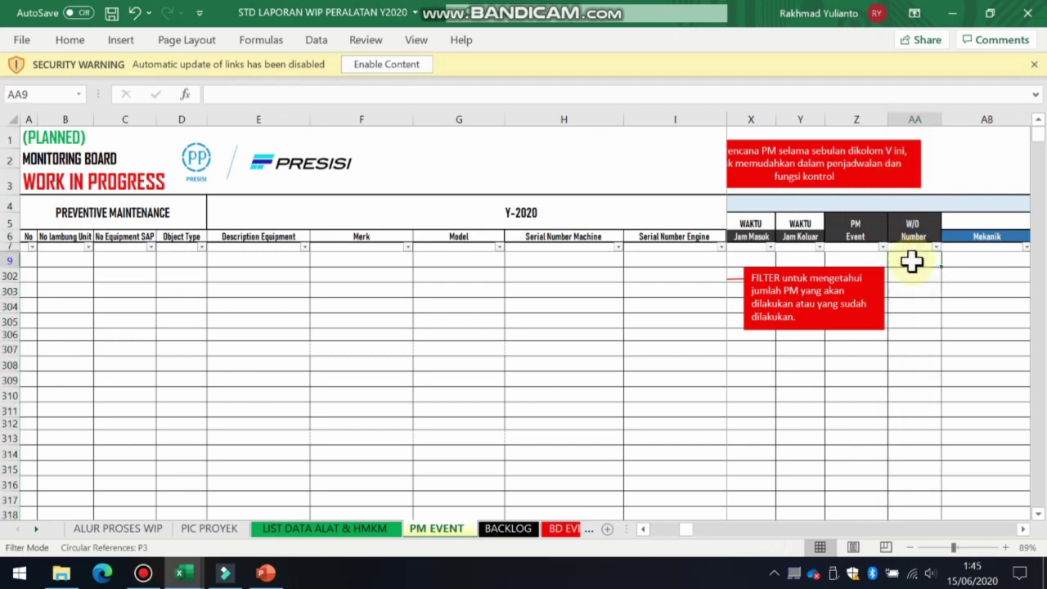
# Review the ALUR PROSES WIP instruction on completing the equipment data in columns A to L for PM EVENT
pyautogui.click(136, 532)
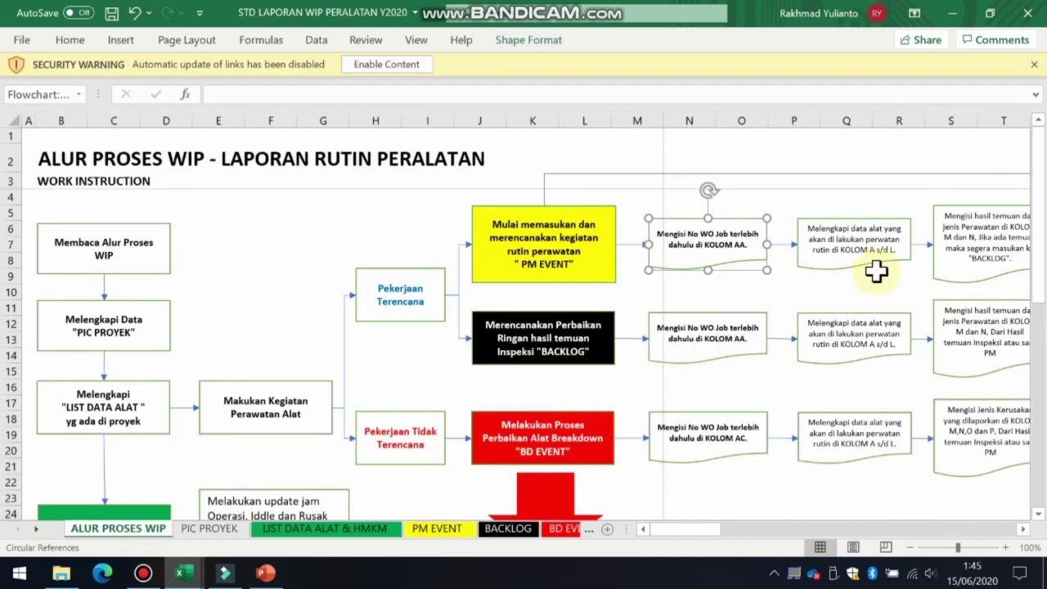
pyautogui.click(821, 224)
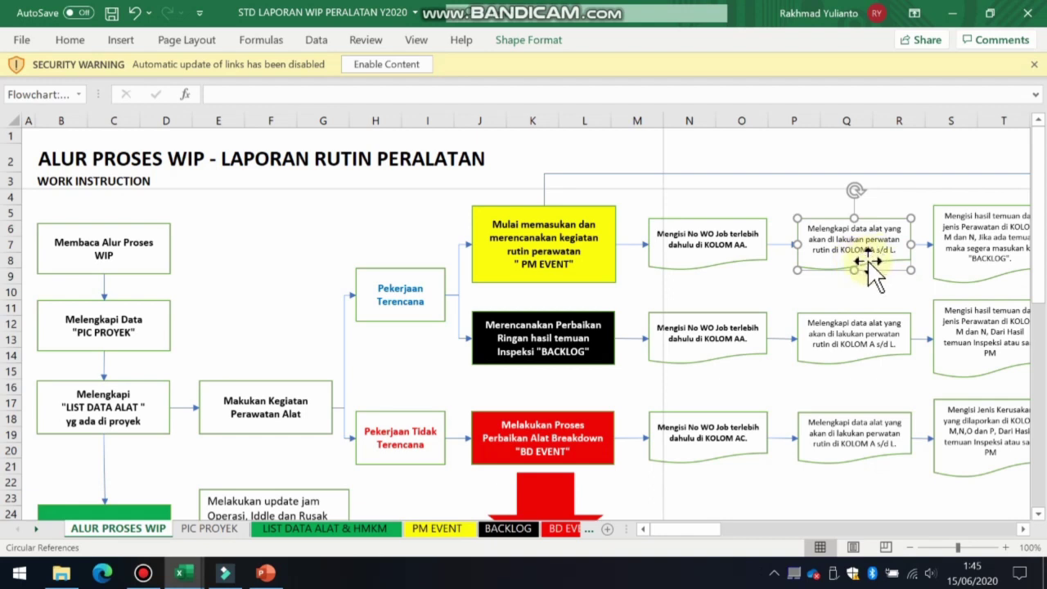
pyautogui.click(607, 278)
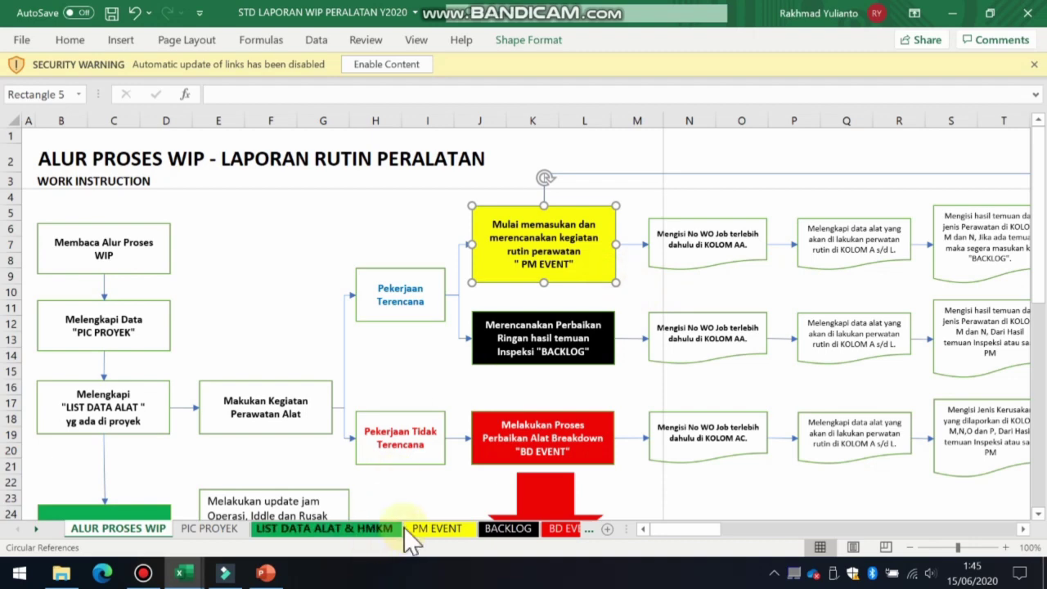
# On the PM EVENT sheet, examine columns A to L and select row 9 from No through LOCATION
pyautogui.click(436, 528)
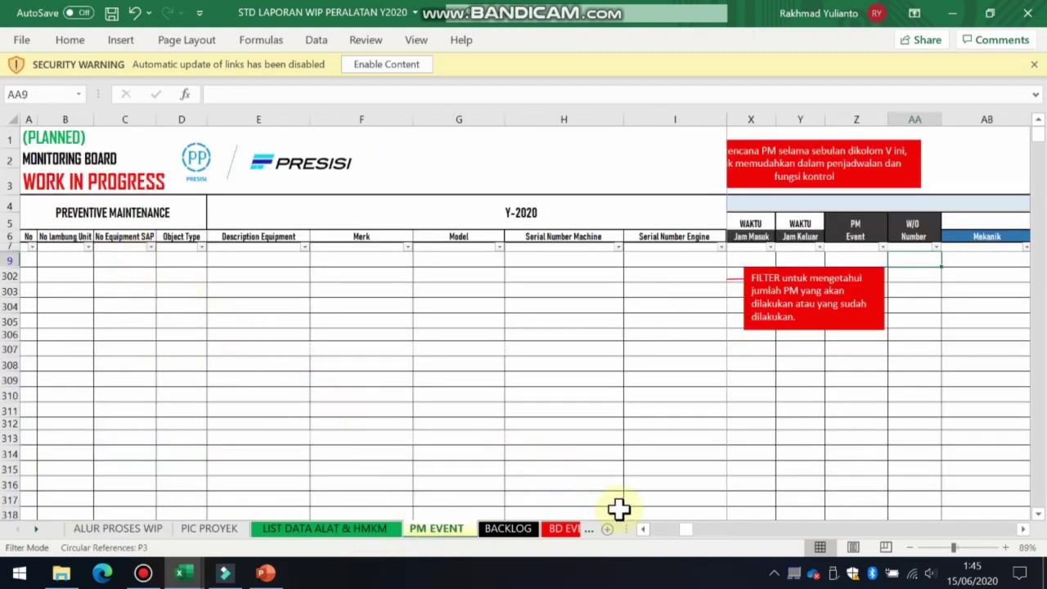
pyautogui.click(650, 529)
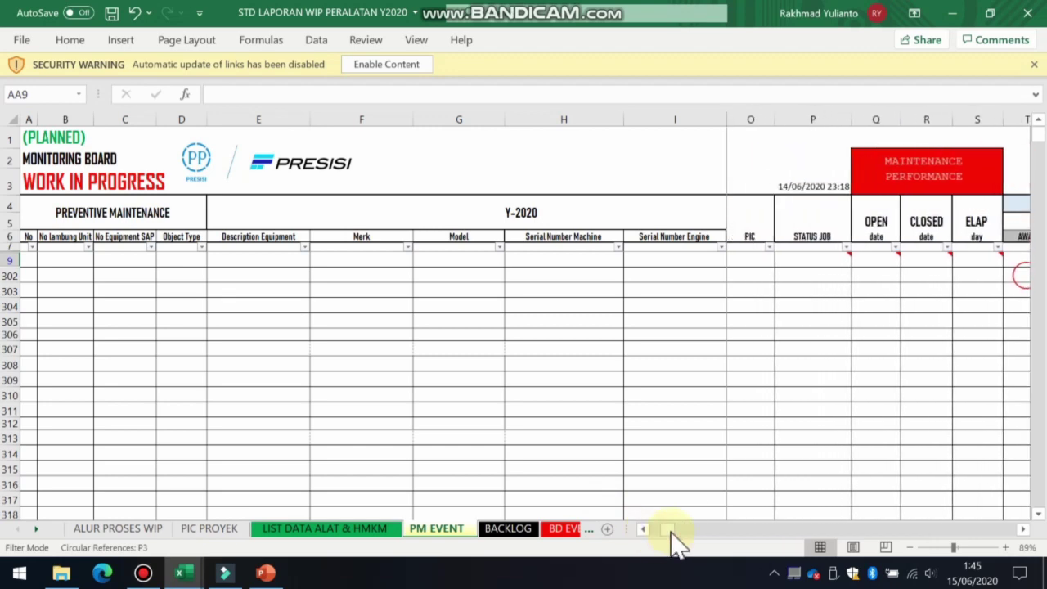
pyautogui.moveTo(669, 530); pyautogui.dragTo(654, 533)
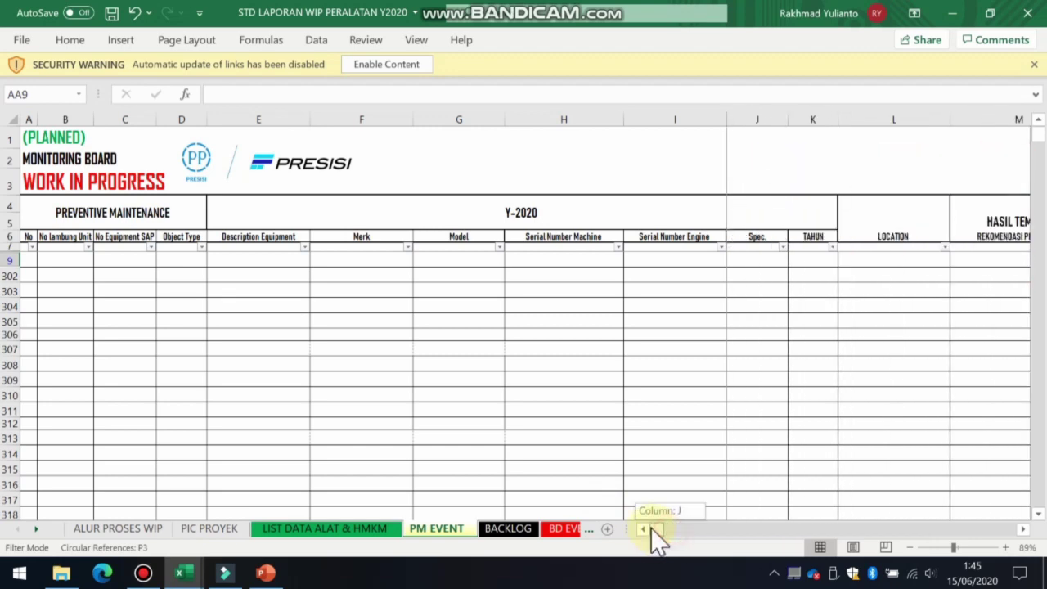
pyautogui.click(29, 115)
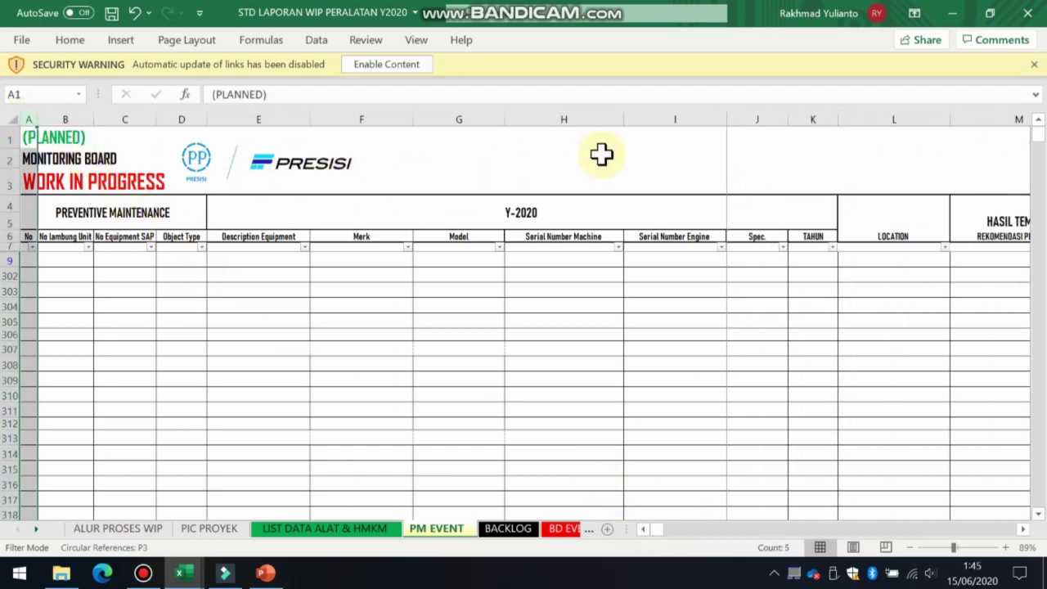
pyautogui.click(865, 119)
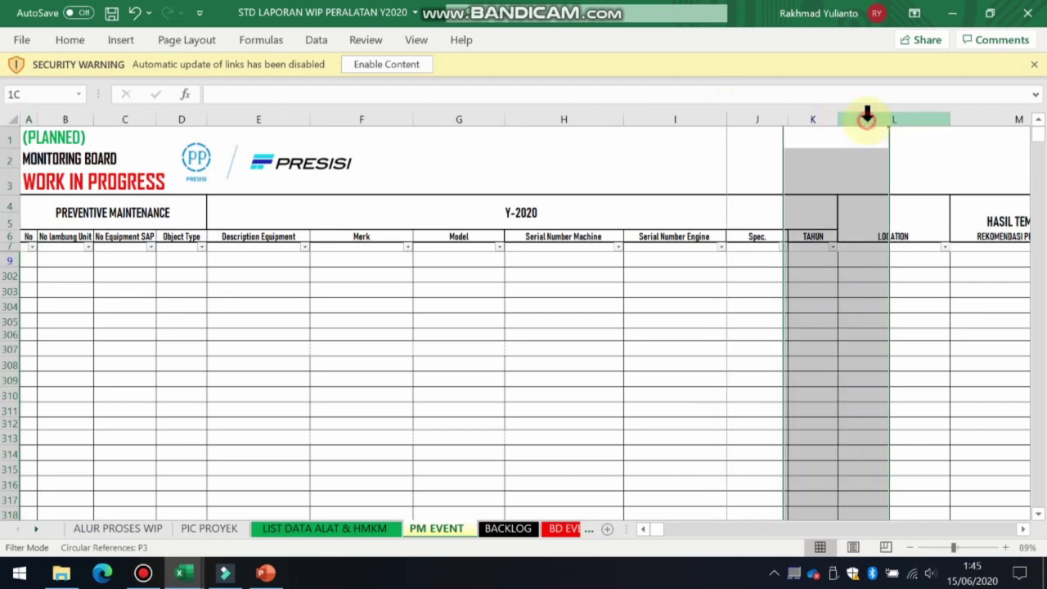
pyautogui.click(449, 289)
pyautogui.moveTo(36, 257)
pyautogui.mouseDown()
pyautogui.moveTo(439, 286)
pyautogui.moveTo(739, 290)
pyautogui.moveTo(890, 262)
pyautogui.mouseUp()
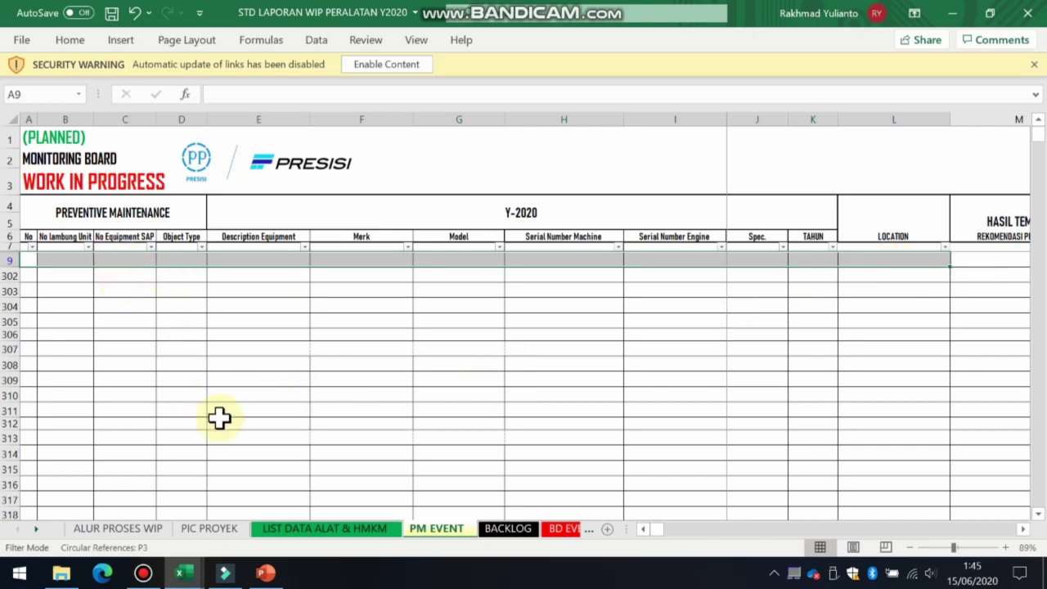
# Follow the PM EVENT flow on ALUR PROSES WIP to the instruction on findings and maintenance type in columns M and N
pyautogui.click(123, 528)
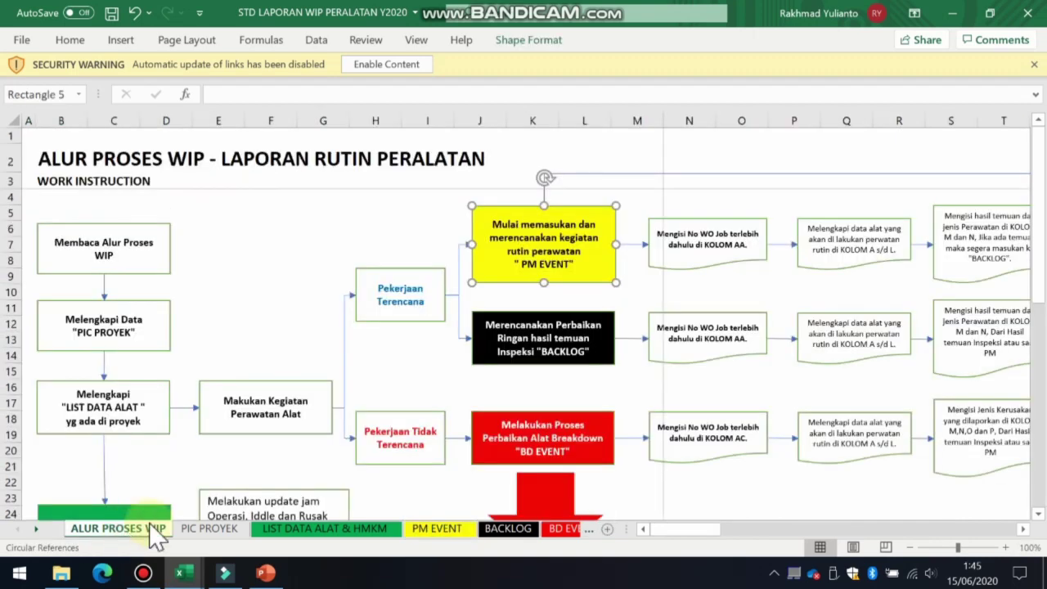
pyautogui.click(889, 259)
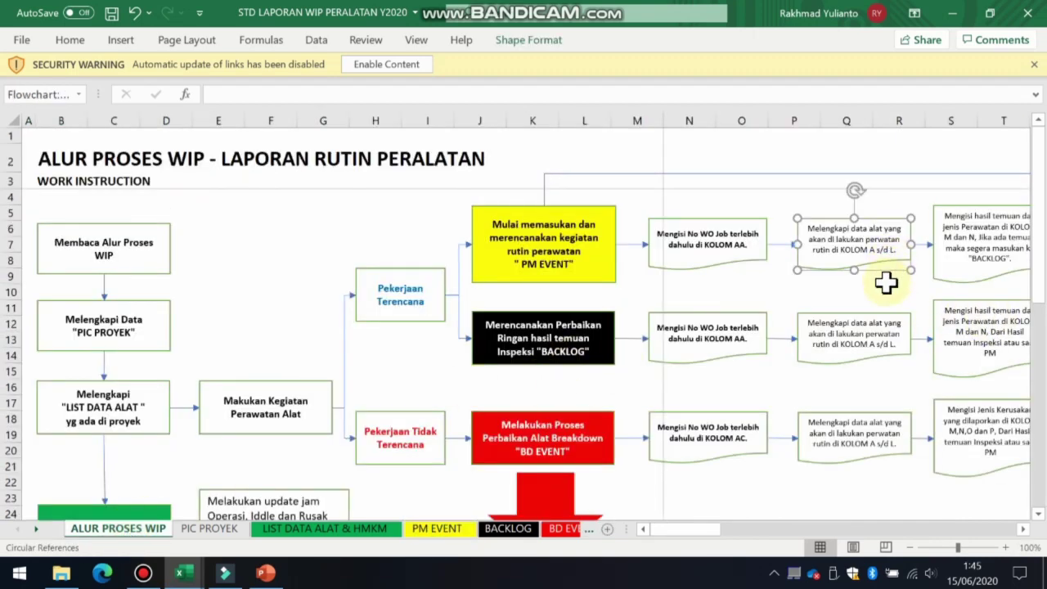
pyautogui.click(886, 282)
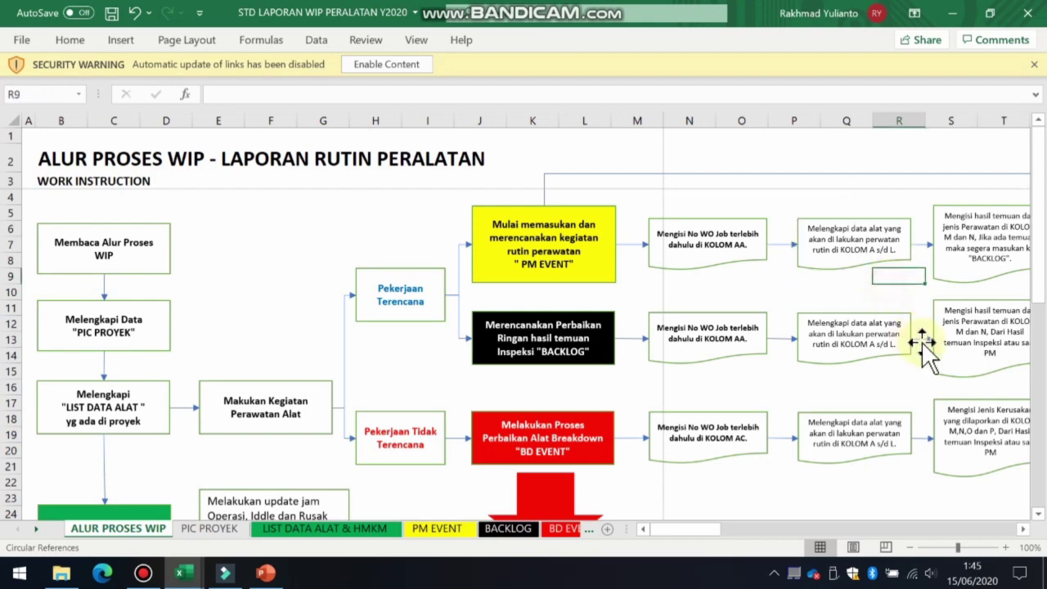
pyautogui.click(1023, 530)
pyautogui.click(1023, 530)
pyautogui.click(1023, 530)
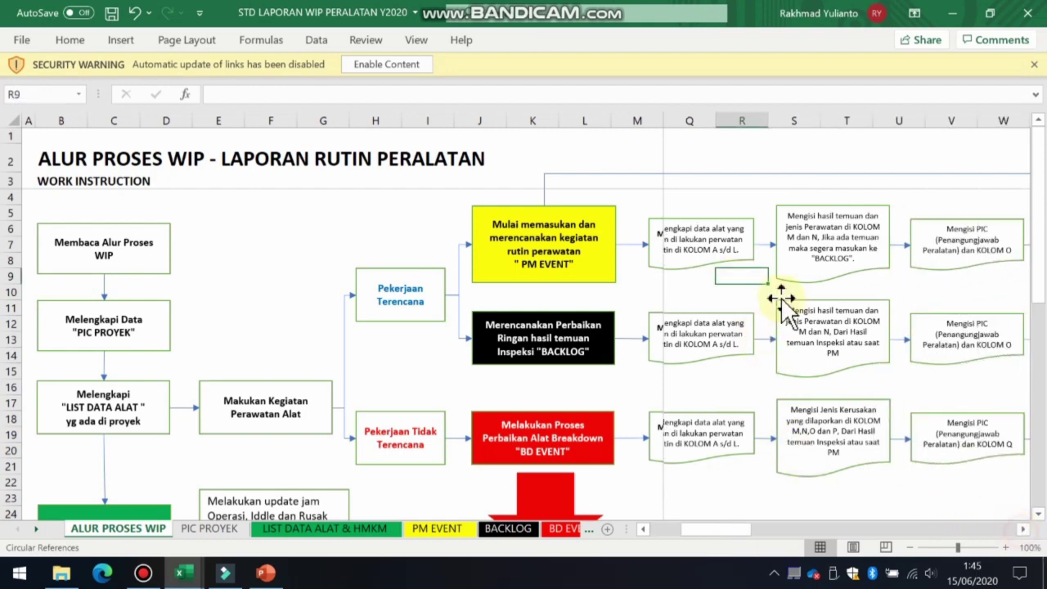
pyautogui.click(793, 211)
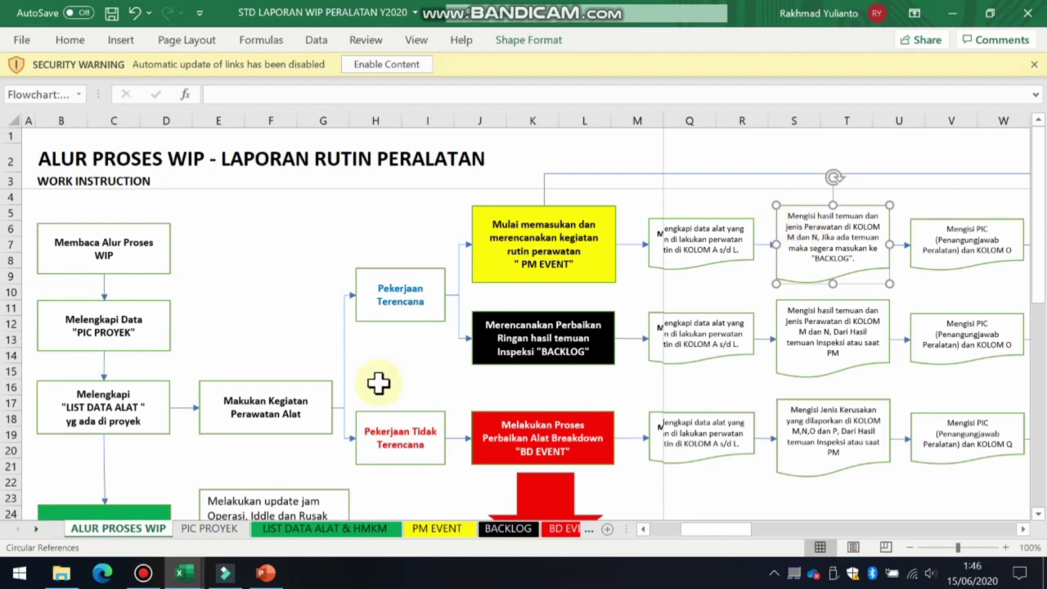
# On the PM EVENT sheet, locate the HASIL TEMUAN column M and the JENIS PERAWATAN column N
pyautogui.click(441, 530)
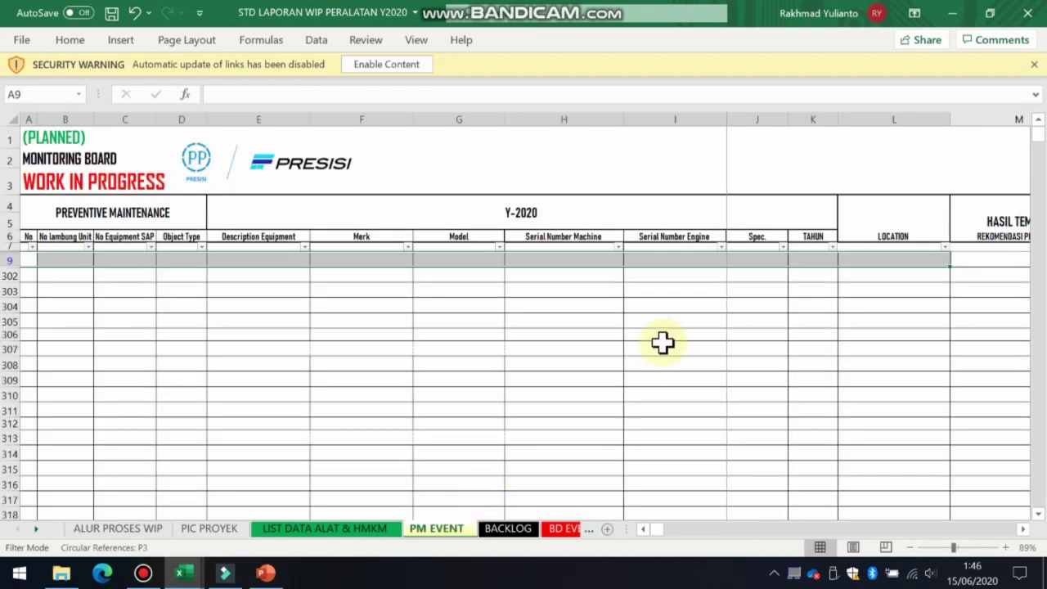
pyautogui.click(1022, 529)
pyautogui.click(1022, 529)
pyautogui.click(1022, 529)
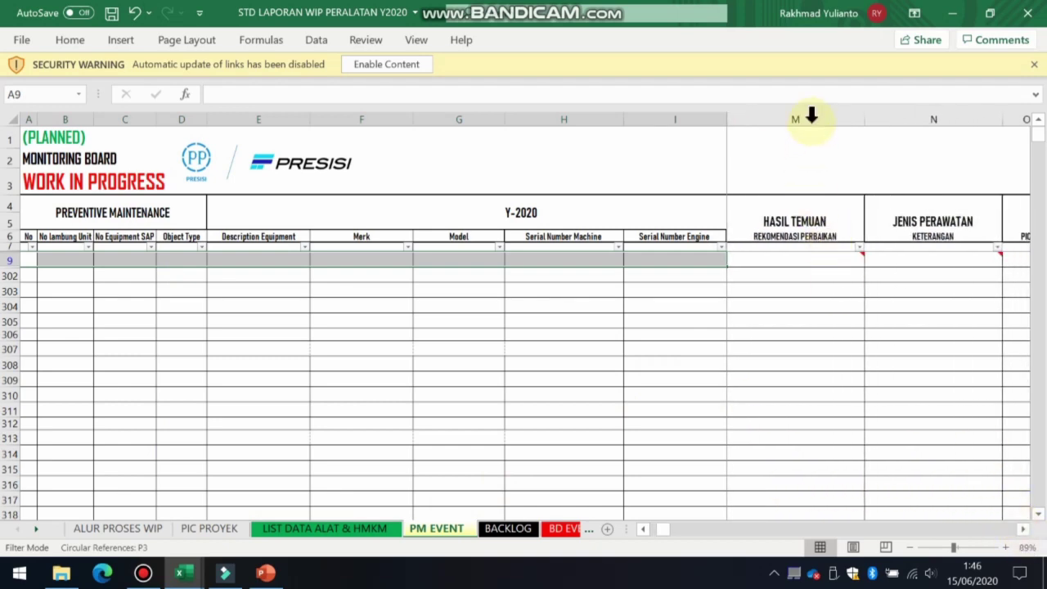
pyautogui.click(811, 115)
pyautogui.click(914, 108)
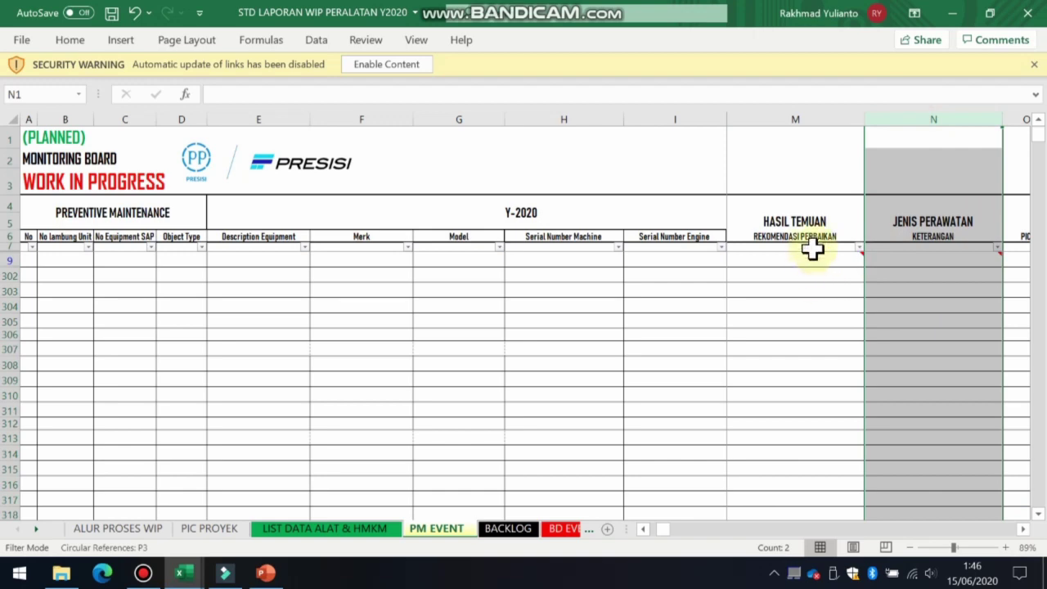
# Read the cell notes on M9 and N9 about backlog findings and maintenance types
pyautogui.click(828, 256)
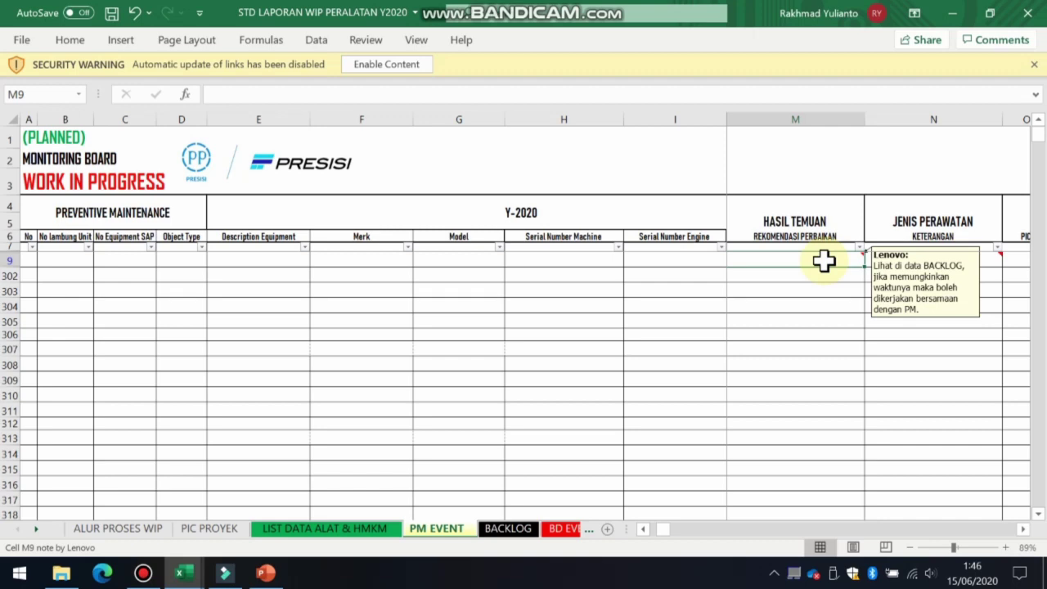
pyautogui.moveTo(923, 260)
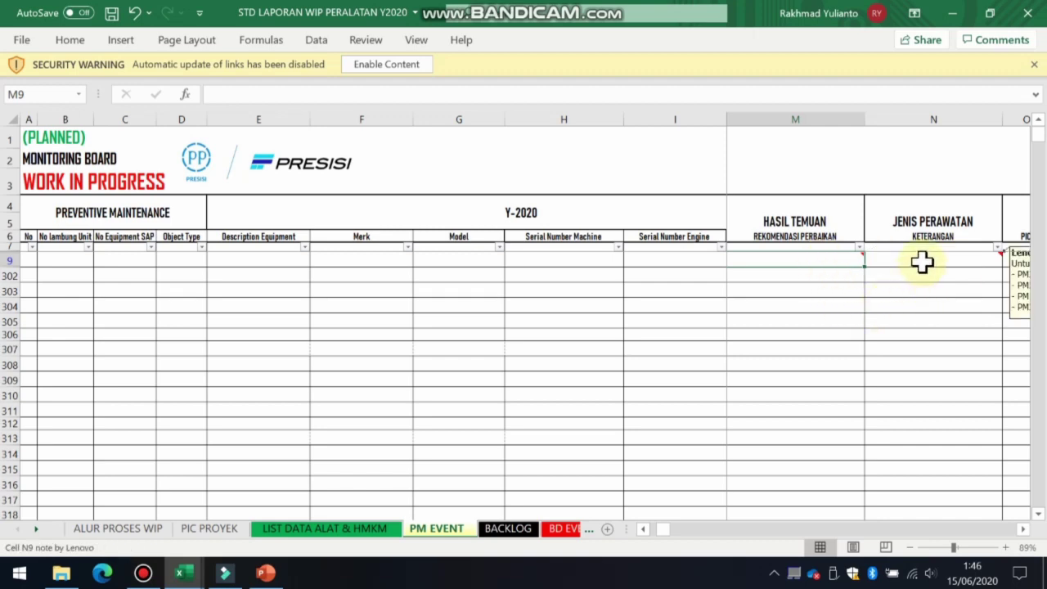
pyautogui.click(1022, 529)
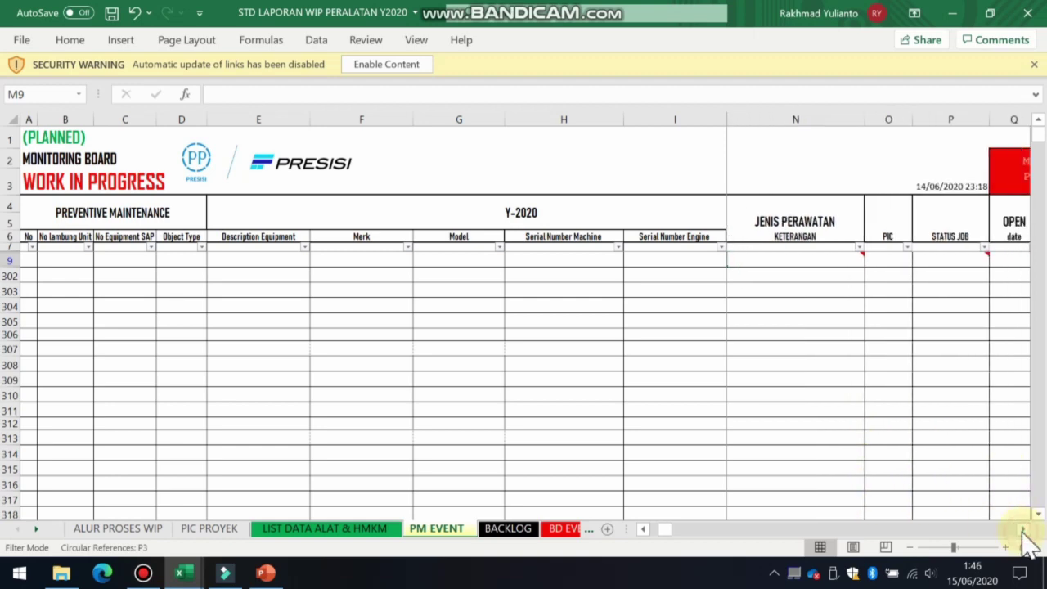
pyautogui.moveTo(832, 260)
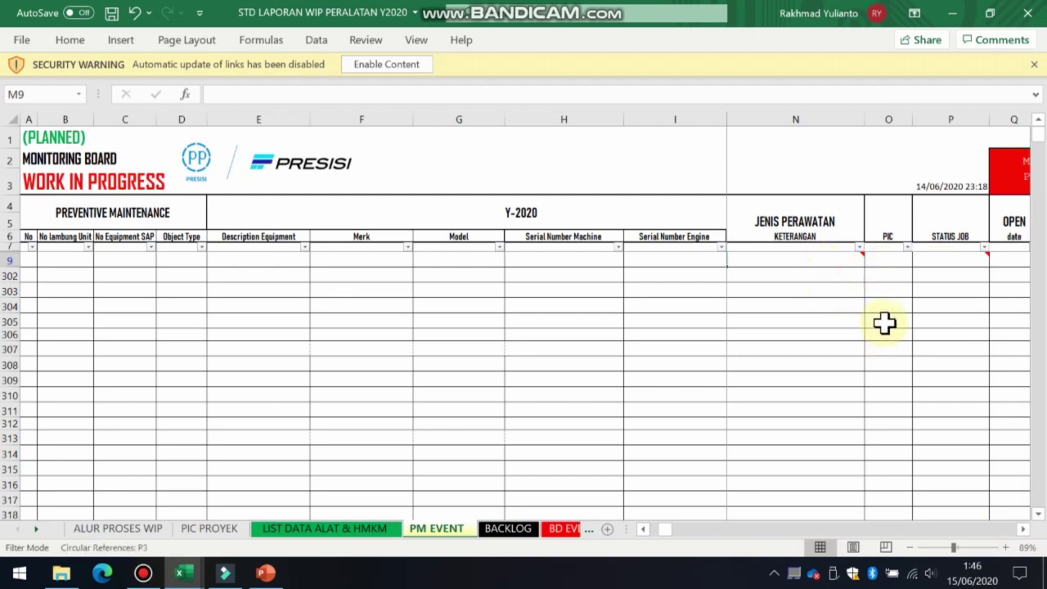
# Review the ALUR PROSES WIP instruction on entering the PIC (person in charge of equipment) in column O for PM EVENT
pyautogui.click(146, 530)
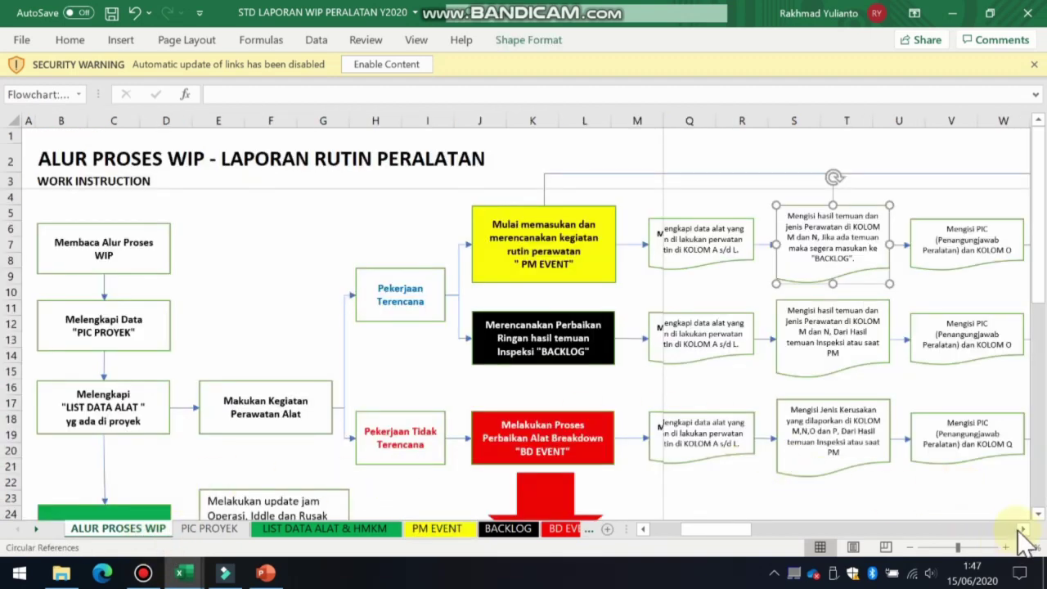
pyautogui.click(1021, 529)
pyautogui.click(1021, 529)
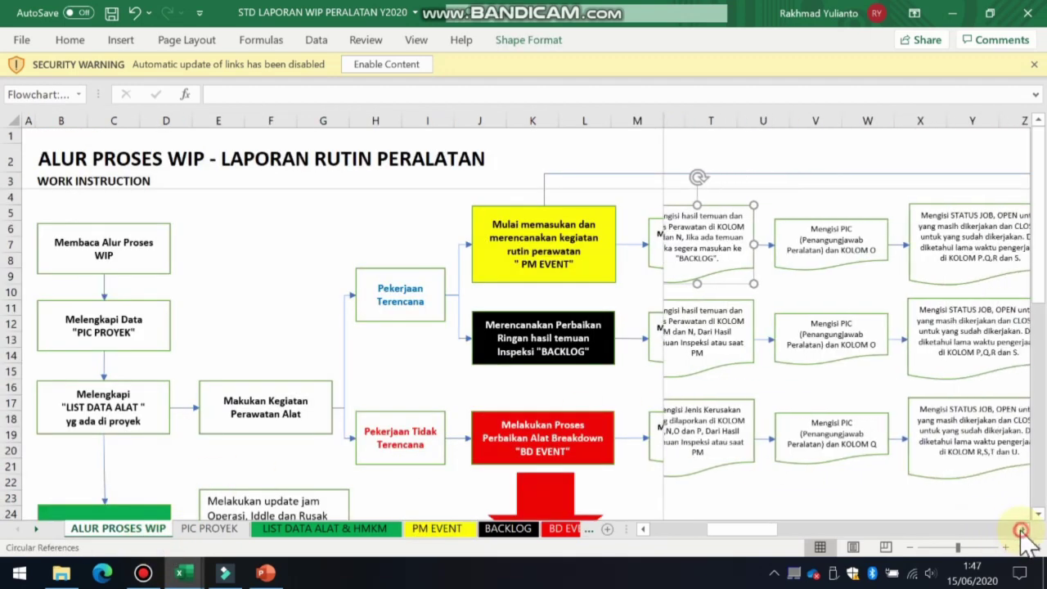
pyautogui.click(787, 219)
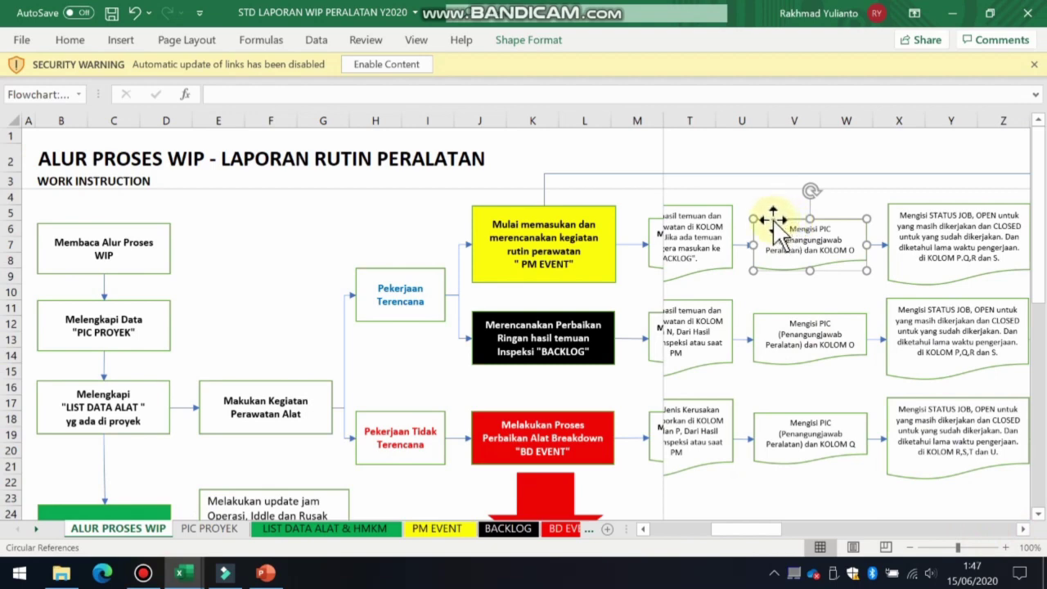
# On the PM EVENT sheet, locate the PIC column O and point out its entry cells O9 and O302
pyautogui.click(436, 529)
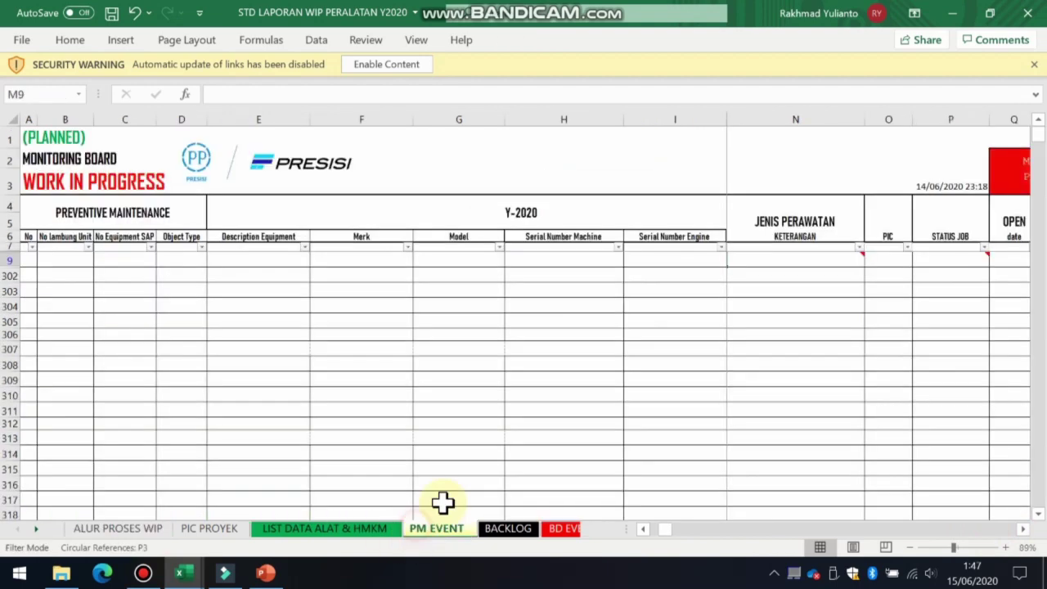
pyautogui.click(899, 119)
pyautogui.click(886, 260)
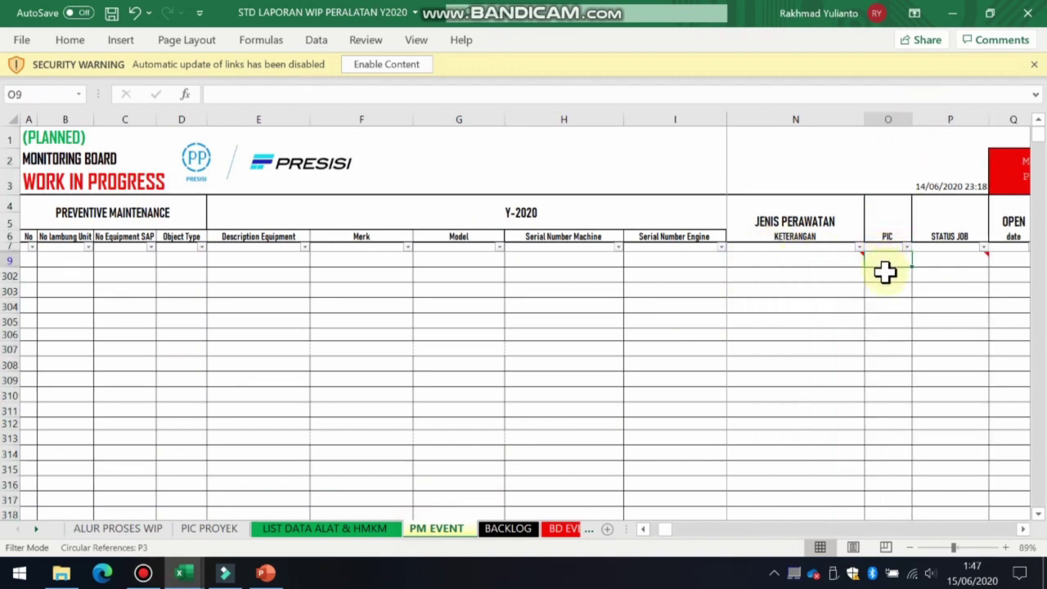
pyautogui.click(885, 272)
pyautogui.click(888, 260)
pyautogui.click(882, 273)
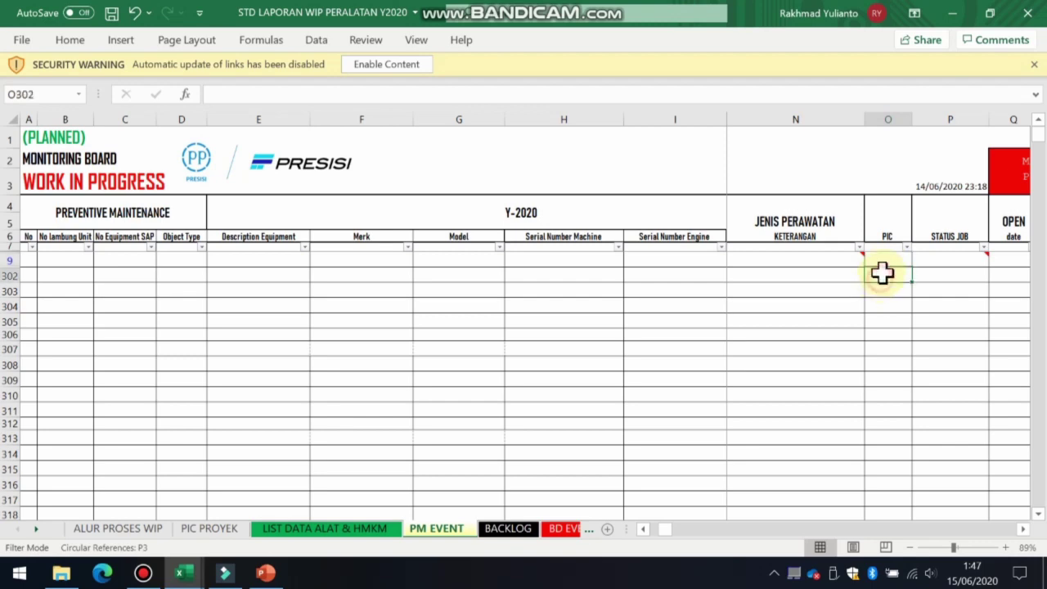
pyautogui.click(886, 258)
pyautogui.click(881, 274)
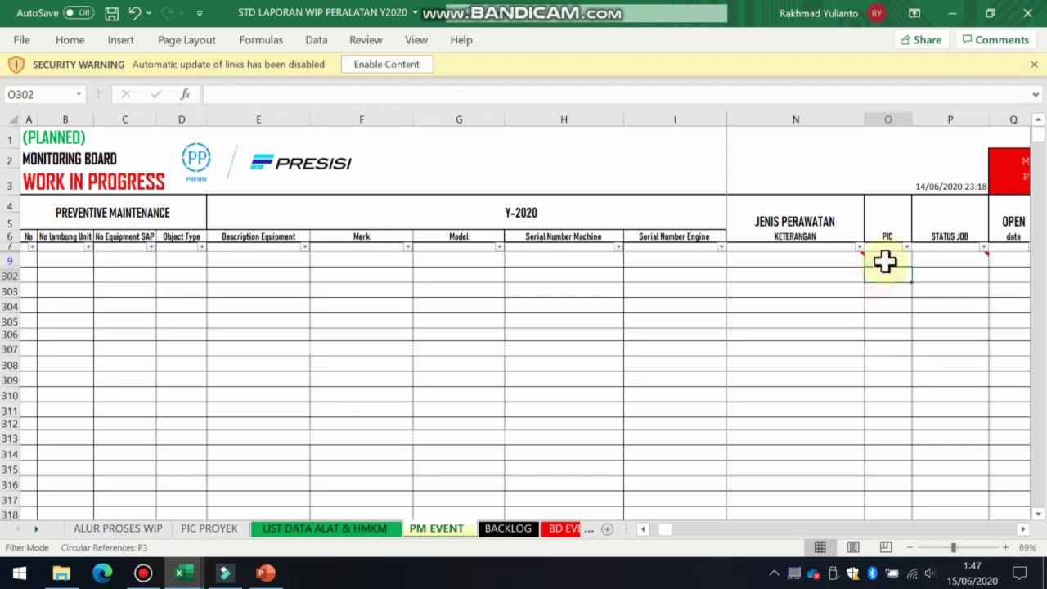
pyautogui.click(885, 259)
pyautogui.click(883, 277)
pyautogui.click(888, 259)
pyautogui.click(886, 274)
pyautogui.click(890, 260)
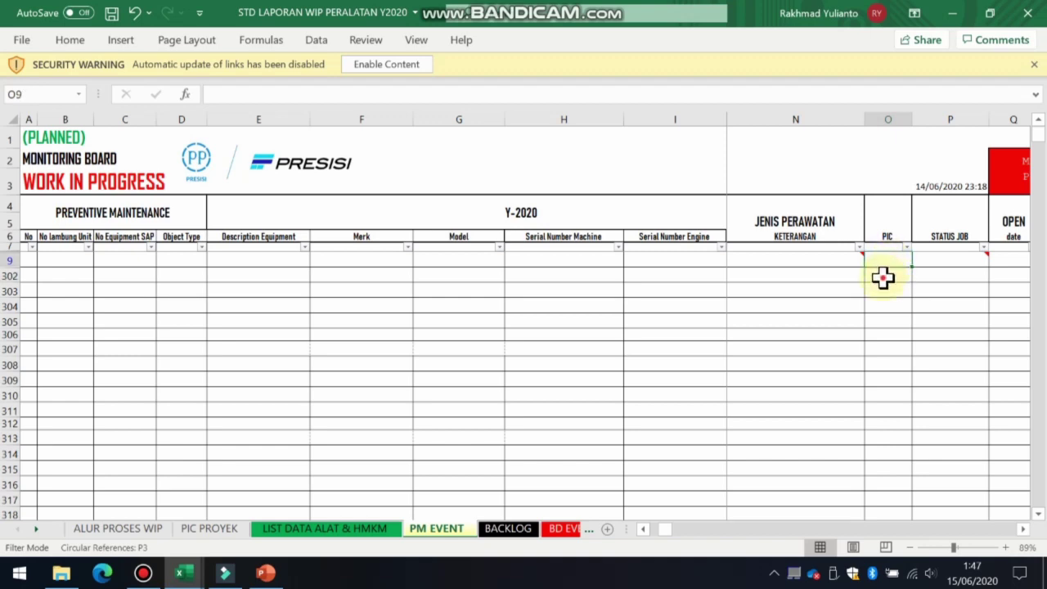
pyautogui.click(882, 277)
pyautogui.click(892, 259)
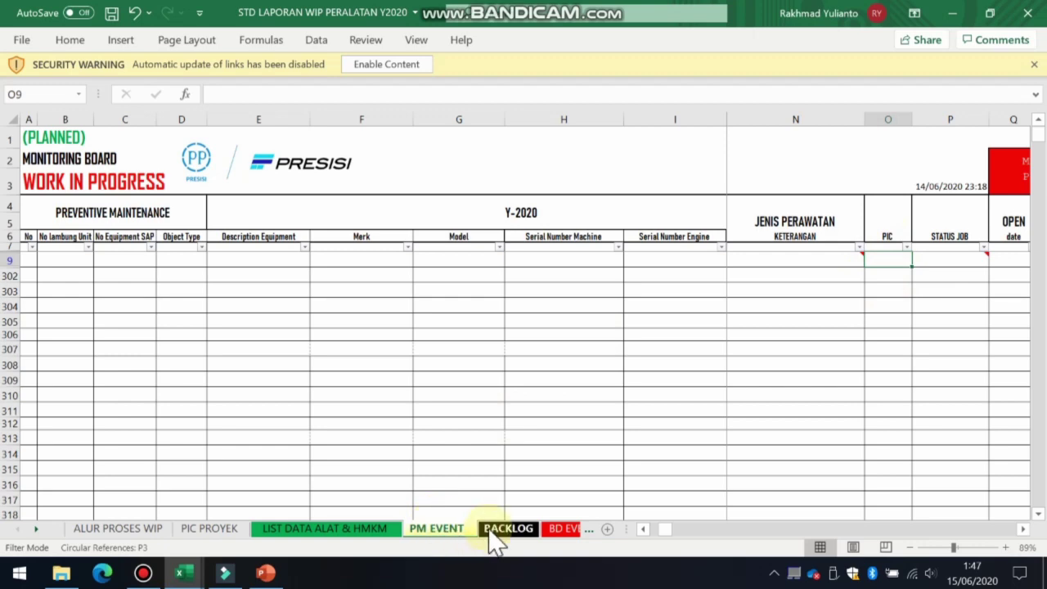
# Review the ALUR PROSES WIP instruction on entering STATUS JOB (OPEN or CLOSED) and work duration in columns P, Q, R and S for PM EVENT
pyautogui.click(149, 532)
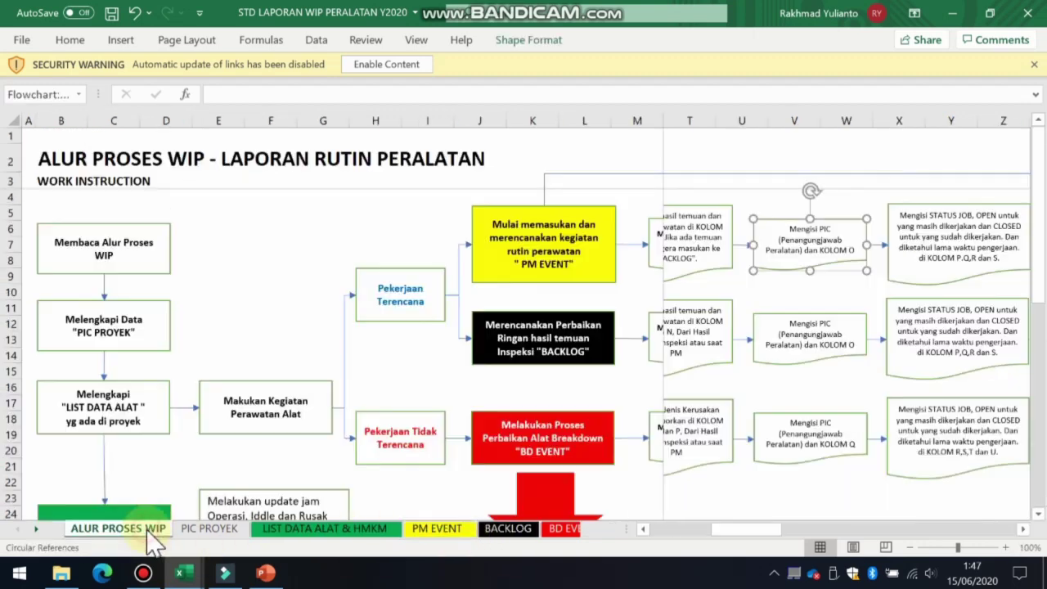
pyautogui.click(930, 205)
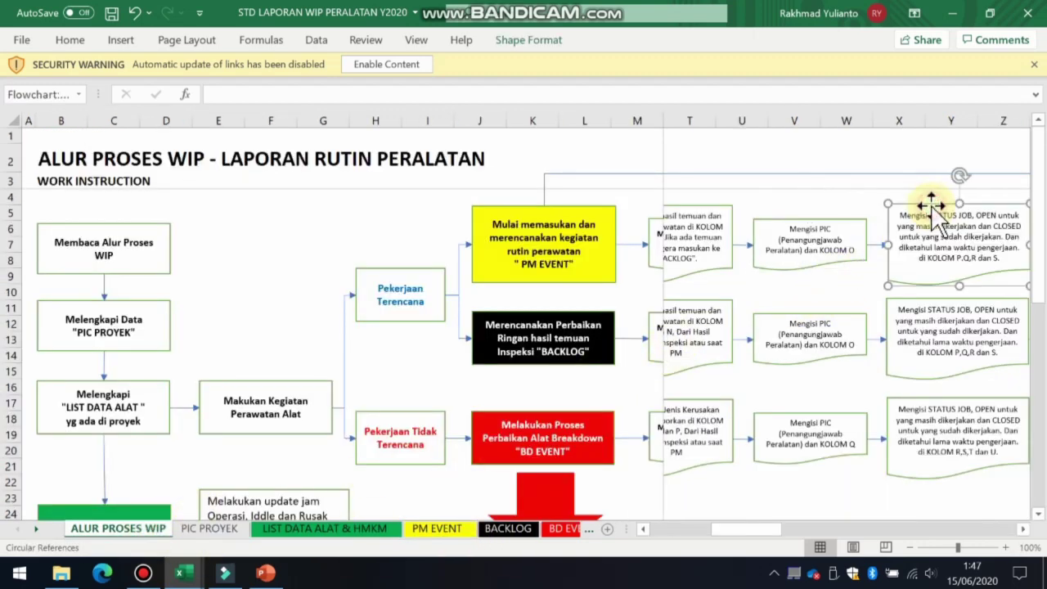
pyautogui.click(1020, 529)
pyautogui.click(1020, 530)
pyautogui.click(1022, 528)
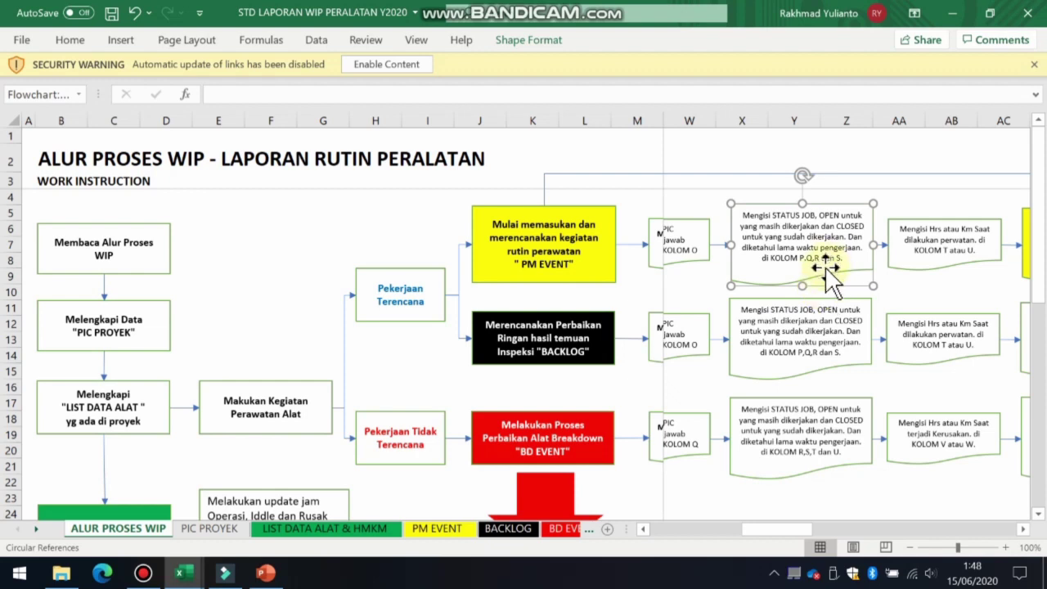
# On the PM EVENT sheet, locate the STATUS JOB, OPEN date, CLOSED date and ELAP day columns P to S
pyautogui.click(448, 532)
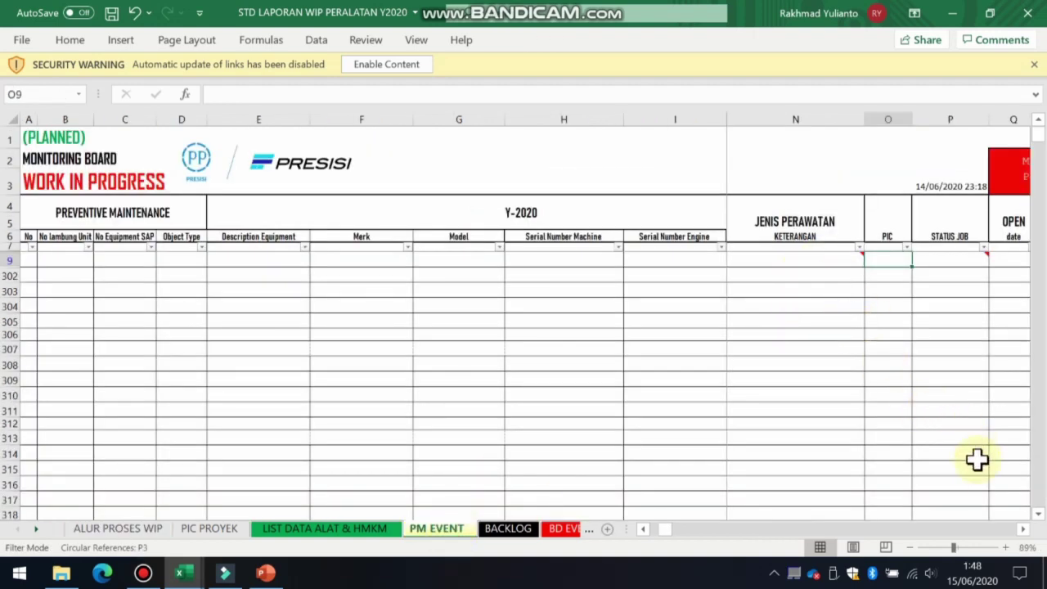
pyautogui.click(1022, 529)
pyautogui.click(1022, 529)
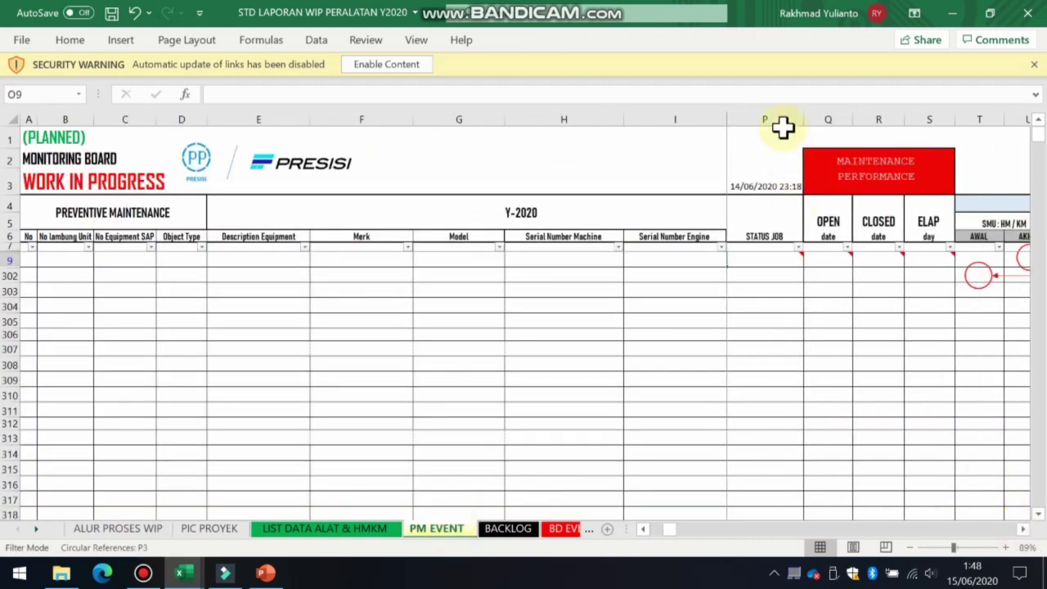
pyautogui.click(777, 117)
pyautogui.click(826, 117)
pyautogui.click(875, 117)
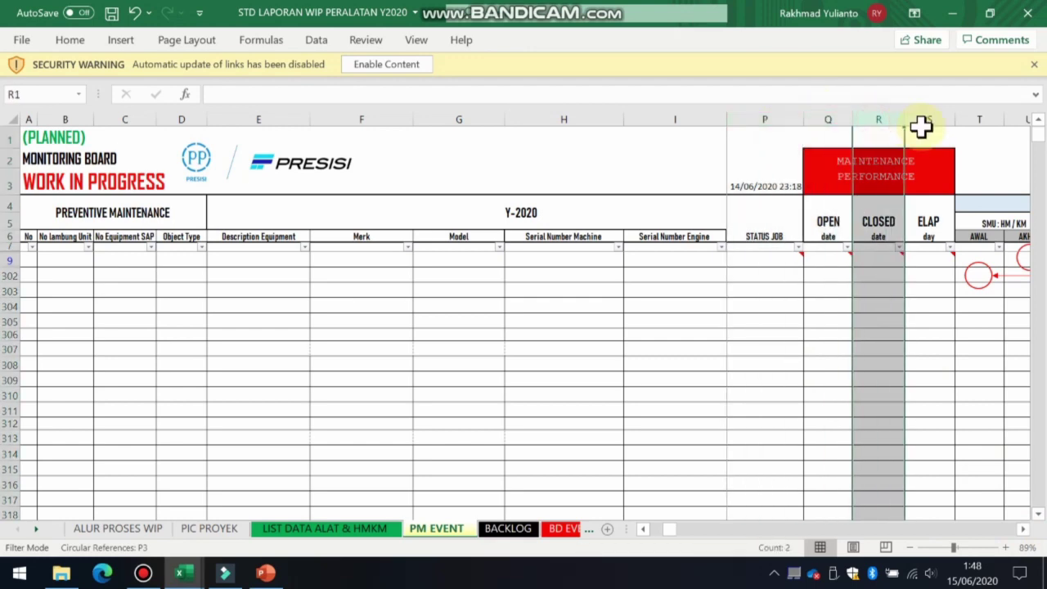
pyautogui.click(924, 117)
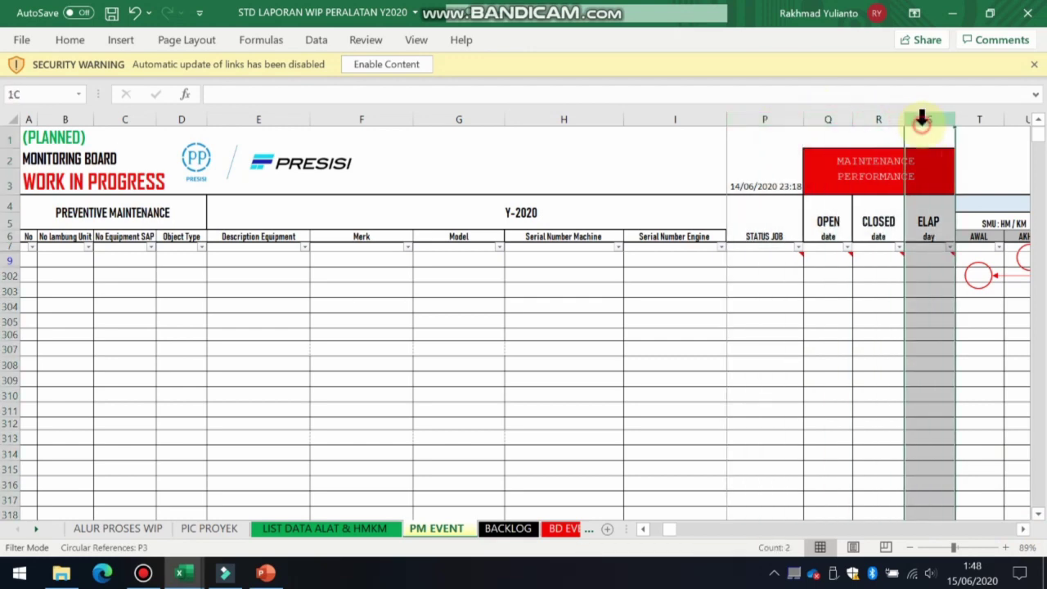
# Read the cell notes on Q9, R9 and S9 about the open date, closed date and elapsed days
pyautogui.click(830, 262)
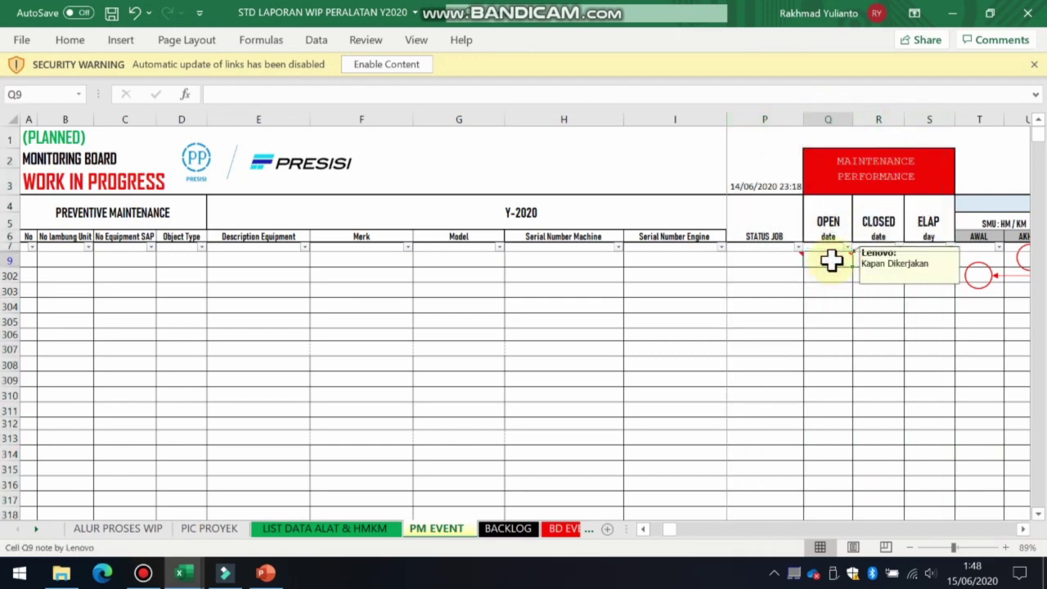
pyautogui.click(779, 263)
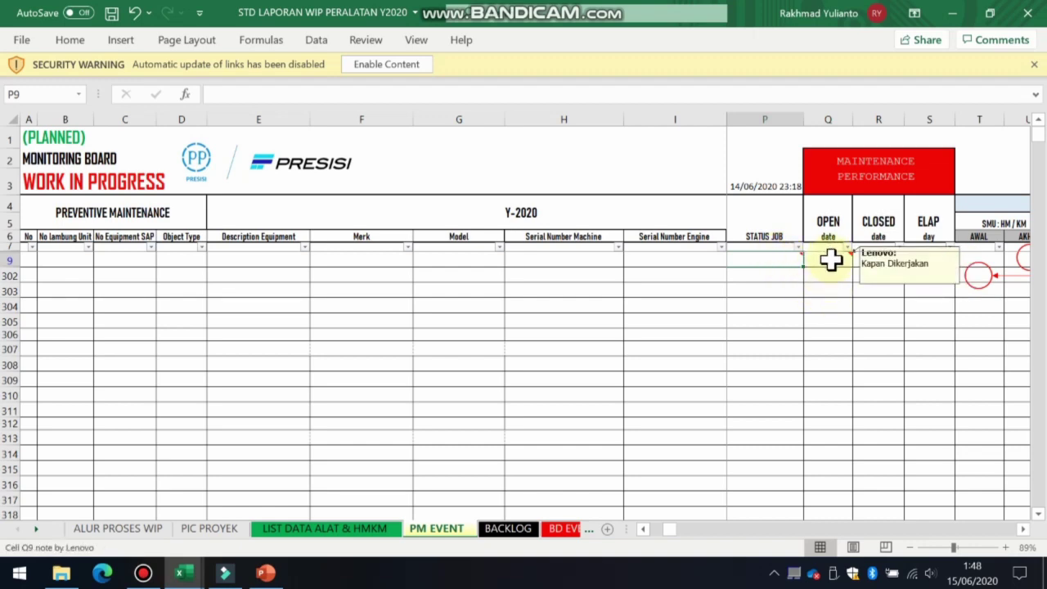
pyautogui.click(830, 259)
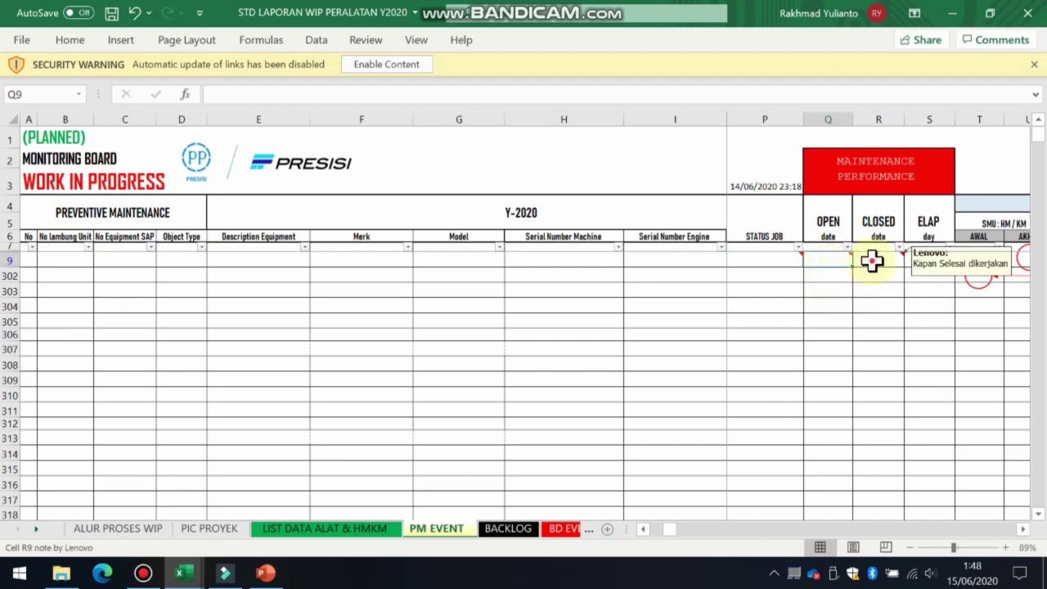
pyautogui.click(872, 261)
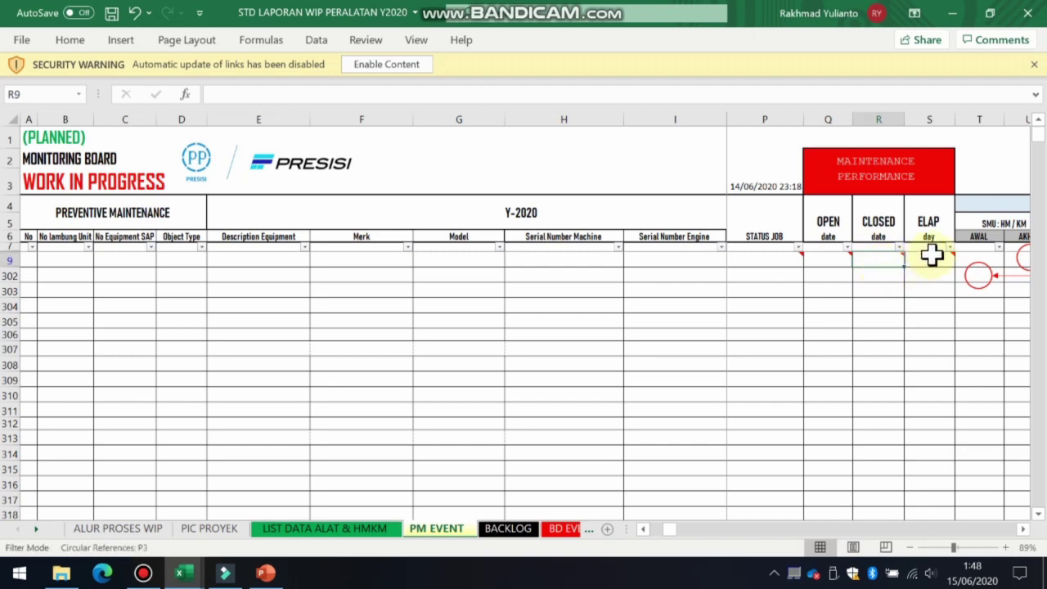
pyautogui.moveTo(930, 258)
pyautogui.click(834, 259)
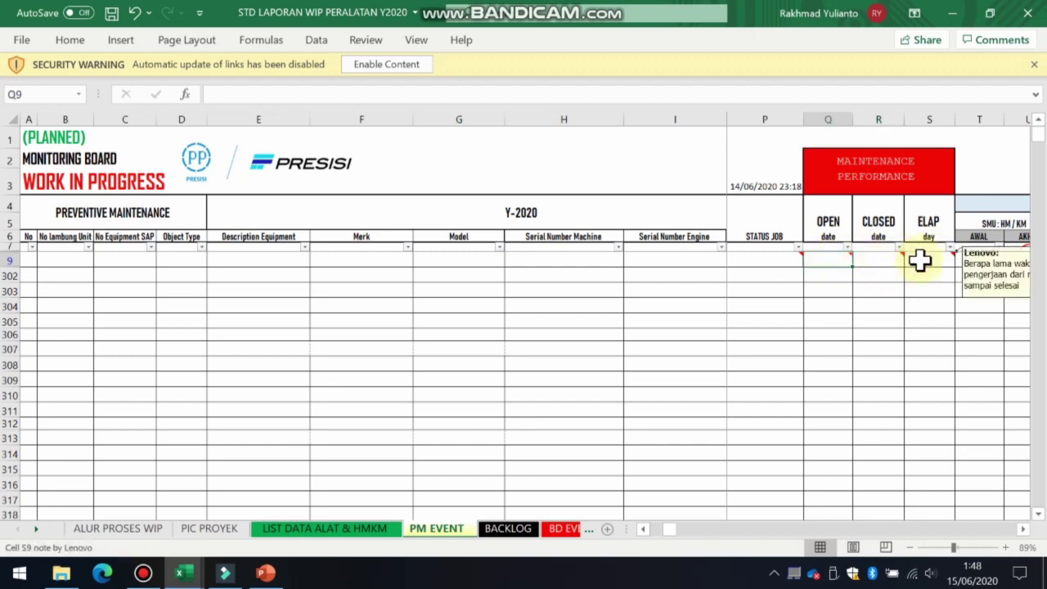
pyautogui.click(919, 259)
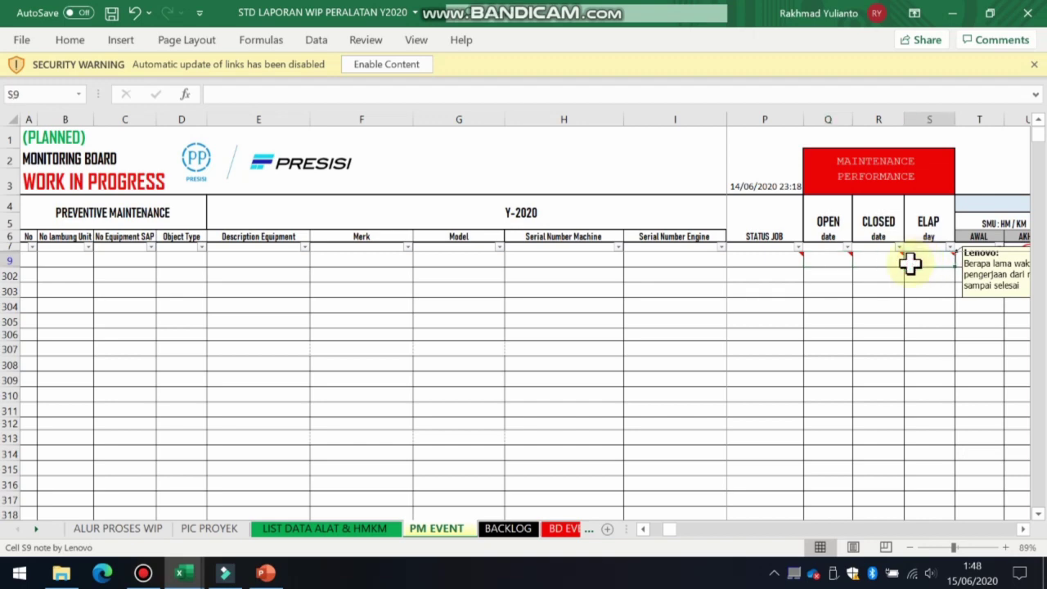
# Compare the current-date cell P3 with the OPEN date cell Q9, and check the ELAP day cell S9
pyautogui.click(832, 259)
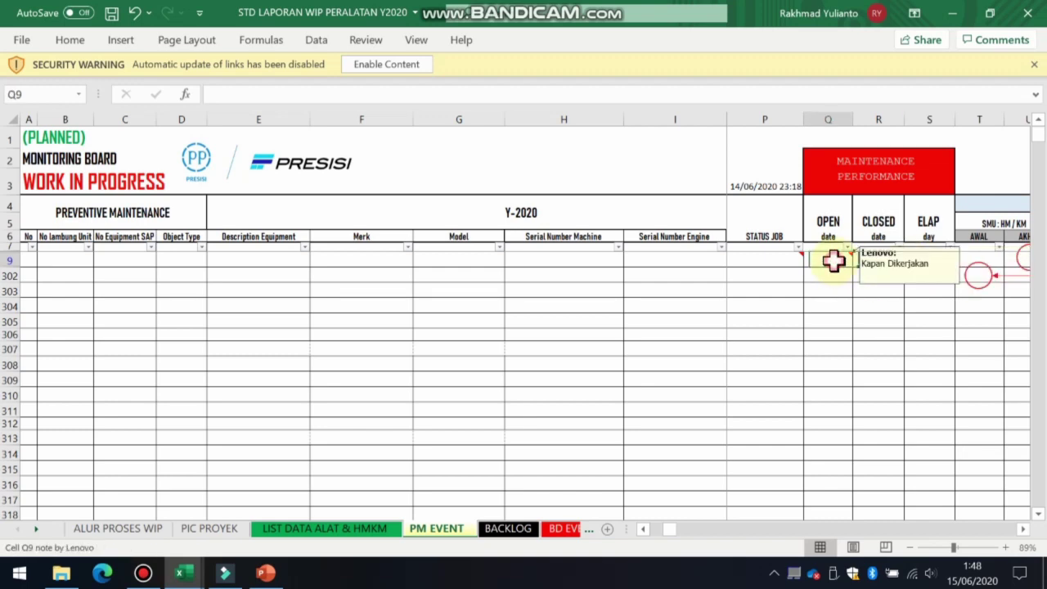
pyautogui.click(772, 187)
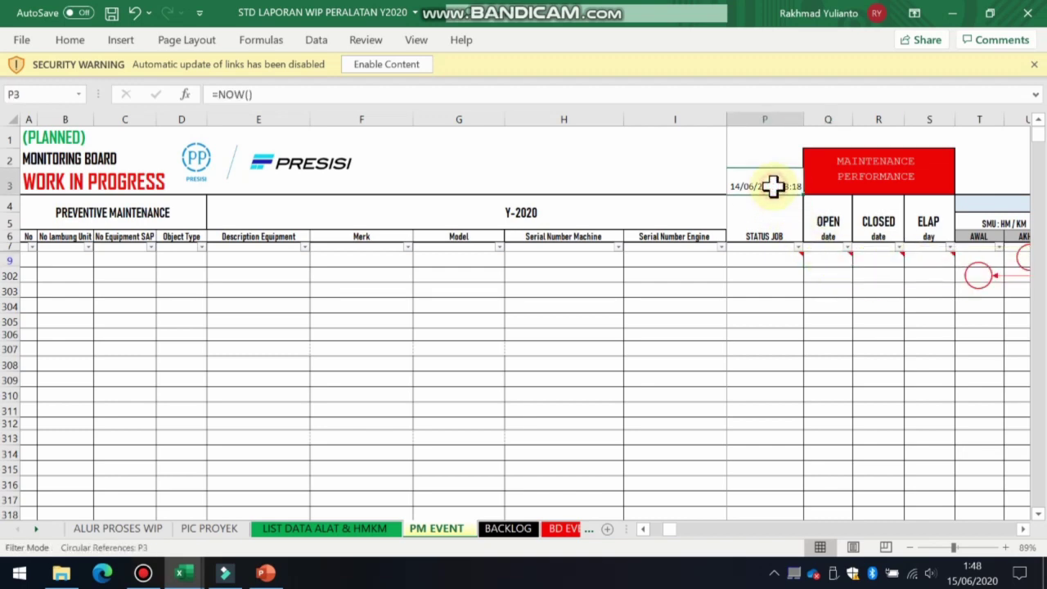
pyautogui.click(833, 261)
pyautogui.click(777, 187)
pyautogui.click(833, 261)
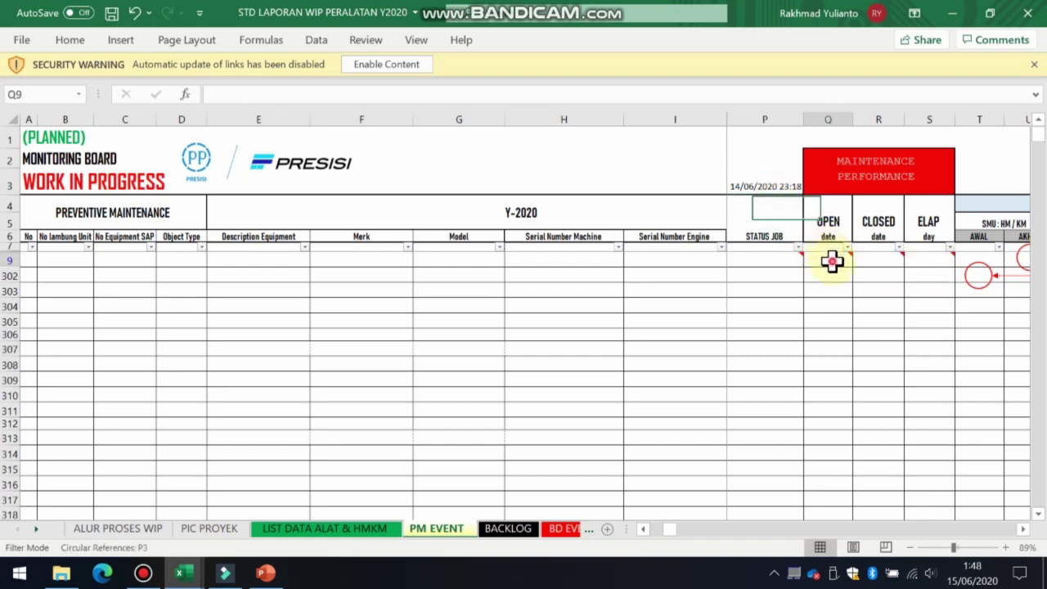
pyautogui.click(928, 258)
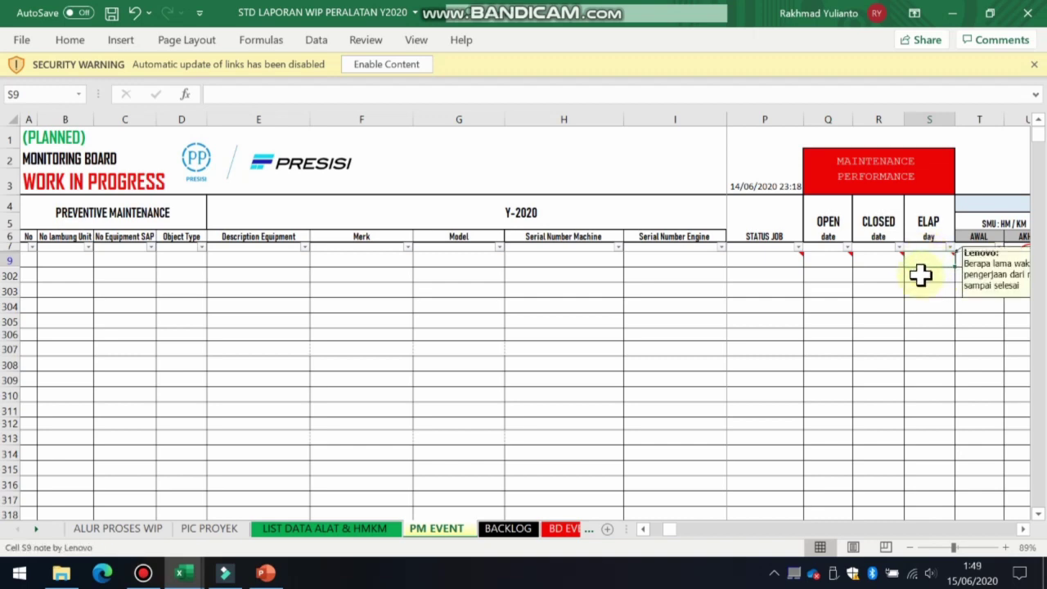
# Review the ALUR PROSES WIP instruction on entering the Hrs or Km at maintenance in column T or U for PM EVENT
pyautogui.click(159, 528)
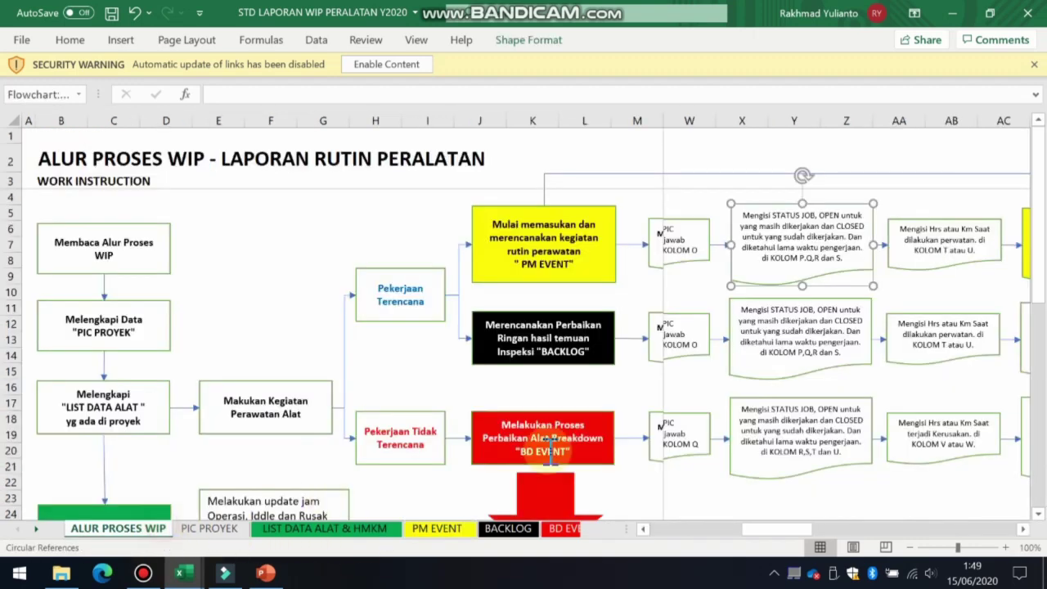
pyautogui.click(1021, 529)
pyautogui.click(1021, 529)
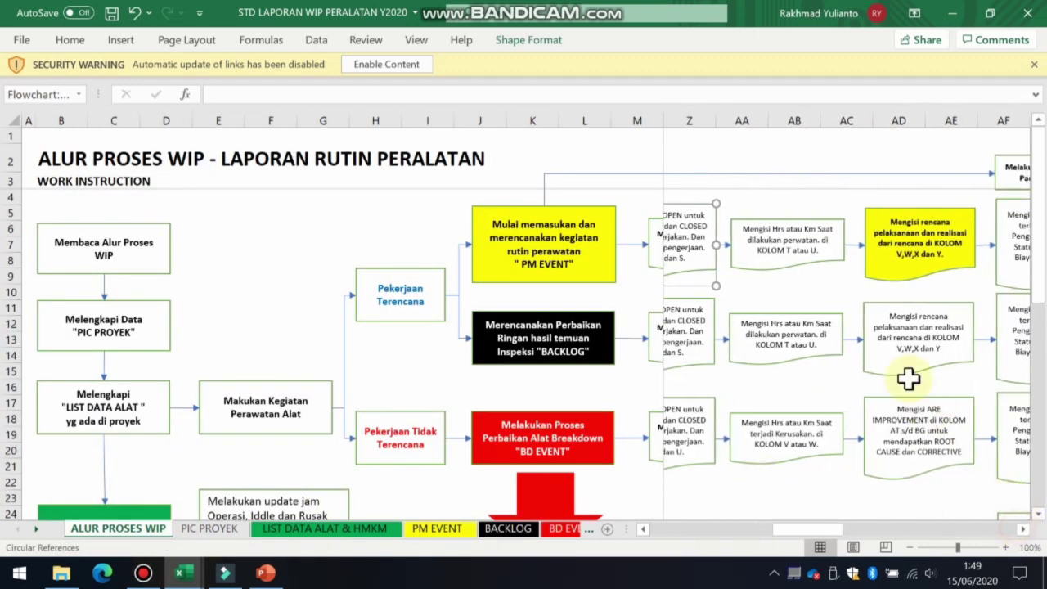
pyautogui.click(809, 215)
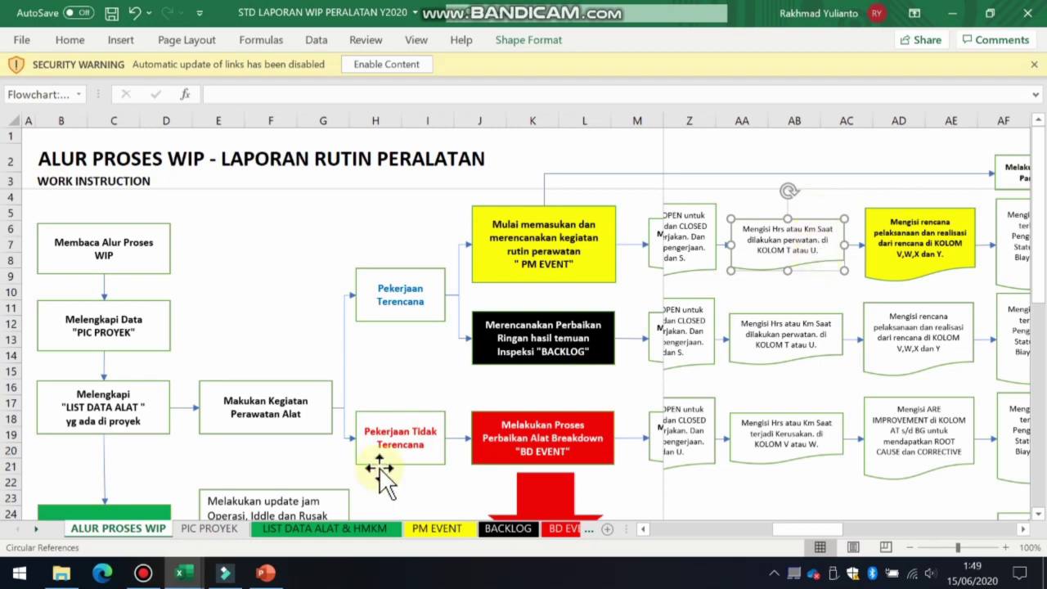
# On the PM EVENT sheet, locate the SMU : HM / KM heading with its AWAL column T and AKHIR column U
pyautogui.click(437, 530)
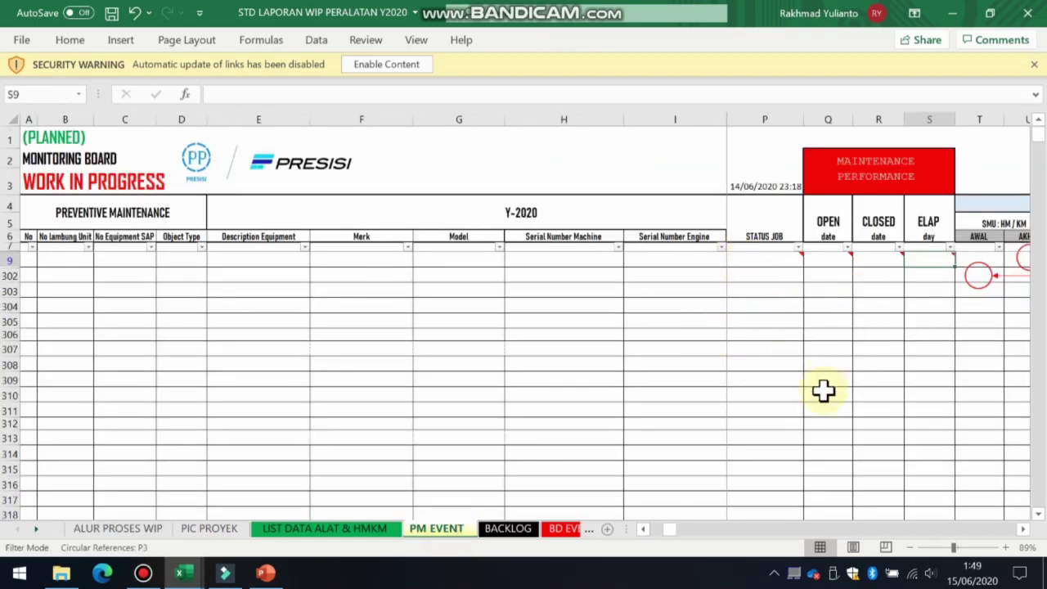
pyautogui.click(644, 530)
pyautogui.click(1023, 530)
pyautogui.click(1022, 529)
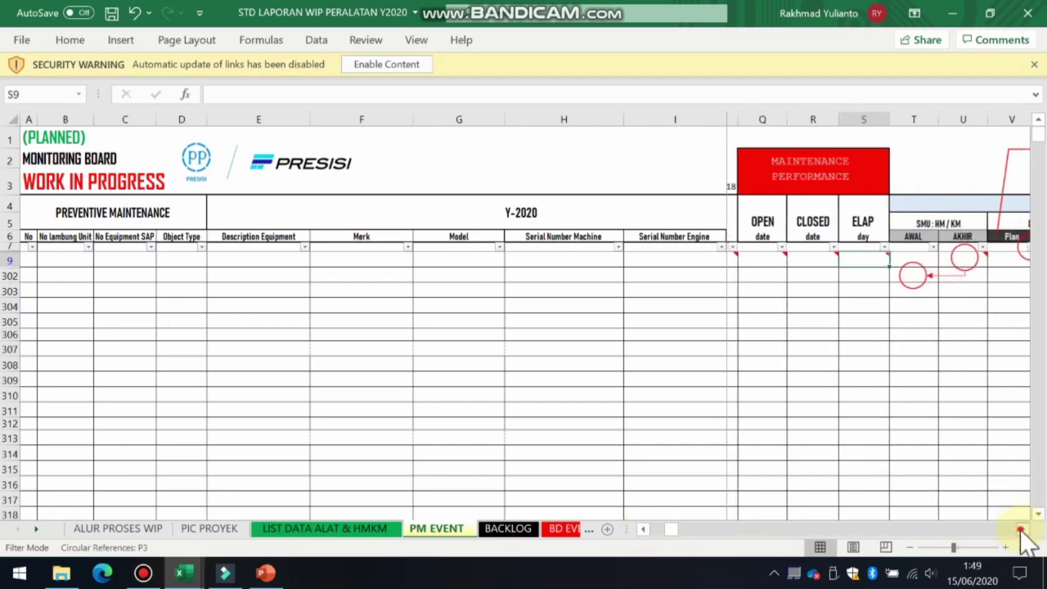
pyautogui.click(1022, 529)
pyautogui.click(859, 223)
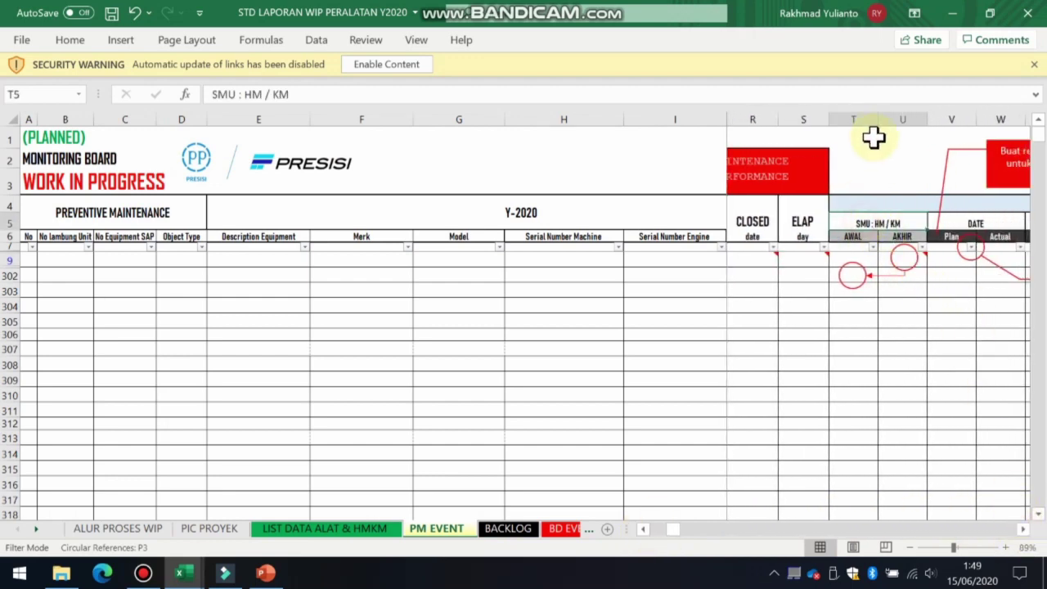
pyautogui.click(863, 120)
pyautogui.click(887, 116)
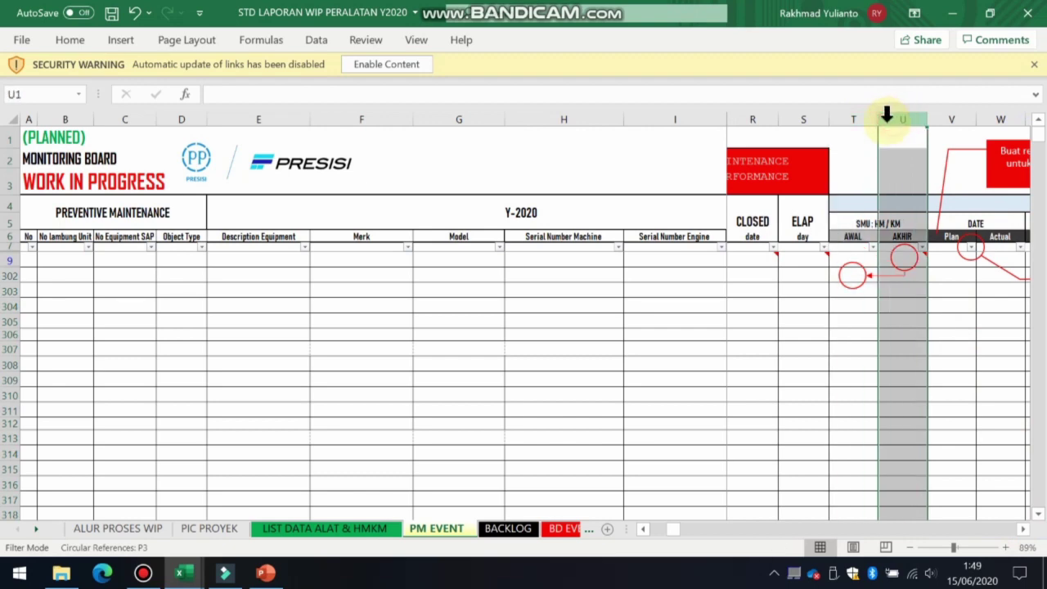
pyautogui.click(866, 119)
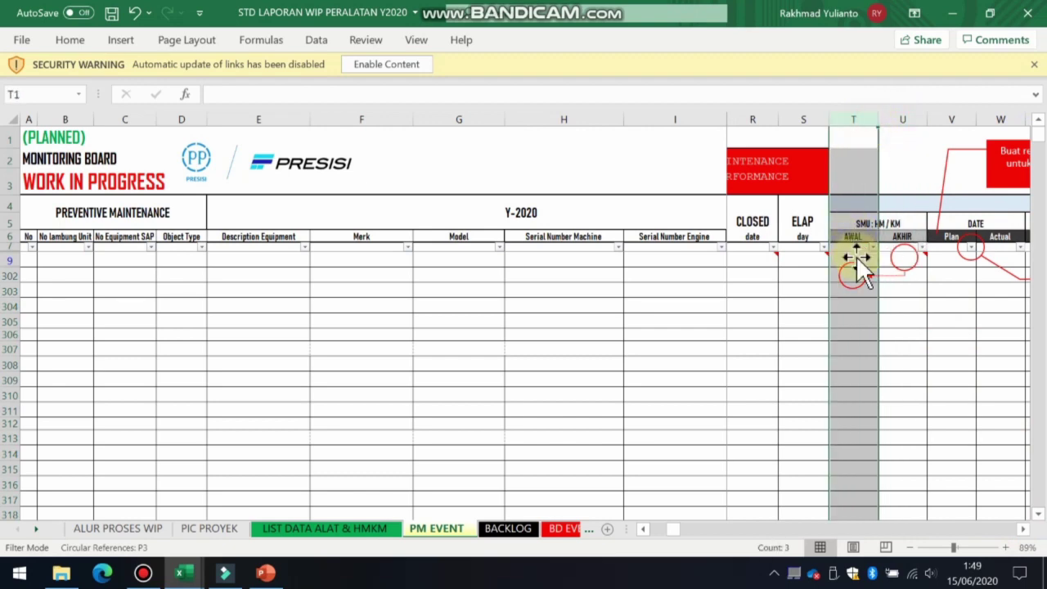
# Examine the circled entry cells under AWAL and AKHIR and the arrow linking them in columns T and U
pyautogui.click(856, 258)
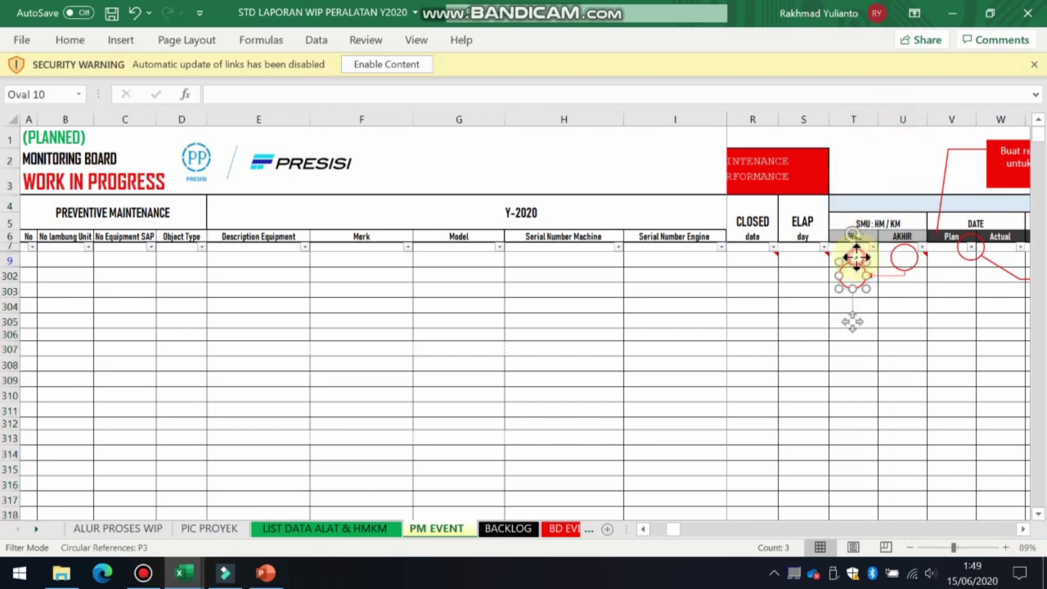
pyautogui.click(871, 305)
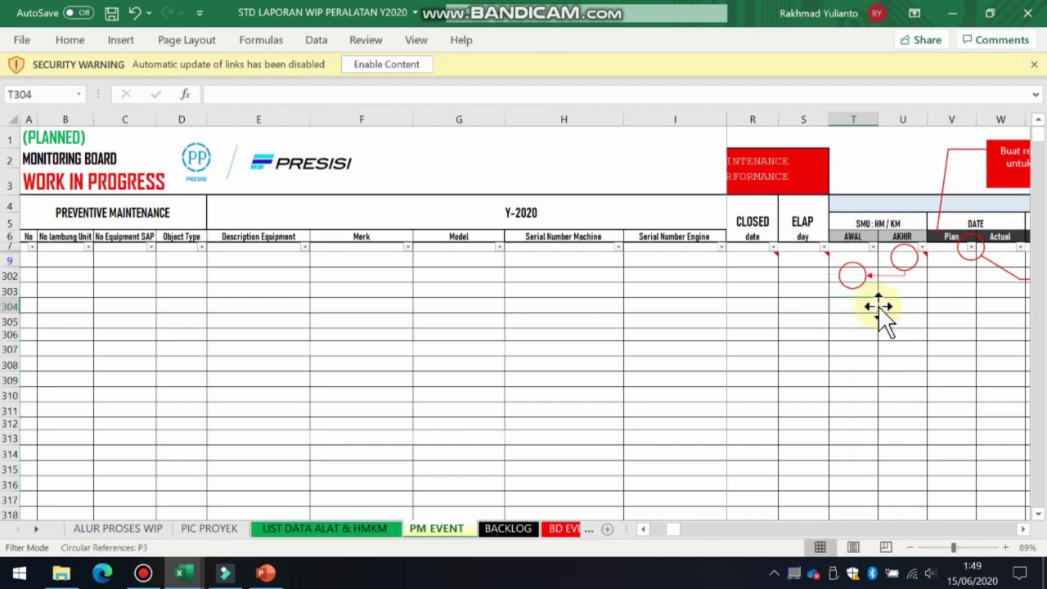
pyautogui.click(892, 306)
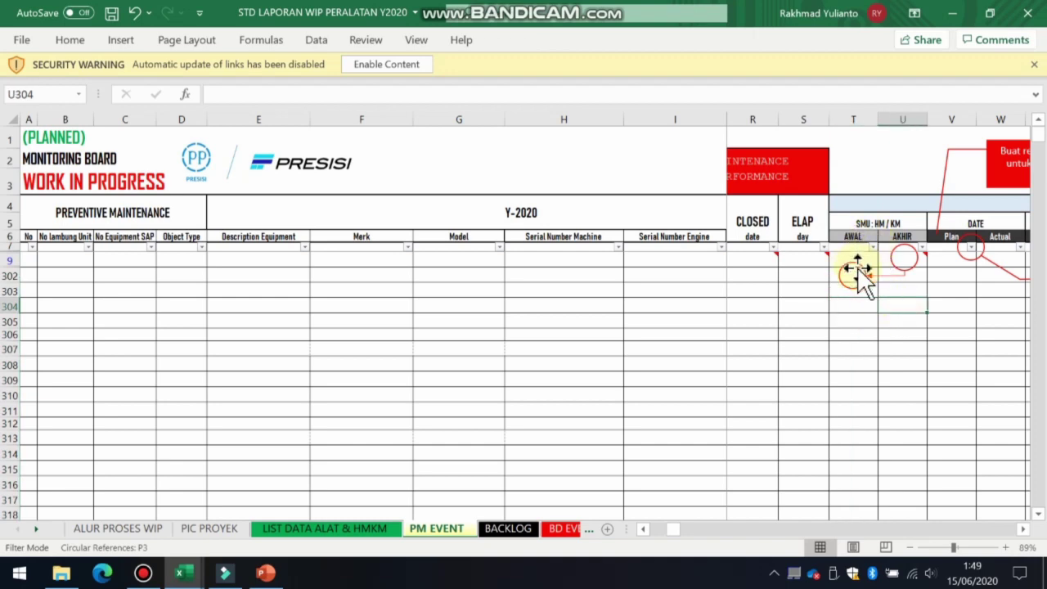
pyautogui.click(859, 301)
pyautogui.click(853, 236)
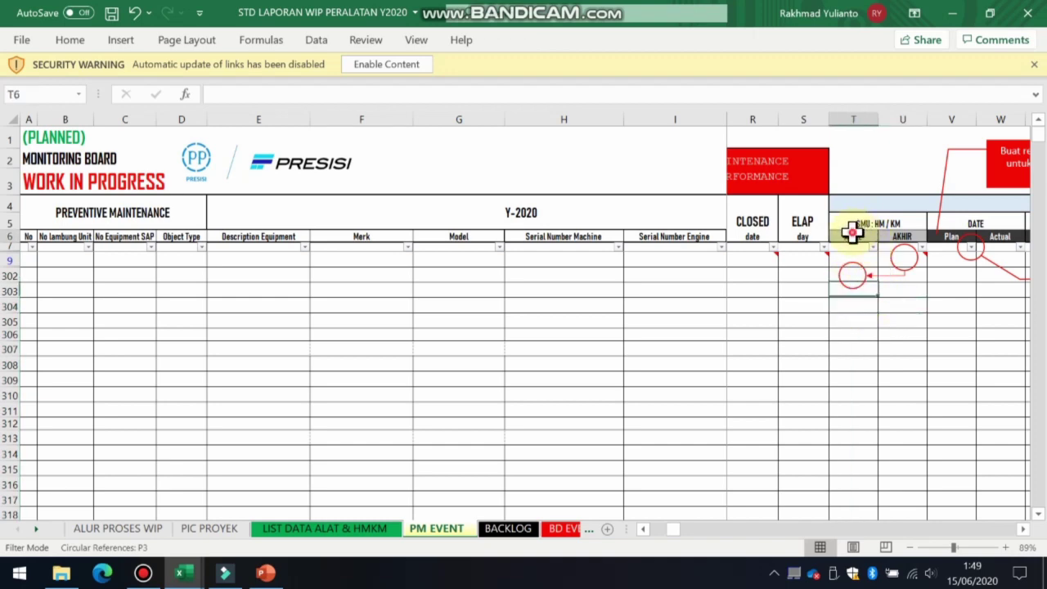
# Check the AWAL and AKHIR headings with their first entry cells T9 and U9, and read the note on U9
pyautogui.click(889, 237)
pyautogui.click(862, 236)
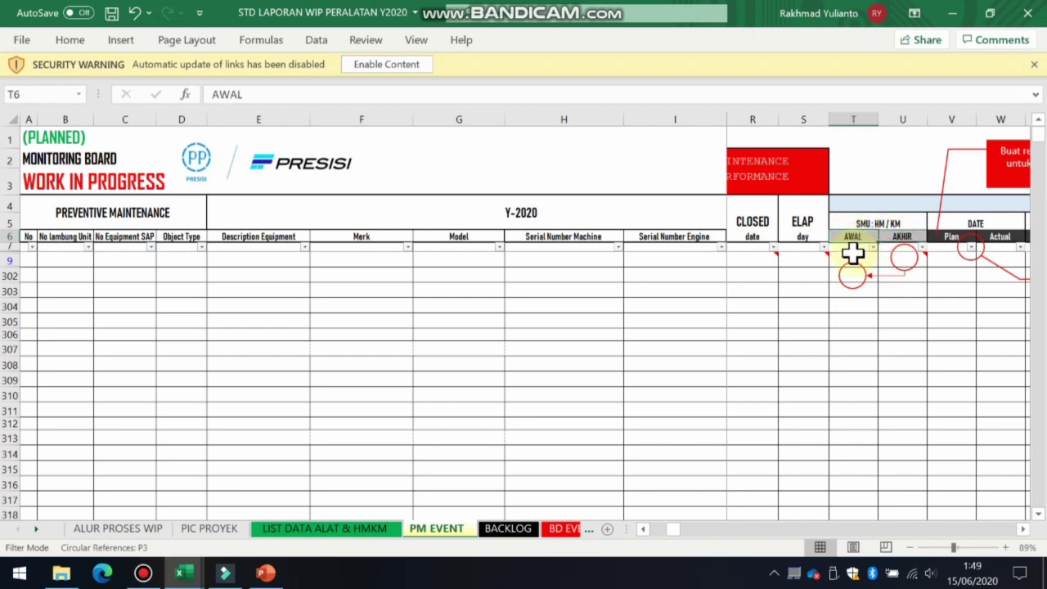
pyautogui.click(851, 256)
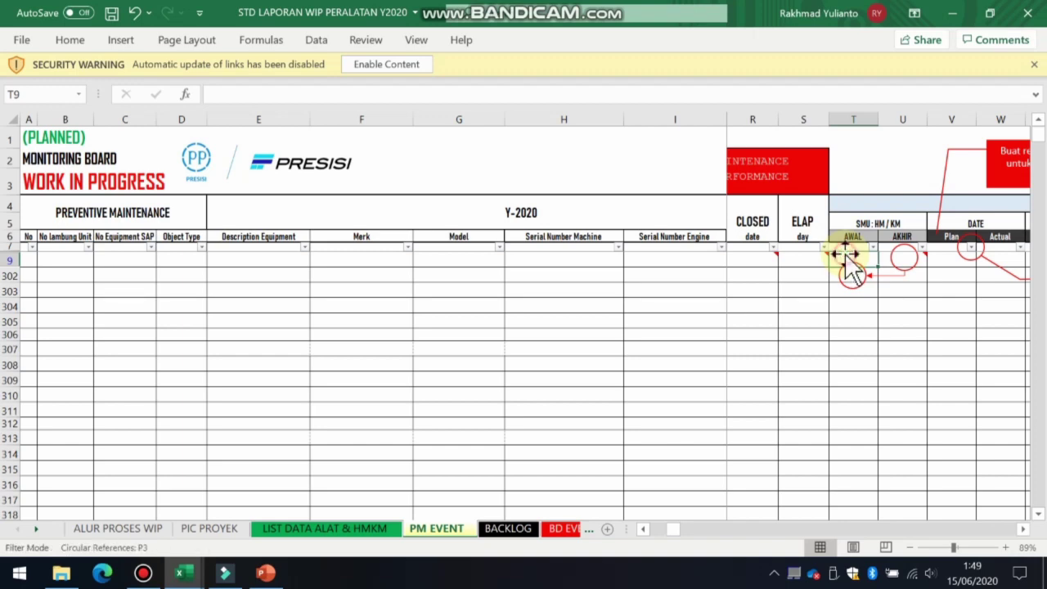
pyautogui.click(883, 256)
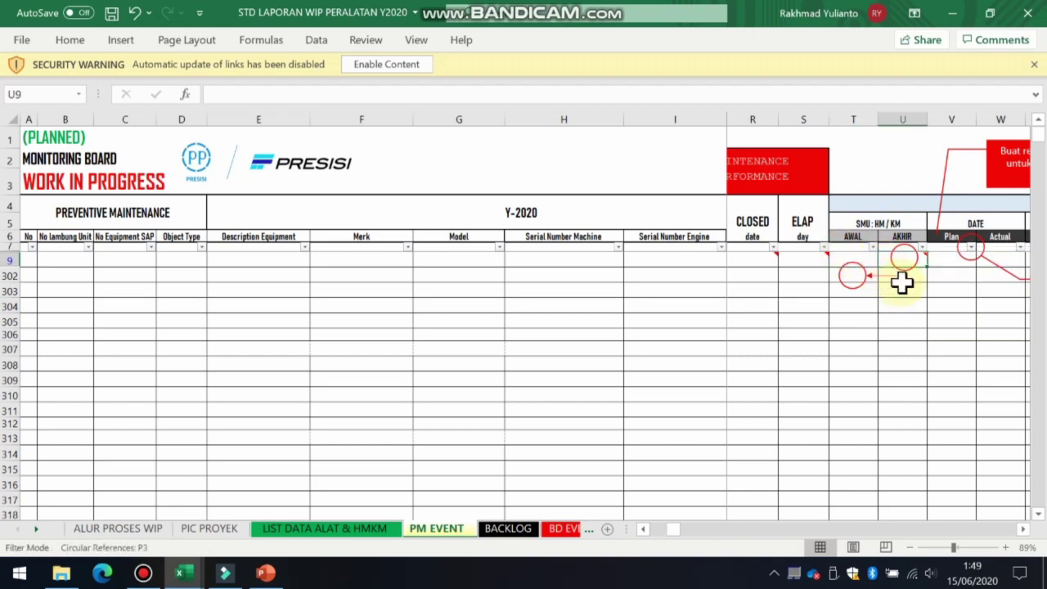
pyautogui.moveTo(890, 263)
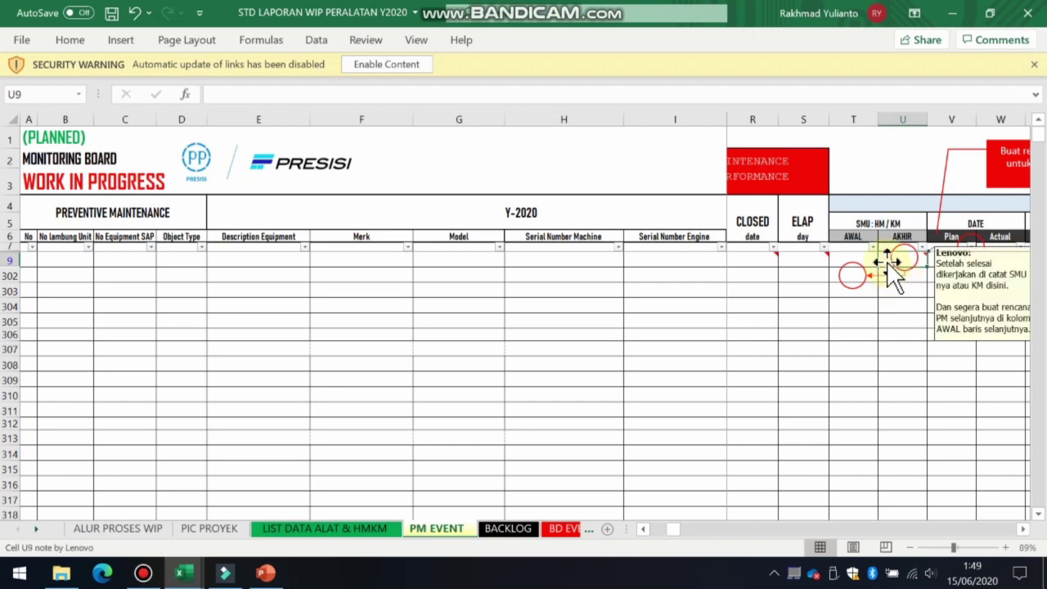
pyautogui.click(886, 260)
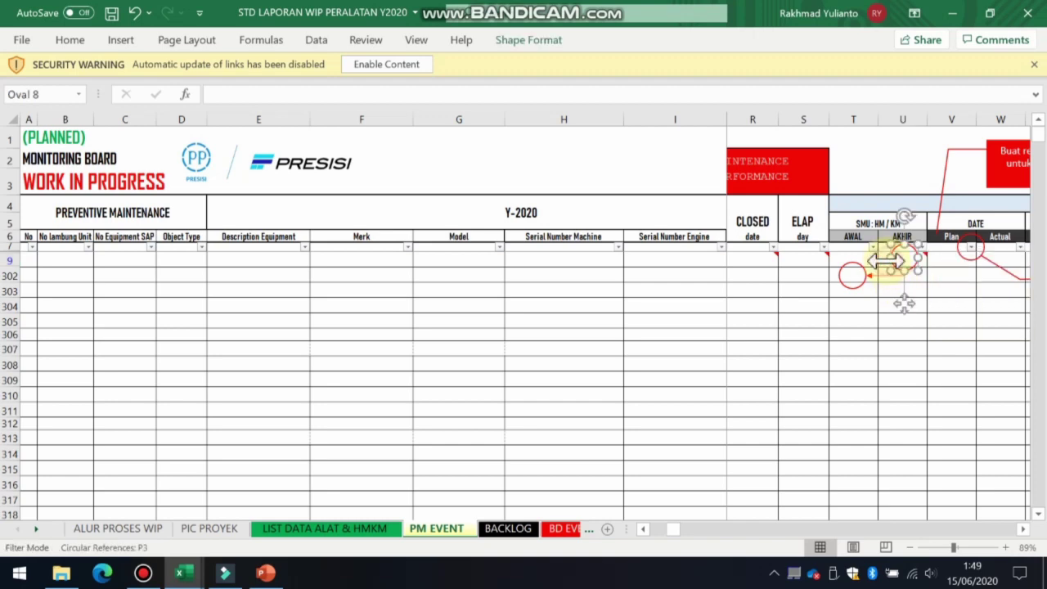
pyautogui.click(890, 292)
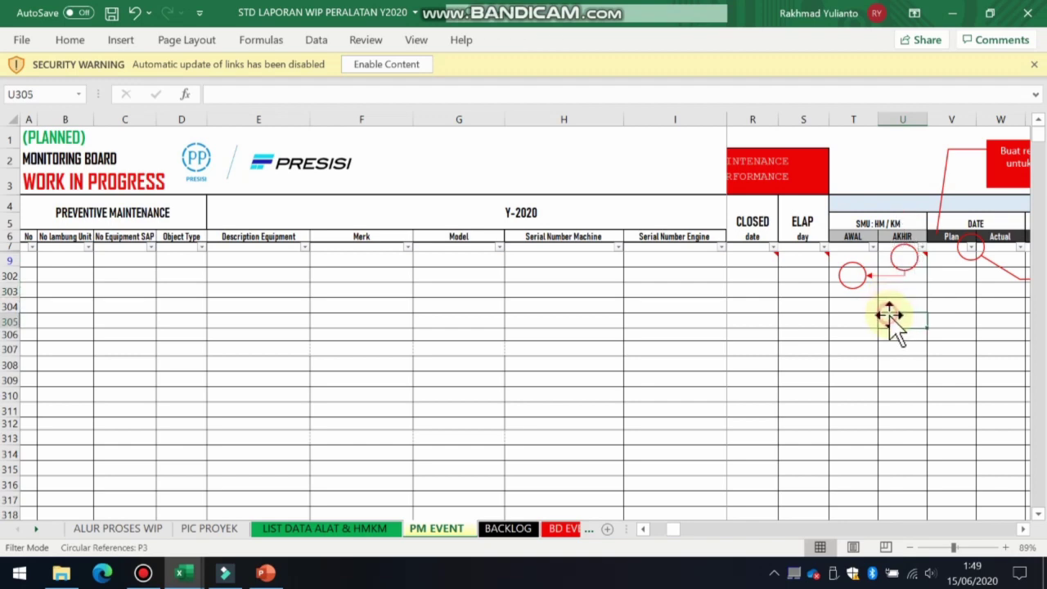
# Compare the AWAL entry cell T304 with the AKHIR entry cell U304 in the same row
pyautogui.click(872, 305)
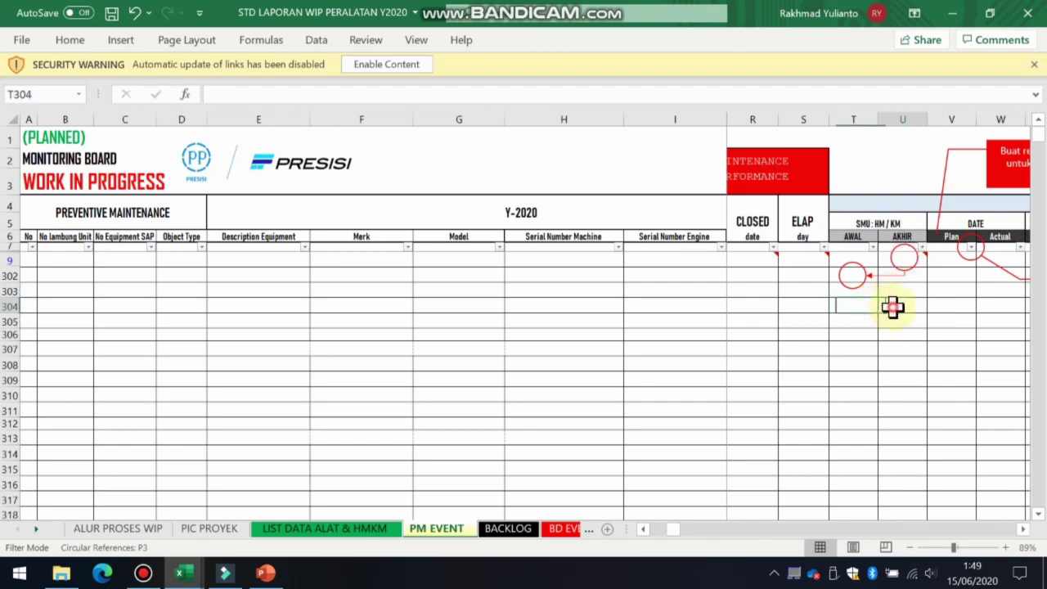
pyautogui.click(892, 308)
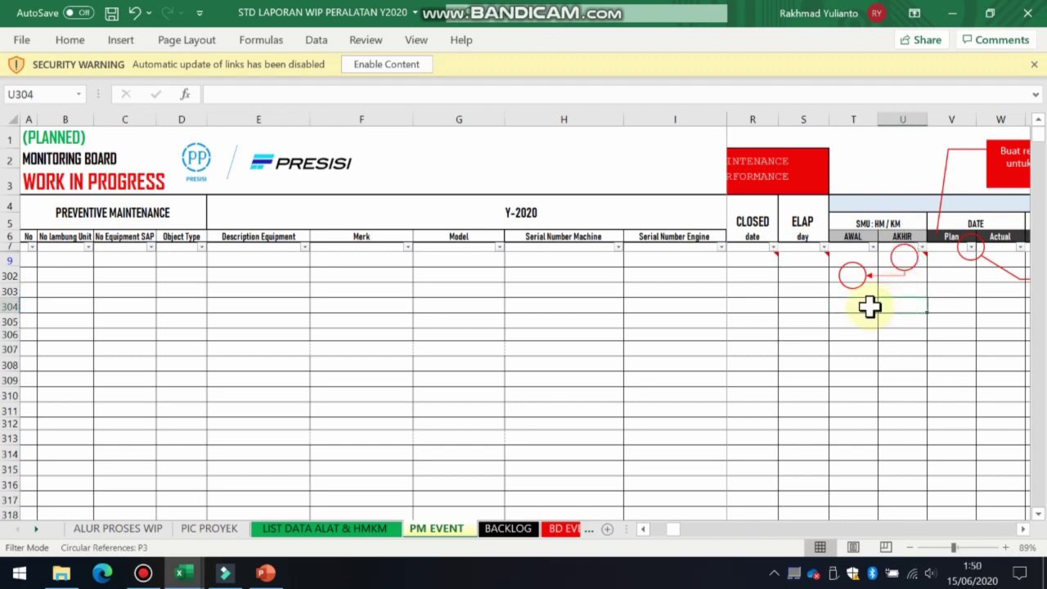
pyautogui.click(866, 306)
pyautogui.click(891, 307)
pyautogui.click(868, 305)
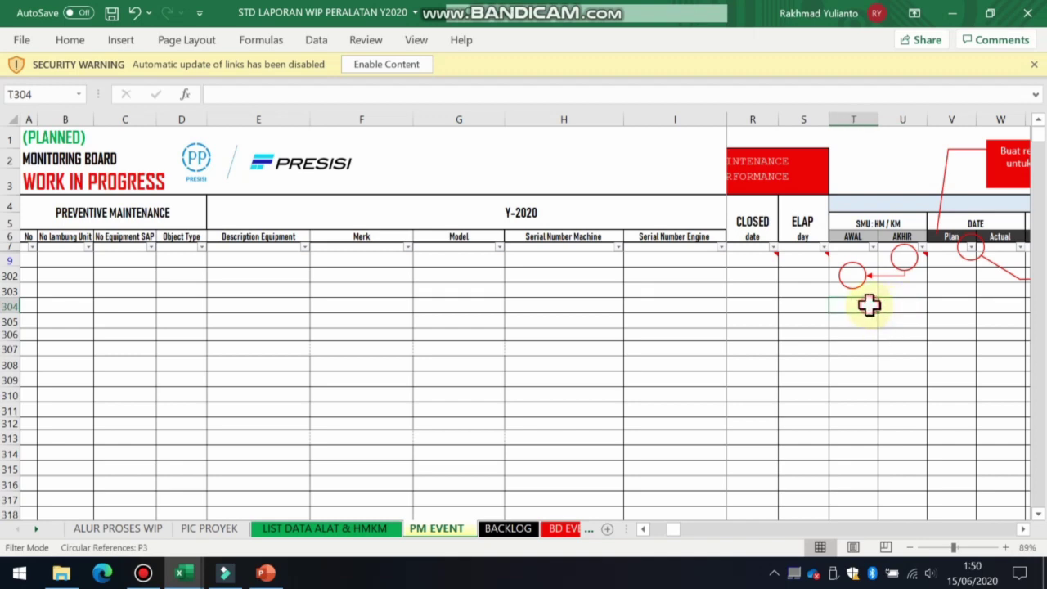
# Reread the AKHIR note on U9 and compare that cell with AWAL cell T9 and the row 303 cells
pyautogui.click(891, 260)
pyautogui.click(882, 259)
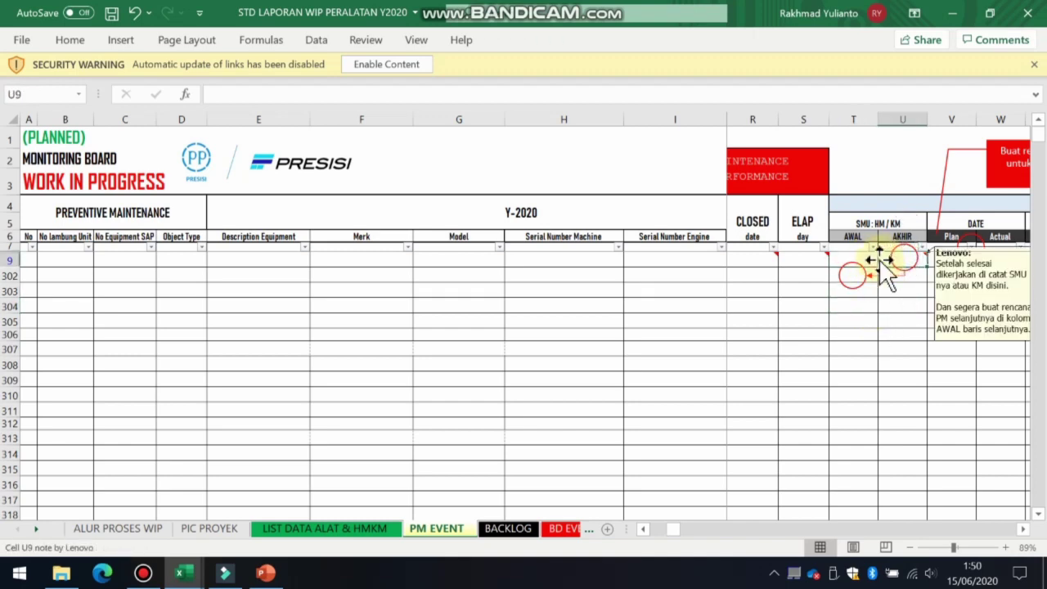
pyautogui.click(872, 256)
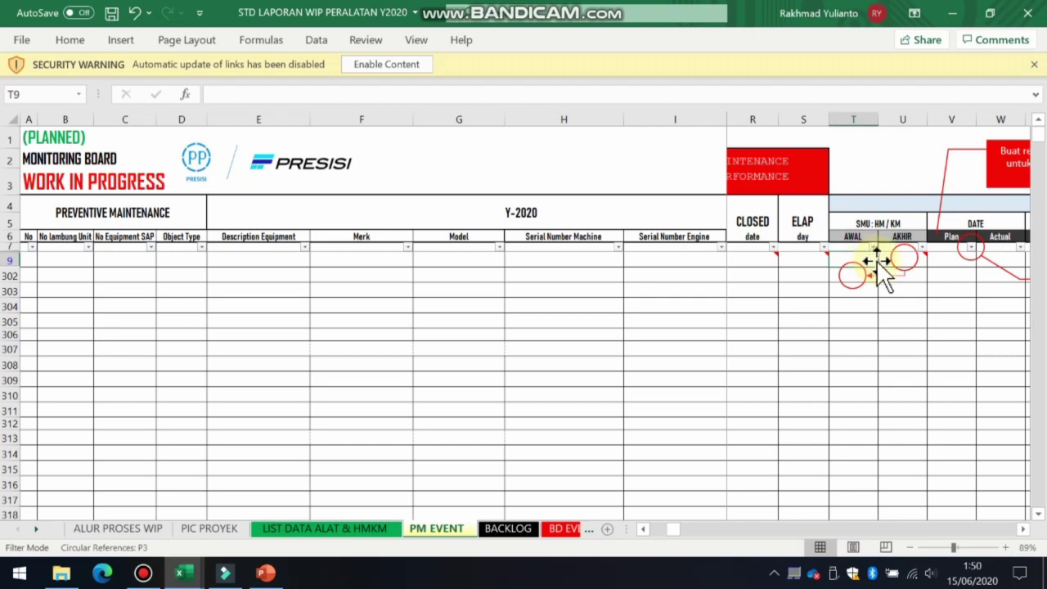
pyautogui.press('Right')
pyautogui.click(872, 258)
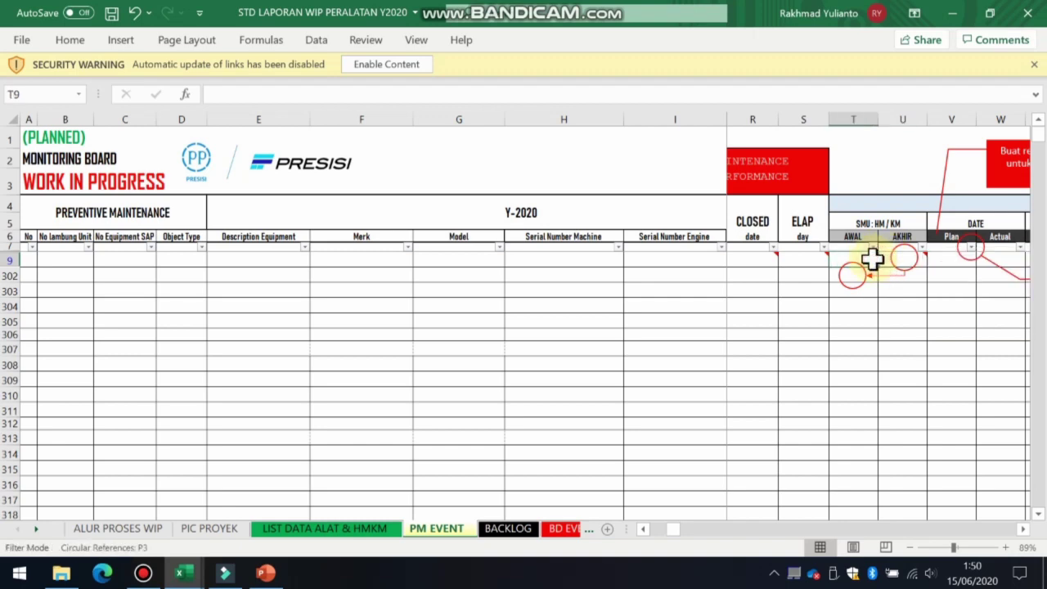
pyautogui.click(886, 258)
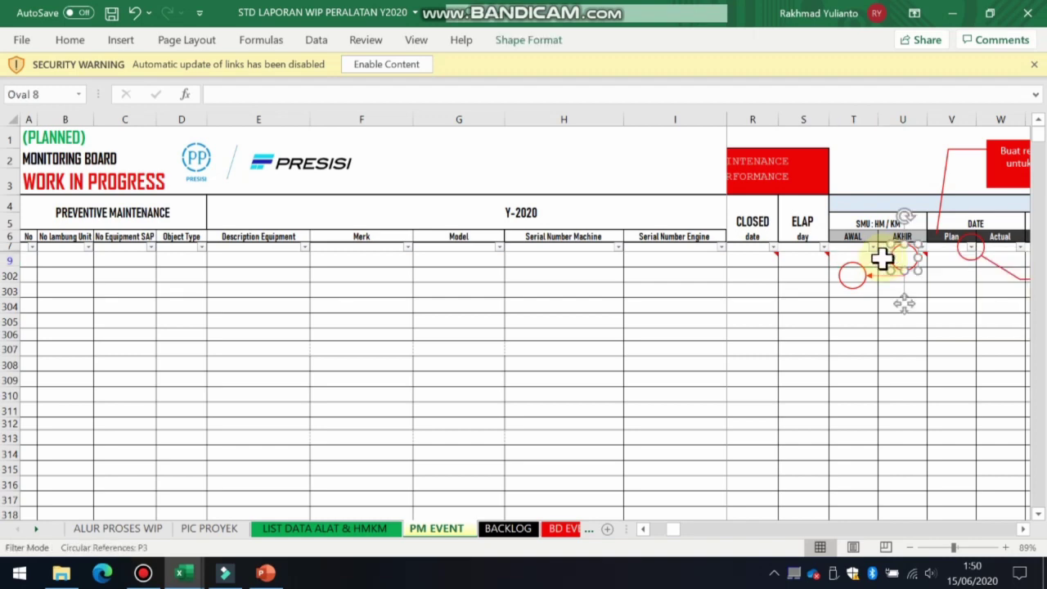
pyautogui.click(893, 261)
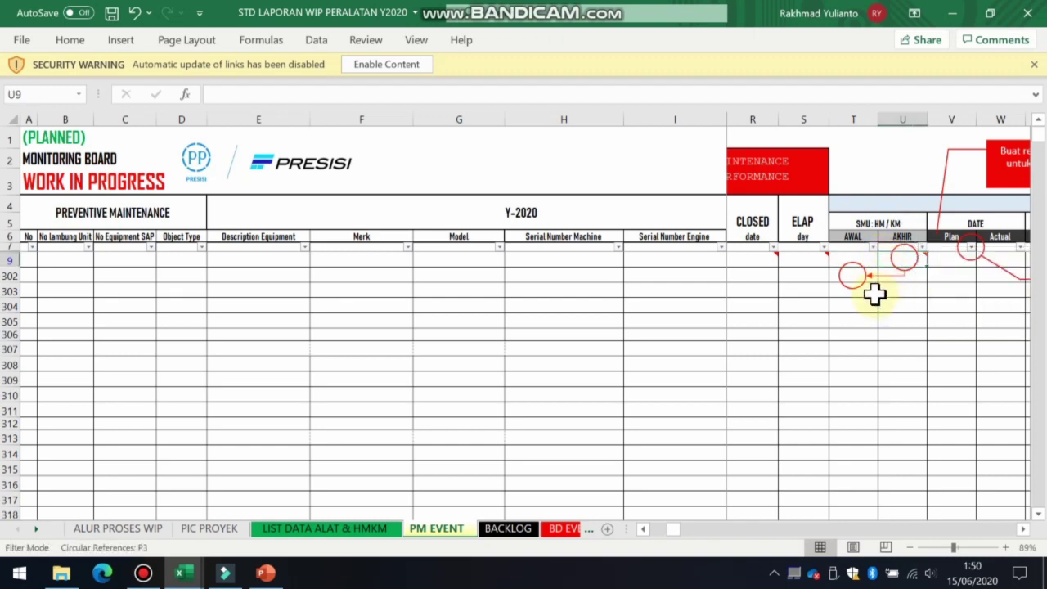
pyautogui.click(874, 294)
pyautogui.click(890, 290)
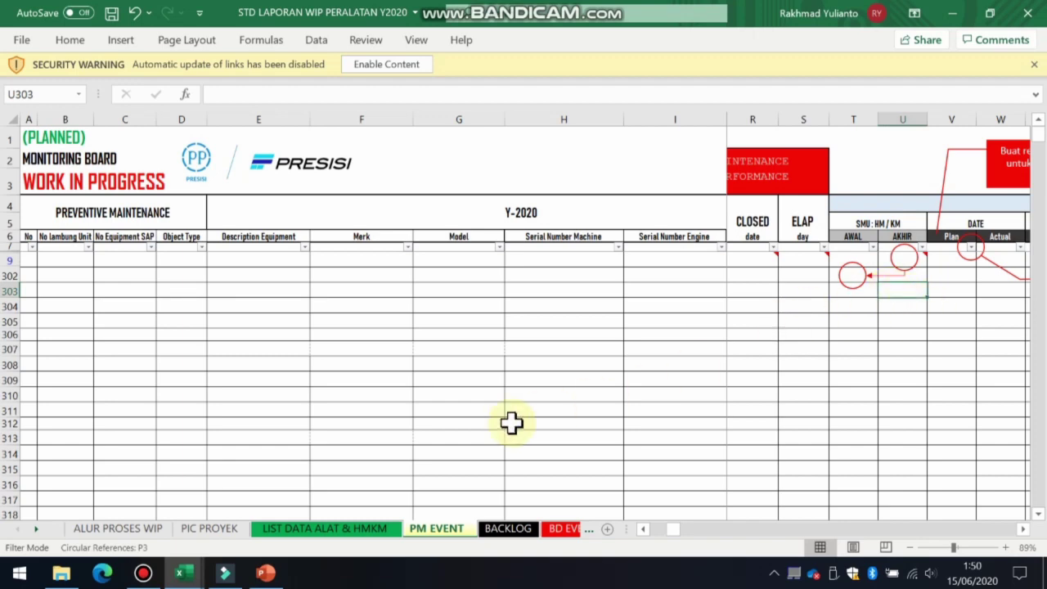
# Review the ALUR PROSES WIP instruction on filling in the plan and realization in columns V, W, X and Y for PM EVENT
pyautogui.click(164, 528)
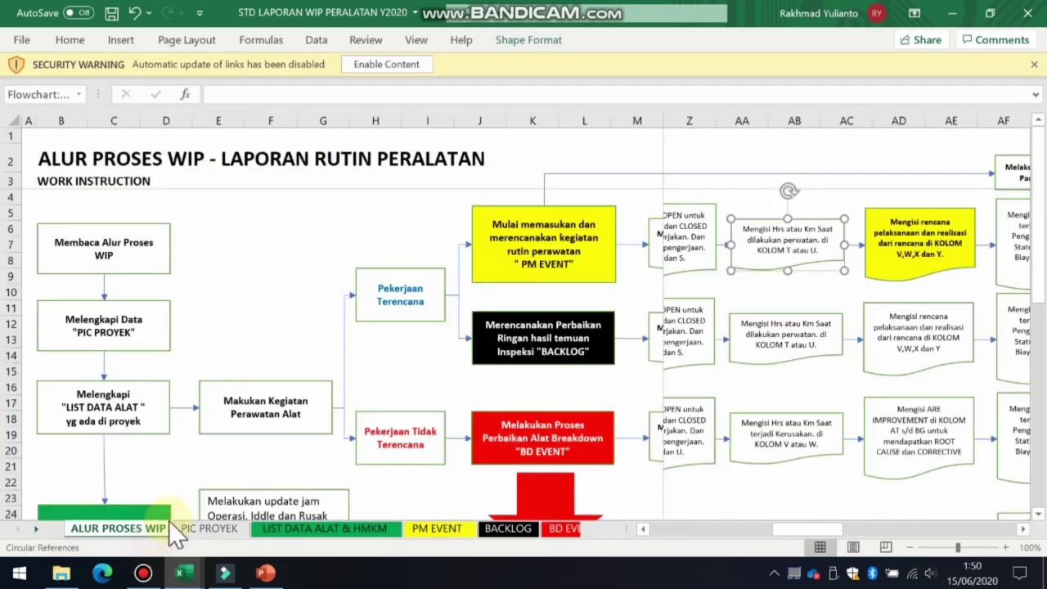
pyautogui.click(291, 215)
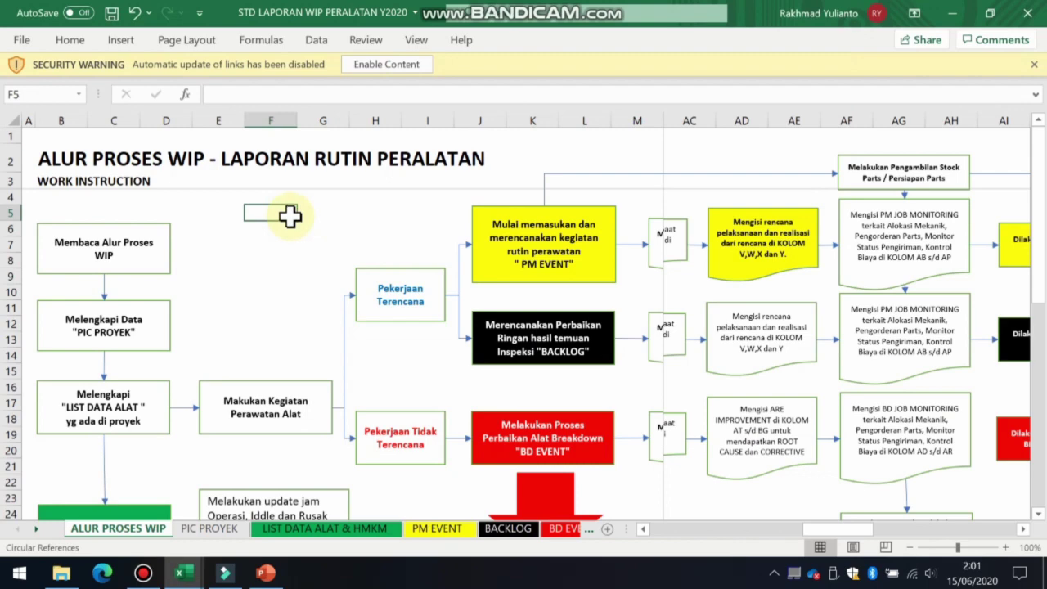
pyautogui.click(720, 211)
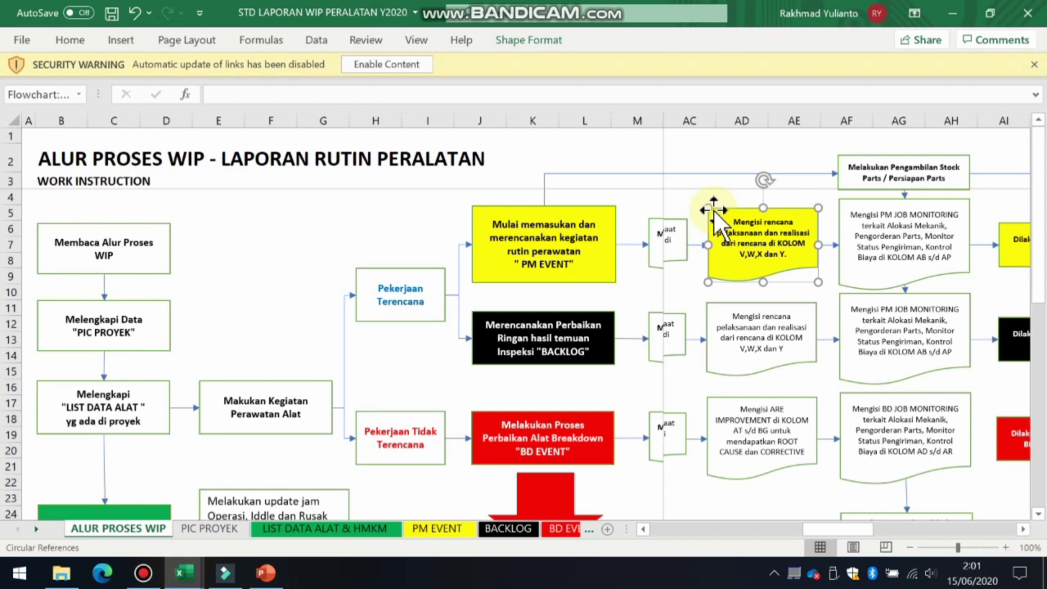
# On the PM EVENT sheet, locate the DATE Plan and Actual columns V and W and the WAKTU Jam Masuk and Jam Keluar columns X and Y
pyautogui.click(436, 529)
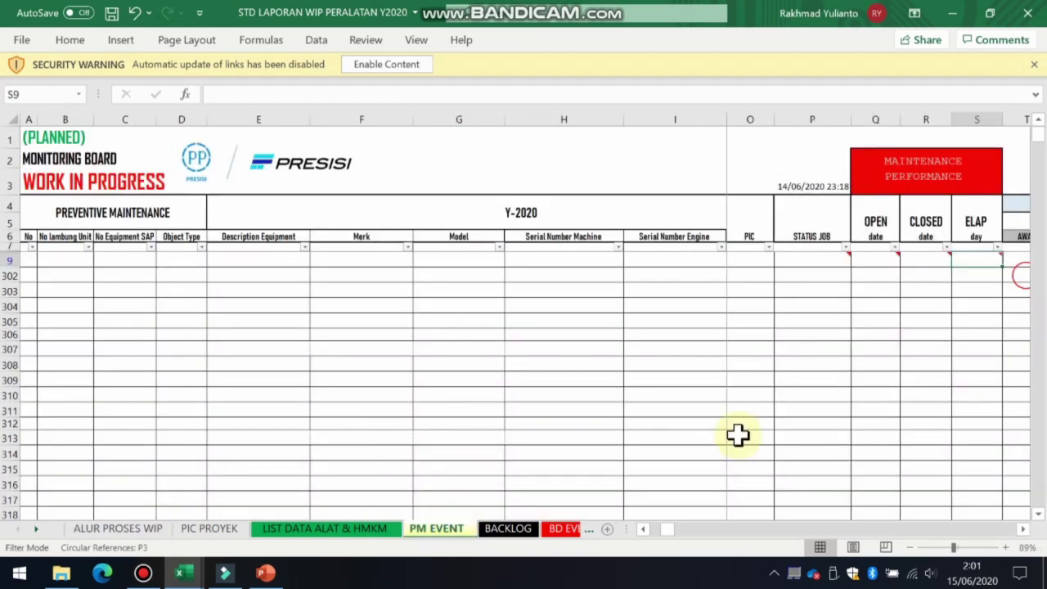
pyautogui.click(1022, 528)
pyautogui.click(1022, 528)
pyautogui.click(1022, 529)
pyautogui.click(1022, 528)
pyautogui.click(1022, 528)
pyautogui.click(1022, 528)
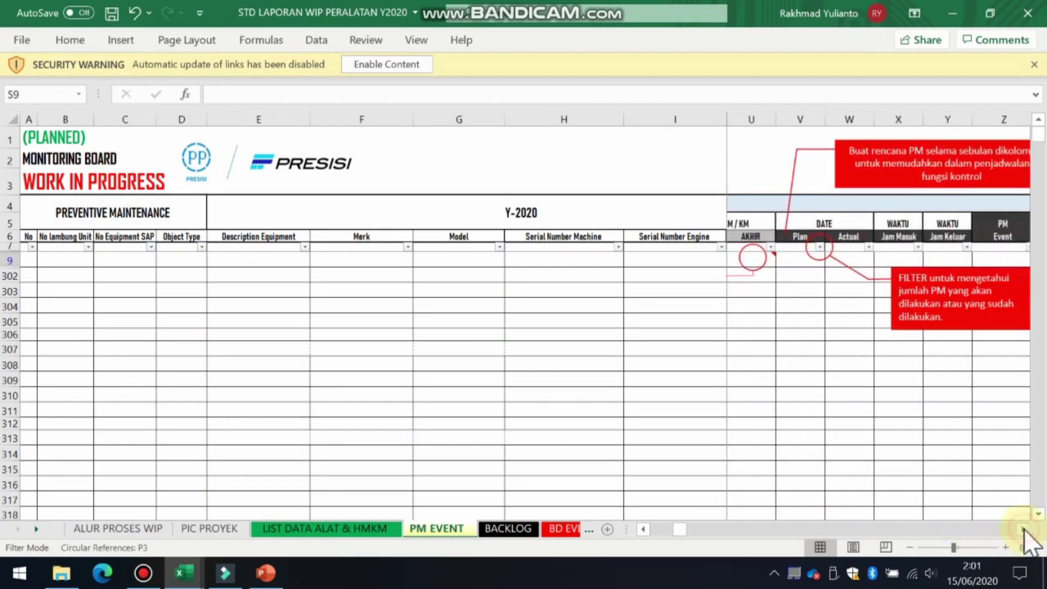
pyautogui.click(1022, 528)
pyautogui.click(750, 119)
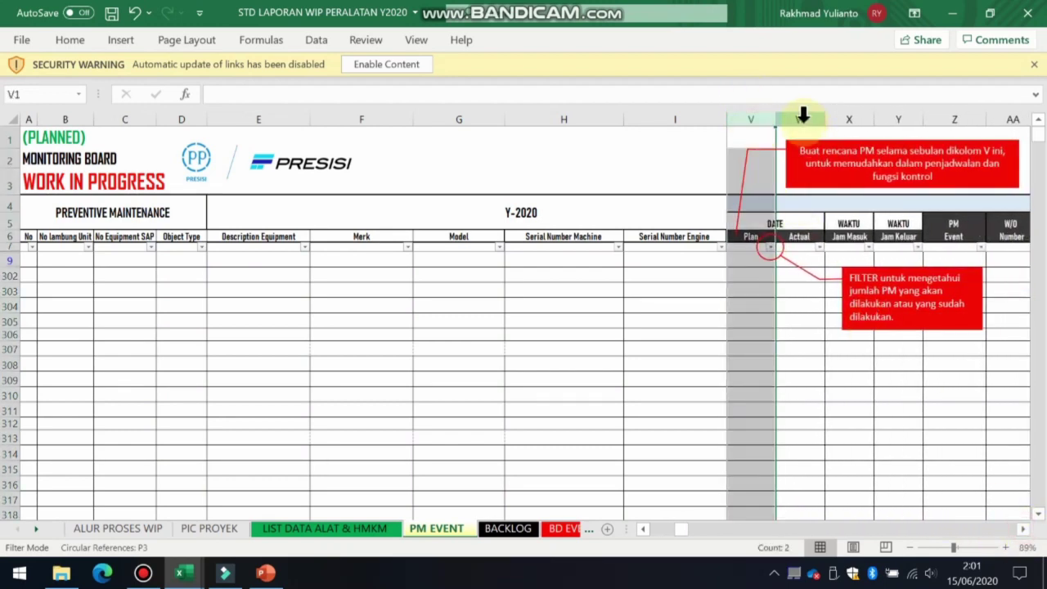
pyautogui.click(801, 120)
pyautogui.click(852, 119)
pyautogui.click(891, 120)
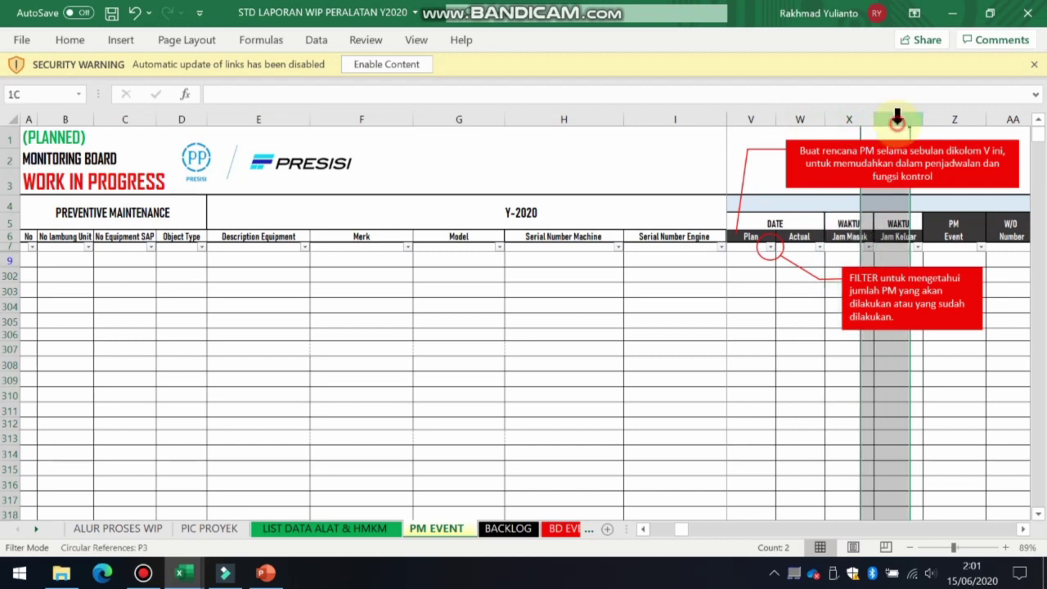
pyautogui.click(809, 349)
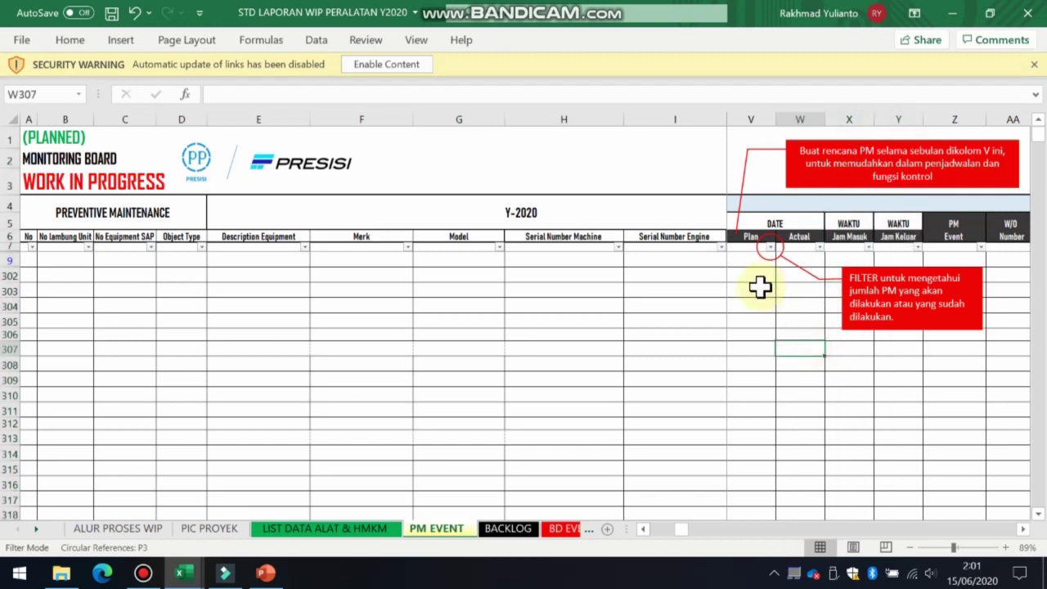
# Examine the range of Plan date cells in column V, from V9 down to V316
pyautogui.click(755, 119)
pyautogui.click(755, 275)
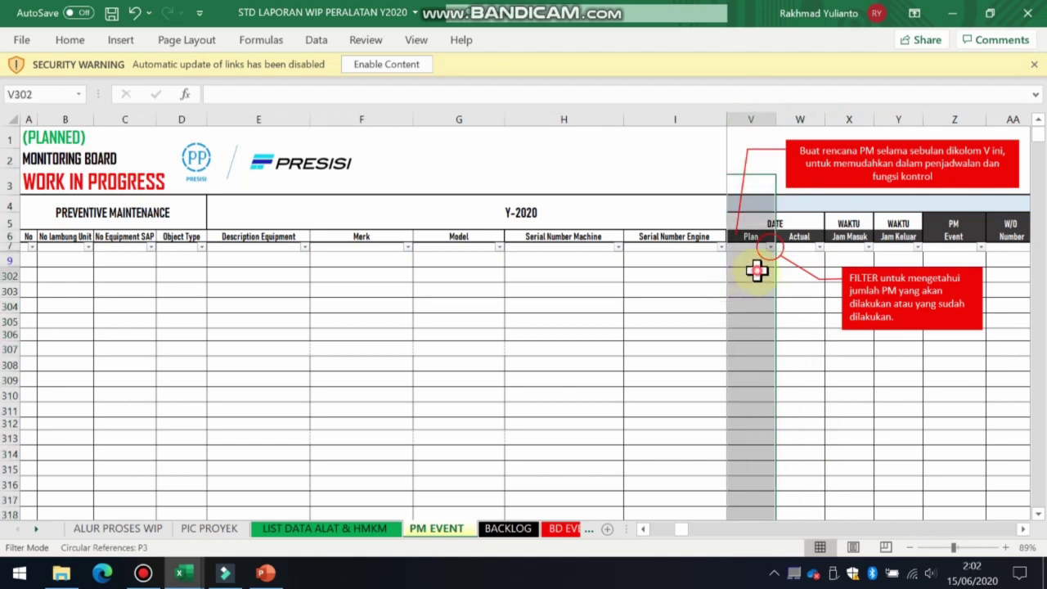
pyautogui.moveTo(755, 275); pyautogui.dragTo(743, 410)
pyautogui.moveTo(744, 262); pyautogui.dragTo(755, 488)
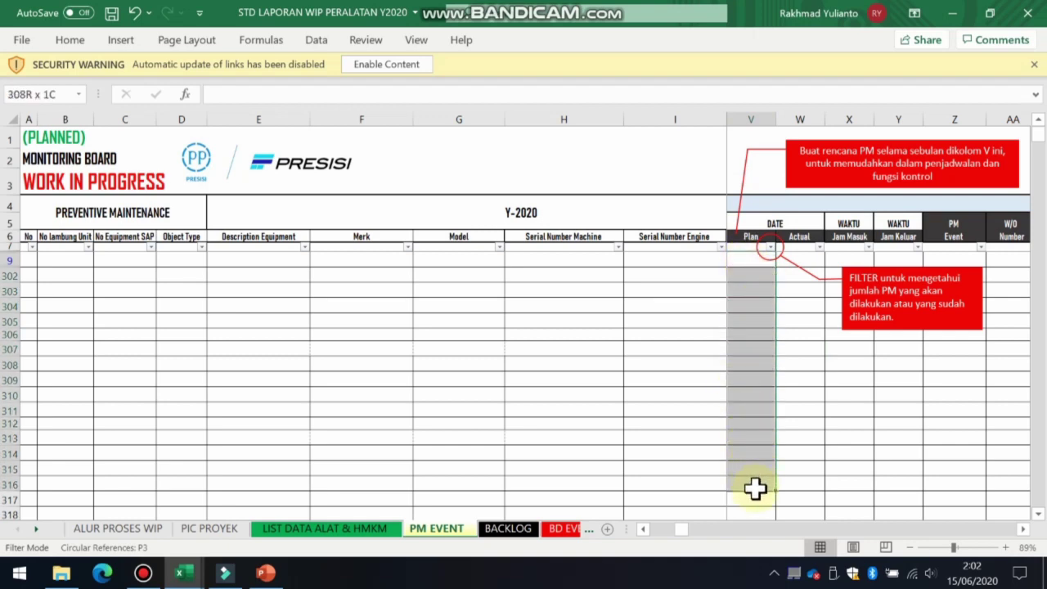
pyautogui.click(750, 260)
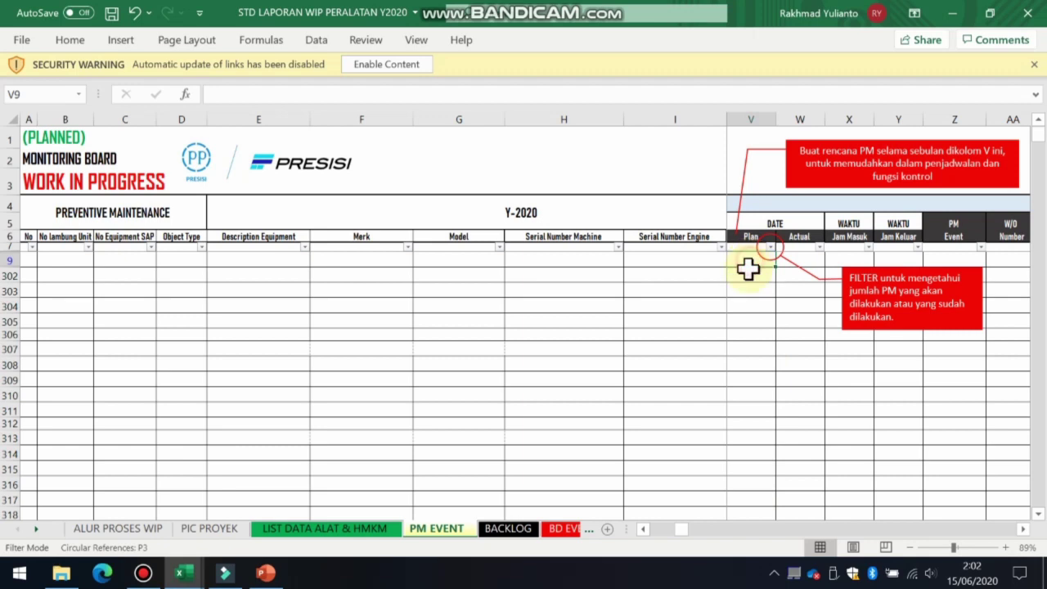
pyautogui.click(755, 478)
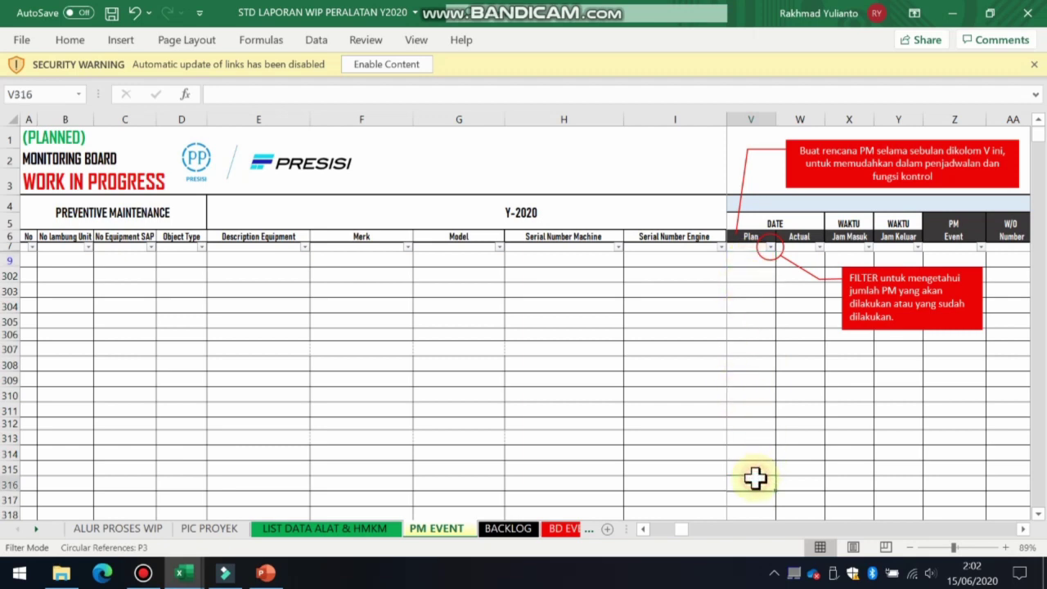
# Go through the individual Plan date cells in column V from V302 down to V309
pyautogui.click(750, 275)
pyautogui.click(747, 291)
pyautogui.click(748, 306)
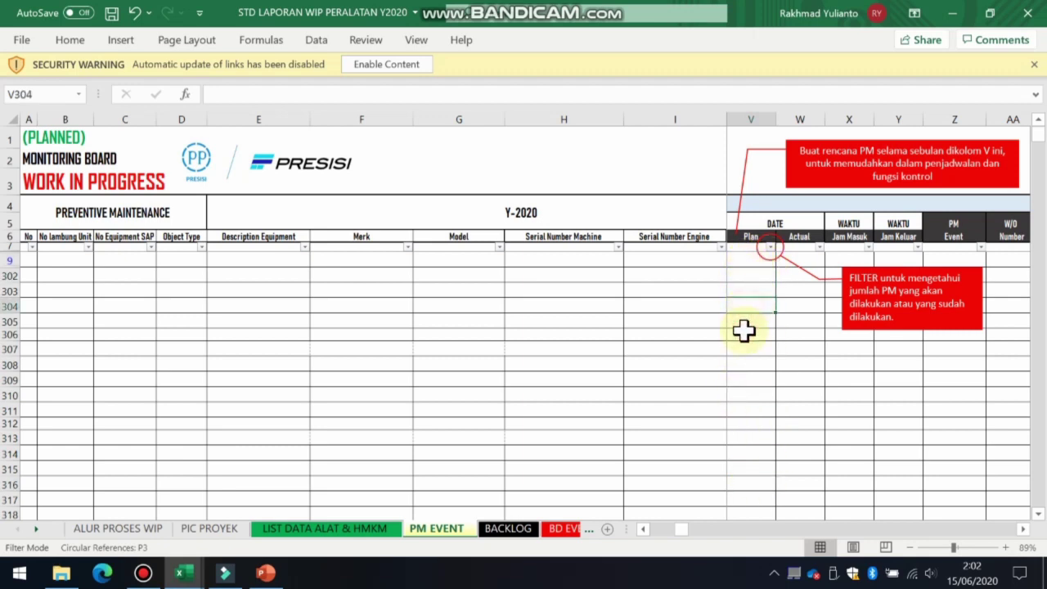
pyautogui.click(743, 331)
pyautogui.click(748, 363)
pyautogui.press('Down')
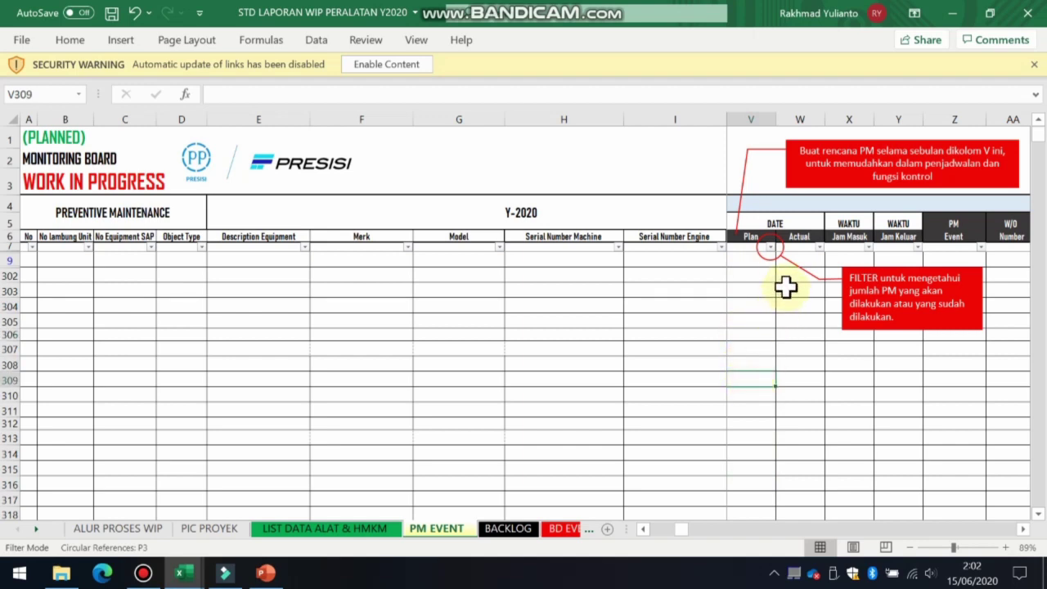
# Go through the Actual date cells in column W between rows 302 and 307
pyautogui.click(791, 278)
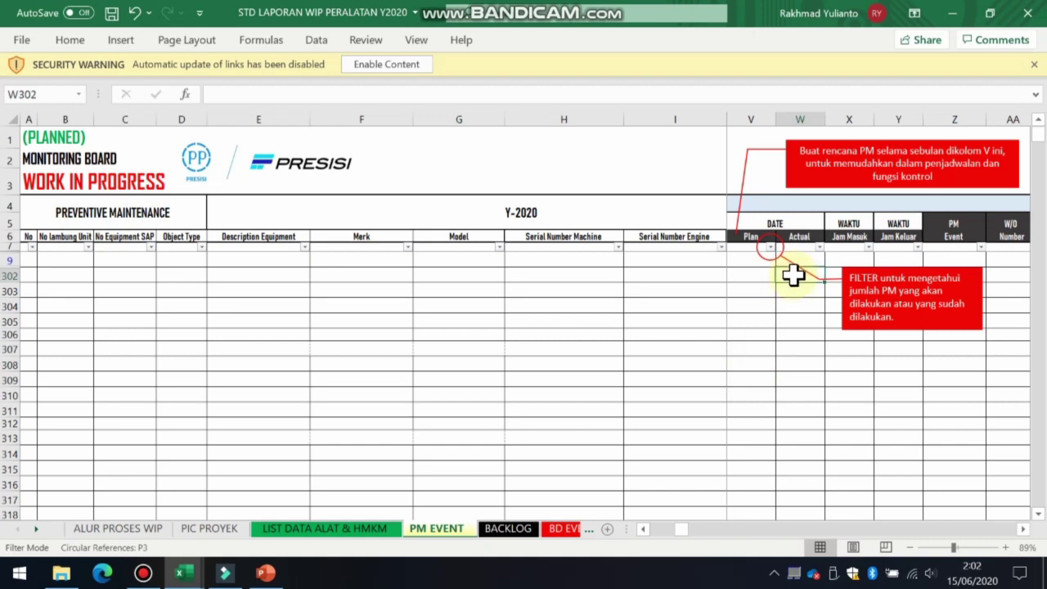
pyautogui.click(799, 306)
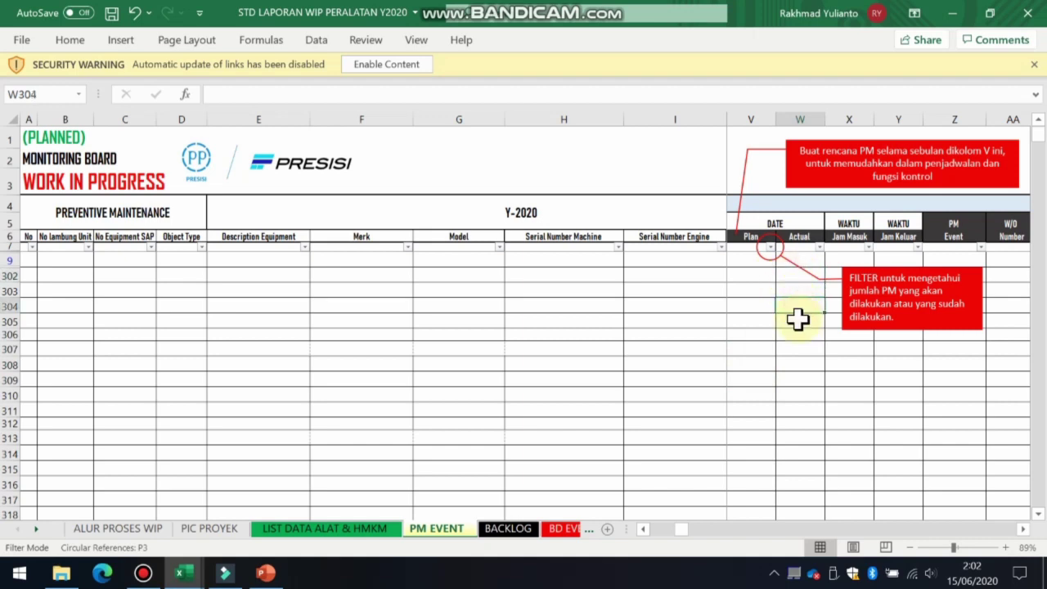
pyautogui.click(799, 321)
pyautogui.click(794, 350)
pyautogui.click(794, 308)
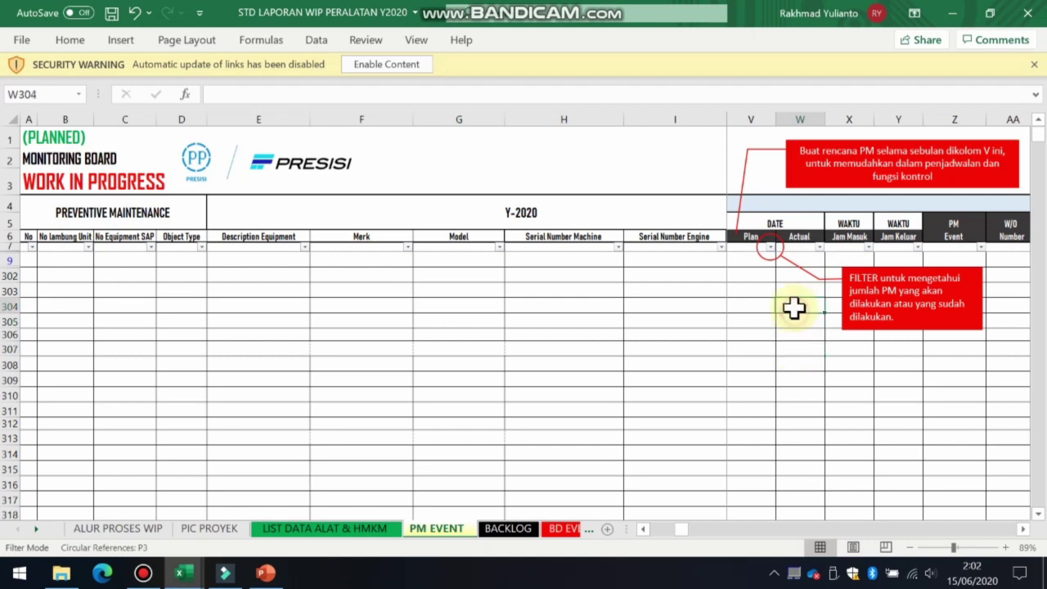
pyautogui.click(793, 292)
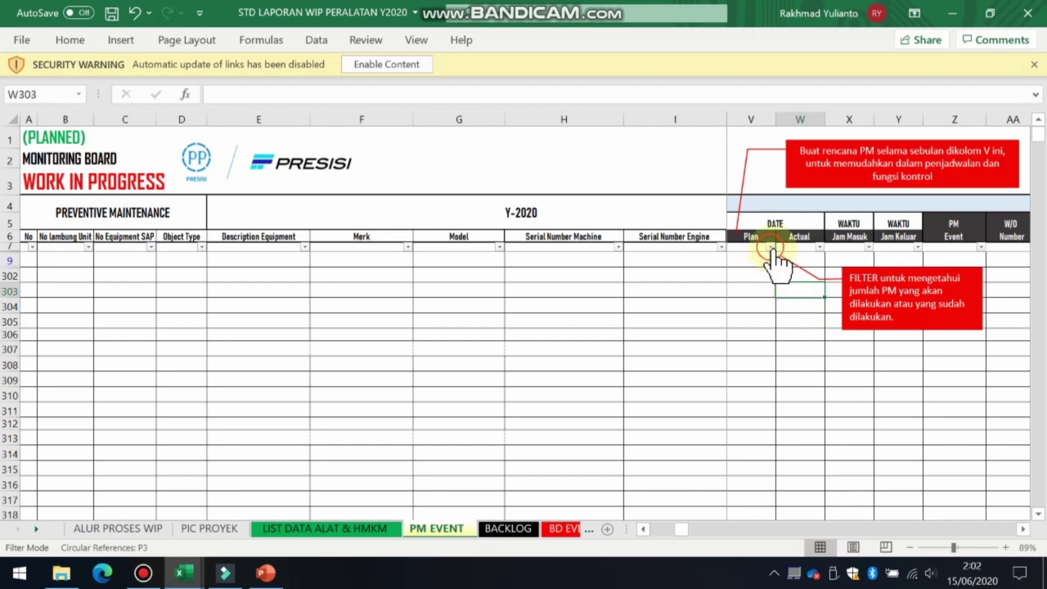
# View the filter options of the Plan date column and close them without applying a filter
pyautogui.click(770, 247)
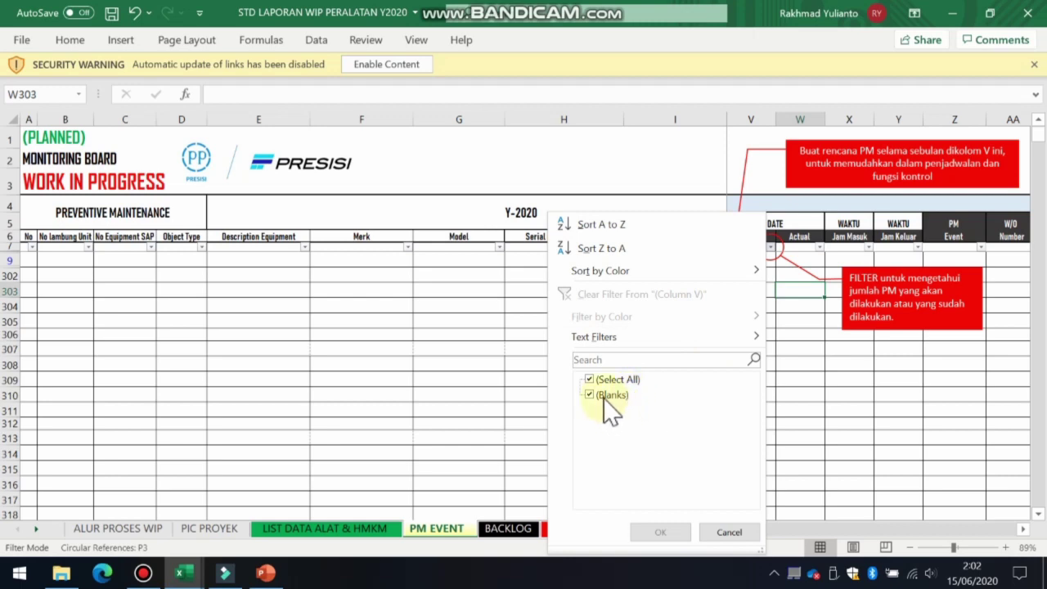
pyautogui.press('Escape')
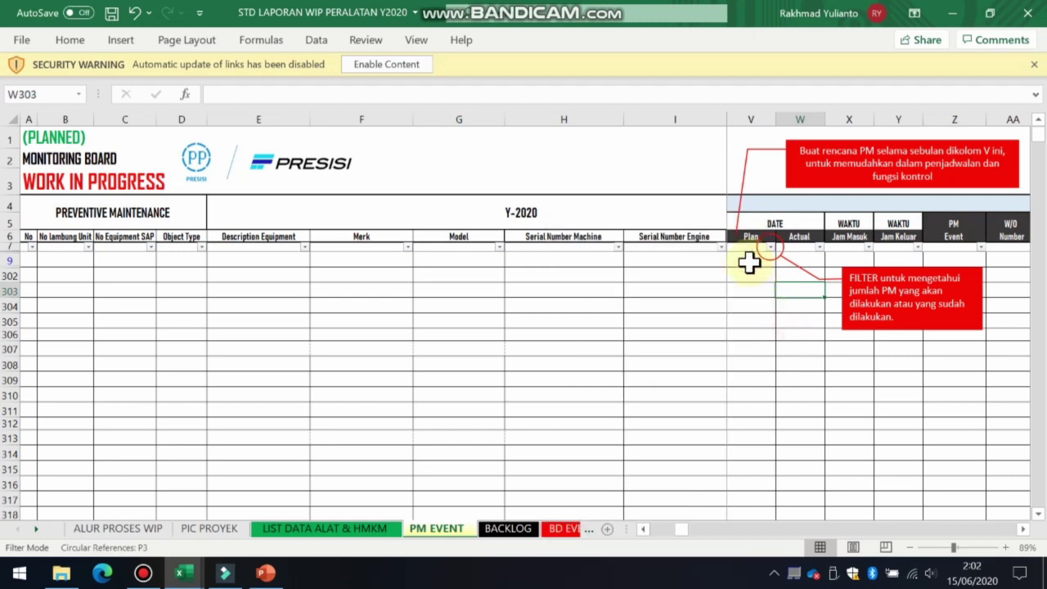
# Examine the Plan date cells in column V and the row 9 cells under Actual, Jam Masuk and Jam Keluar
pyautogui.moveTo(749, 262); pyautogui.dragTo(755, 421)
pyautogui.click(746, 321)
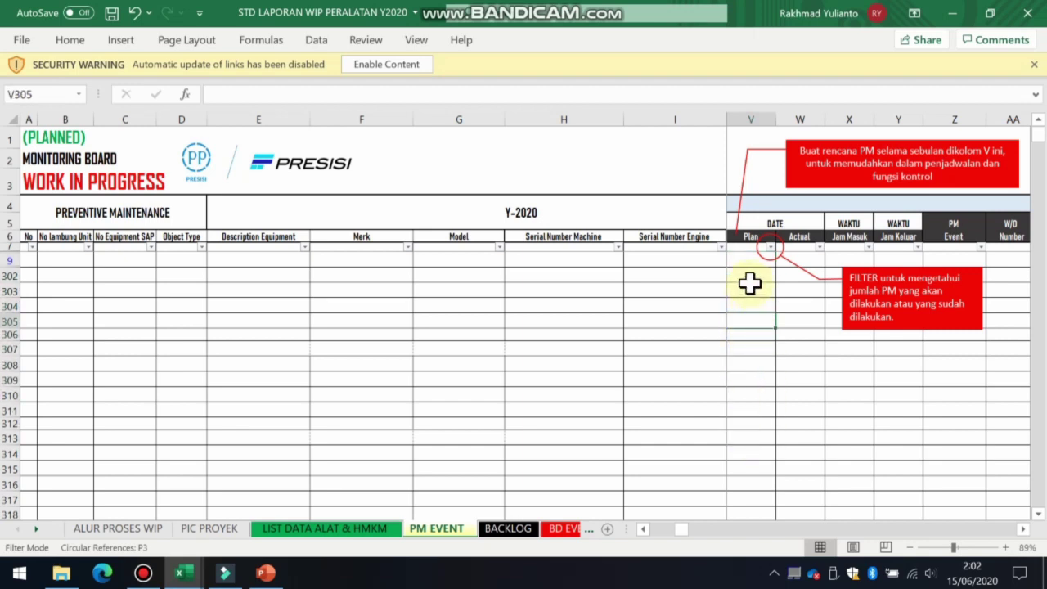
pyautogui.click(850, 260)
pyautogui.click(893, 259)
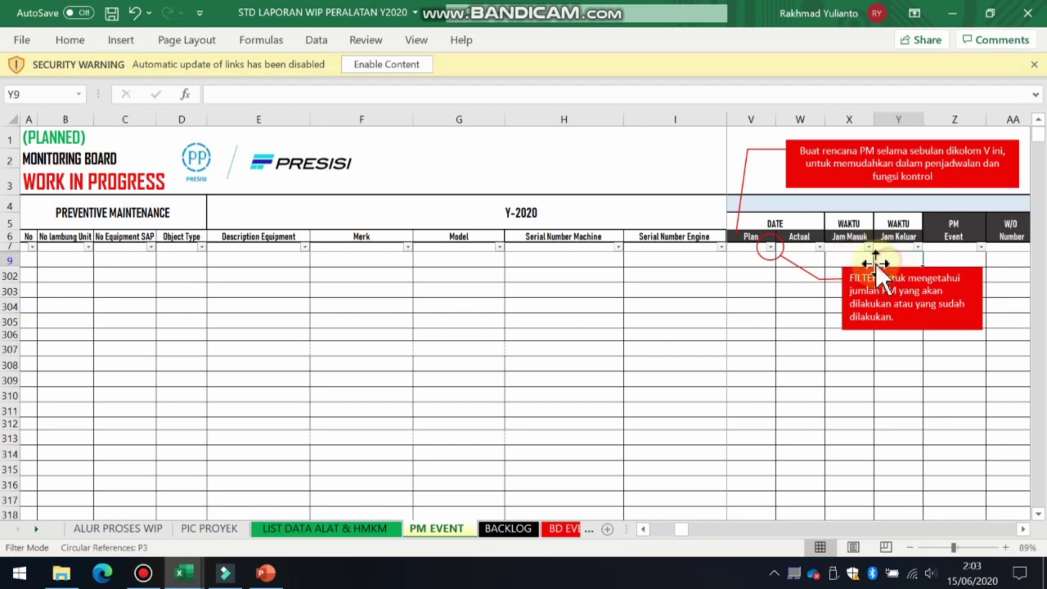
pyautogui.click(849, 261)
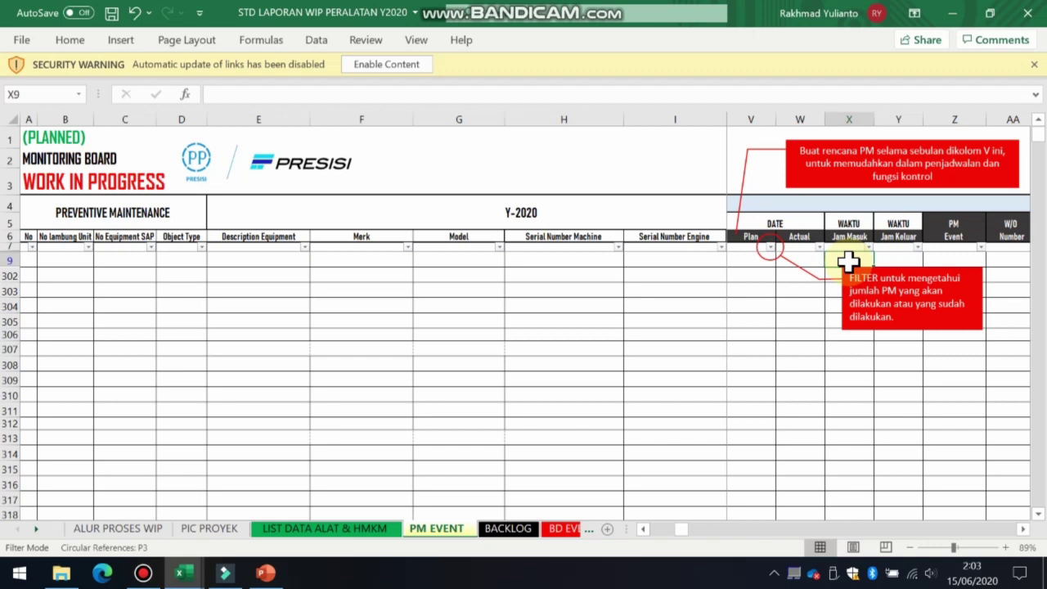
pyautogui.click(814, 260)
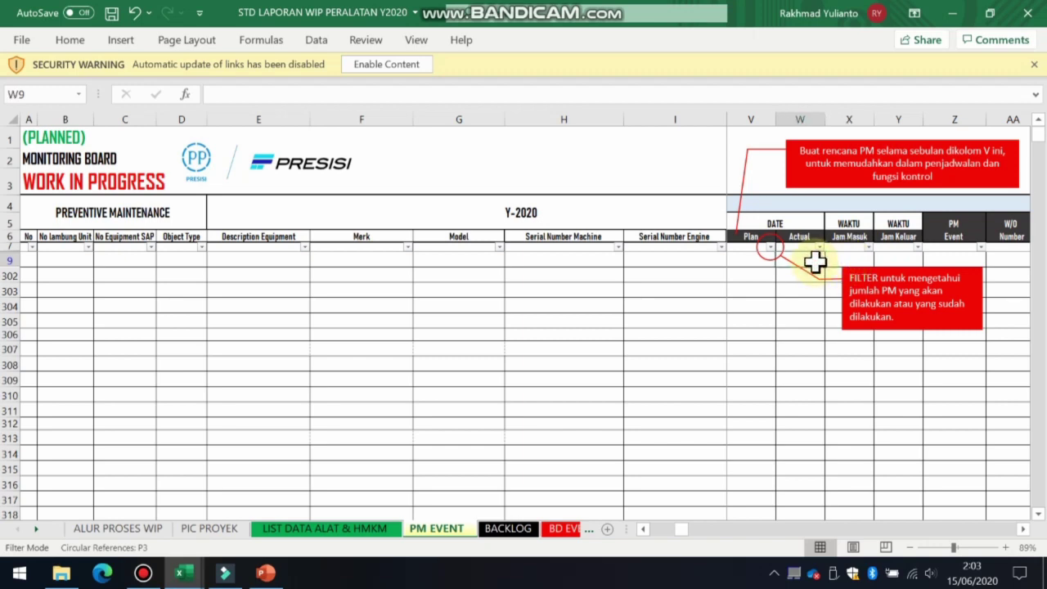
pyautogui.click(835, 260)
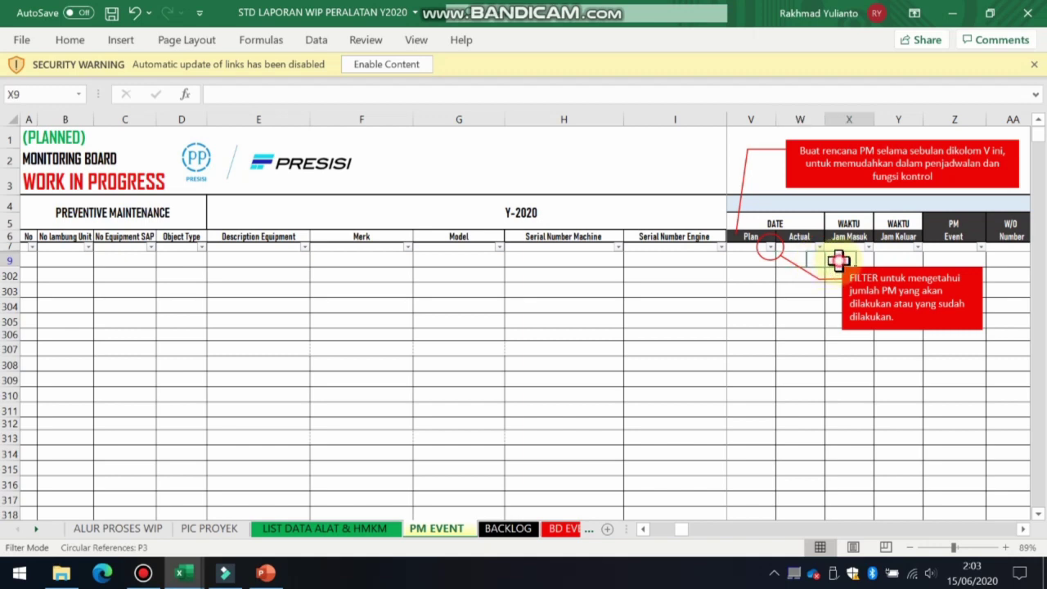
pyautogui.click(890, 258)
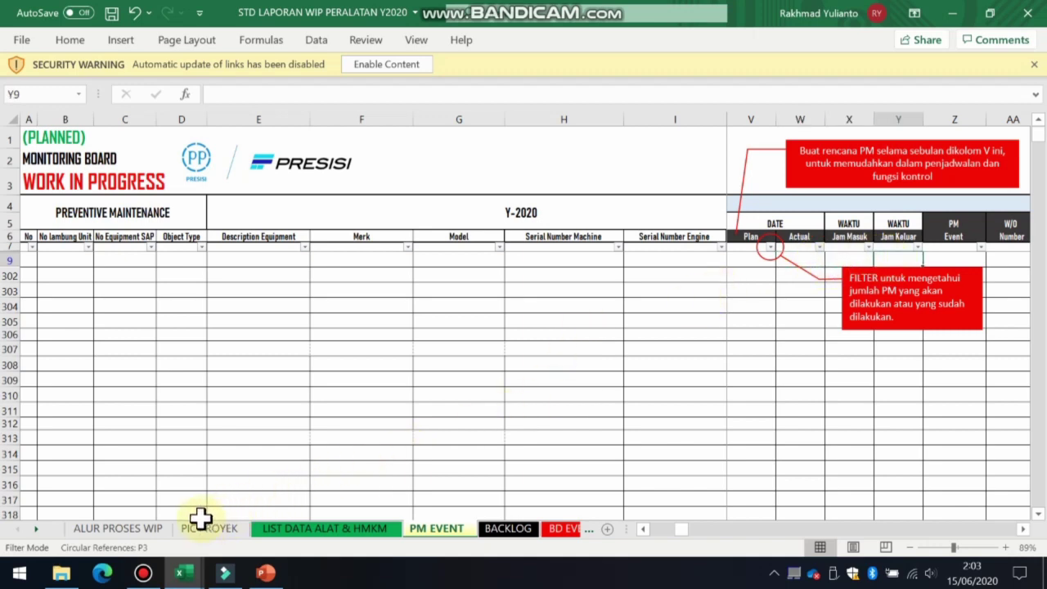
# Return to the ALUR PROSES WIP flowchart and view the PM JOB MONITORING instruction for columns AB to AP
pyautogui.click(147, 530)
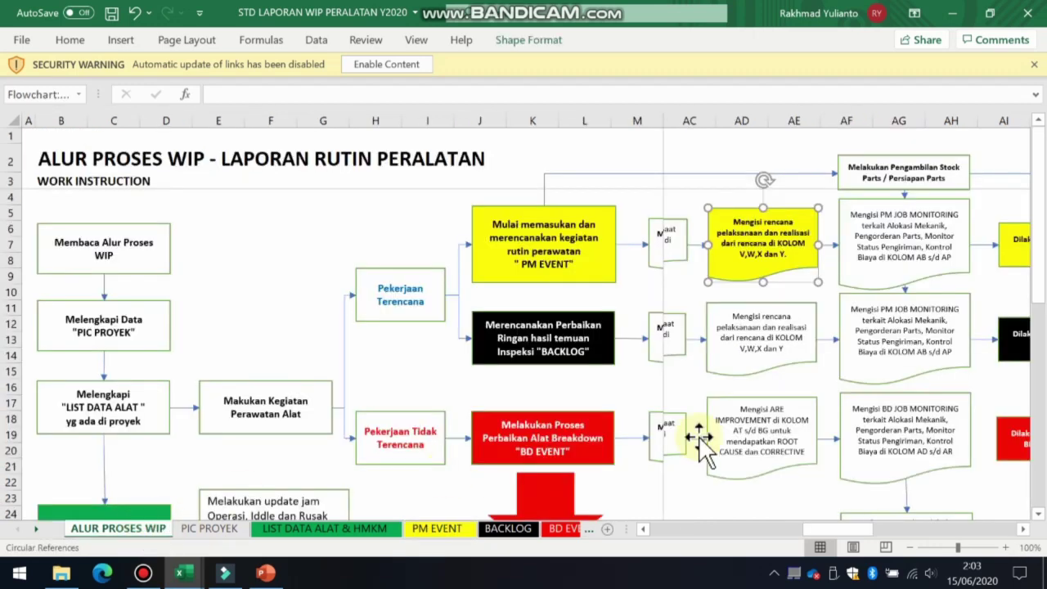
pyautogui.click(806, 245)
pyautogui.click(857, 207)
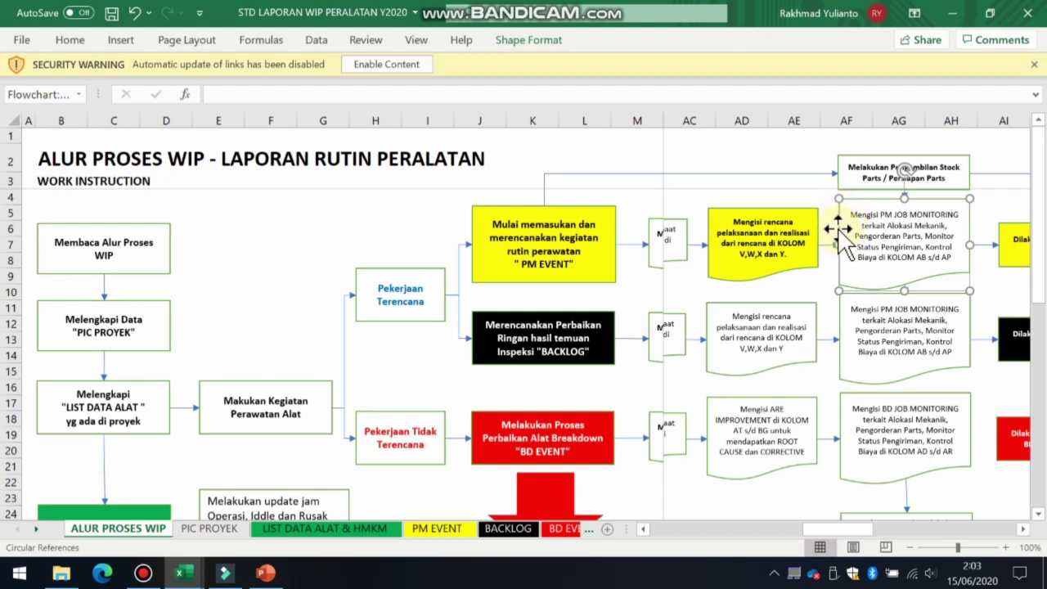
# Go to the PM EVENT sheet's JOB CONTROL section and examine the Mekanik column AB, from its header to cell AB9
pyautogui.click(437, 528)
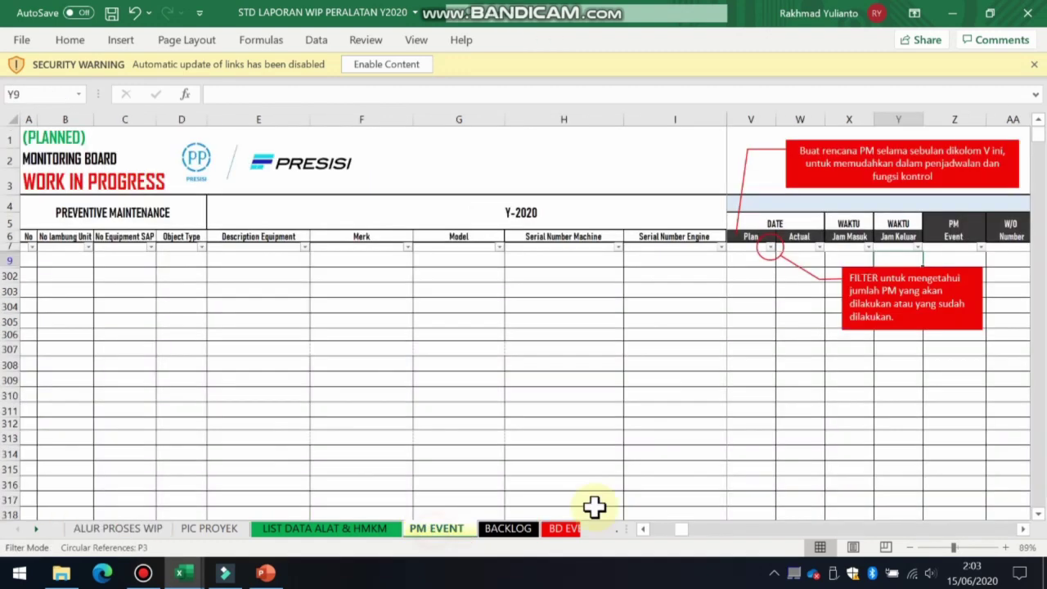
pyautogui.click(1022, 529)
pyautogui.click(1022, 529)
pyautogui.click(1022, 529)
pyautogui.click(1022, 530)
pyautogui.click(1023, 529)
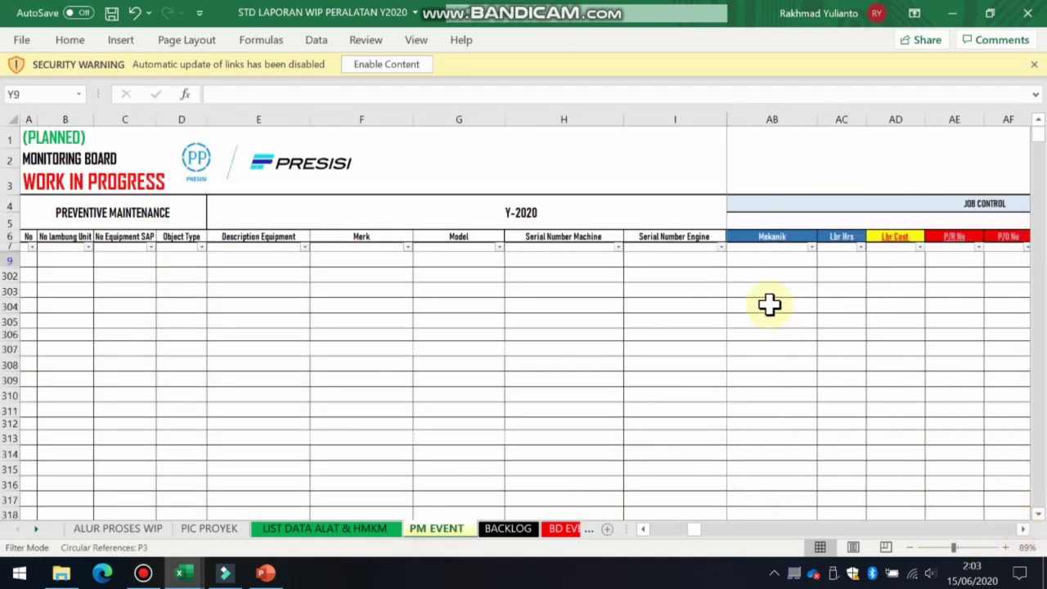
pyautogui.click(803, 204)
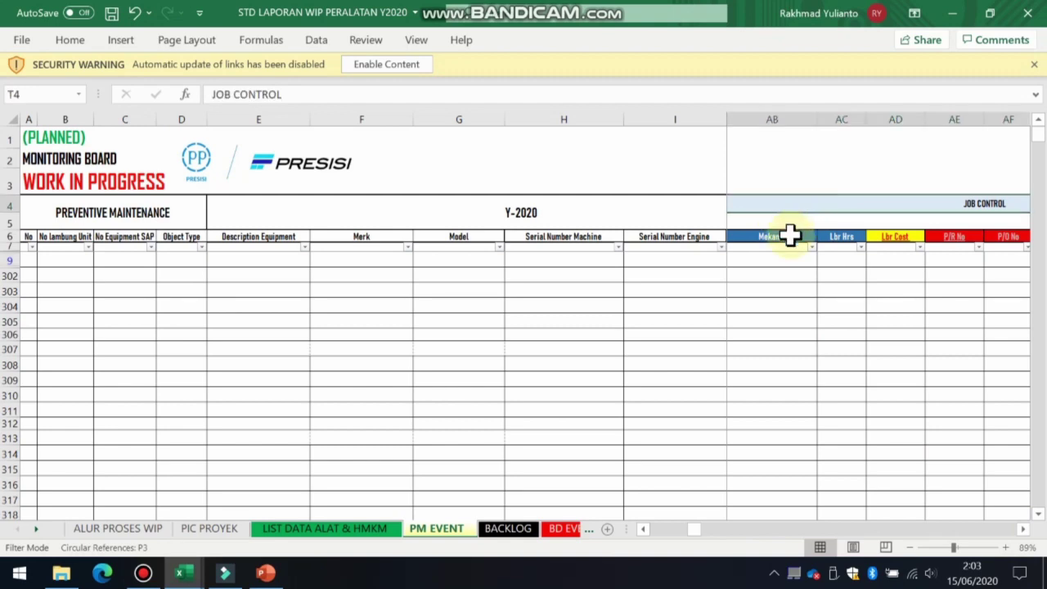
pyautogui.click(789, 235)
pyautogui.click(778, 261)
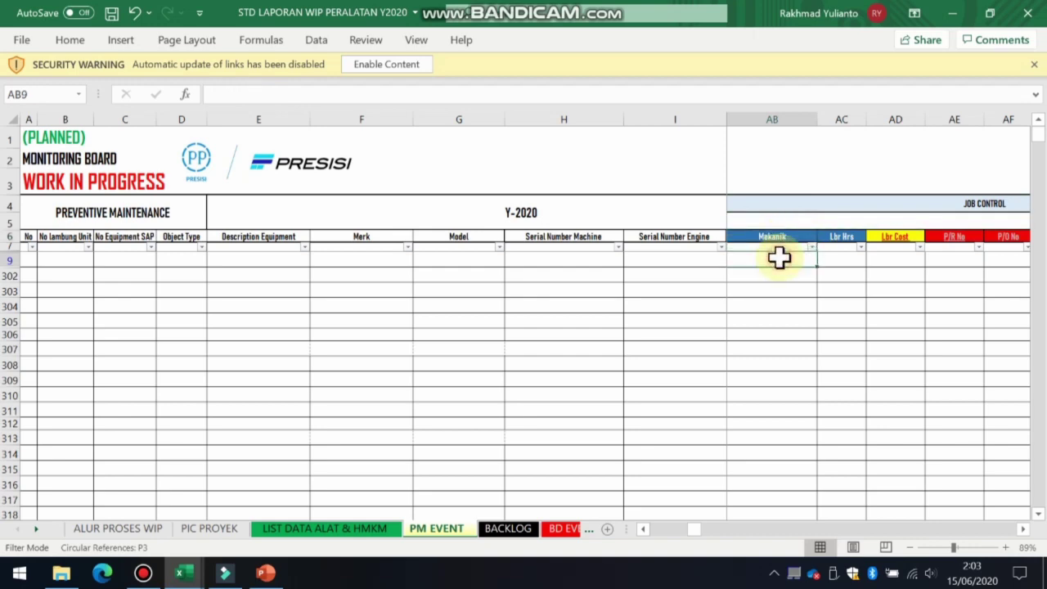
# Examine the Lbr Hrs cells AC9 and AC302
pyautogui.click(837, 261)
pyautogui.click(839, 273)
pyautogui.click(839, 263)
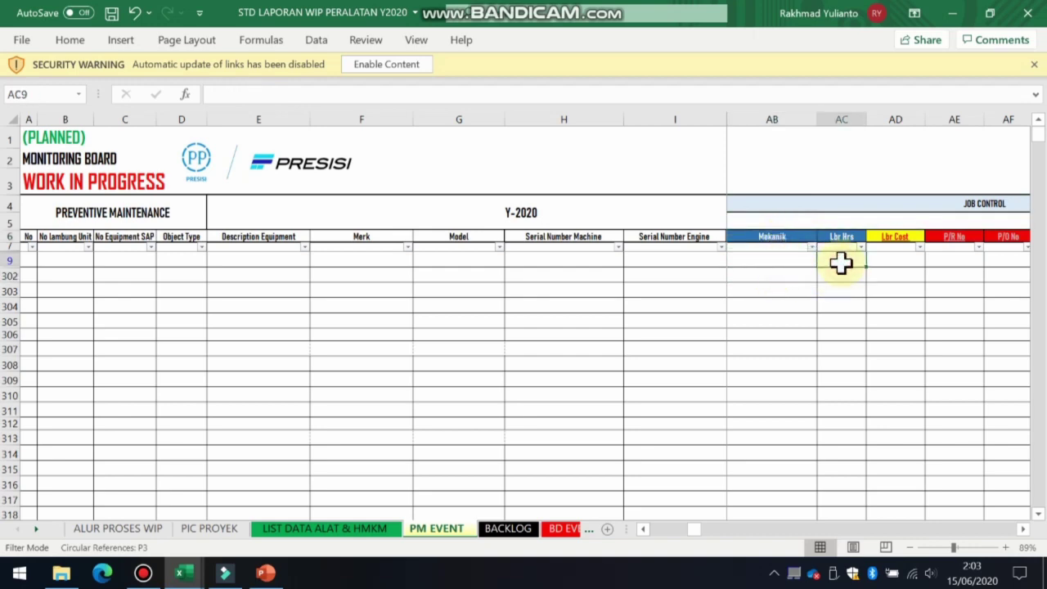
pyautogui.click(842, 275)
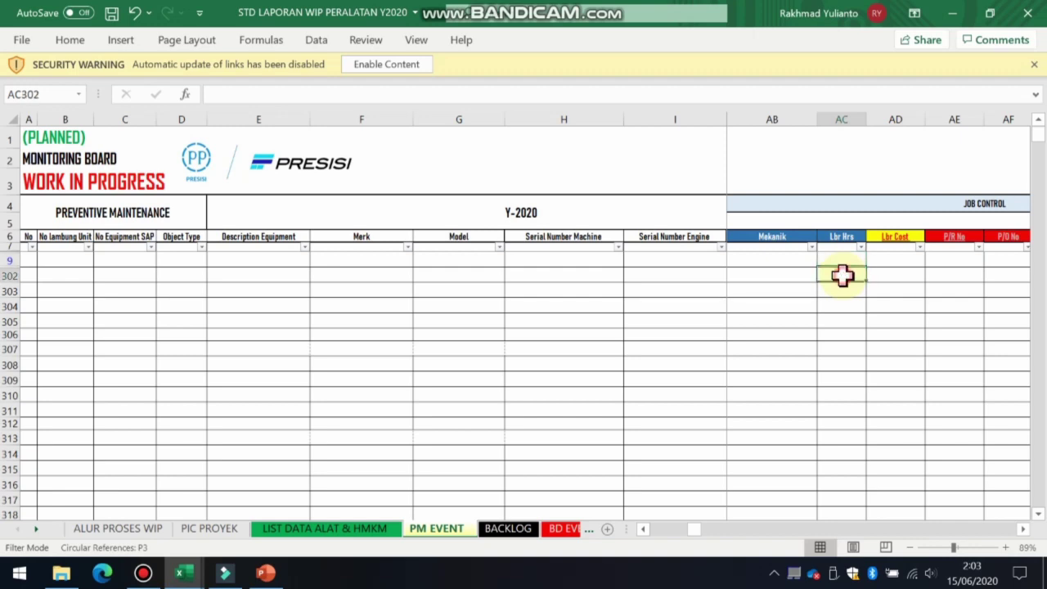
# Examine the Lbr Cost cells AD9 and AD302
pyautogui.click(899, 262)
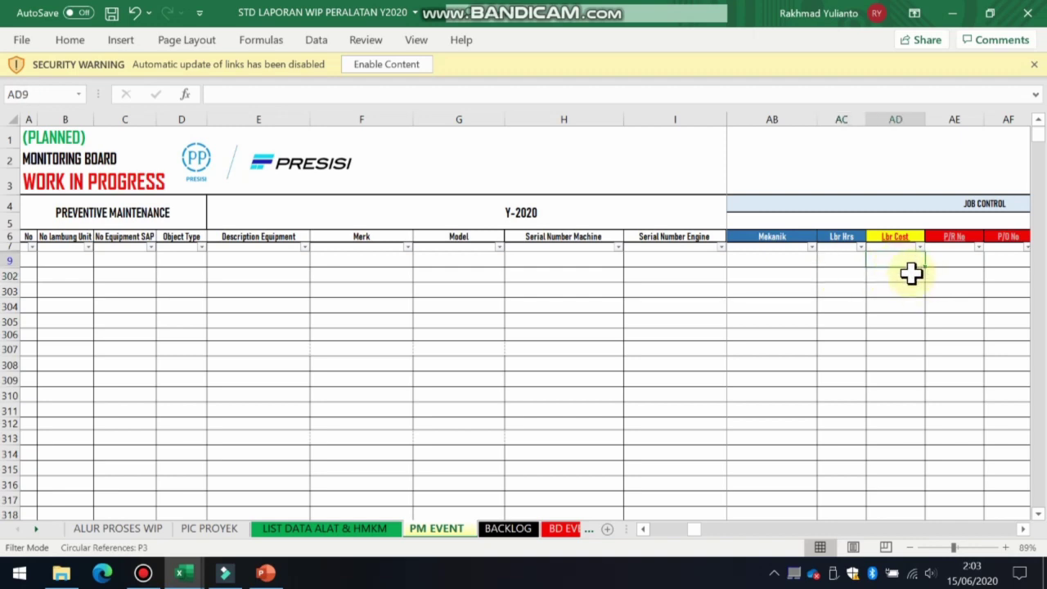
pyautogui.click(906, 274)
pyautogui.click(905, 261)
pyautogui.click(902, 273)
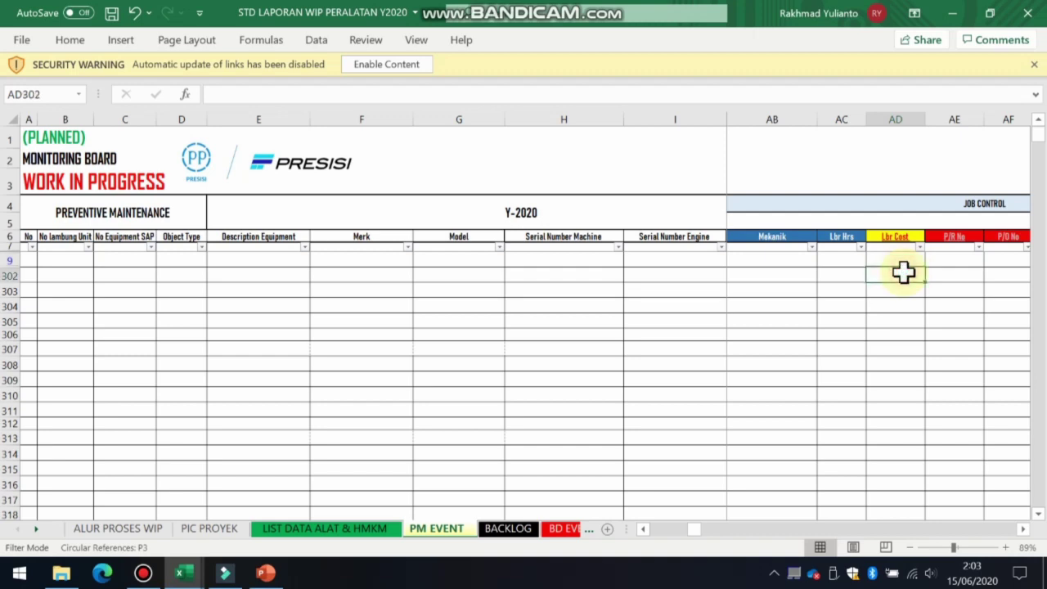
pyautogui.click(905, 258)
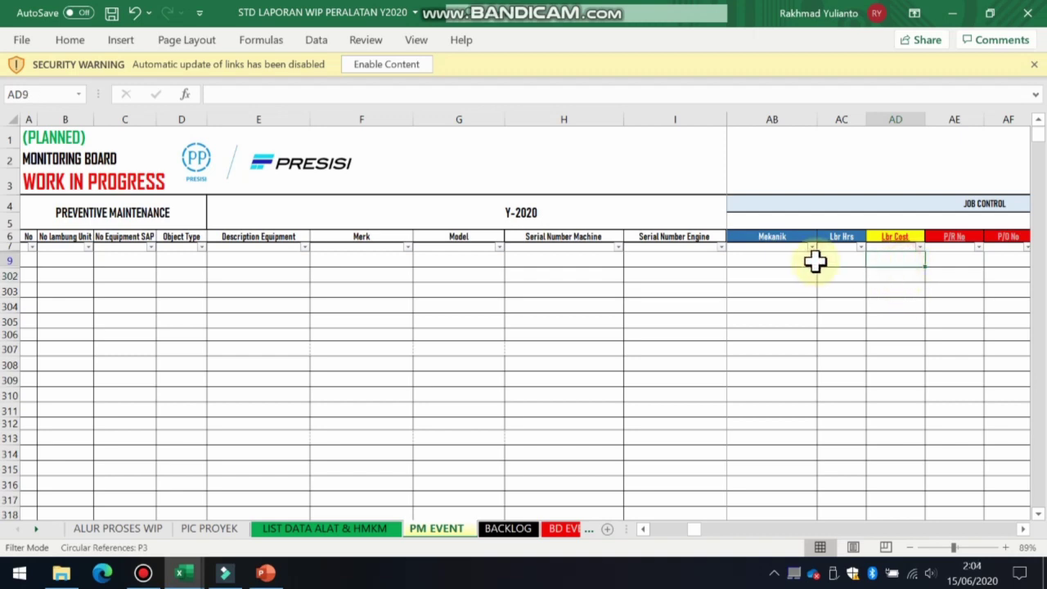
# Compare the P/R No and P/O No entry cells AE9 and AF9
pyautogui.click(1022, 529)
pyautogui.click(1021, 529)
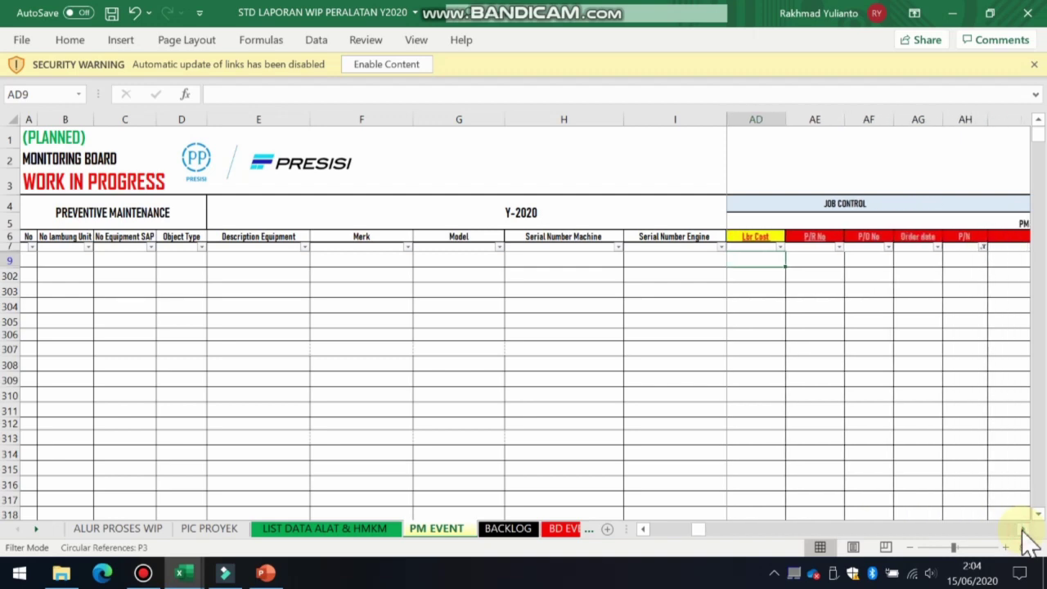
pyautogui.click(821, 262)
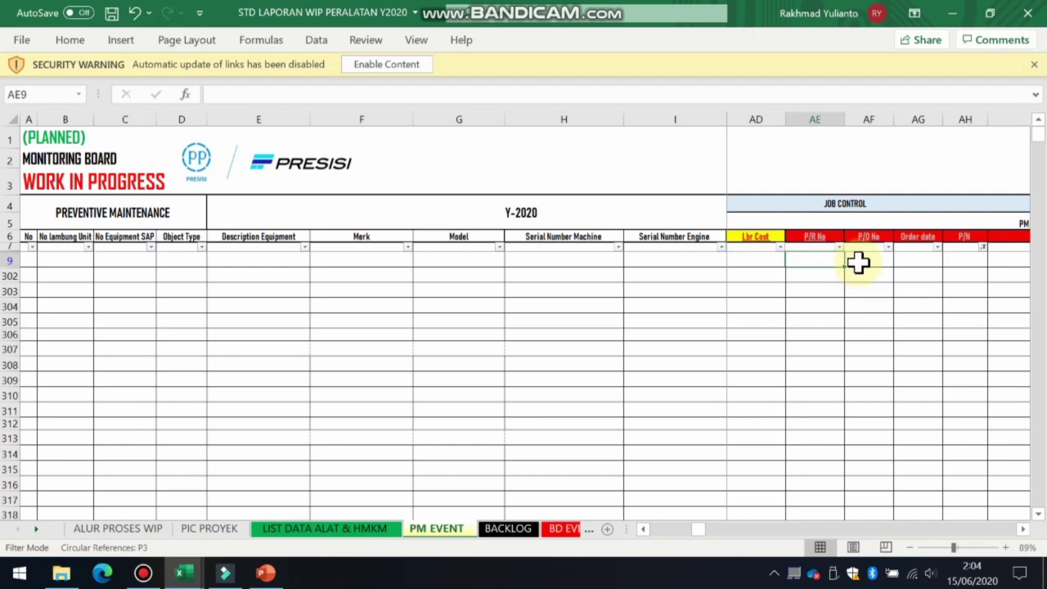
pyautogui.click(858, 262)
pyautogui.click(829, 256)
pyautogui.click(859, 261)
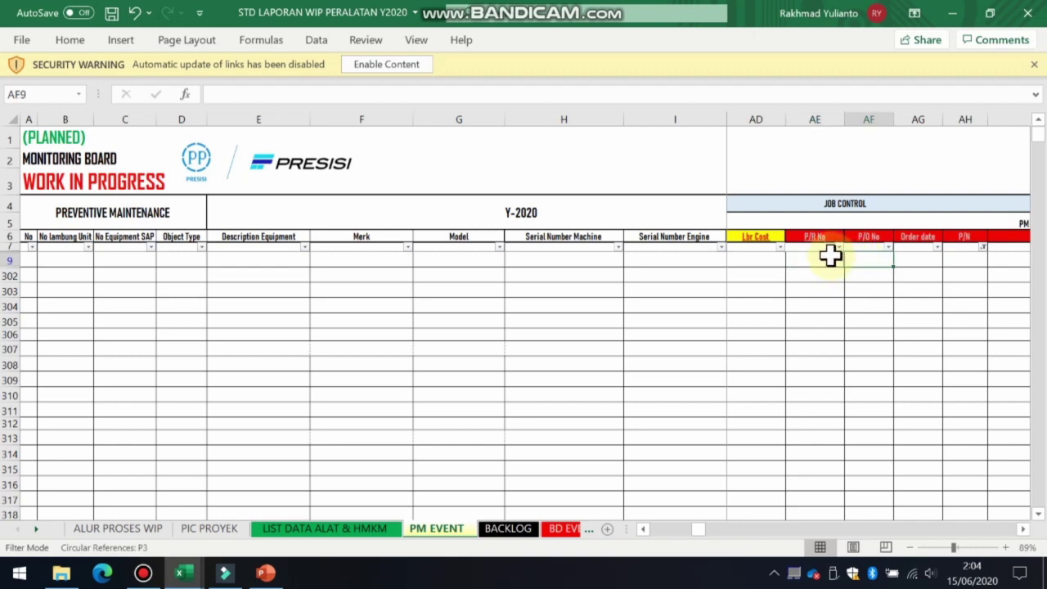
pyautogui.click(830, 257)
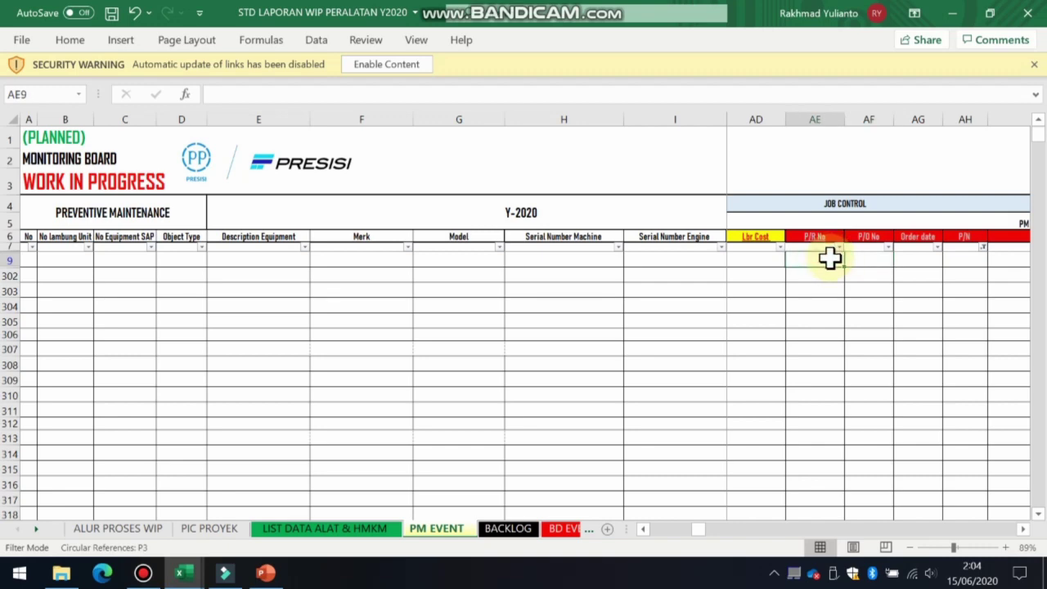
pyautogui.click(856, 261)
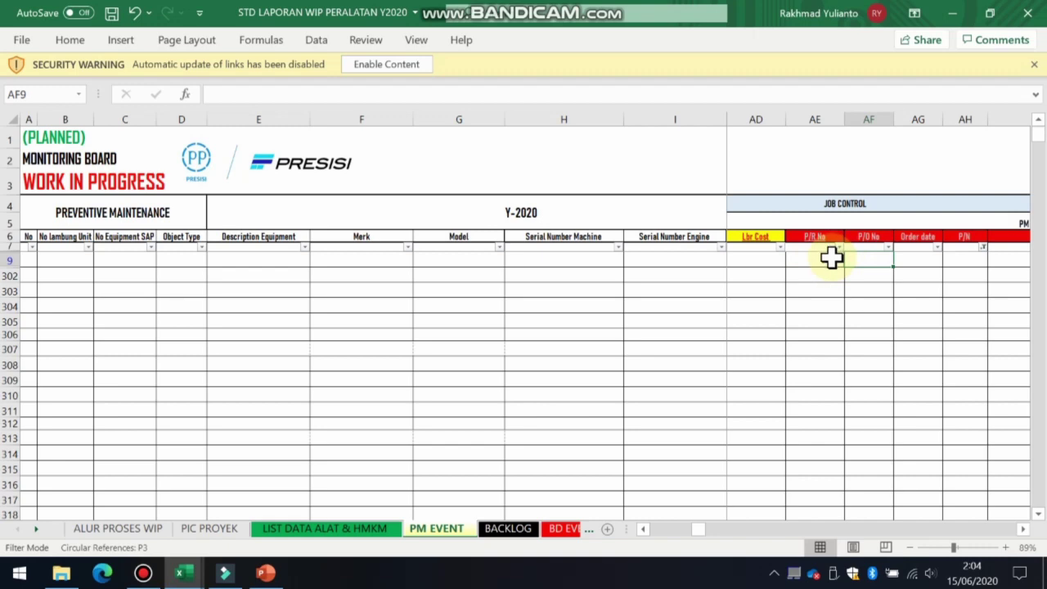
pyautogui.click(829, 257)
pyautogui.click(860, 259)
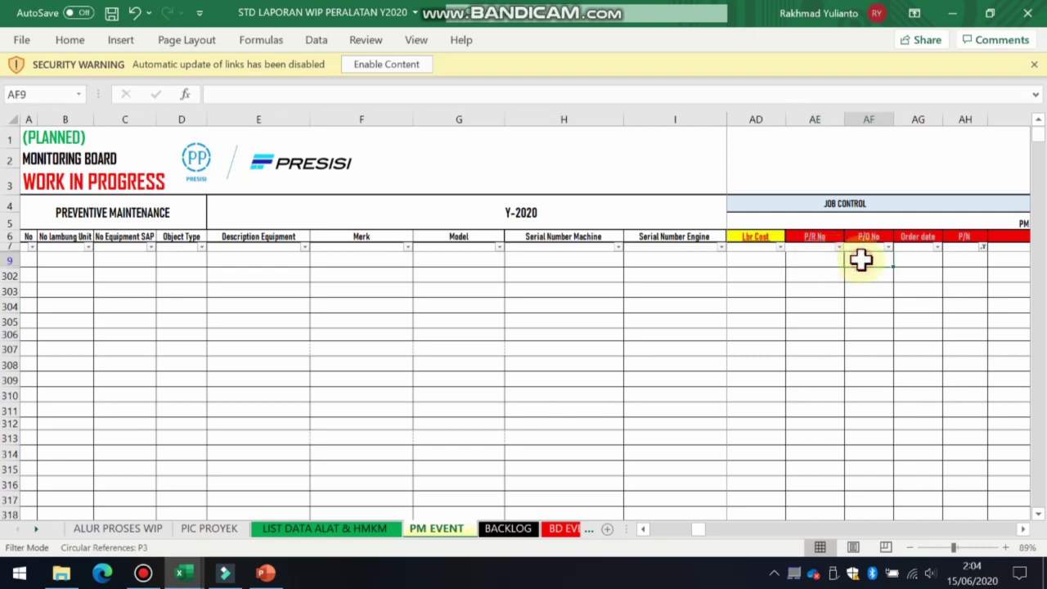
pyautogui.click(832, 259)
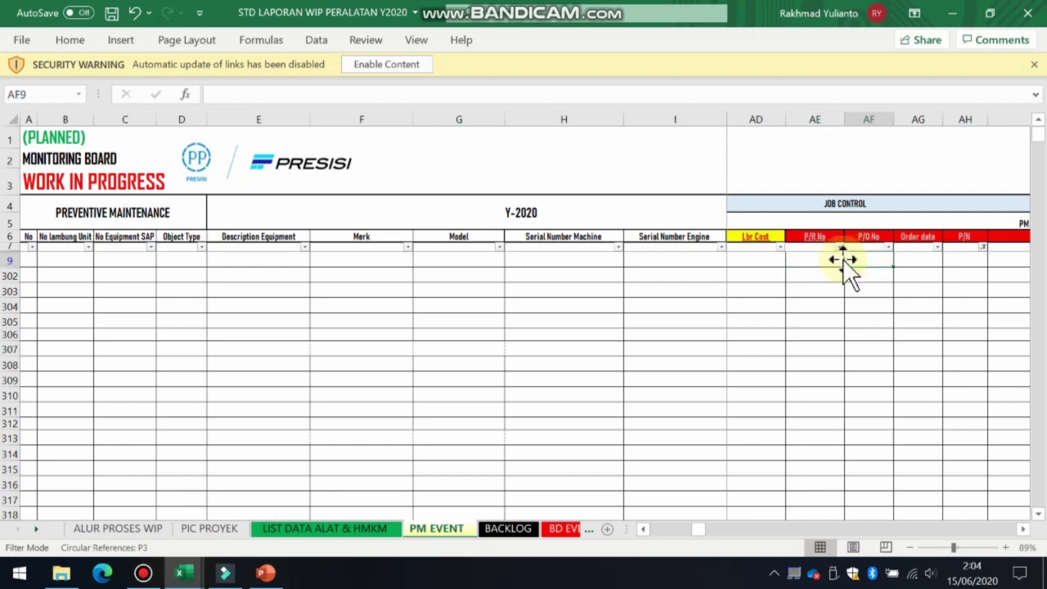
pyautogui.click(862, 260)
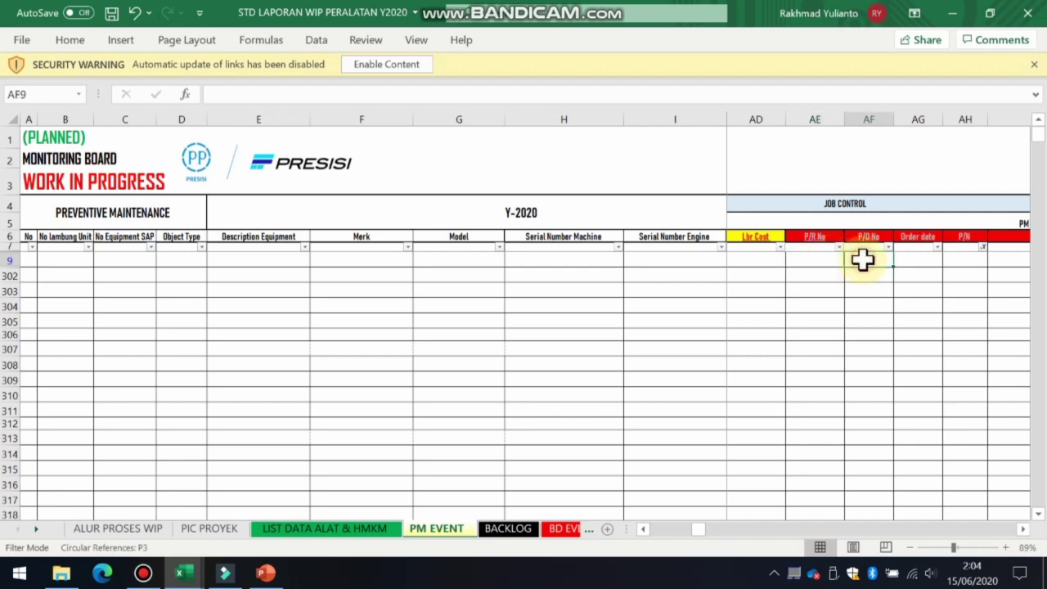
# Examine the Order date and P/N cells in columns AG and AH, including the row 9 range AE9 to AG9
pyautogui.click(923, 263)
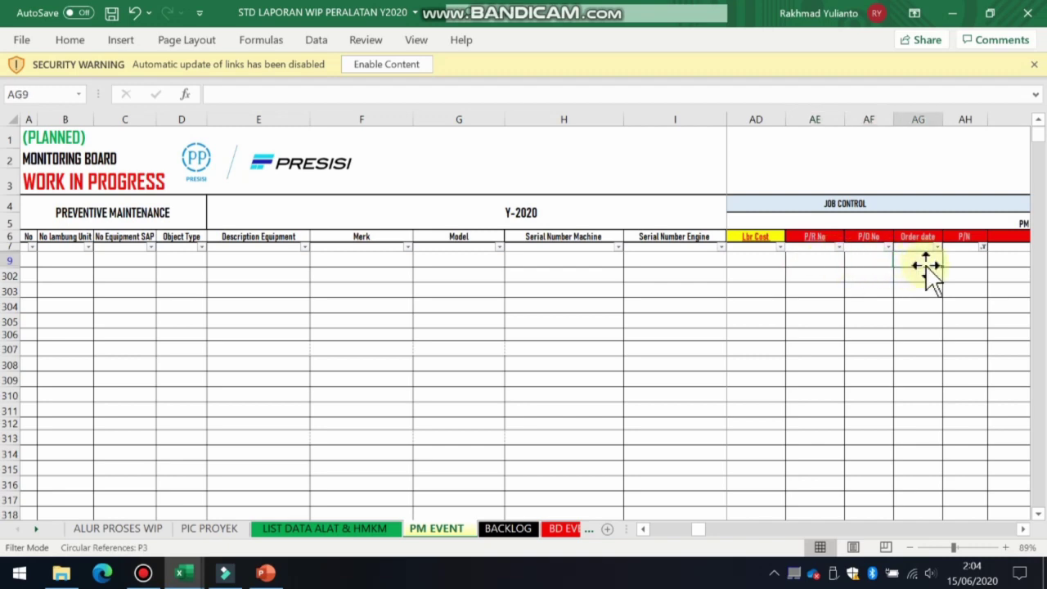
pyautogui.click(962, 262)
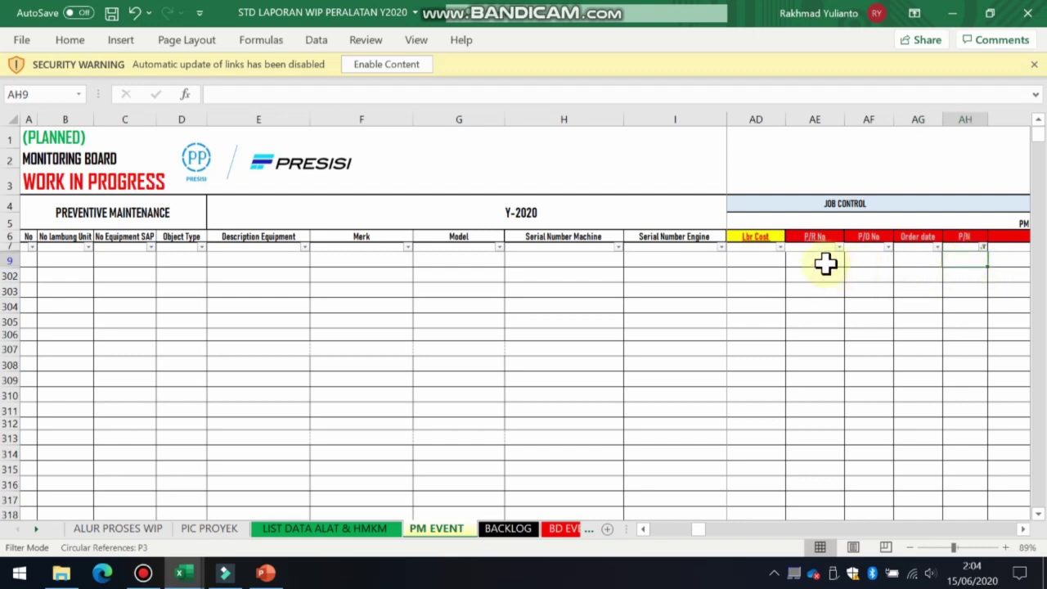
pyautogui.moveTo(818, 260); pyautogui.dragTo(925, 265)
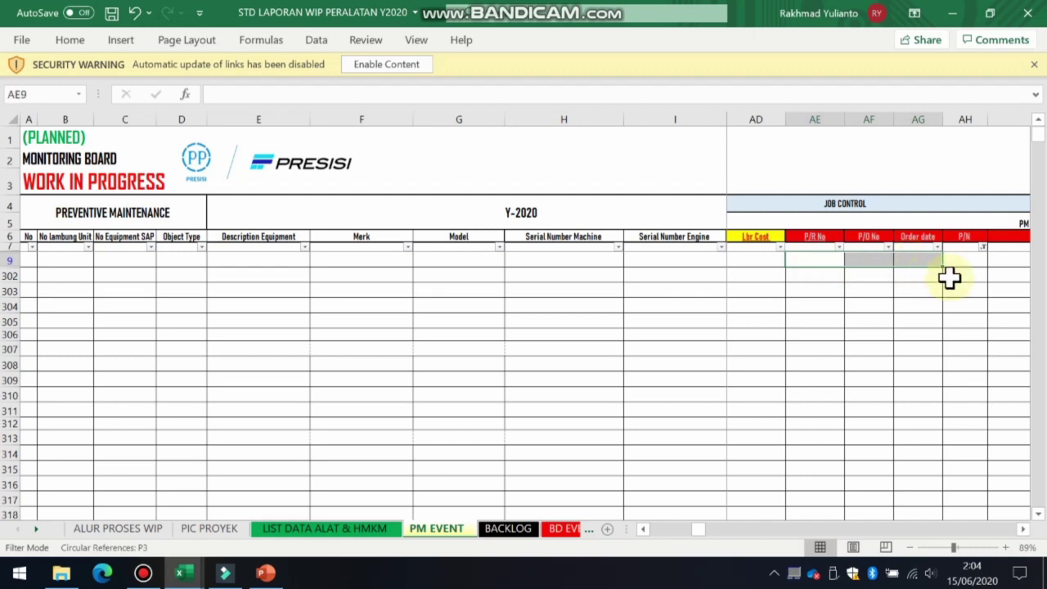
pyautogui.click(960, 262)
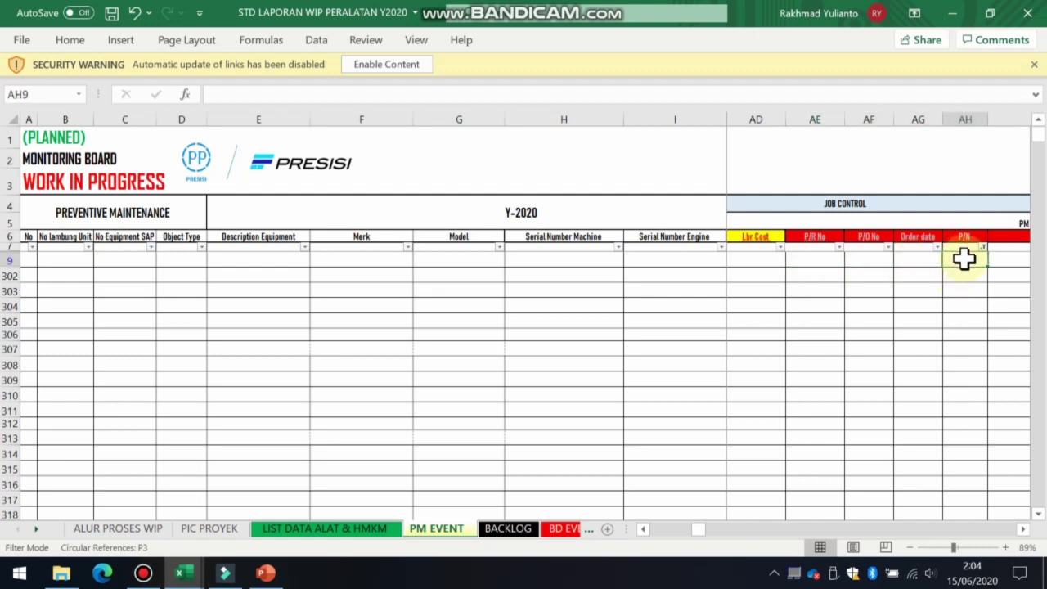
pyautogui.click(923, 260)
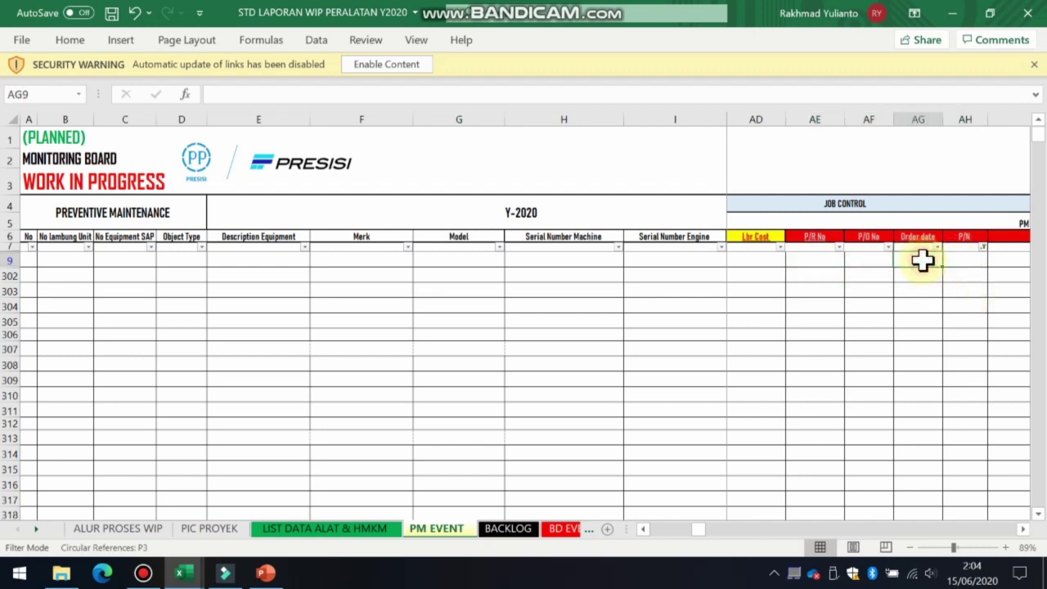
pyautogui.moveTo(922, 260); pyautogui.dragTo(927, 313)
pyautogui.click(958, 260)
pyautogui.click(927, 260)
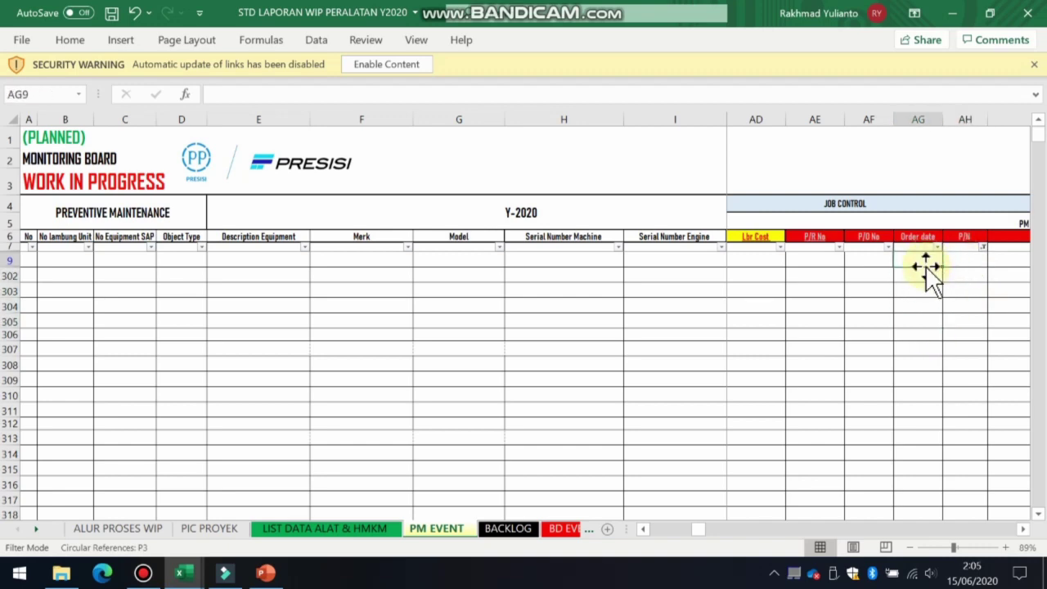
# Examine the Part Desc. cell AI9 and the Qty cell AJ9 in the PM JOB MONITORING section
pyautogui.click(1022, 529)
pyautogui.click(1023, 529)
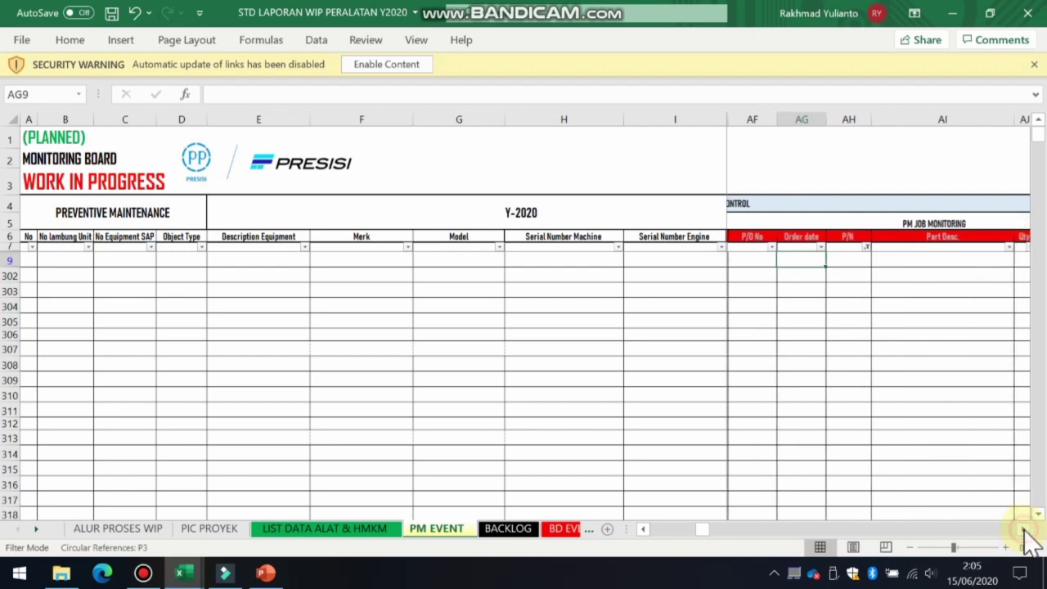
pyautogui.click(1023, 529)
pyautogui.click(1023, 529)
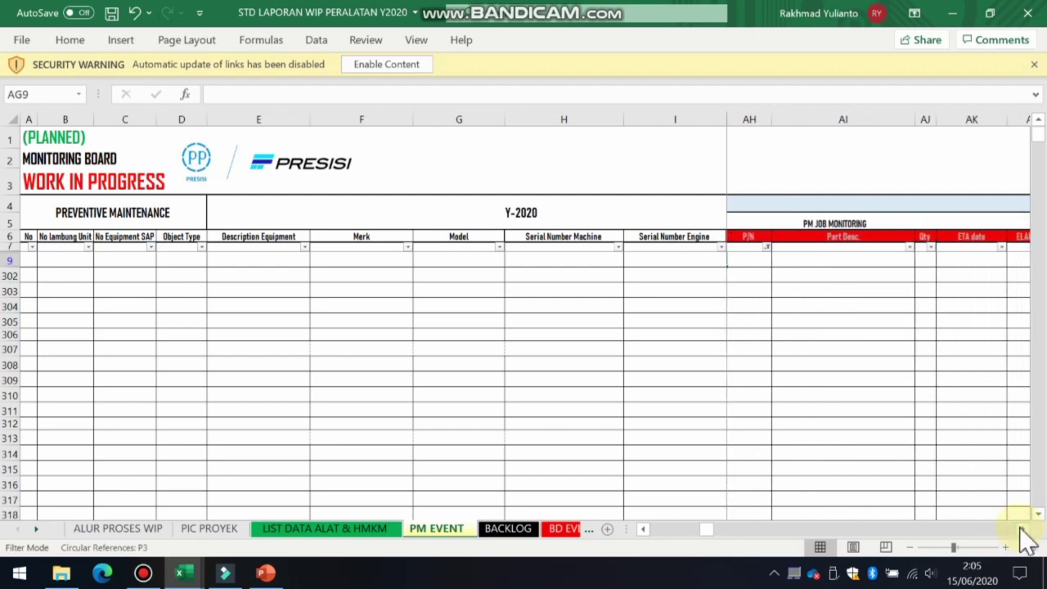
pyautogui.click(842, 260)
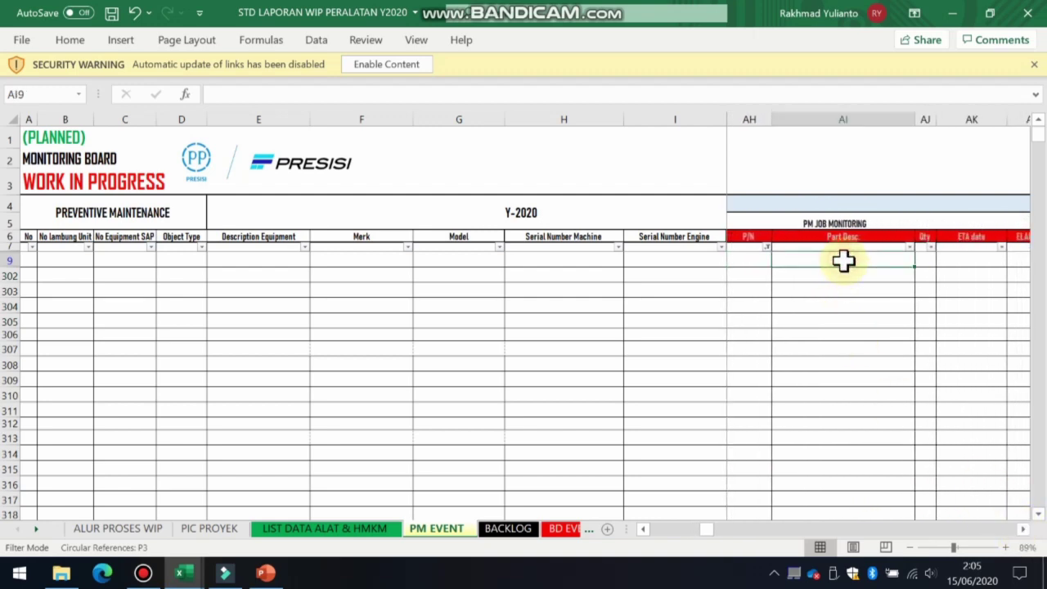
pyautogui.click(924, 259)
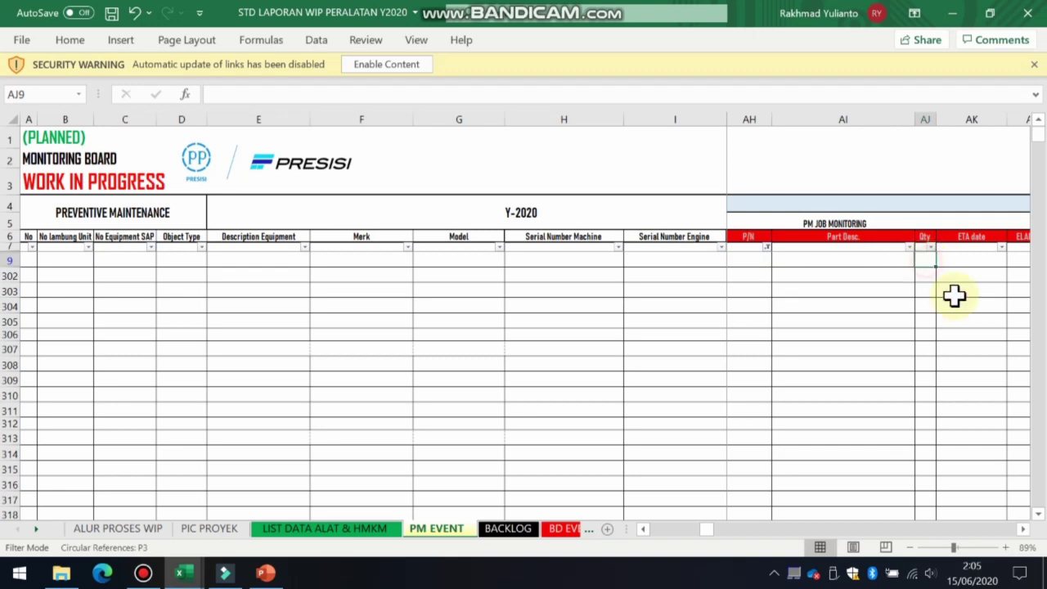
# Examine the ETA date cell AK9 and the ELAP DAY cell AL9 in the PM JOB MONITORING section
pyautogui.click(979, 260)
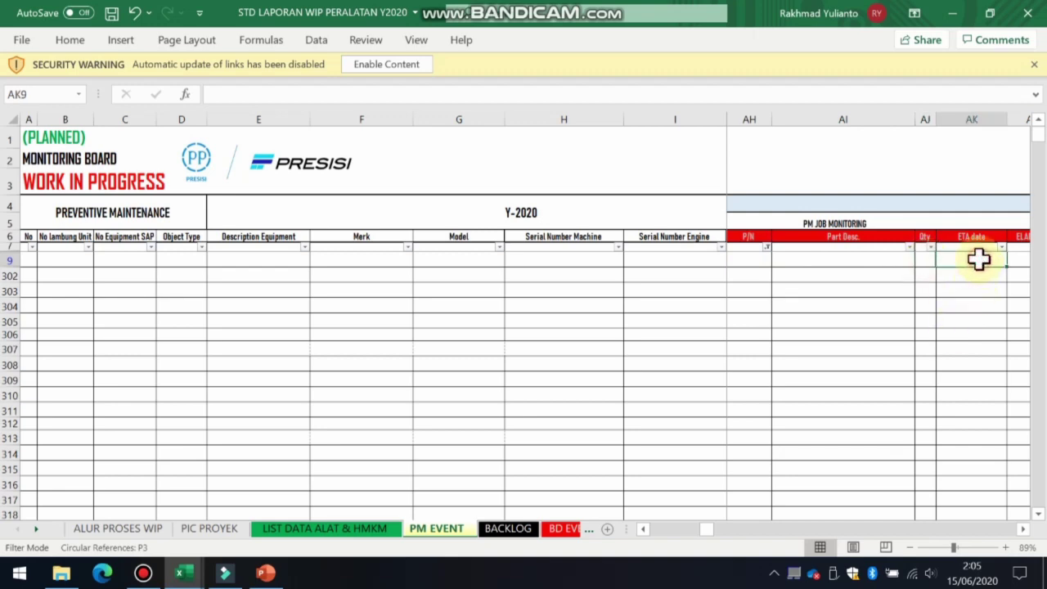
pyautogui.click(1023, 528)
pyautogui.click(1022, 528)
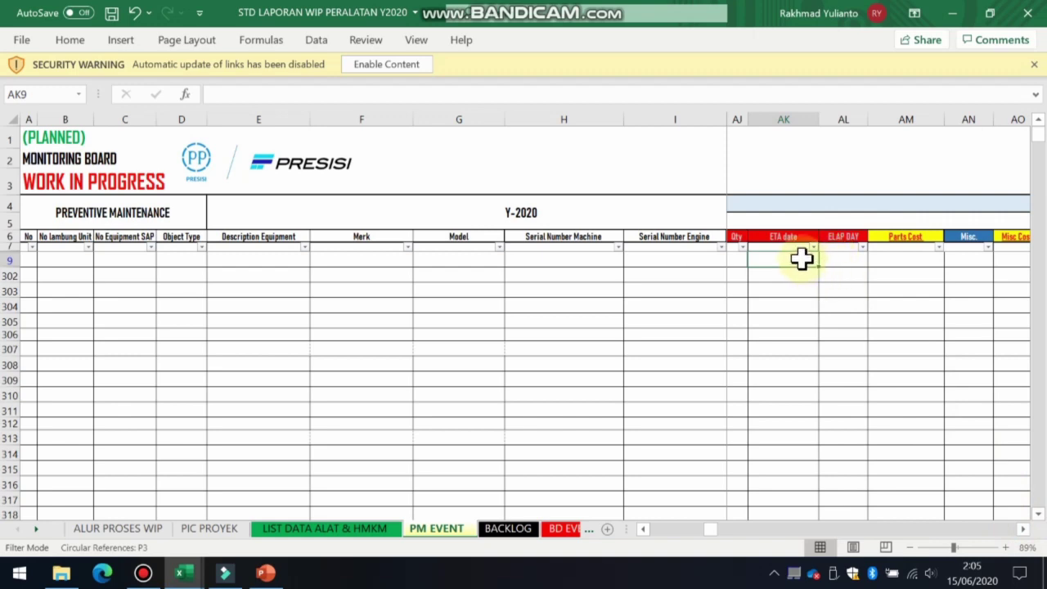
pyautogui.click(802, 276)
pyautogui.click(810, 255)
pyautogui.click(843, 262)
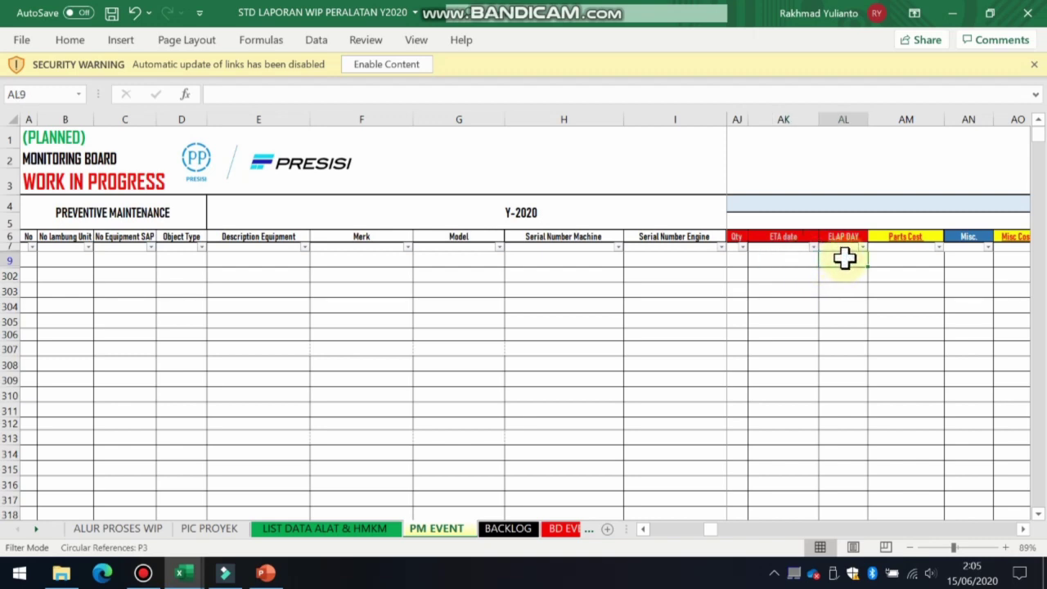
# Examine the Parts Cost cell AM9 and the Misc. cells AN9 and AN302
pyautogui.click(887, 258)
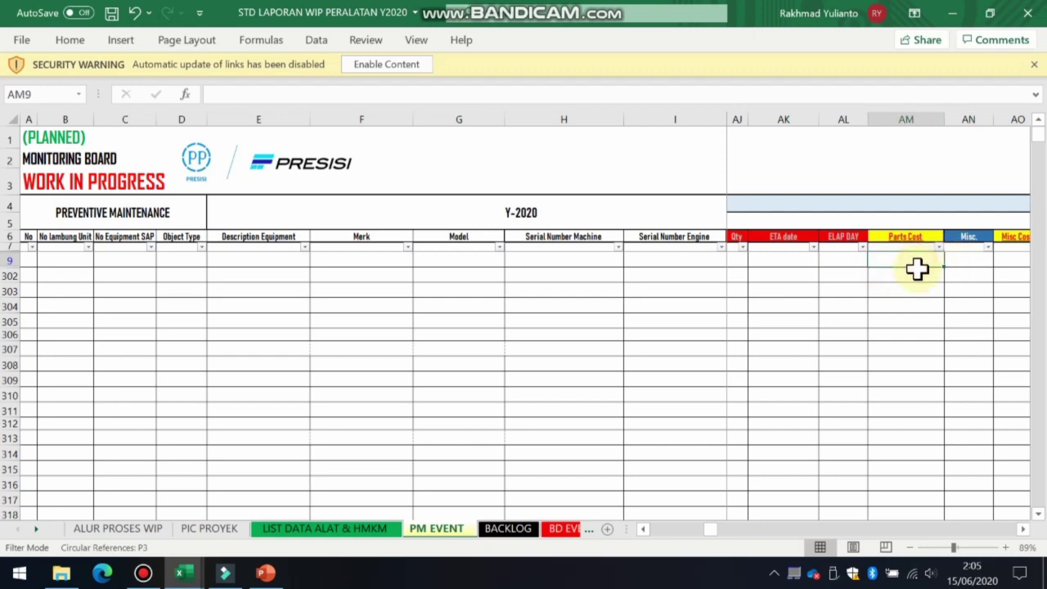
pyautogui.click(917, 272)
pyautogui.click(959, 258)
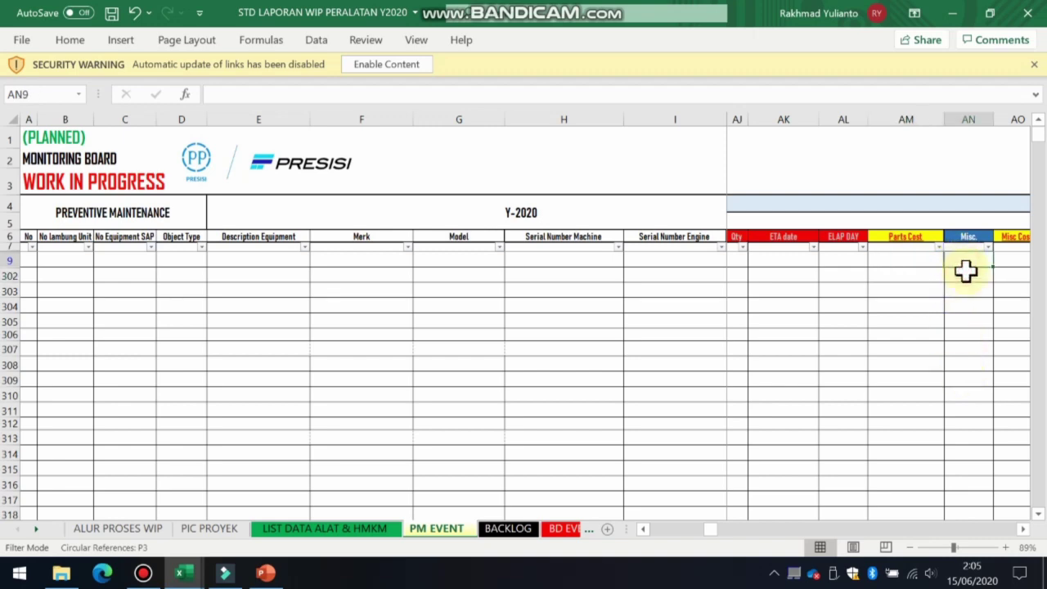
pyautogui.click(966, 264)
pyautogui.click(965, 271)
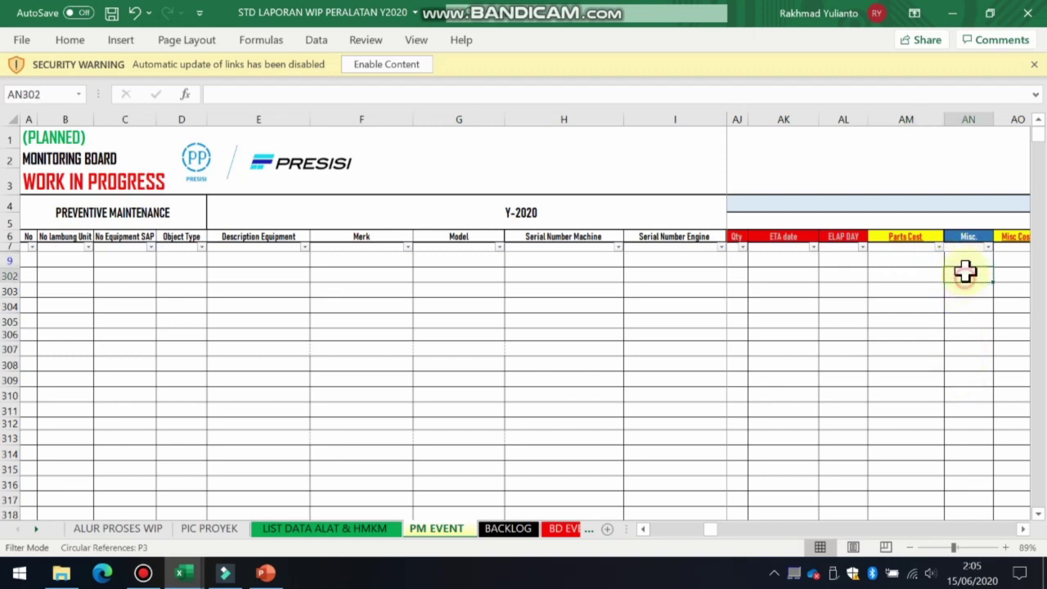
pyautogui.click(968, 264)
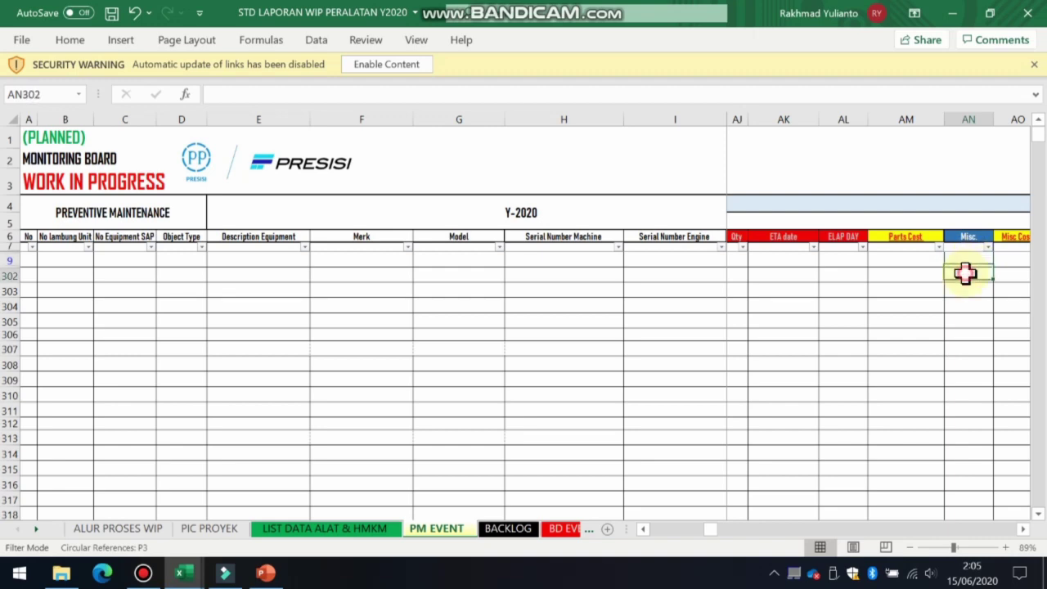
pyautogui.moveTo(966, 262)
pyautogui.mouseDown()
pyautogui.moveTo(968, 290)
pyautogui.moveTo(970, 261)
pyautogui.mouseUp()
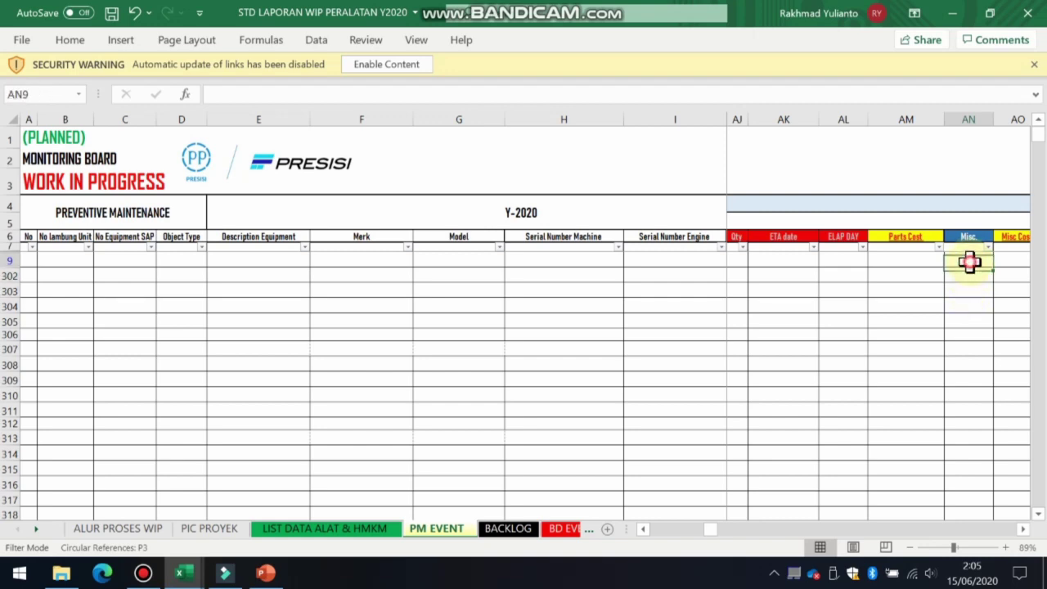
# Examine the Misc Cost cell AO9 and the TOTAL COST cells AP9 and AP302, comparing them with Parts Cost in column AM
pyautogui.click(1022, 528)
pyautogui.click(1022, 528)
pyautogui.click(928, 263)
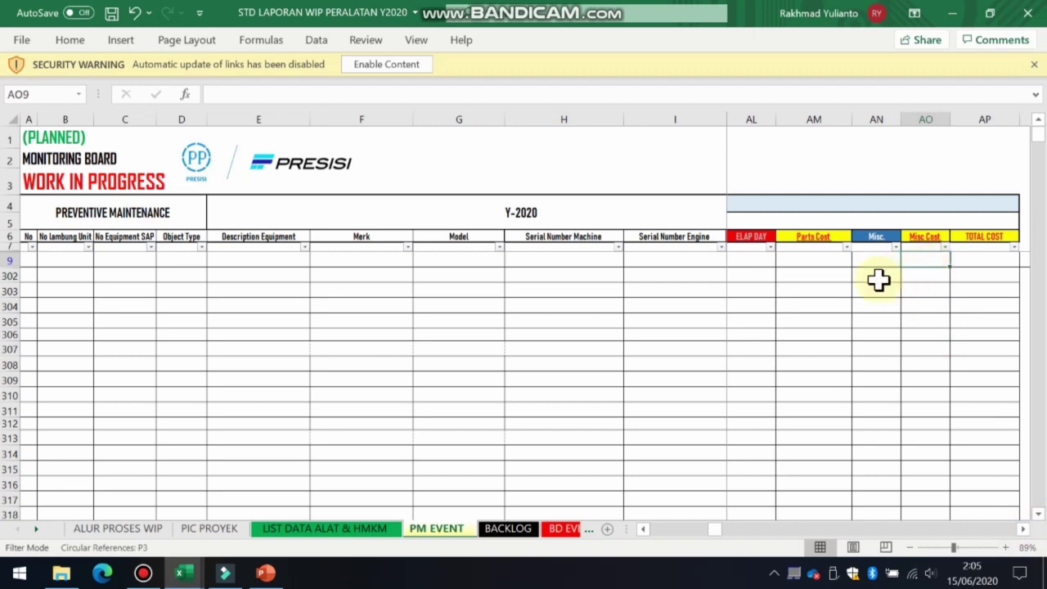
pyautogui.click(813, 262)
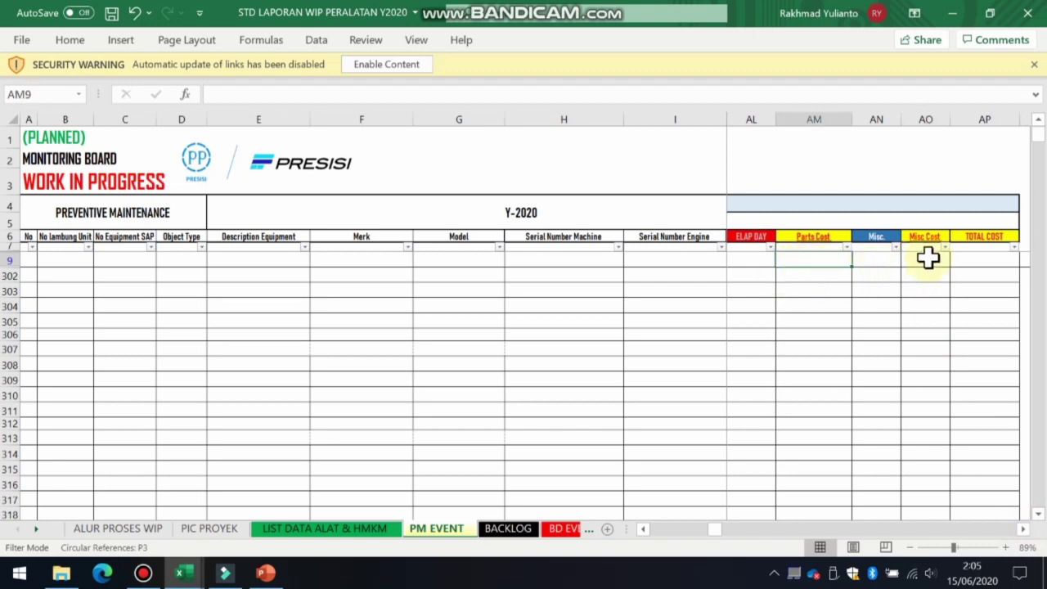
pyautogui.click(979, 261)
pyautogui.click(982, 274)
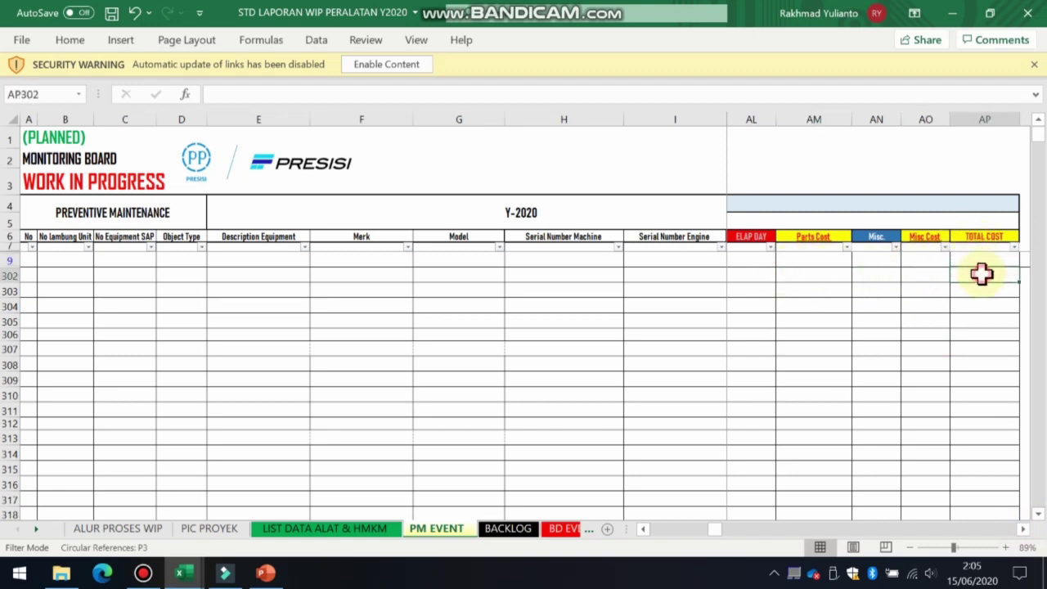
pyautogui.click(980, 260)
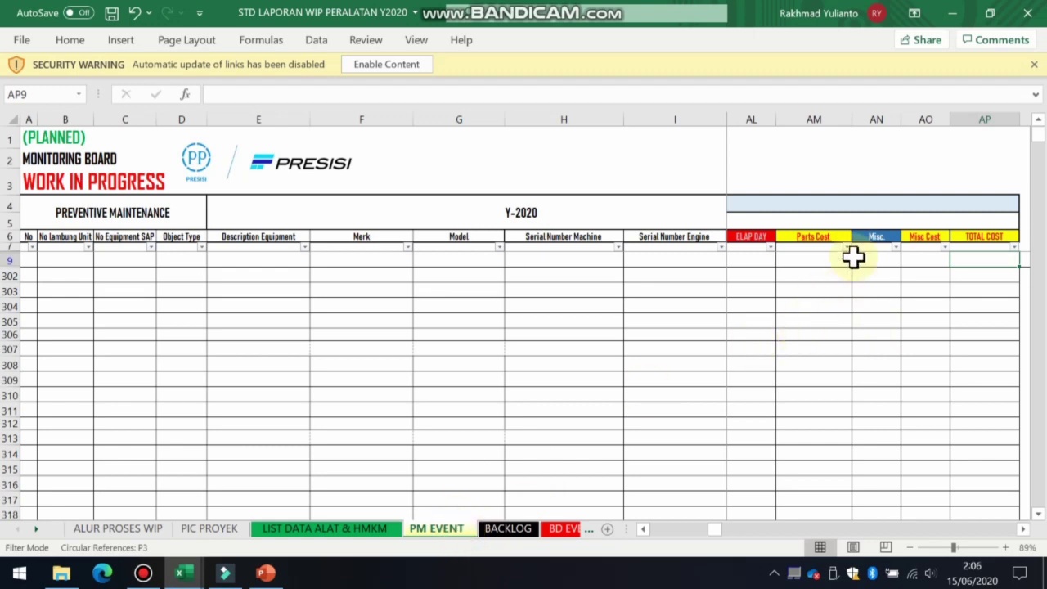
pyautogui.click(837, 278)
# Look over the BACKLOG and BD EVENT sheets and return to the PM EVENT sheet
pyautogui.click(507, 529)
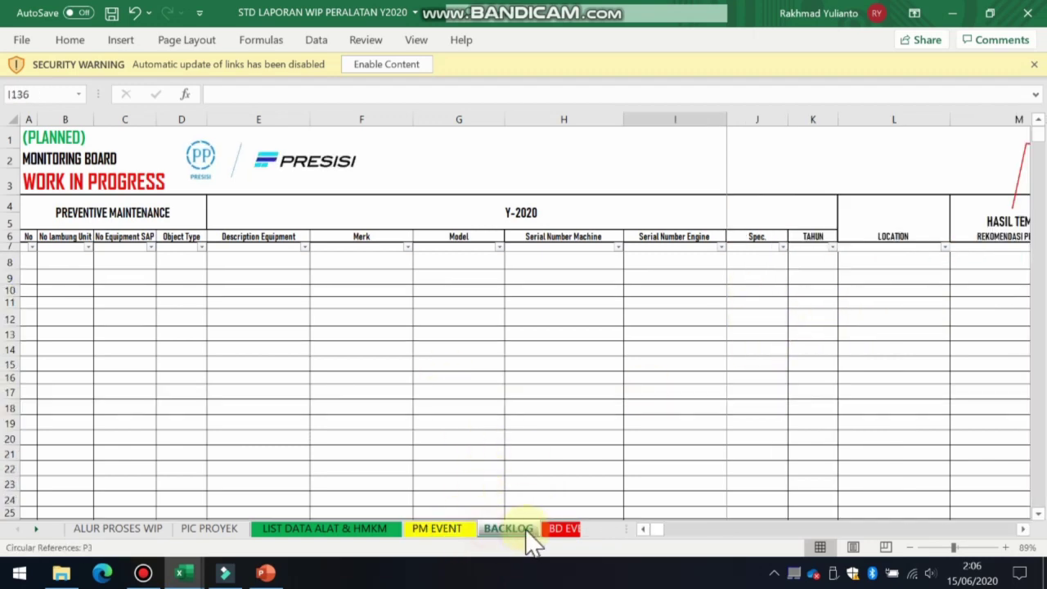
pyautogui.click(563, 530)
pyautogui.click(343, 530)
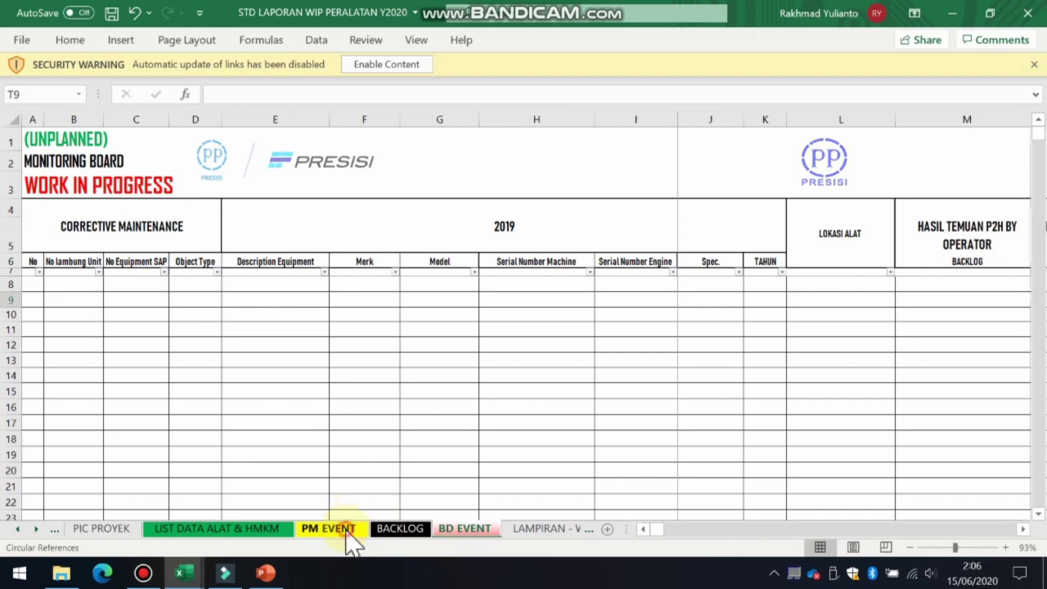
# Return to the ALUR PROSES WIP flowchart and review its planned and unplanned job branches and the LIST DATA ALAT stage
pyautogui.click(20, 529)
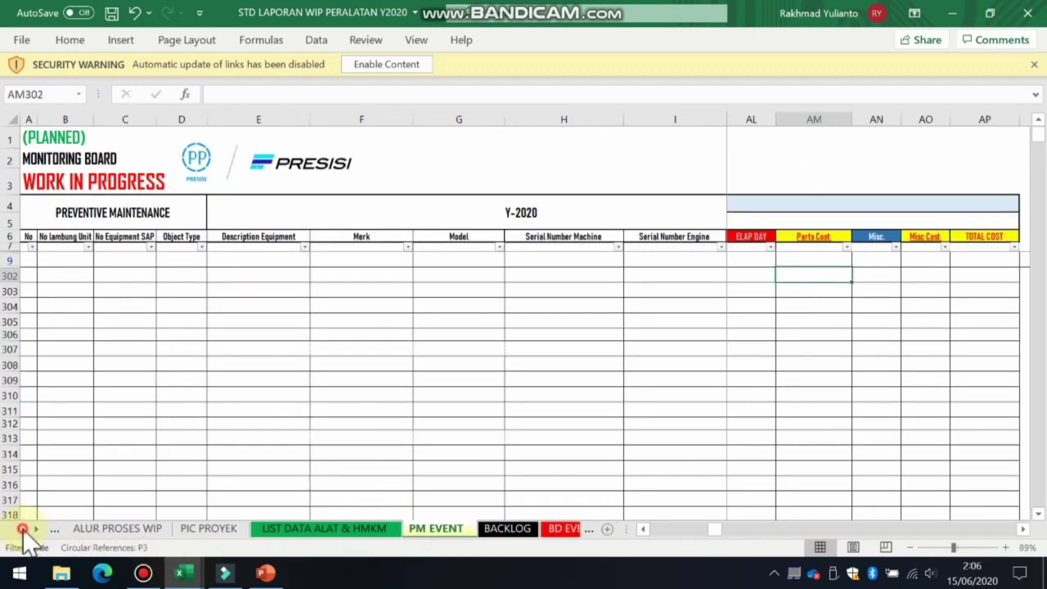
pyautogui.click(86, 529)
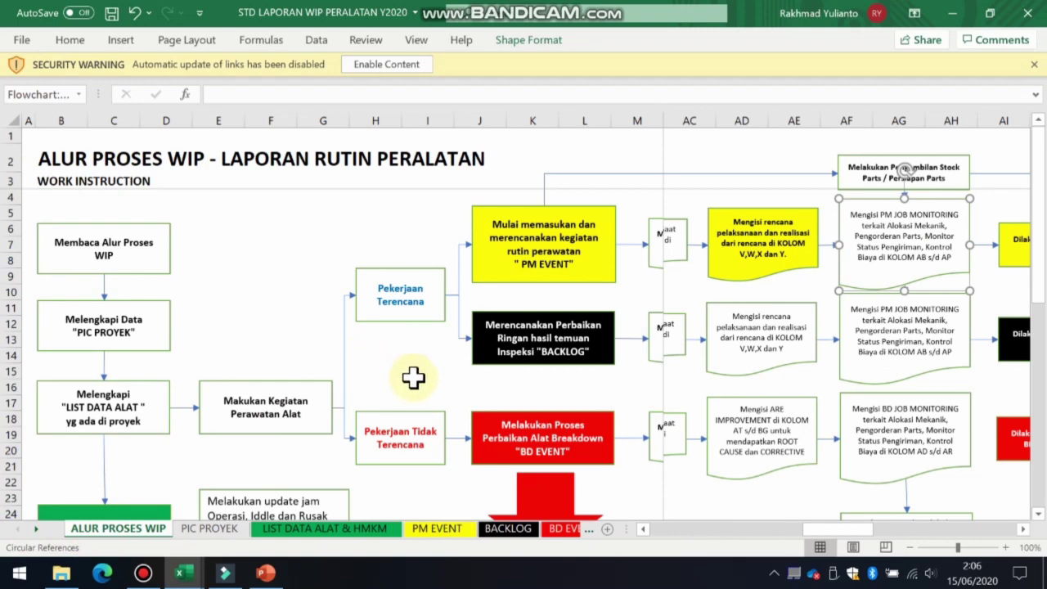
pyautogui.click(482, 400)
pyautogui.moveTo(477, 397); pyautogui.dragTo(573, 386)
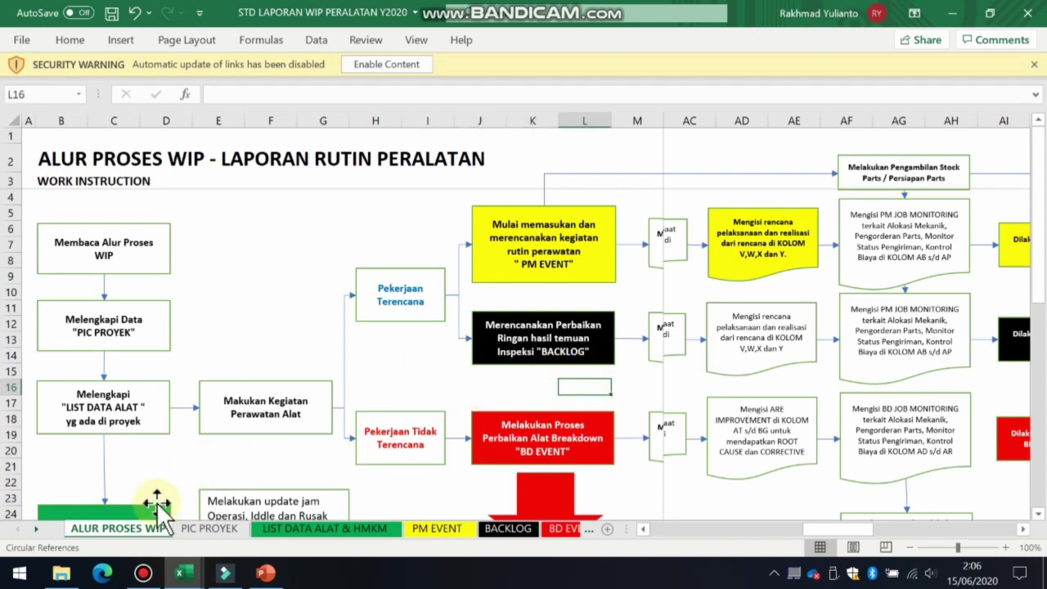
pyautogui.click(180, 465)
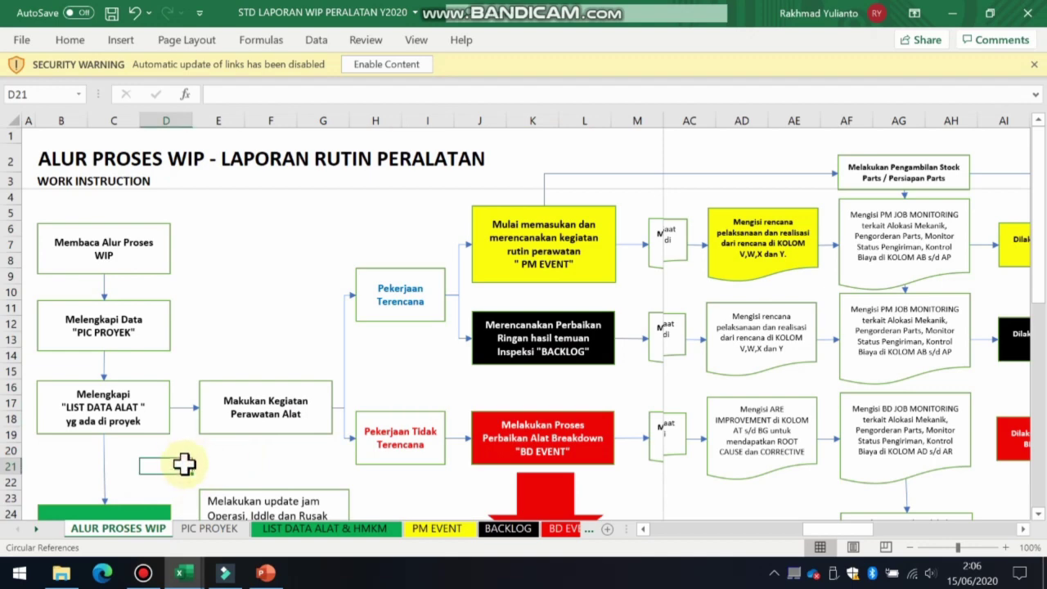
# Examine the project name, location, start date, end date and DURASI PROYEK entry cells on the PIC PROYEK sheet
pyautogui.click(214, 528)
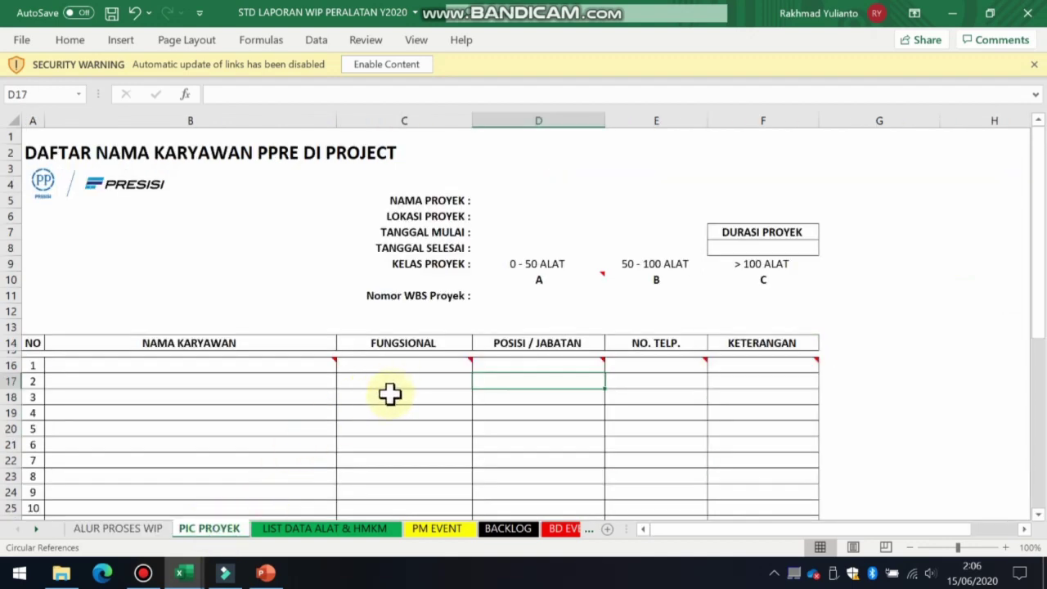
pyautogui.click(500, 202)
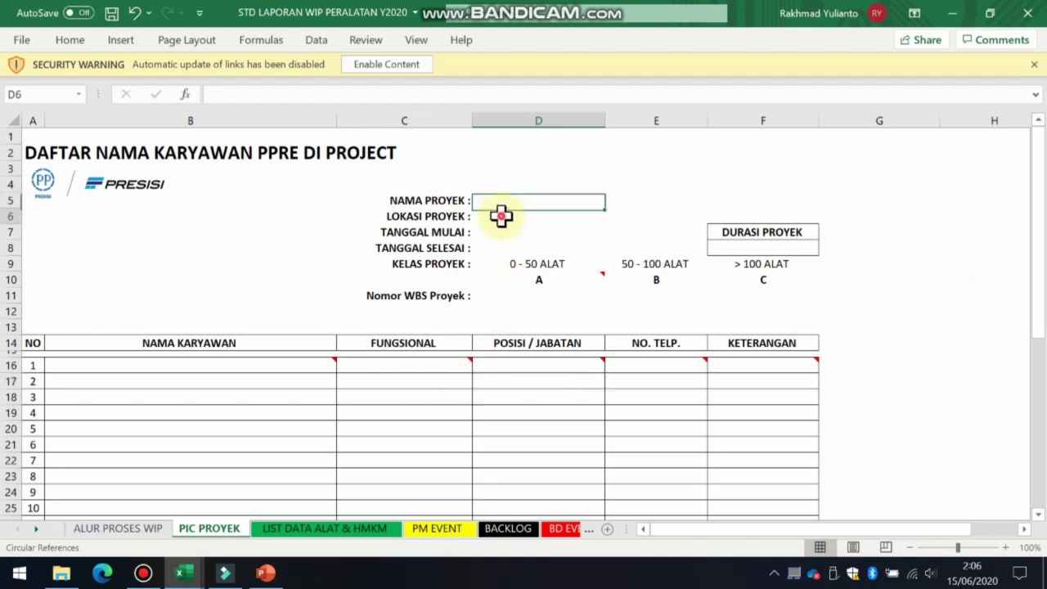
pyautogui.click(504, 214)
pyautogui.click(510, 231)
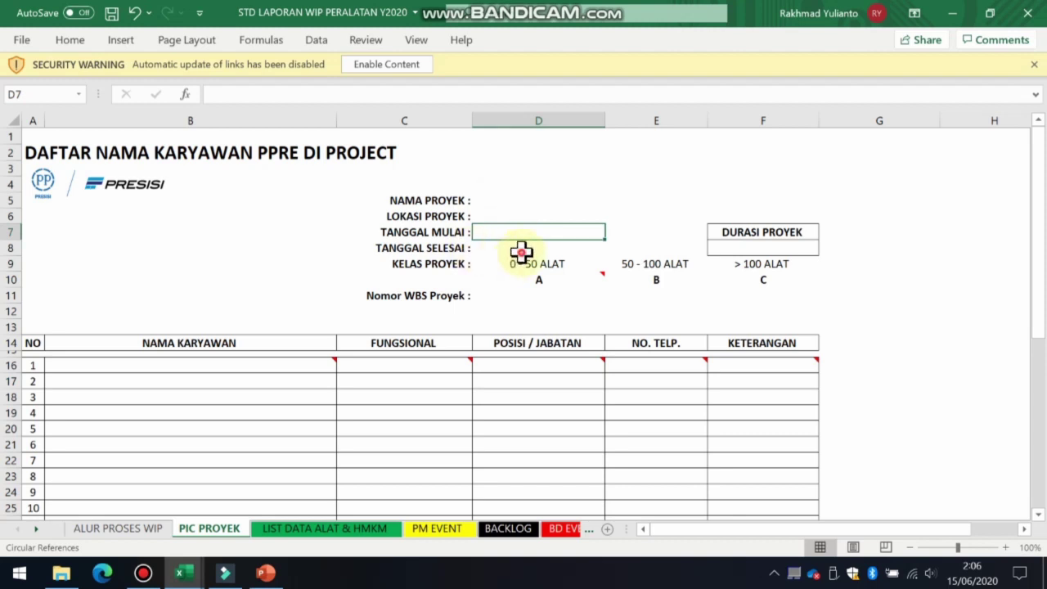
pyautogui.click(522, 251)
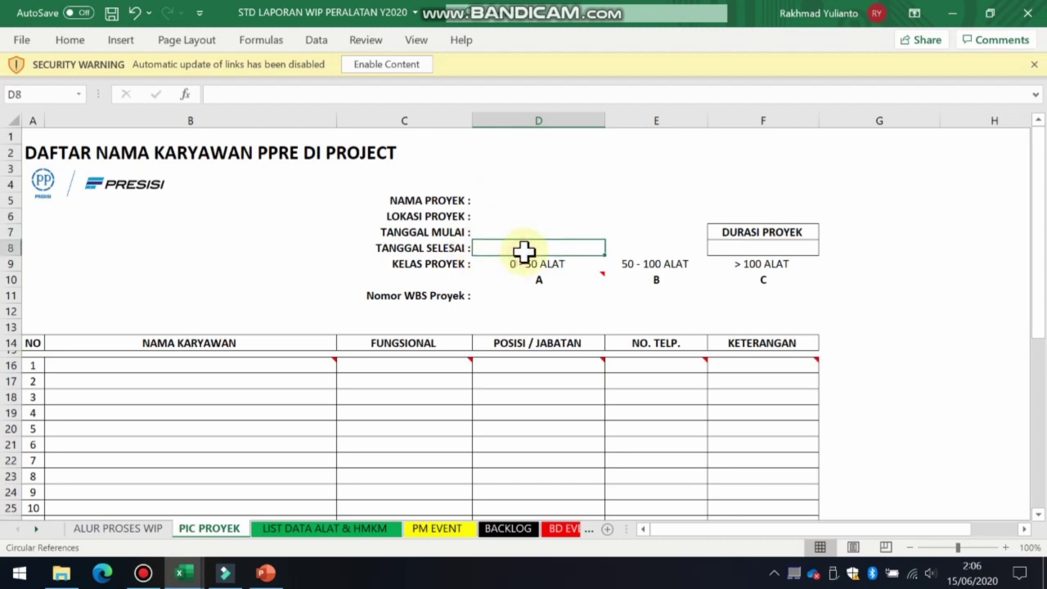
pyautogui.click(724, 248)
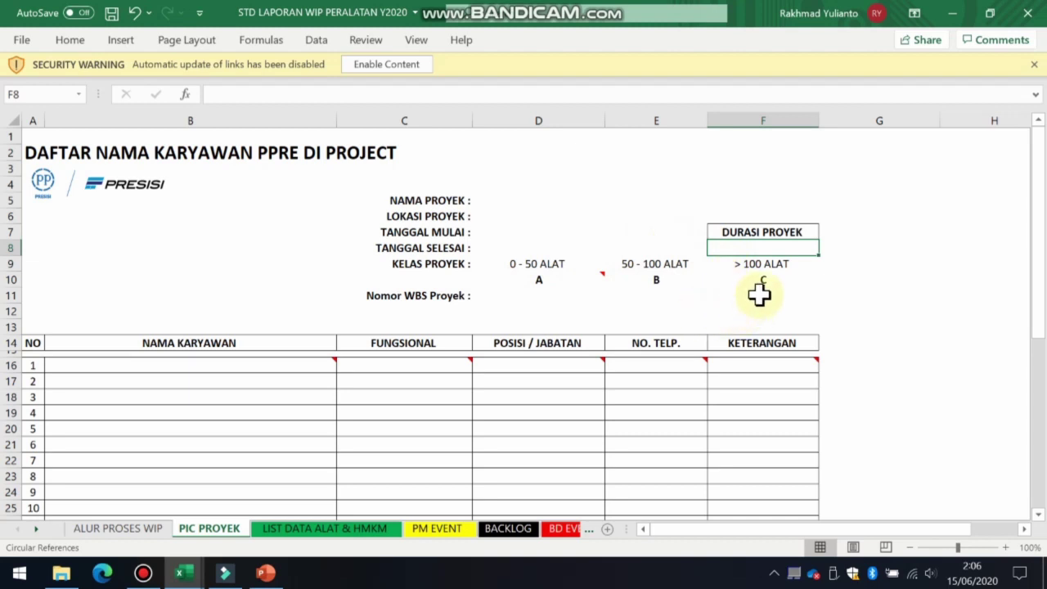
pyautogui.click(856, 248)
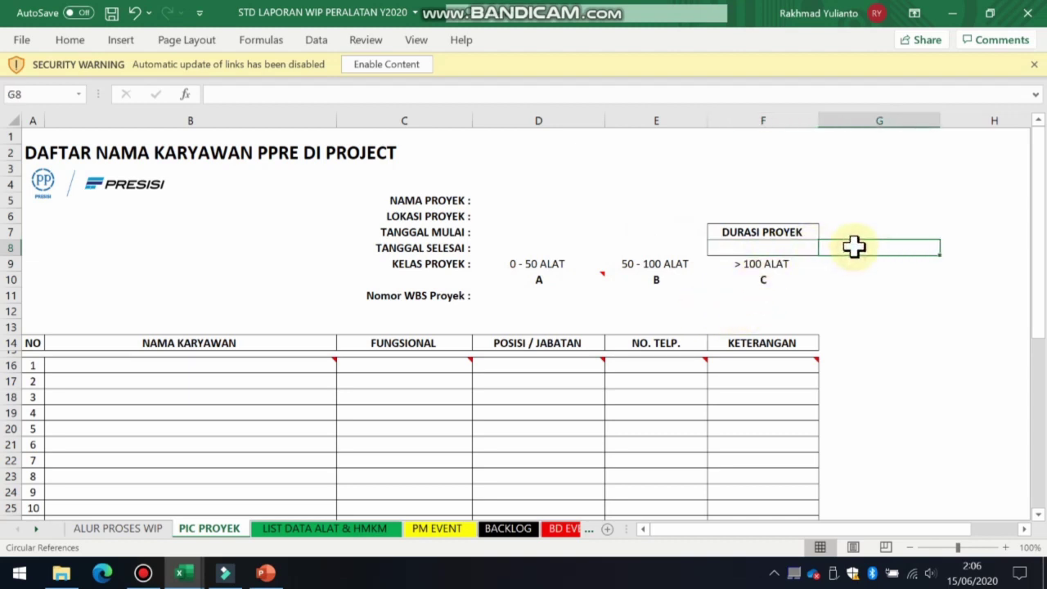
pyautogui.click(865, 231)
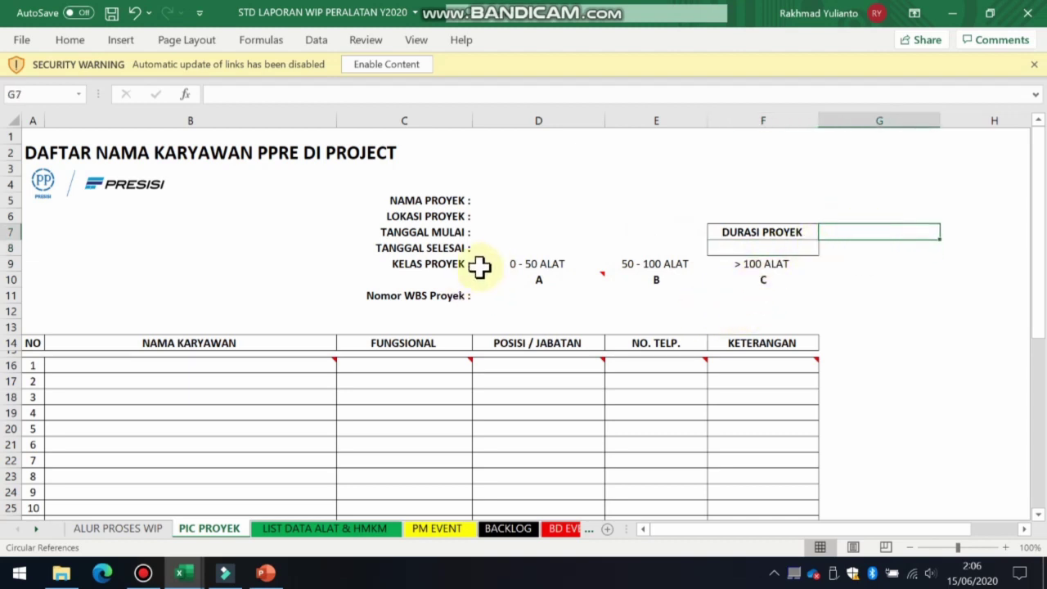
# Examine the KELAS PROYEK classes A, B and C with their equipment ranges, including the note on cell D10
pyautogui.click(431, 264)
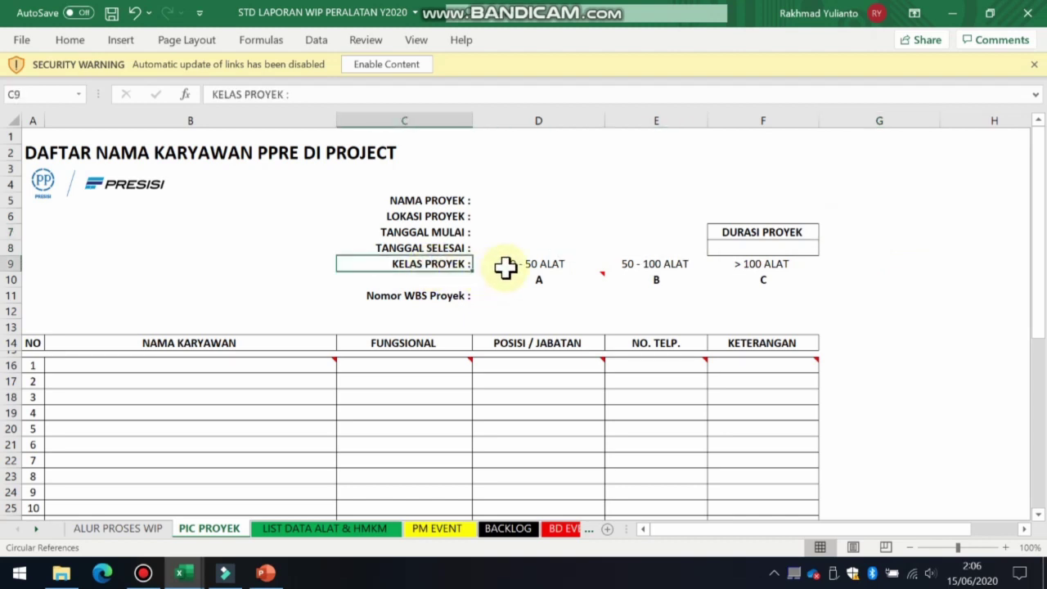
pyautogui.click(507, 264)
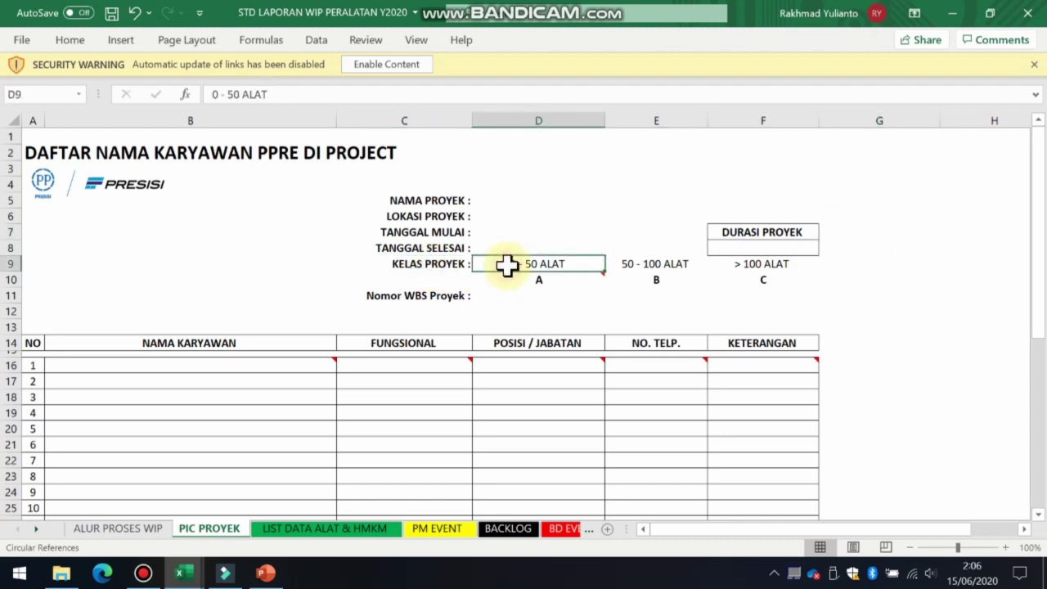
pyautogui.click(657, 278)
pyautogui.click(744, 278)
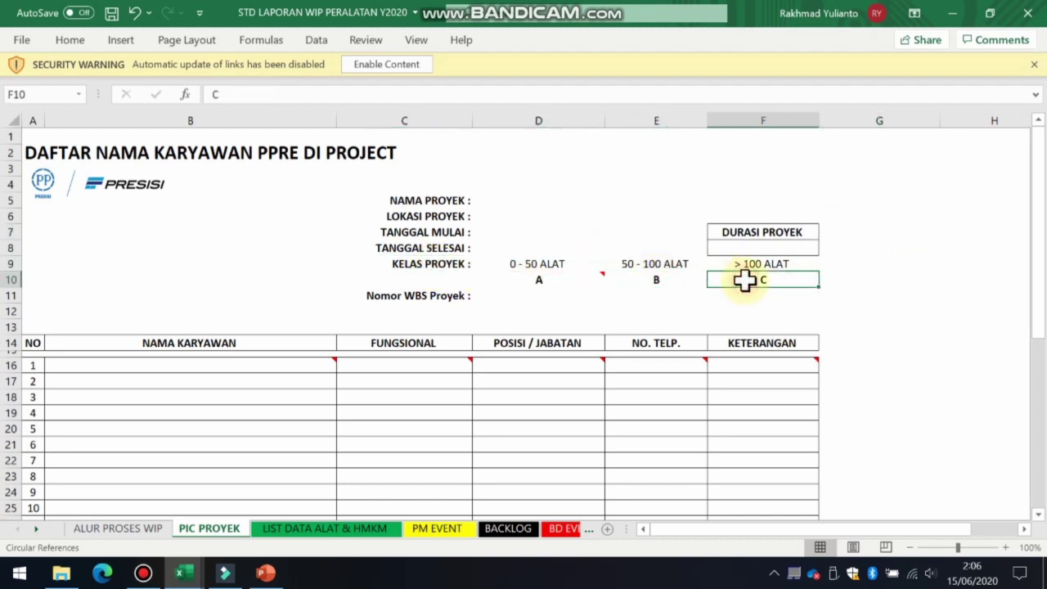
pyautogui.click(543, 277)
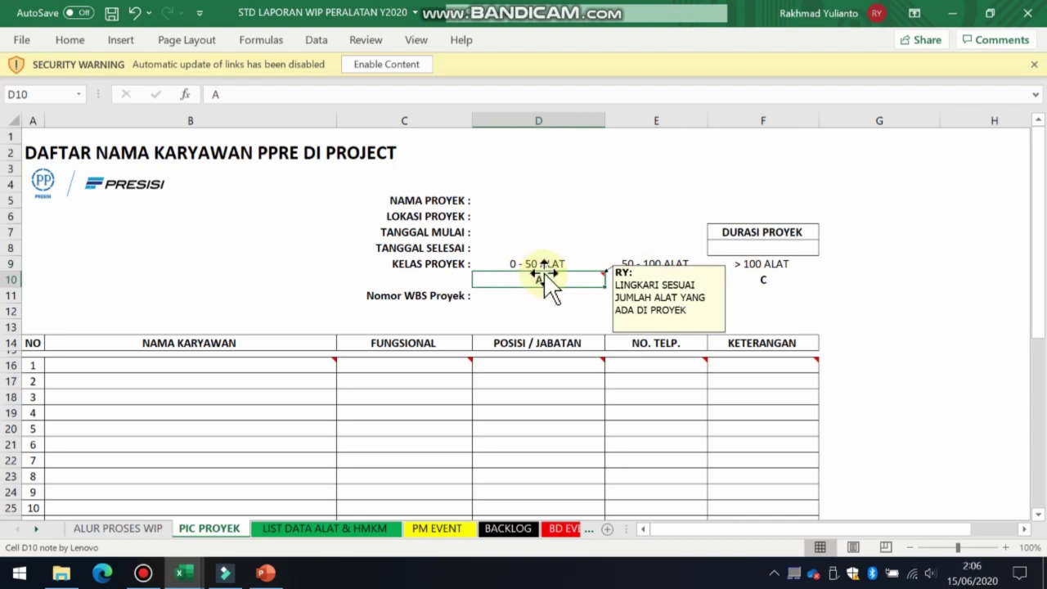
pyautogui.click(544, 263)
pyautogui.click(638, 261)
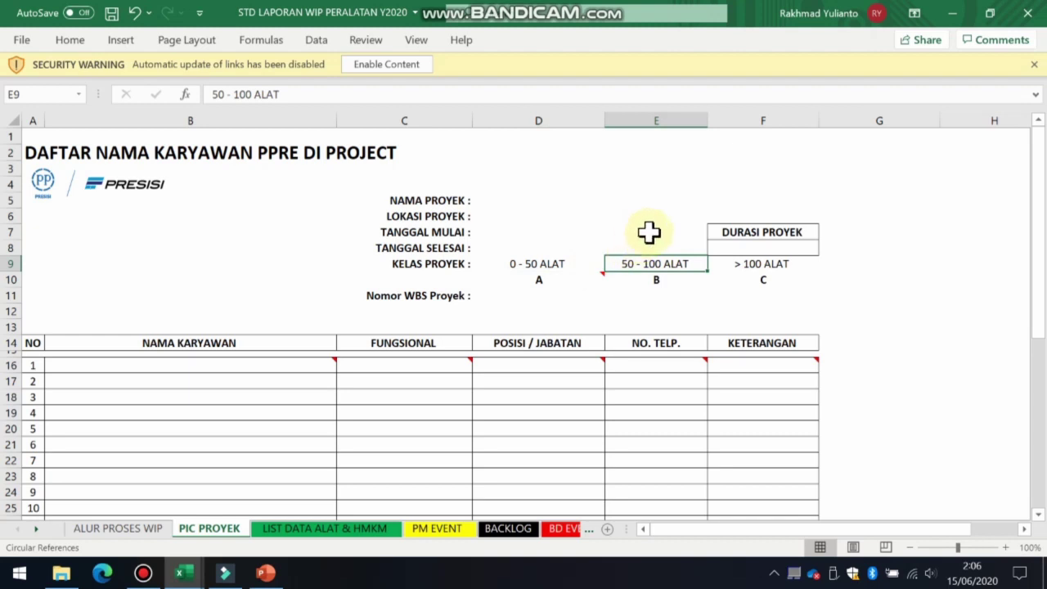
pyautogui.click(725, 265)
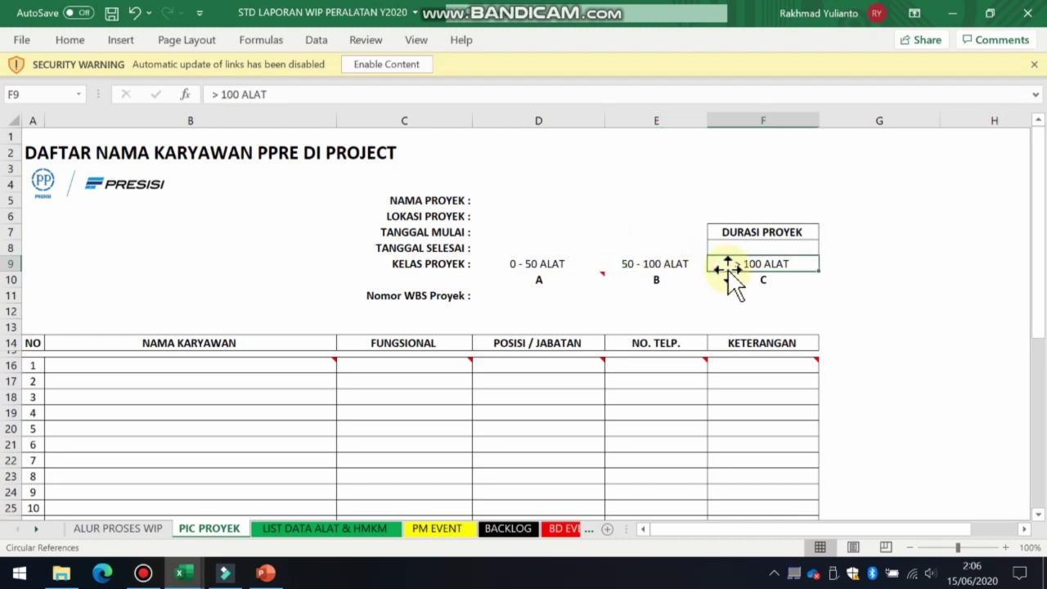
pyautogui.click(760, 280)
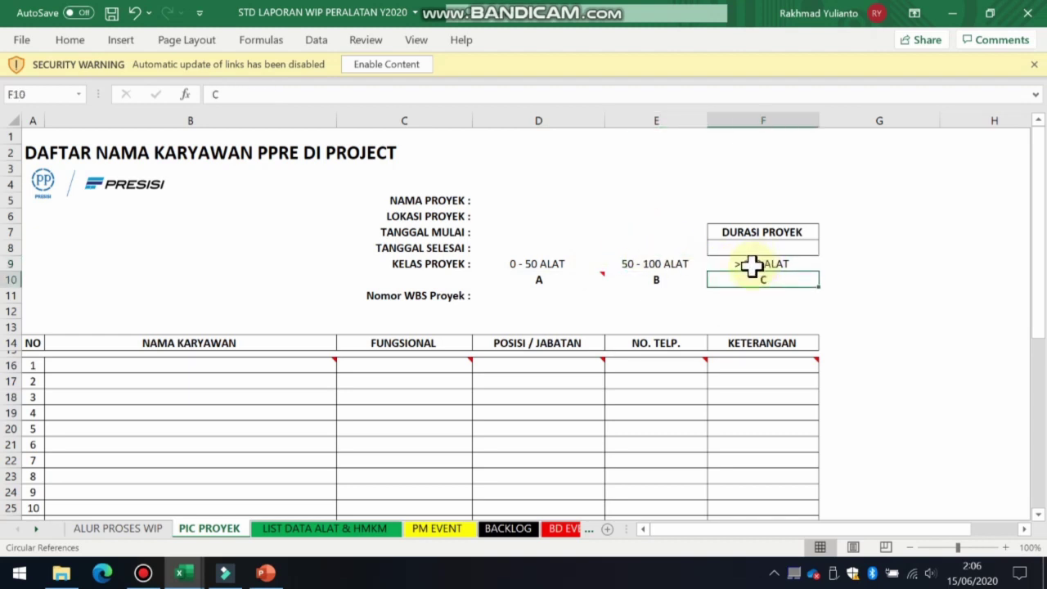
pyautogui.click(750, 264)
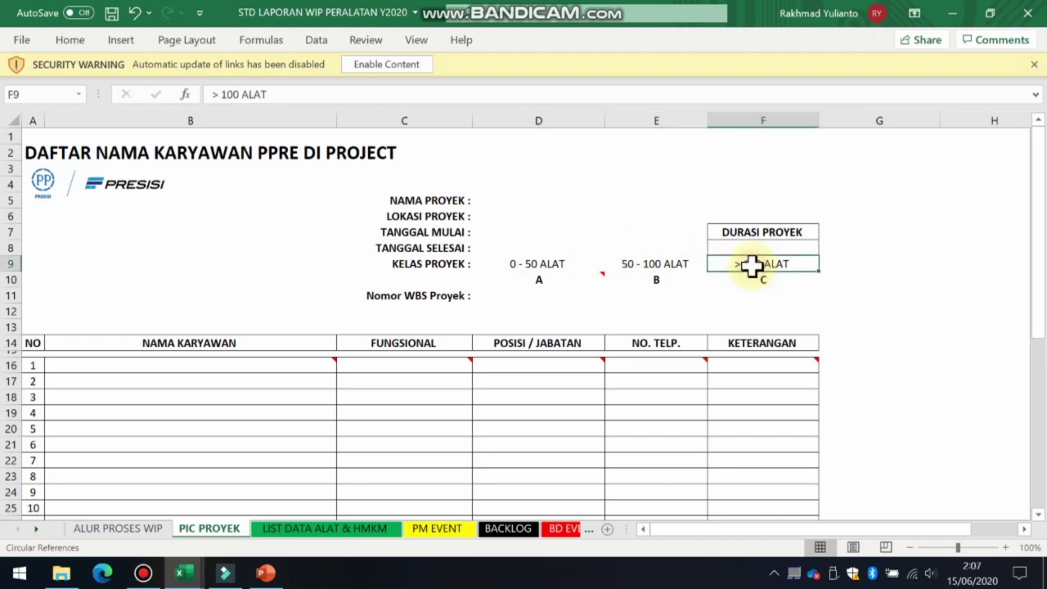
# Examine the Nomor WBS Proyek label in C11 and the class letters A and B in row 10
pyautogui.click(439, 295)
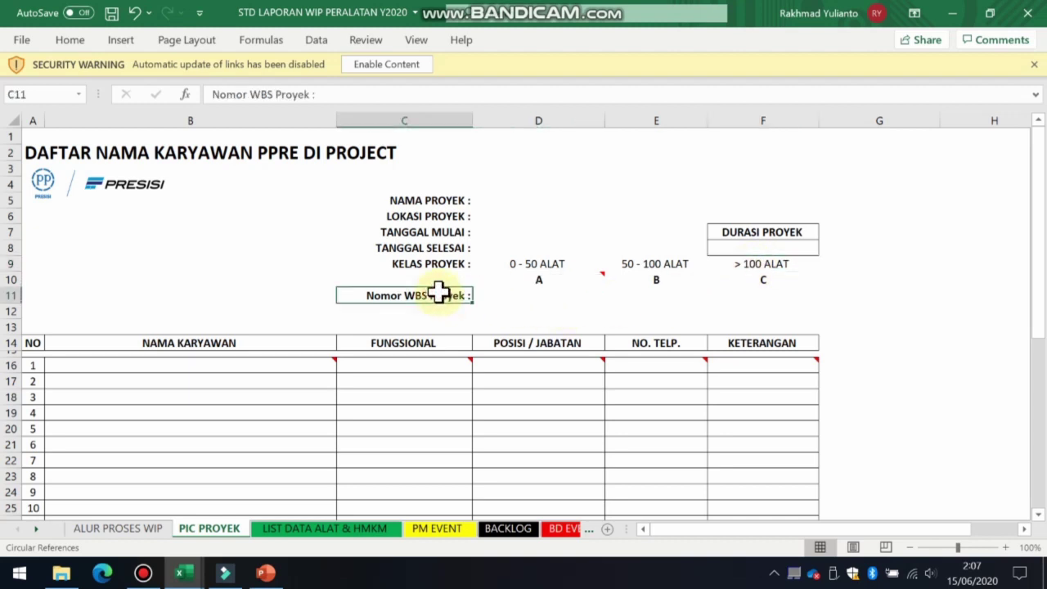
pyautogui.click(545, 282)
pyautogui.click(644, 280)
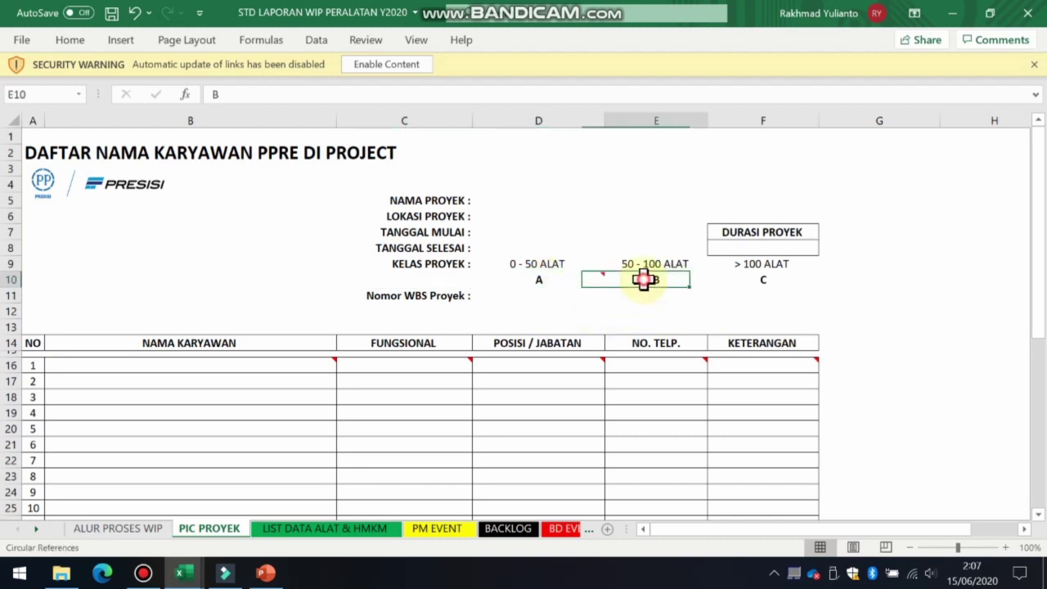
# Examine the class C cell F10 and the class A cell D10 under KELAS PROYEK
pyautogui.click(771, 280)
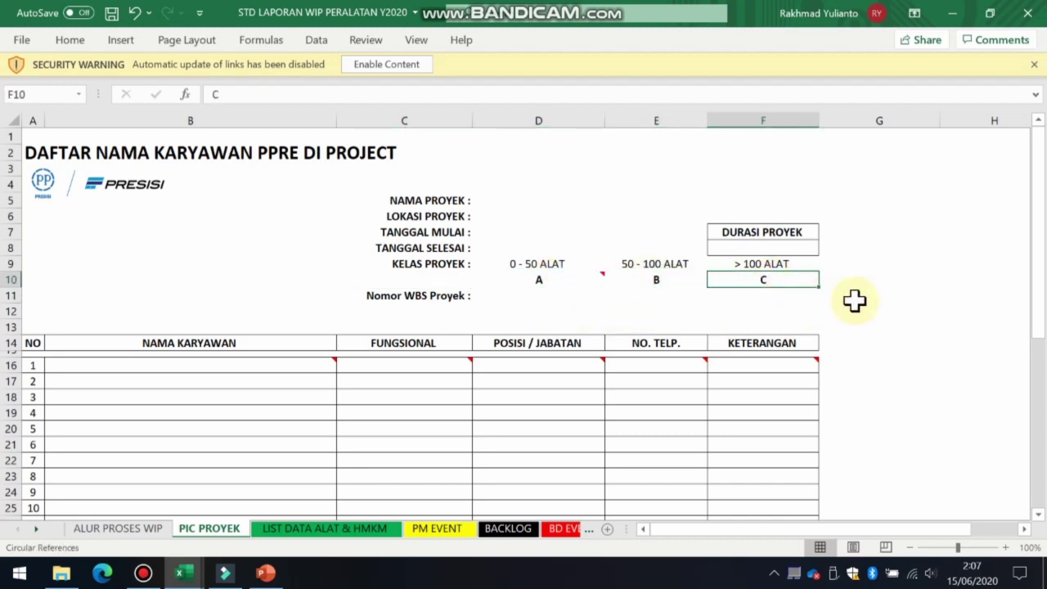
pyautogui.moveTo(542, 276)
pyautogui.mouseDown()
pyautogui.moveTo(701, 275)
pyautogui.moveTo(545, 273)
pyautogui.mouseUp()
pyautogui.click(556, 230)
pyautogui.click(546, 276)
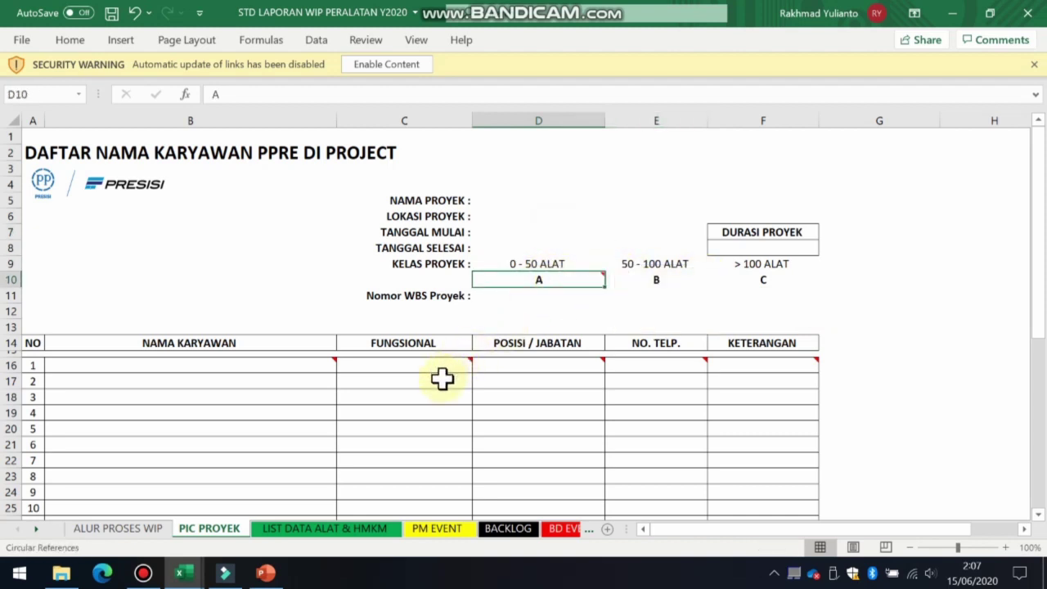
# Examine the Nomor WBS Proyek label and its entry cell D11 on the PIC PROYEK sheet
pyautogui.click(521, 299)
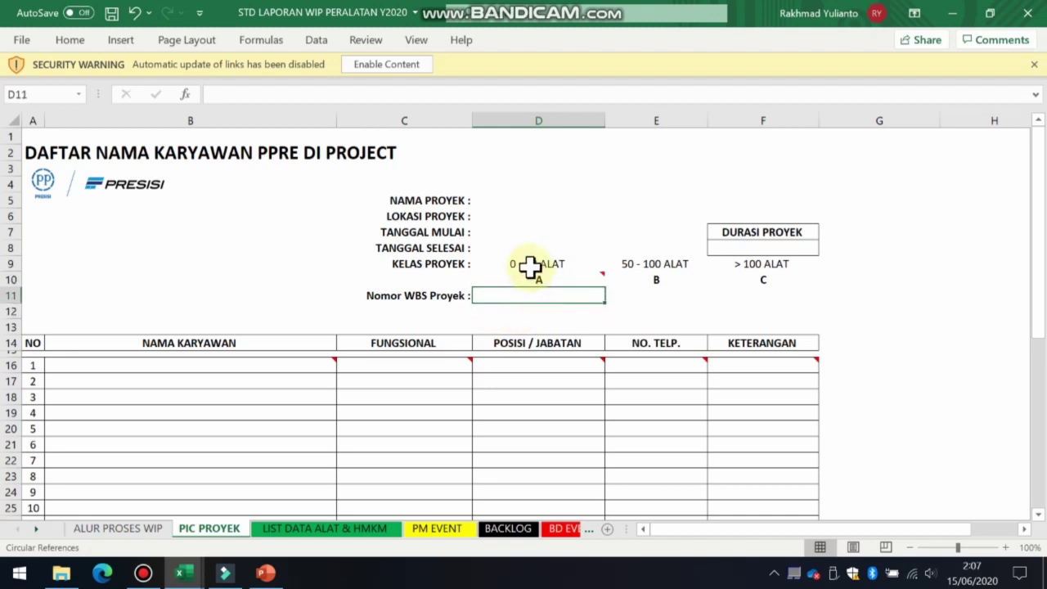
pyautogui.click(521, 314)
pyautogui.click(530, 297)
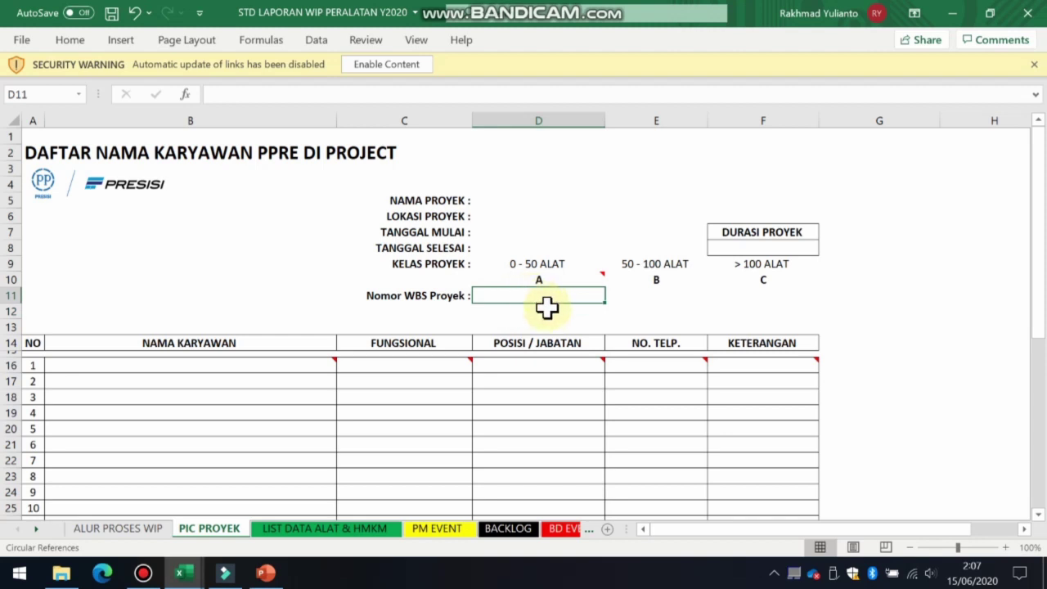
pyautogui.click(547, 313)
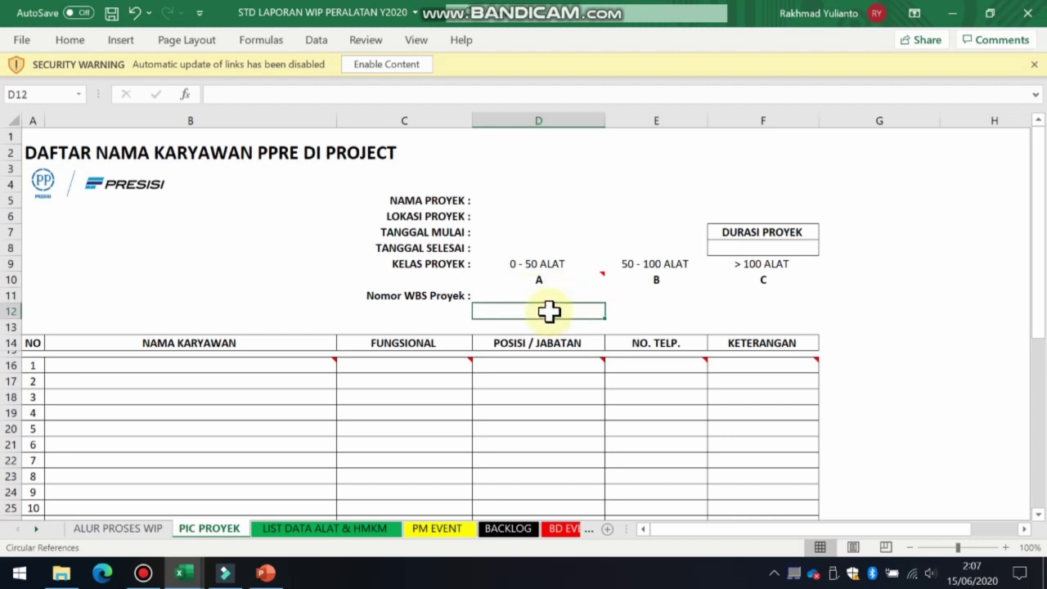
pyautogui.click(435, 297)
pyautogui.click(503, 298)
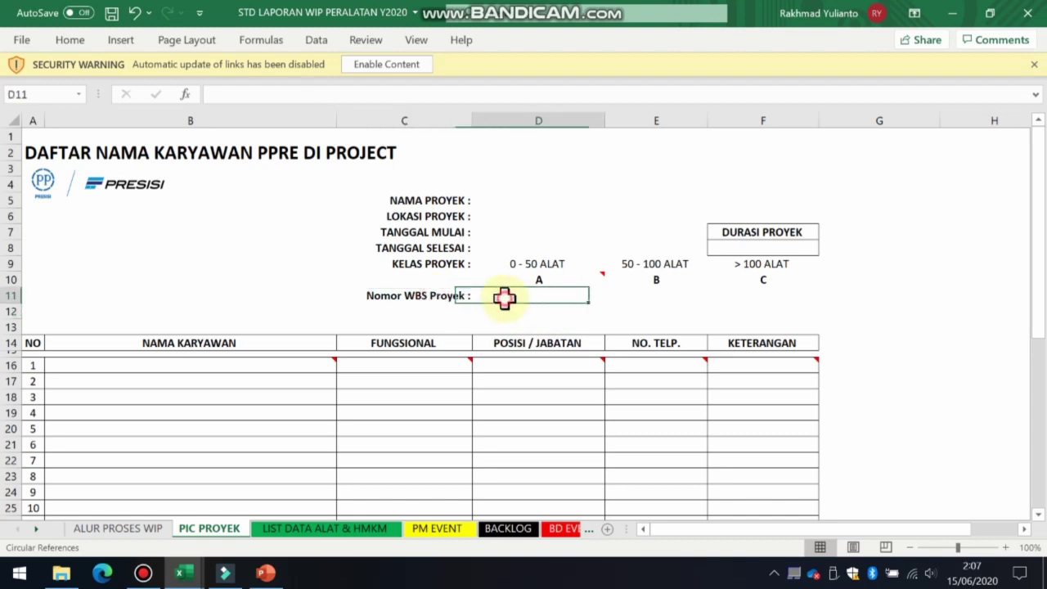
pyautogui.click(531, 309)
pyautogui.click(535, 292)
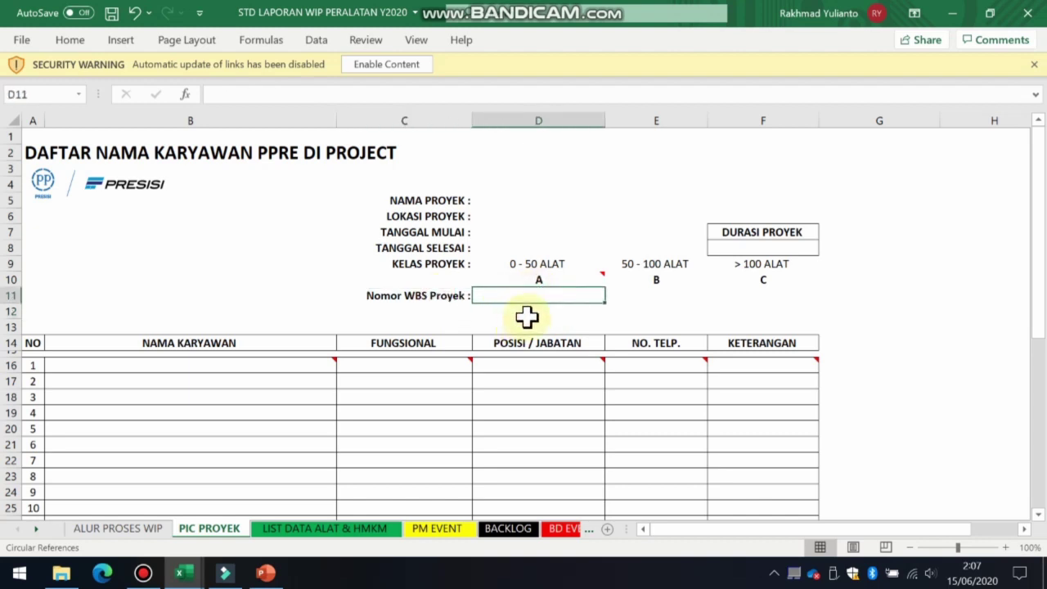
# Read the notes on the NAMA KARYAWAN and FUNGSIONAL cells in row 16 and examine the employee name rows
pyautogui.click(434, 378)
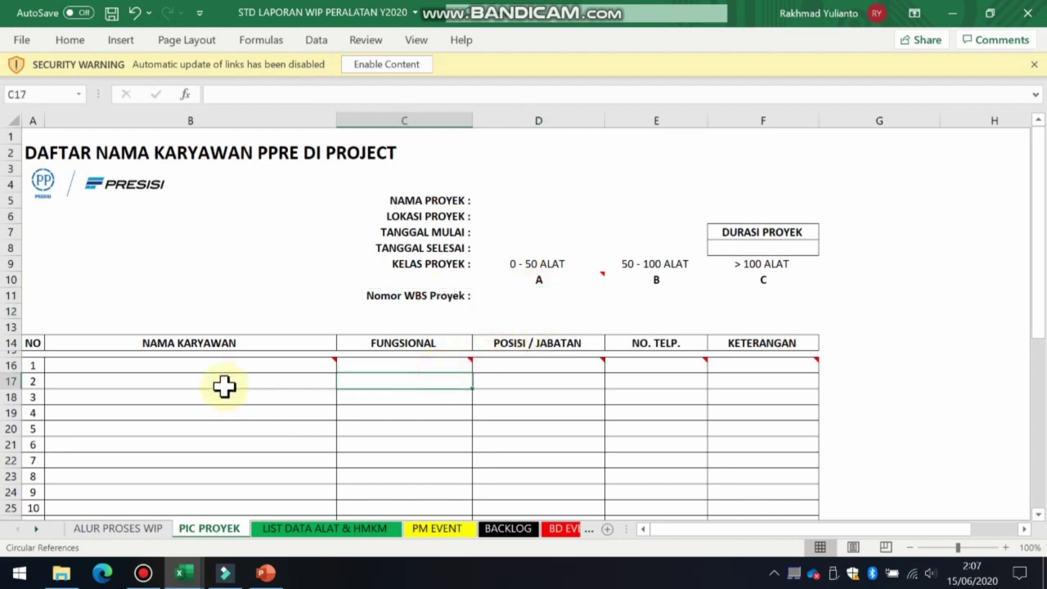
pyautogui.moveTo(170, 366)
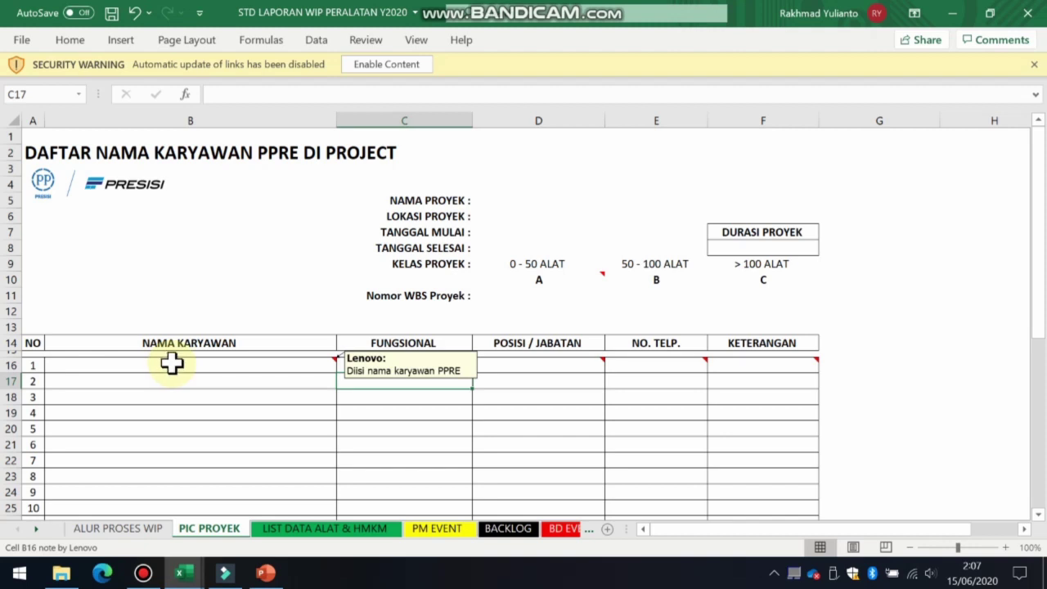
pyautogui.click(170, 363)
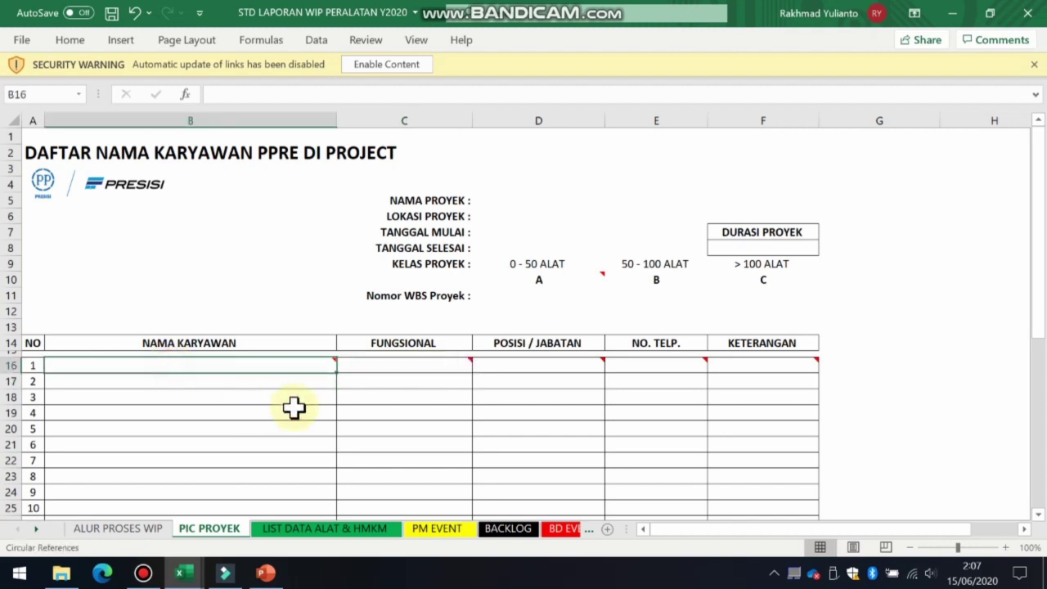
pyautogui.moveTo(388, 368)
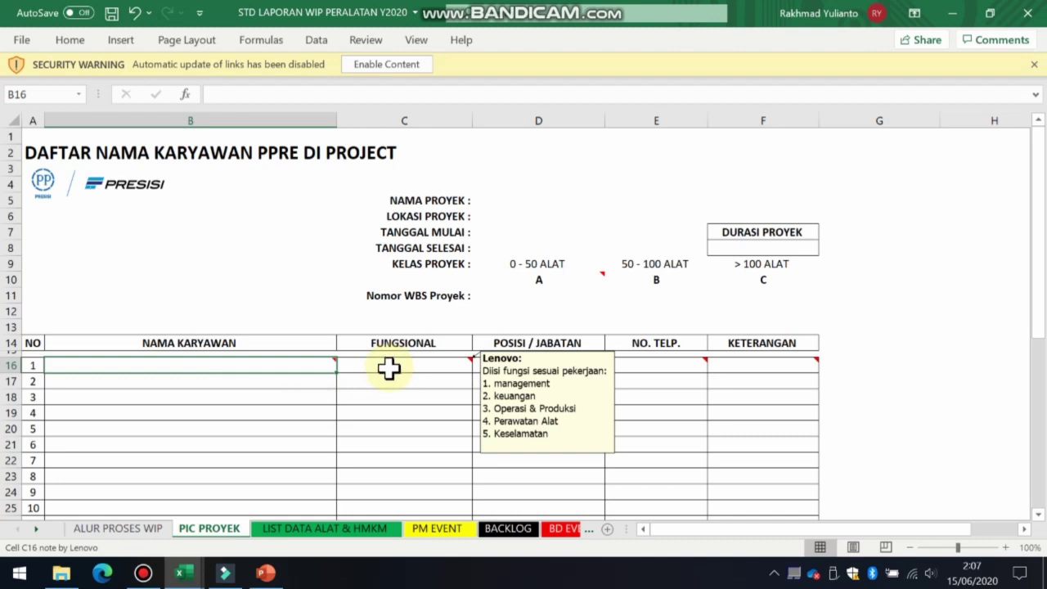
pyautogui.moveTo(308, 361)
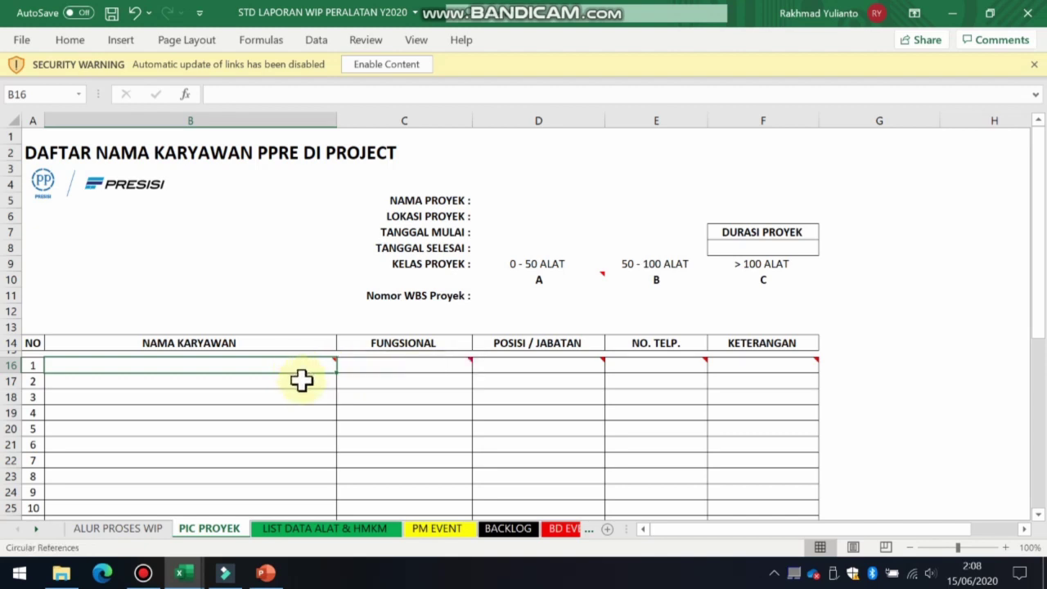
pyautogui.click(301, 378)
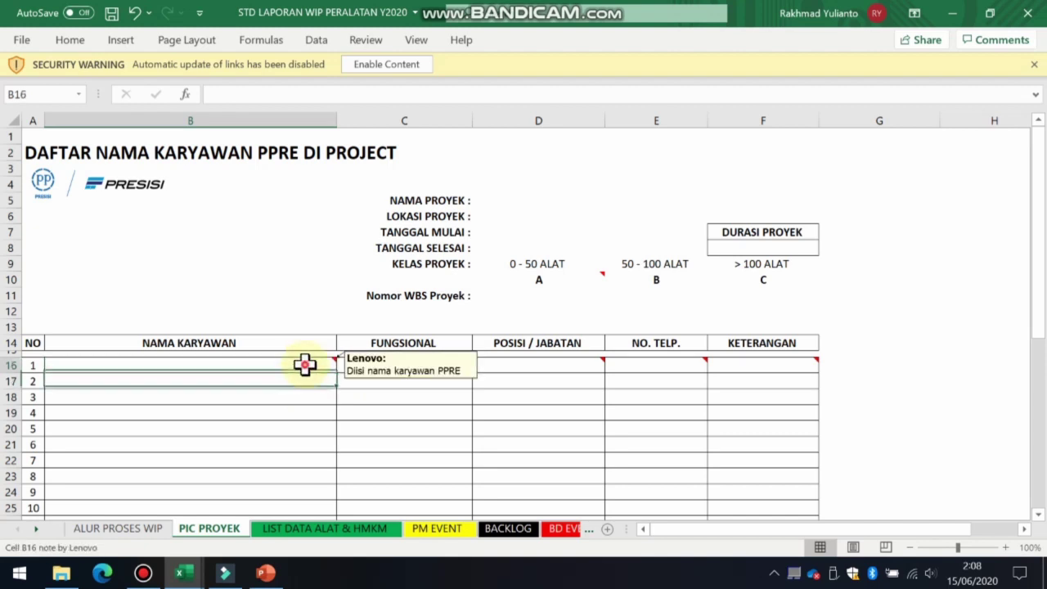
pyautogui.click(305, 364)
pyautogui.moveTo(304, 364); pyautogui.dragTo(287, 446)
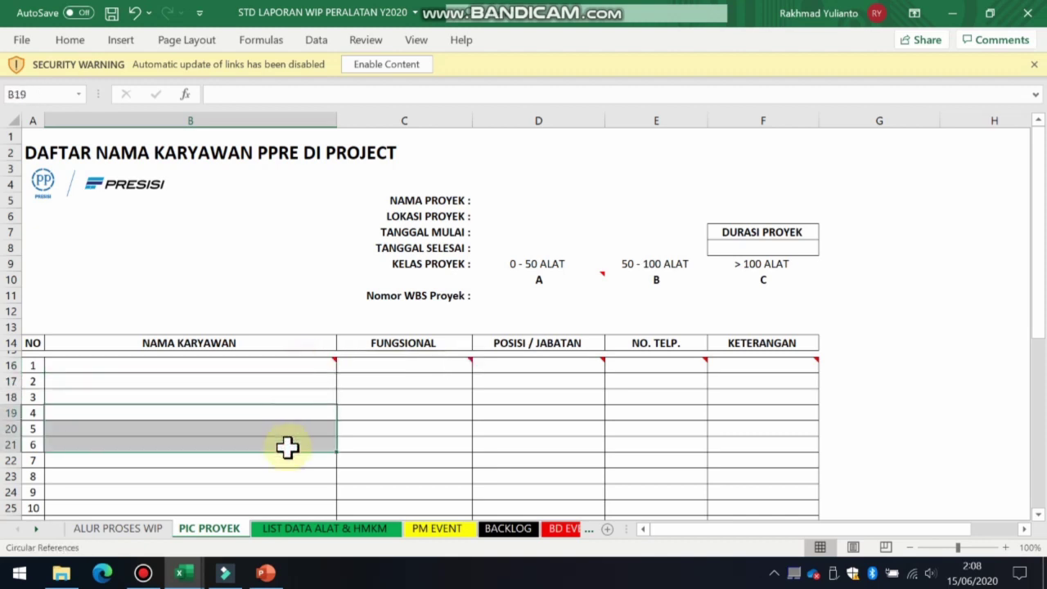
# Read the row 16 notes from FUNGSIONAL through POSISI / JABATAN and NO. TELP. to KETERANGAN
pyautogui.moveTo(426, 365)
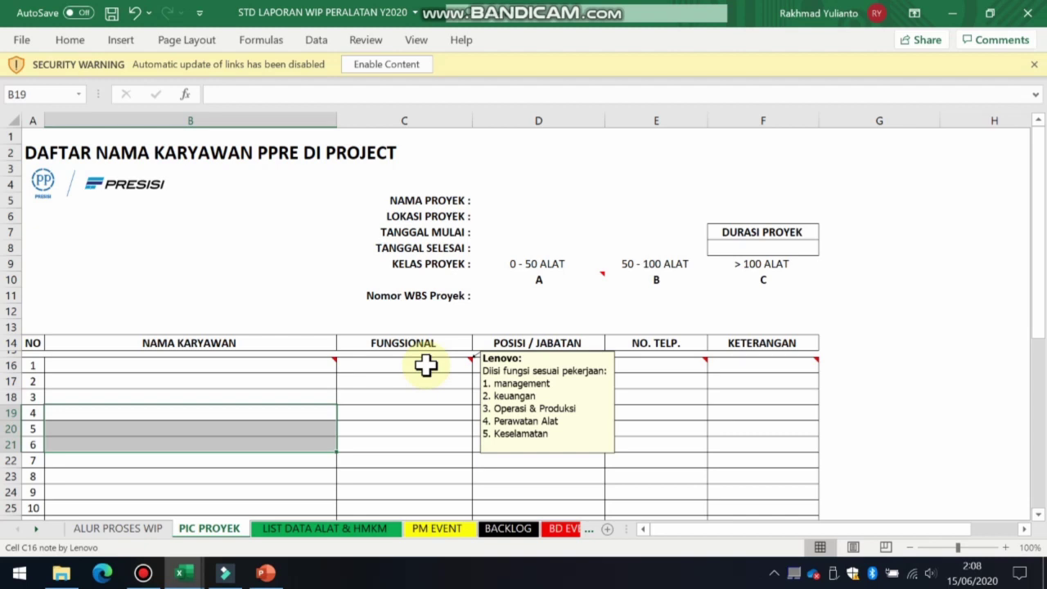
pyautogui.moveTo(563, 365)
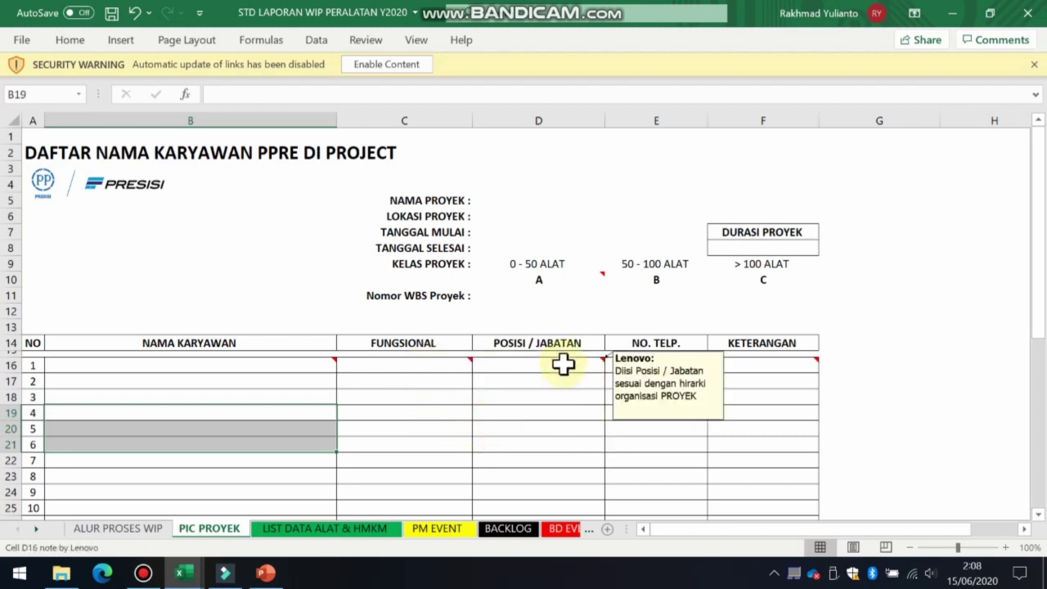
pyautogui.moveTo(671, 367)
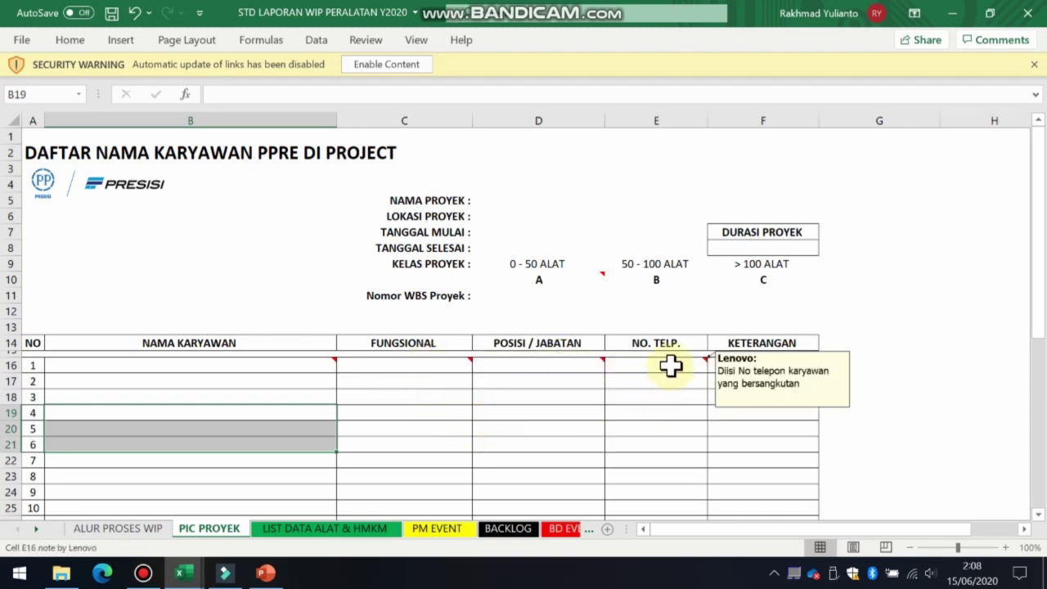
pyautogui.moveTo(746, 366)
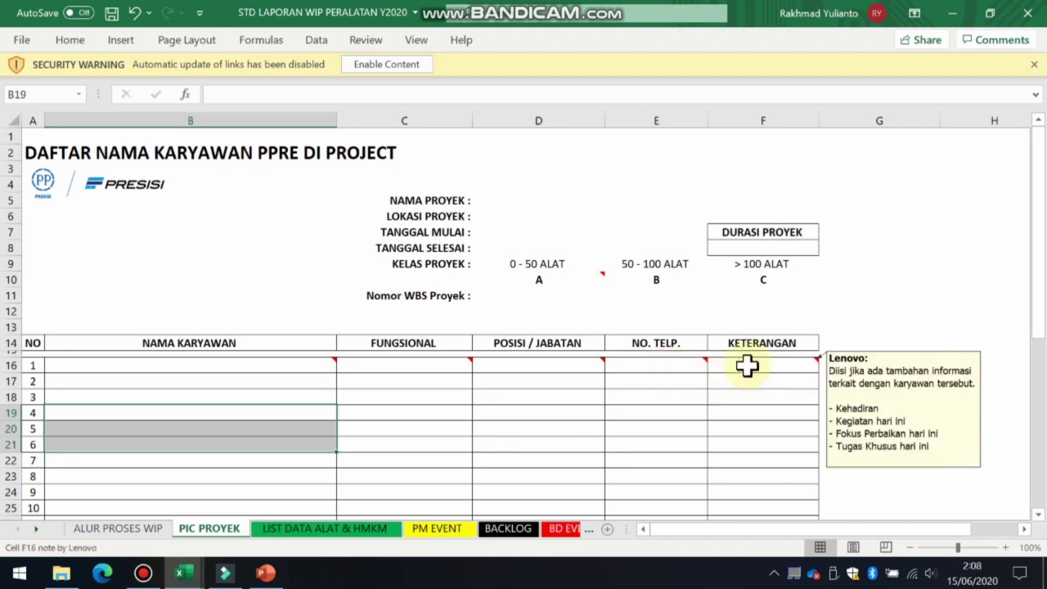
# Open the LIST DATA ALAT & HMKM sheet and examine the equipment entry columns from No to TAHUN, plus the MA formula in L8
pyautogui.click(326, 532)
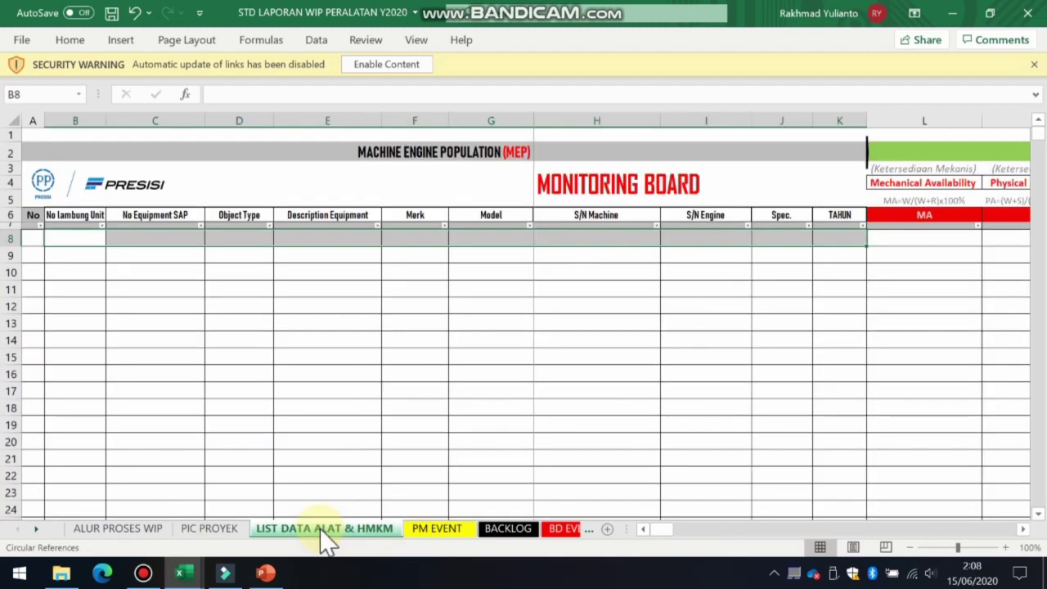
pyautogui.click(430, 306)
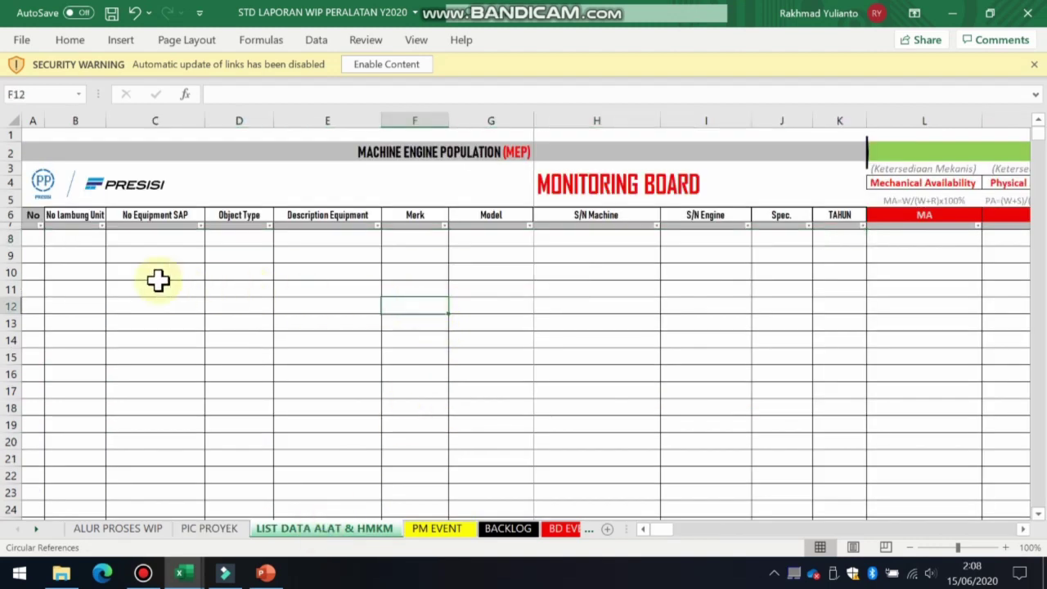
pyautogui.moveTo(31, 239); pyautogui.dragTo(818, 263)
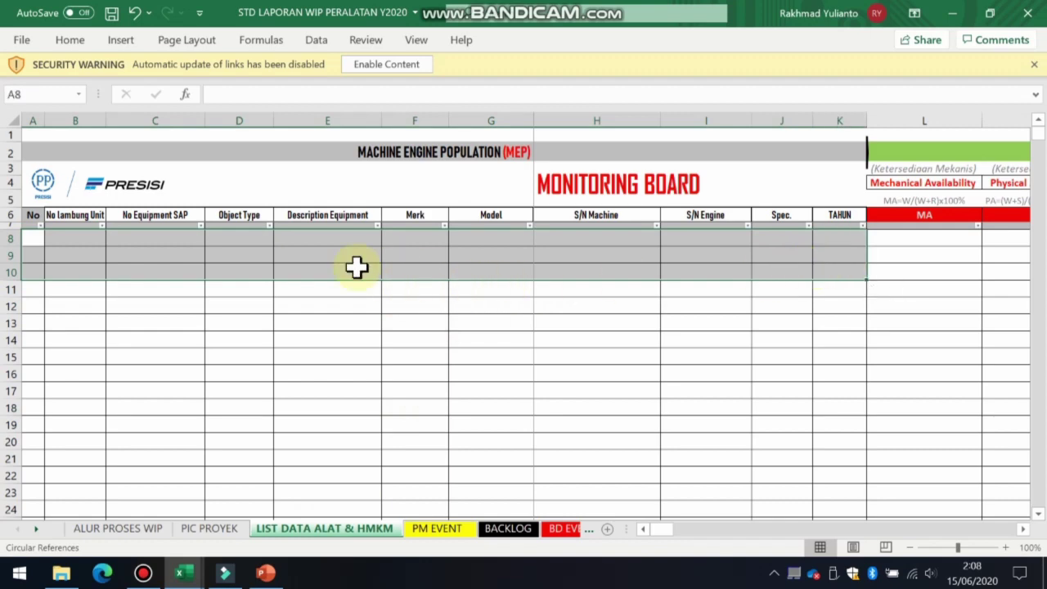
pyautogui.click(155, 258)
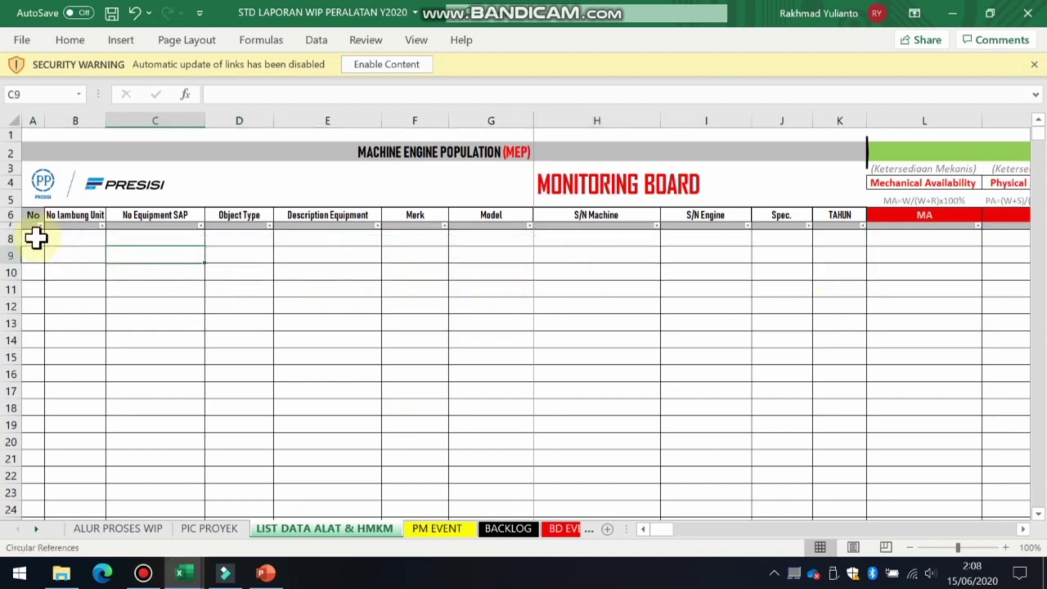
pyautogui.click(36, 237)
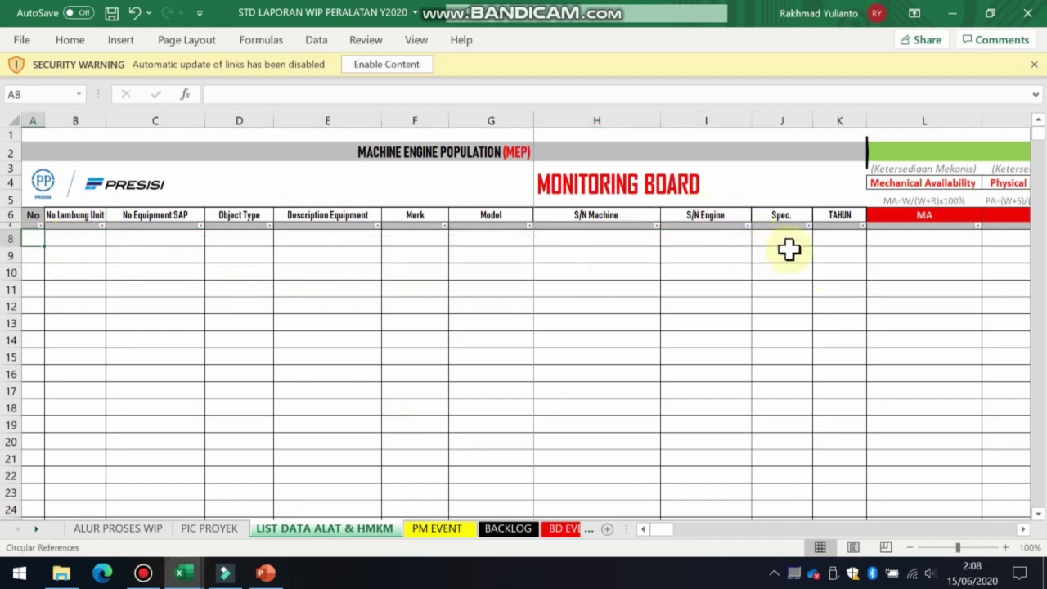
pyautogui.click(887, 240)
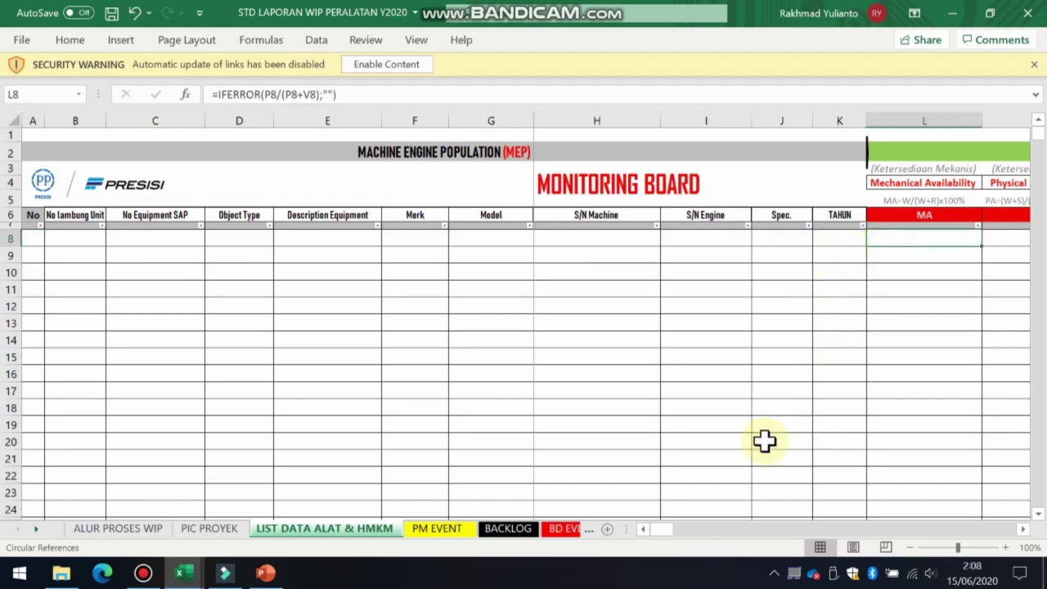
pyautogui.moveTo(777, 256); pyautogui.dragTo(778, 272)
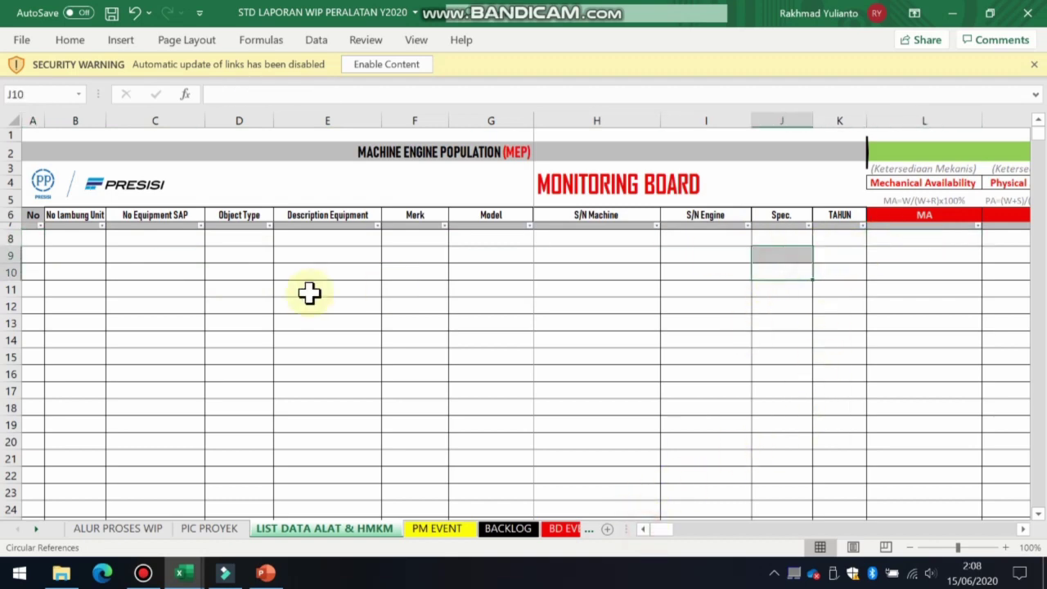
pyautogui.click(39, 253)
pyautogui.click(843, 243)
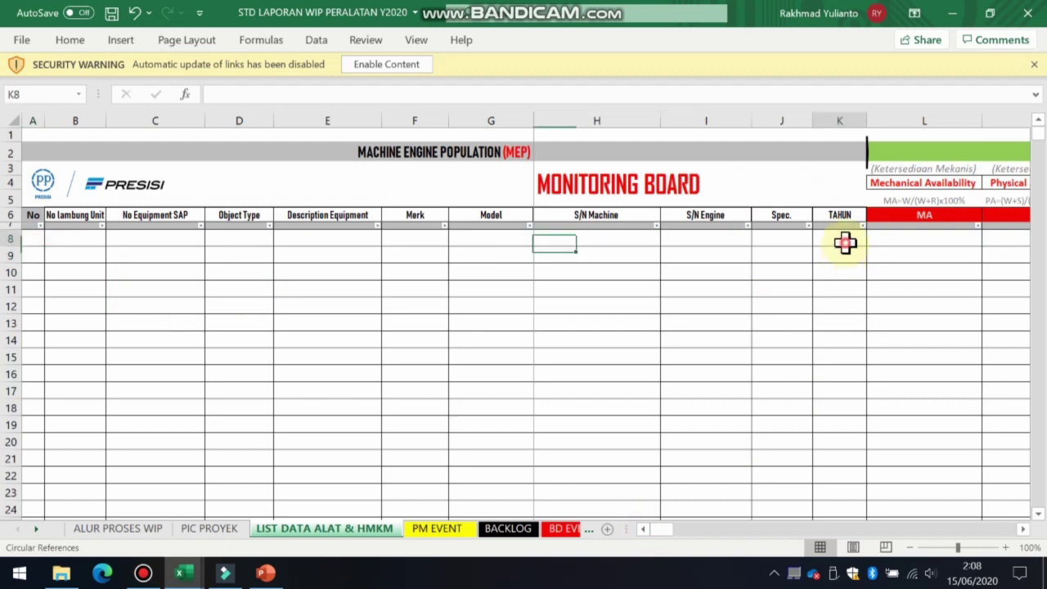
pyautogui.moveTo(44, 238)
pyautogui.mouseDown()
pyautogui.moveTo(87, 290)
pyautogui.moveTo(656, 346)
pyautogui.moveTo(853, 351)
pyautogui.moveTo(842, 342)
pyautogui.mouseUp()
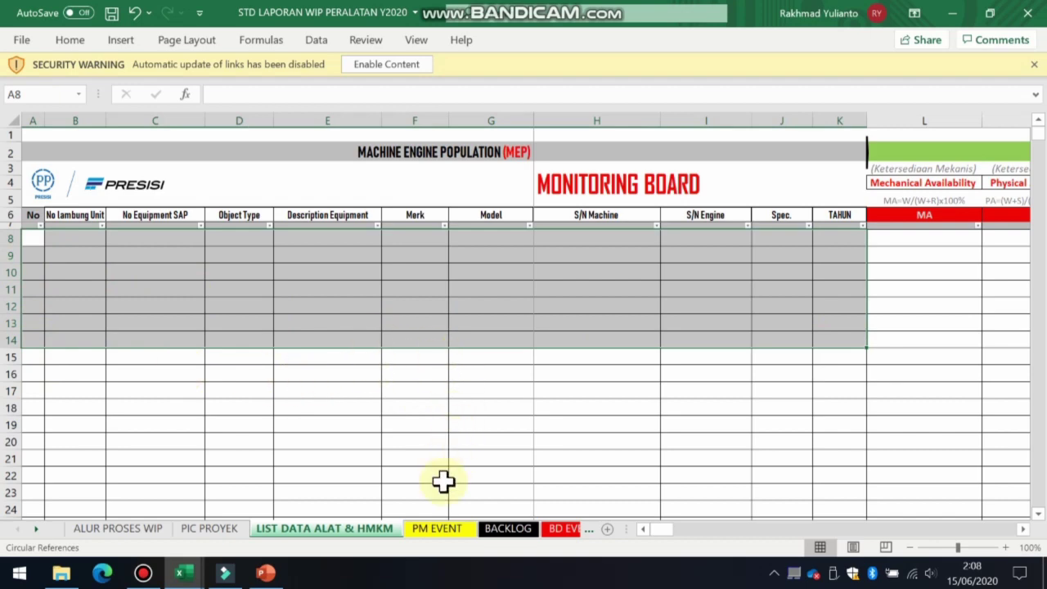
# Compare the equipment columns No to Spec. on the PM EVENT sheet with those on LIST DATA ALAT & HMKM
pyautogui.click(436, 527)
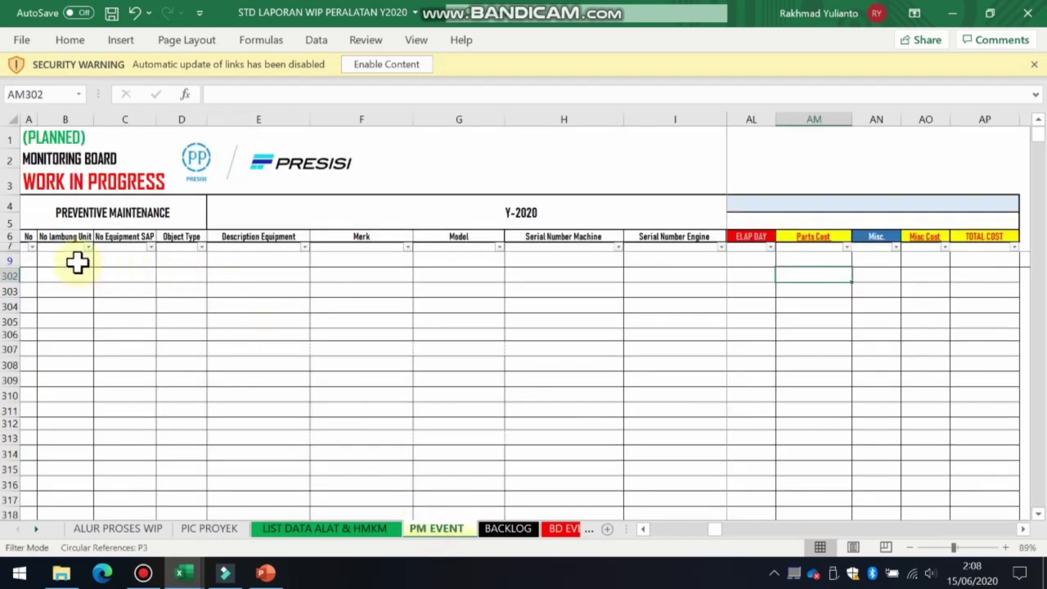
pyautogui.moveTo(31, 260); pyautogui.dragTo(775, 260)
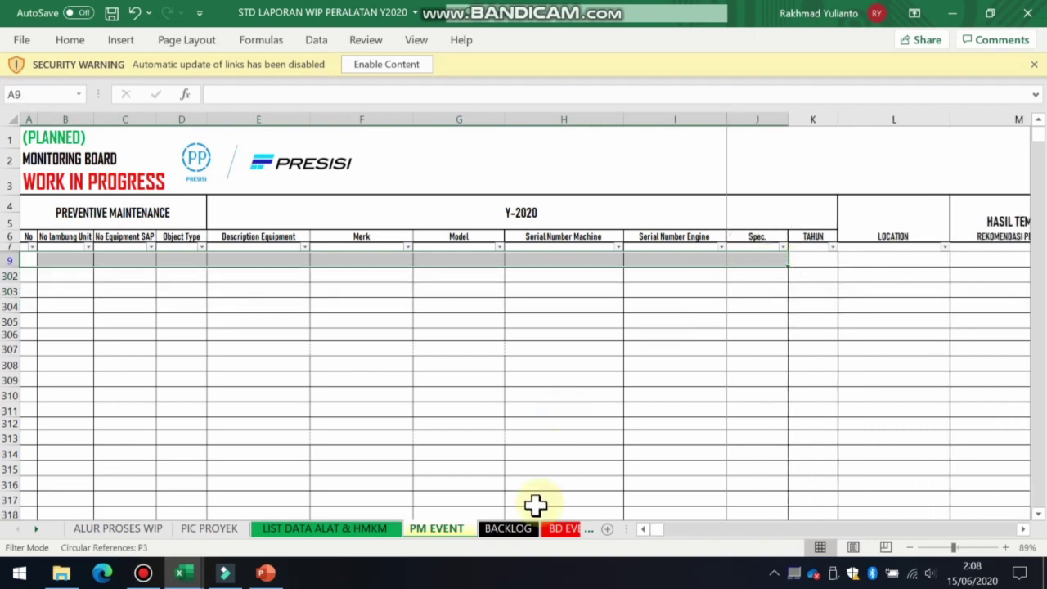
pyautogui.click(368, 529)
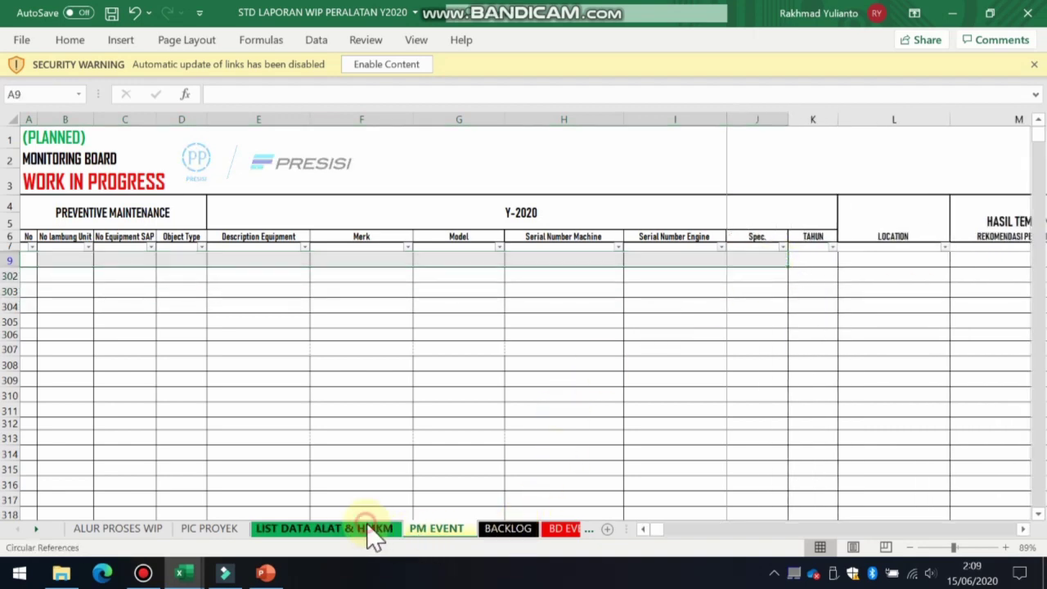
pyautogui.click(488, 276)
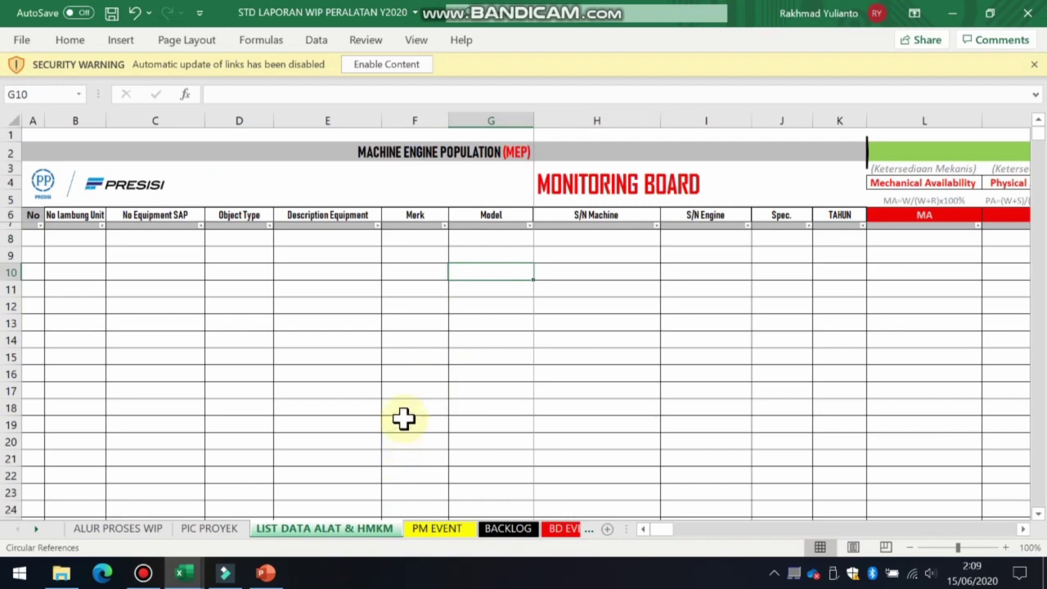
# Examine the entry rows of the No, No lambung Unit and No Equipment SAP columns from row 8 down
pyautogui.click(327, 327)
pyautogui.moveTo(33, 236); pyautogui.dragTo(28, 402)
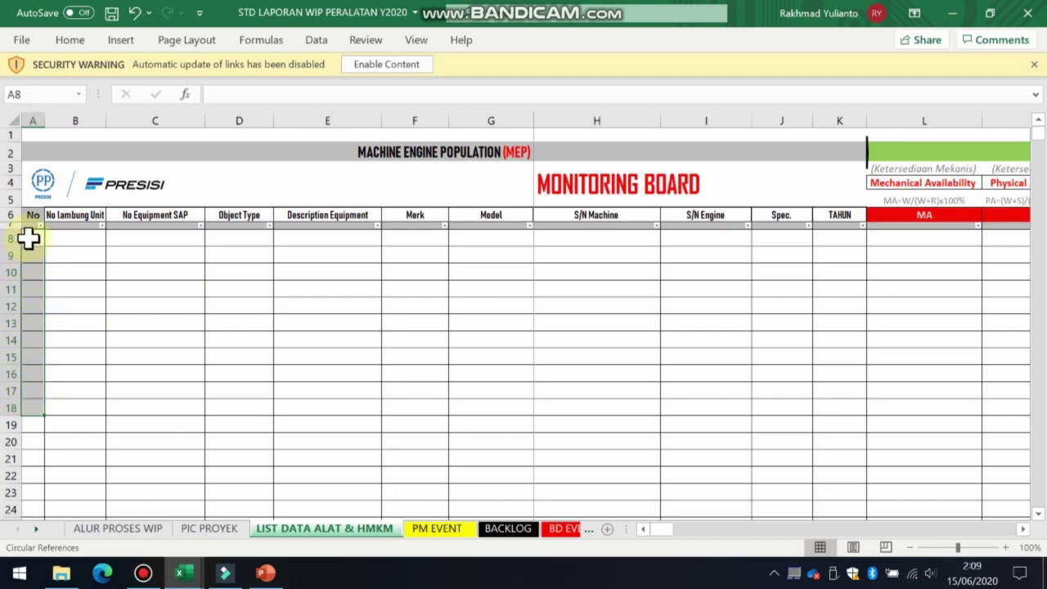
pyautogui.click(28, 237)
pyautogui.click(101, 309)
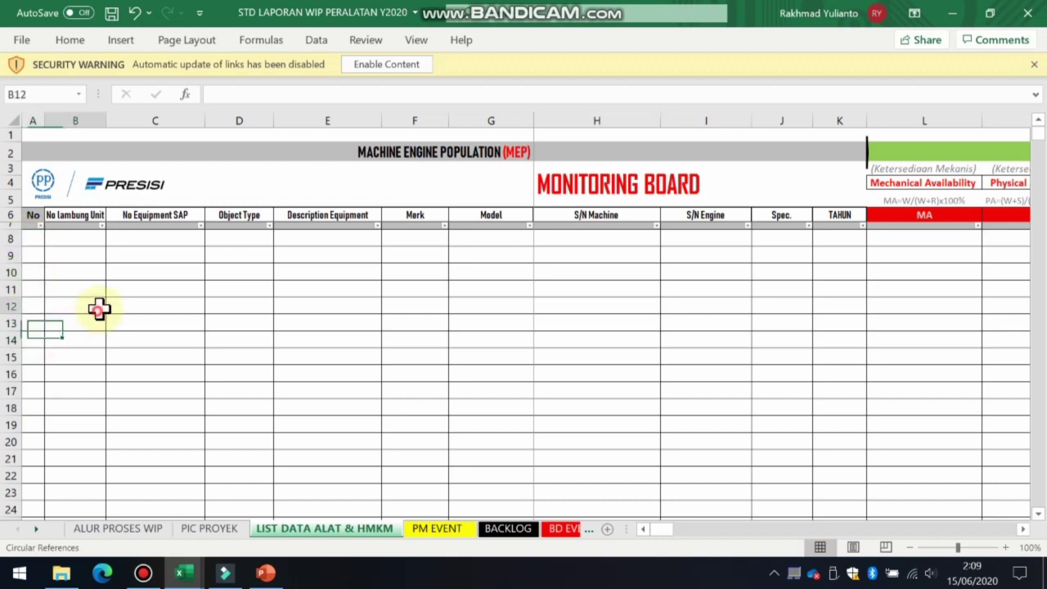
pyautogui.click(122, 237)
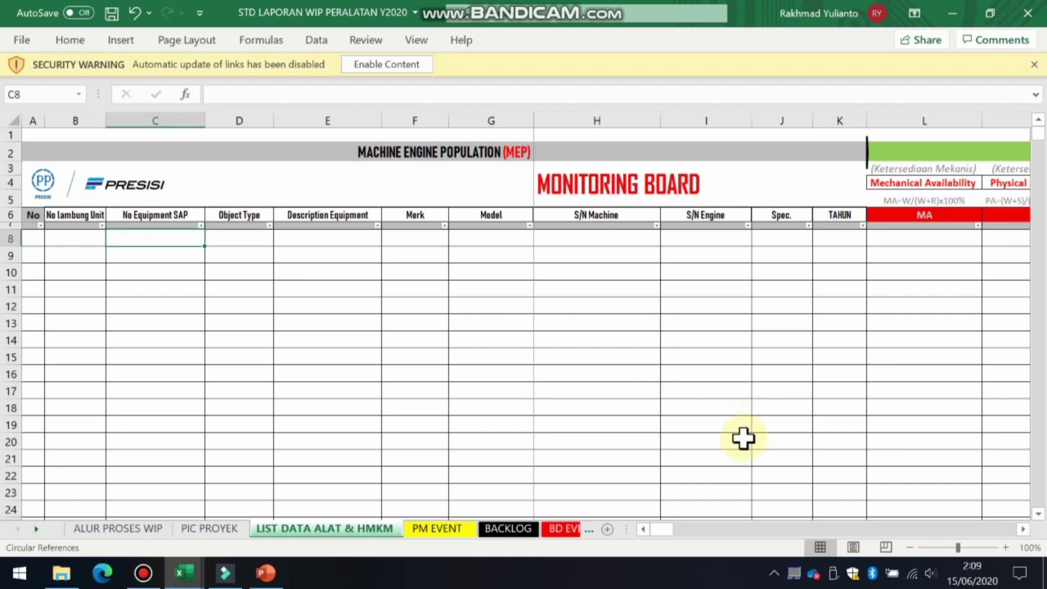
# Locate the MONITOR JAM KERJA ALAT HARIAN section and examine its O, I and R columns and the day headings from 1 to 3
pyautogui.click(1021, 529)
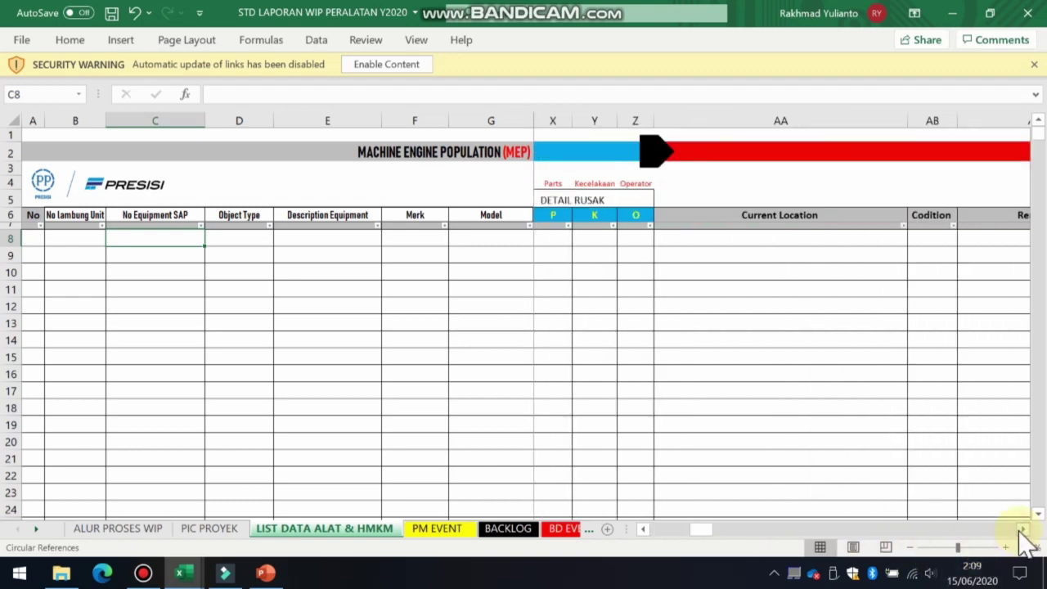
pyautogui.moveTo(1021, 529); pyautogui.dragTo(1022, 529)
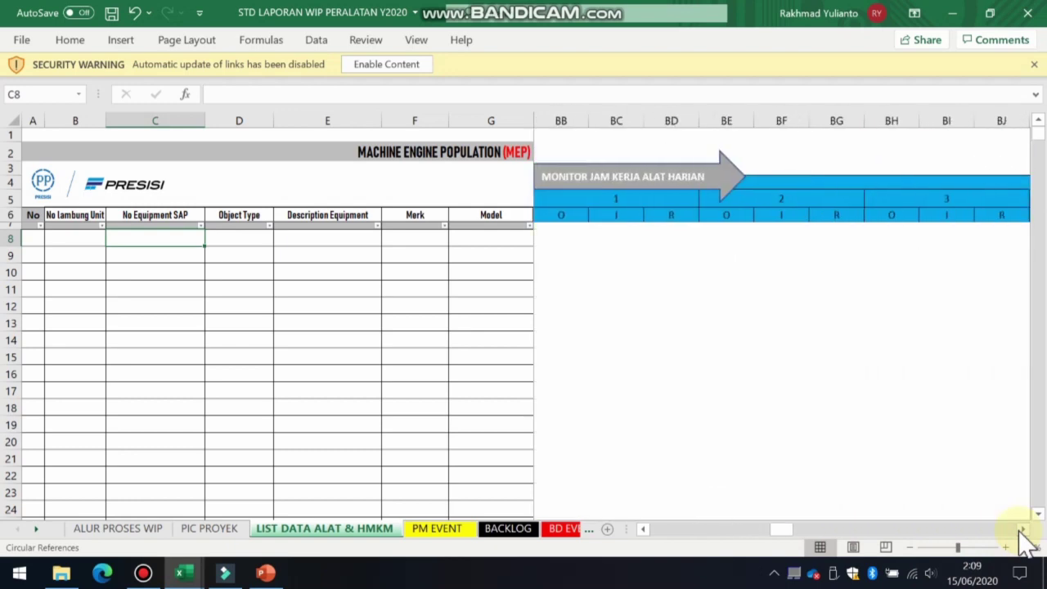
pyautogui.click(643, 530)
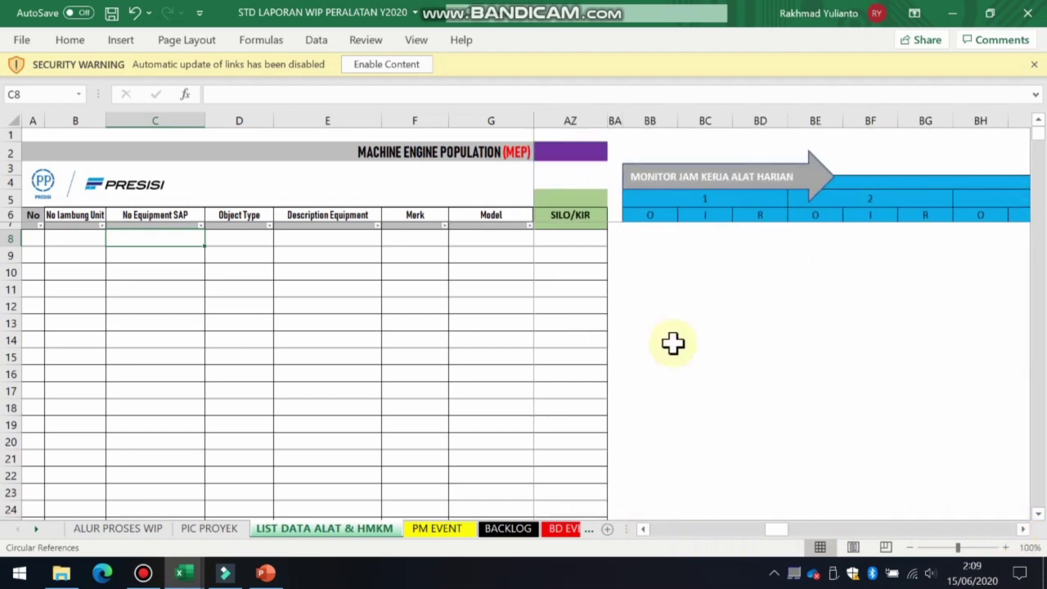
pyautogui.click(647, 237)
pyautogui.click(698, 238)
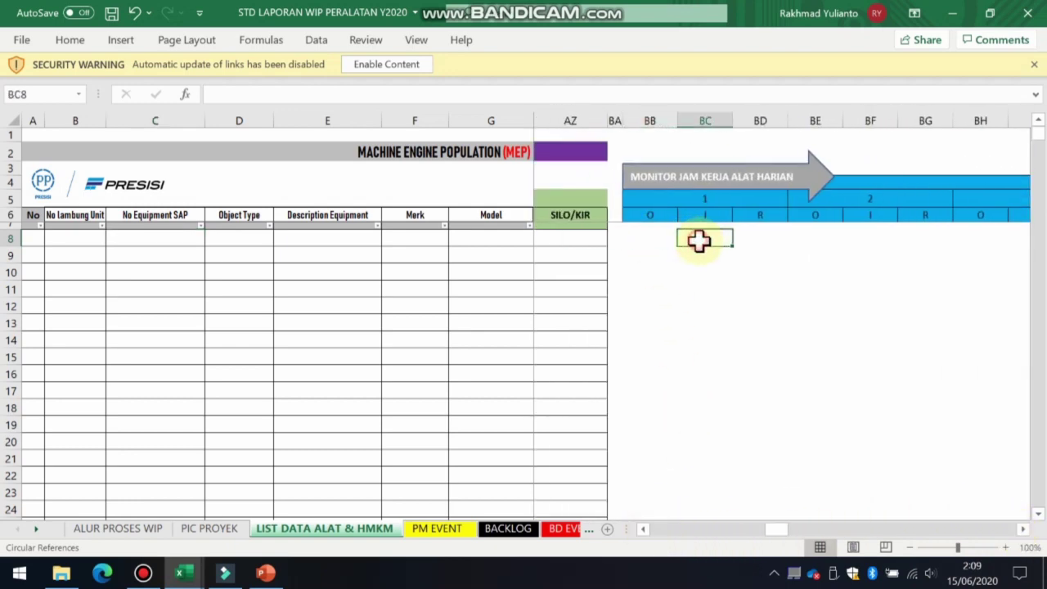
pyautogui.click(768, 238)
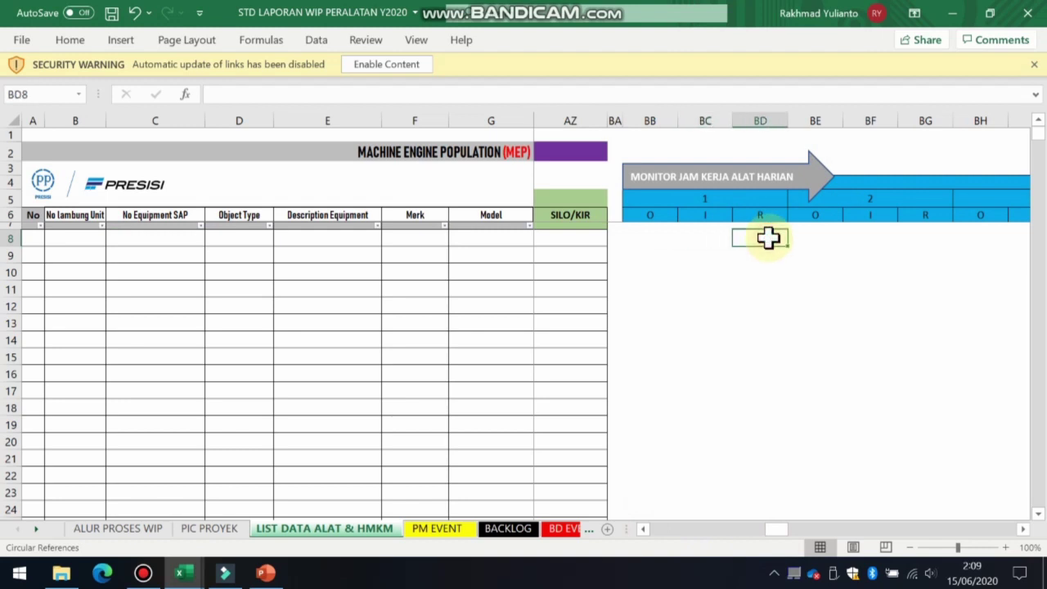
pyautogui.click(725, 200)
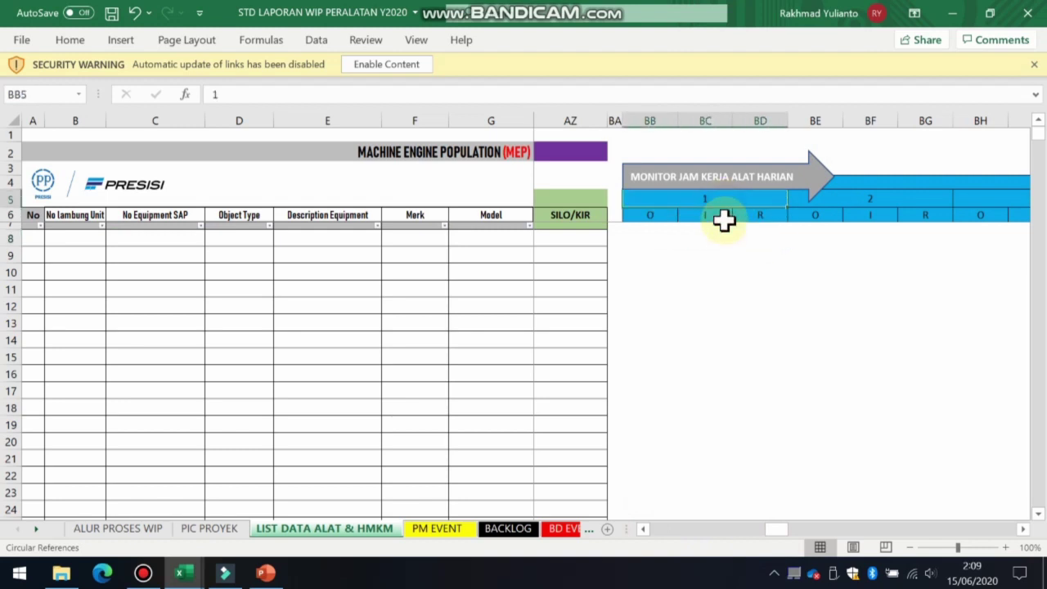
pyautogui.click(822, 201)
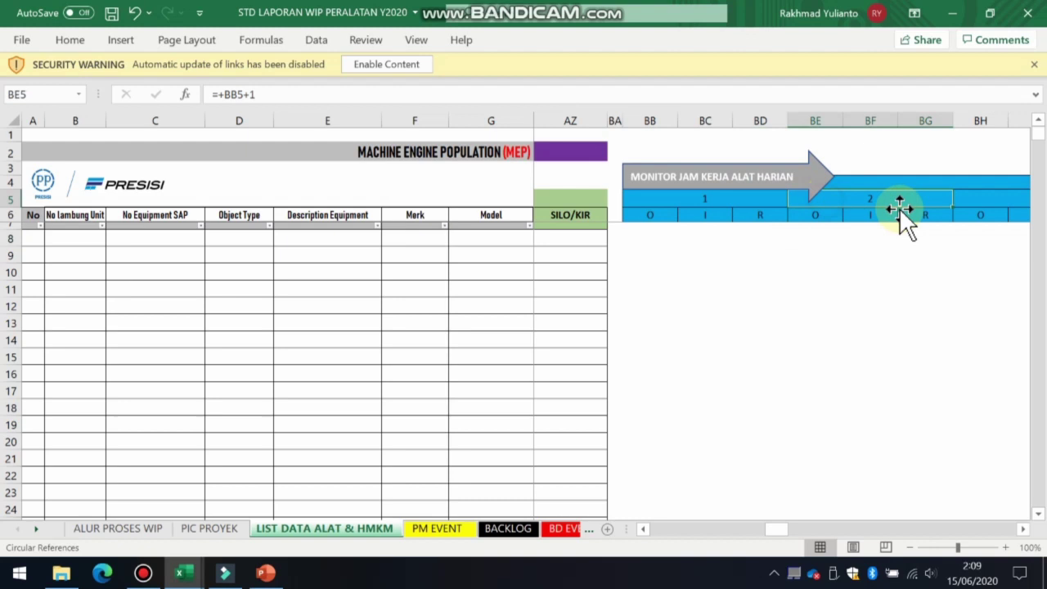
pyautogui.click(965, 201)
# Review the row 8 daily hour cells O, I and R for day 1 and the O cell for day 2
pyautogui.click(652, 237)
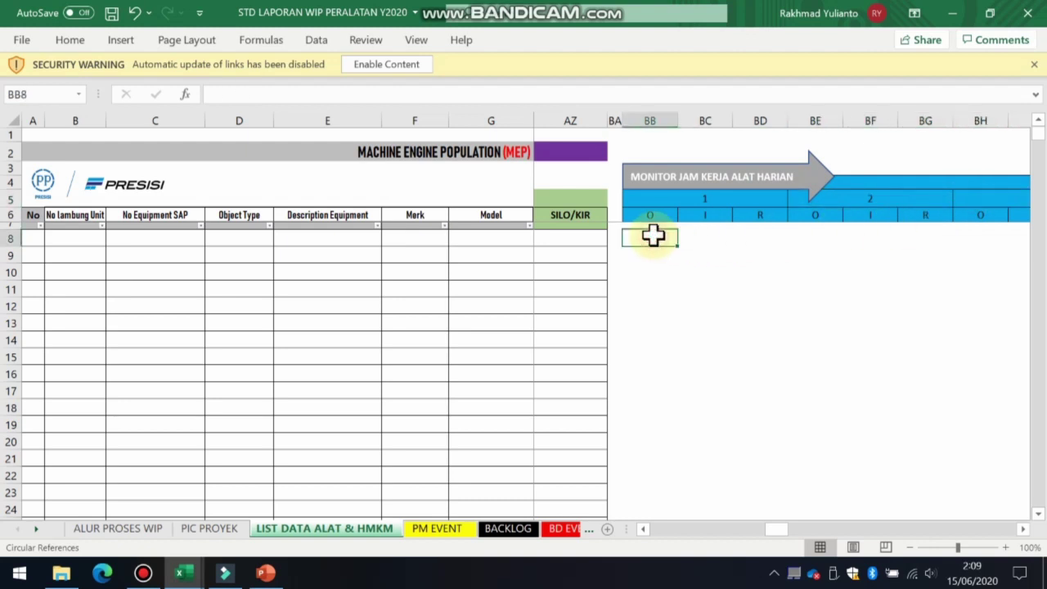
pyautogui.click(704, 237)
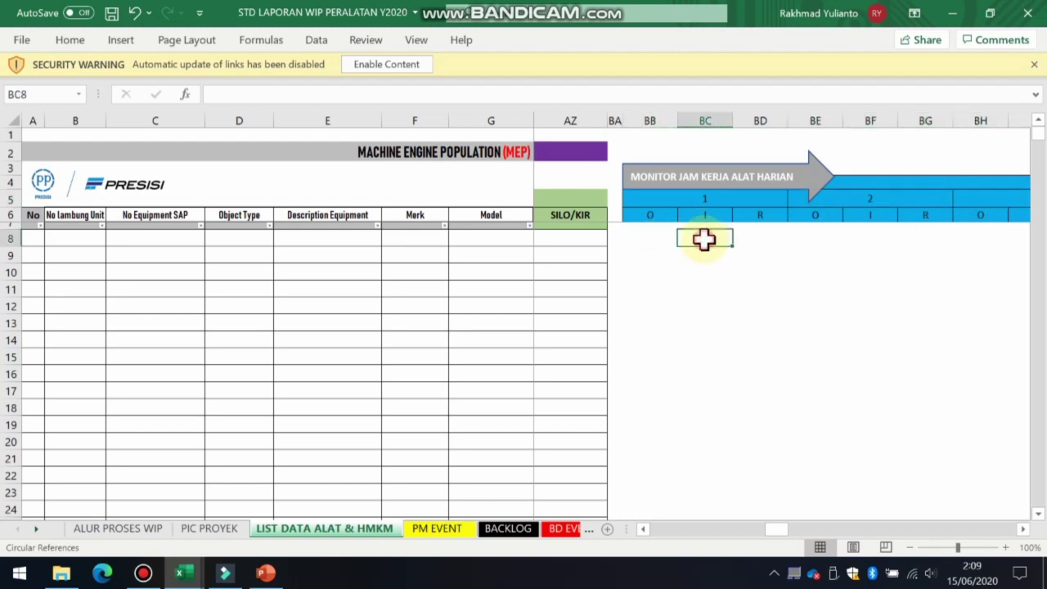
pyautogui.click(750, 238)
pyautogui.moveTo(654, 240); pyautogui.dragTo(758, 244)
pyautogui.click(815, 238)
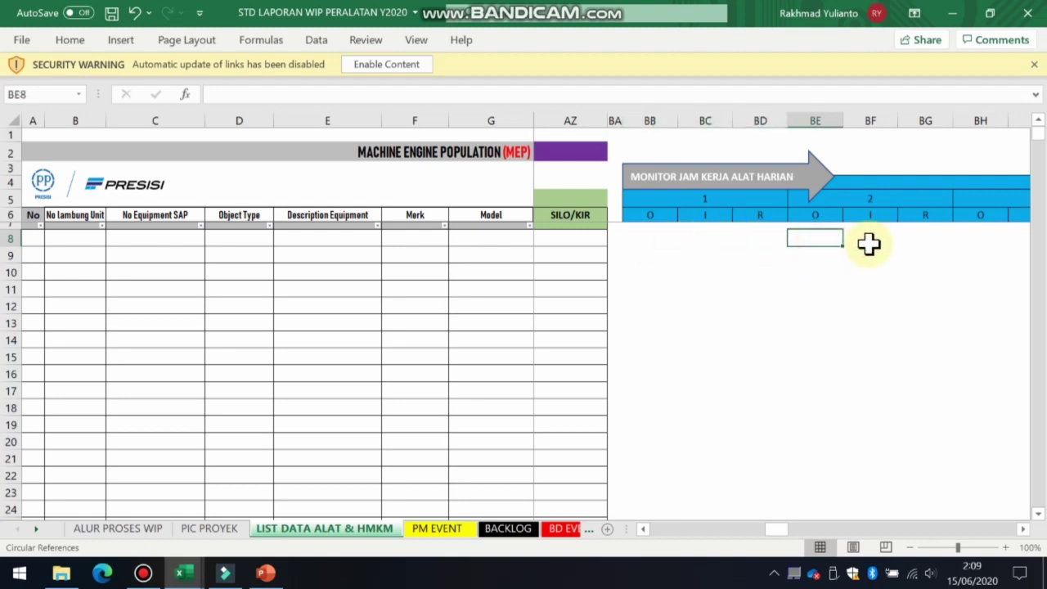
# Examine the daily working-hour columns from day 3 through day 31 to the end of the monitoring section
pyautogui.click(1022, 529)
pyautogui.click(1022, 529)
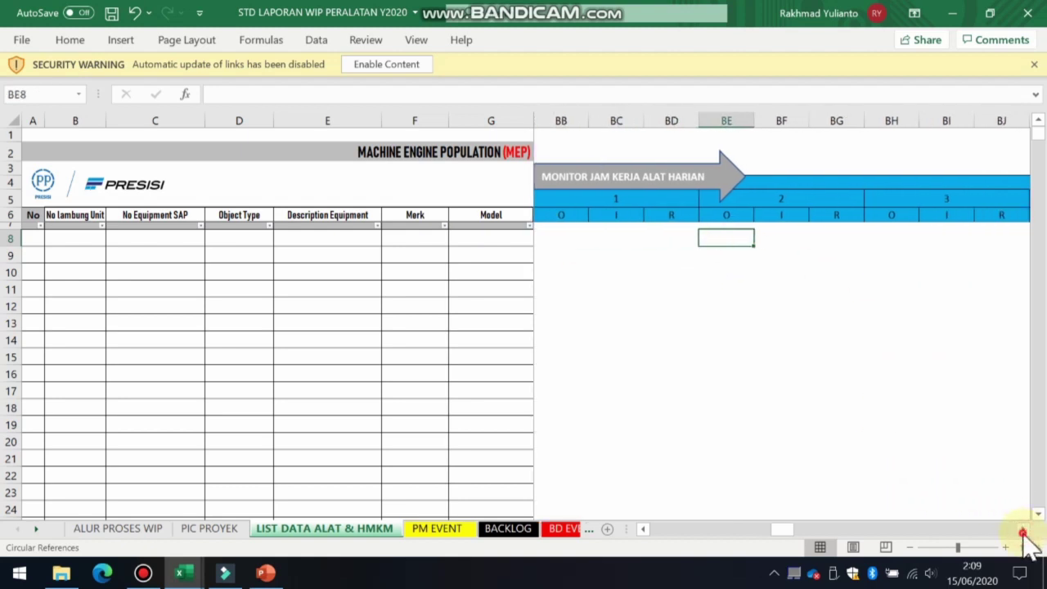
pyautogui.click(1022, 529)
pyautogui.press('Right')
pyautogui.click(859, 250)
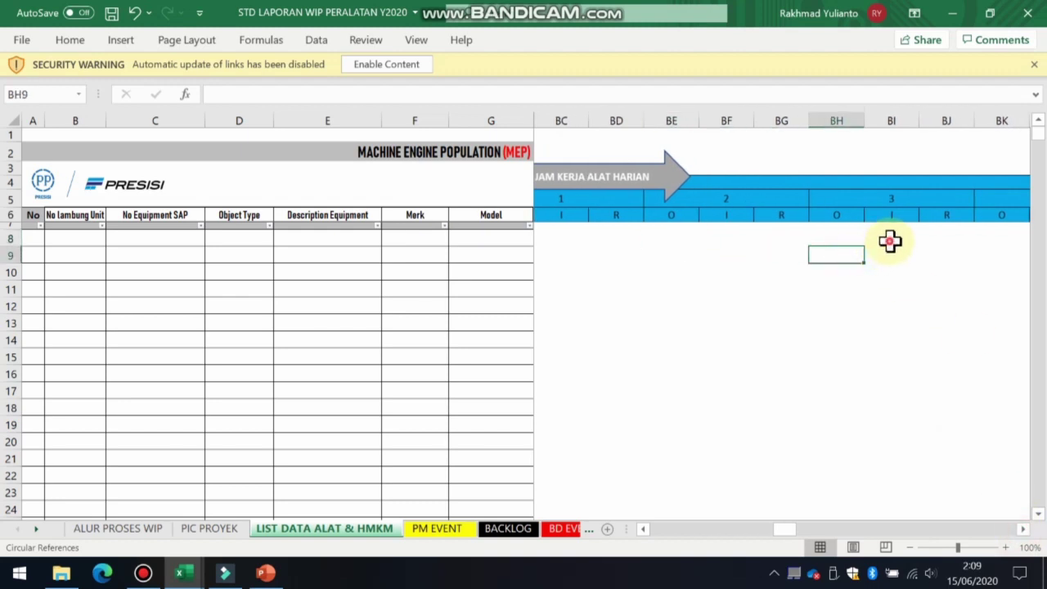
pyautogui.click(889, 239)
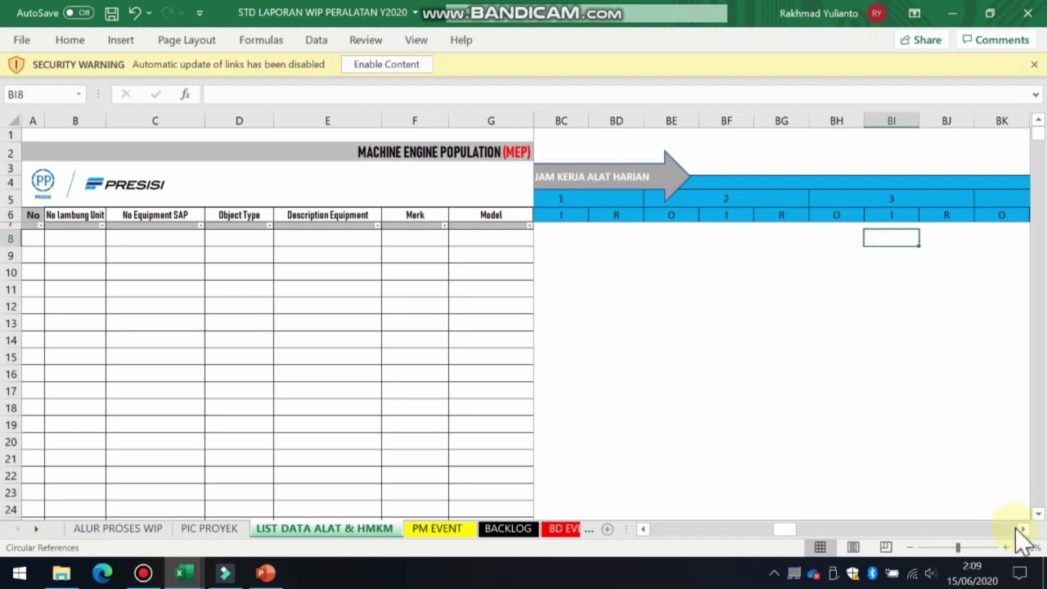
pyautogui.moveTo(1022, 530)
pyautogui.mouseDown()
pyautogui.moveTo(1014, 518)
pyautogui.moveTo(1002, 528)
pyautogui.moveTo(1021, 530)
pyautogui.mouseUp()
pyautogui.click(898, 239)
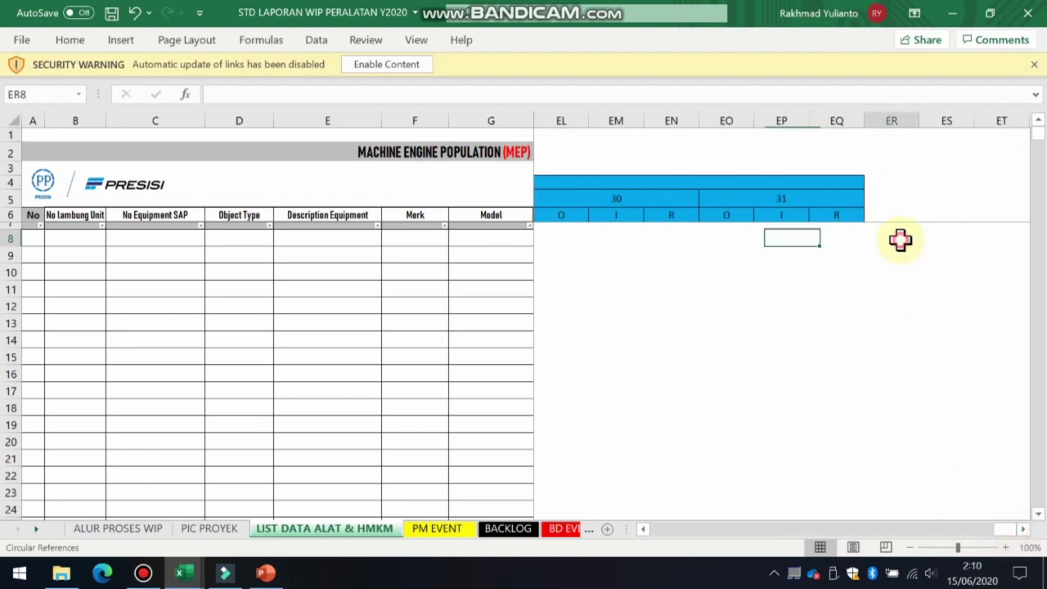
pyautogui.click(667, 530)
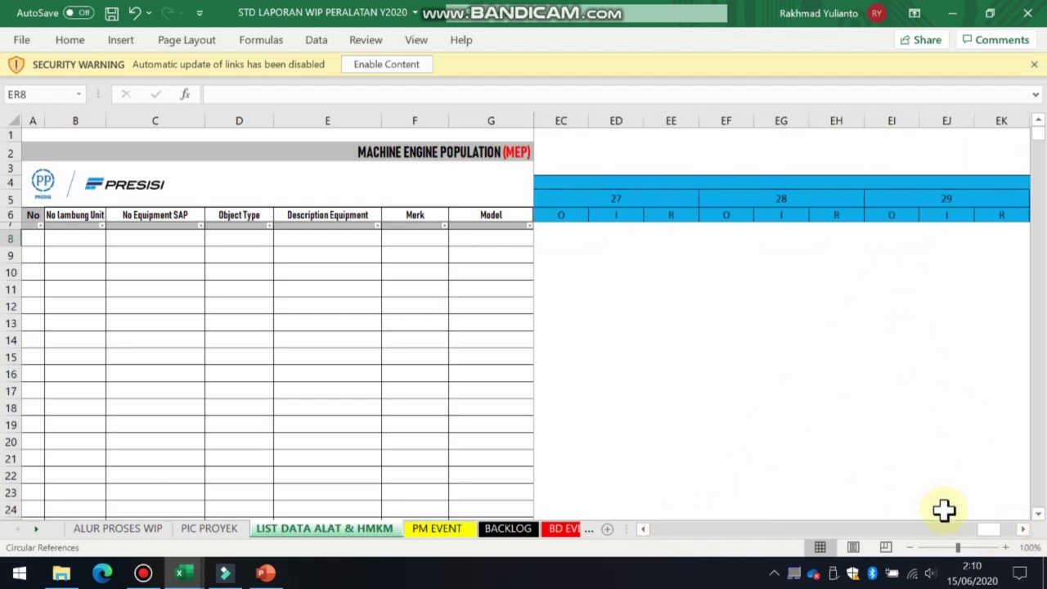
pyautogui.moveTo(1021, 530); pyautogui.dragTo(1016, 533)
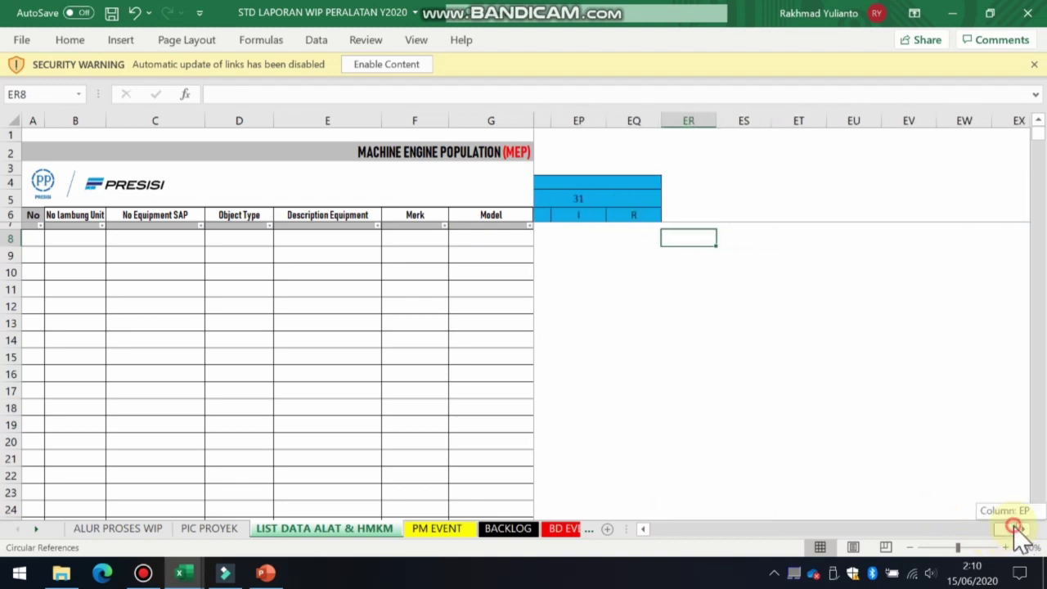
pyautogui.click(681, 241)
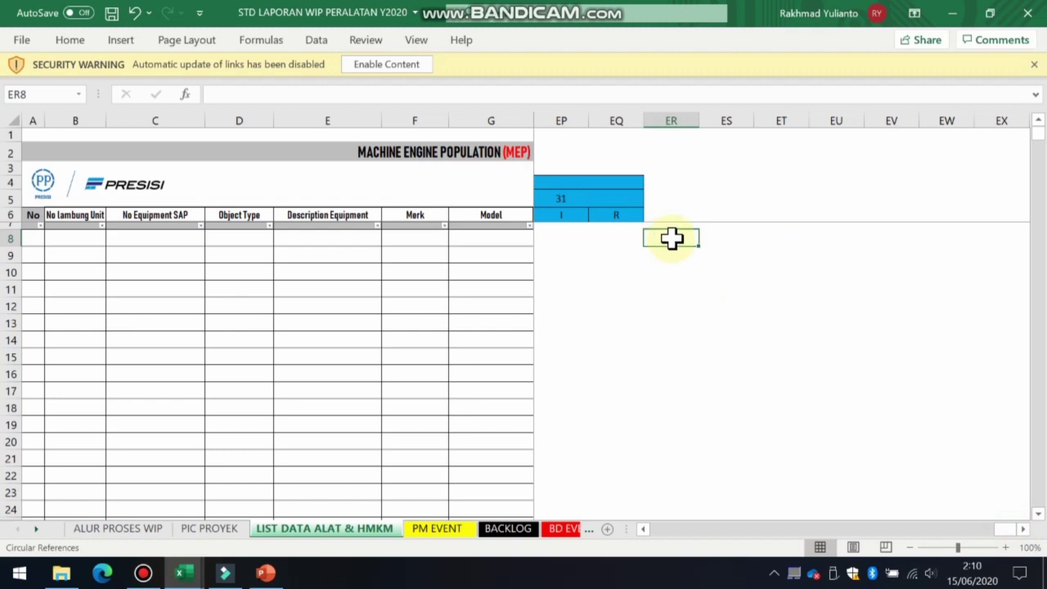
# Inspect the row 8 lookup formulas for operation (W), idle (S) and breakdown (R) hours under UNITS HOURS PARAMETER
pyautogui.moveTo(663, 529)
pyautogui.mouseDown()
pyautogui.moveTo(666, 540)
pyautogui.moveTo(646, 537)
pyautogui.mouseUp()
pyautogui.click(649, 531)
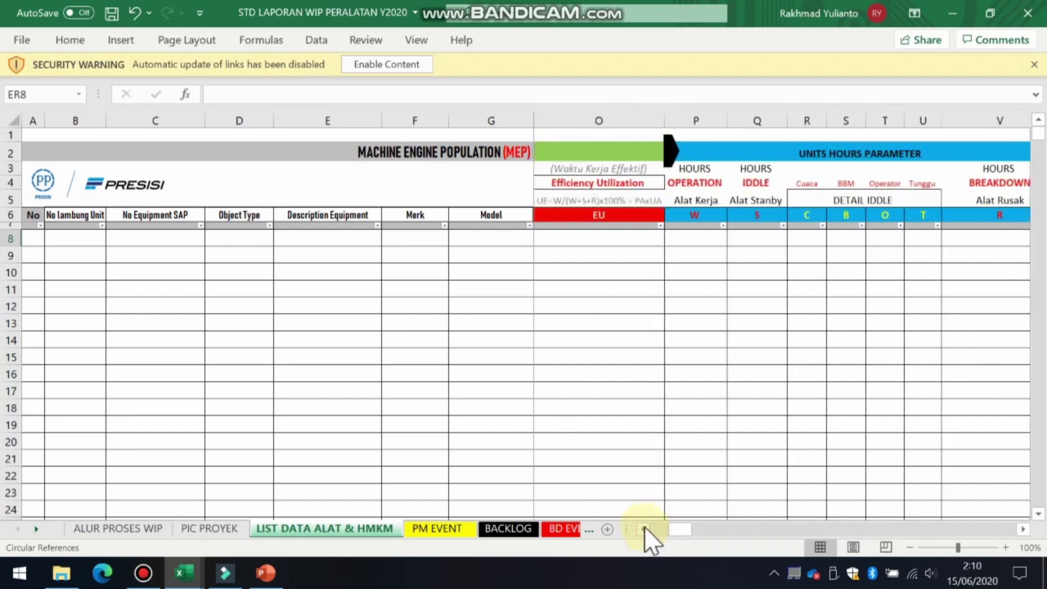
pyautogui.click(696, 237)
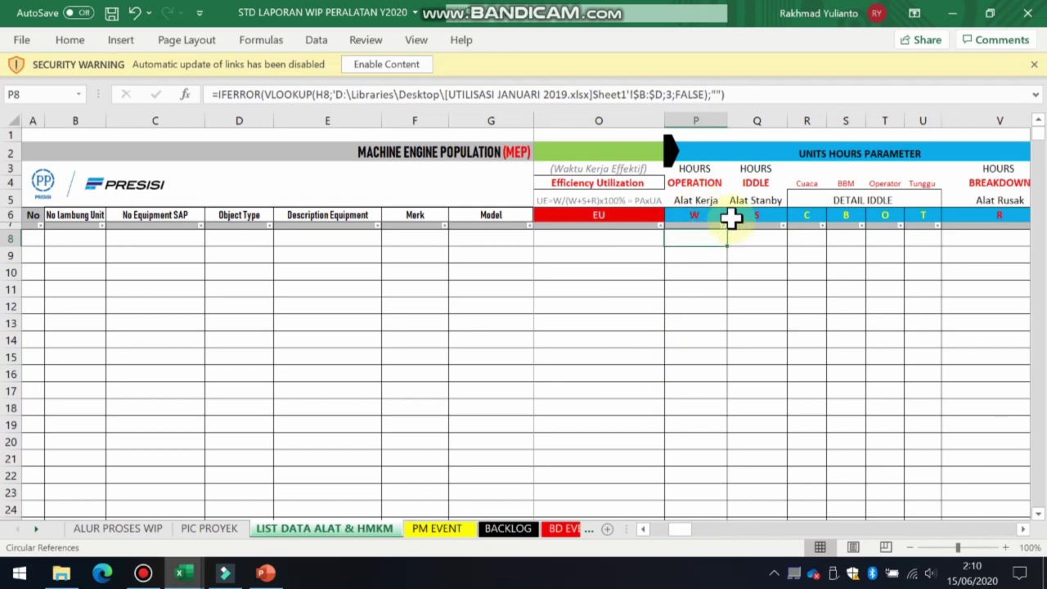
pyautogui.click(753, 237)
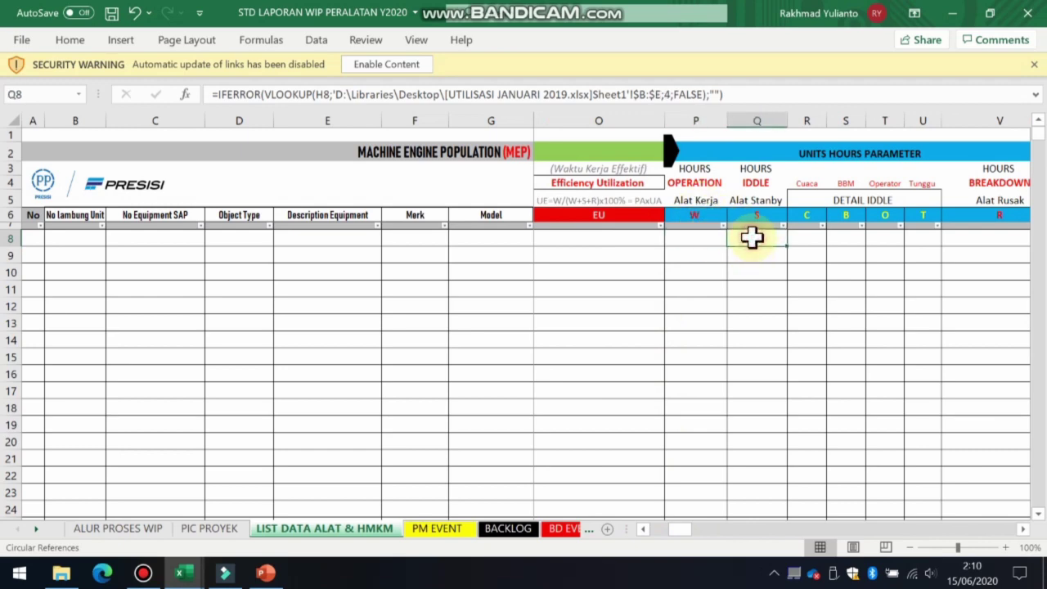
pyautogui.click(969, 238)
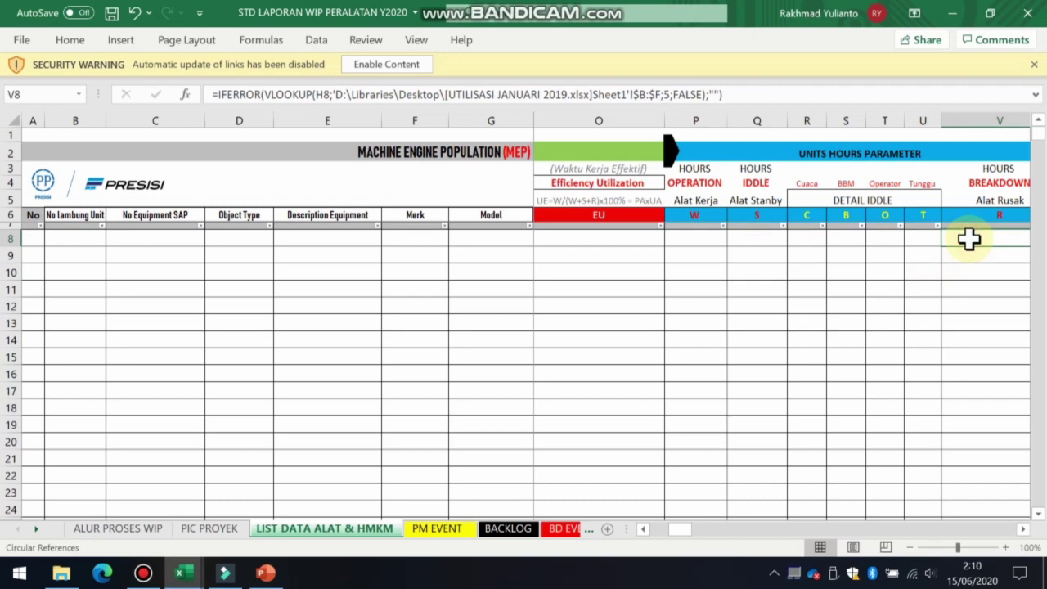
pyautogui.click(705, 237)
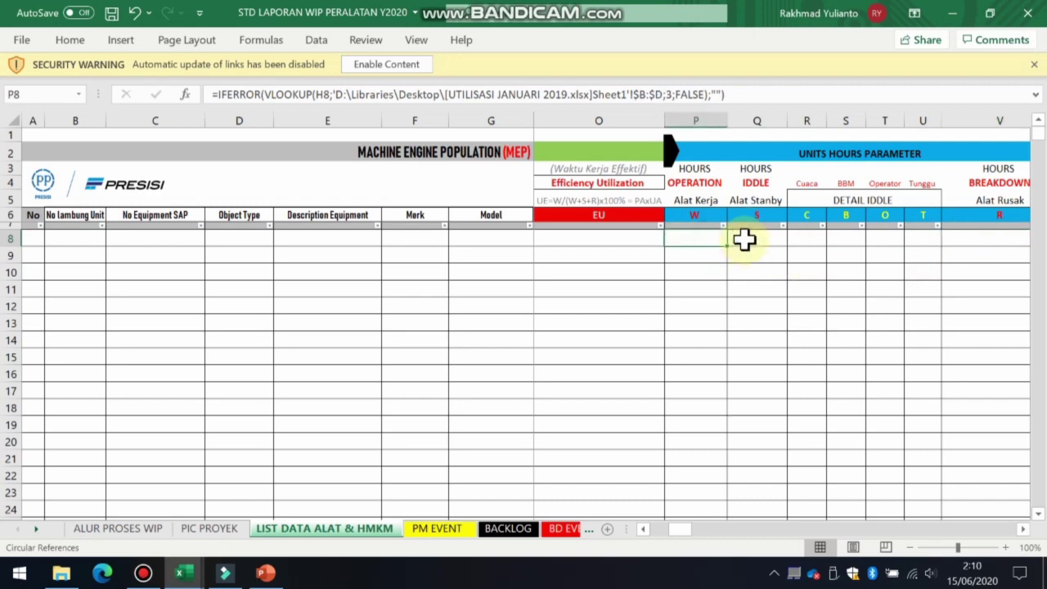
pyautogui.click(744, 238)
pyautogui.click(710, 237)
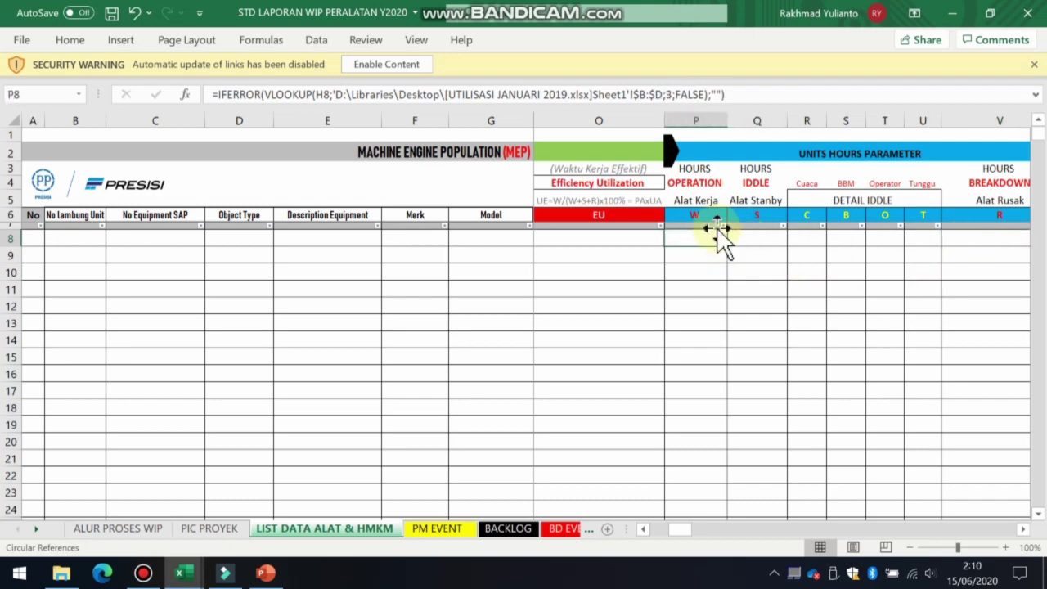
# Inspect the MA, PA, UA and EU formulas in L8 to O8 under STATUS PERFORMANCE UNITS
pyautogui.click(642, 530)
pyautogui.click(643, 529)
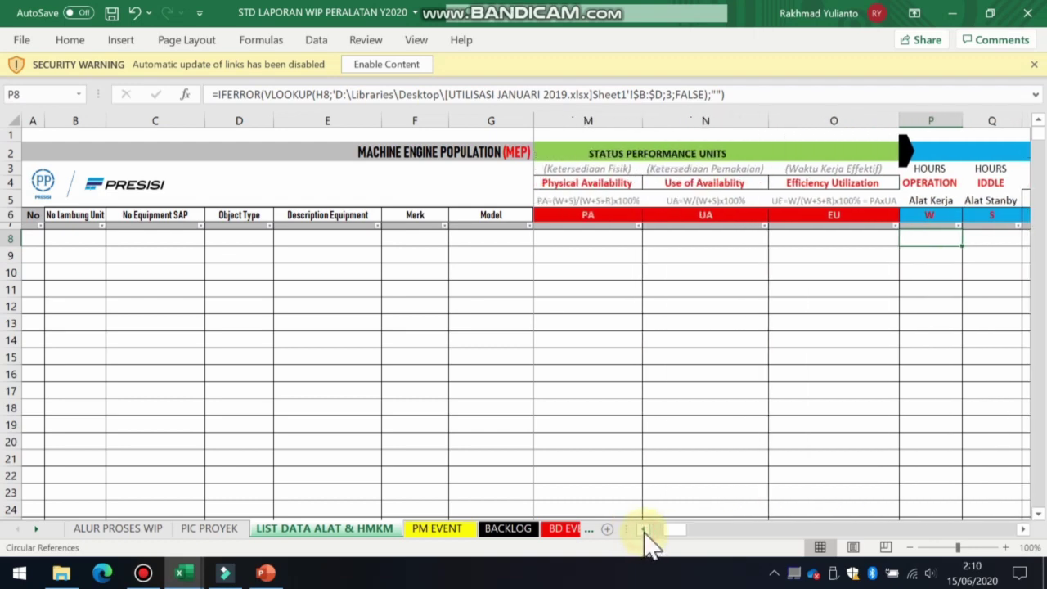
pyautogui.click(643, 529)
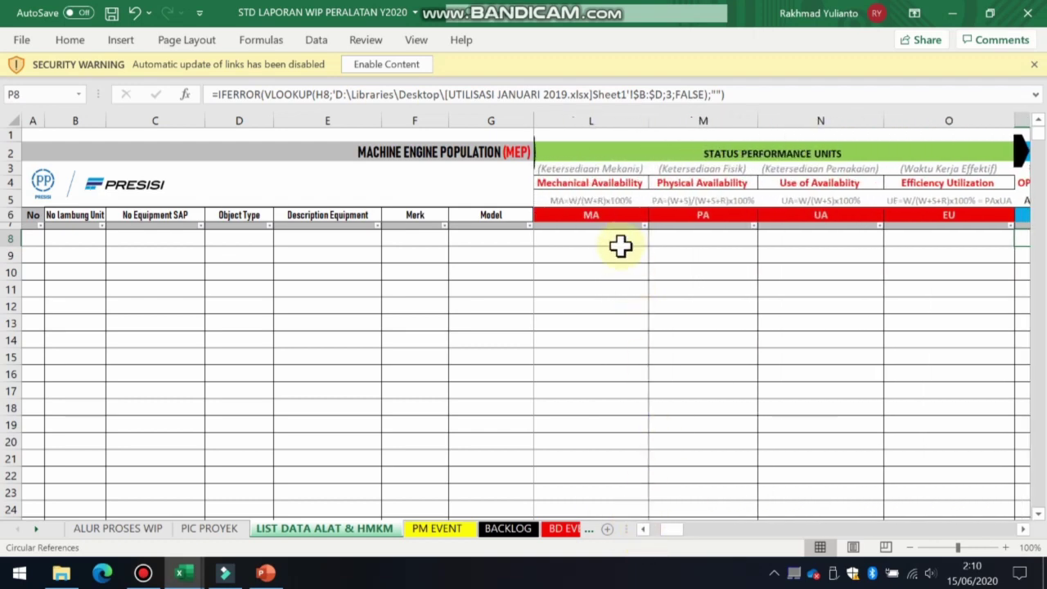
pyautogui.click(771, 154)
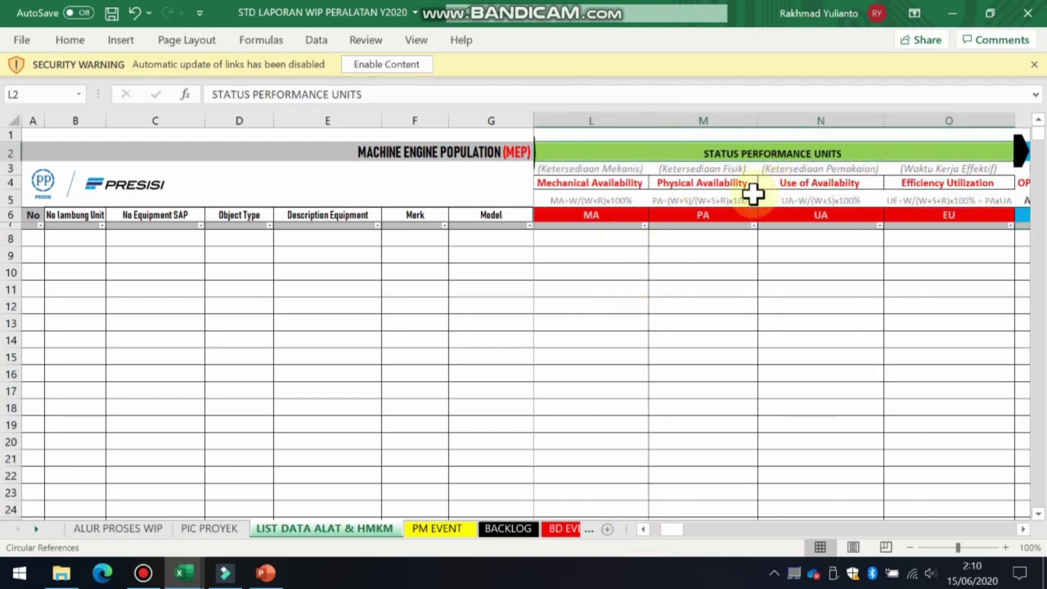
pyautogui.click(618, 237)
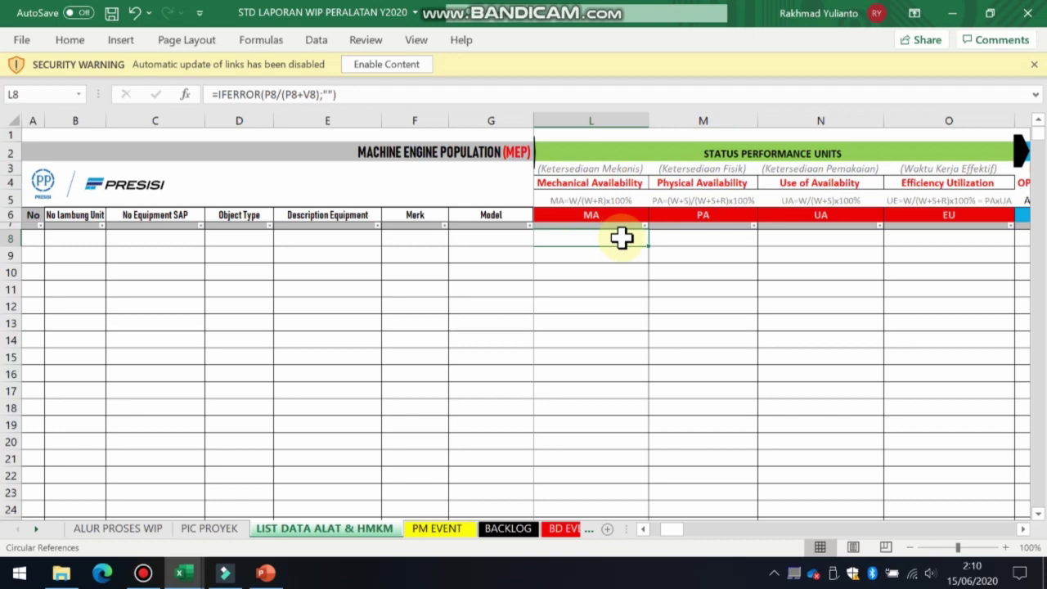
pyautogui.click(665, 233)
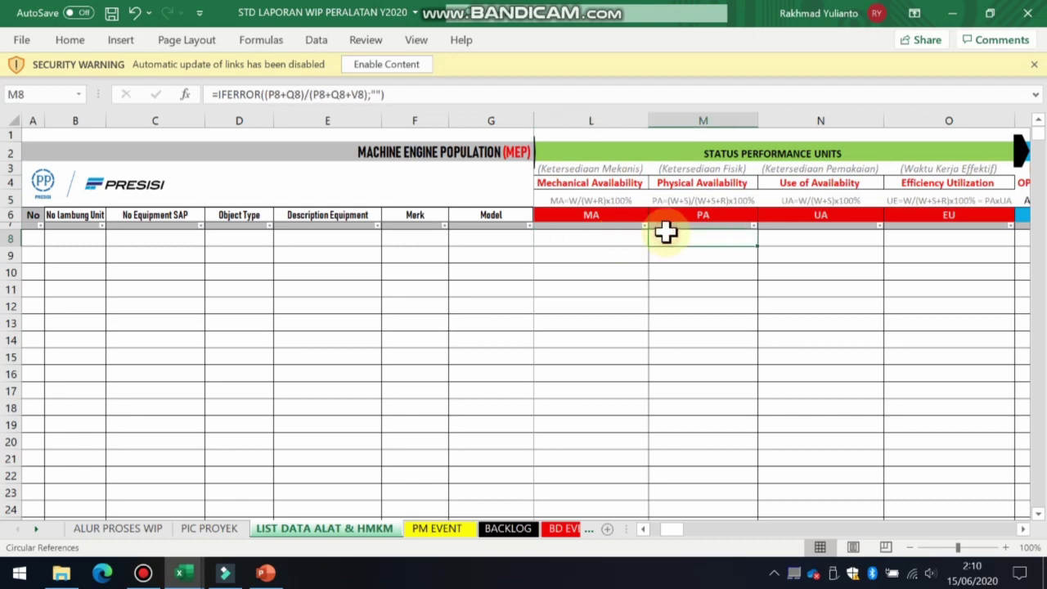
pyautogui.click(779, 235)
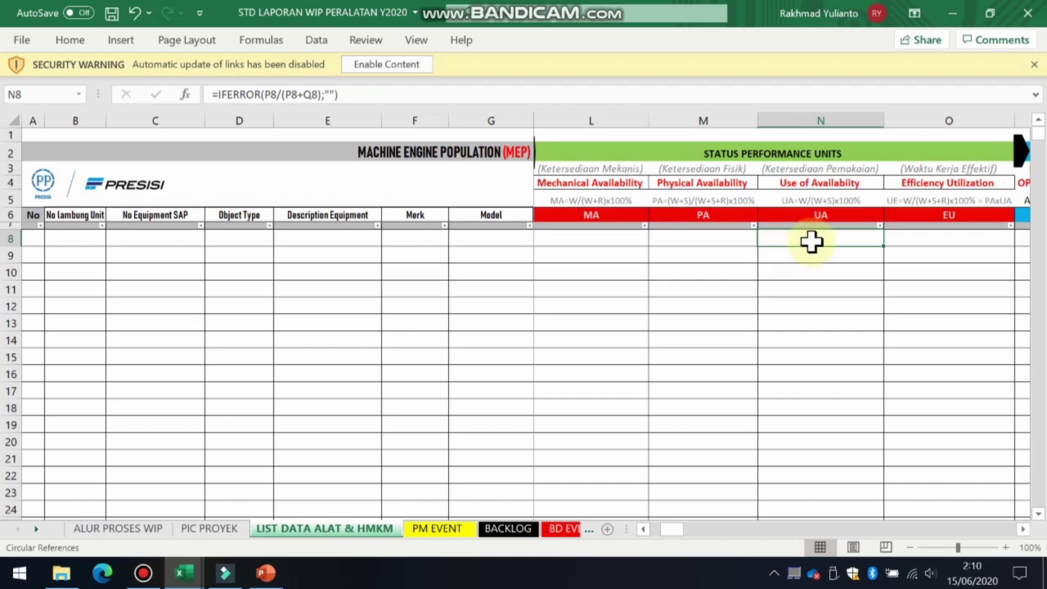
pyautogui.click(920, 237)
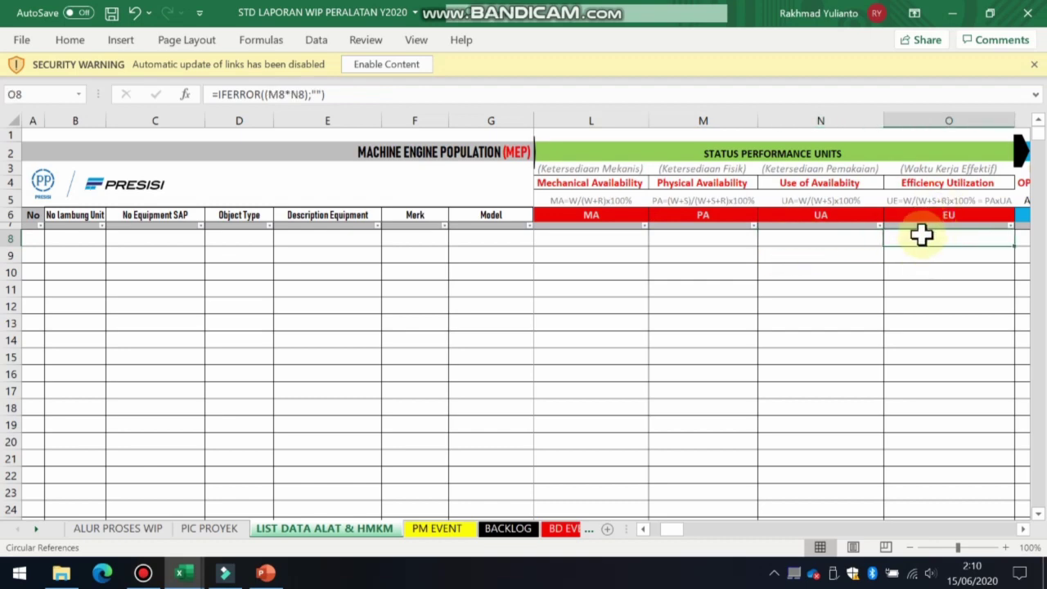
pyautogui.click(605, 236)
pyautogui.moveTo(605, 237); pyautogui.dragTo(879, 242)
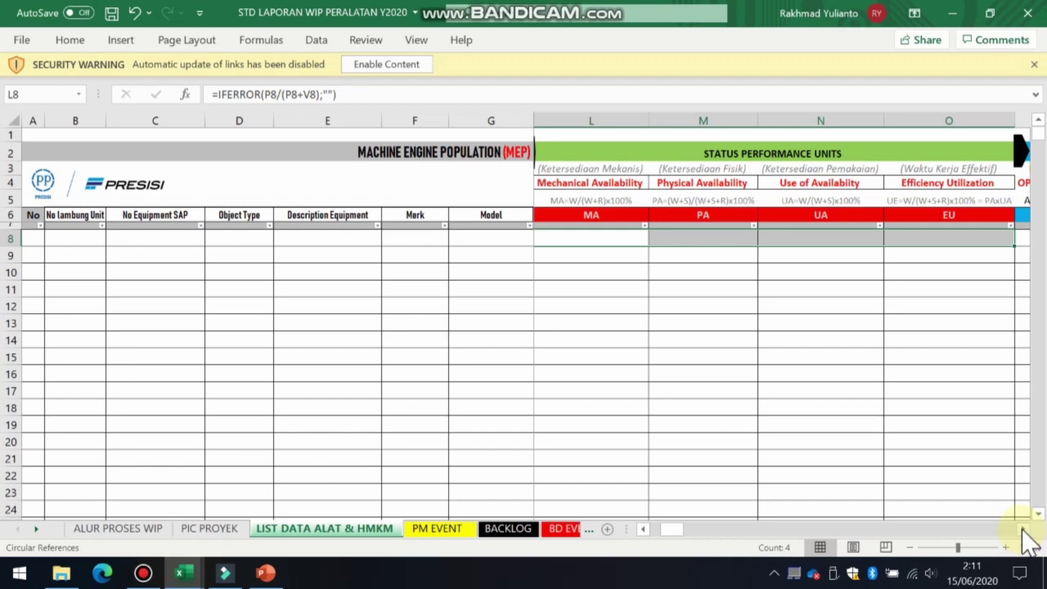
pyautogui.click(1022, 529)
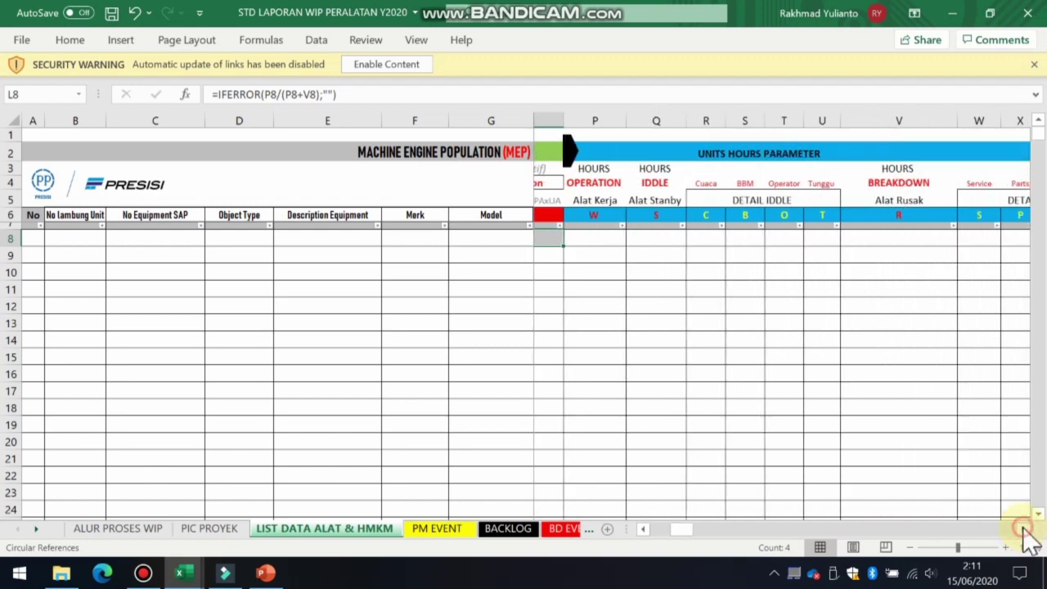
# Review the Received, End Warranty, Insurance and Plan PM fields in row 8, beyond the UNITS HOURS PARAMETER section
pyautogui.click(1023, 529)
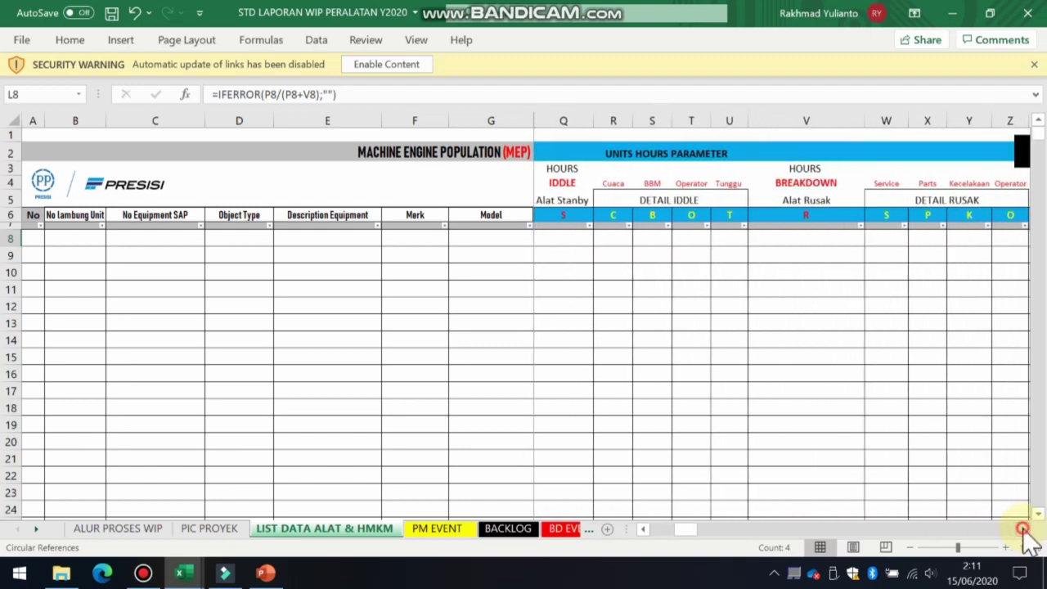
pyautogui.click(1023, 529)
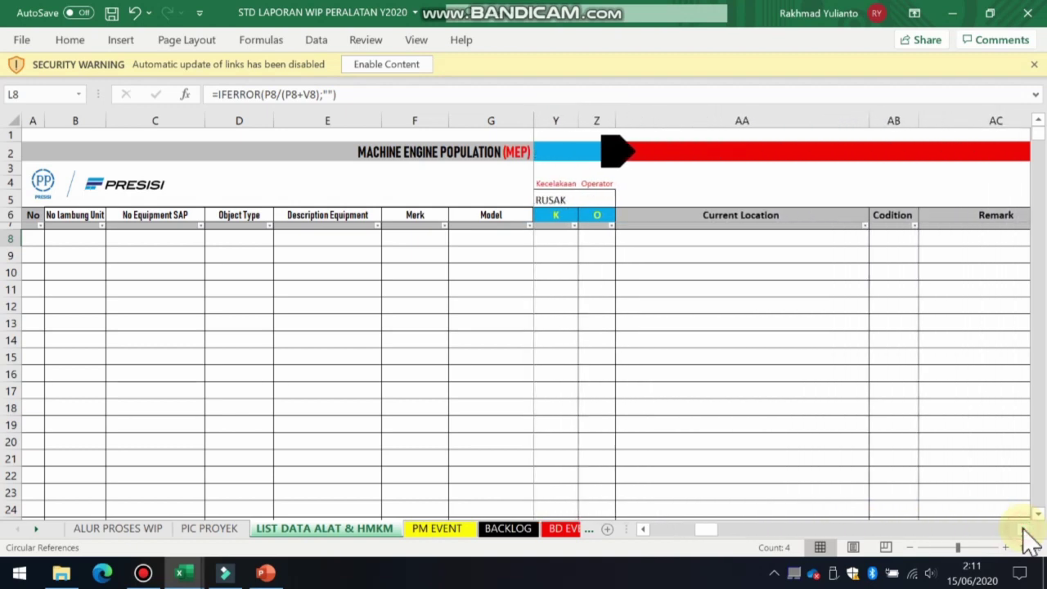
pyautogui.click(1022, 529)
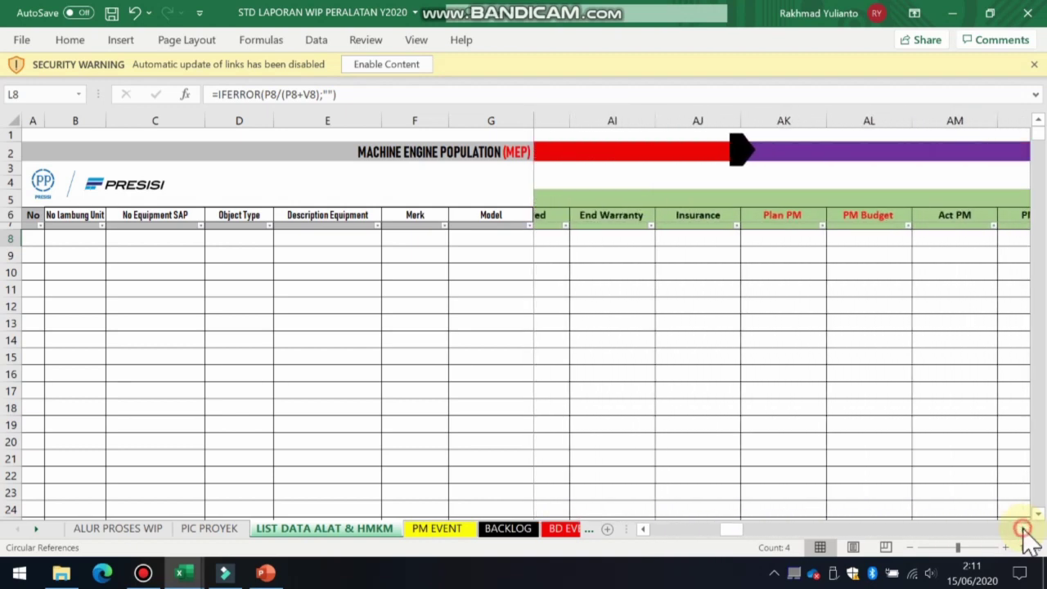
pyautogui.click(1022, 529)
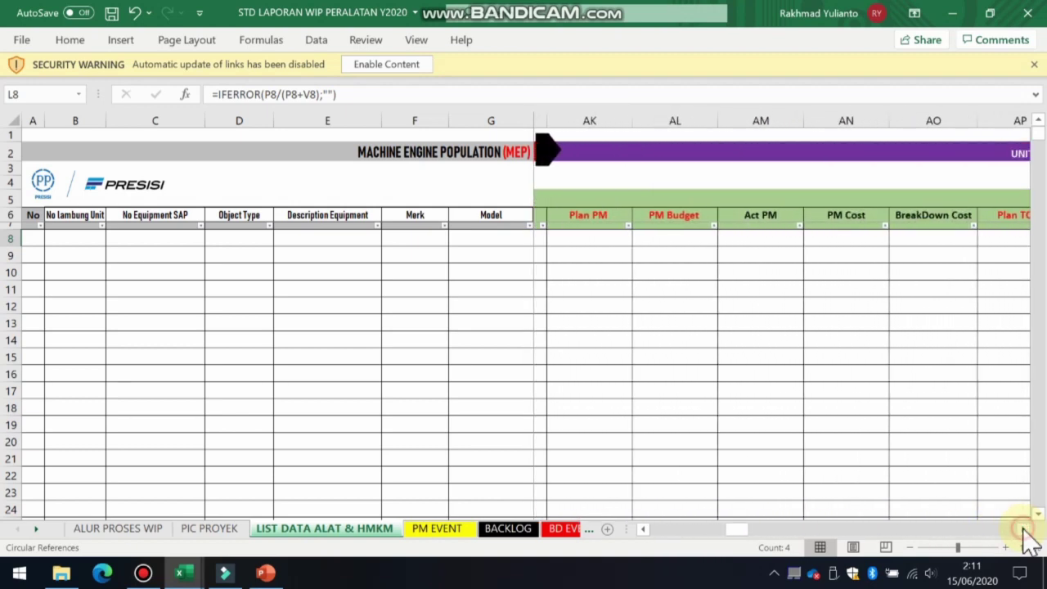
pyautogui.click(642, 528)
pyautogui.click(734, 242)
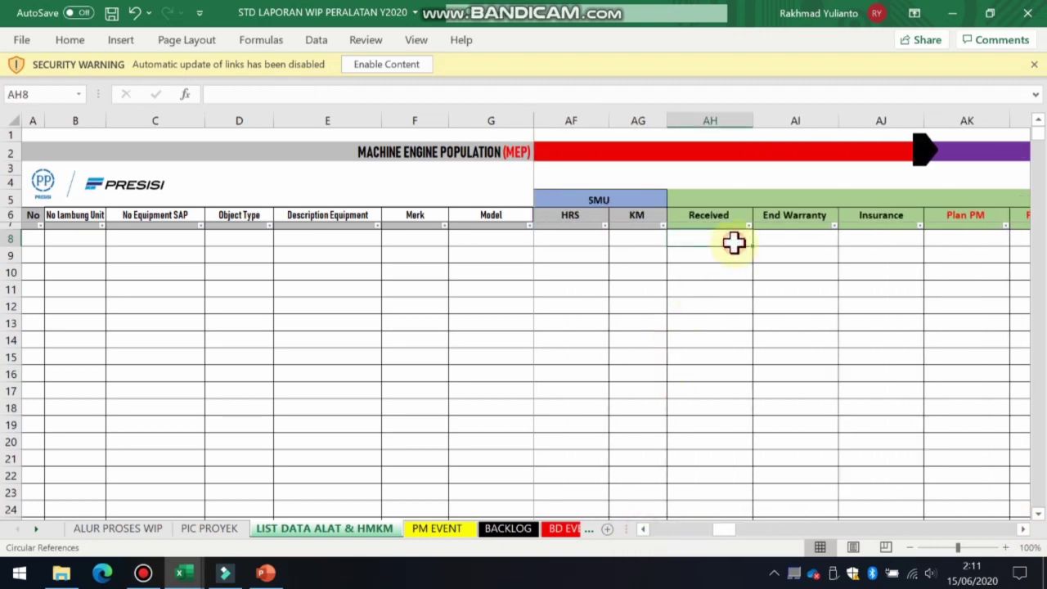
pyautogui.click(790, 243)
pyautogui.click(854, 242)
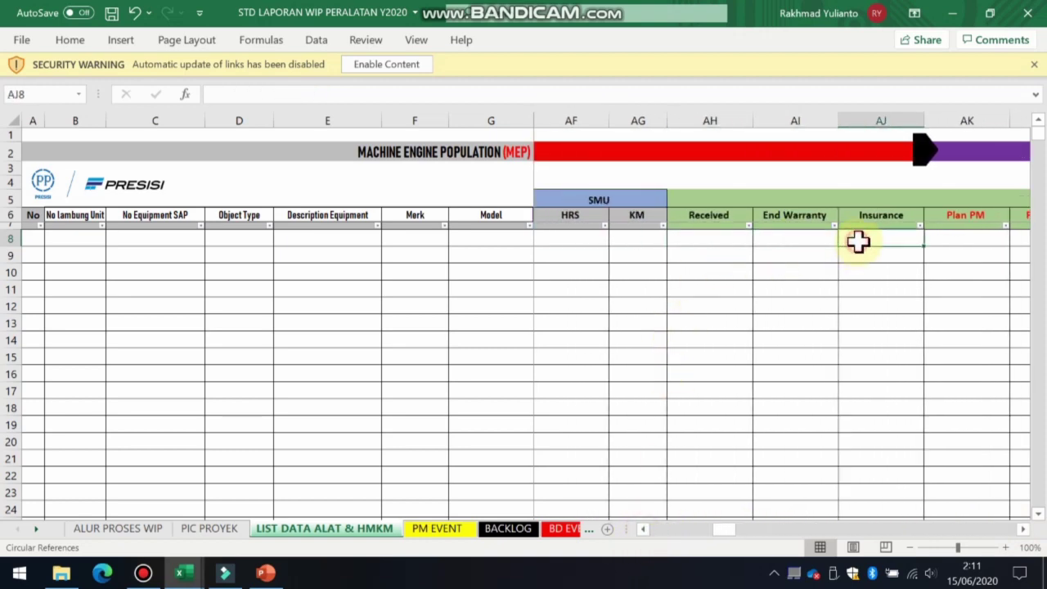
pyautogui.click(949, 237)
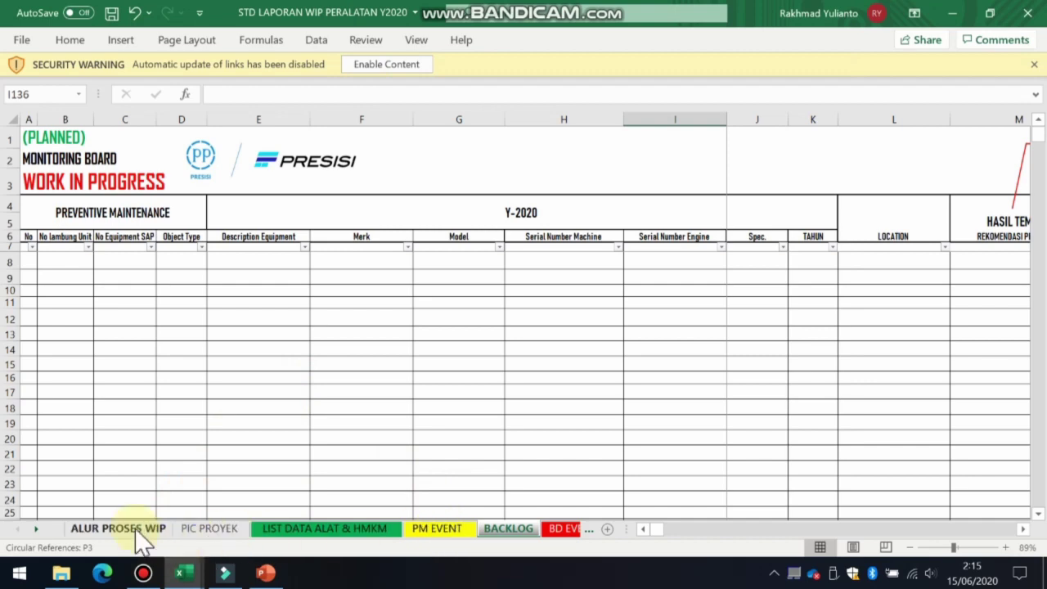
# Compare the PM EVENT and BACKLOG sheets, and review BACKLOG's row 9 equipment fields from No to LOCATION
pyautogui.click(427, 530)
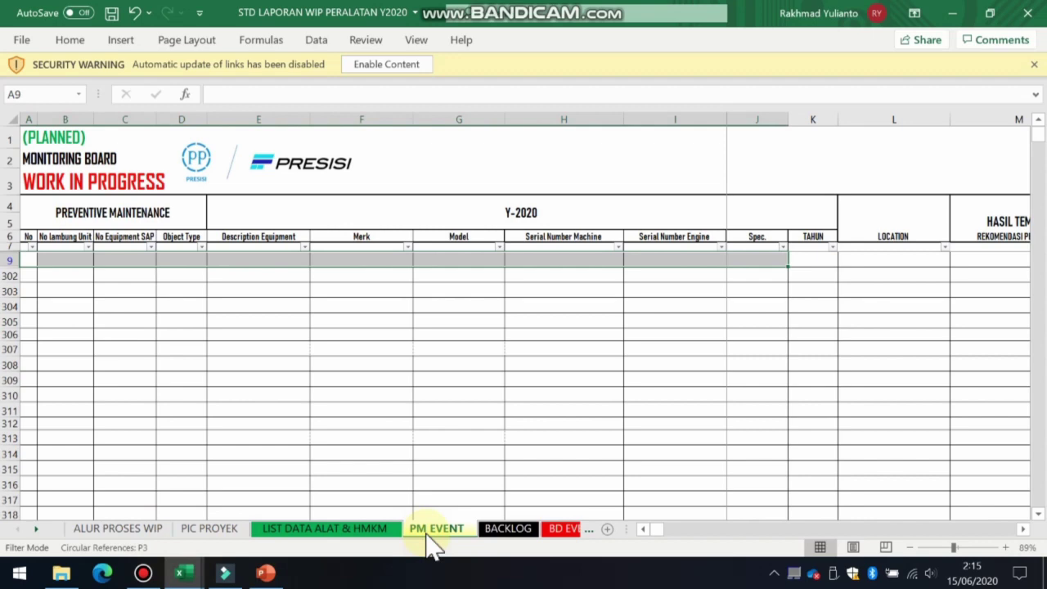
pyautogui.click(514, 529)
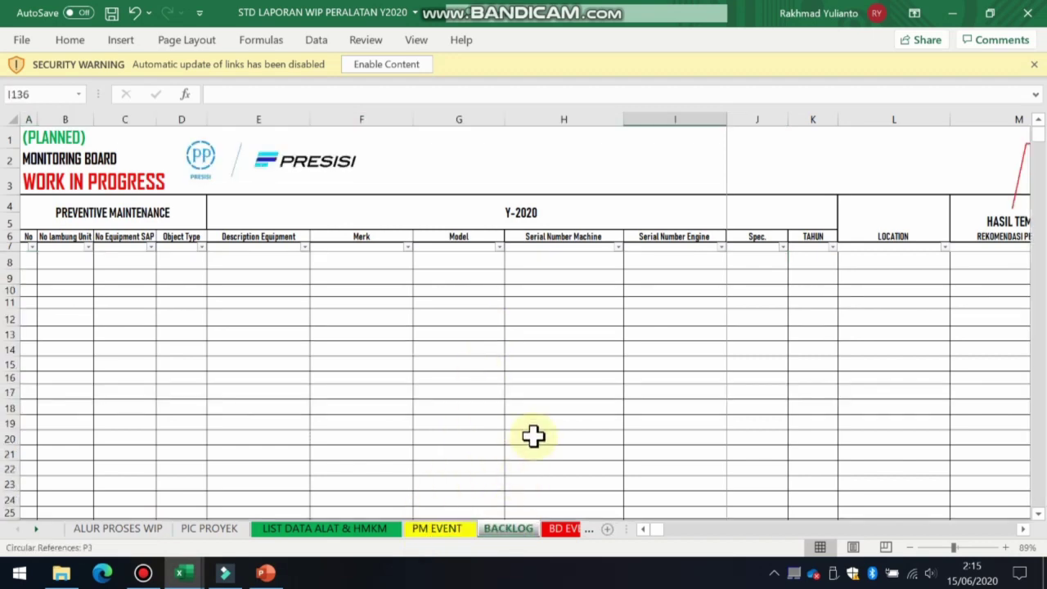
pyautogui.click(586, 274)
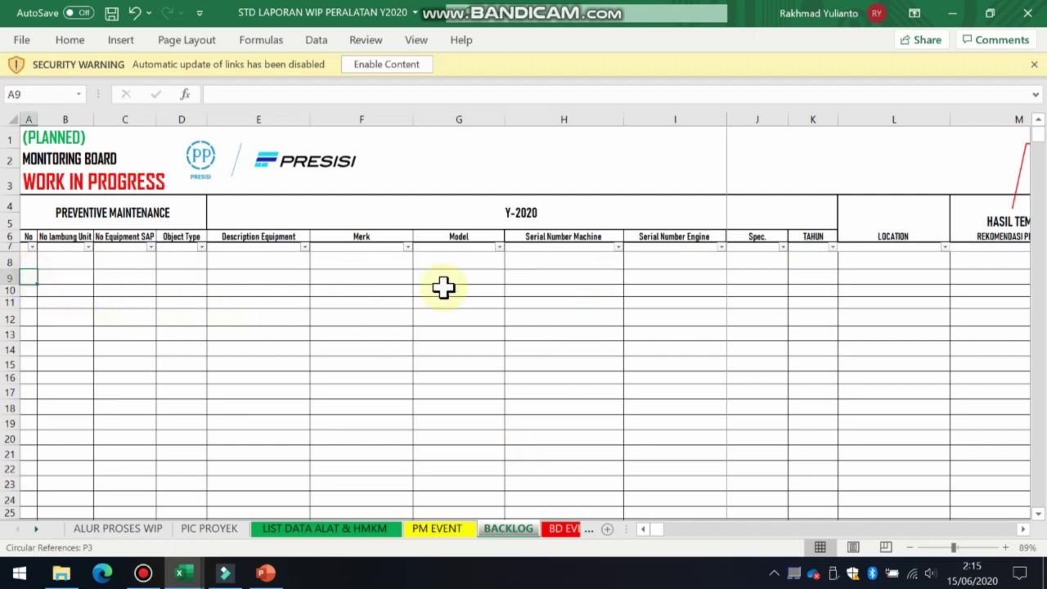
pyautogui.click(862, 281)
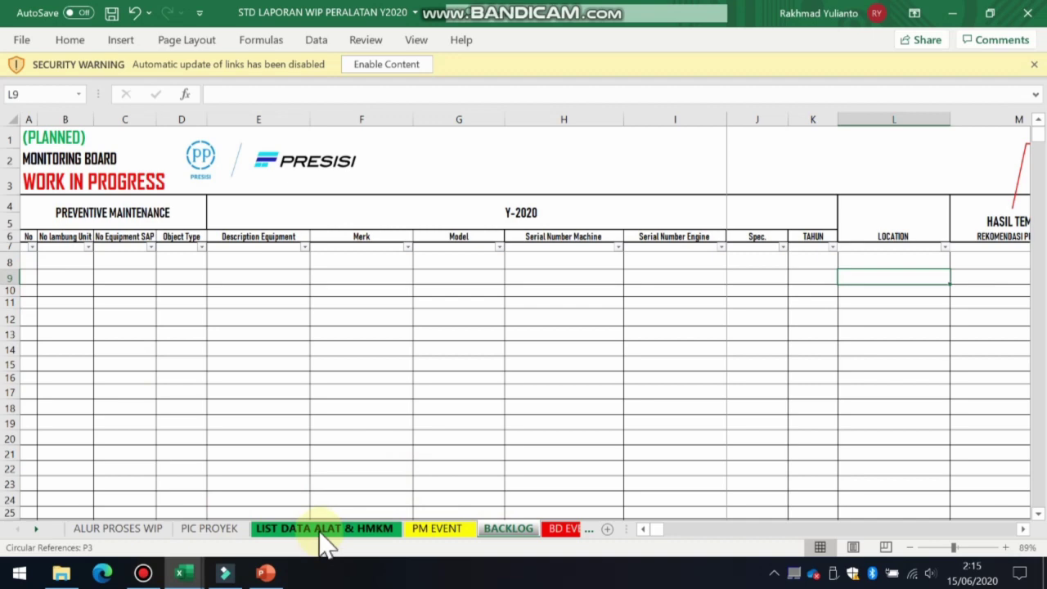
pyautogui.click(373, 530)
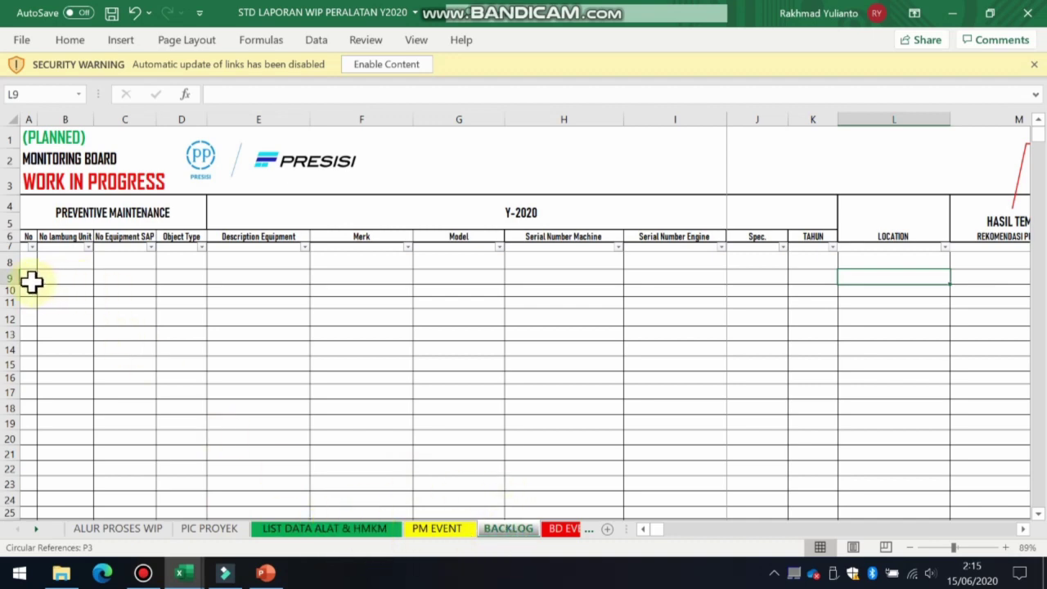
pyautogui.moveTo(32, 278); pyautogui.dragTo(881, 281)
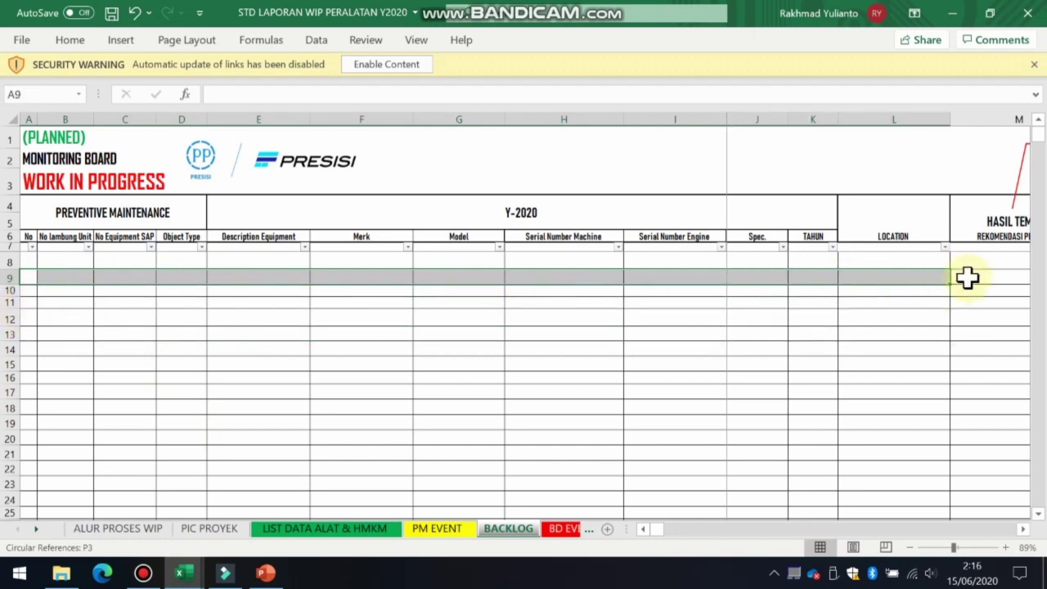
# Examine the HASIL TEMUAN column on BACKLOG, including its note on entering findings and its filter options
pyautogui.click(1022, 529)
pyautogui.click(1022, 529)
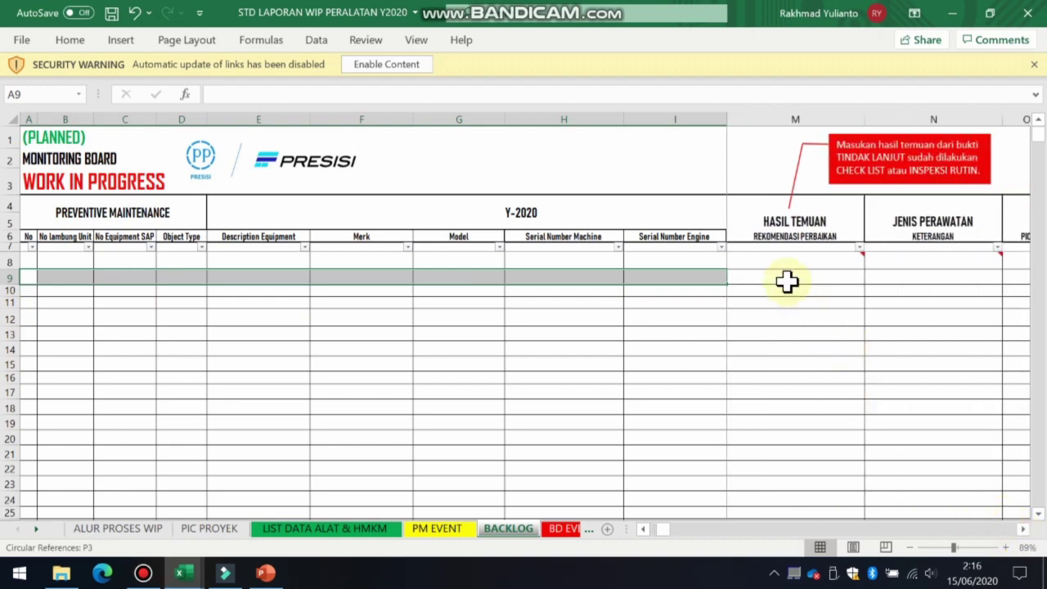
pyautogui.moveTo(798, 260)
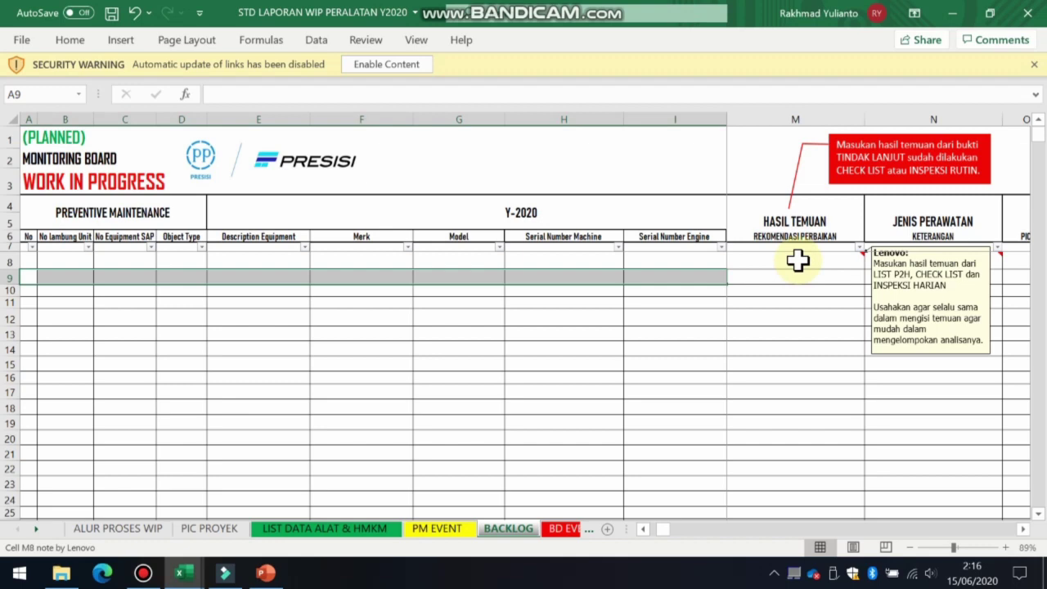
pyautogui.click(859, 247)
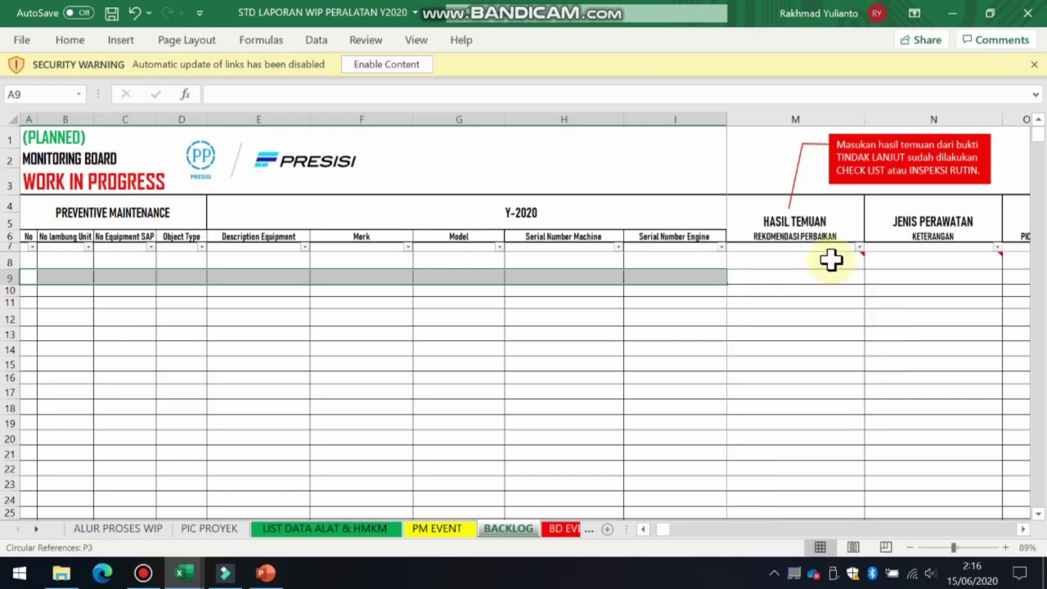
pyautogui.moveTo(831, 259)
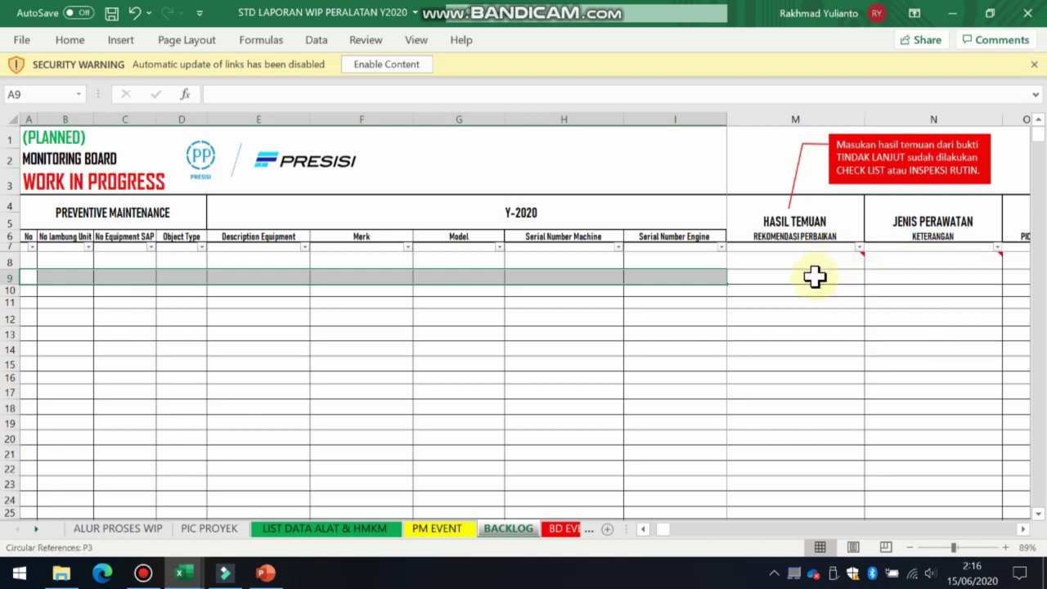
pyautogui.click(818, 277)
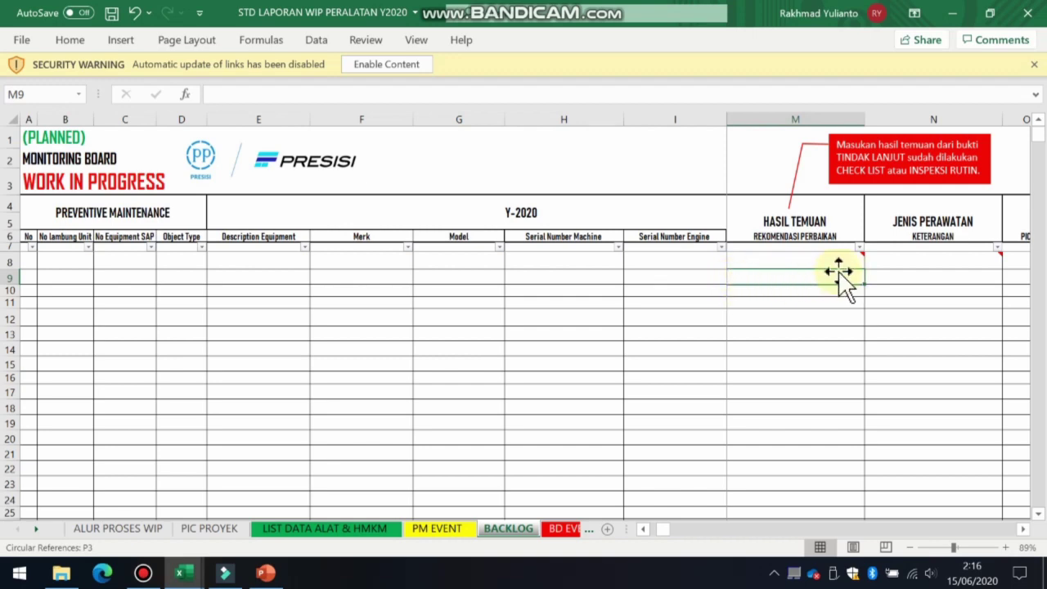
pyautogui.click(741, 288)
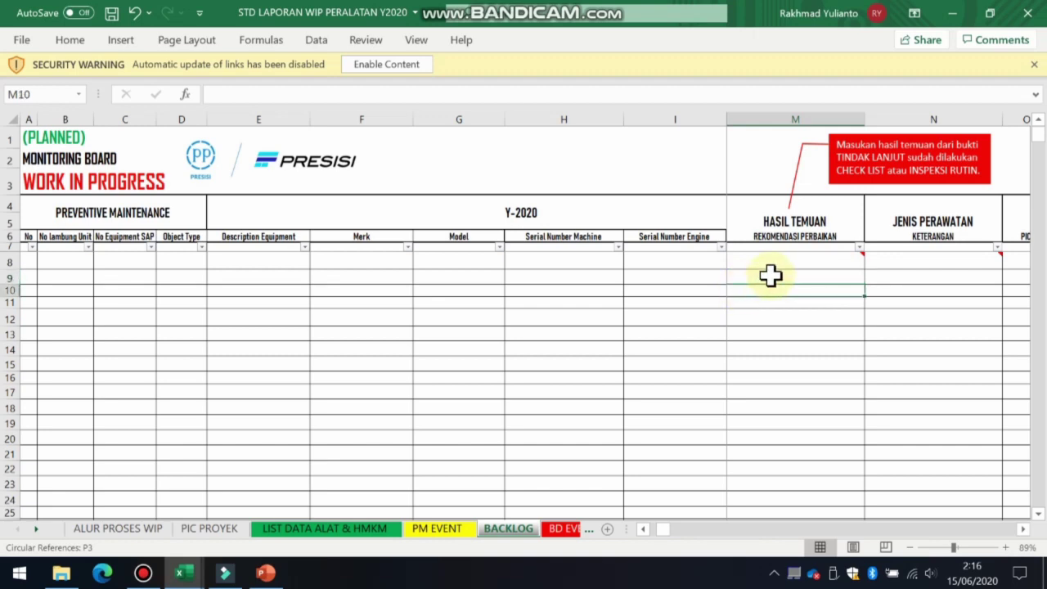
pyautogui.click(771, 276)
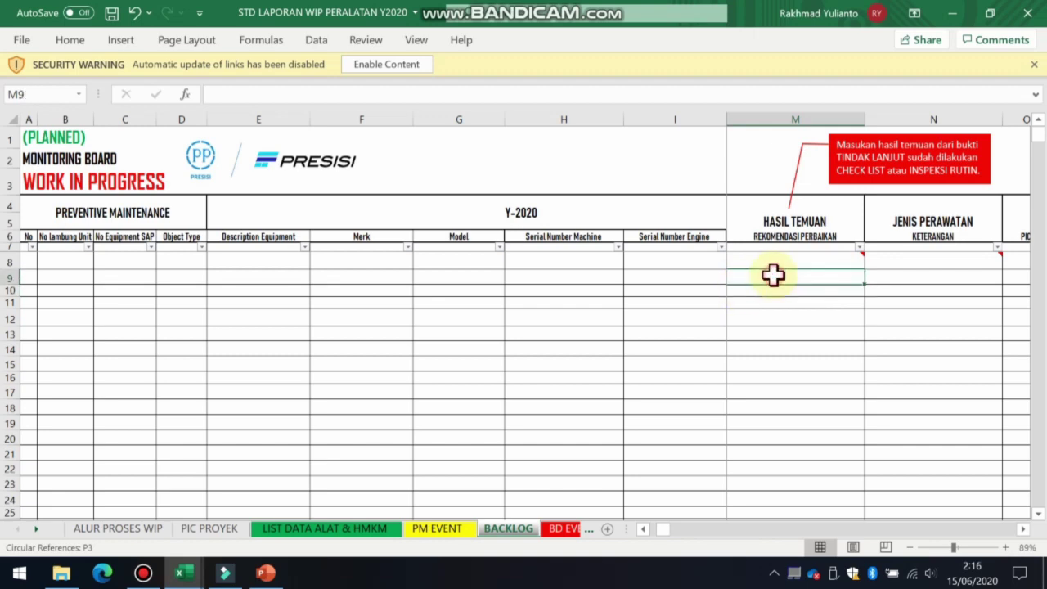
pyautogui.click(858, 249)
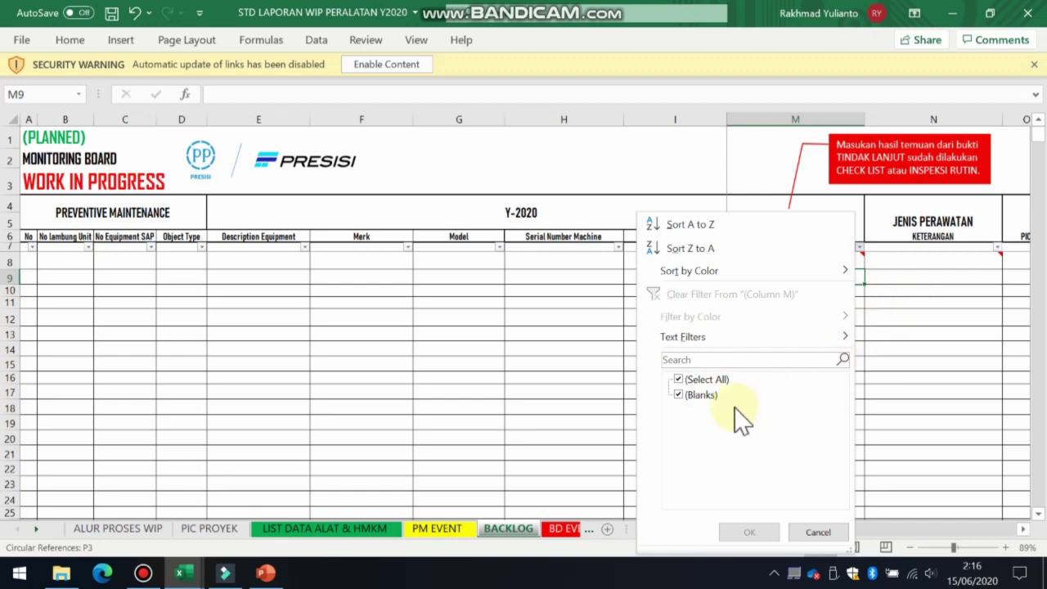
pyautogui.click(903, 377)
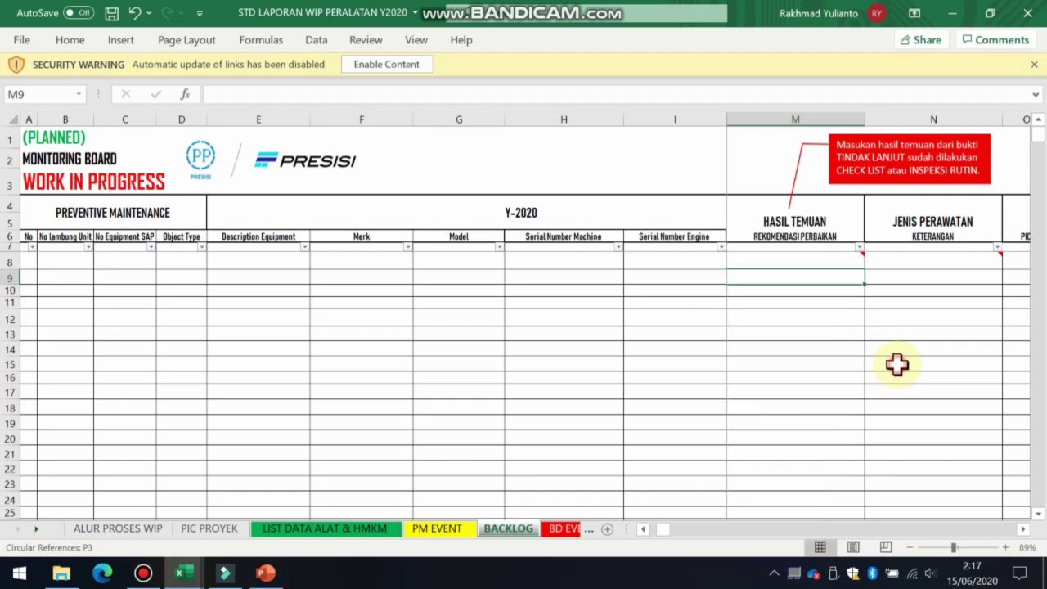
# Review the JENIS PERAWATAN, PIC and STATUS JOB fields in row 8 of the BACKLOG sheet
pyautogui.click(925, 288)
pyautogui.click(954, 264)
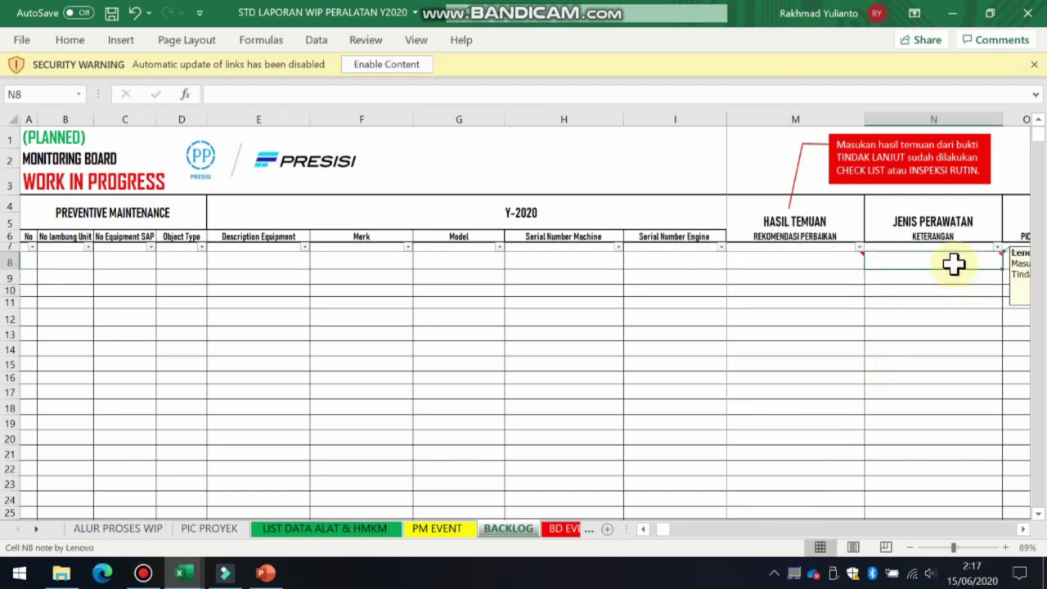
pyautogui.click(1022, 531)
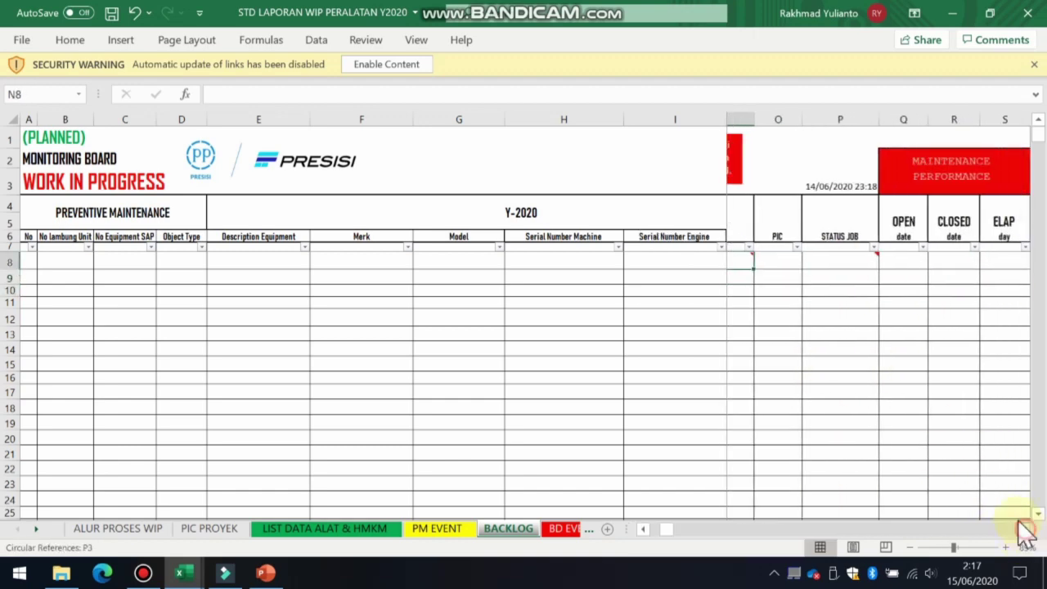
pyautogui.click(644, 529)
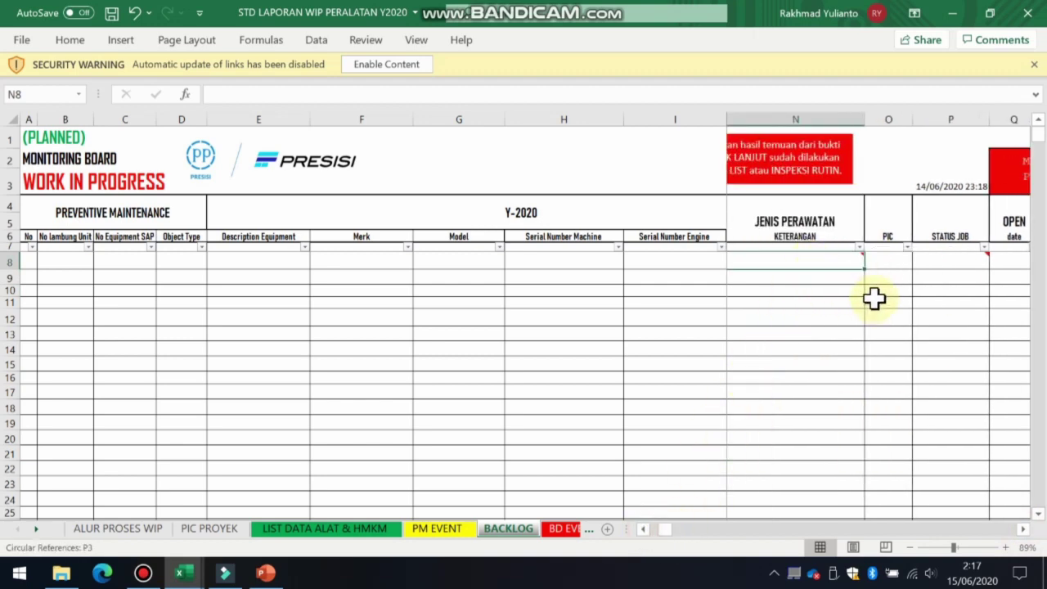
pyautogui.click(876, 262)
pyautogui.click(924, 258)
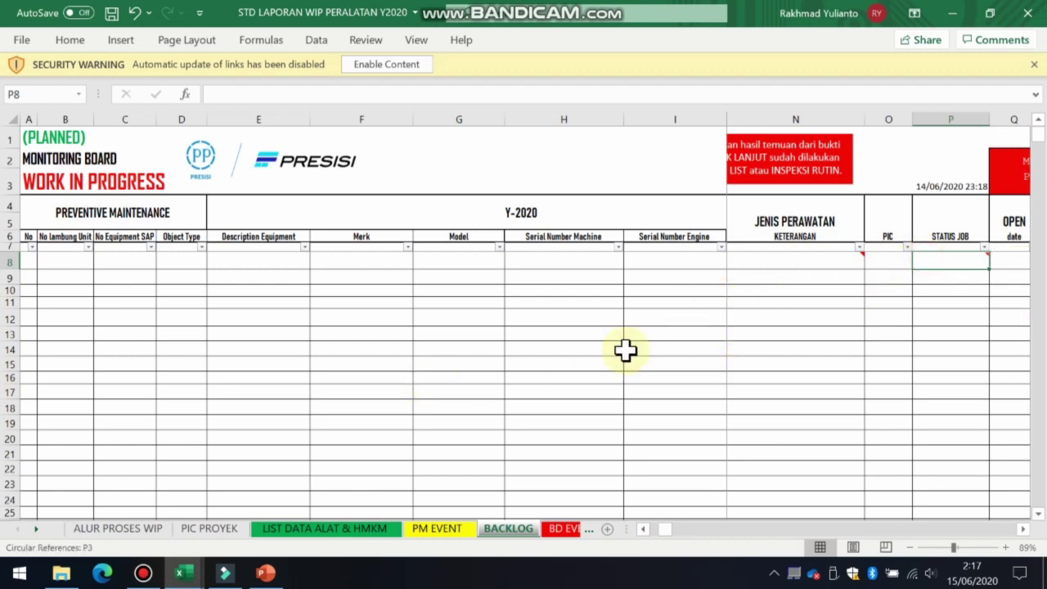
# Open the BD EVENT sheet and review its equipment fields, including Object Type, Description Equipment, Merk and Model
pyautogui.click(557, 530)
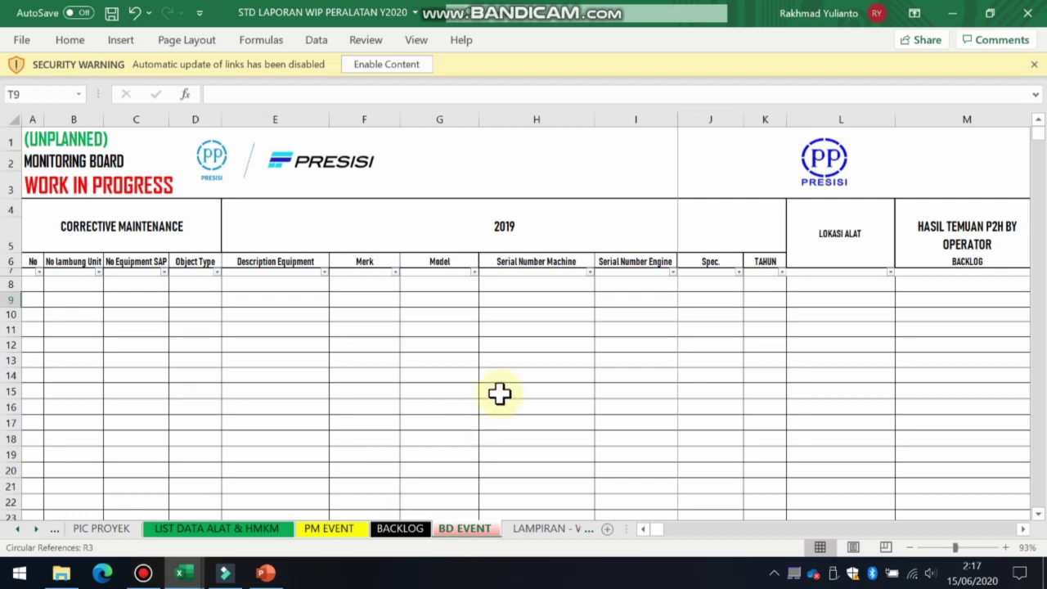
pyautogui.click(426, 298)
pyautogui.click(387, 300)
pyautogui.click(316, 299)
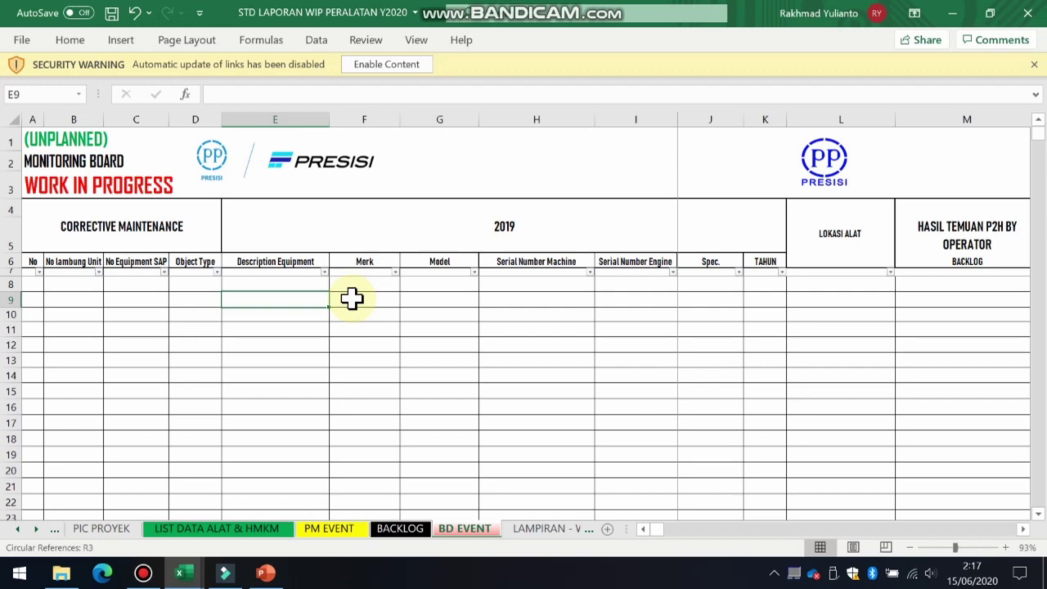
pyautogui.click(352, 299)
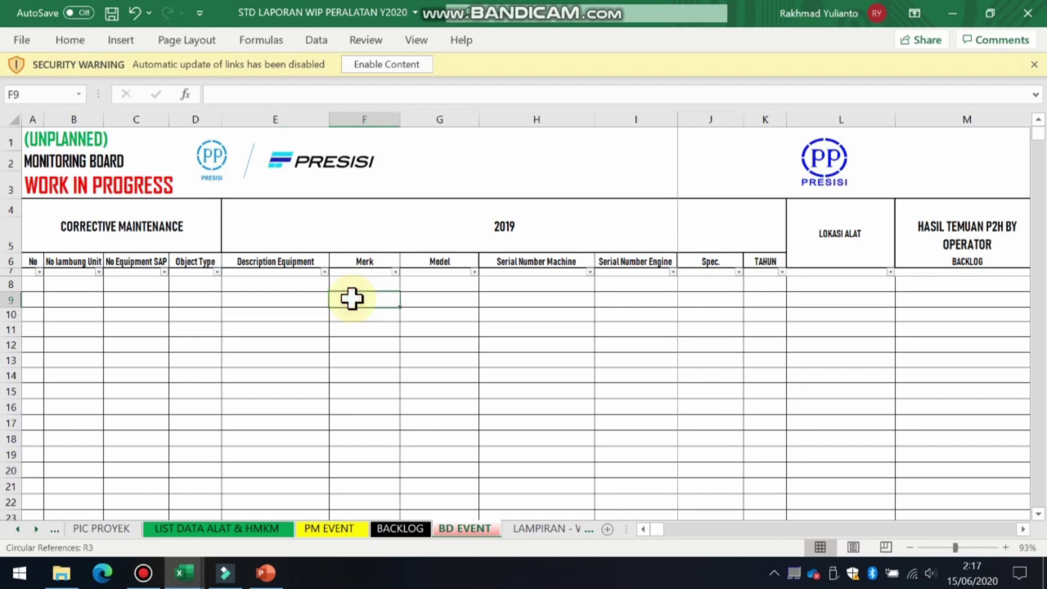
pyautogui.click(315, 296)
pyautogui.click(339, 298)
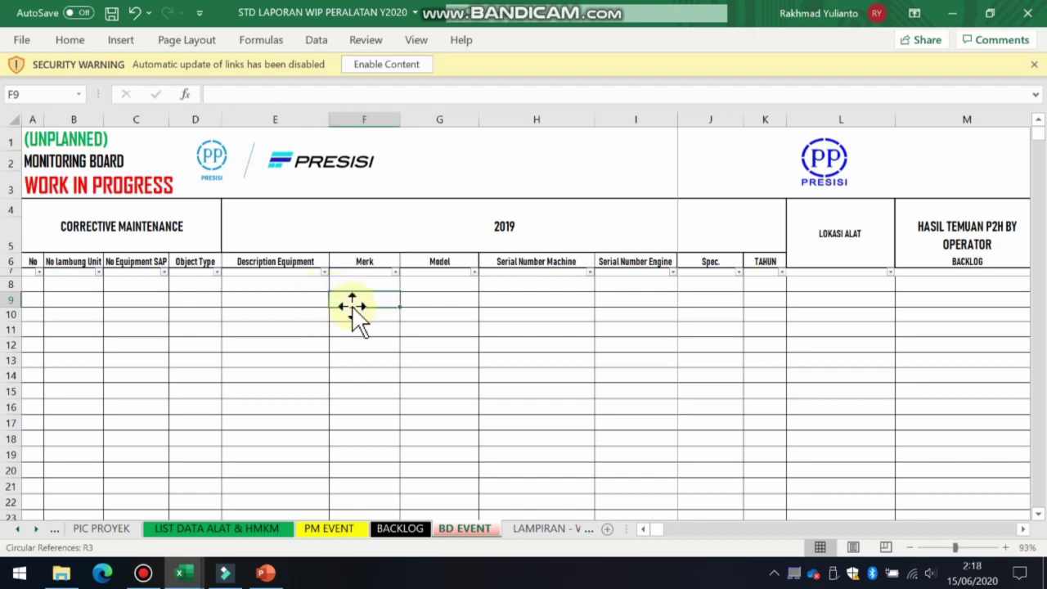
pyautogui.click(319, 299)
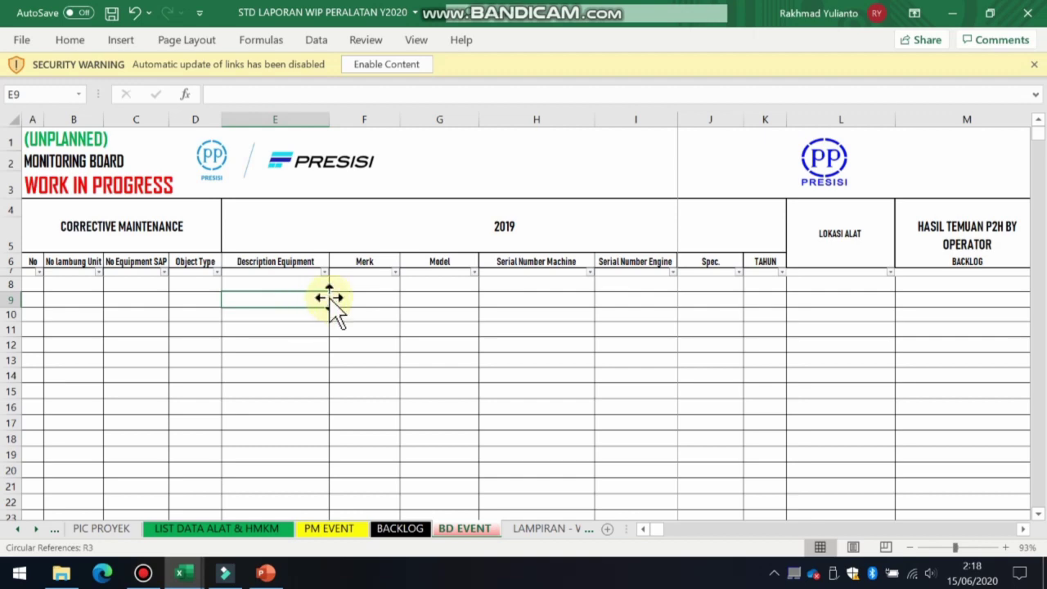
pyautogui.click(179, 288)
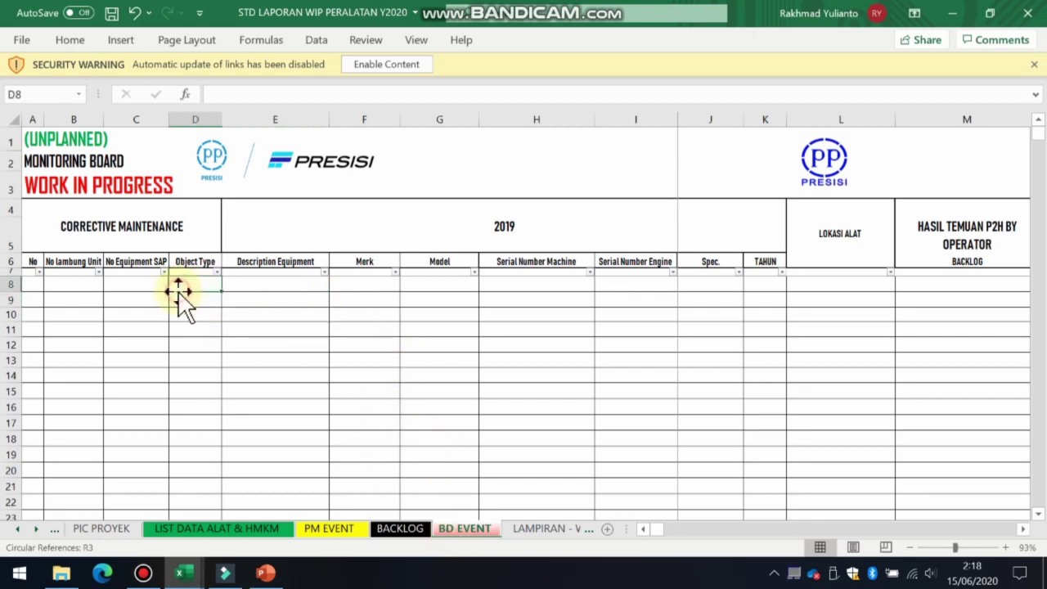
# Examine the BD EVENT columns from HASIL TEMUAN P2H and JENIS KERUSAKAN through START DATE and WAKTU PENGERJAAN DI BENGKEL
pyautogui.rightClick(1018, 529)
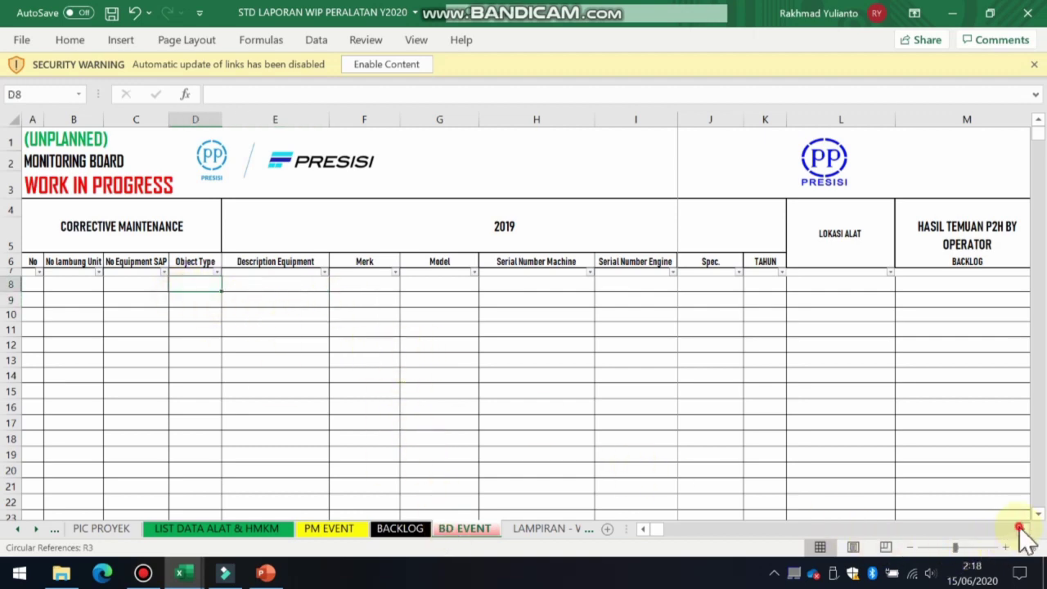
pyautogui.click(1019, 528)
pyautogui.click(1019, 528)
pyautogui.click(1019, 528)
pyautogui.click(1019, 528)
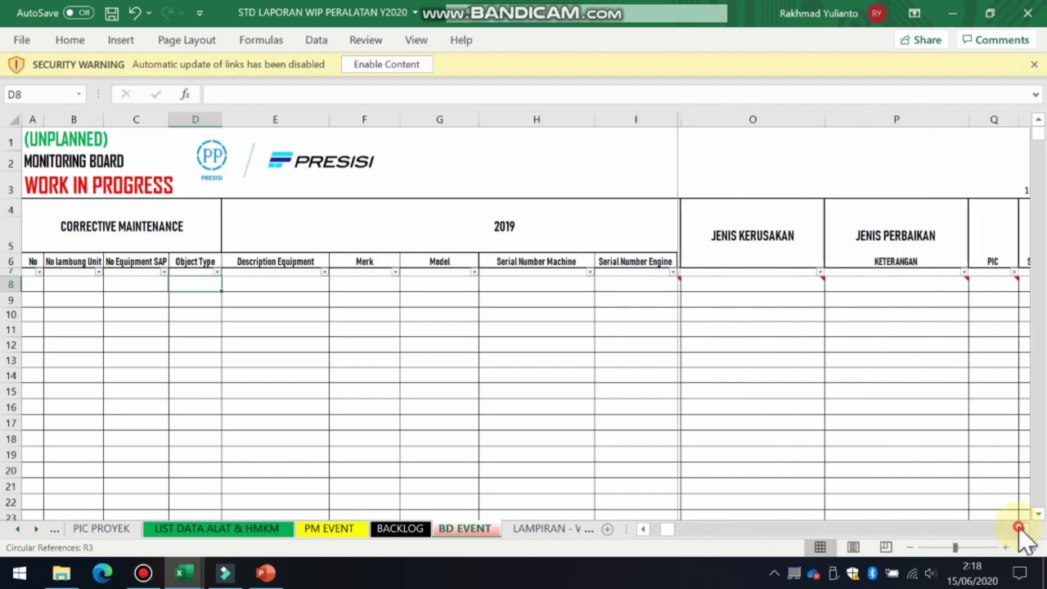
pyautogui.click(1019, 528)
pyautogui.click(1019, 529)
pyautogui.click(1019, 528)
pyautogui.click(1019, 528)
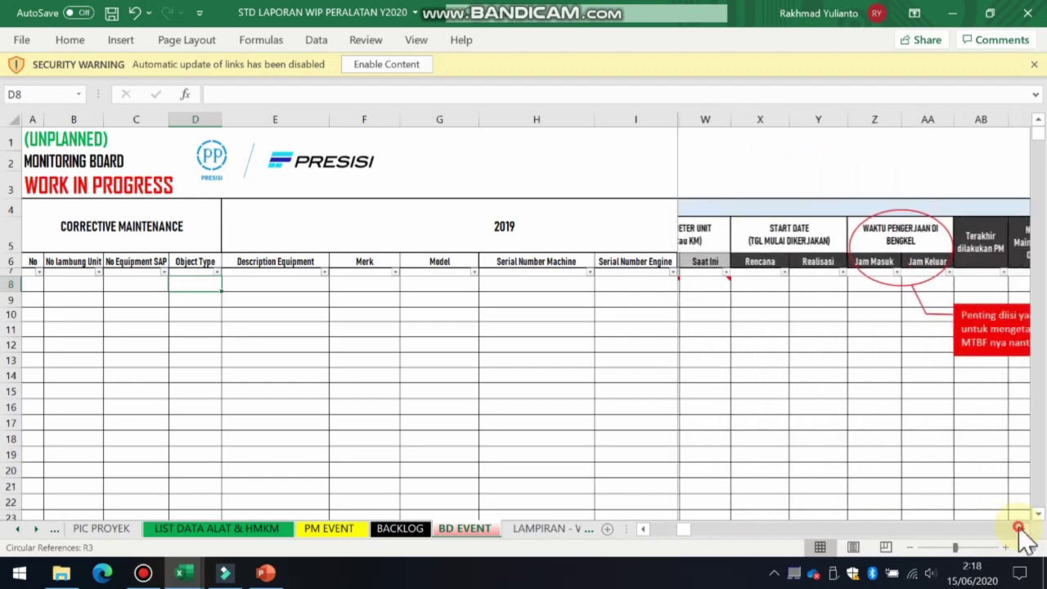
# Locate the AREA FOR IMPROVEMENT section of the BD EVENT sheet, beyond the BREAKDOWN JOB MONITORING and cost columns
pyautogui.click(1019, 528)
pyautogui.click(1019, 528)
pyautogui.click(1019, 529)
pyautogui.click(1019, 529)
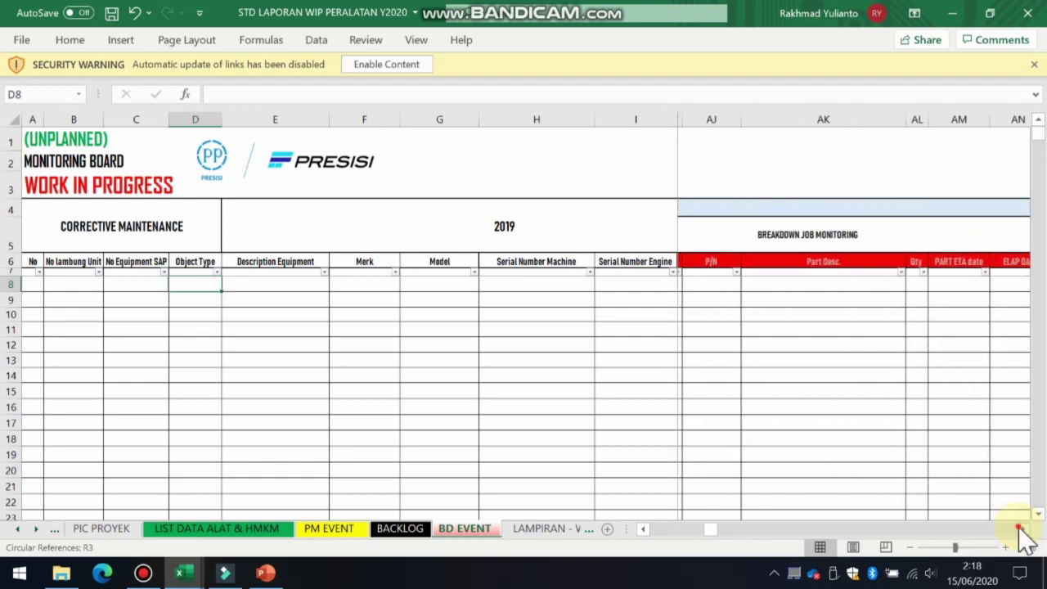
pyautogui.click(1019, 529)
pyautogui.click(1019, 529)
pyautogui.click(1019, 528)
pyautogui.click(1019, 528)
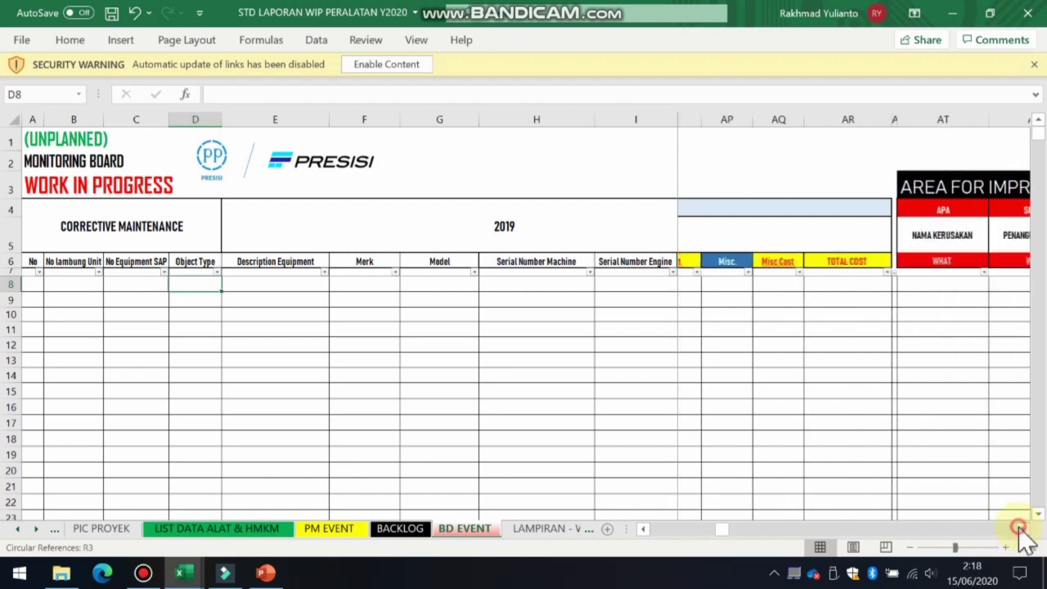
pyautogui.click(1019, 529)
pyautogui.click(1019, 528)
pyautogui.click(719, 188)
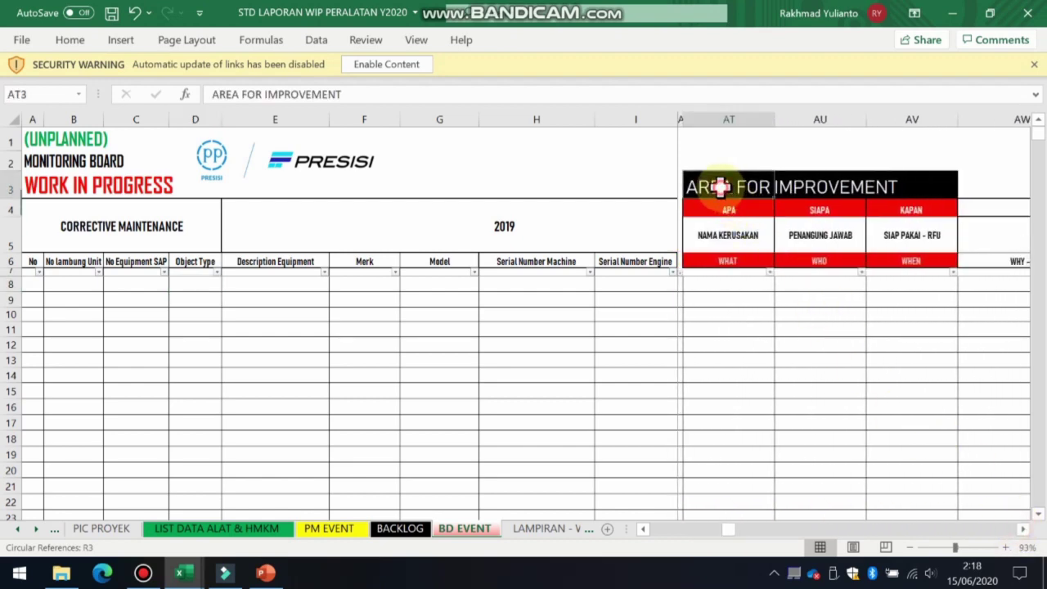
pyautogui.click(792, 179)
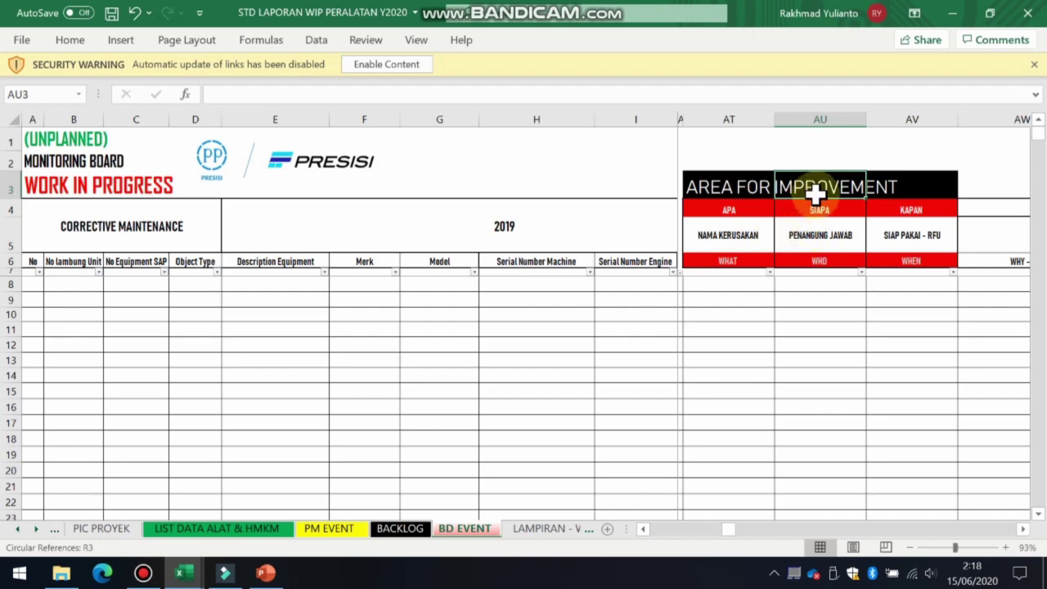
pyautogui.click(732, 182)
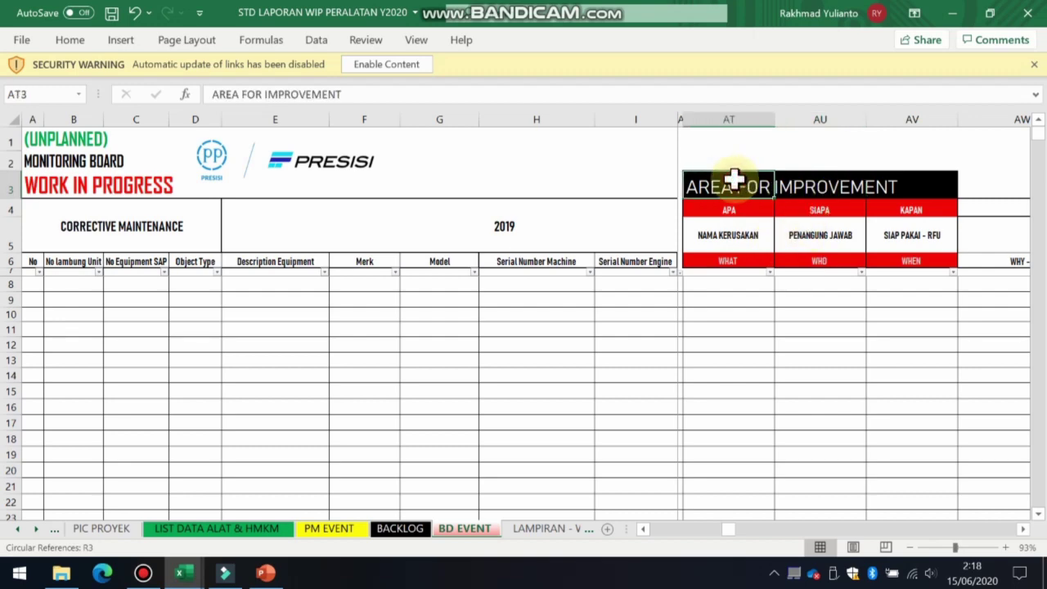
# Review the WHAT, WHO and WHEN columns under AREA FOR IMPROVEMENT
pyautogui.click(745, 260)
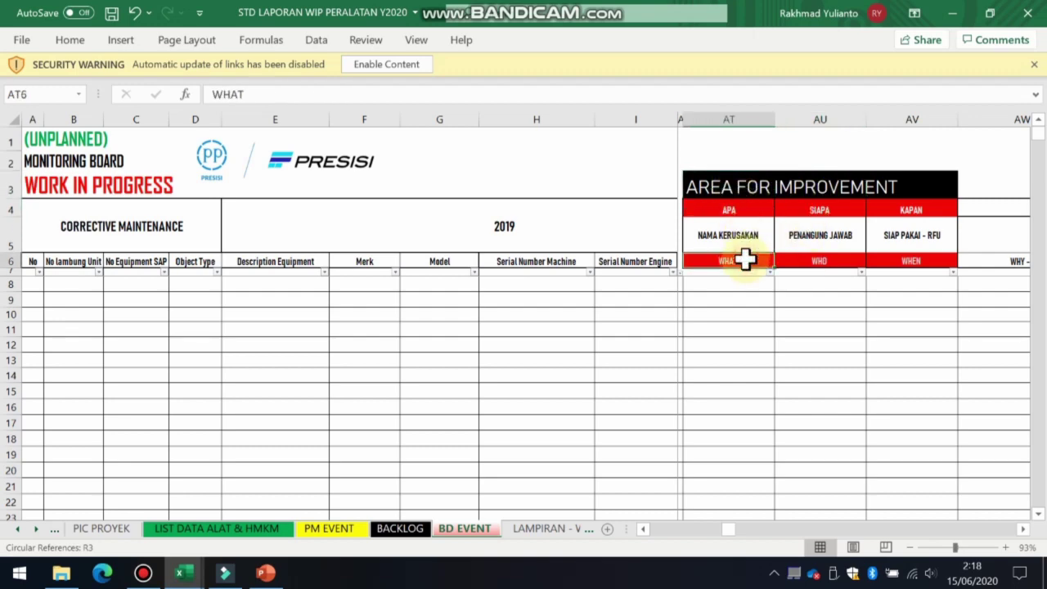
pyautogui.click(802, 260)
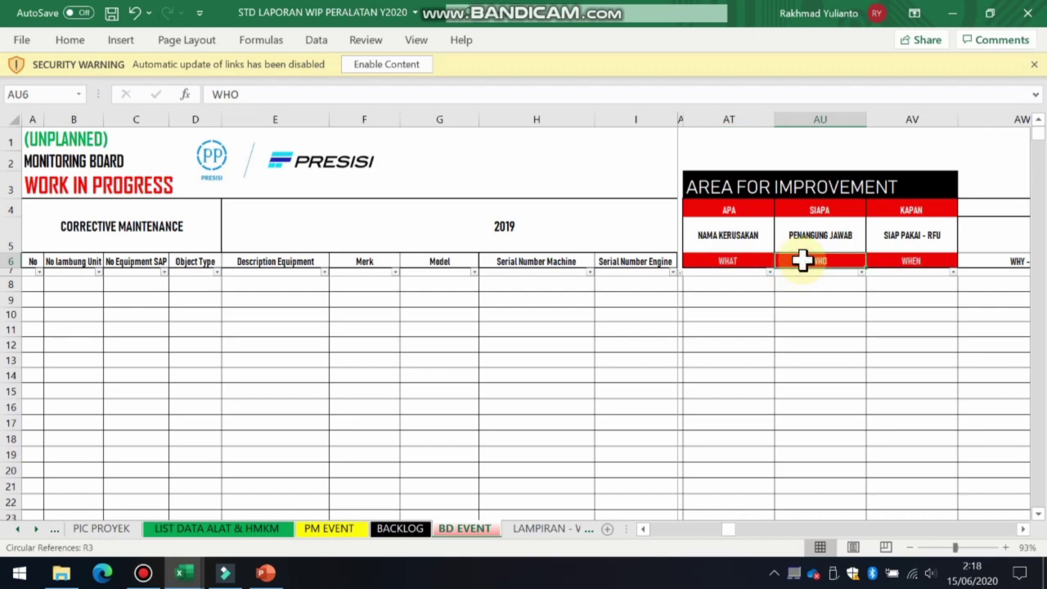
pyautogui.click(885, 262)
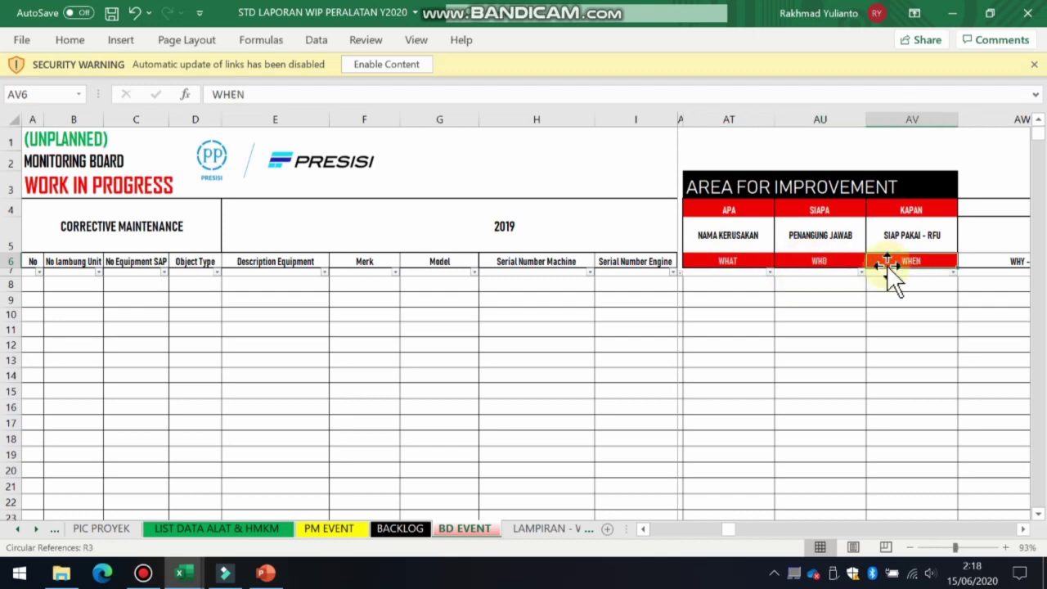
pyautogui.click(890, 283)
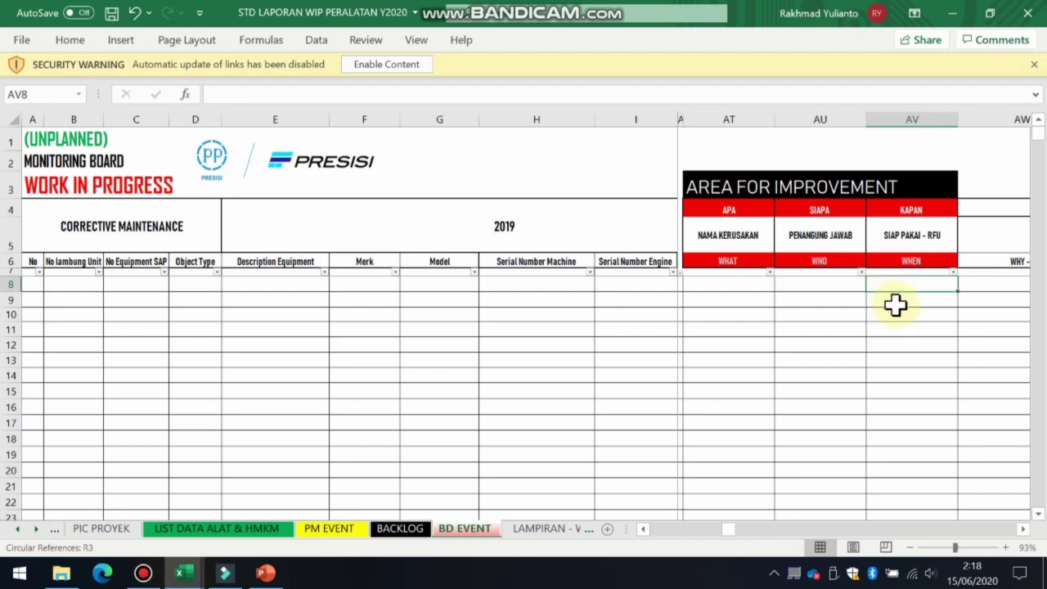
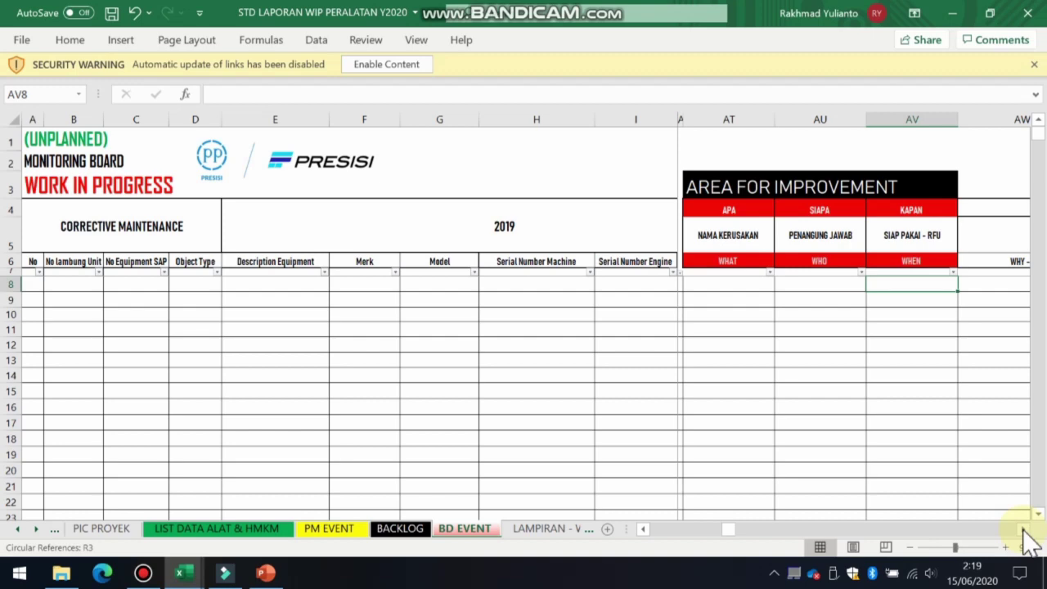
# Examine the root cause analysis columns WHY - 1 through WHY - 5 in row 8 of BD EVENT
pyautogui.click(1022, 528)
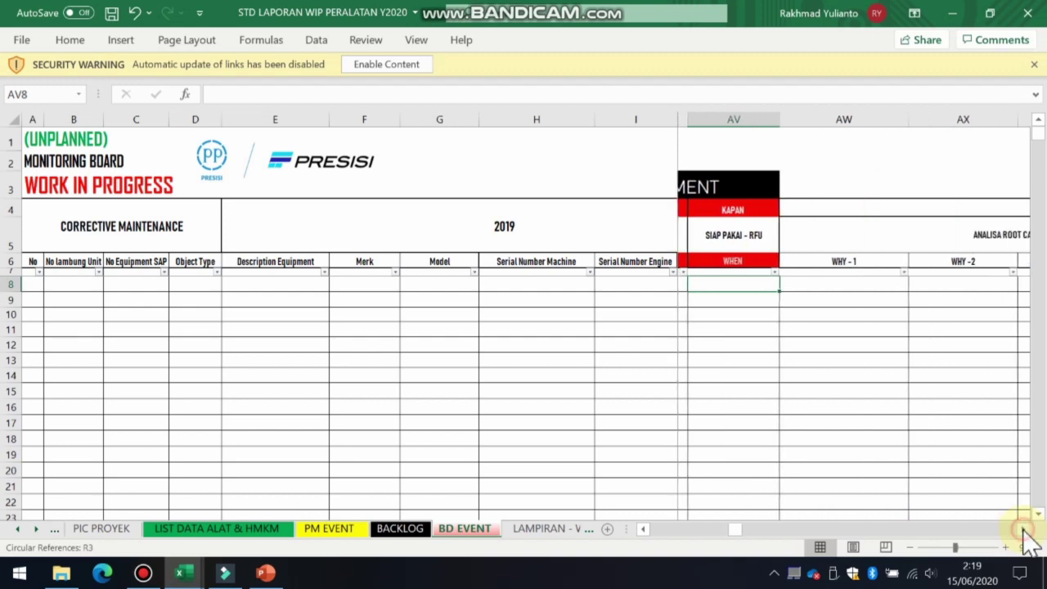
pyautogui.click(864, 287)
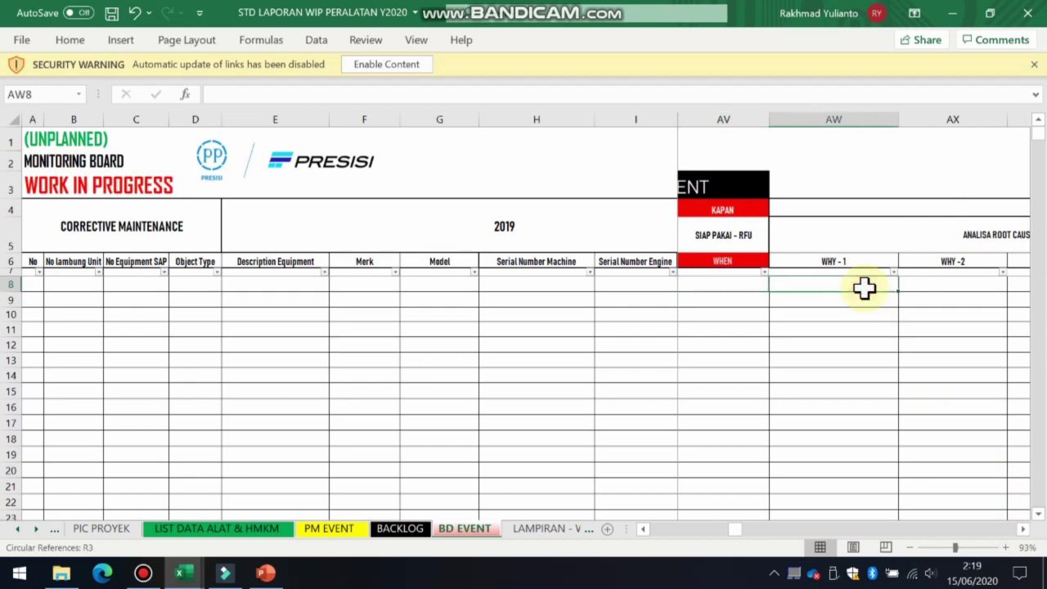
pyautogui.click(864, 285)
pyautogui.click(856, 300)
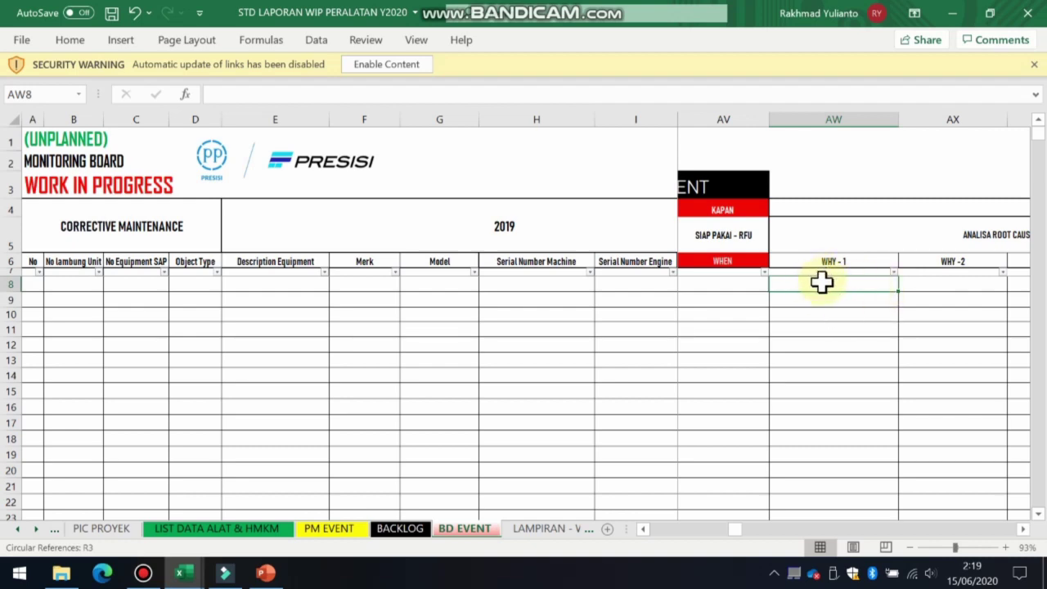
pyautogui.click(928, 286)
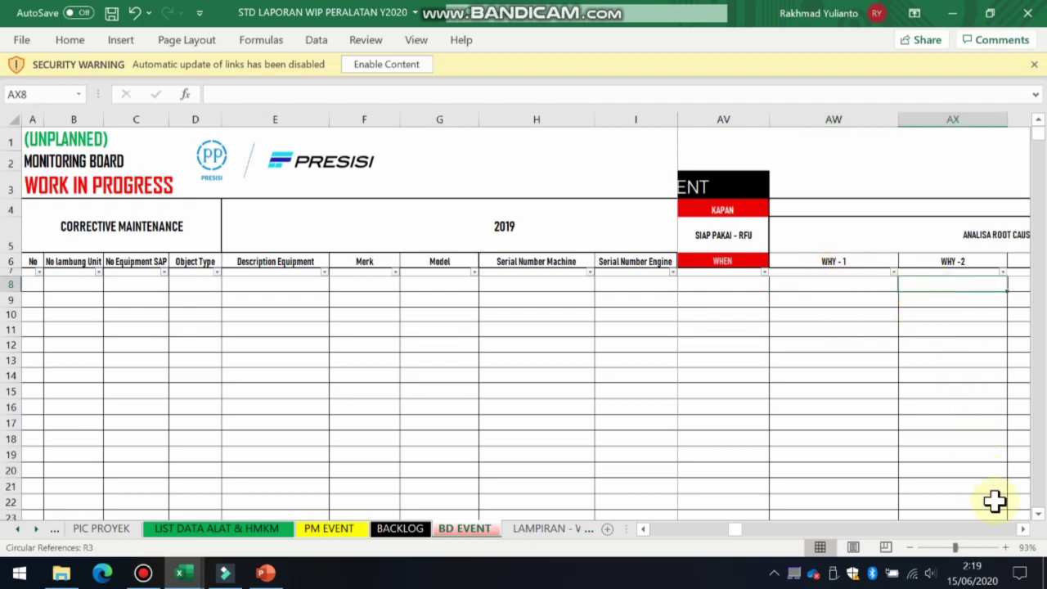
pyautogui.click(1023, 529)
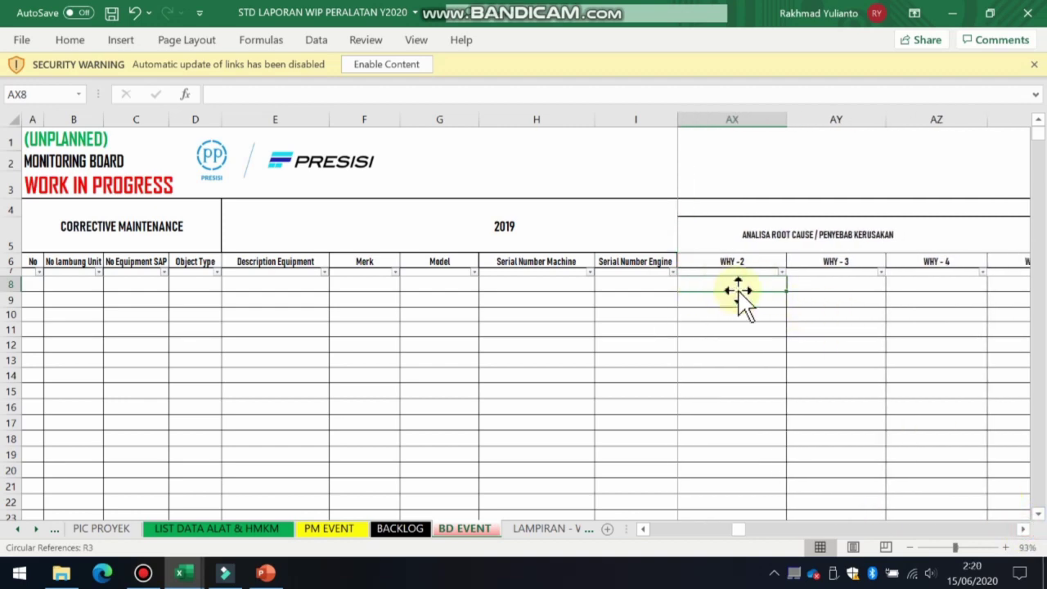
pyautogui.click(829, 283)
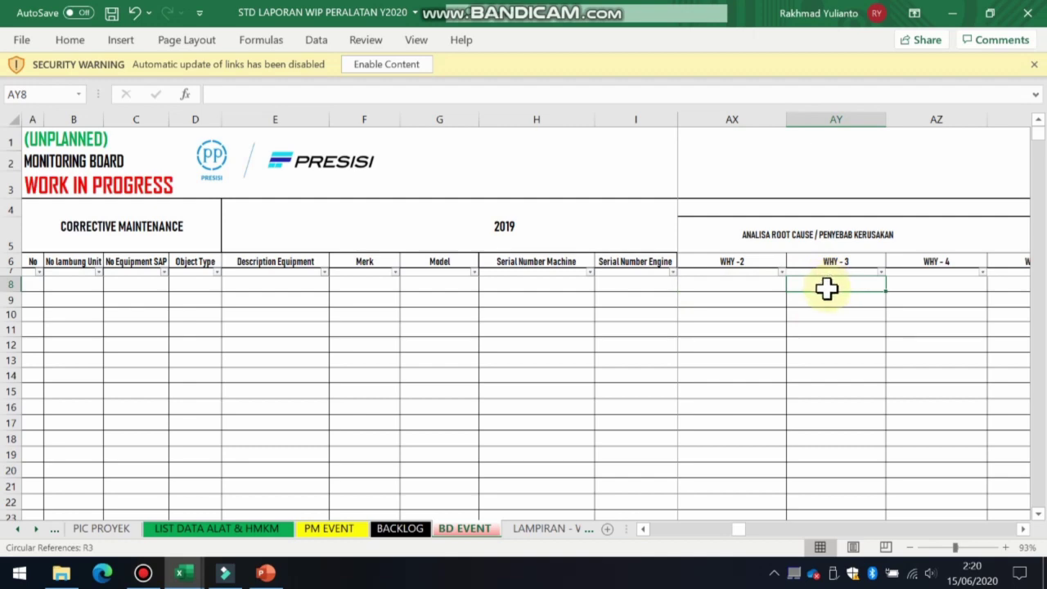
pyautogui.click(916, 283)
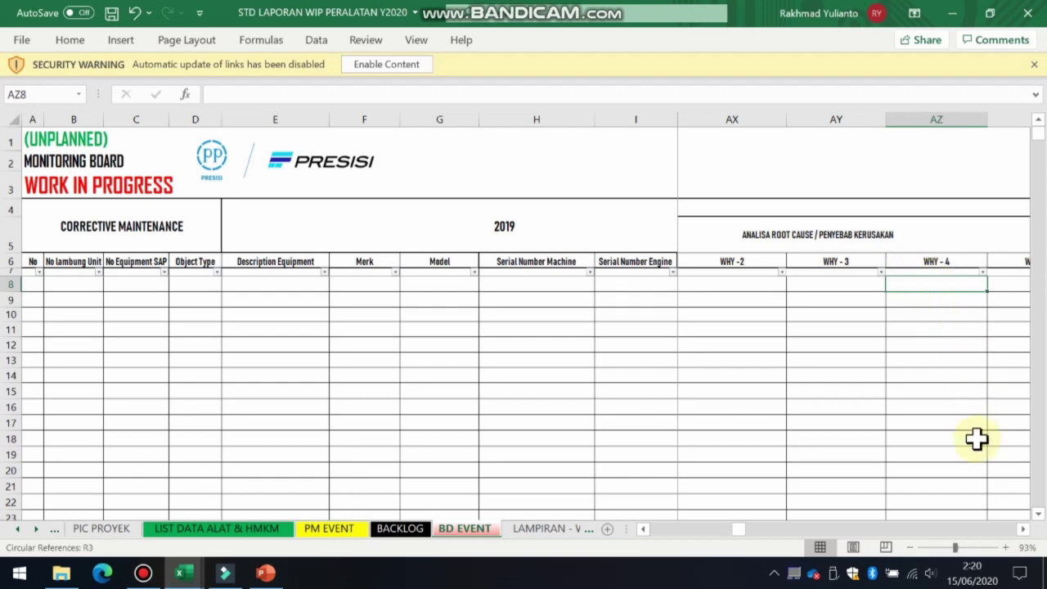
pyautogui.click(1022, 529)
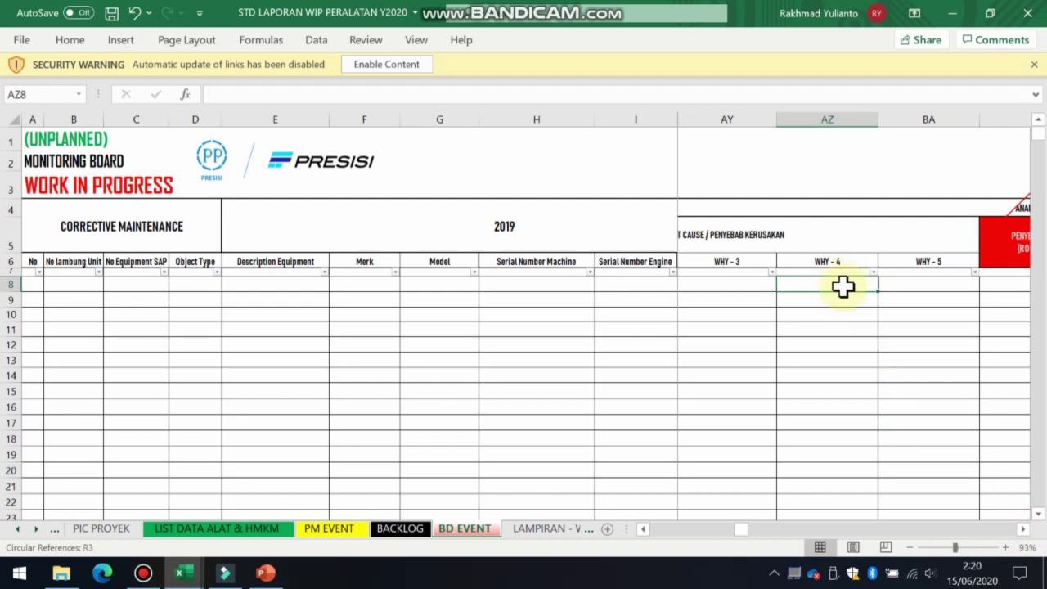
pyautogui.click(895, 284)
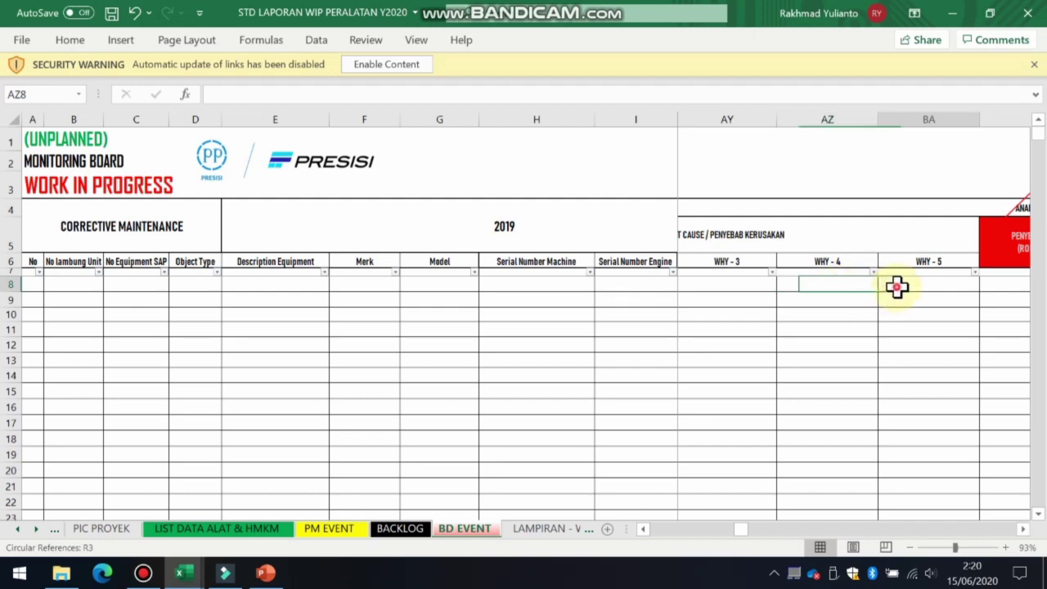
# Review the PENYEBAB UTAMA (ROOT CAUSE) column and its red note on how to fill it in
pyautogui.click(1022, 528)
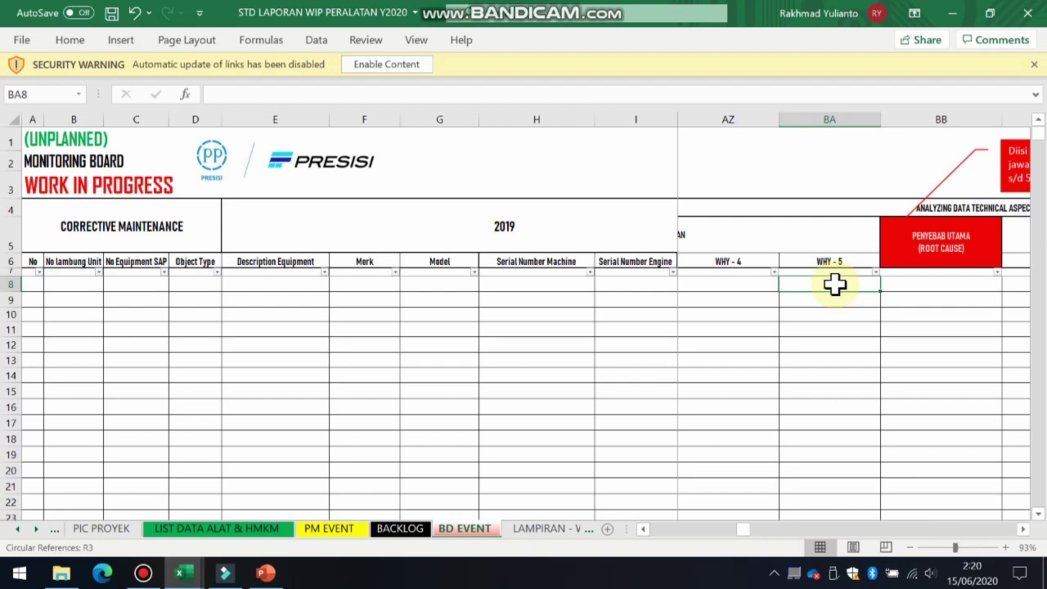
pyautogui.click(912, 285)
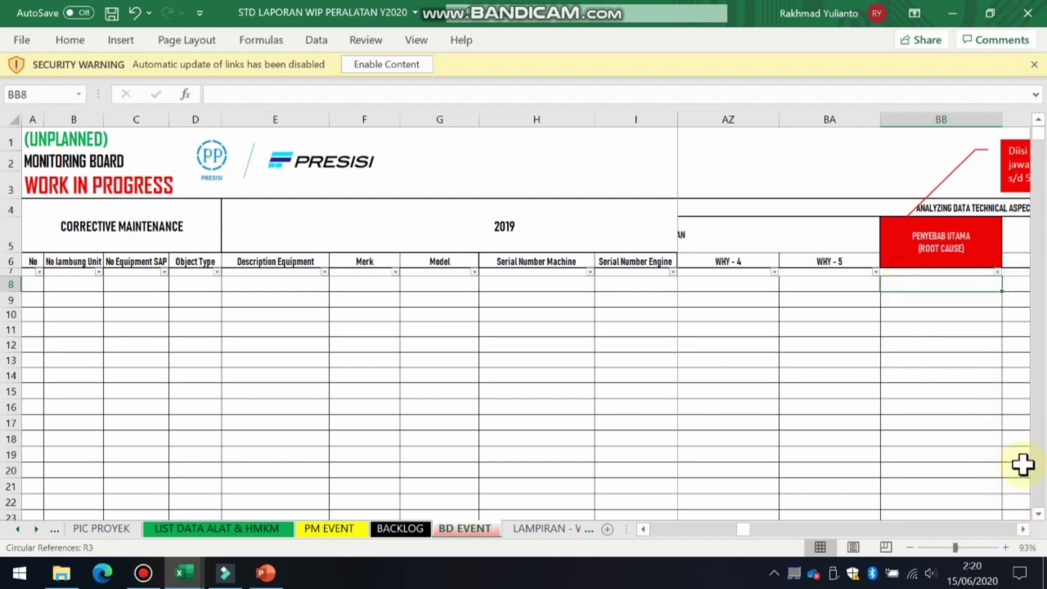
pyautogui.hscroll(3, 1027, 531)
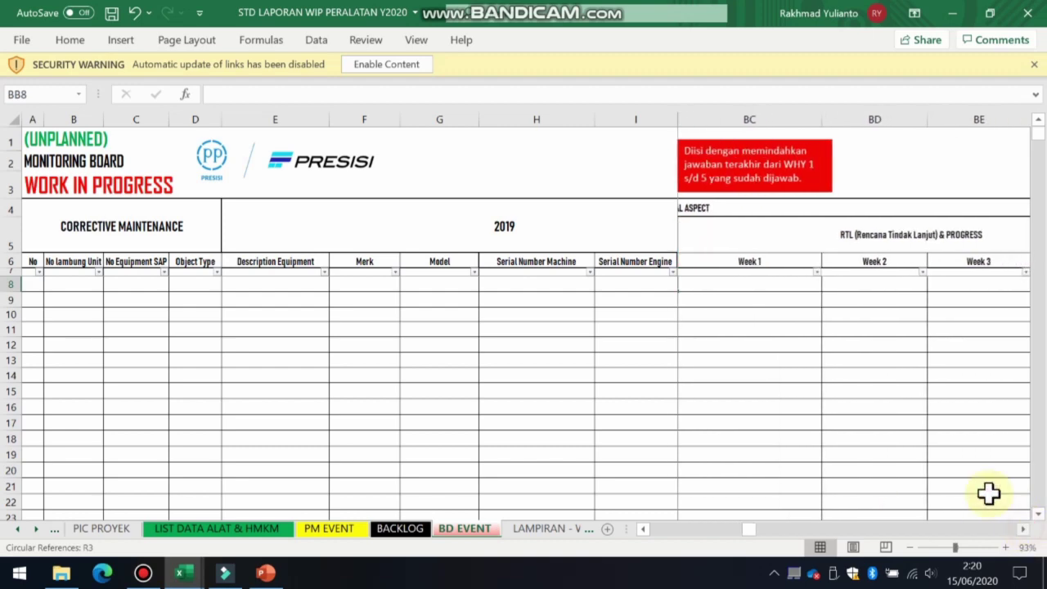
# Review the Week 1 and Week 2 columns under RTL (Rencana Tindak Lanjut) & PROGRESS
pyautogui.click(776, 282)
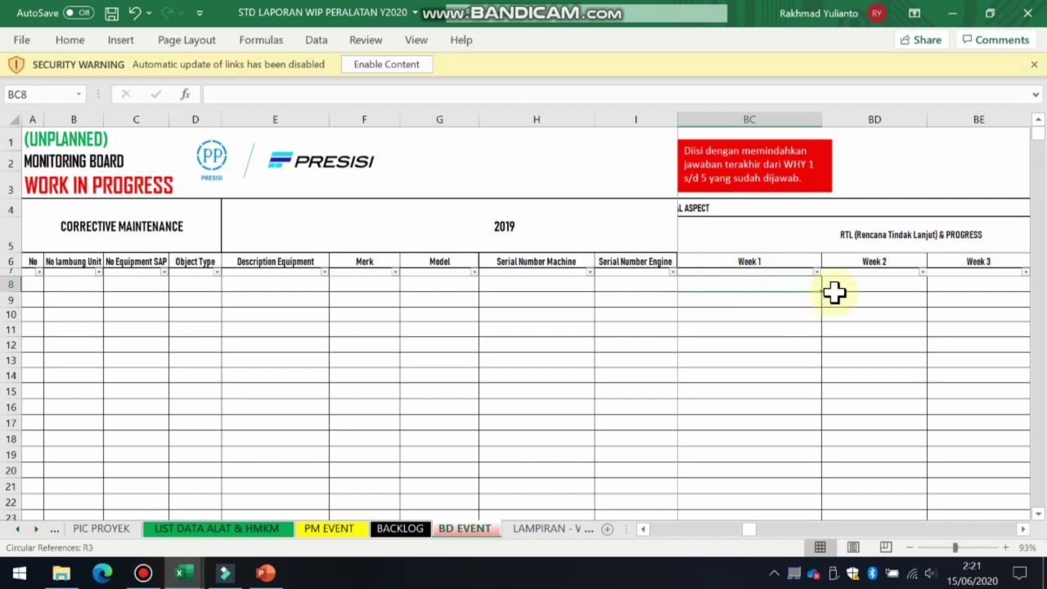
pyautogui.click(865, 288)
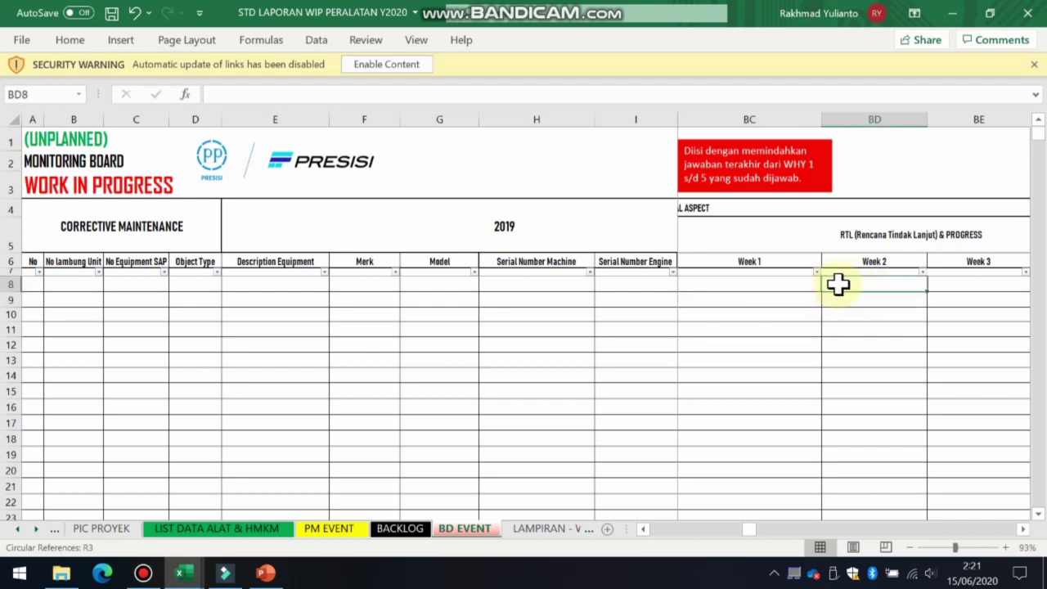
pyautogui.click(859, 302)
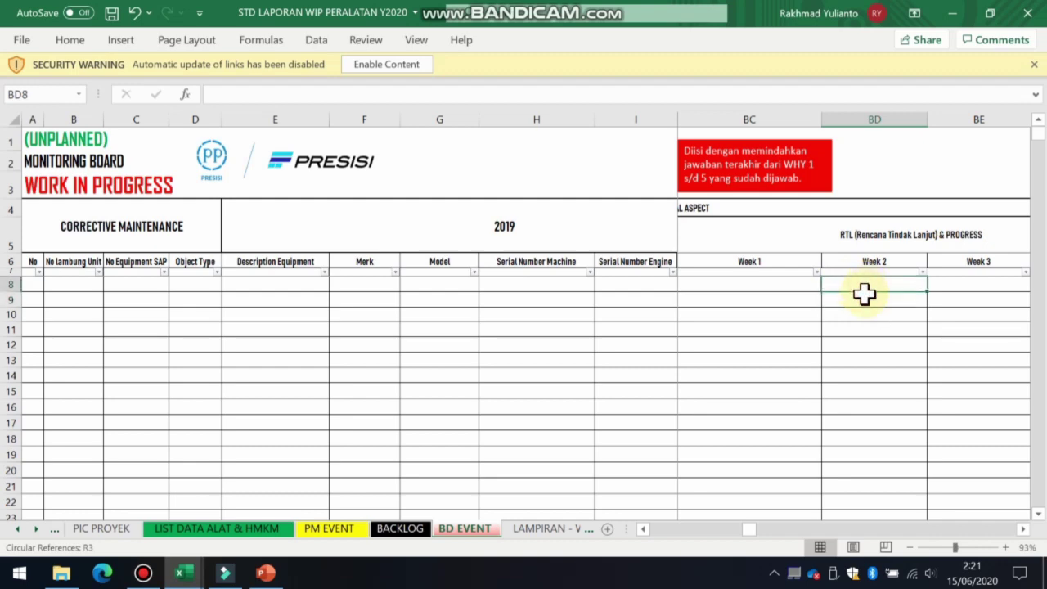
pyautogui.moveTo(801, 296); pyautogui.dragTo(804, 347)
pyautogui.click(807, 311)
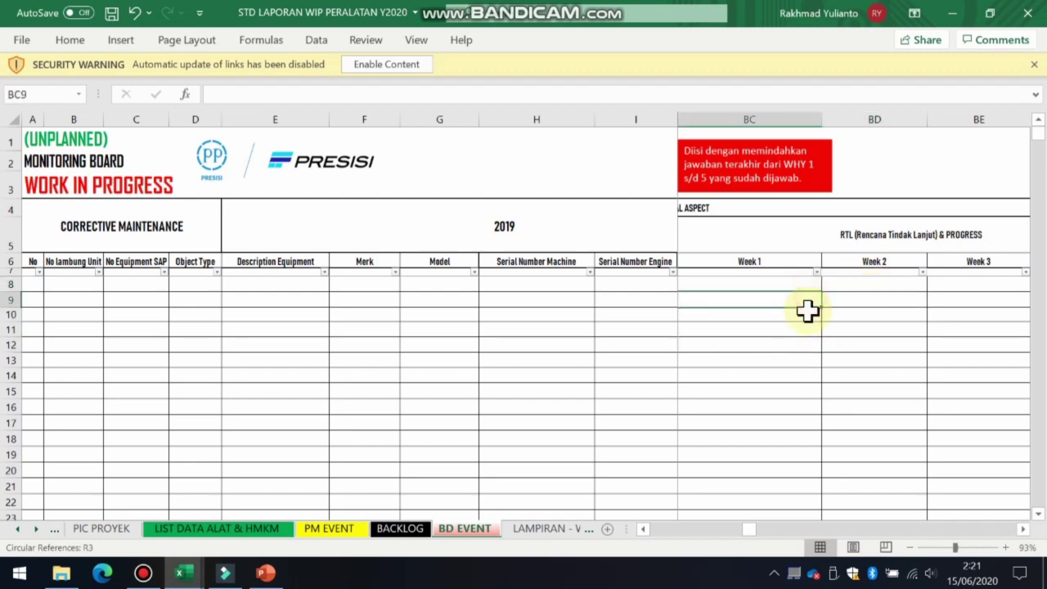
# Examine the TINDAKAN PERBAIKAN (CORRECTIVE ACTION) column following Week 4
pyautogui.click(1022, 529)
pyautogui.click(1022, 529)
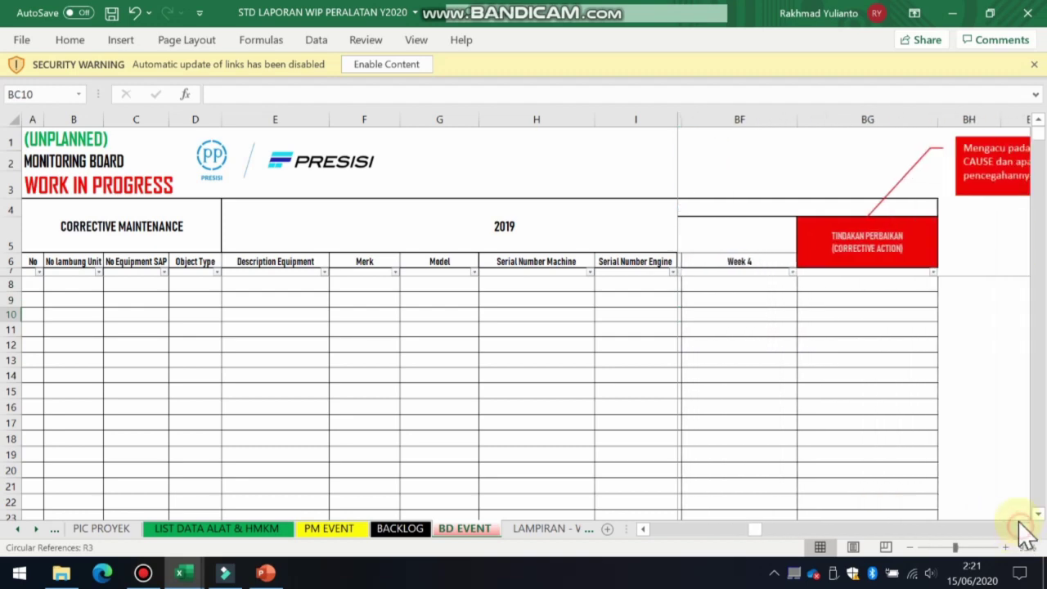
pyautogui.click(869, 296)
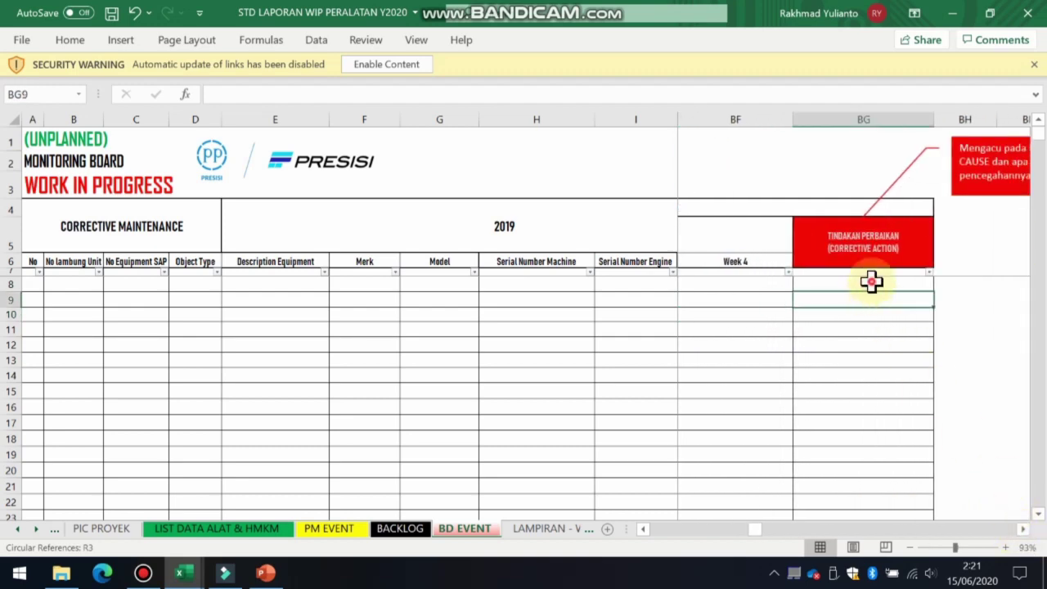
pyautogui.click(872, 280)
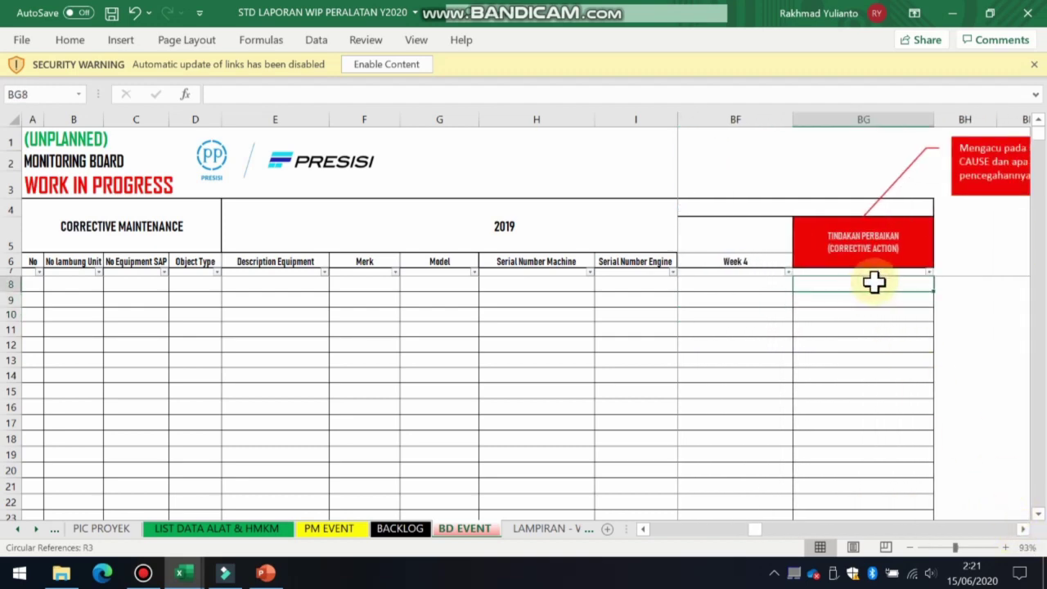
pyautogui.moveTo(860, 294); pyautogui.dragTo(858, 285)
pyautogui.click(858, 285)
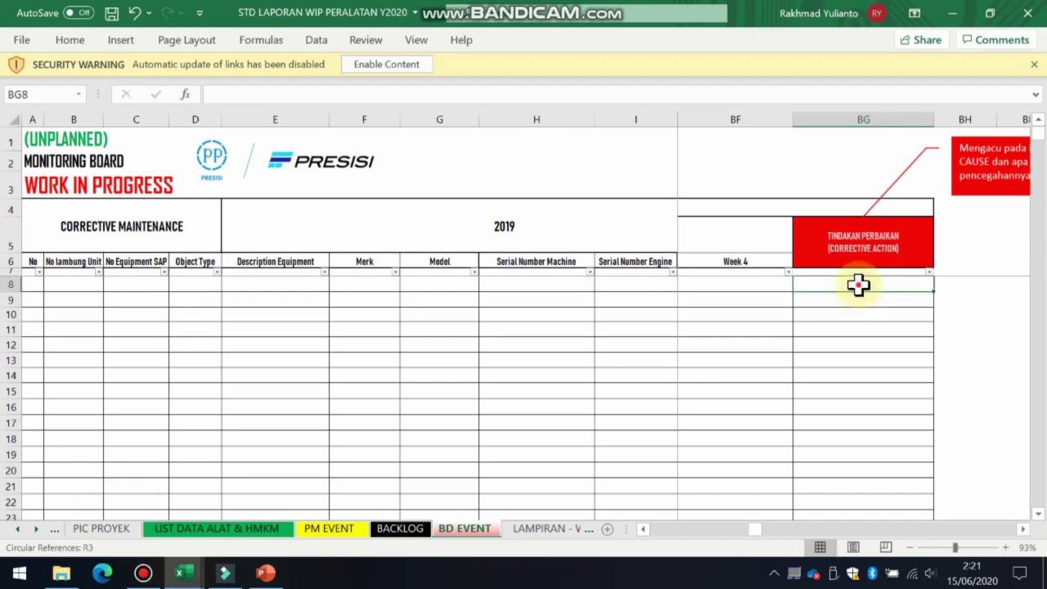
# Go back to the PENYEBAB UTAMA (ROOT CAUSE) field in row 8 and relate it to the CORRECTIVE ACTION field
pyautogui.click(644, 530)
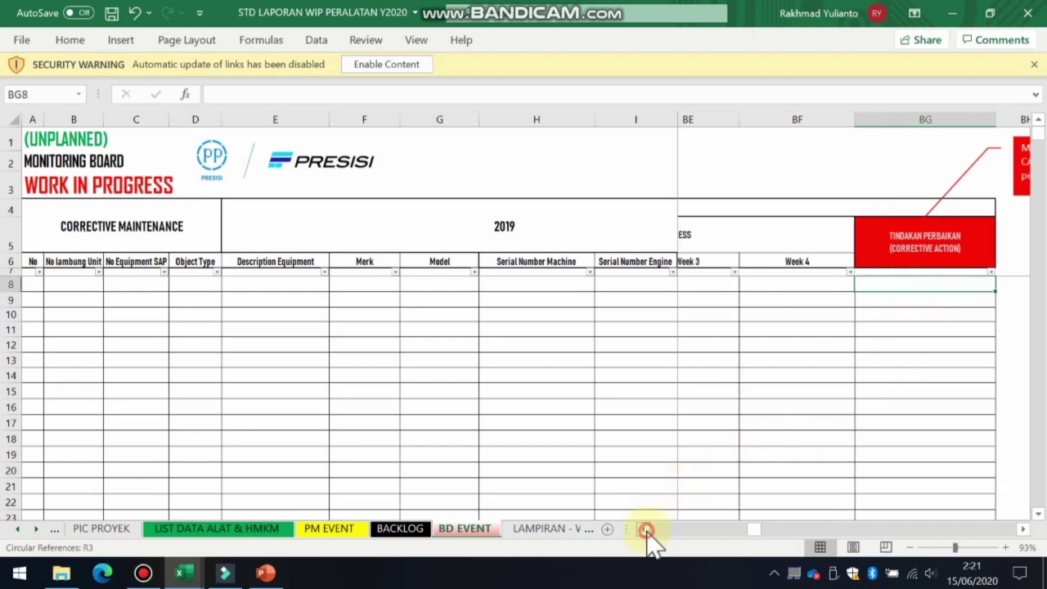
pyautogui.click(645, 530)
pyautogui.click(646, 530)
pyautogui.click(645, 530)
pyautogui.click(749, 283)
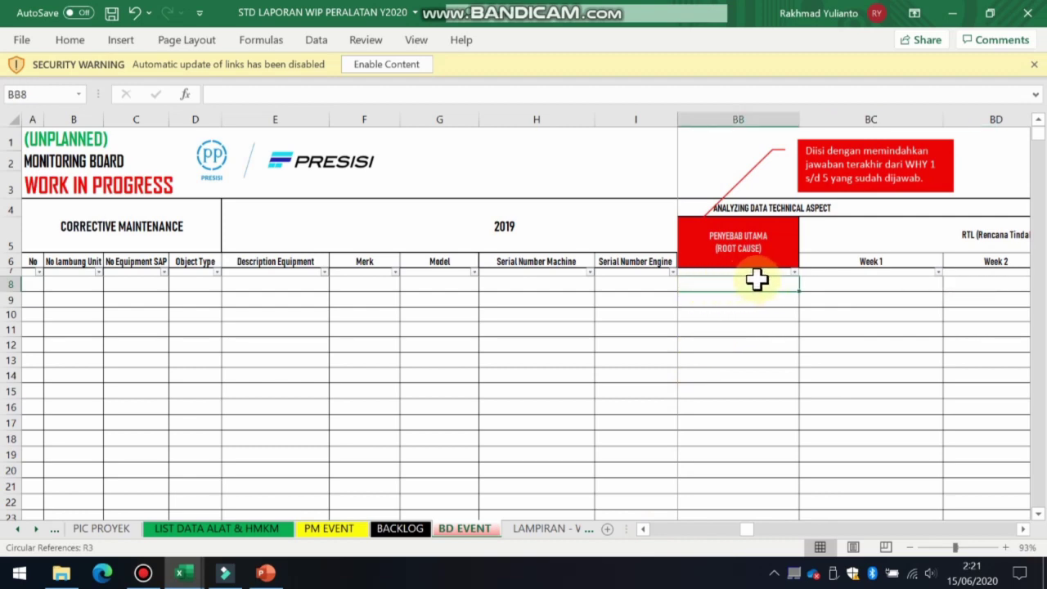
pyautogui.click(1022, 529)
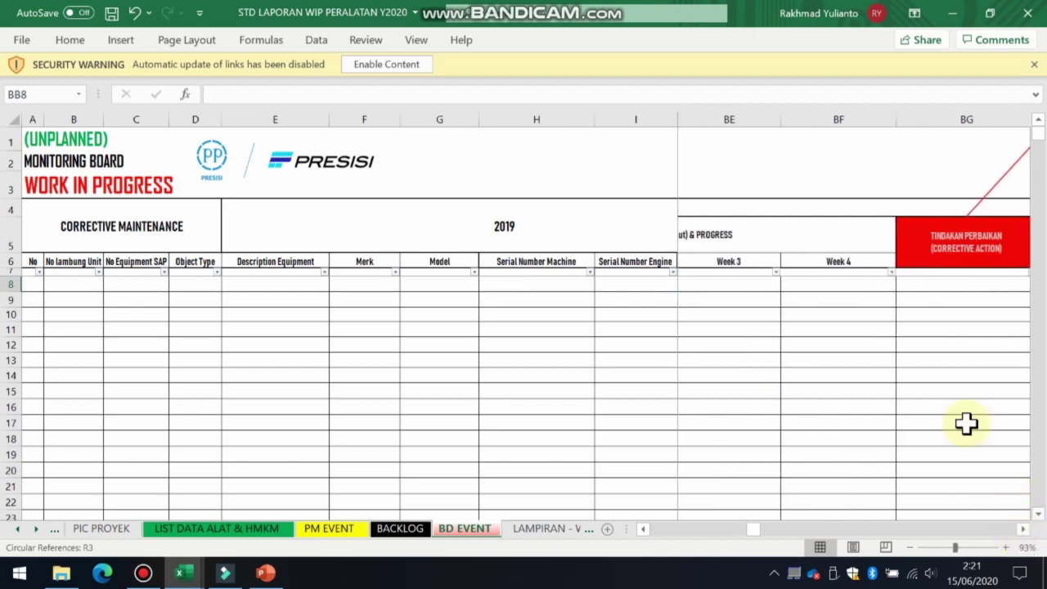
pyautogui.click(923, 285)
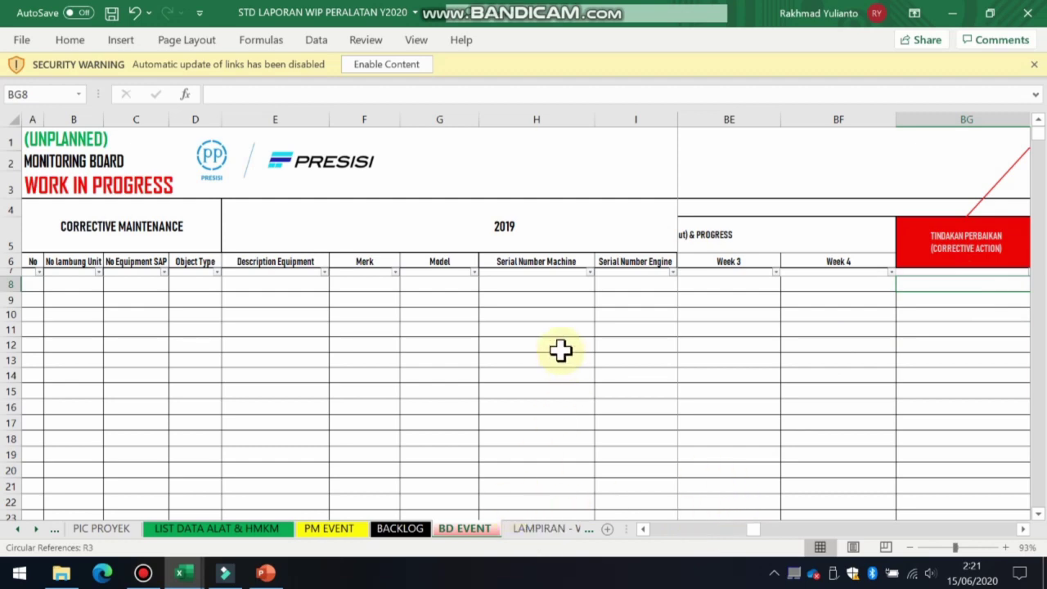
# View the LAMPIRAN - WORK ORDER - SR form and read through the BERITA ACARA PENYELESAIAN JOB sheet down to its signature section
pyautogui.click(533, 528)
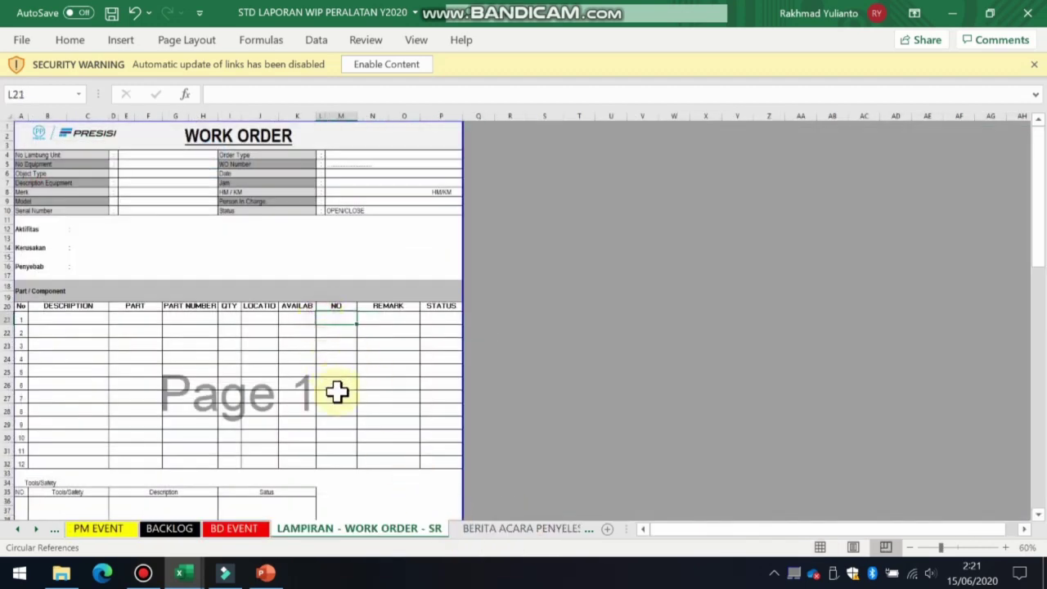
pyautogui.click(465, 529)
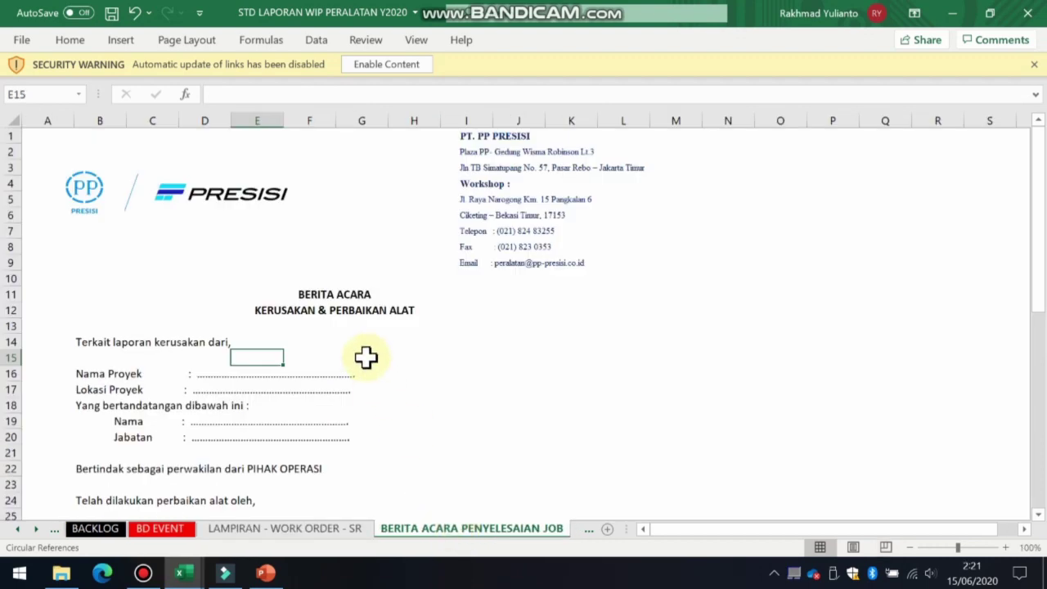
pyautogui.scroll(-4, 348, 374)
pyautogui.scroll(-4, 349, 373)
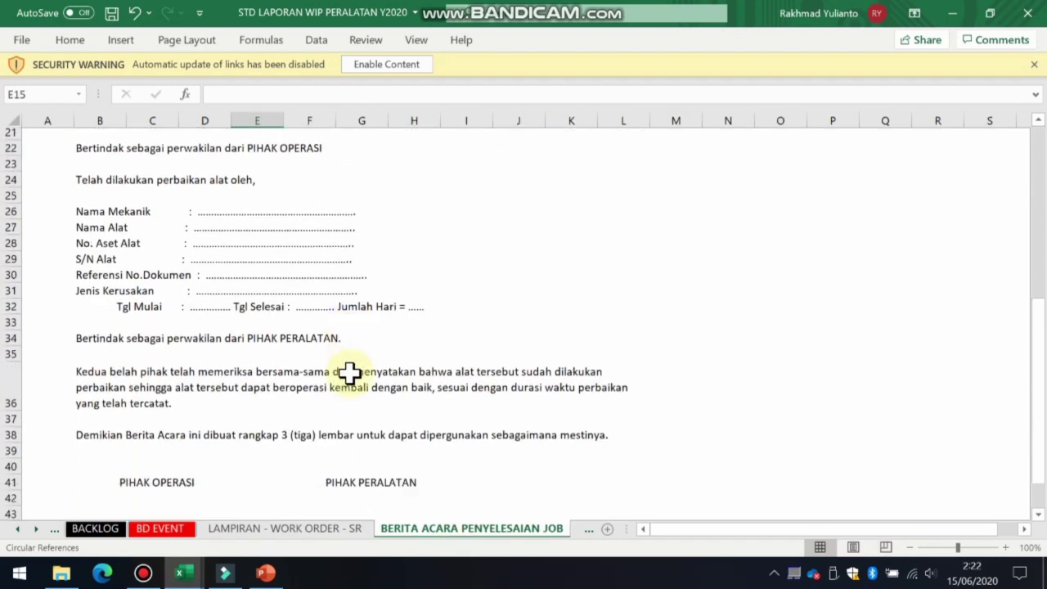
# Examine the signature spaces above PM PROYEK, SOM / GSP PROYEK and UKP PERALATAN in row 44 of the BERITA ACARA PENYELESAIAN JOB sheet
pyautogui.click(166, 470)
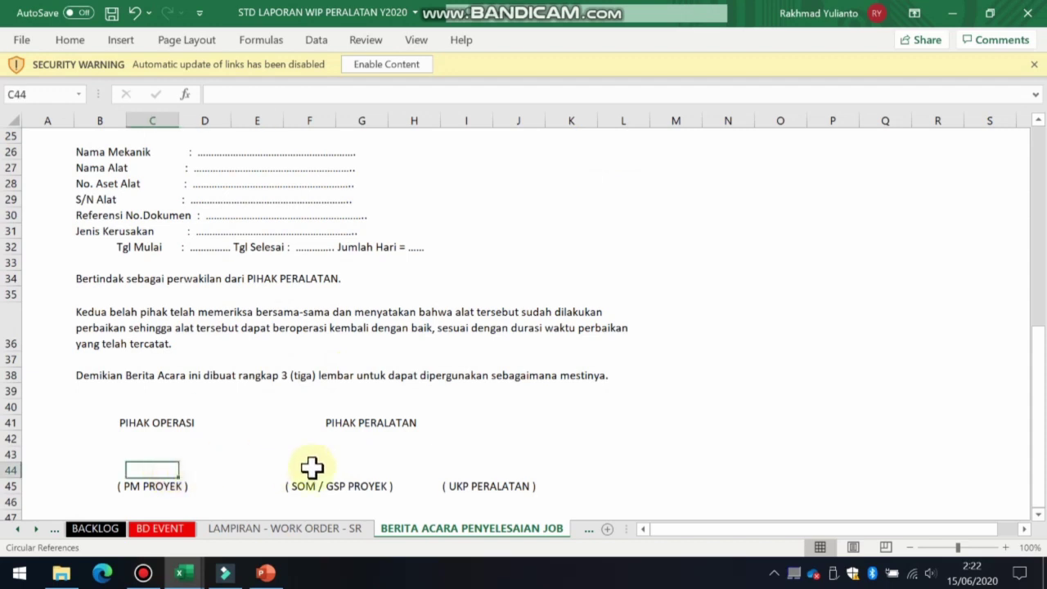
pyautogui.click(317, 470)
pyautogui.click(479, 464)
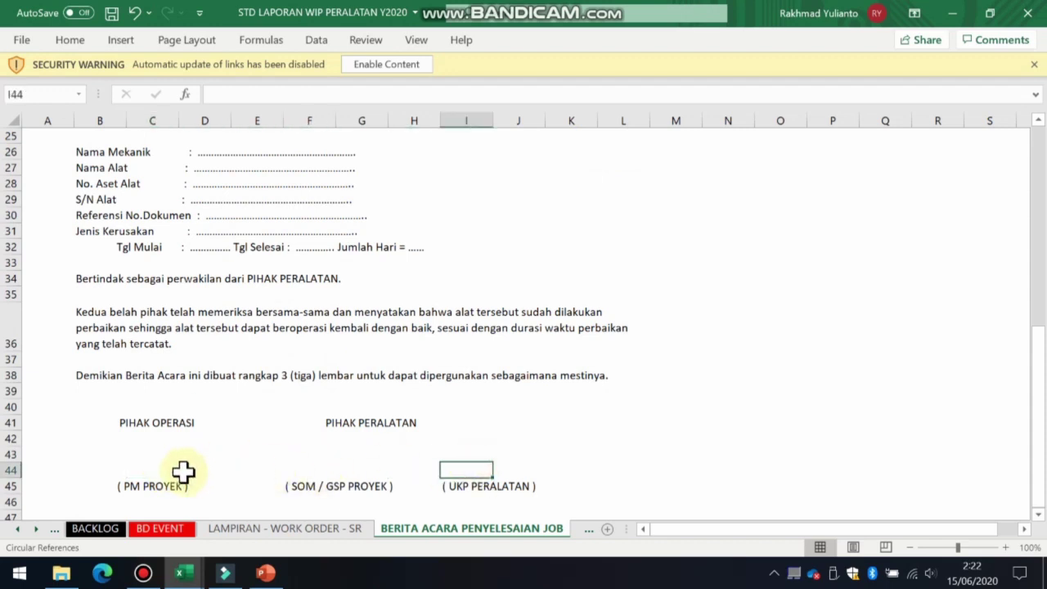
pyautogui.moveTo(176, 472); pyautogui.dragTo(505, 477)
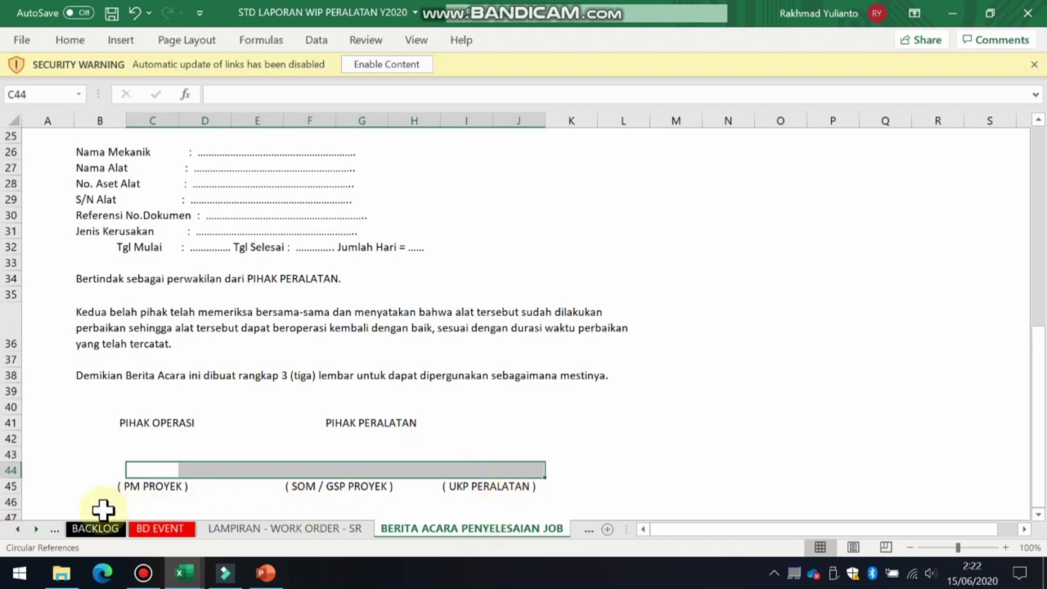
pyautogui.click(37, 530)
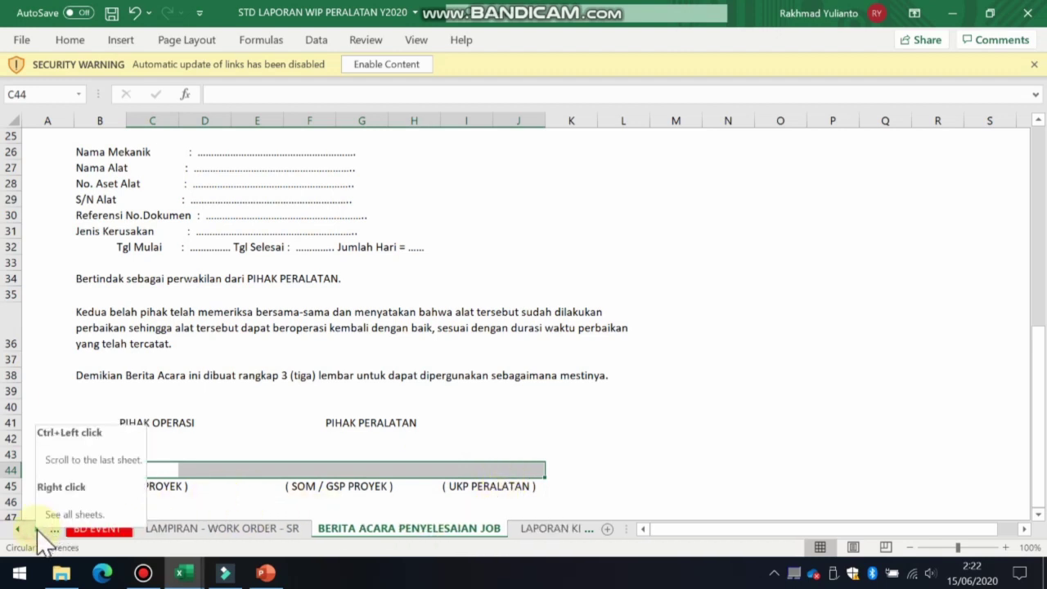
pyautogui.click(111, 467)
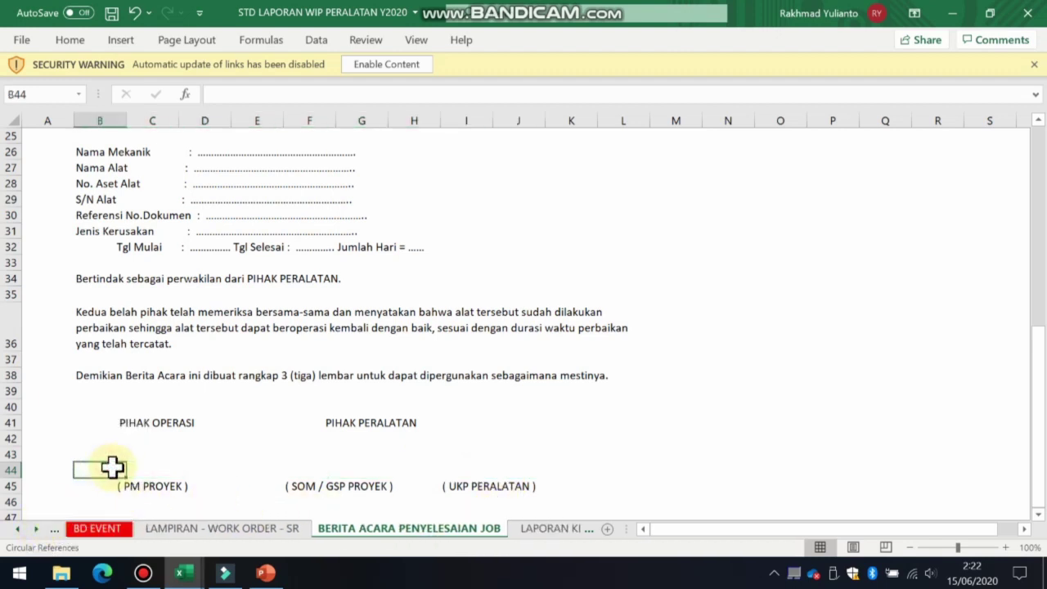
pyautogui.moveTo(112, 467); pyautogui.dragTo(182, 473)
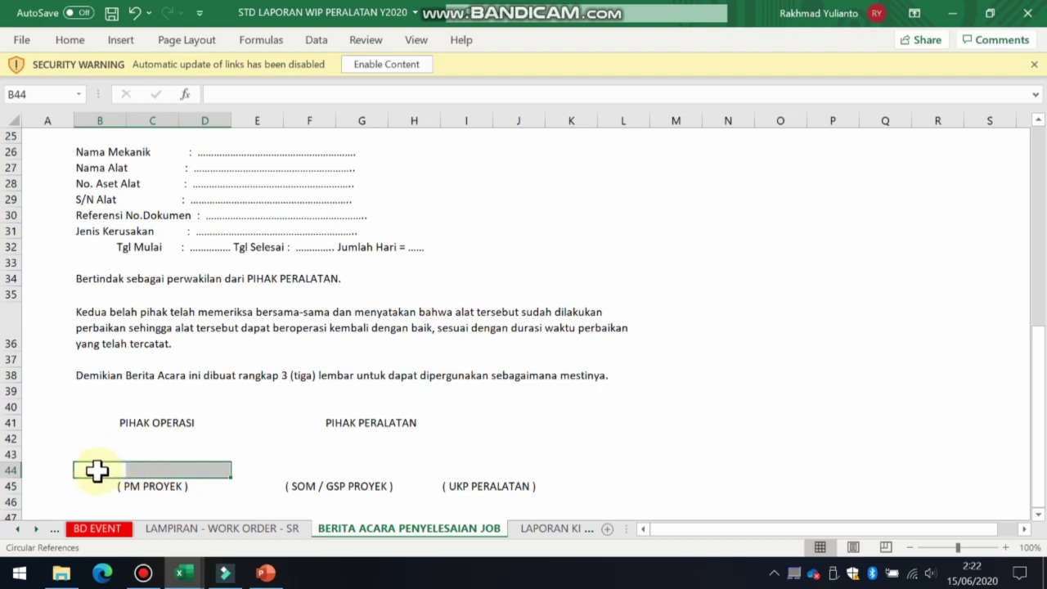
pyautogui.moveTo(94, 469); pyautogui.dragTo(196, 469)
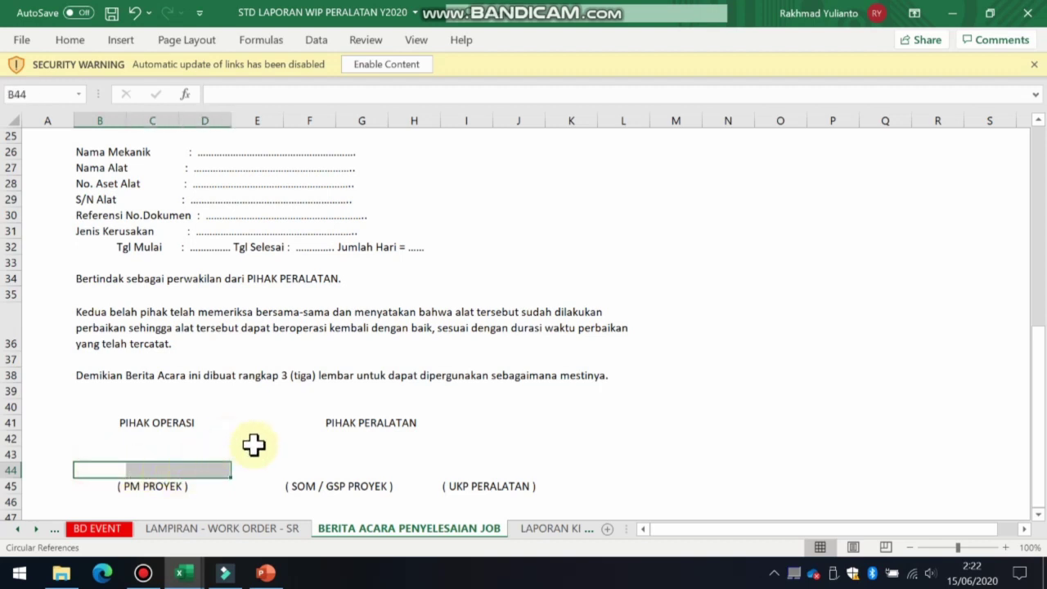
pyautogui.moveTo(304, 479); pyautogui.dragTo(383, 478)
pyautogui.moveTo(126, 469); pyautogui.dragTo(214, 469)
pyautogui.moveTo(296, 466); pyautogui.dragTo(545, 464)
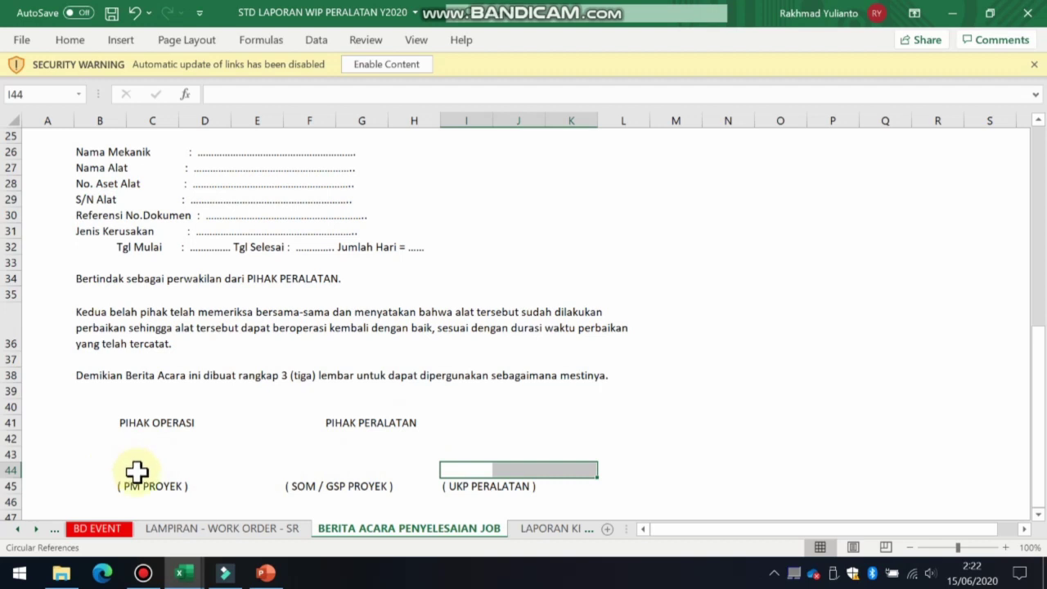
pyautogui.click(319, 467)
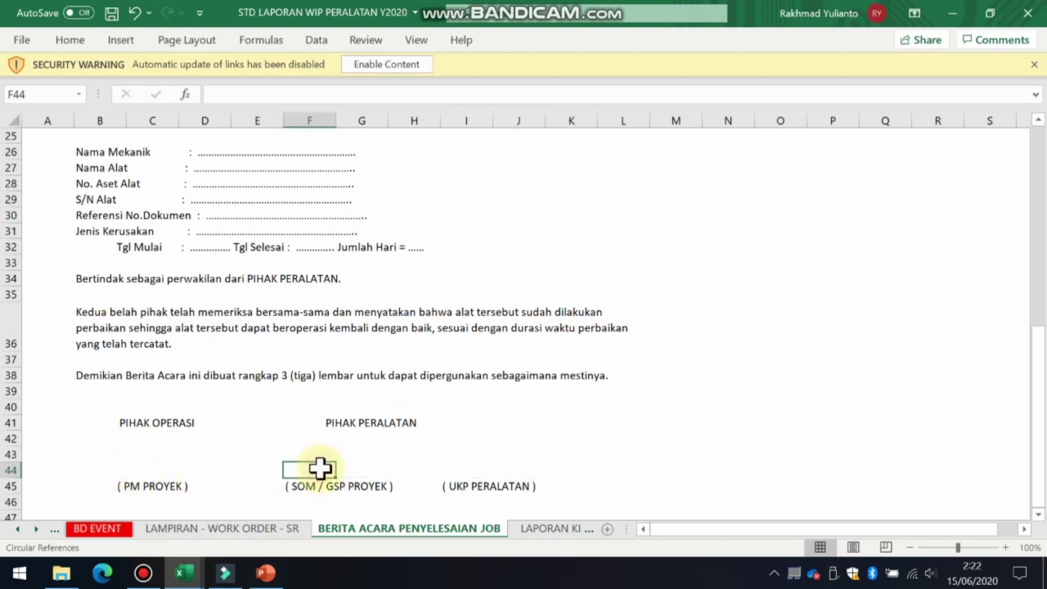
# View the LAPORAN KERUSAKAN PERBAIKAN form, followed by the PM EVENT, BACKLOG and BD EVENT monitoring sheets
pyautogui.click(536, 529)
pyautogui.click(290, 320)
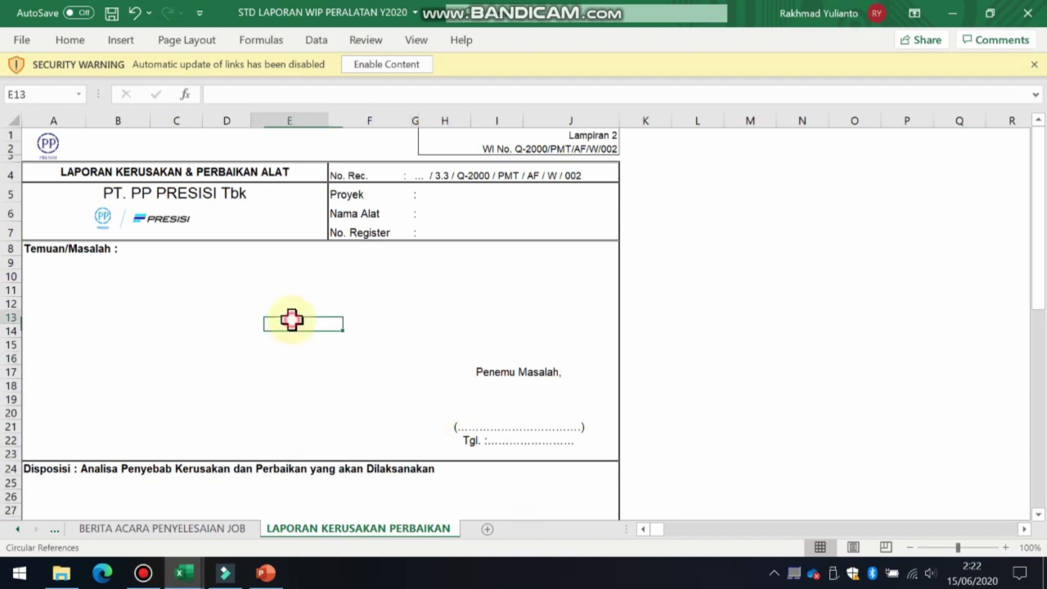
pyautogui.click(18, 528)
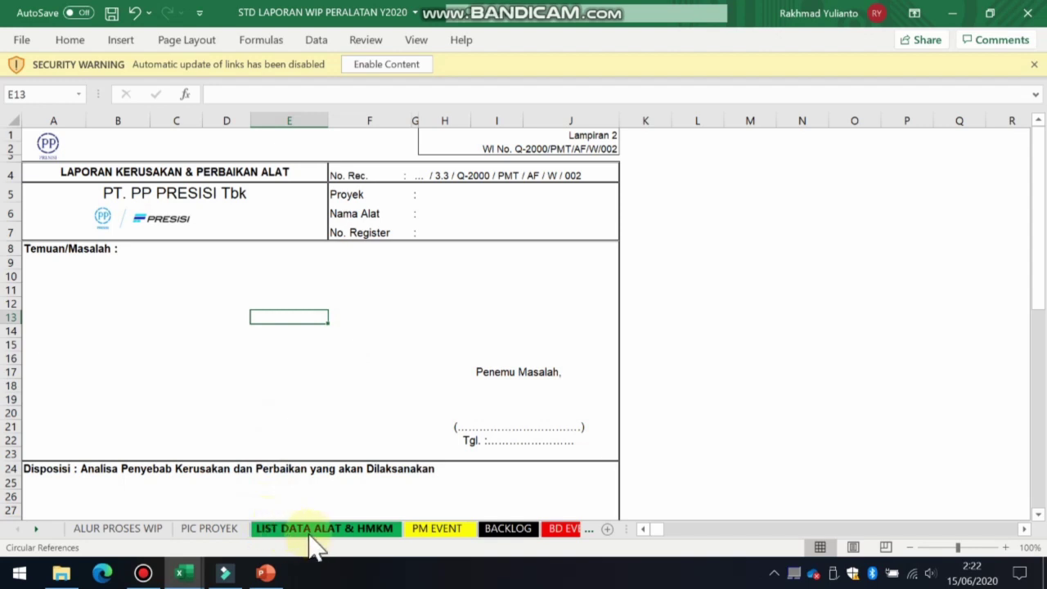
pyautogui.click(433, 530)
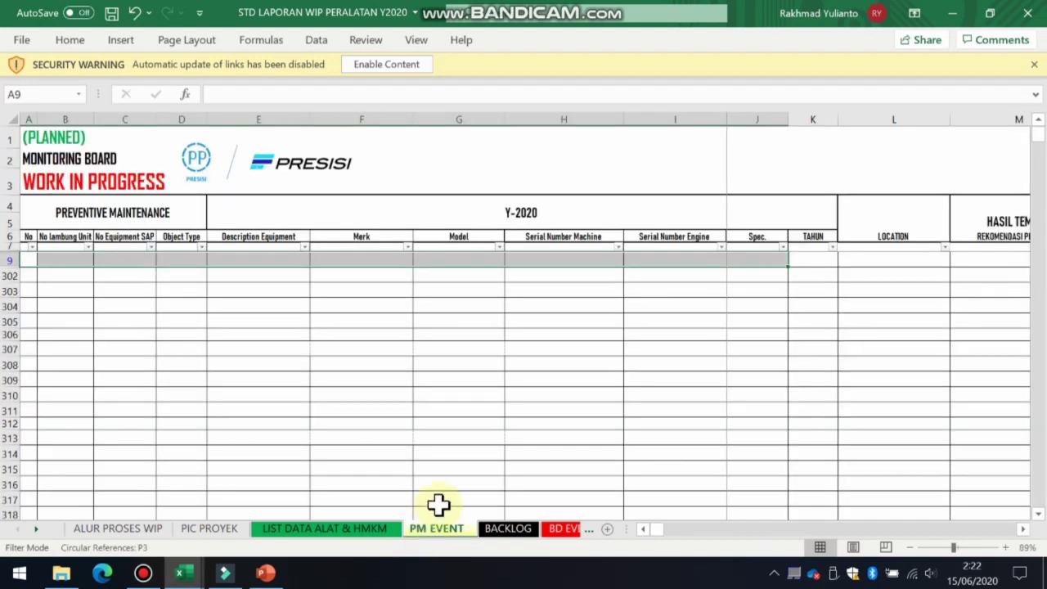
pyautogui.click(509, 530)
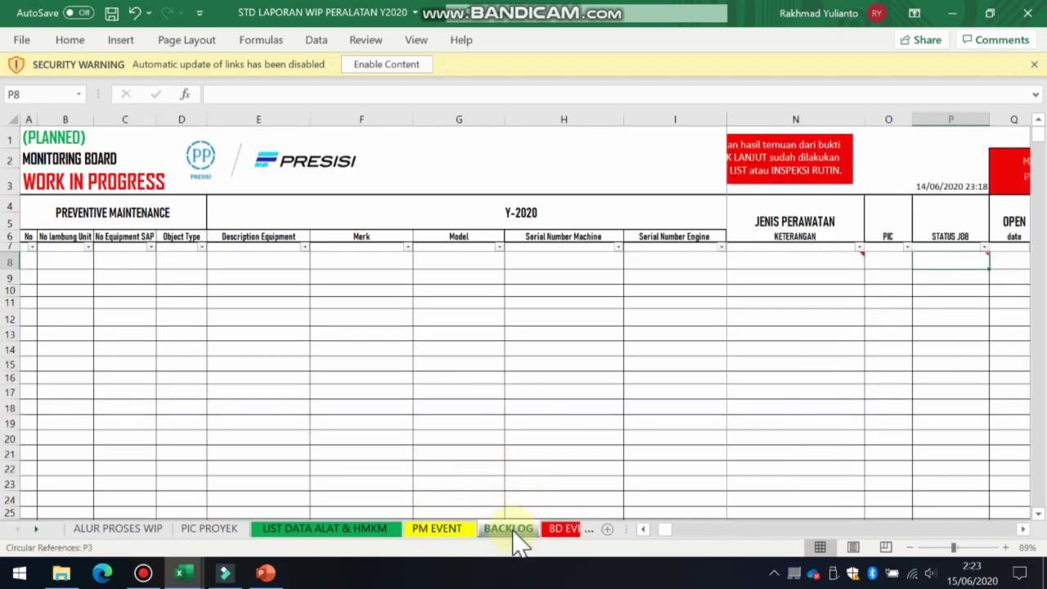
pyautogui.click(564, 530)
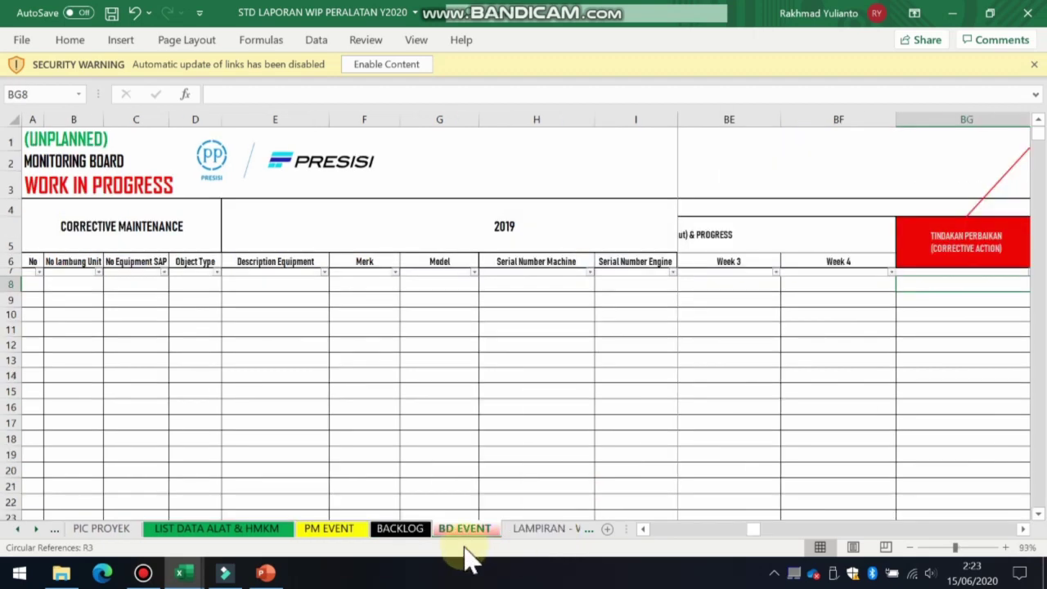
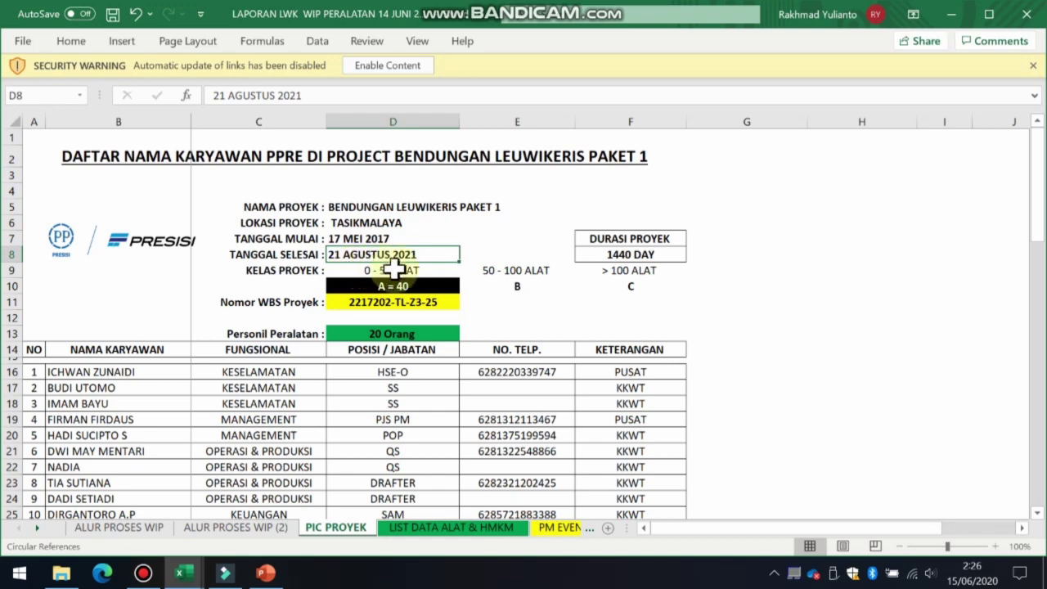
# Review the project duration, project class, WBS number and equipment personnel entries in the PIC PROYEK sheet's header
pyautogui.click(610, 255)
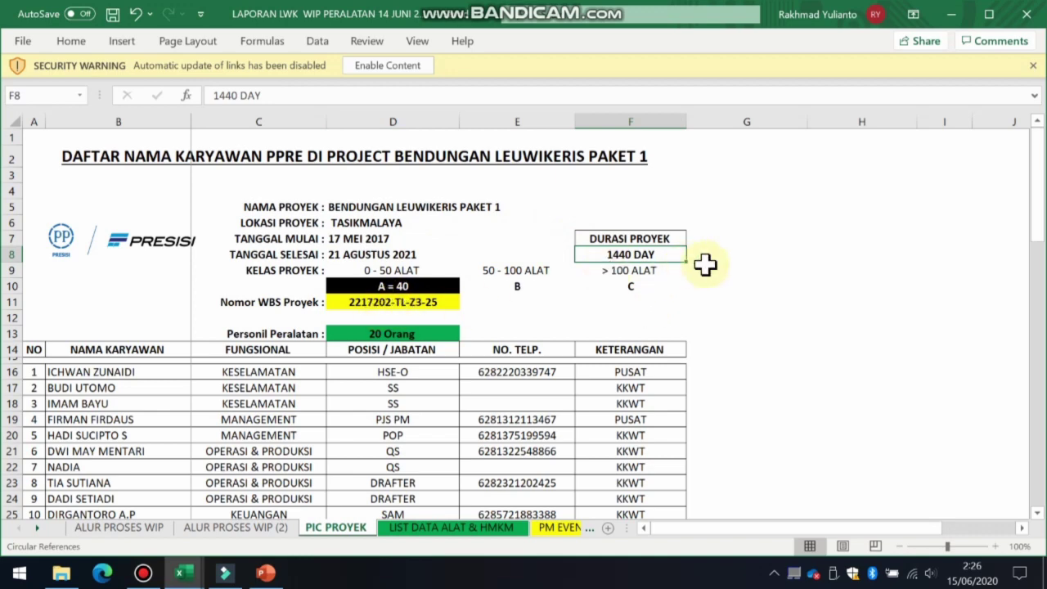
pyautogui.click(298, 272)
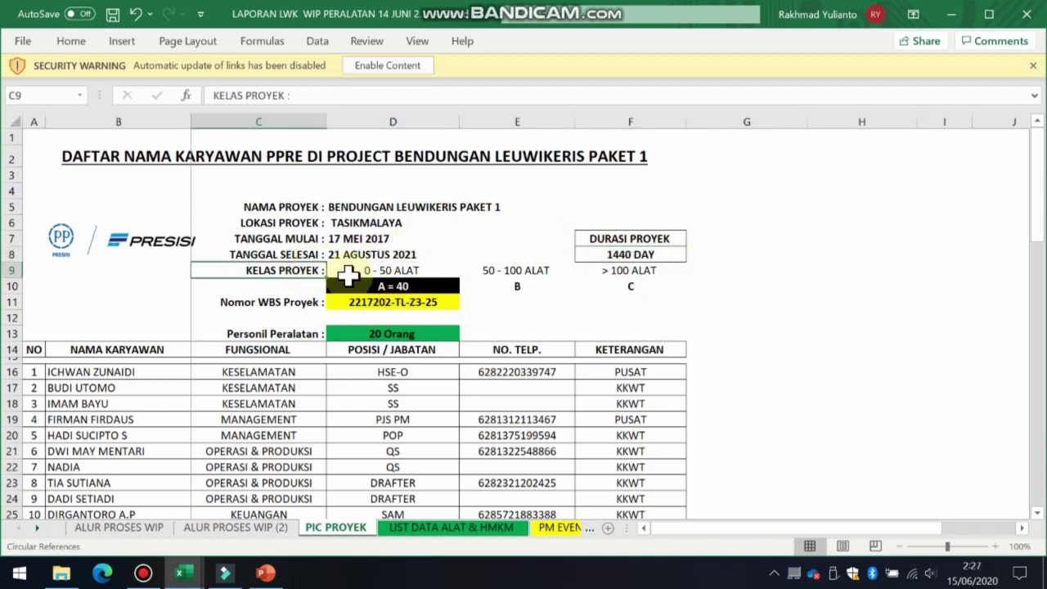
pyautogui.click(374, 286)
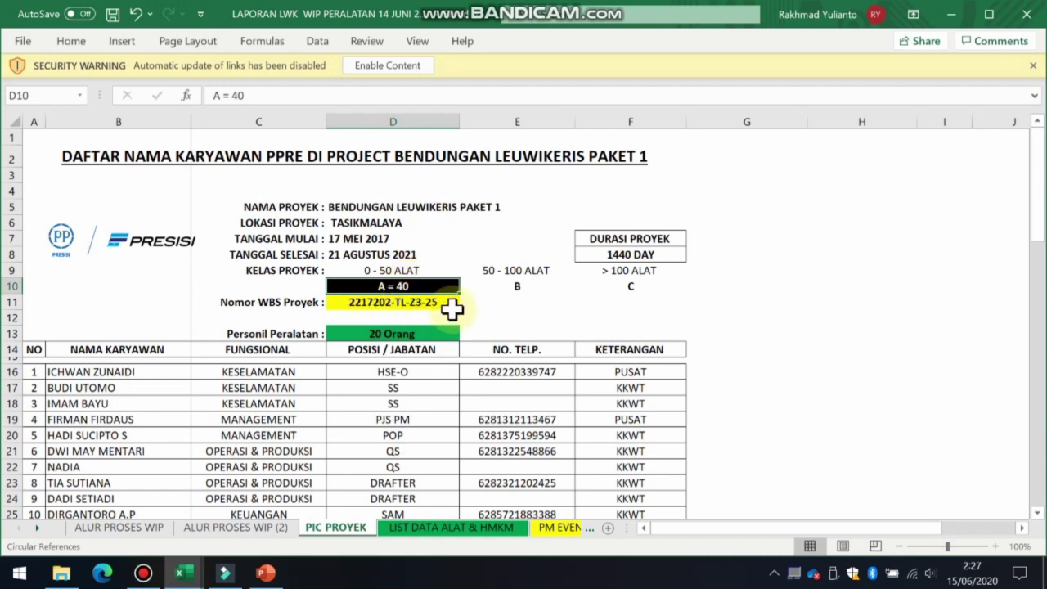
pyautogui.click(286, 304)
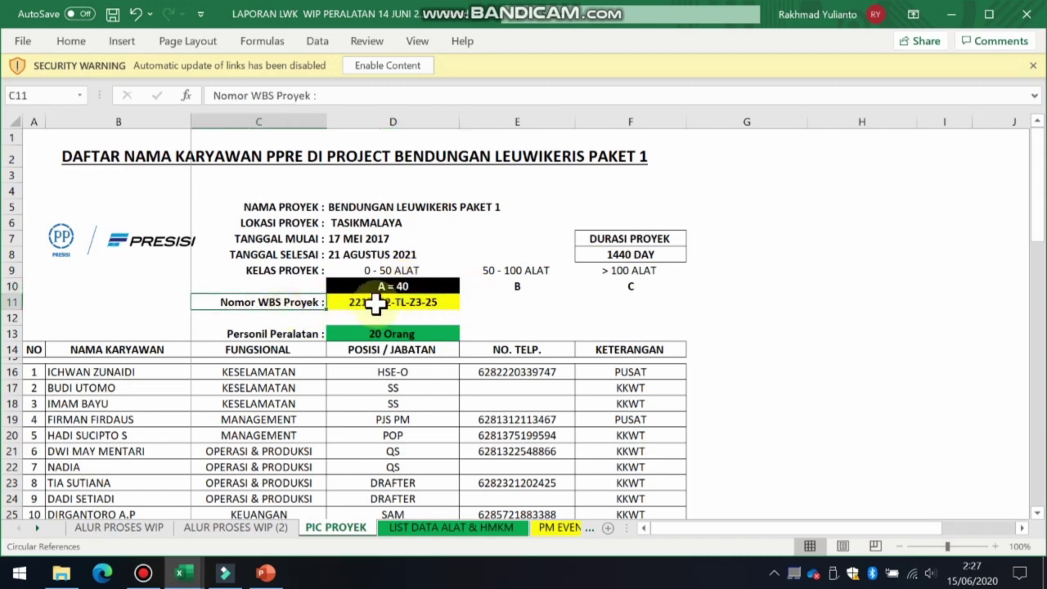
pyautogui.click(373, 301)
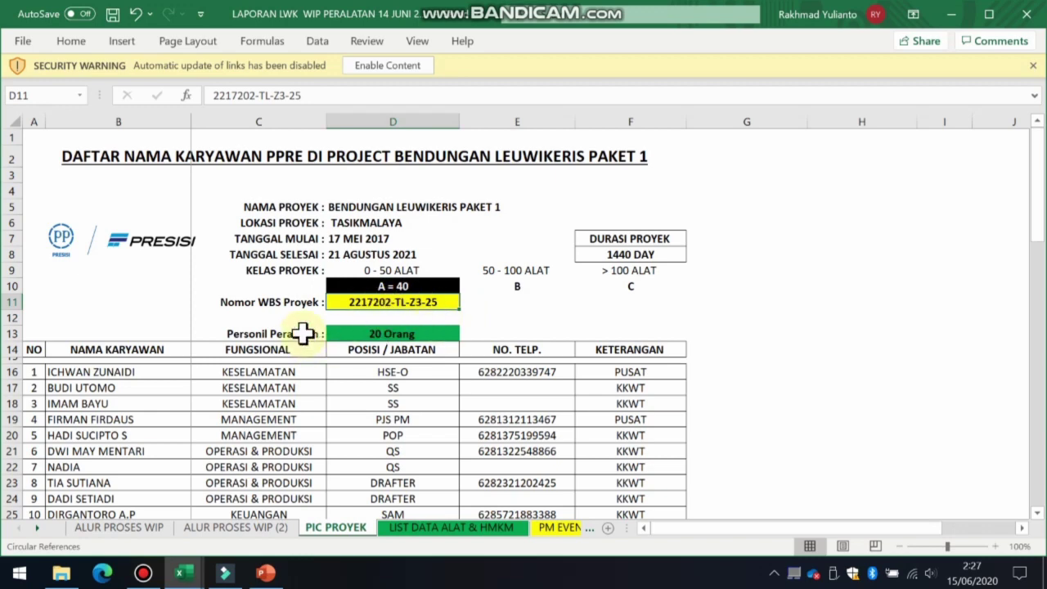
pyautogui.click(303, 332)
pyautogui.click(364, 337)
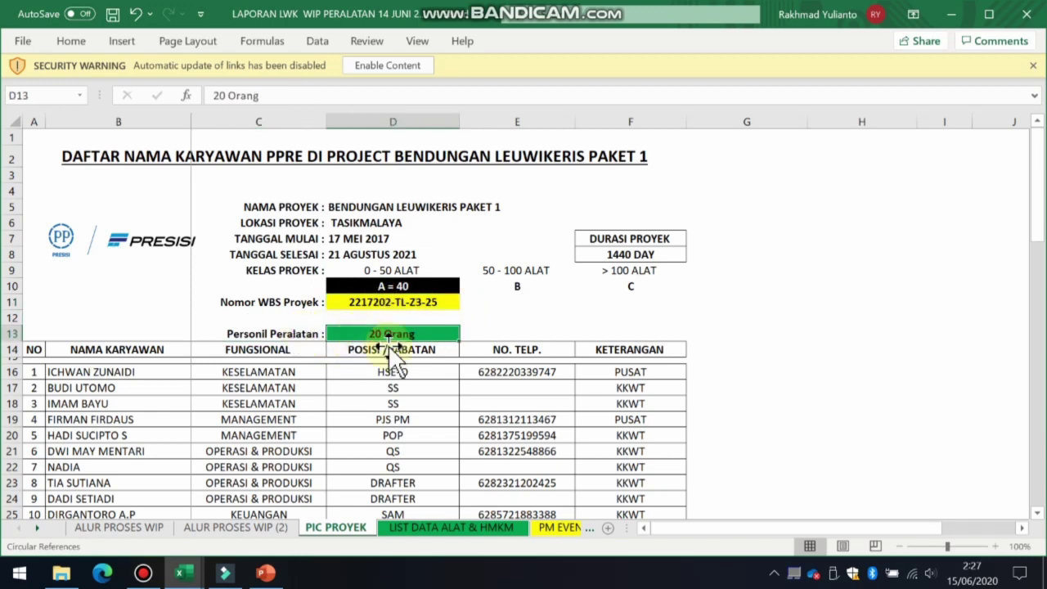
# Look through the full employee list on the PIC PROYEK sheet, including the highlighted PERAWATAN ALAT rows
pyautogui.scroll(-9, 410, 441)
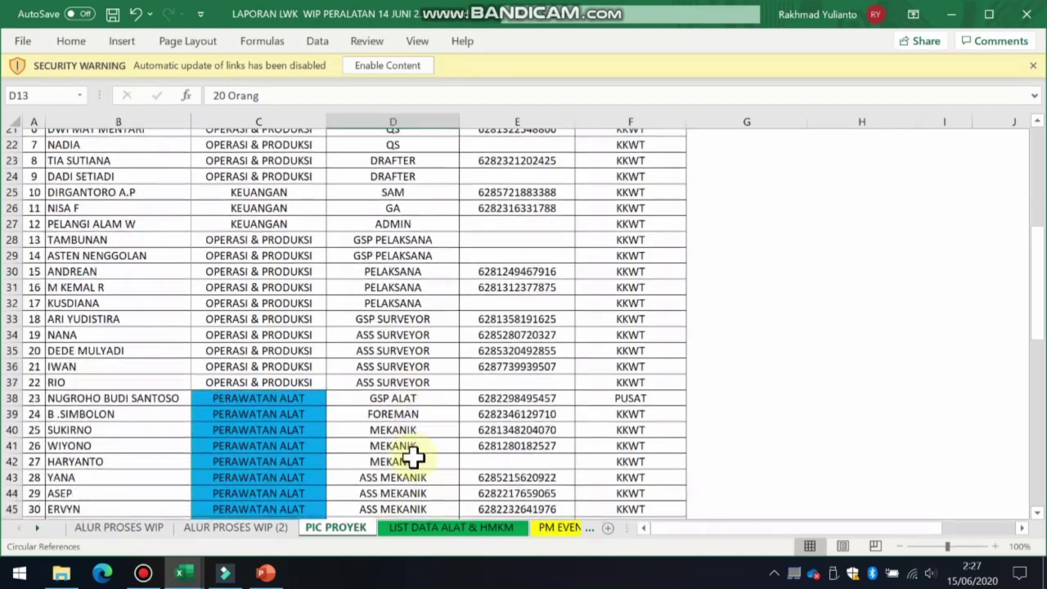
pyautogui.scroll(-4, 411, 457)
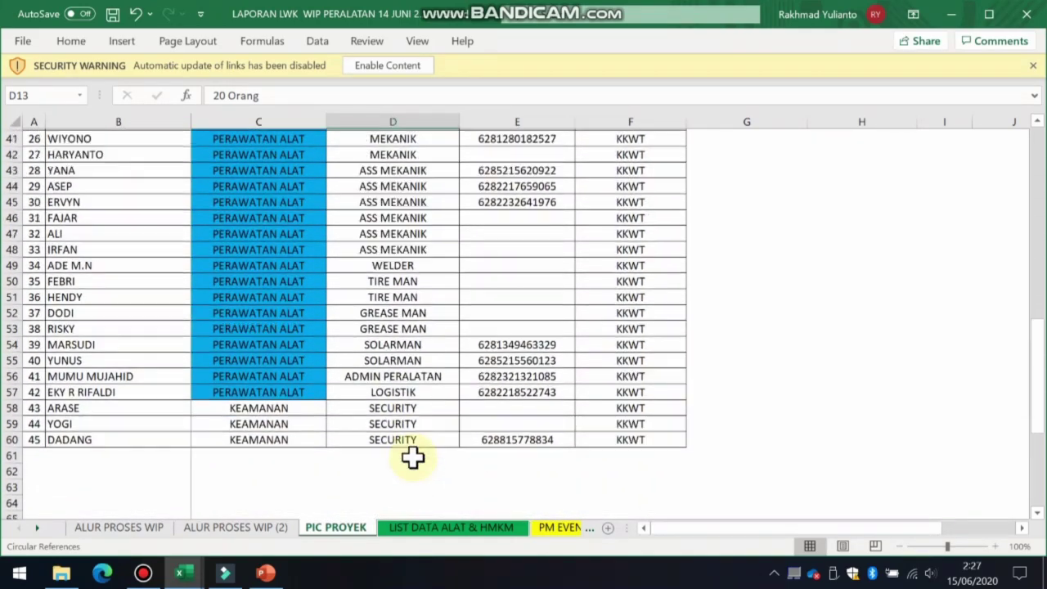
pyautogui.scroll(2, 410, 457)
pyautogui.scroll(5, 411, 456)
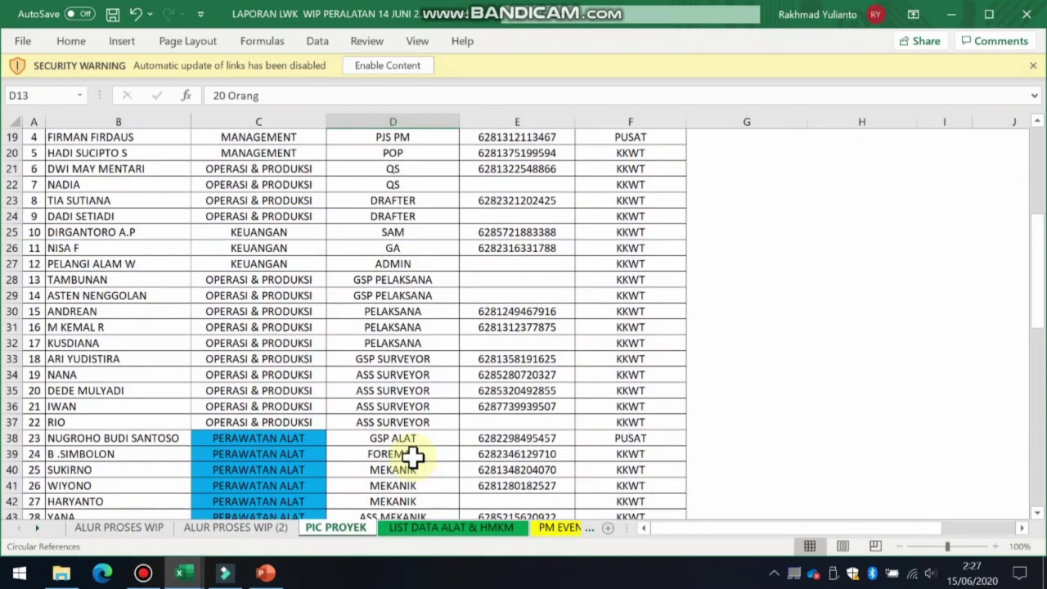
pyautogui.scroll(5, 411, 456)
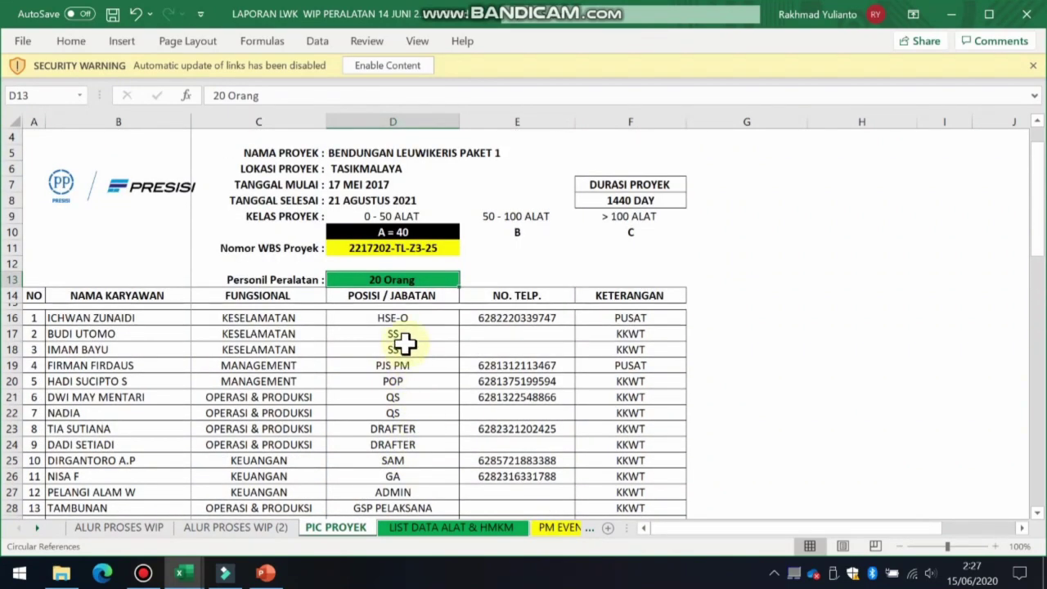
# Examine the functions and positions of the safety and management staff in the employee list, including the PJS PM row
pyautogui.moveTo(304, 317); pyautogui.dragTo(301, 381)
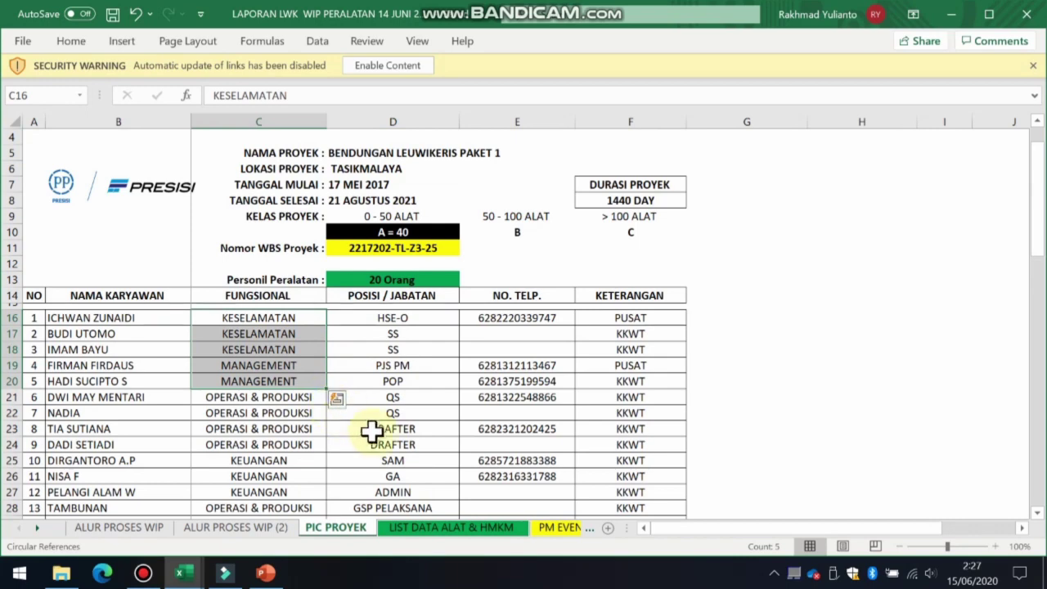
pyautogui.click(393, 381)
pyautogui.scroll(-1, 391, 413)
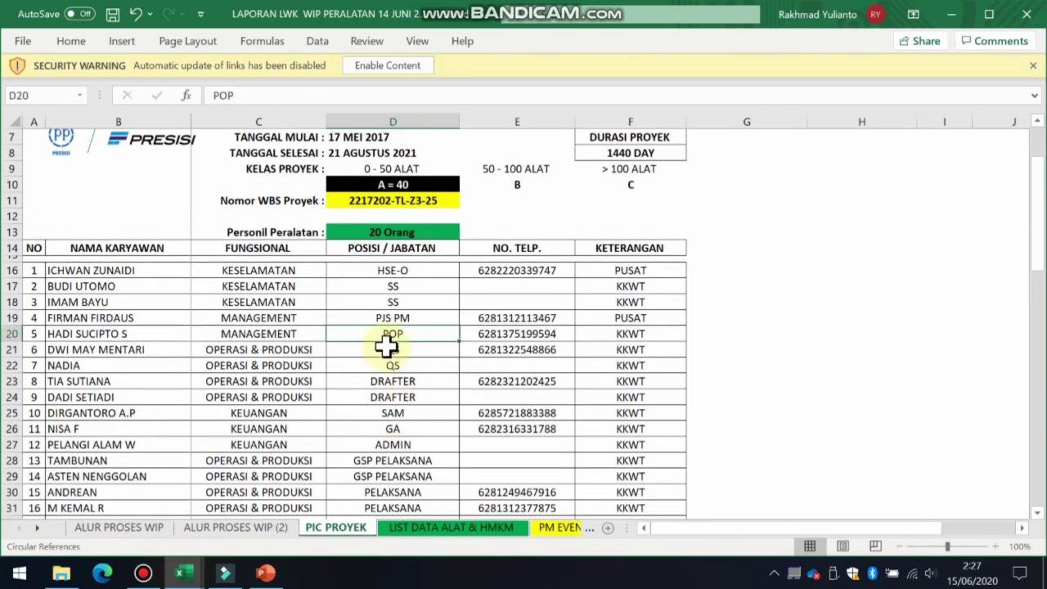
pyautogui.click(386, 319)
pyautogui.click(162, 317)
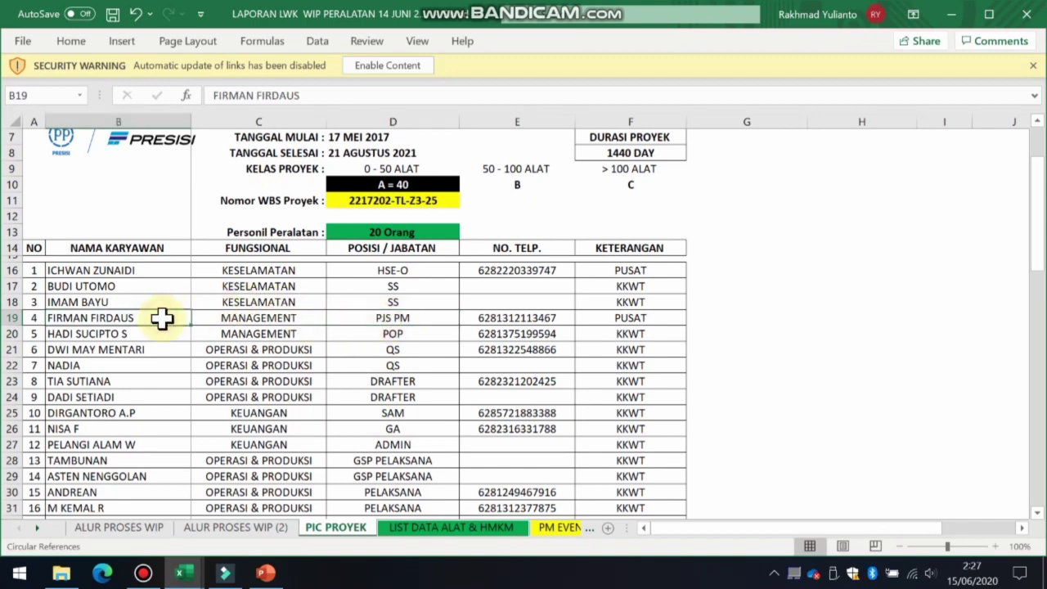
pyautogui.scroll(-2, 349, 404)
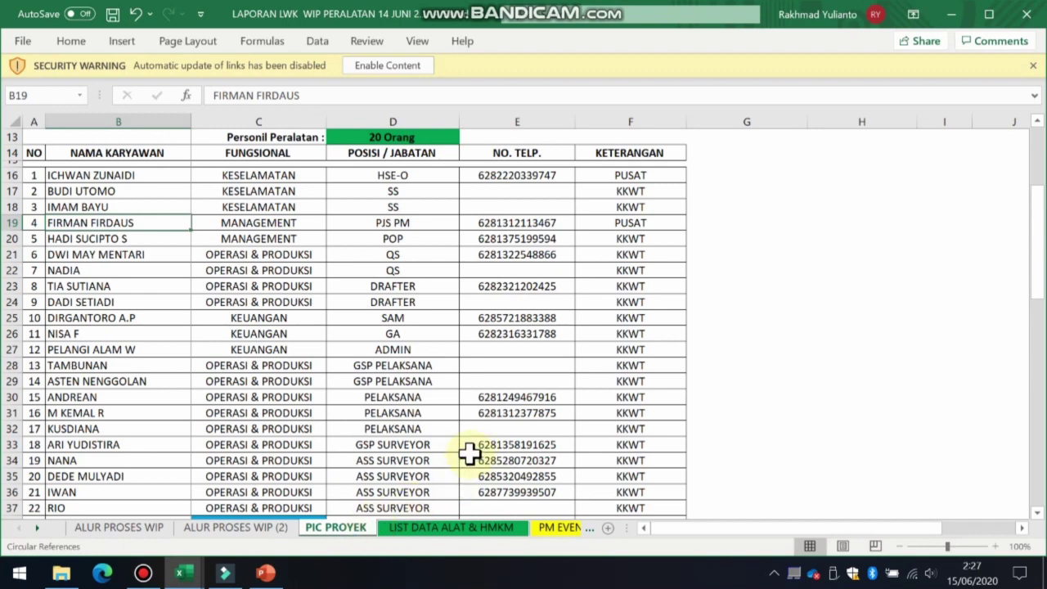
# Compare the project class entry in D10 with the Personil Peralatan entry in D13 of the project header
pyautogui.scroll(4, 467, 451)
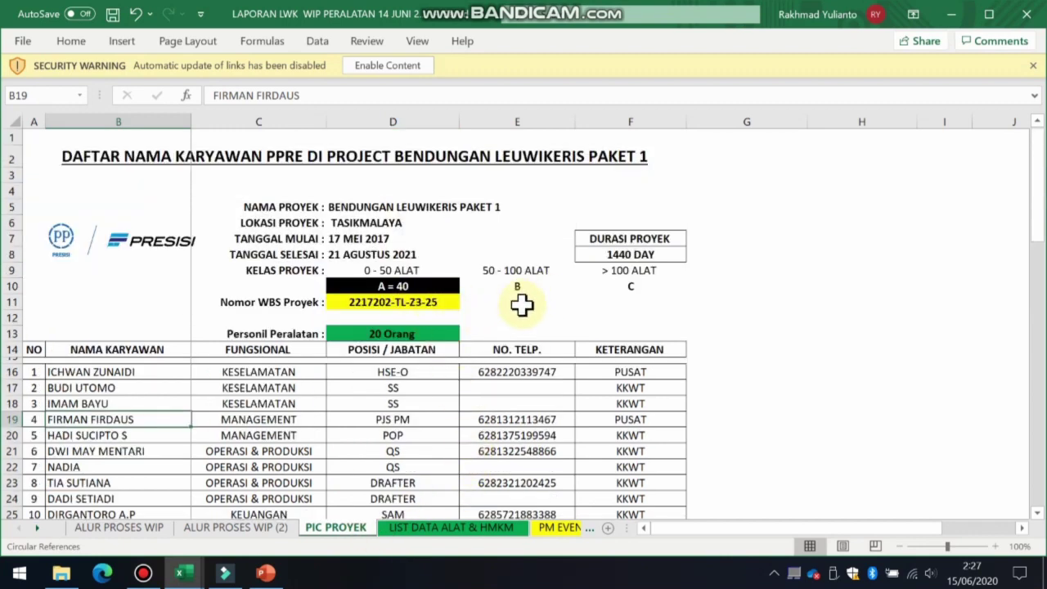
pyautogui.click(433, 287)
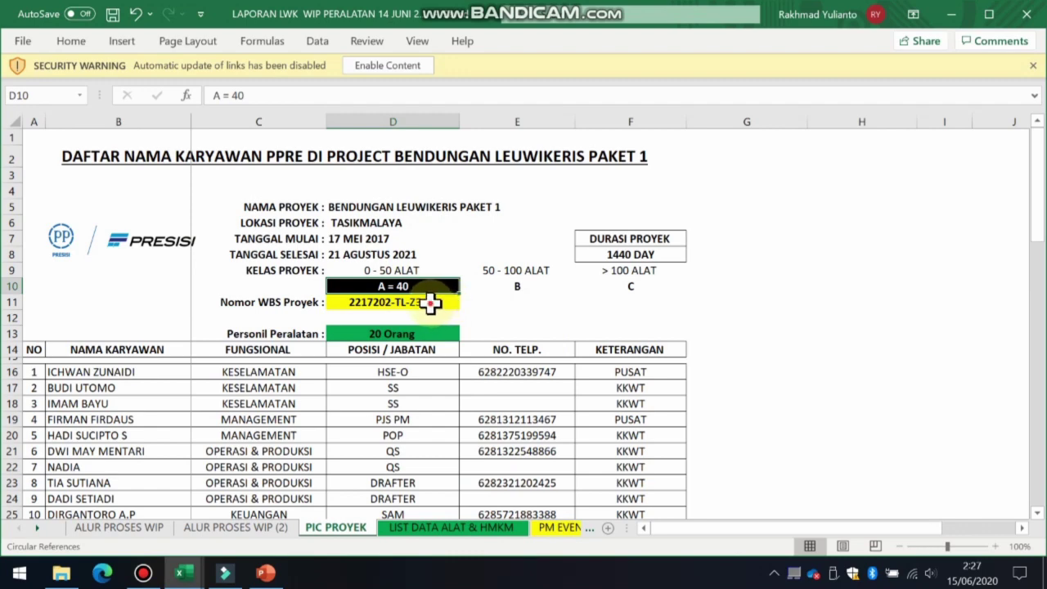
pyautogui.click(430, 304)
pyautogui.click(428, 283)
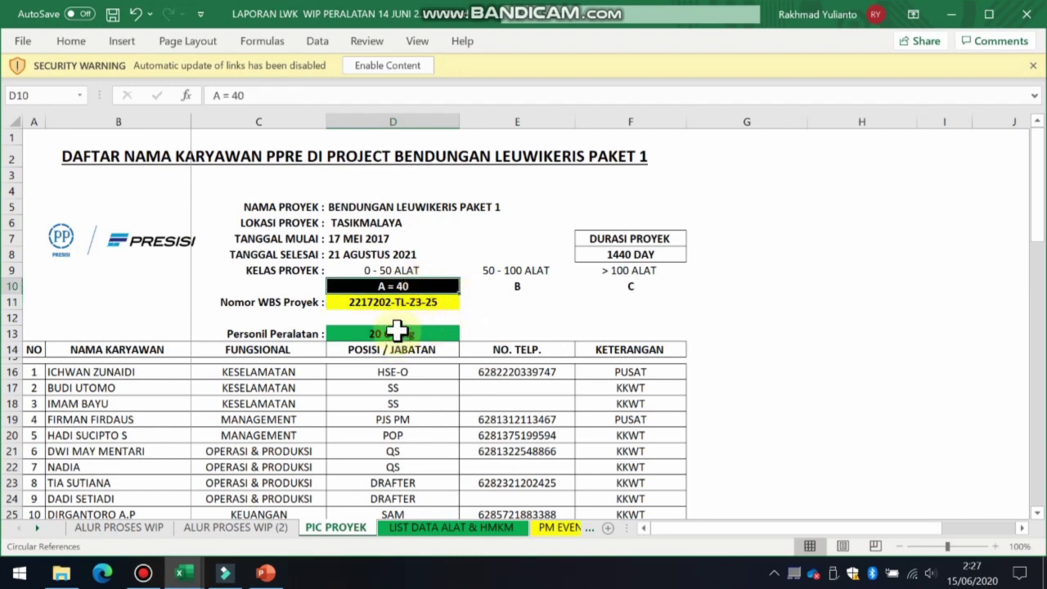
pyautogui.click(376, 334)
pyautogui.click(430, 287)
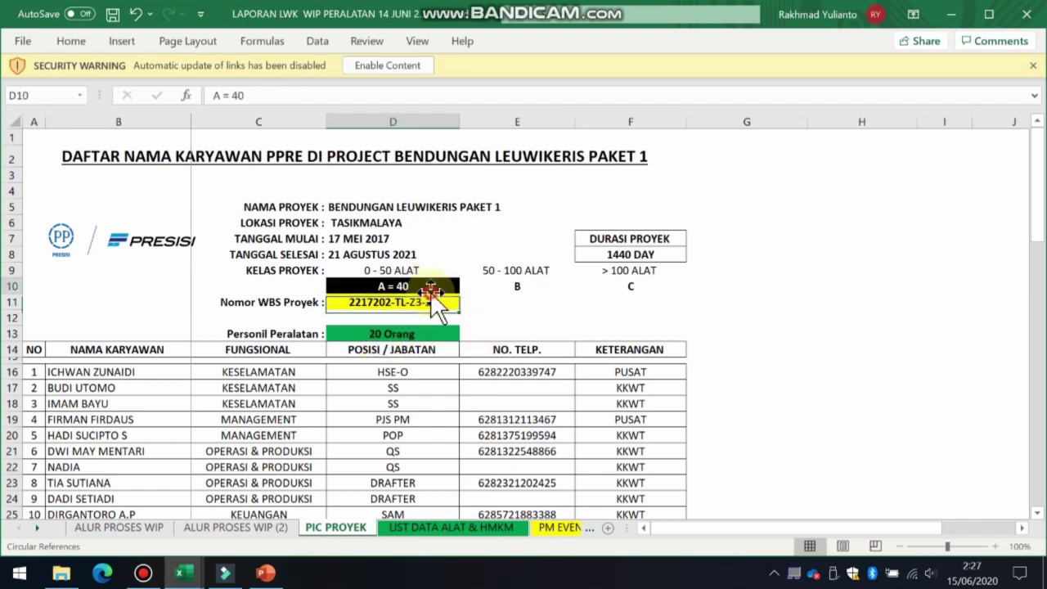
pyautogui.click(421, 332)
pyautogui.click(430, 317)
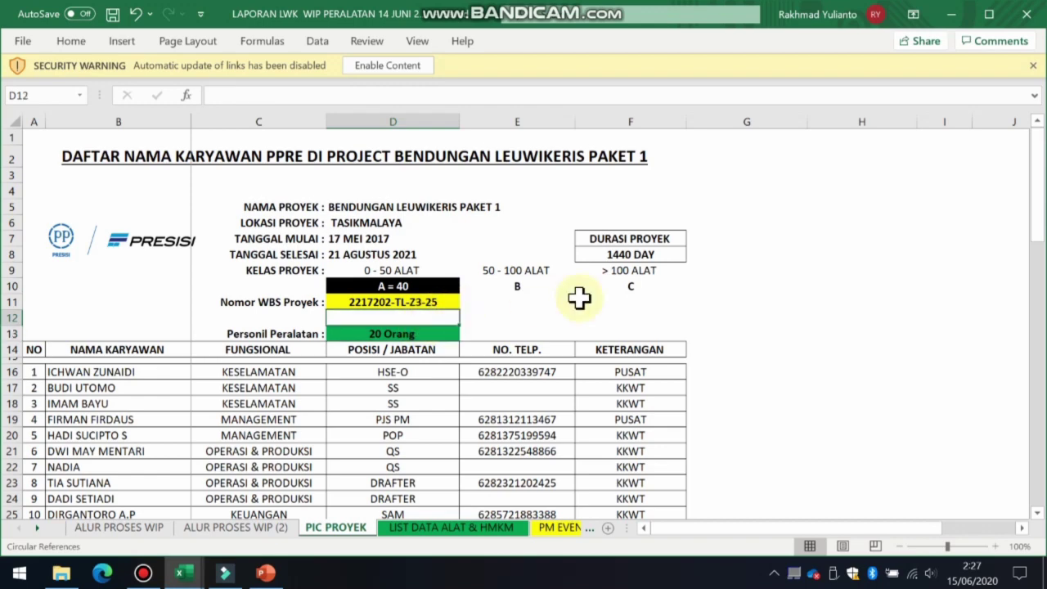
pyautogui.click(415, 334)
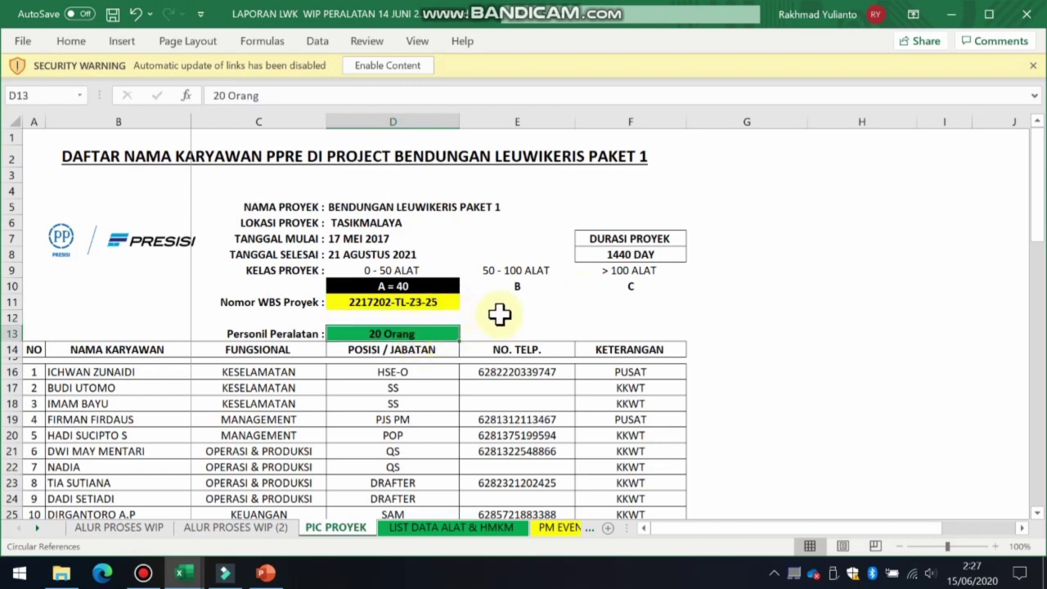
pyautogui.click(434, 314)
pyautogui.click(428, 329)
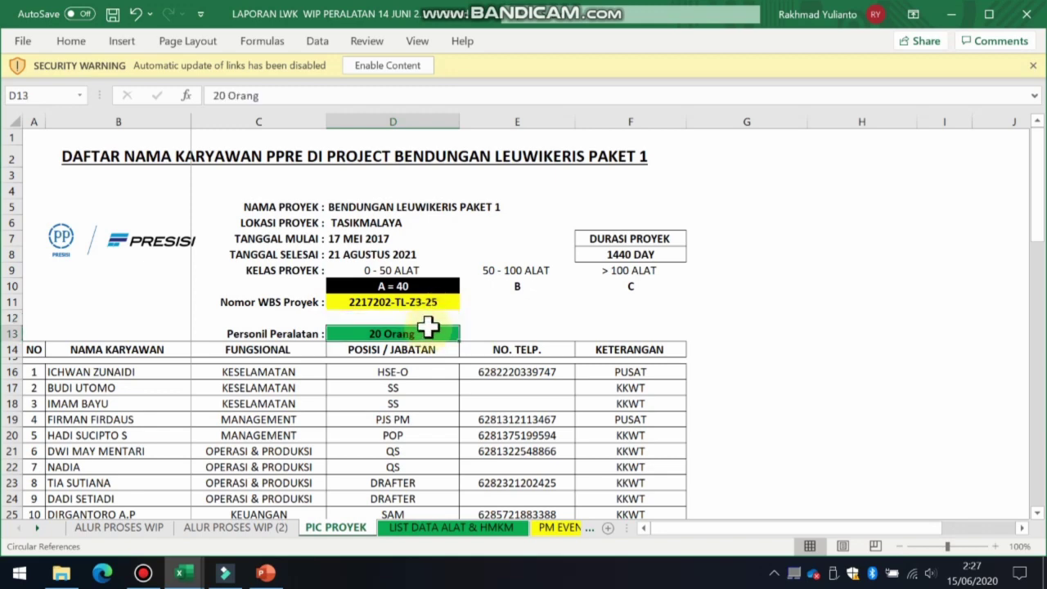
pyautogui.click(431, 317)
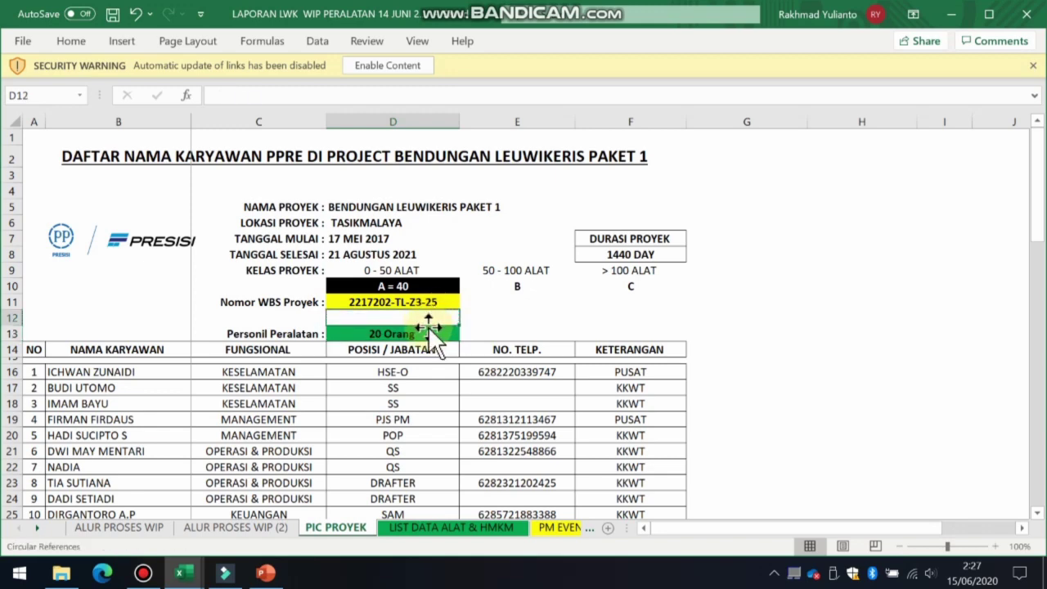
pyautogui.click(510, 319)
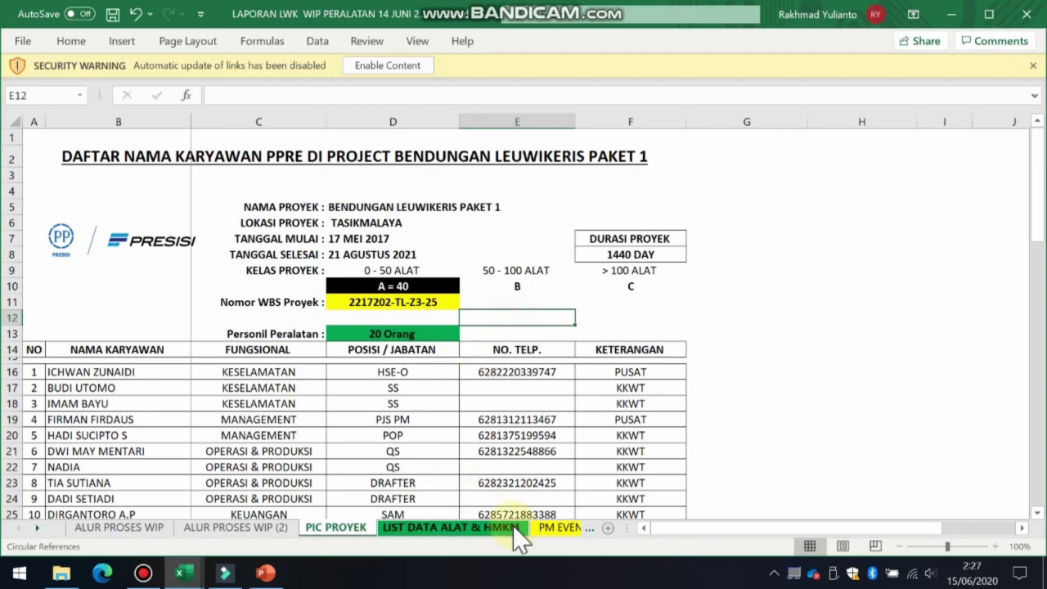
# Open the LIST DATA ALAT & HMKM sheet and look through its unit list from EX 02 to WT 24, including the red rows
pyautogui.click(489, 536)
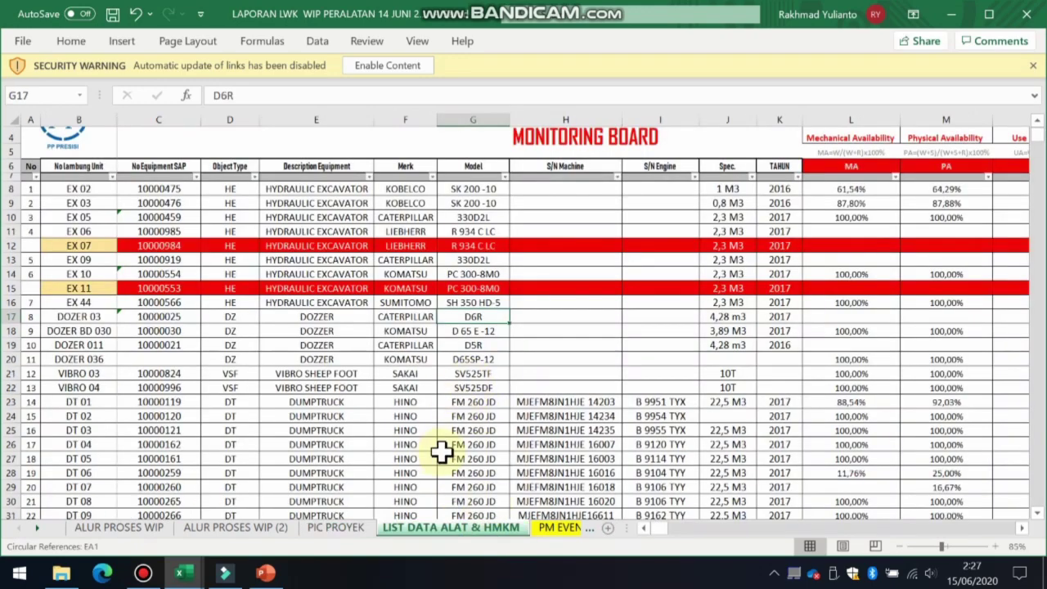
pyautogui.click(230, 288)
pyautogui.scroll(1, 42, 244)
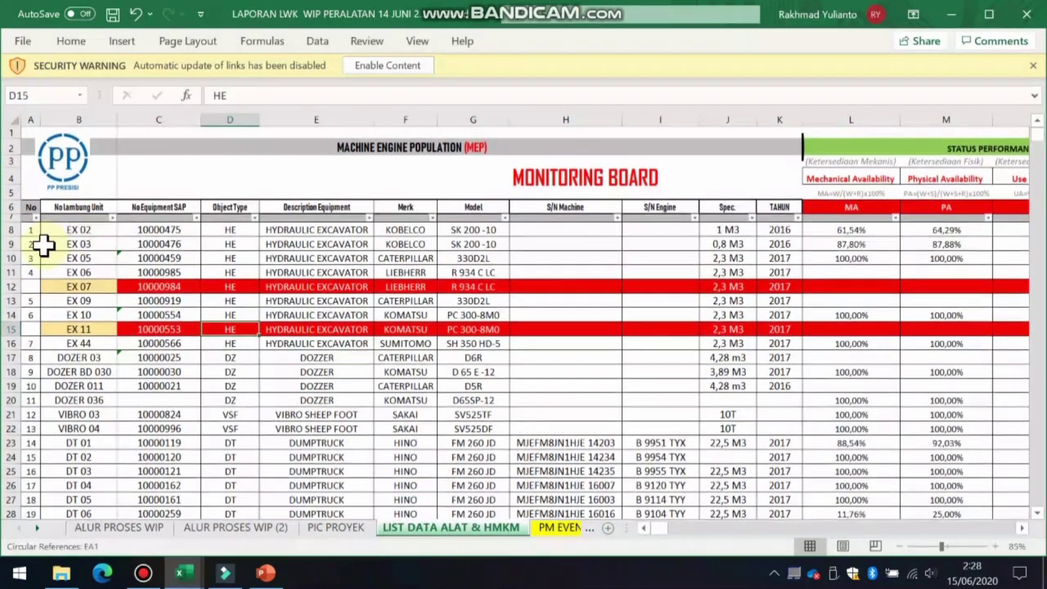
pyautogui.click(82, 244)
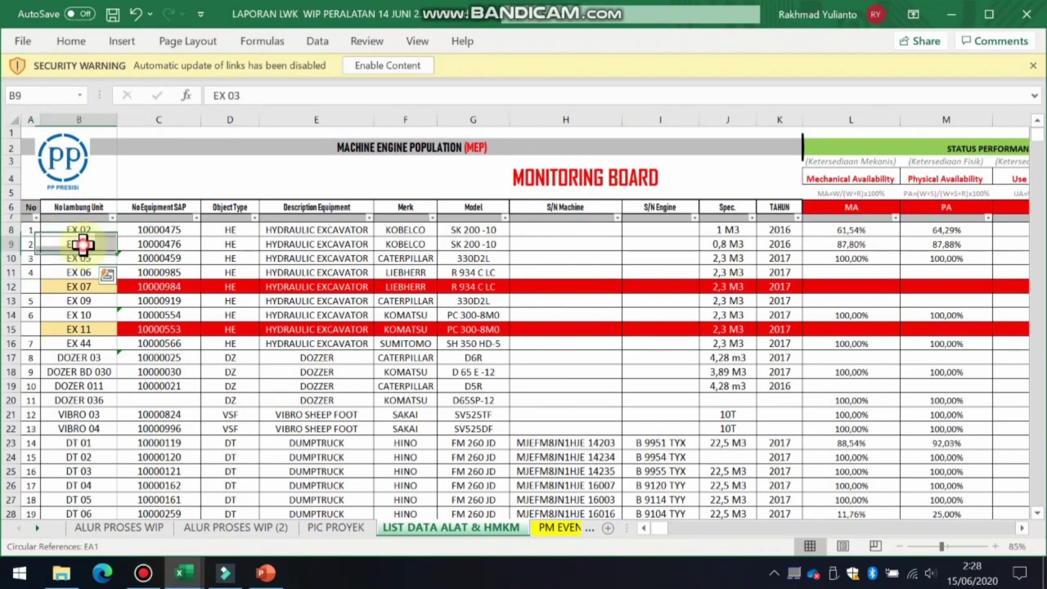
pyautogui.moveTo(78, 230); pyautogui.dragTo(87, 398)
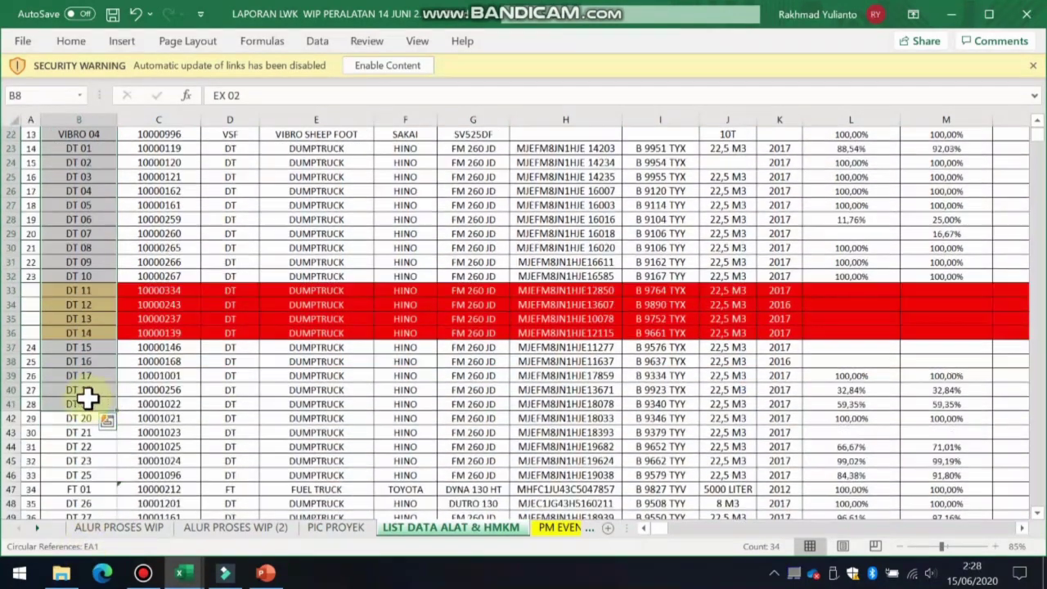
pyautogui.scroll(-3, 85, 401)
pyautogui.click(64, 461)
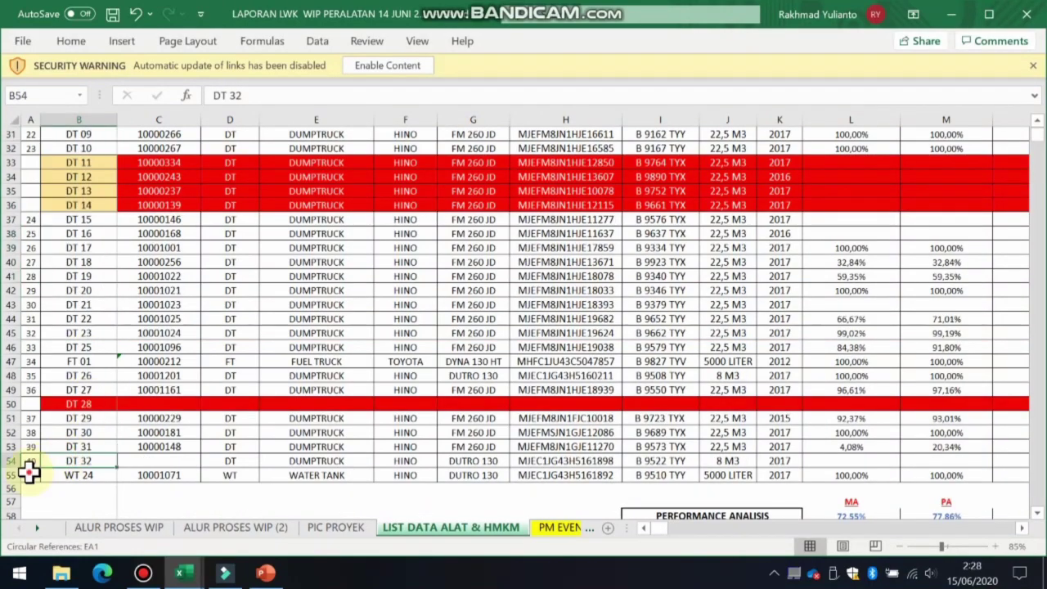
pyautogui.click(29, 473)
pyautogui.scroll(7, 134, 394)
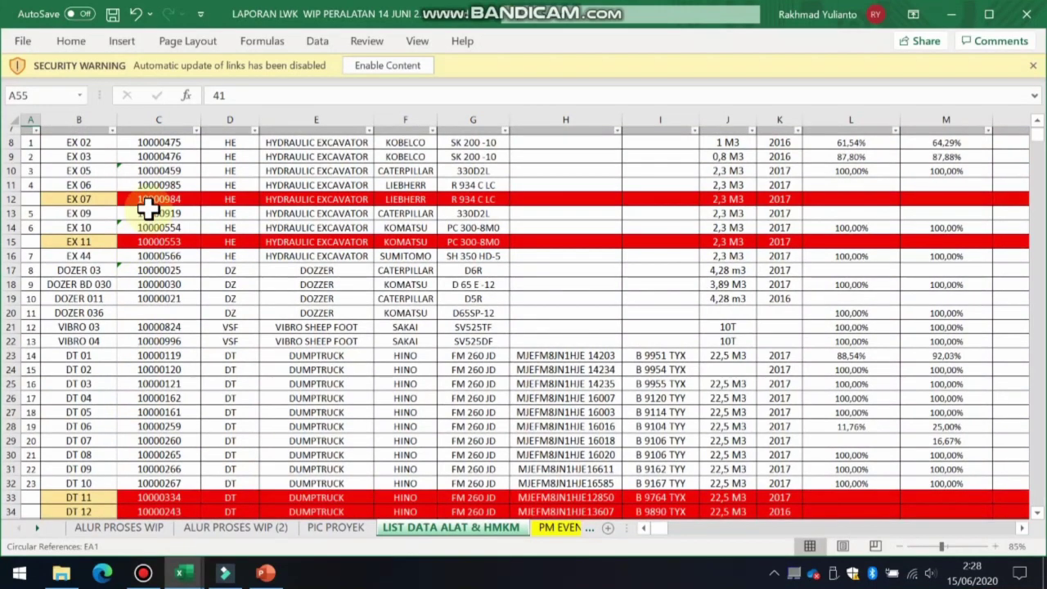
pyautogui.click(149, 200)
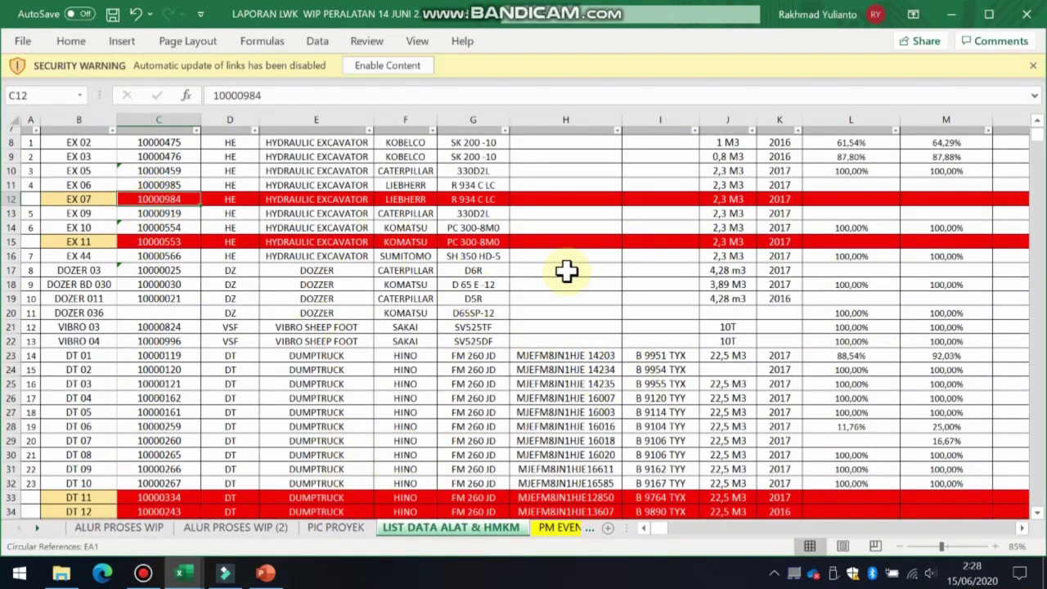
pyautogui.scroll(3, 590, 334)
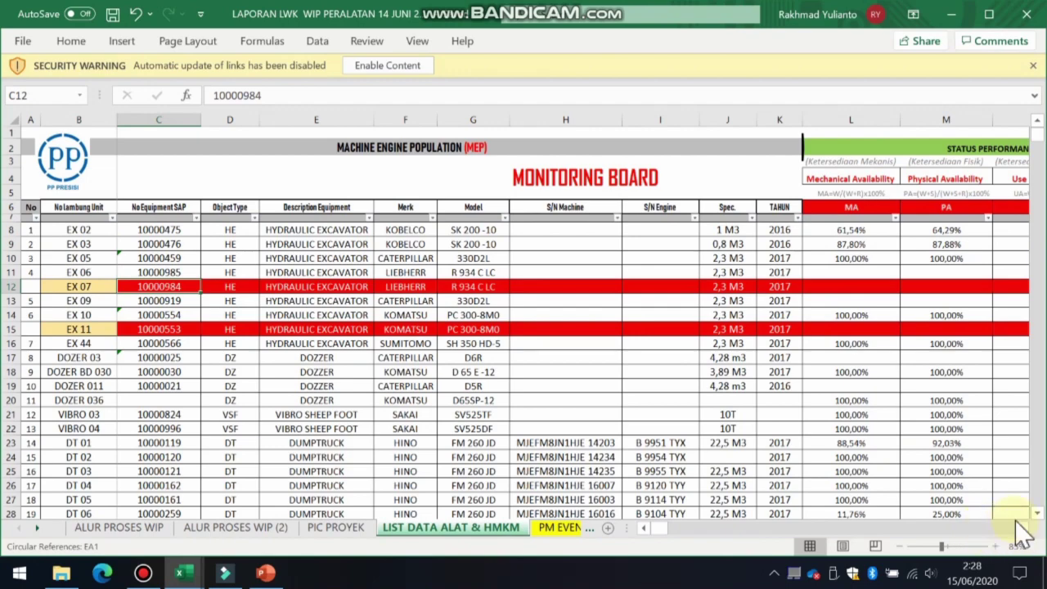
# Examine the daily O, I and R hour entries per unit in the Jun-20 log, up to day 12
pyautogui.moveTo(1014, 533); pyautogui.dragTo(1014, 534)
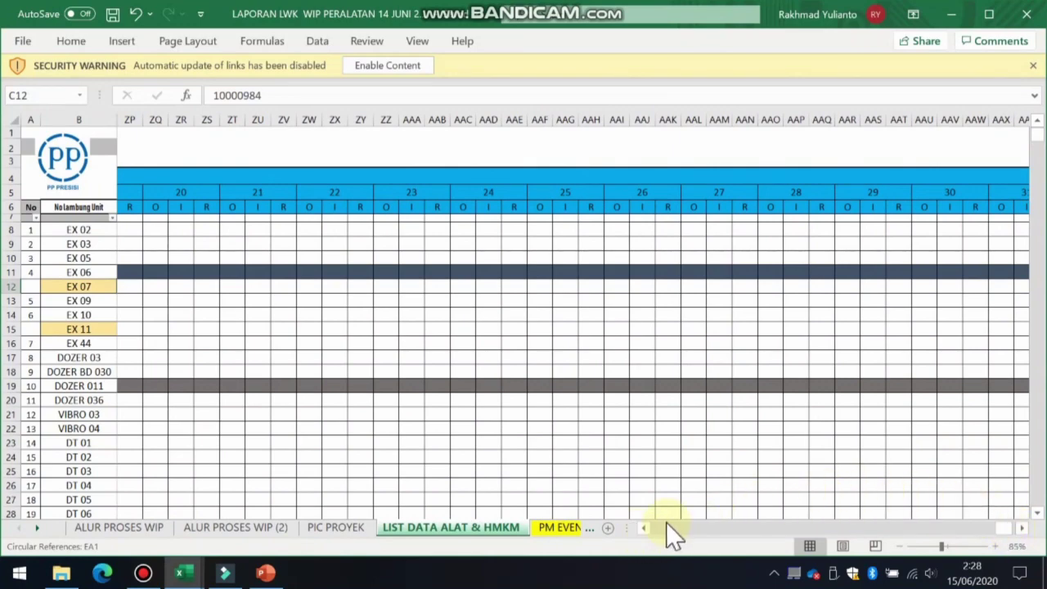
pyautogui.moveTo(661, 528); pyautogui.dragTo(662, 527)
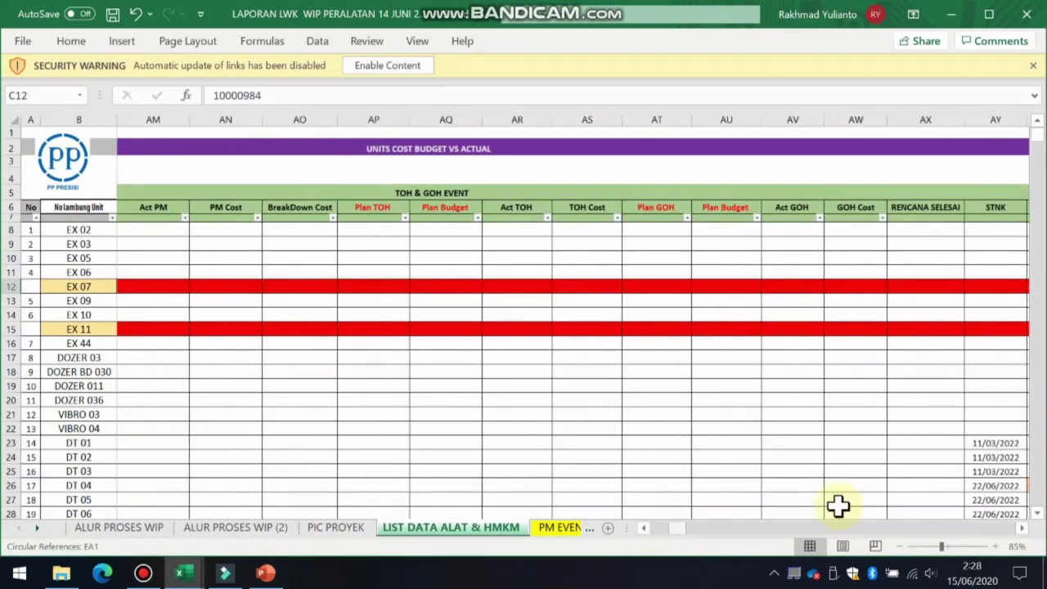
pyautogui.moveTo(1018, 532); pyautogui.dragTo(1019, 530)
pyautogui.click(881, 189)
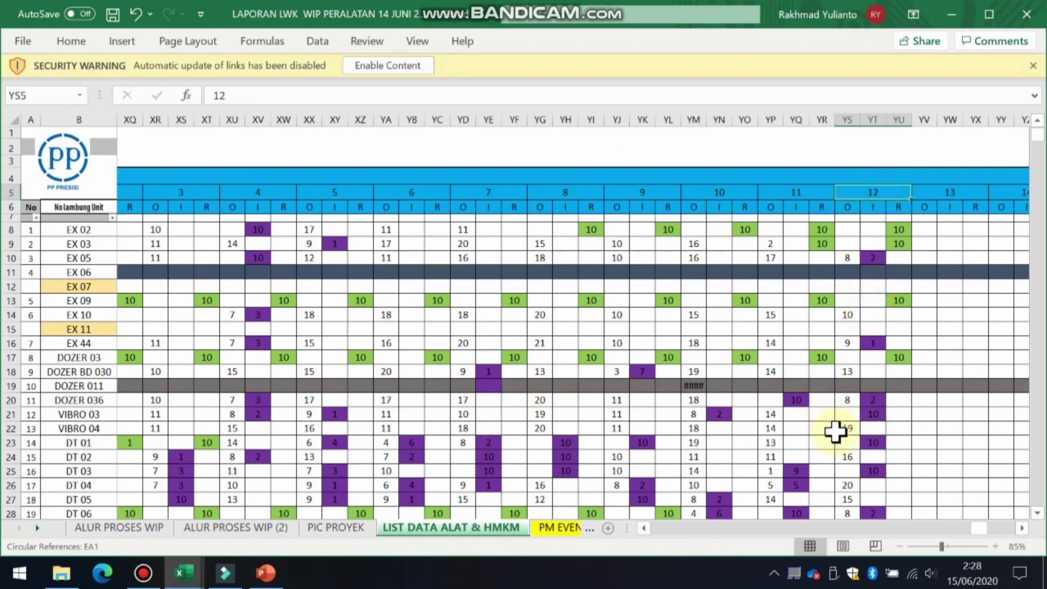
# Inspect the O, I and R formulas for EX 02 in the REKAP/BULAN columns, plus the O entries of EX 03 and EX 09
pyautogui.moveTo(1002, 533); pyautogui.dragTo(1011, 536)
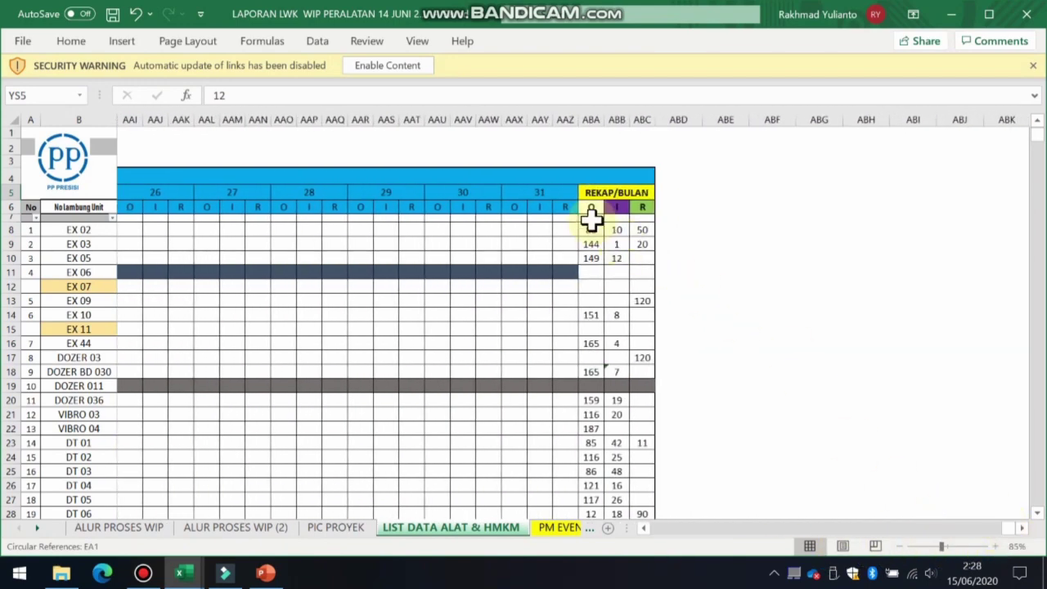
pyautogui.click(592, 231)
pyautogui.click(618, 229)
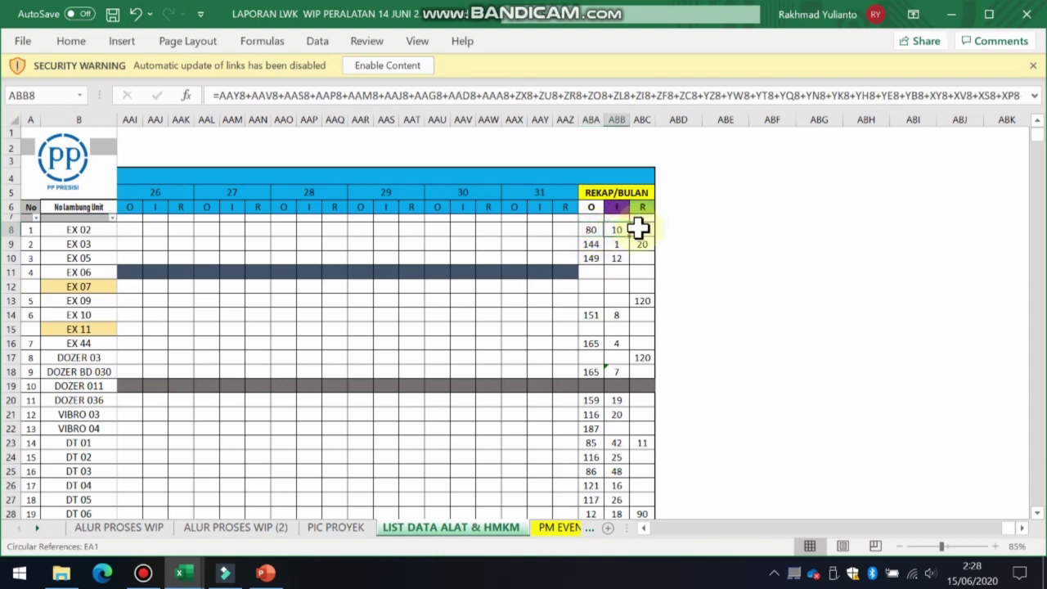
pyautogui.click(638, 229)
pyautogui.click(590, 234)
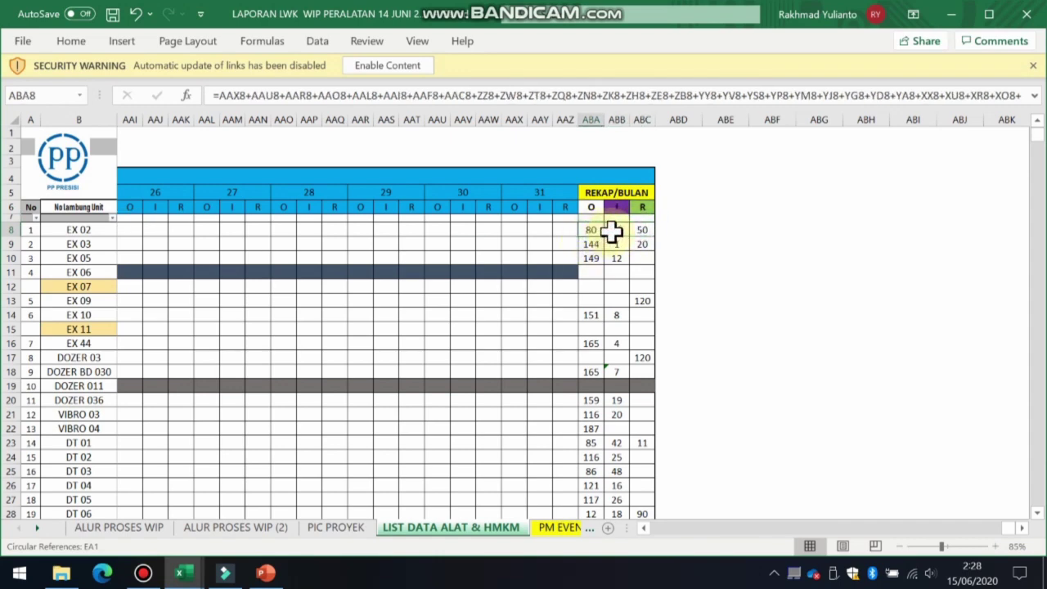
pyautogui.click(91, 229)
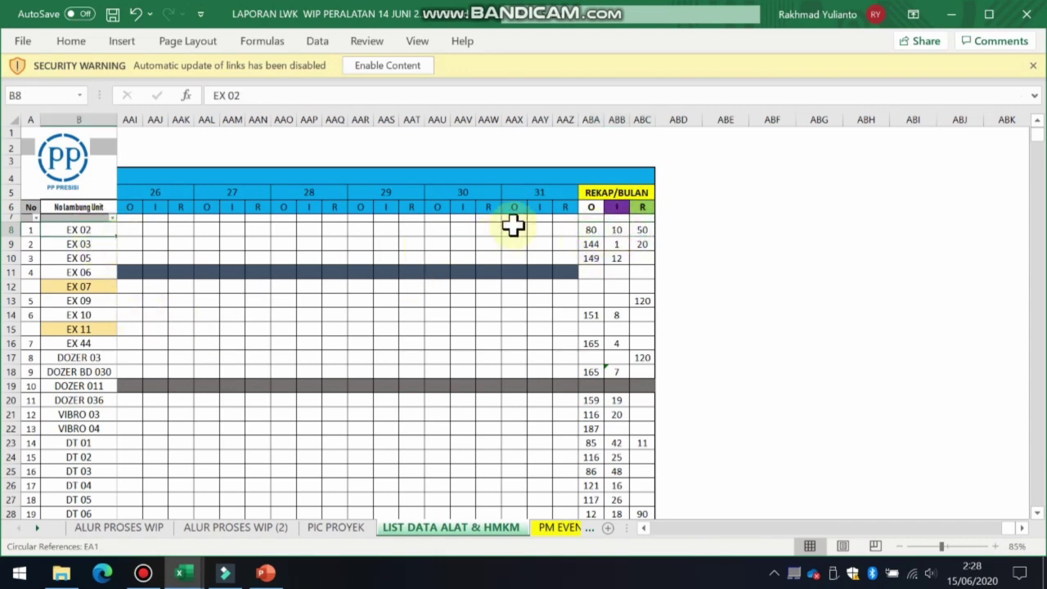
pyautogui.click(583, 232)
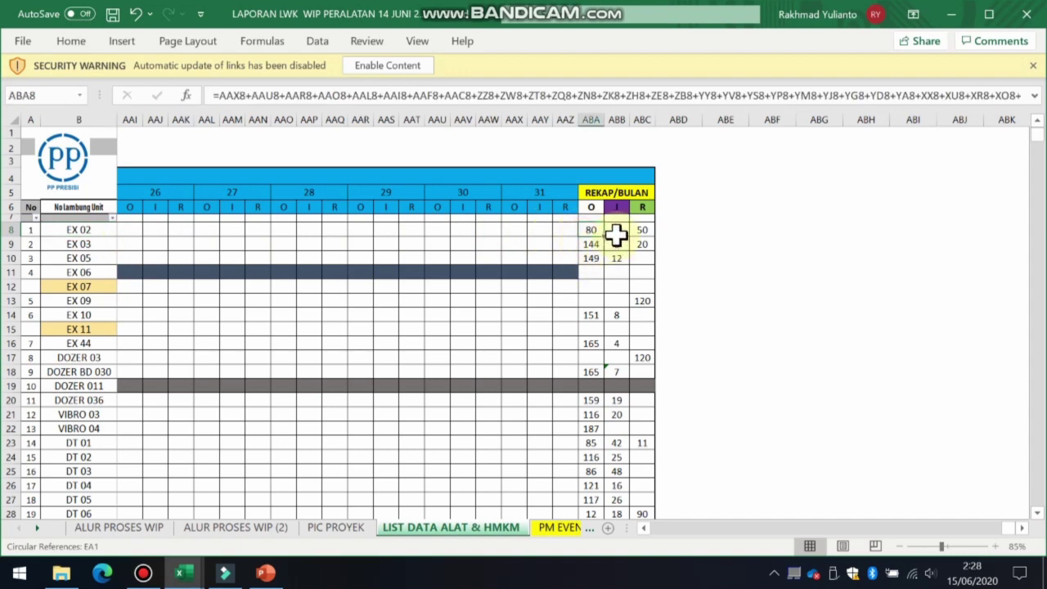
pyautogui.click(616, 232)
pyautogui.click(642, 230)
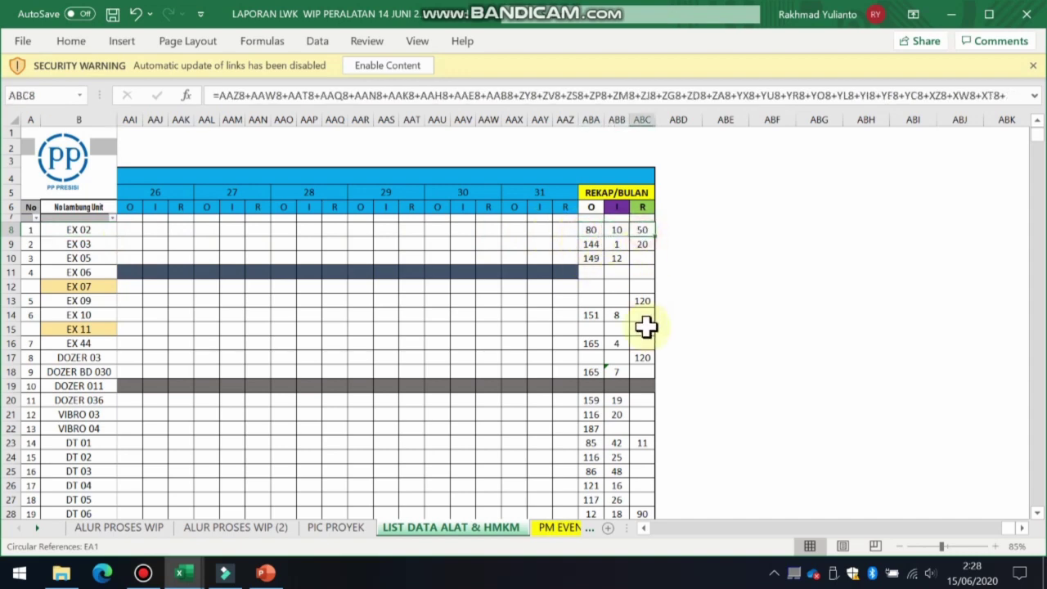
pyautogui.click(592, 236)
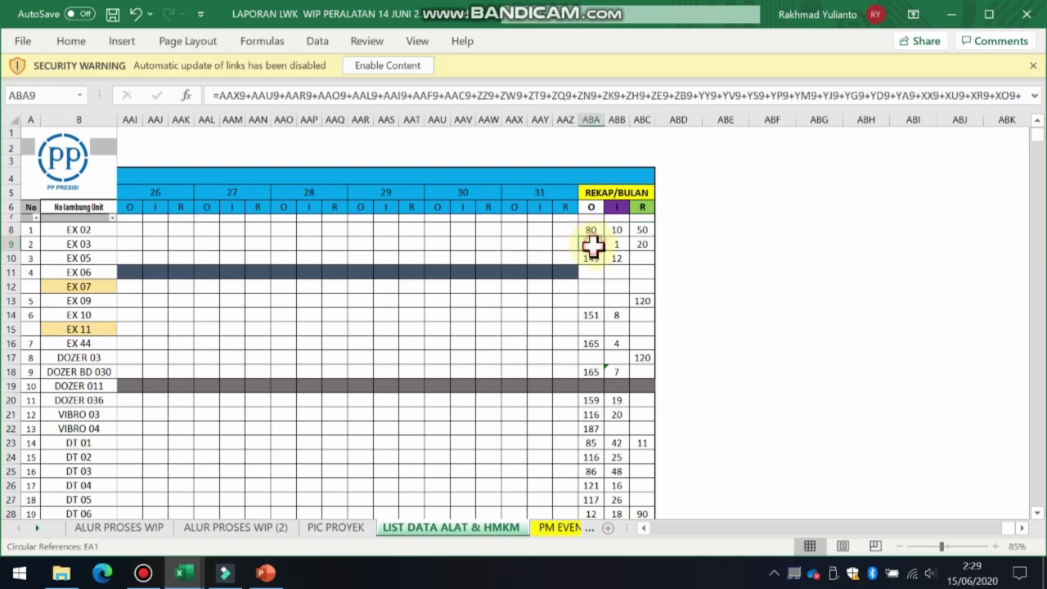
pyautogui.moveTo(591, 300); pyautogui.dragTo(615, 300)
# Check the operation, idle and breakdown hour links for EX 02 in P8, Q8 and V8 of the UNITS HOURS PARAMETER section
pyautogui.click(644, 528)
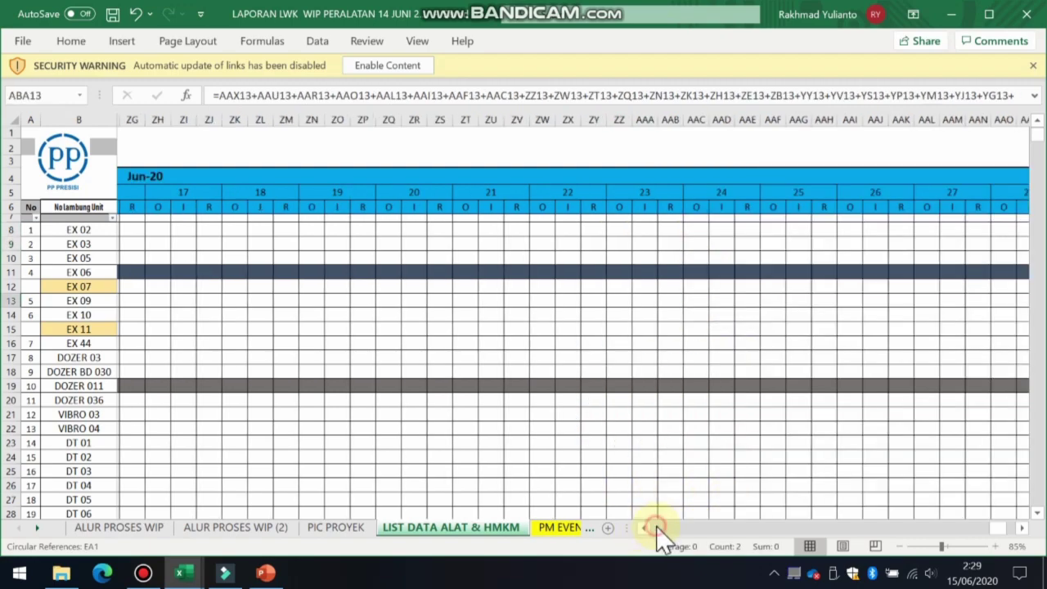
pyautogui.click(652, 528)
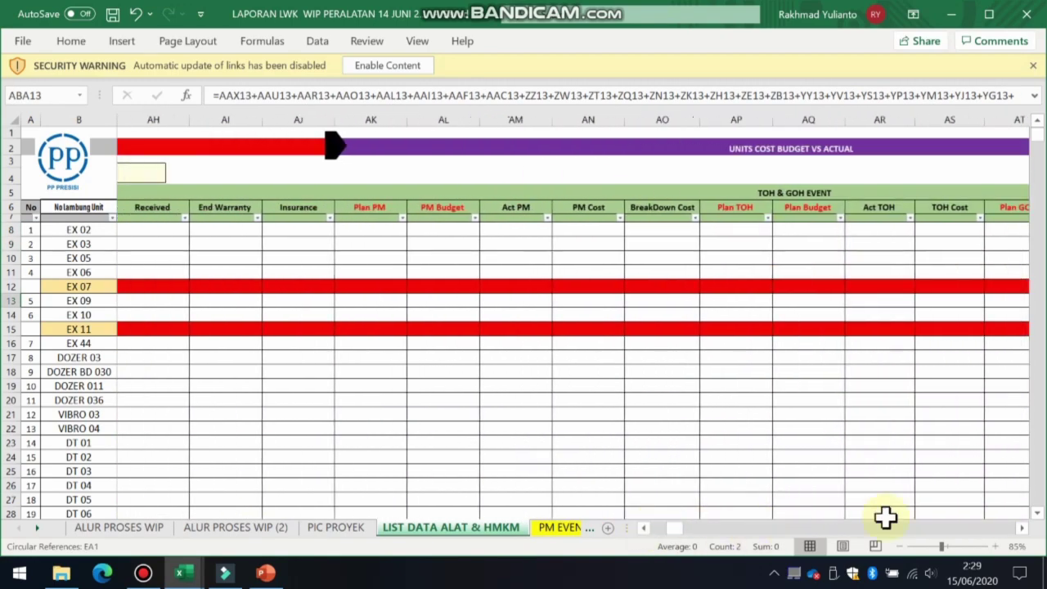
pyautogui.click(645, 528)
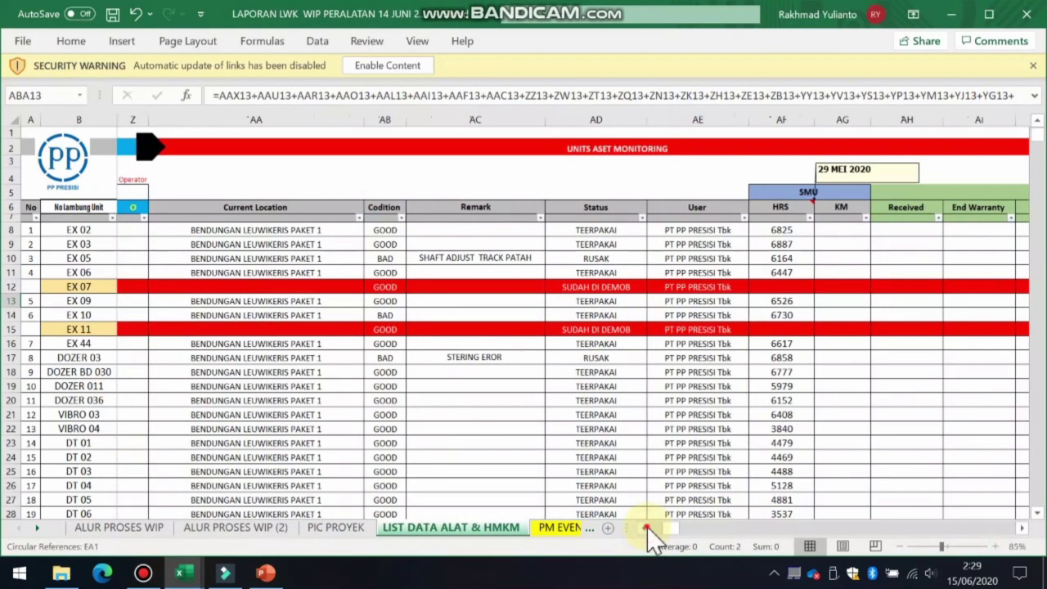
pyautogui.click(646, 528)
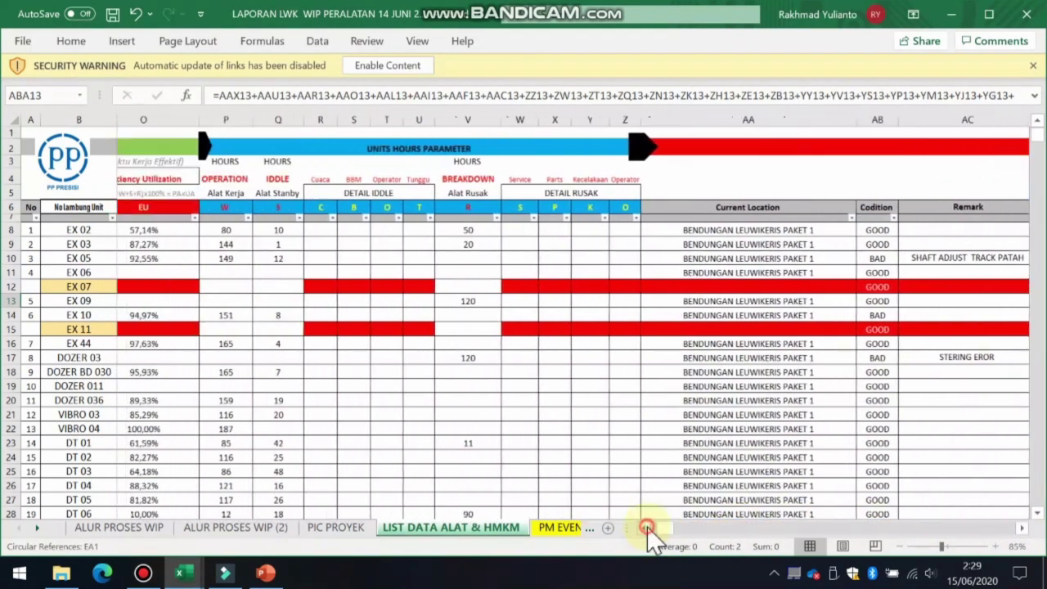
pyautogui.click(646, 528)
pyautogui.click(464, 231)
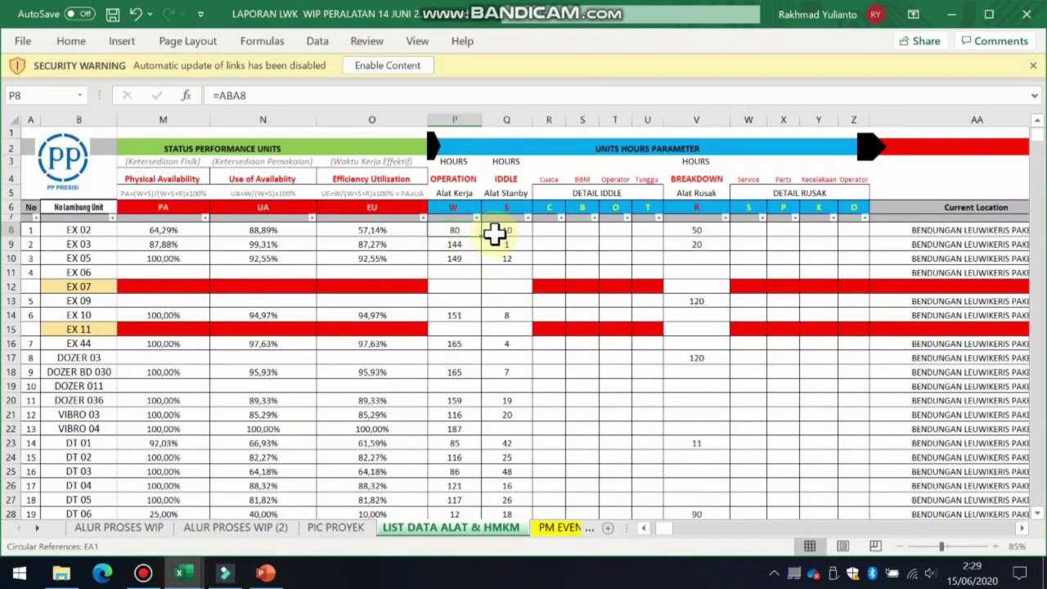
pyautogui.click(499, 232)
pyautogui.click(460, 228)
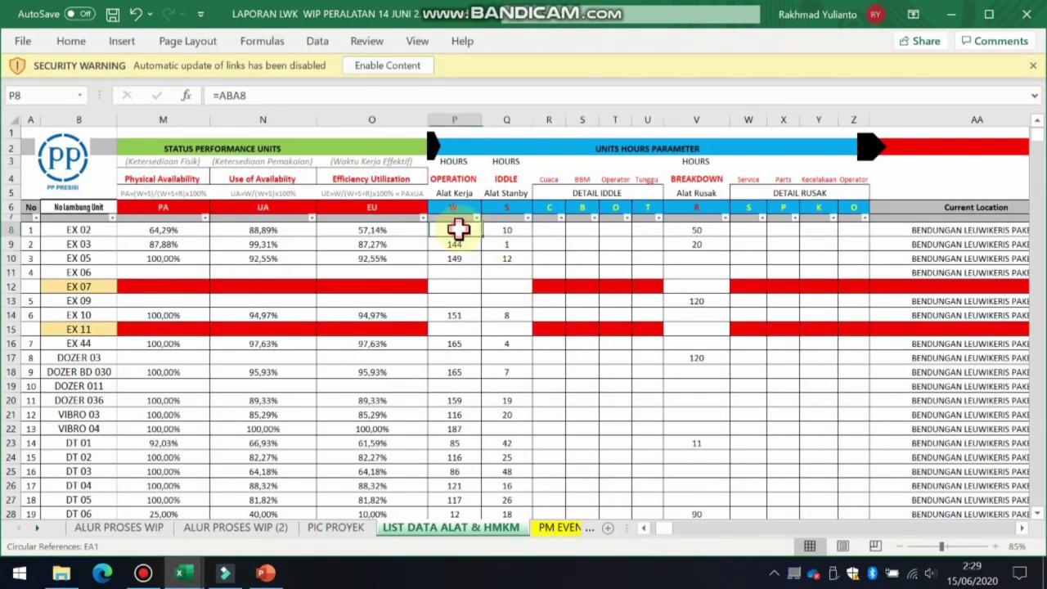
pyautogui.click(507, 235)
pyautogui.click(696, 232)
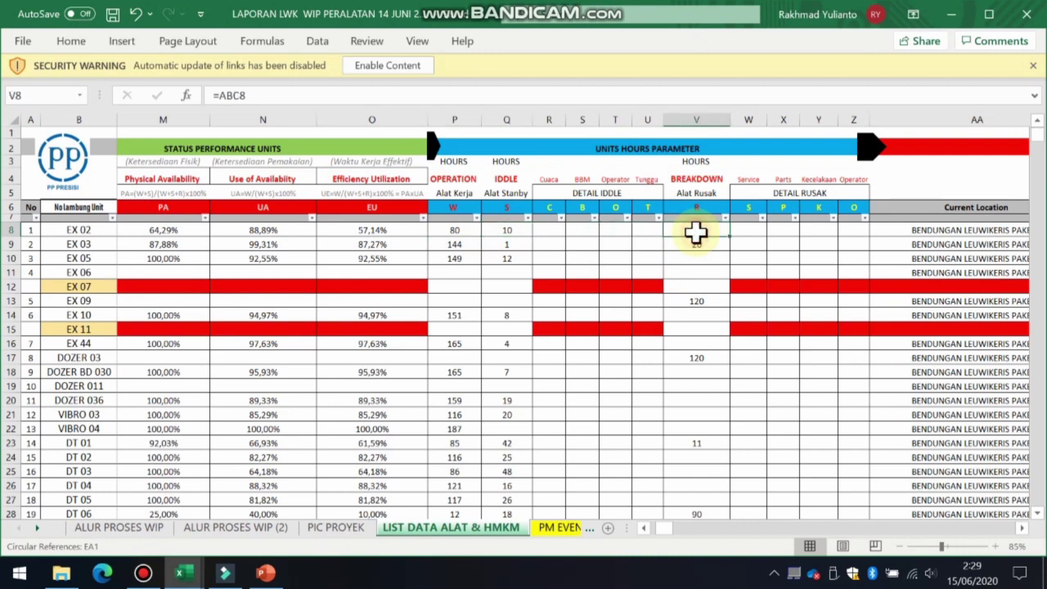
pyautogui.click(455, 228)
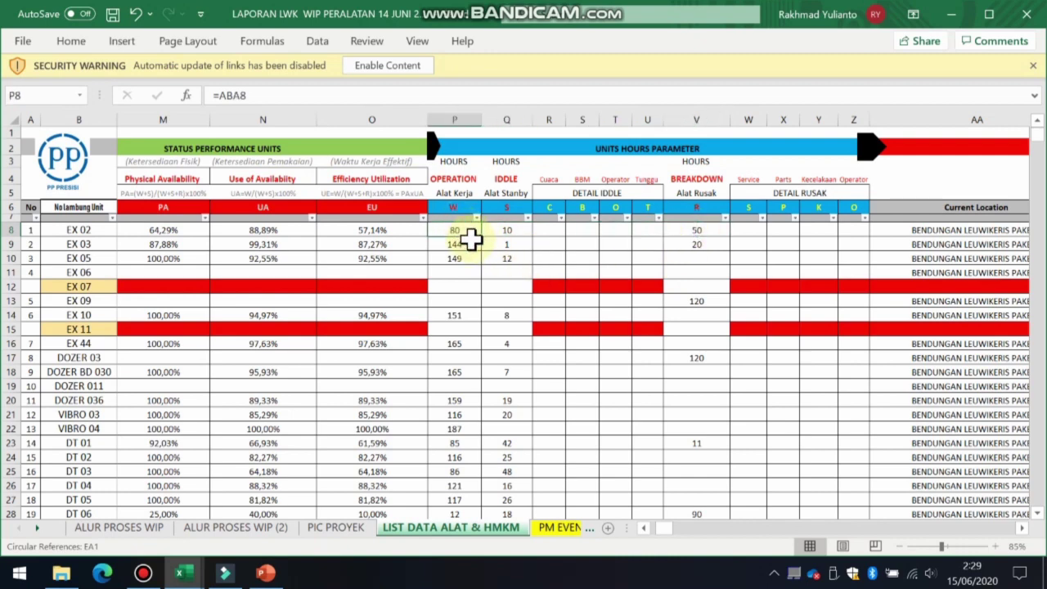
pyautogui.click(627, 147)
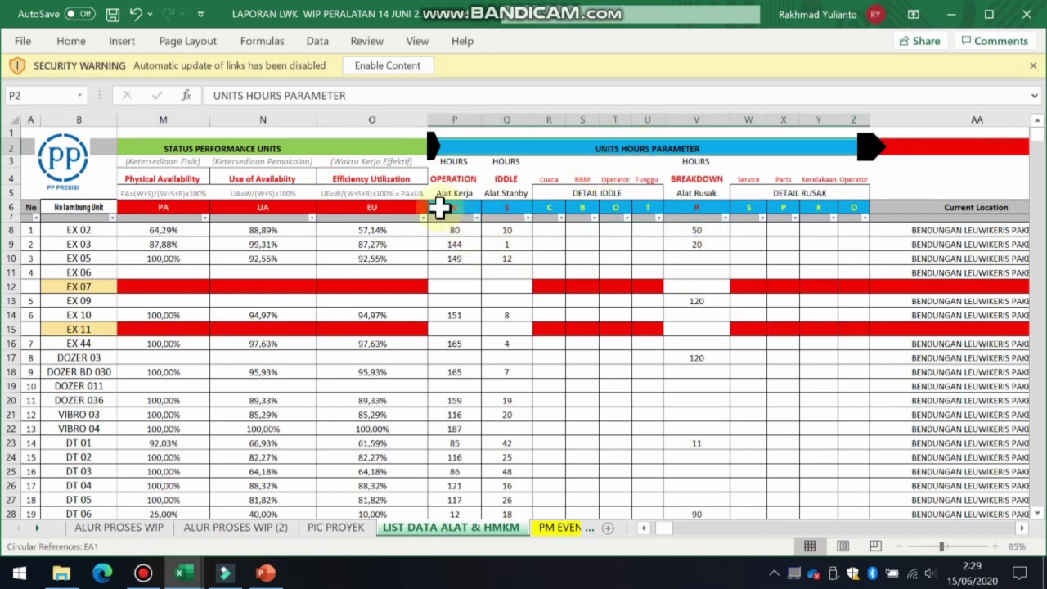
# Examine the MA, PA and UA formulas for EX 02 in the STATUS PERFORMANCE UNITS section
pyautogui.click(325, 148)
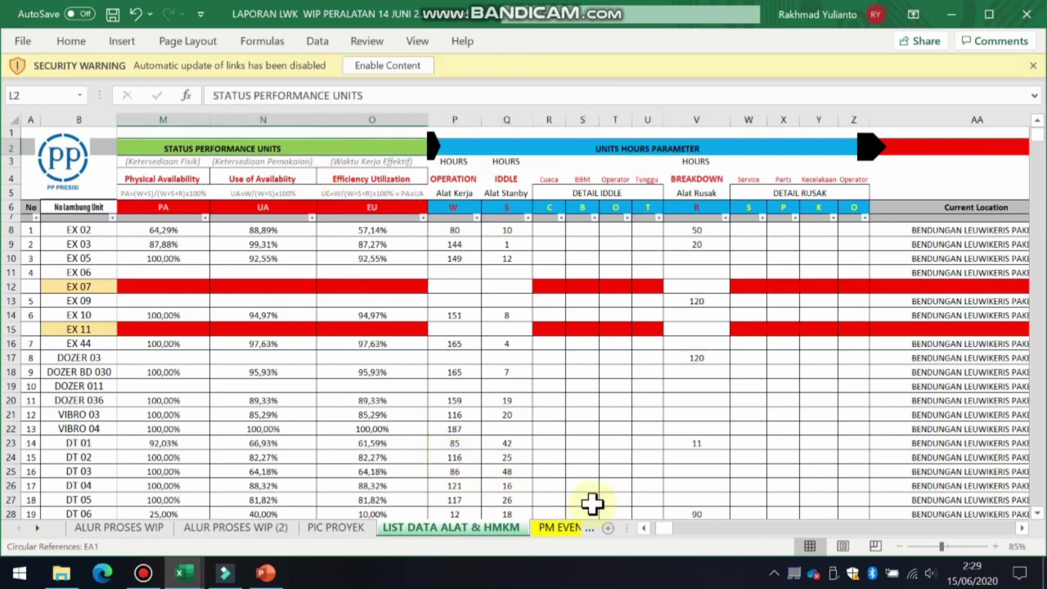
pyautogui.hscroll(-3, 654, 531)
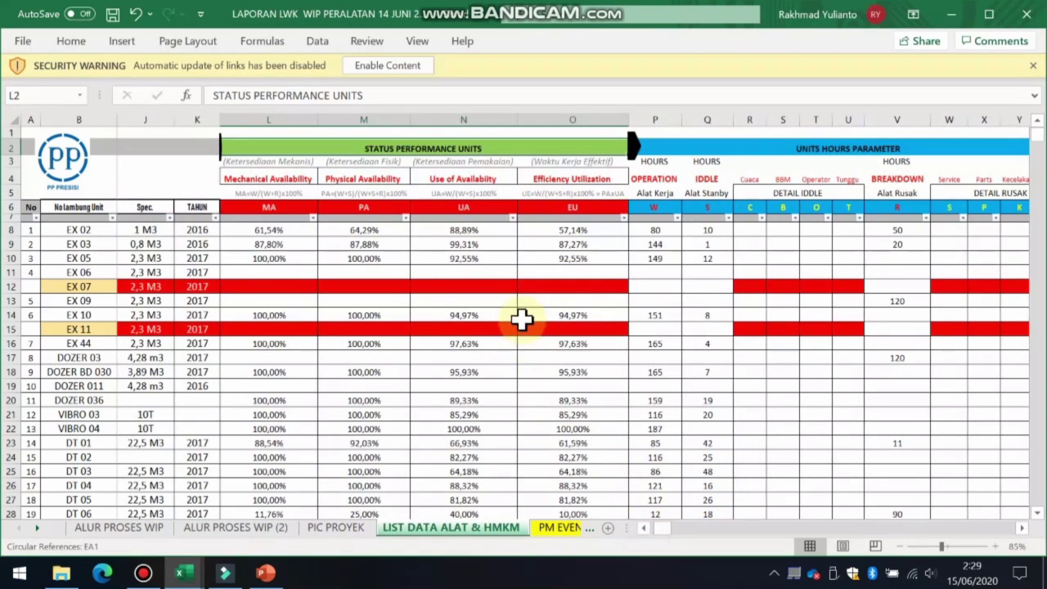
pyautogui.click(301, 229)
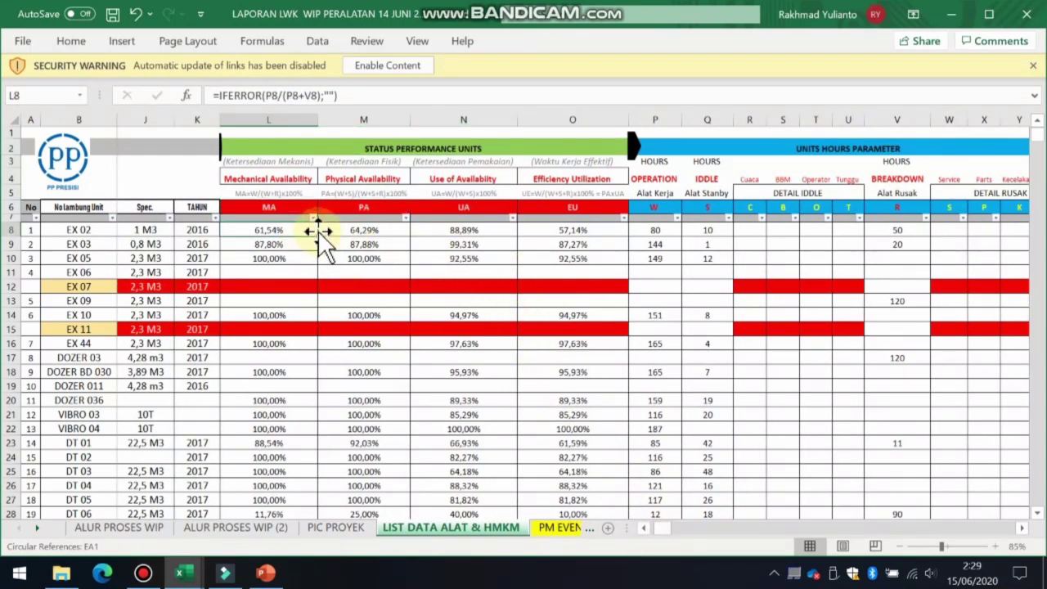
pyautogui.click(332, 230)
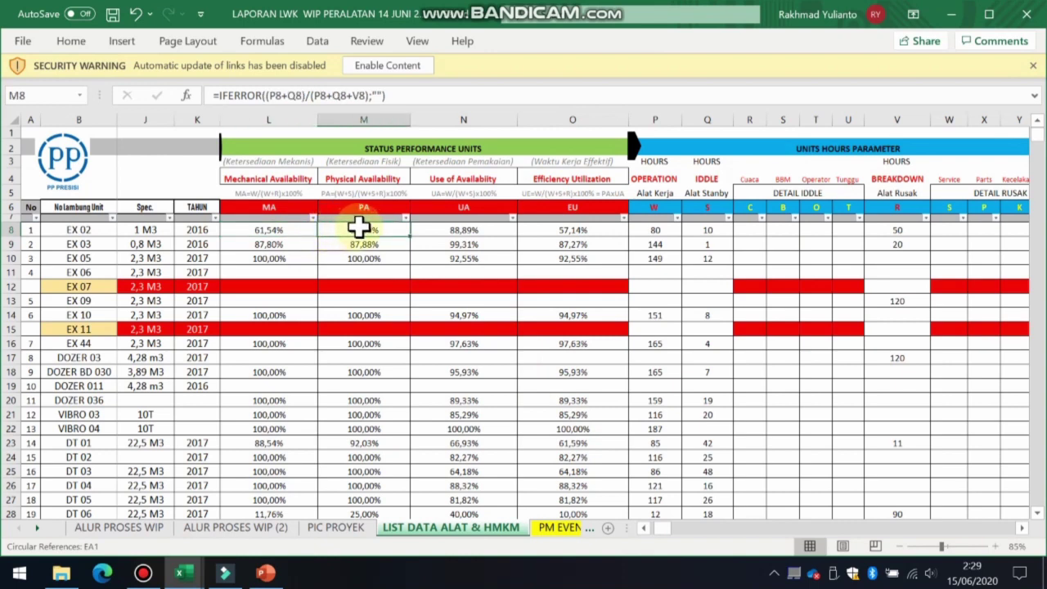
pyautogui.click(431, 232)
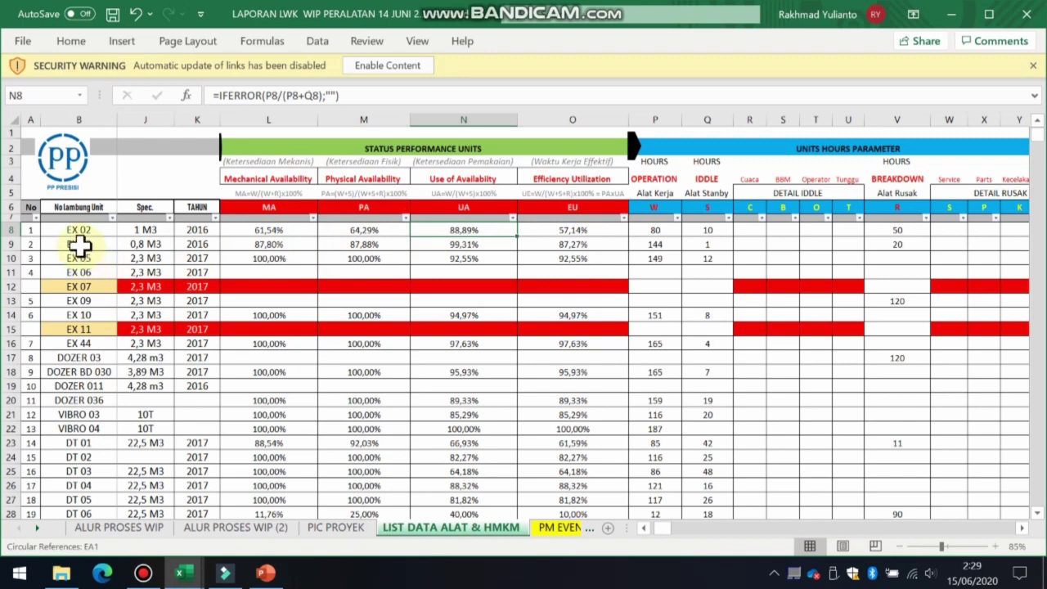
# Check the MA formulas for the other excavators, including EX 05 and EX 44, in the STATUS PERFORMANCE UNITS section
pyautogui.click(83, 230)
pyautogui.click(85, 244)
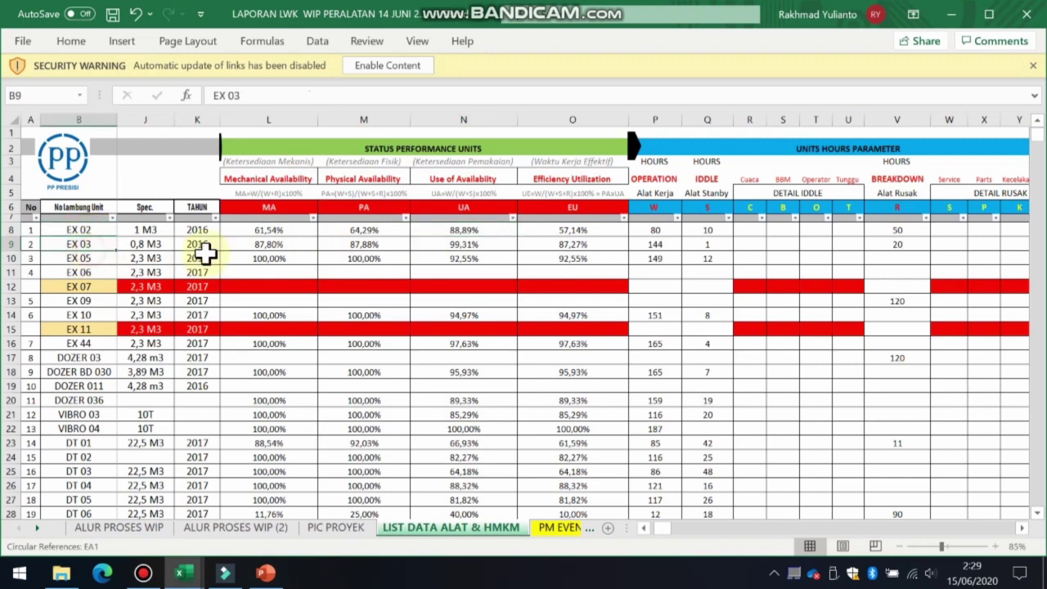
pyautogui.click(271, 244)
pyautogui.click(277, 259)
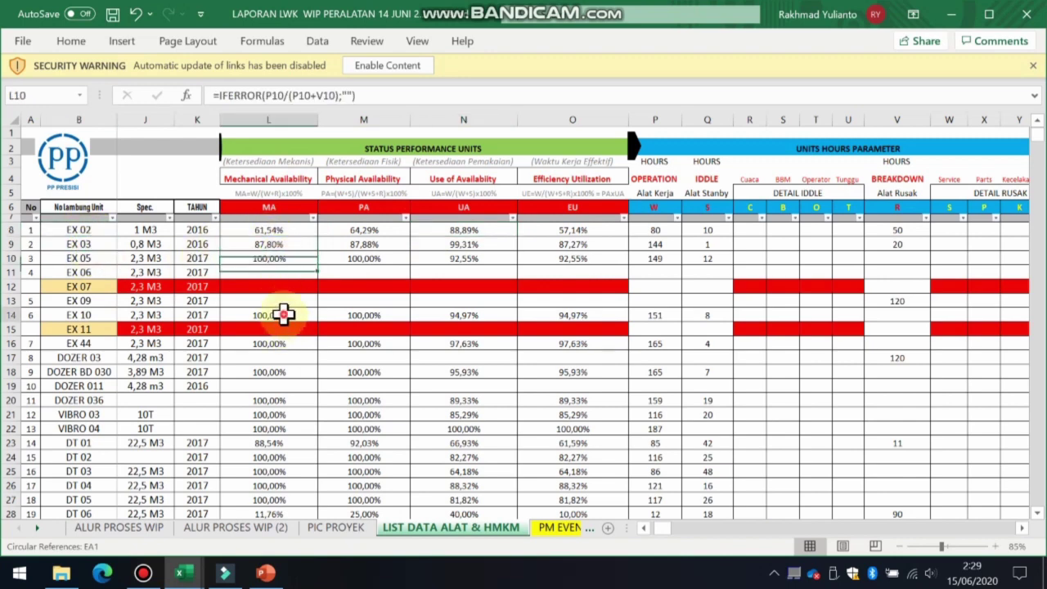
pyautogui.click(283, 315)
pyautogui.click(275, 344)
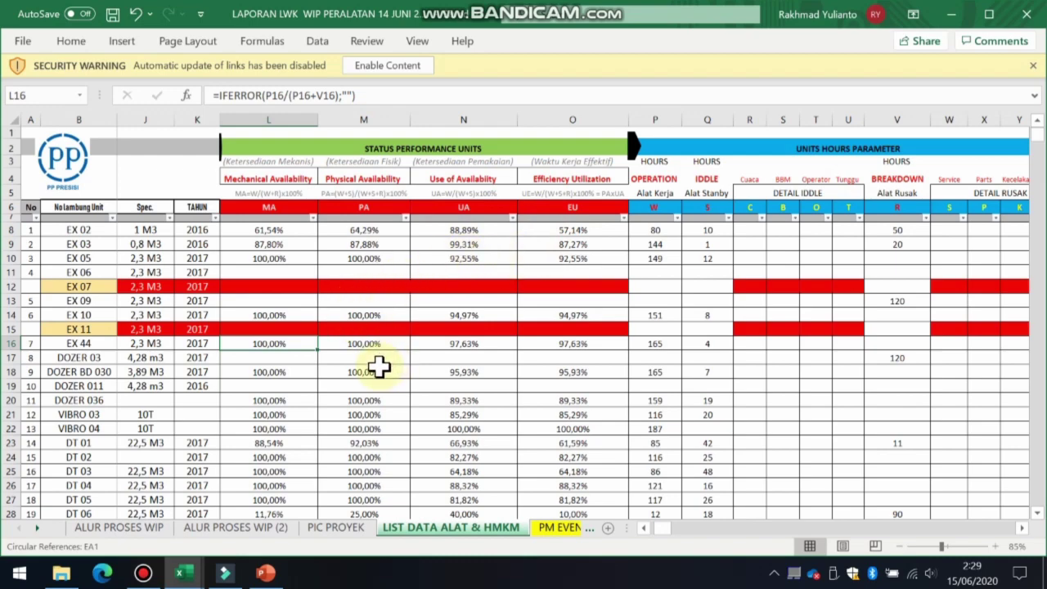
# Inspect the UA formulas for DT 01, DOZER 036 and VIBRO 03 in the equipment list
pyautogui.scroll(-3, 379, 368)
pyautogui.scroll(2, 474, 390)
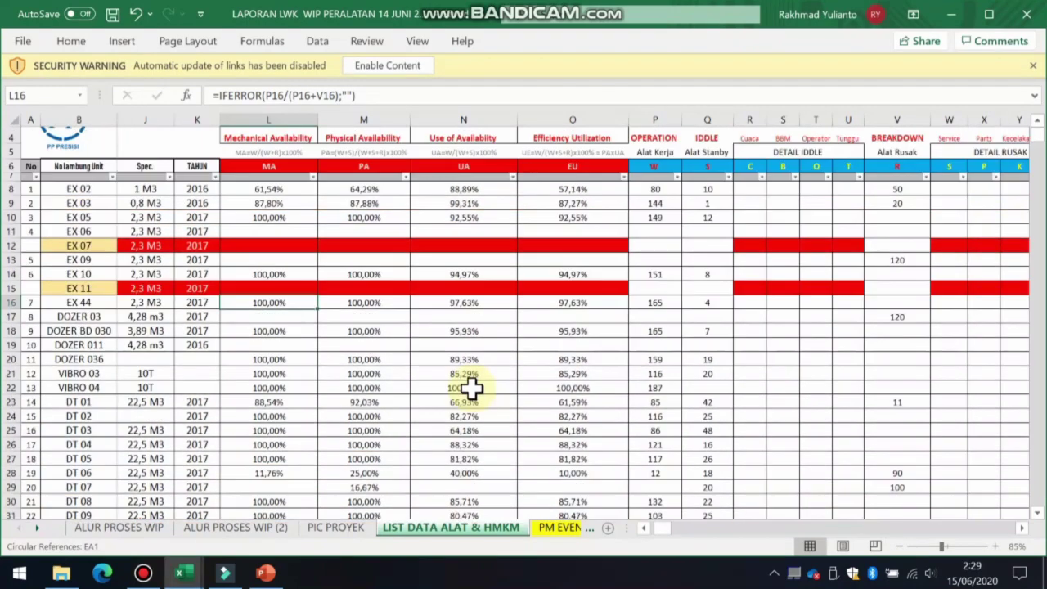
pyautogui.click(350, 373)
pyautogui.click(458, 399)
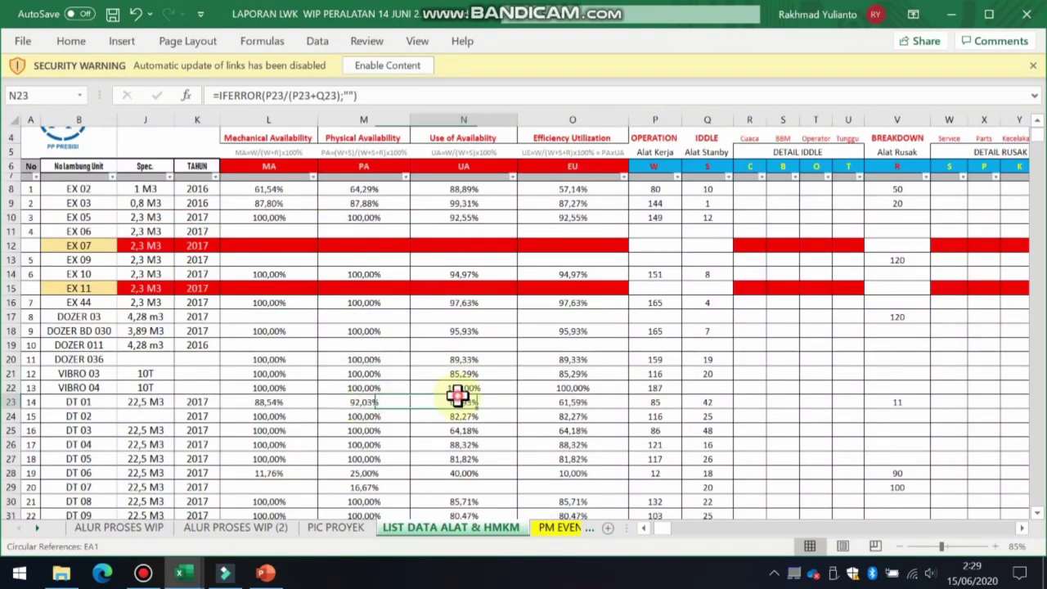
pyautogui.click(466, 361)
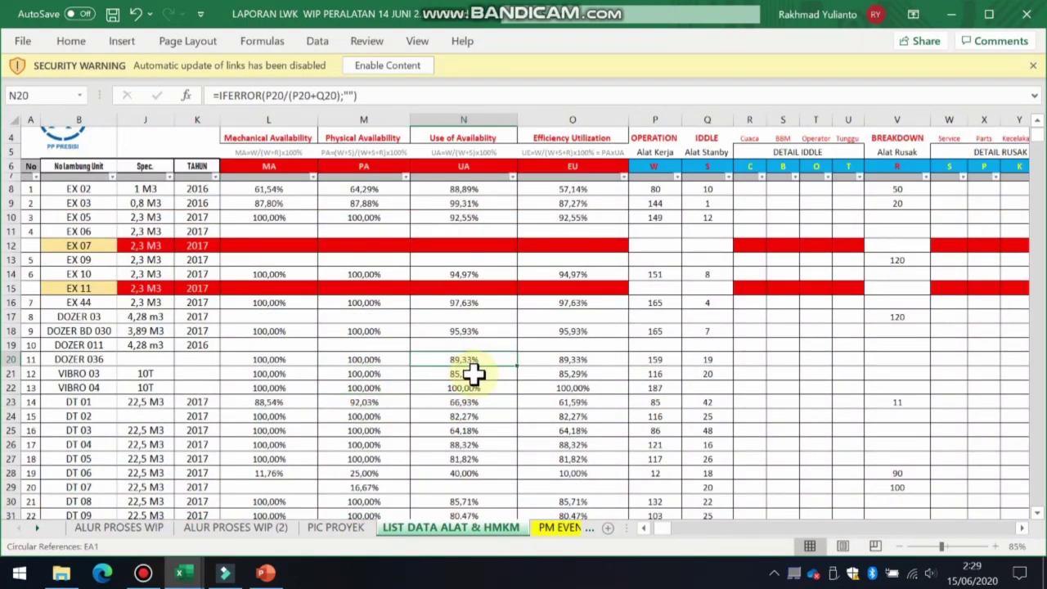
pyautogui.click(477, 376)
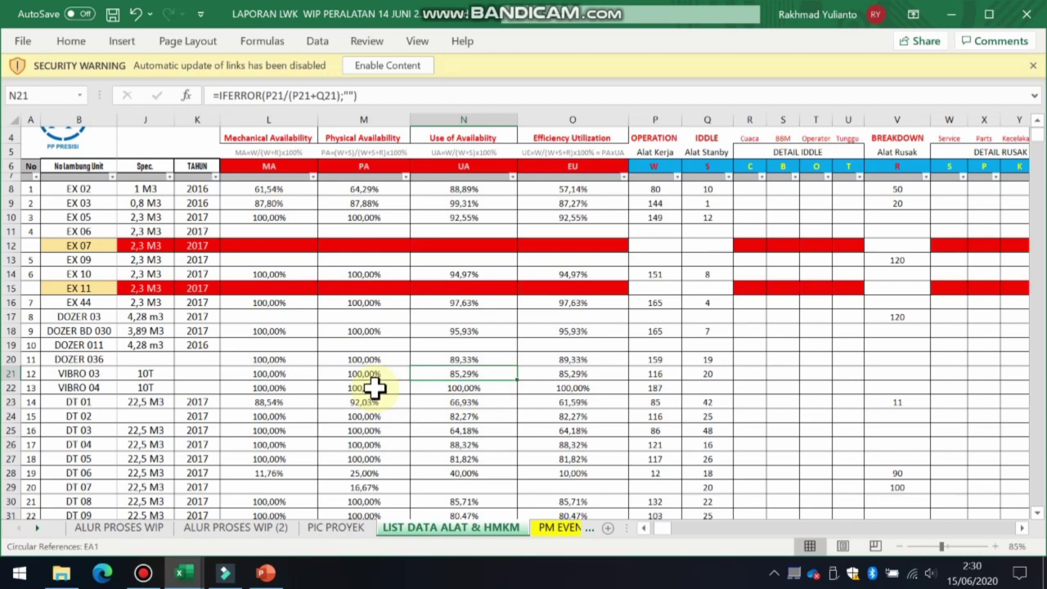
# Review the remaining units down to WT 24 and locate the W23 table in the PERFORMANCE ANALISIS section
pyautogui.scroll(-4, 374, 390)
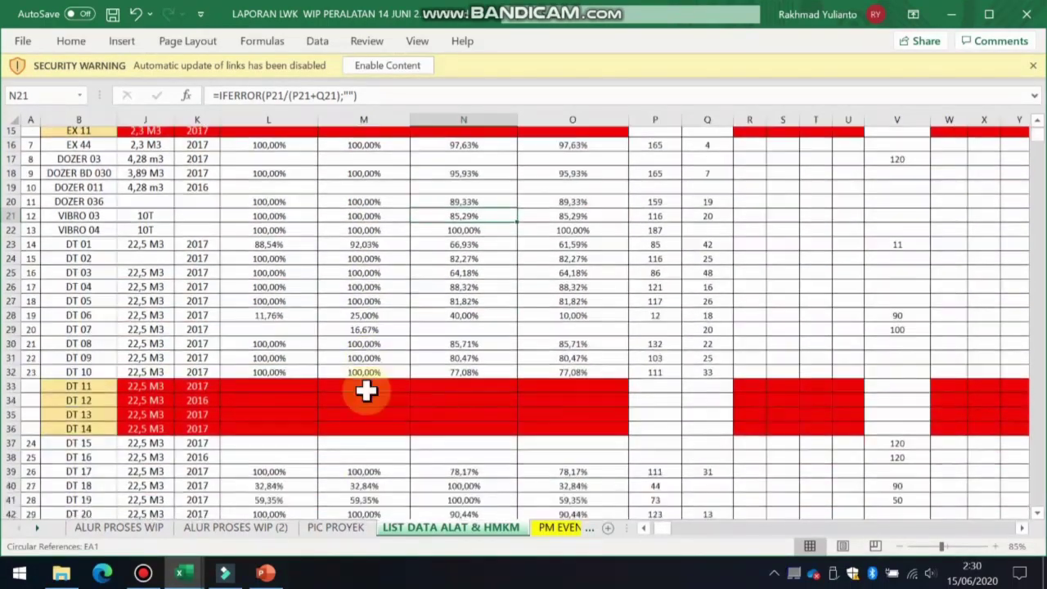
pyautogui.scroll(-6, 366, 391)
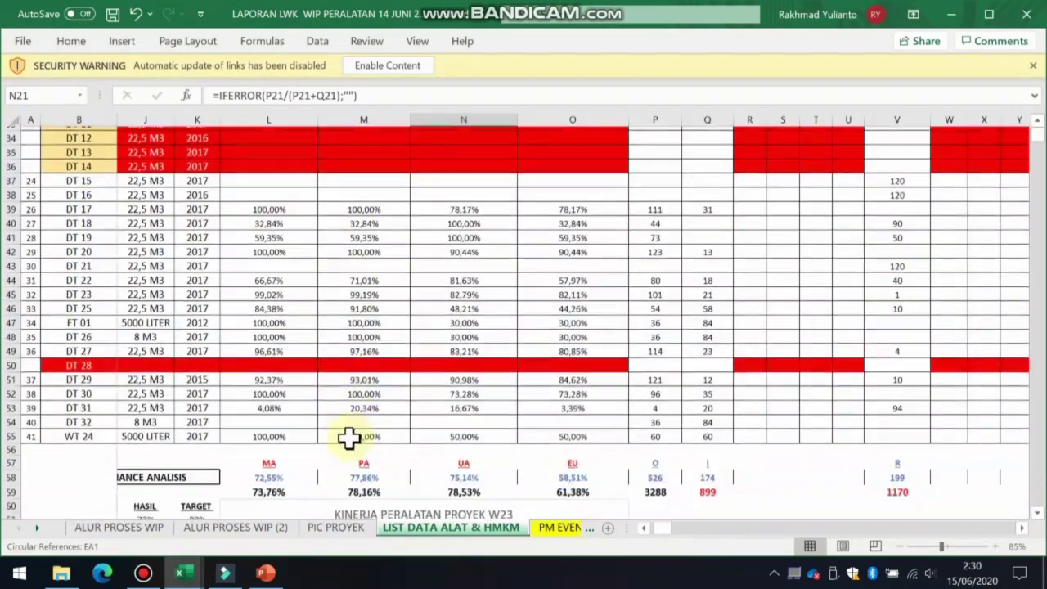
pyautogui.scroll(-2, 349, 438)
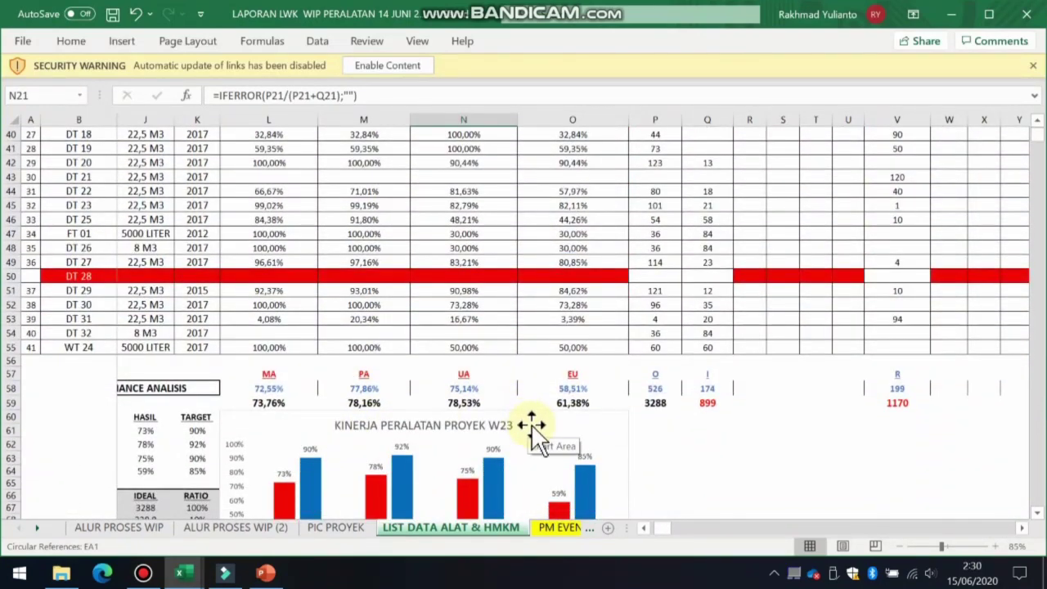
pyautogui.click(648, 529)
pyautogui.click(648, 529)
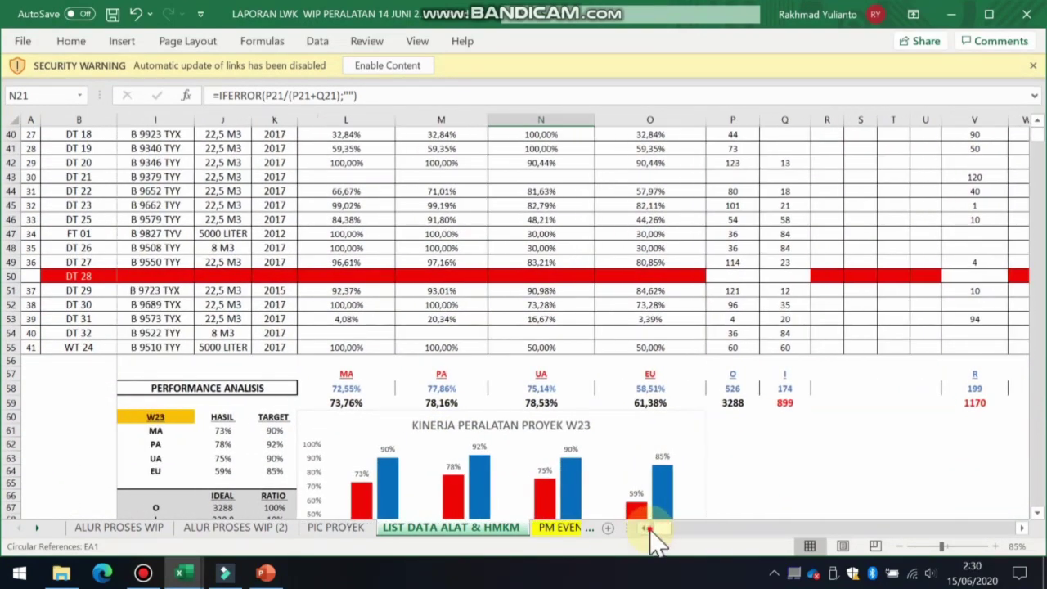
pyautogui.scroll(-1, 654, 421)
pyautogui.scroll(-1, 651, 419)
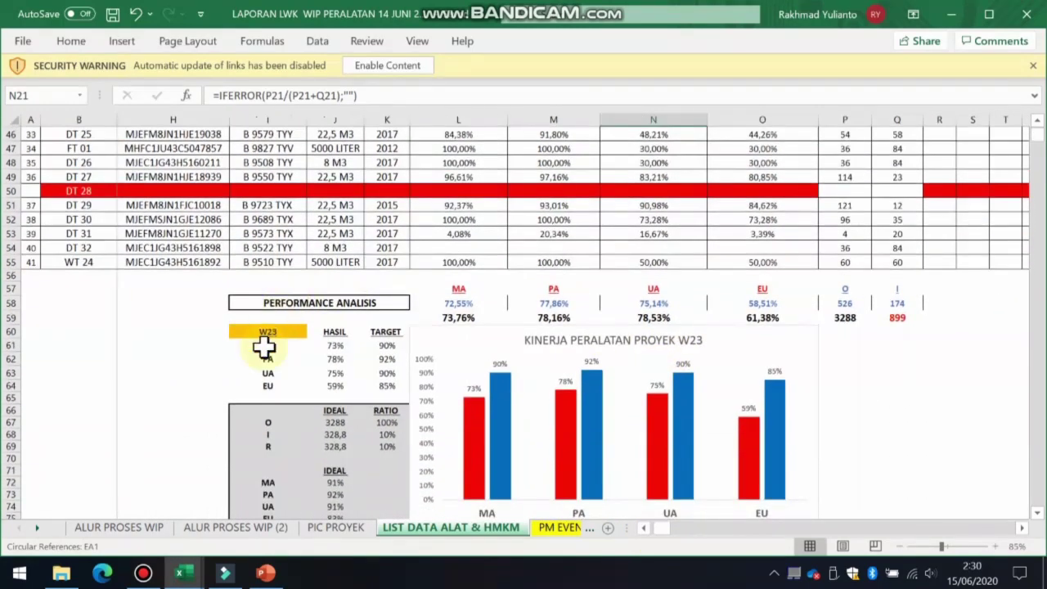
pyautogui.click(270, 337)
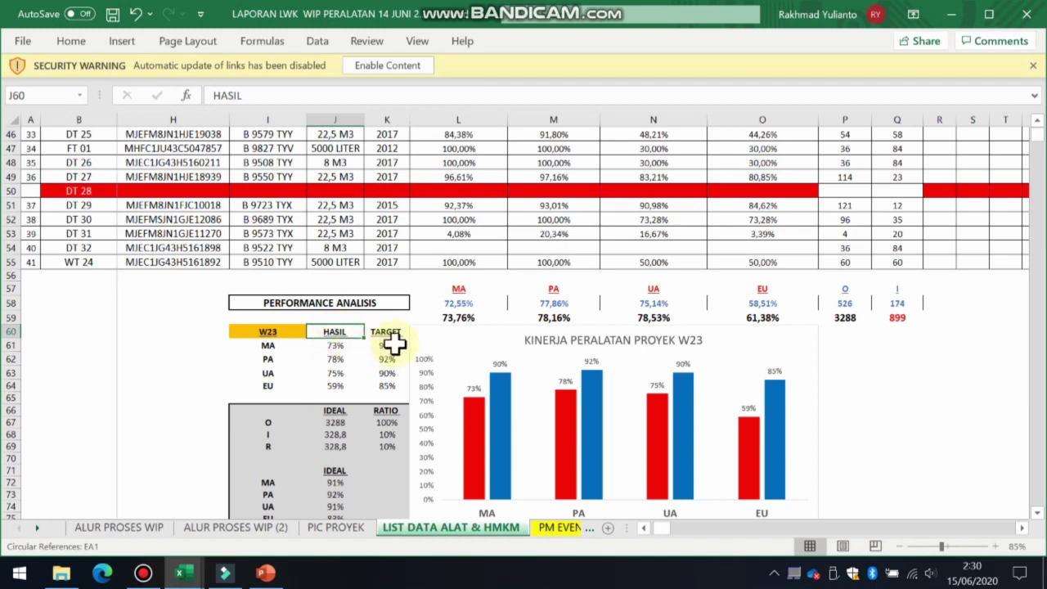
# Check the MA formula in L58 and the O, I and R hour figures in P58, Q58 and V58
pyautogui.click(464, 304)
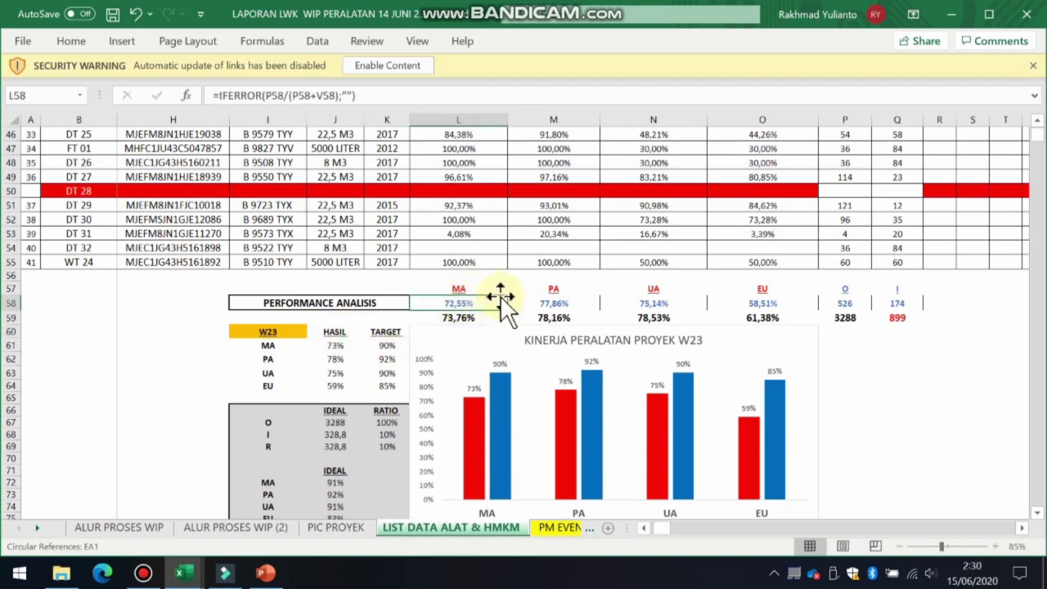
pyautogui.click(551, 315)
pyautogui.click(836, 304)
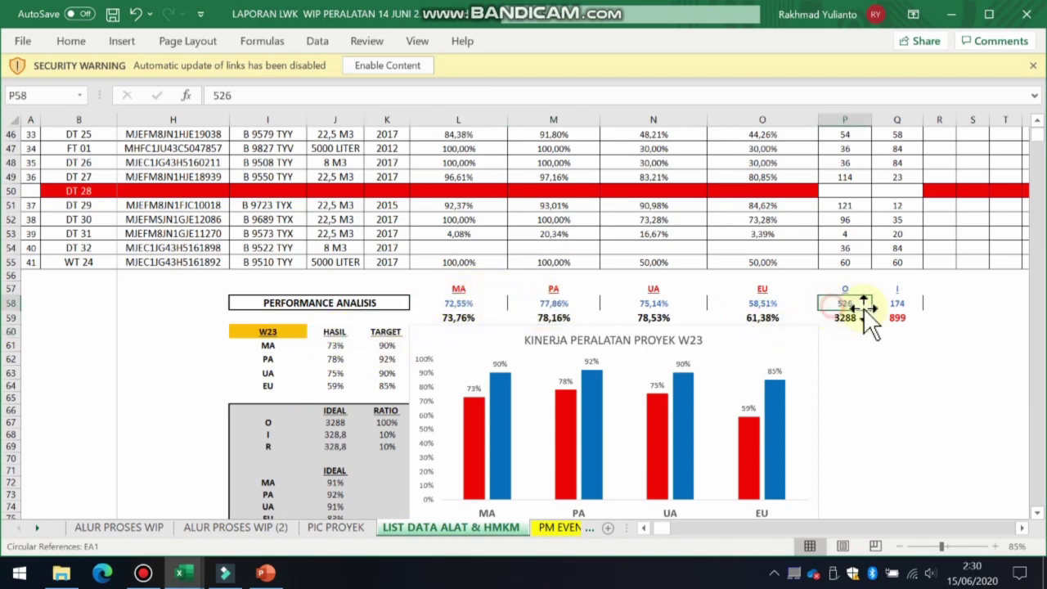
pyautogui.click(889, 304)
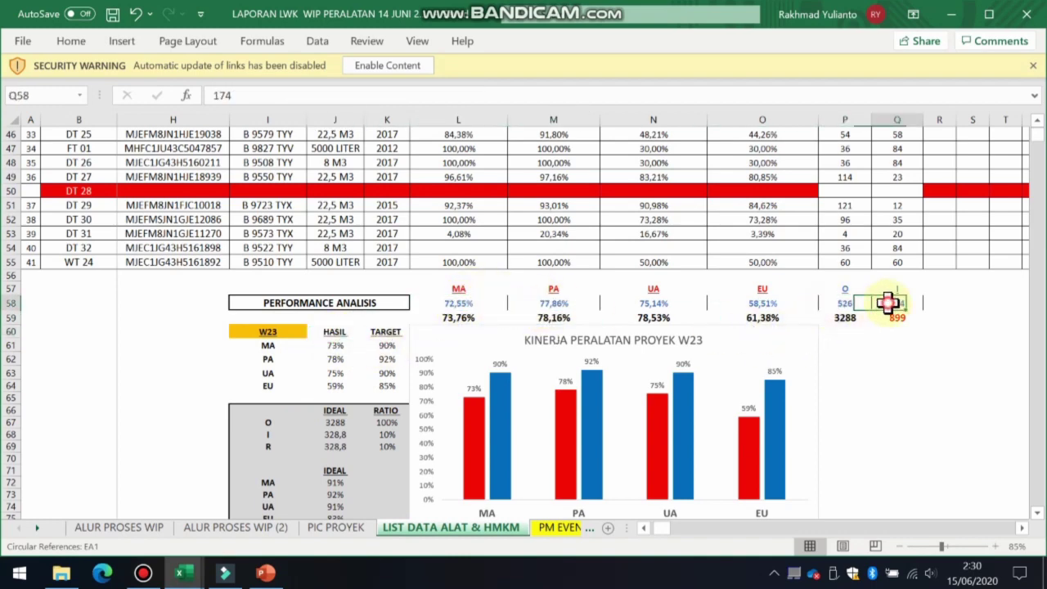
pyautogui.click(1021, 527)
pyautogui.click(1021, 528)
pyautogui.click(897, 303)
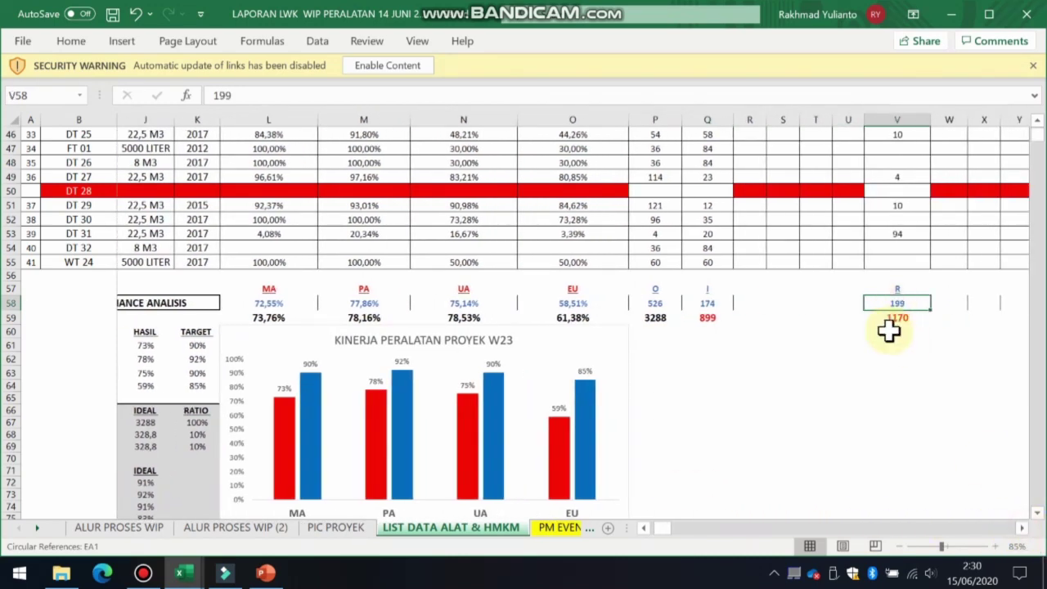
# Inspect the MA, PA, UA and EU summary formulas in row 58, from L58 to O58
pyautogui.click(272, 301)
pyautogui.click(346, 303)
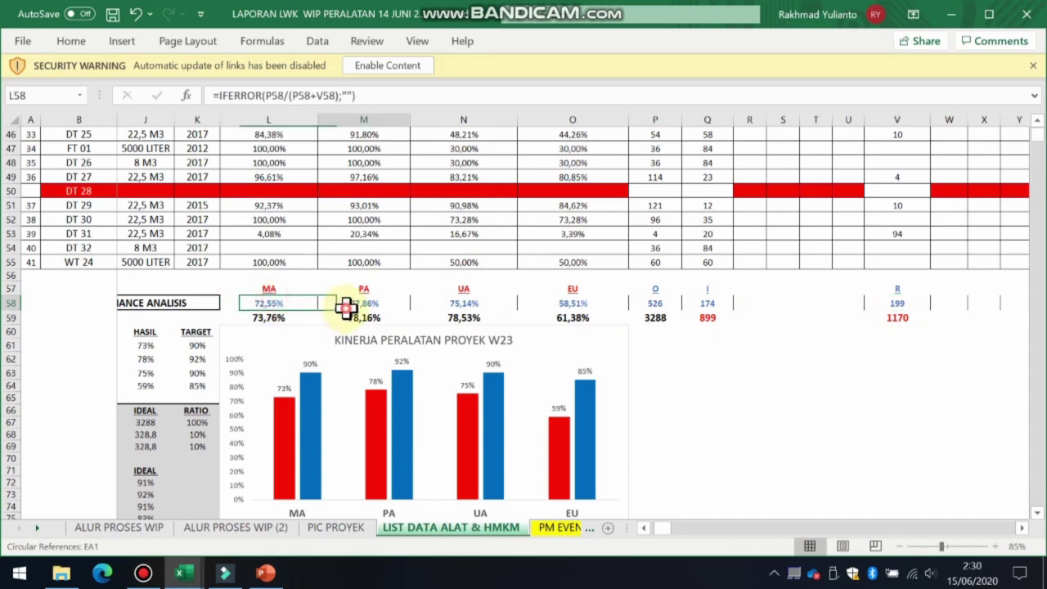
pyautogui.click(458, 302)
pyautogui.click(574, 304)
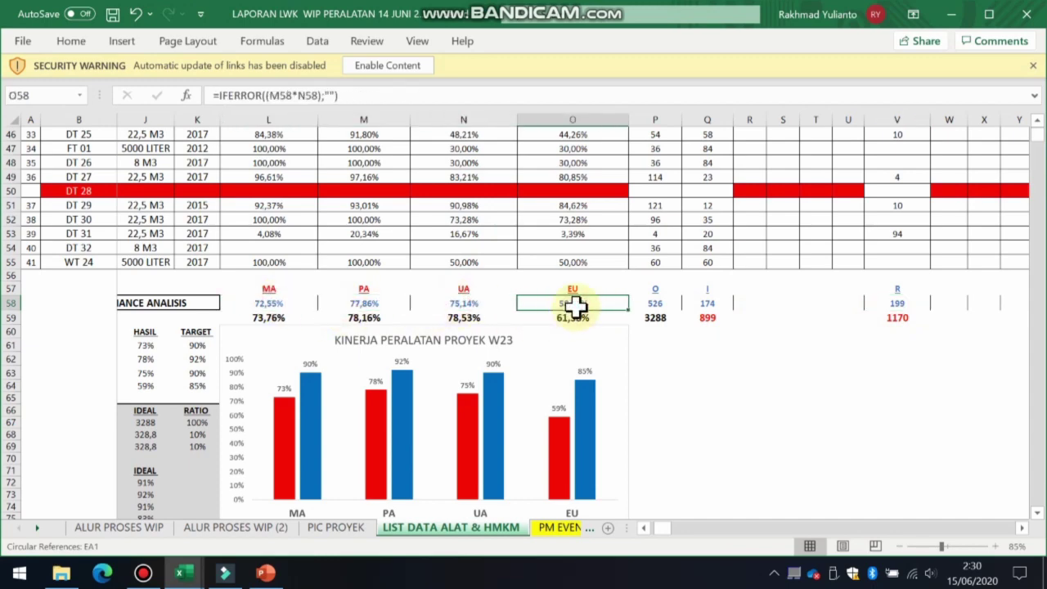
pyautogui.click(683, 373)
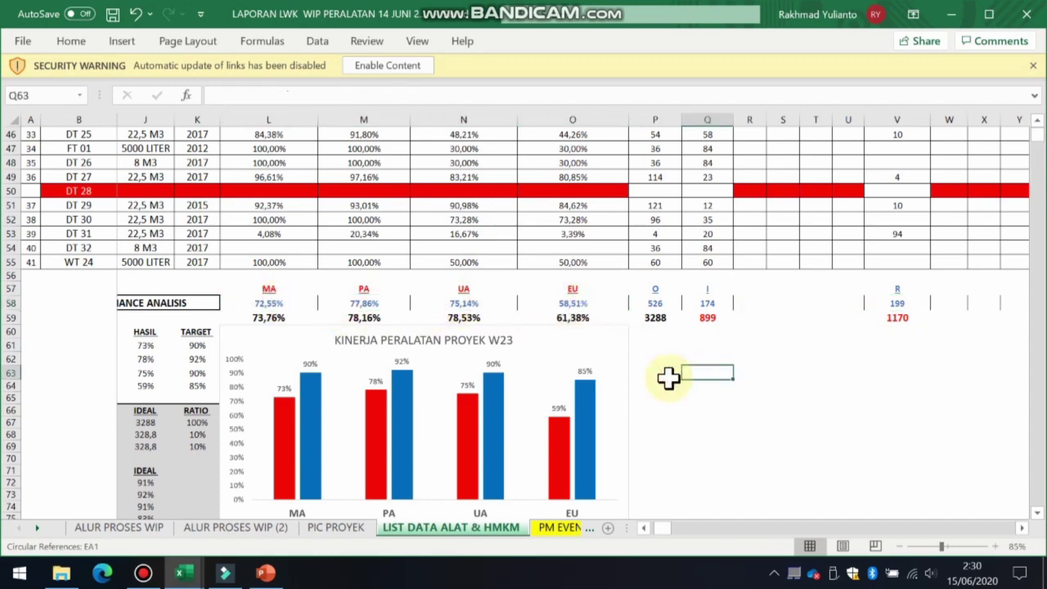
# Examine the HASIL range J61:J64 and the TARGET range K61:K64 in the W23 performance table
pyautogui.click(644, 528)
pyautogui.click(644, 527)
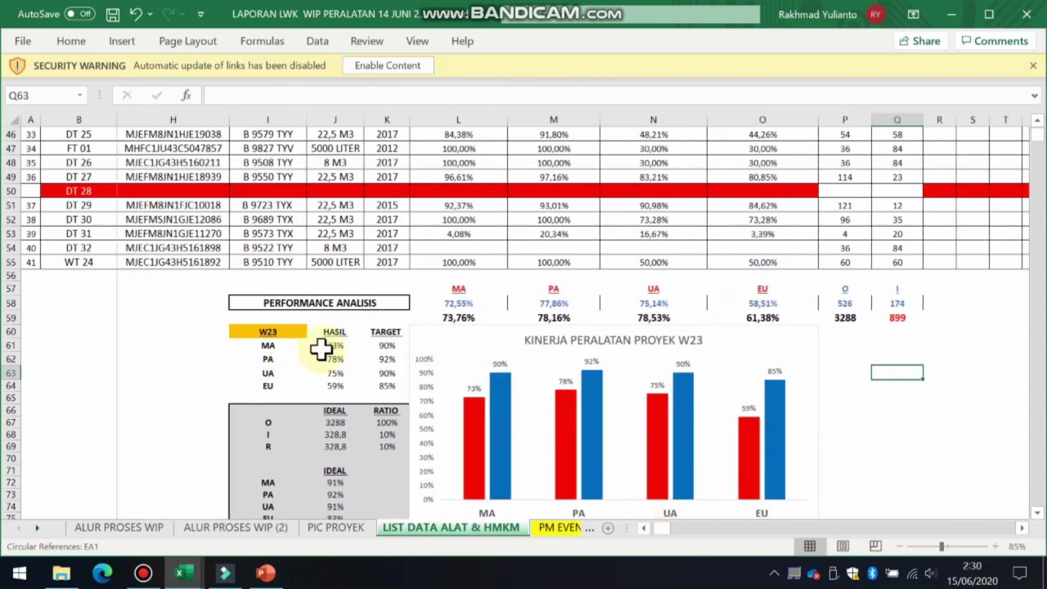
pyautogui.moveTo(329, 344); pyautogui.dragTo(334, 388)
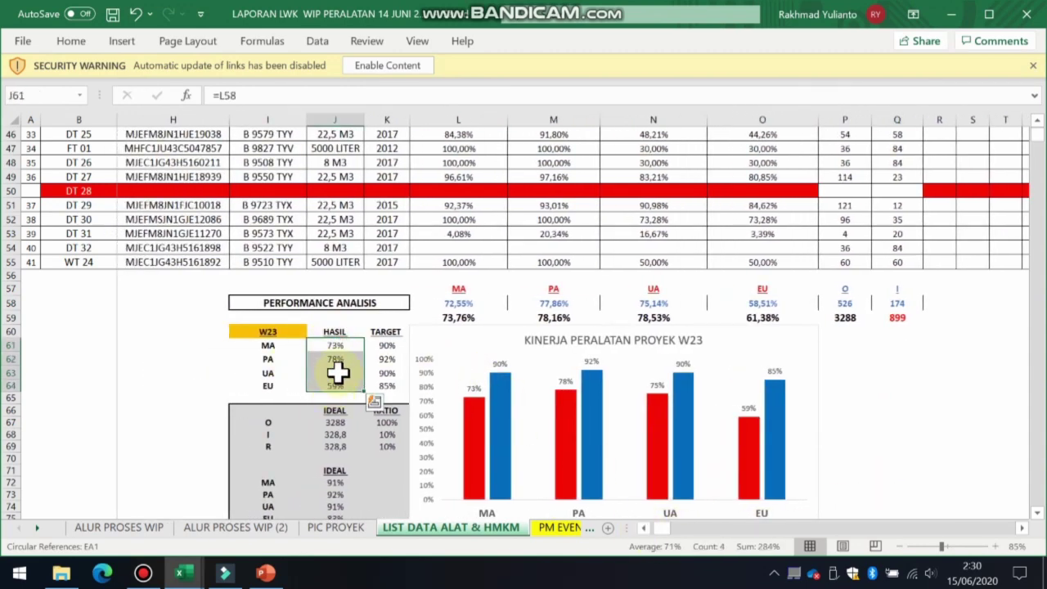
pyautogui.moveTo(386, 346); pyautogui.dragTo(390, 386)
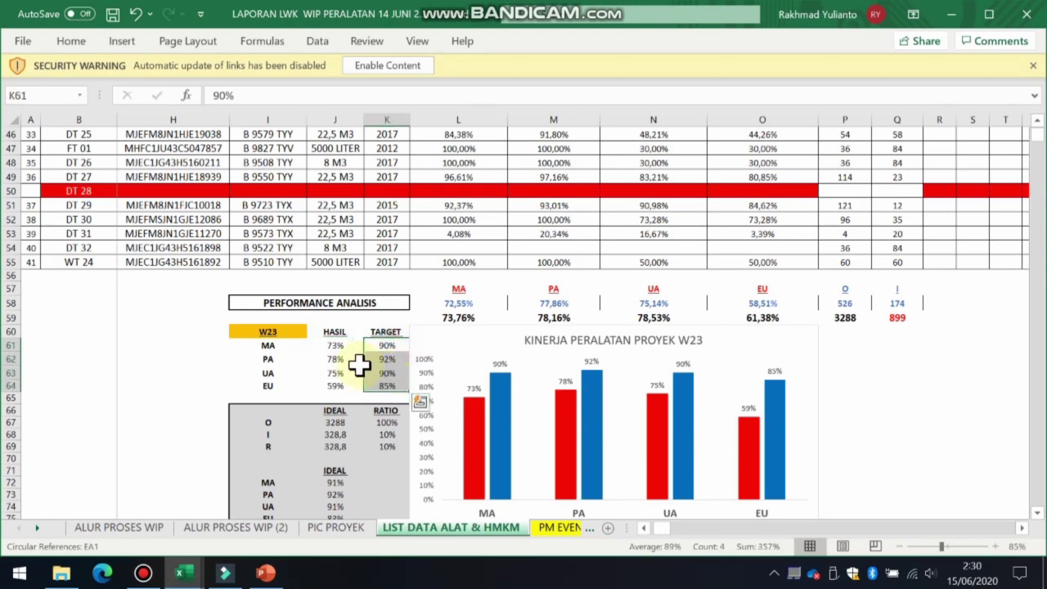
# Compare the HASIL and TARGET cells for MA, PA, UA and EU one by one in the W23 table
pyautogui.click(334, 343)
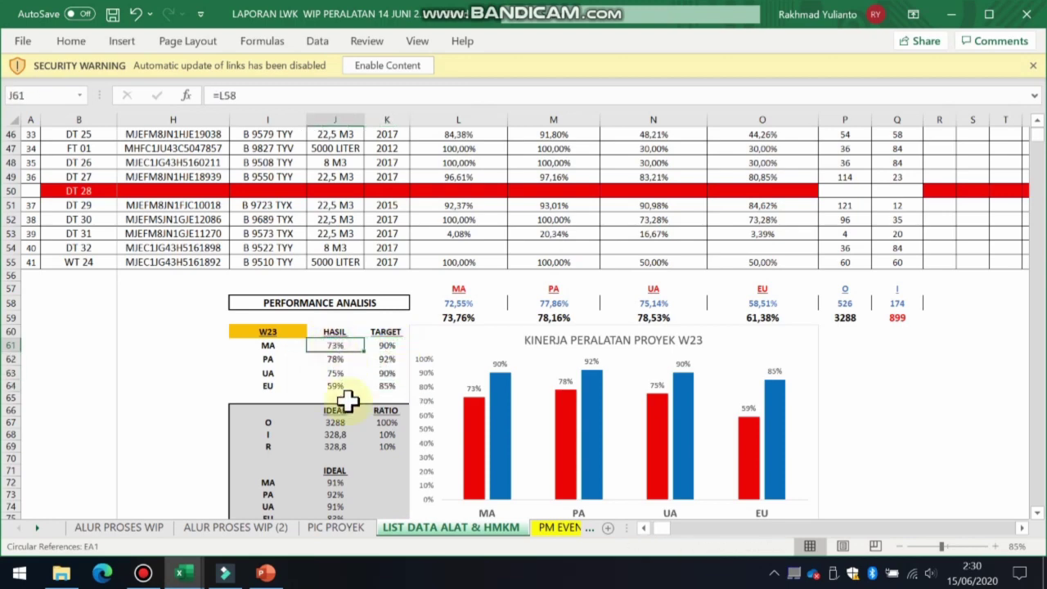
pyautogui.click(384, 347)
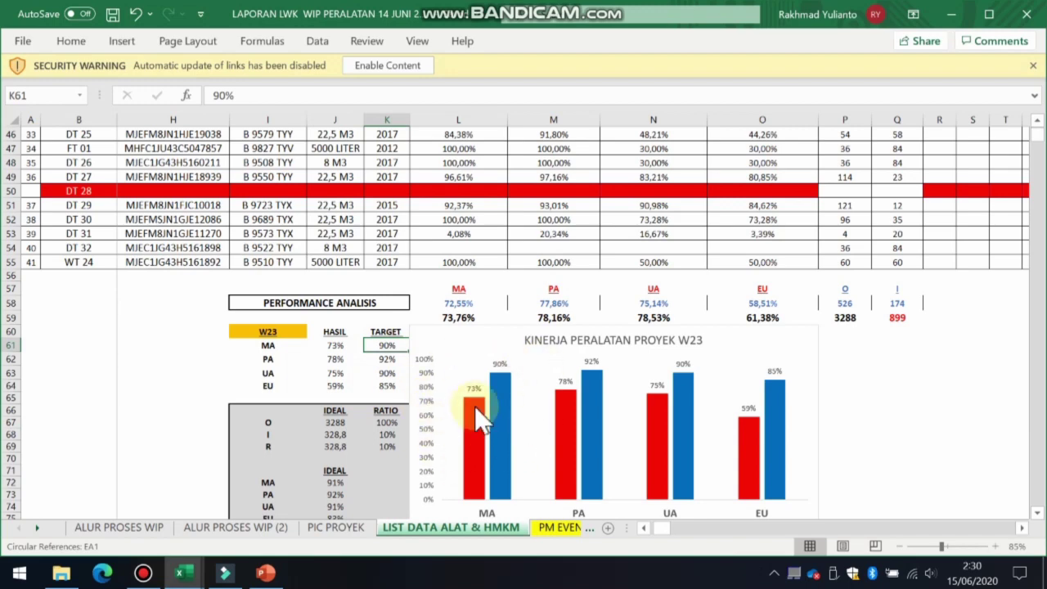
pyautogui.click(343, 360)
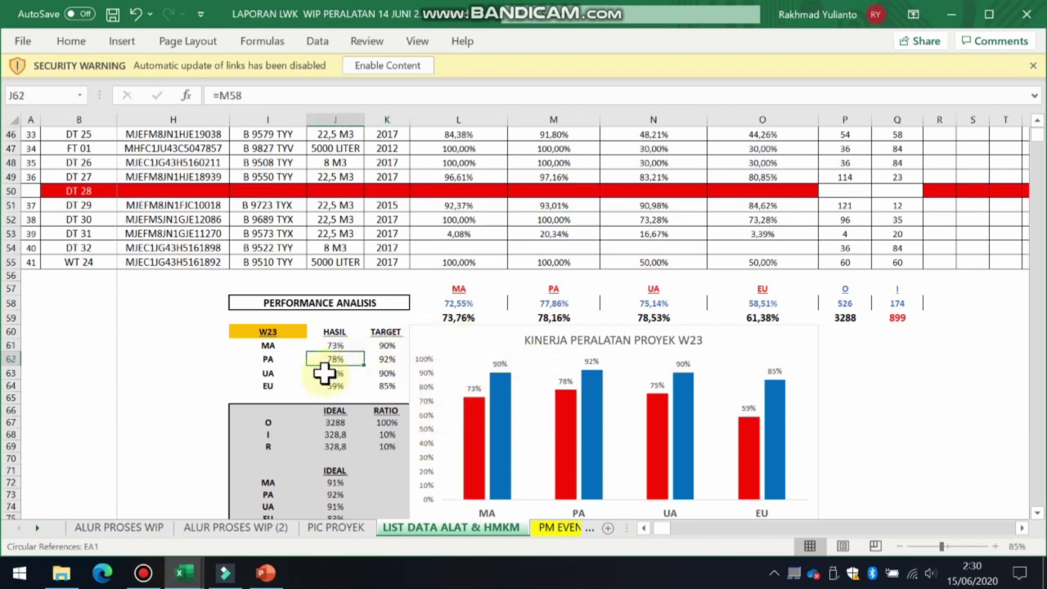
pyautogui.click(380, 362)
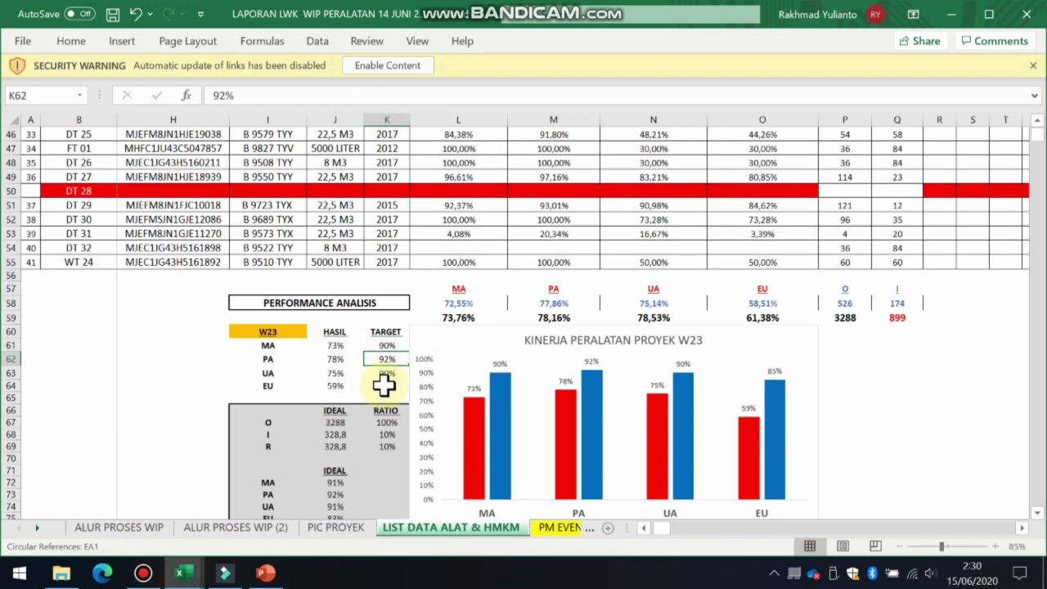
pyautogui.click(327, 373)
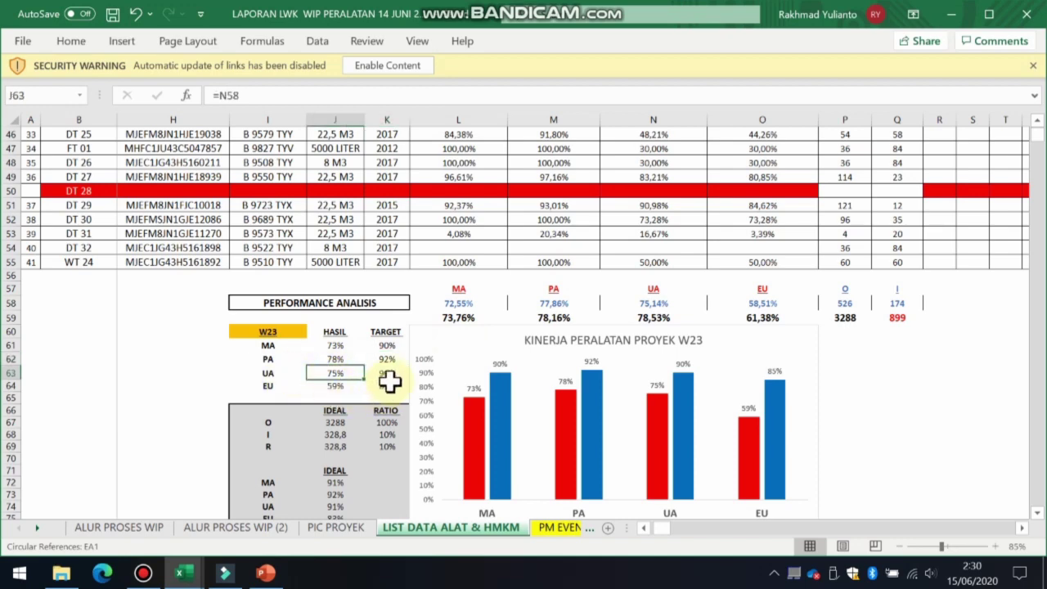
pyautogui.click(388, 376)
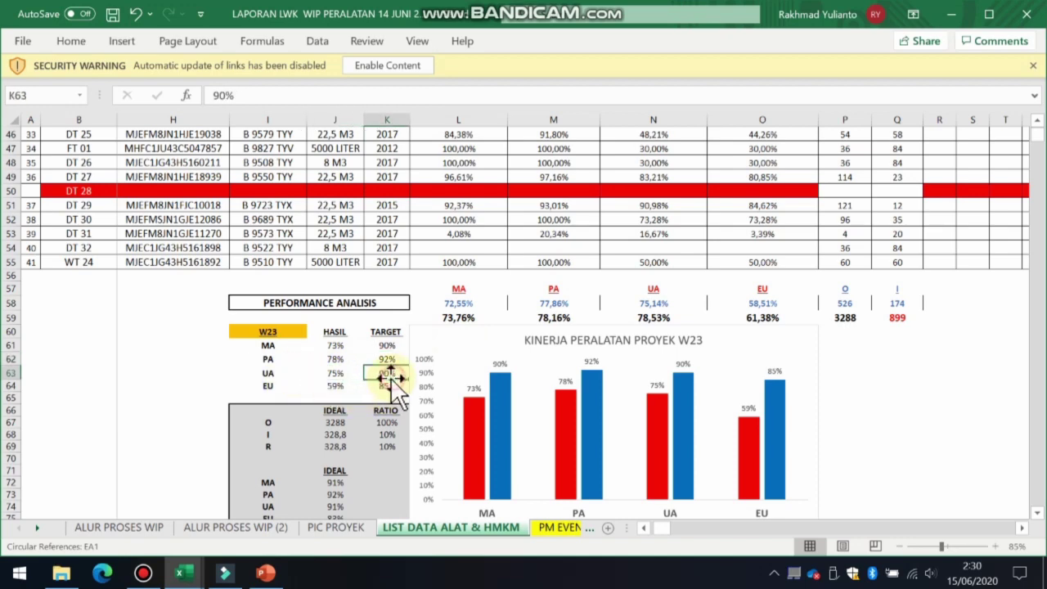
pyautogui.click(333, 388)
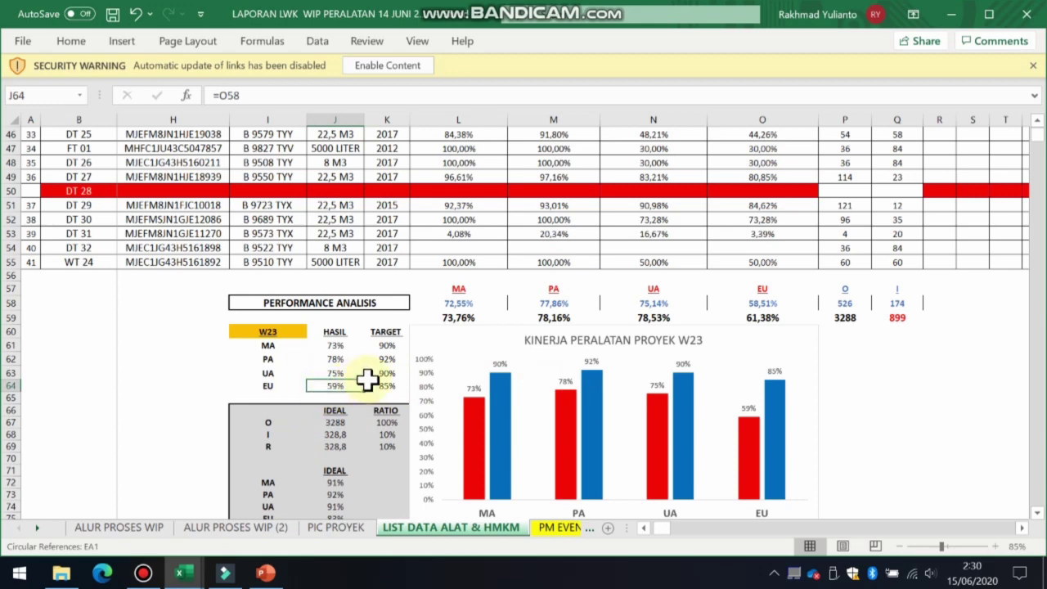
pyautogui.click(393, 387)
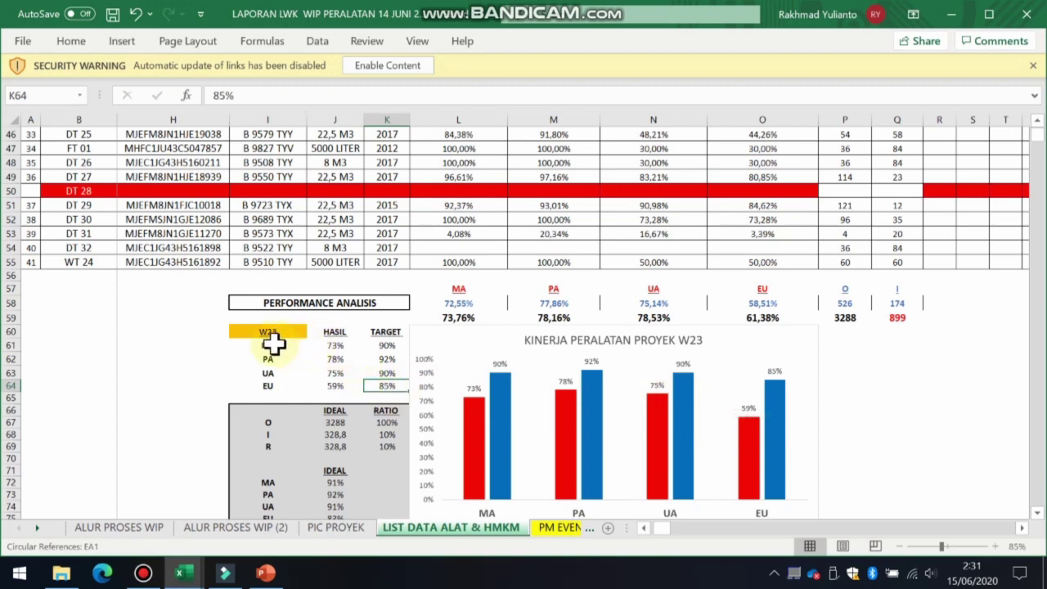
# Review the MA to EU labels in I61:I64 and the HASIL links for MA, EU and UA
pyautogui.moveTo(270, 347); pyautogui.dragTo(270, 378)
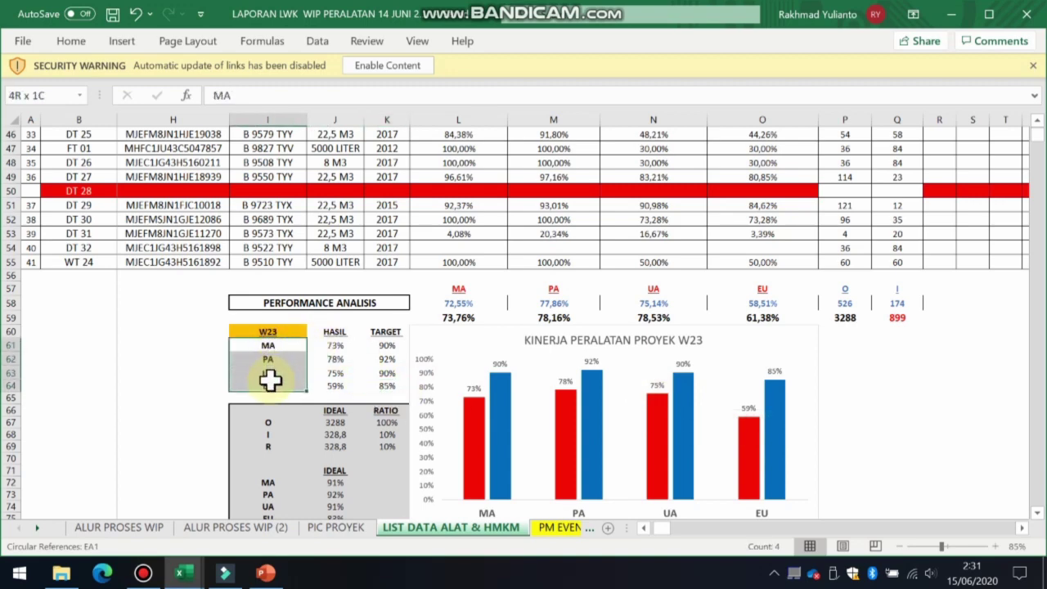
pyautogui.click(331, 346)
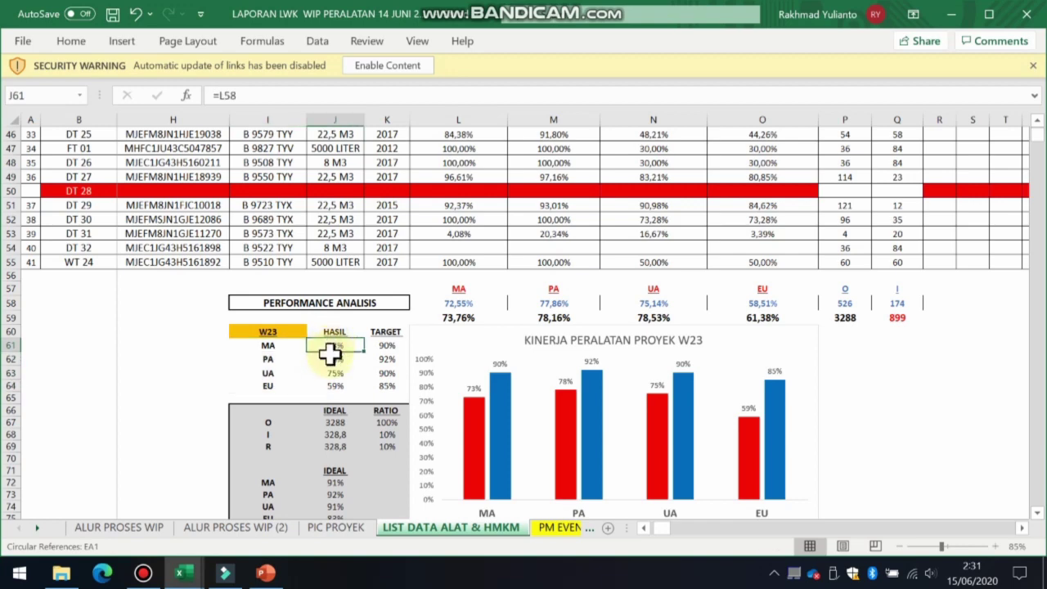
pyautogui.click(334, 386)
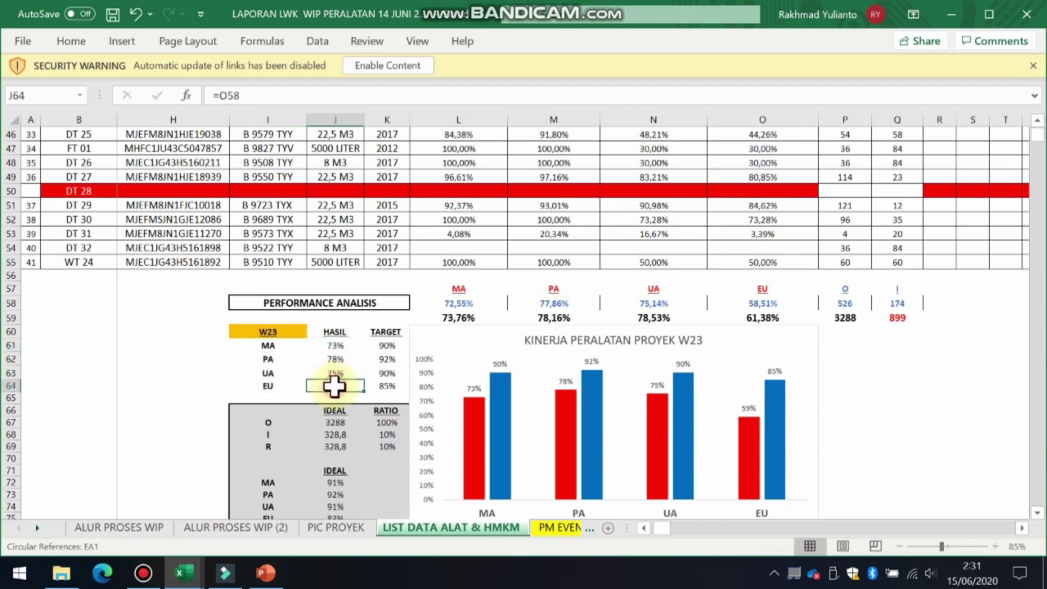
pyautogui.click(338, 372)
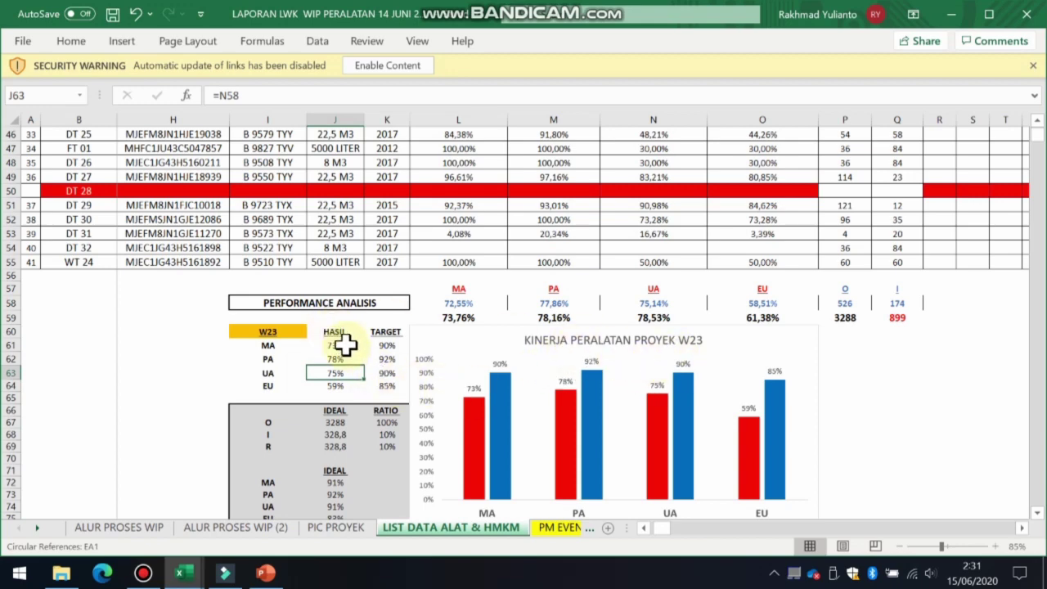
# Review the HASIL range J61:J64 and the whole MA to EU block I61:K64 in the W23 table
pyautogui.moveTo(344, 346); pyautogui.dragTo(343, 380)
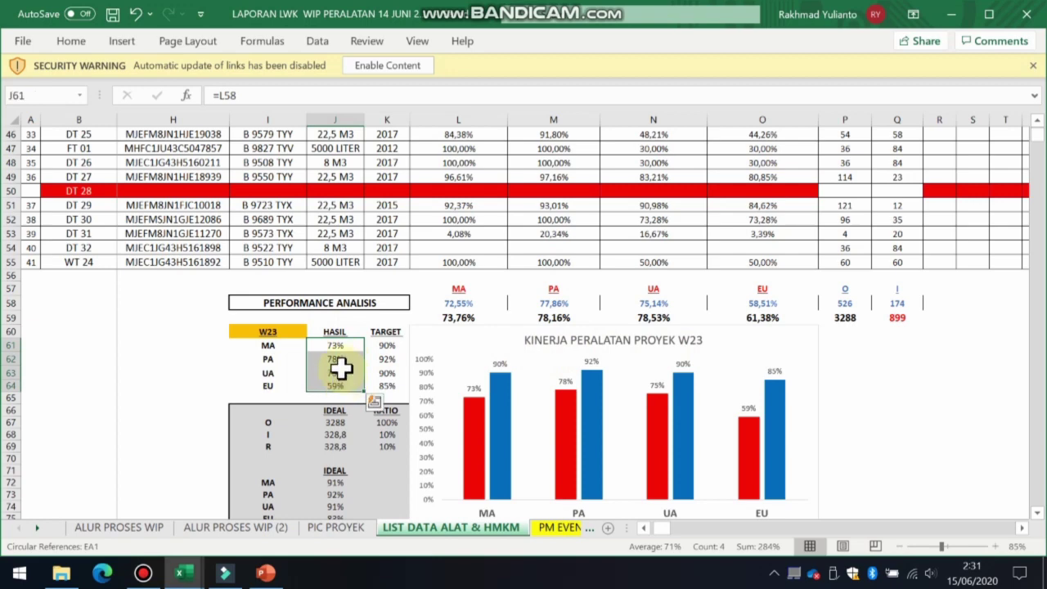
pyautogui.click(337, 360)
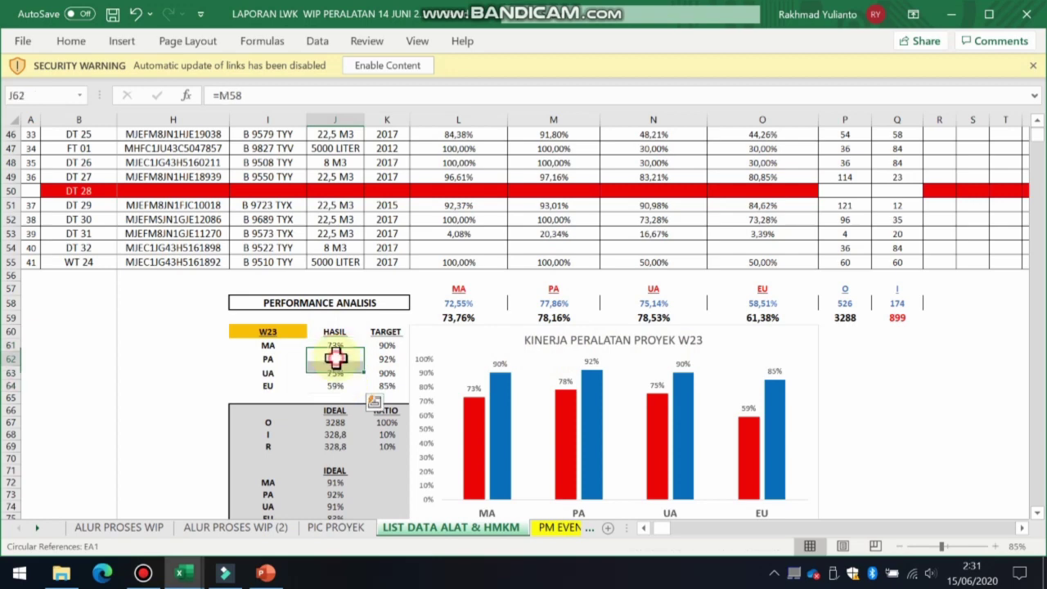
pyautogui.moveTo(269, 346); pyautogui.dragTo(372, 388)
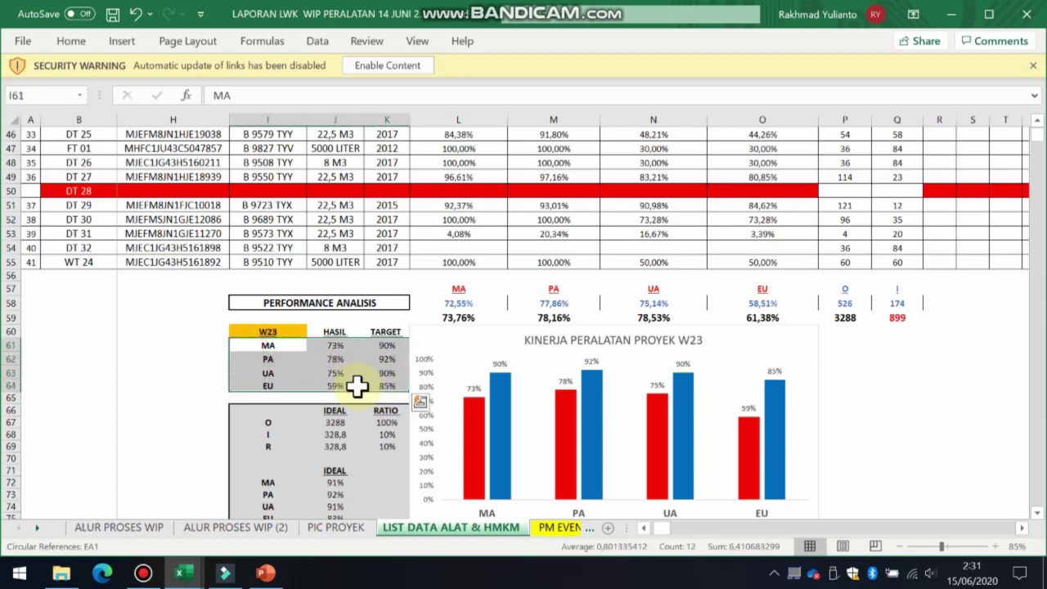
# Examine the ideal O hours in J67, the W23 TARGET range K61:K64 and the RATIO range K67:K69
pyautogui.click(339, 422)
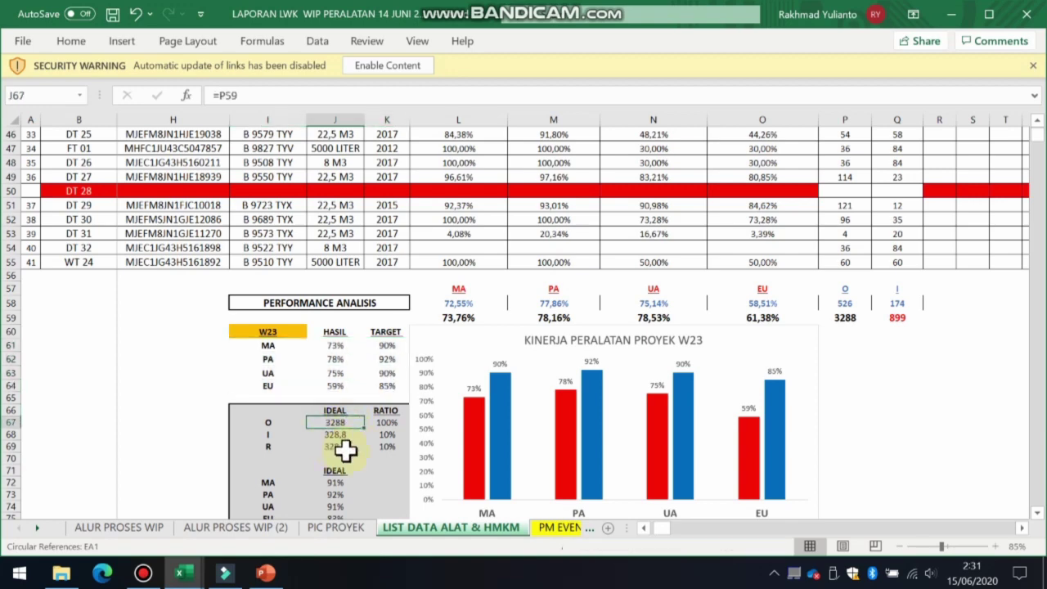
pyautogui.scroll(-1, 340, 445)
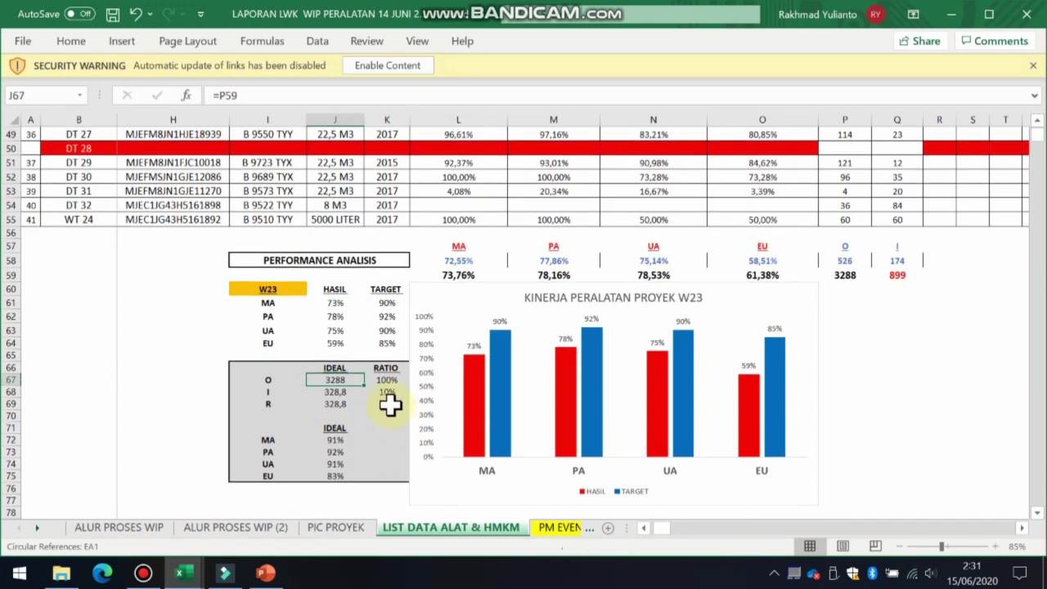
pyautogui.moveTo(388, 302); pyautogui.dragTo(385, 342)
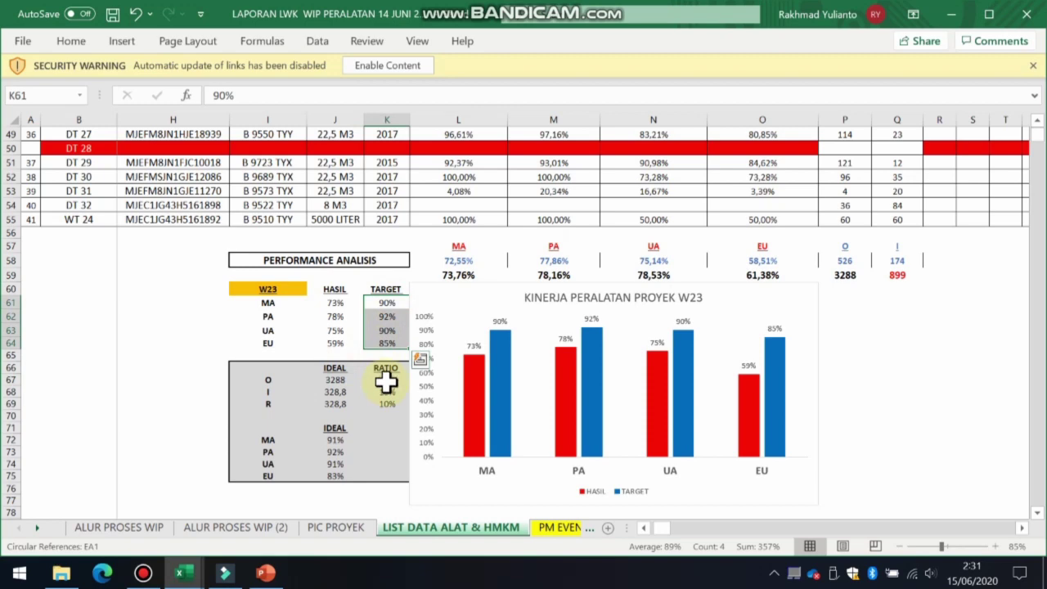
pyautogui.moveTo(386, 381); pyautogui.dragTo(386, 402)
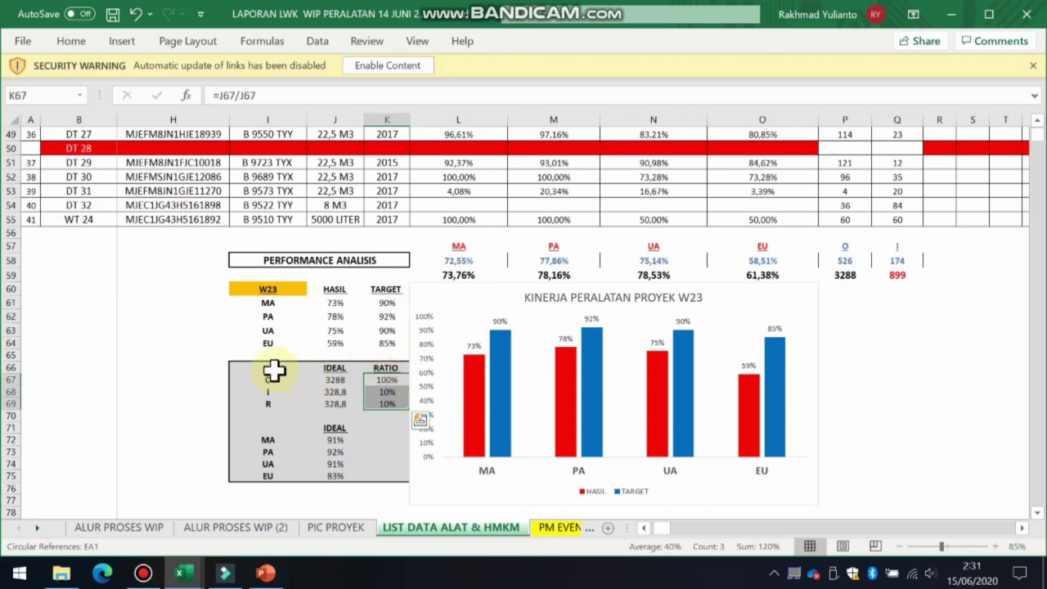
pyautogui.click(201, 377)
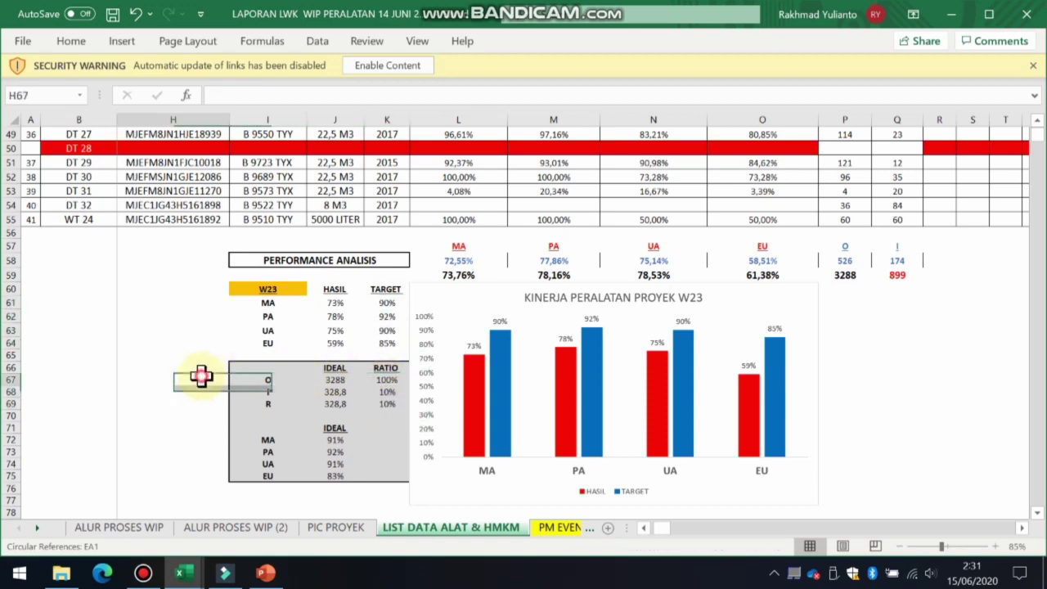
pyautogui.click(386, 394)
pyautogui.moveTo(395, 380); pyautogui.dragTo(396, 406)
pyautogui.click(391, 413)
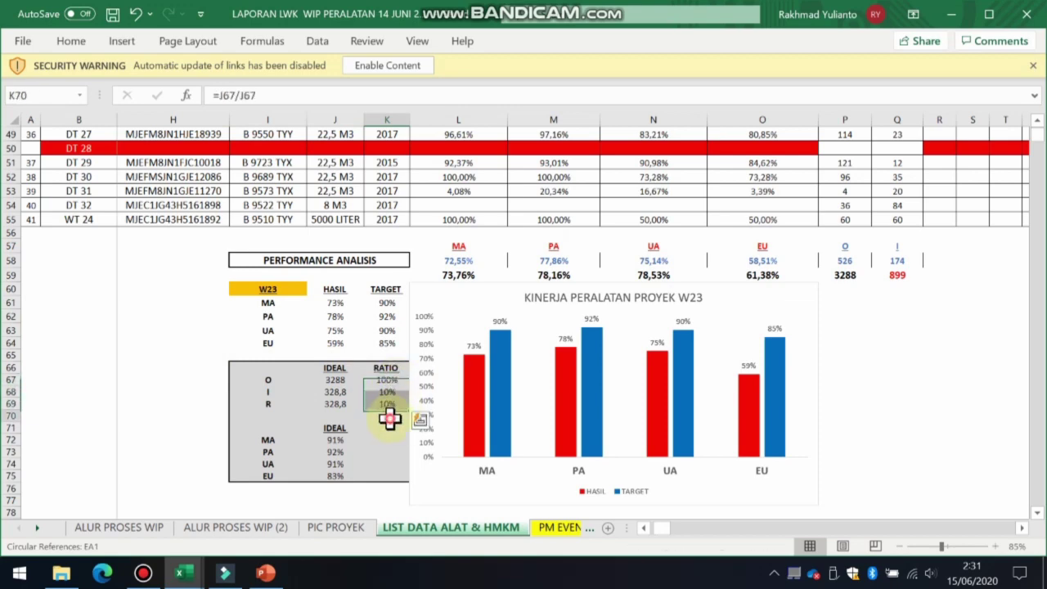
pyautogui.moveTo(398, 376); pyautogui.dragTo(394, 406)
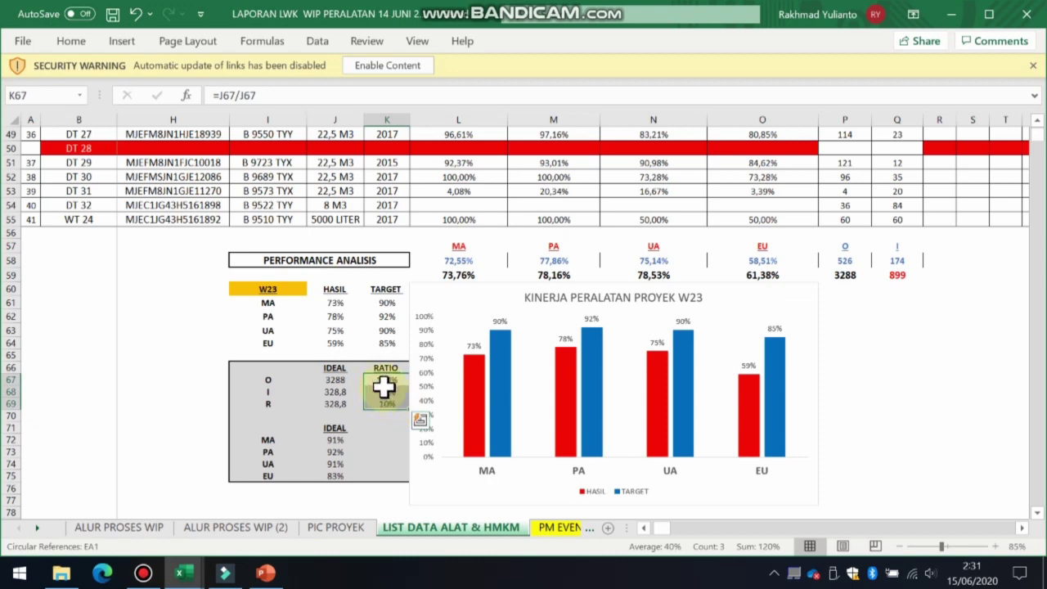
# Check the O, I and R ratio cells in K67:K69 one by one against their row labels
pyautogui.click(386, 393)
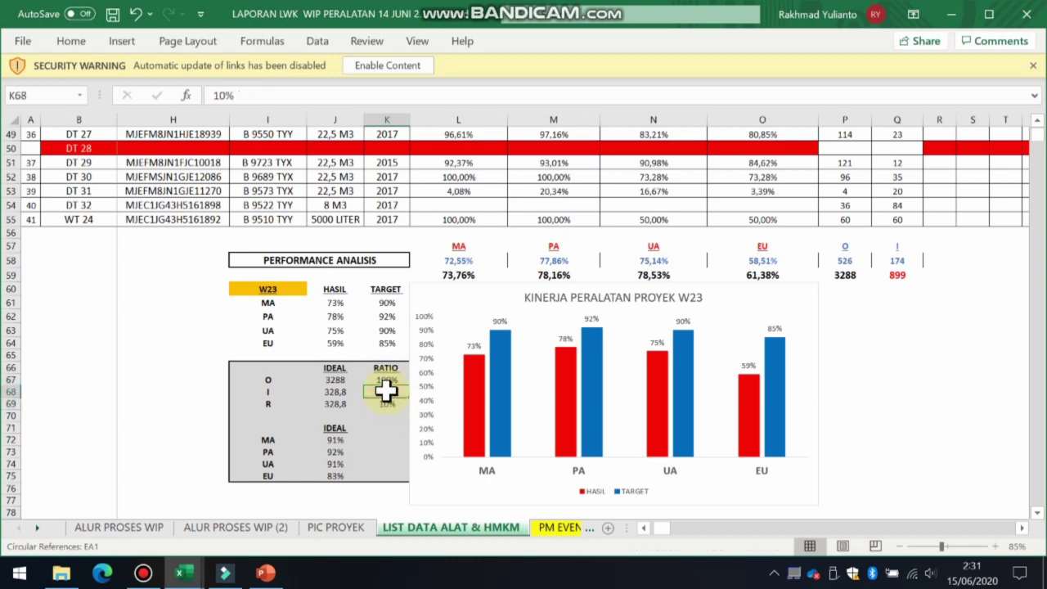
pyautogui.click(275, 392)
pyautogui.click(386, 391)
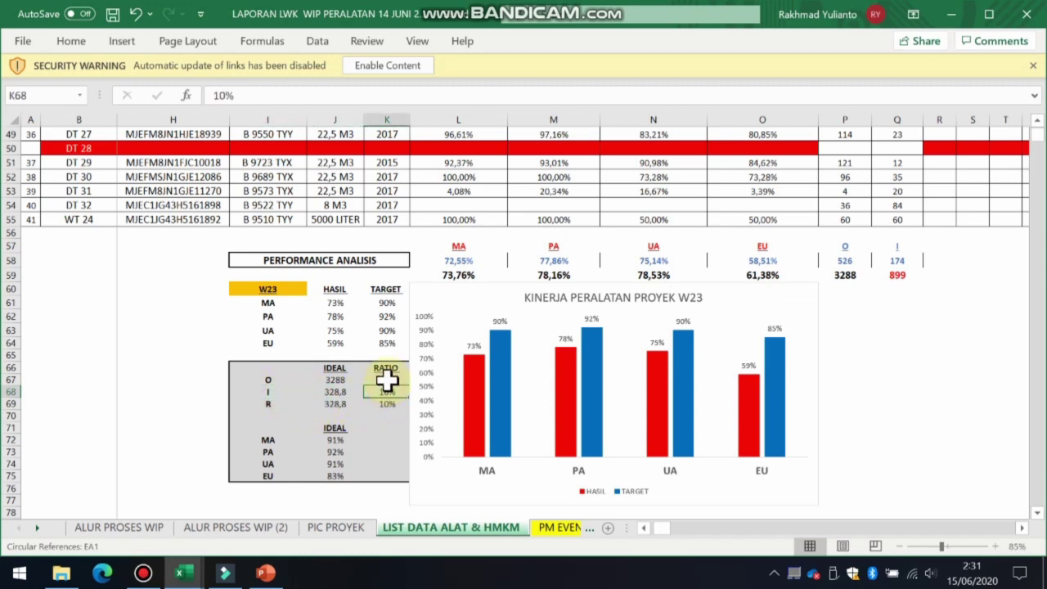
pyautogui.click(386, 379)
pyautogui.click(311, 393)
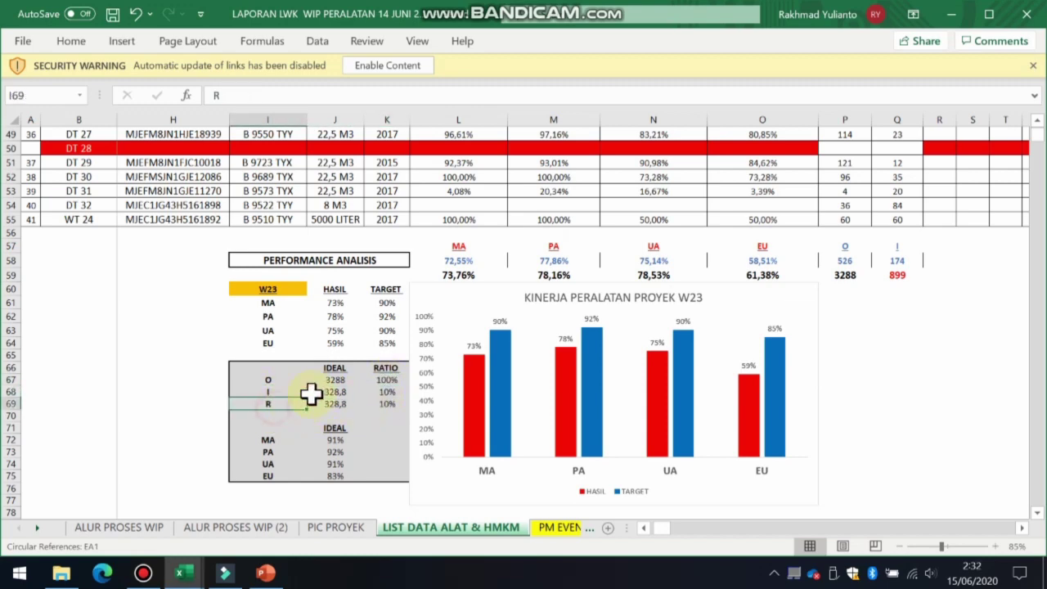
pyautogui.click(379, 402)
pyautogui.click(387, 378)
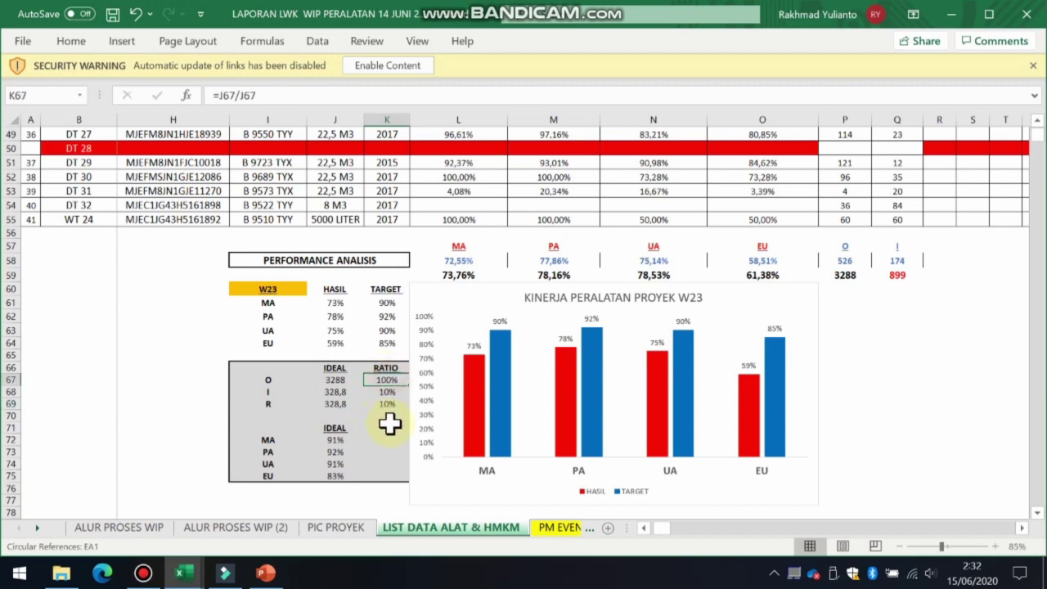
pyautogui.click(387, 406)
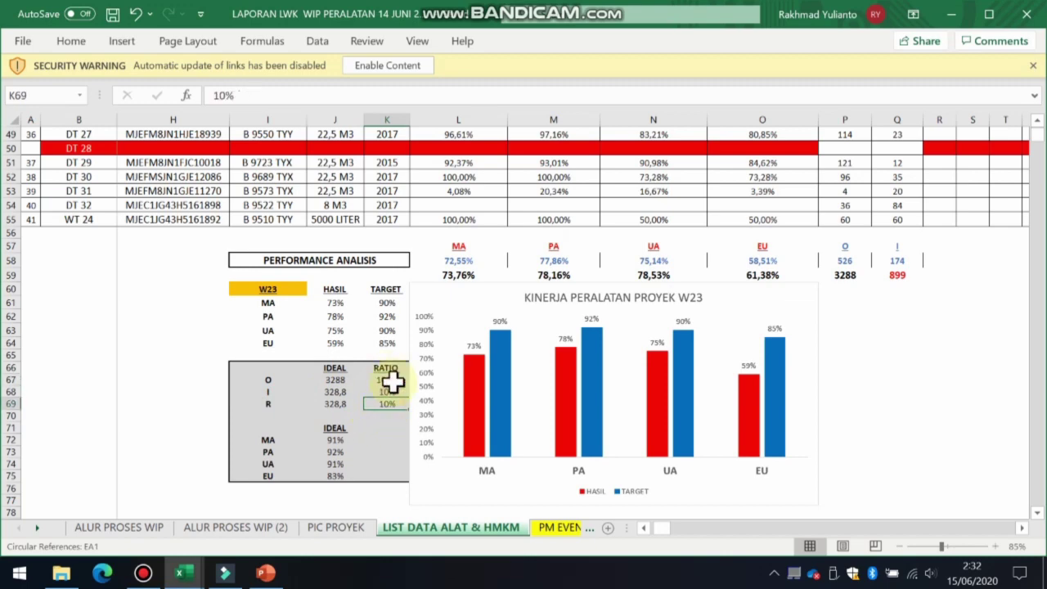
# Inspect the ideal MA, PA, UA and EU formulas from J72 to J75
pyautogui.moveTo(336, 440)
pyautogui.mouseDown()
pyautogui.moveTo(334, 474)
pyautogui.moveTo(374, 467)
pyautogui.moveTo(341, 451)
pyautogui.moveTo(343, 441)
pyautogui.mouseUp()
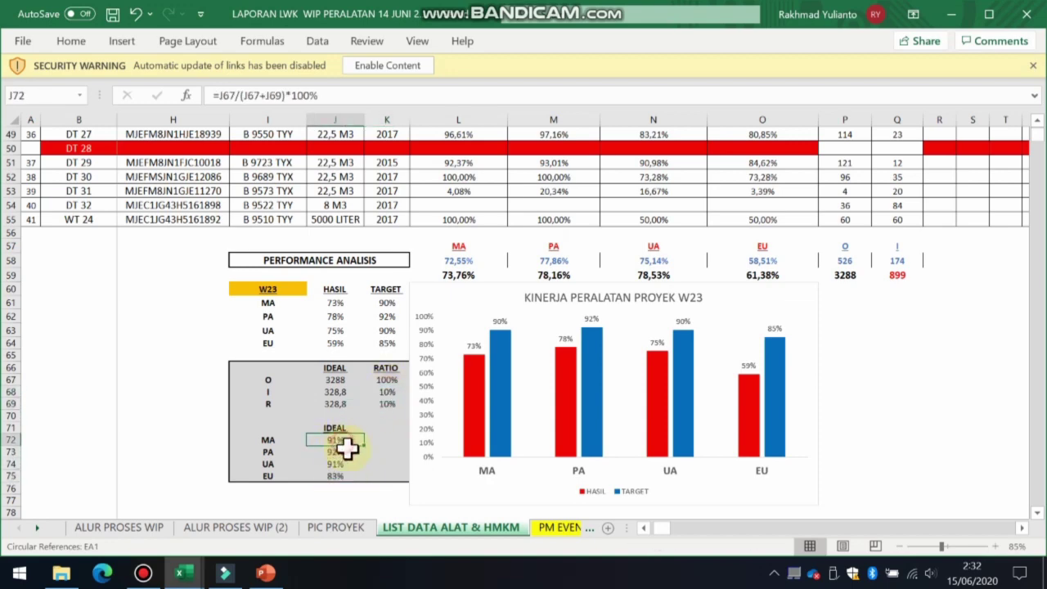
pyautogui.click(333, 453)
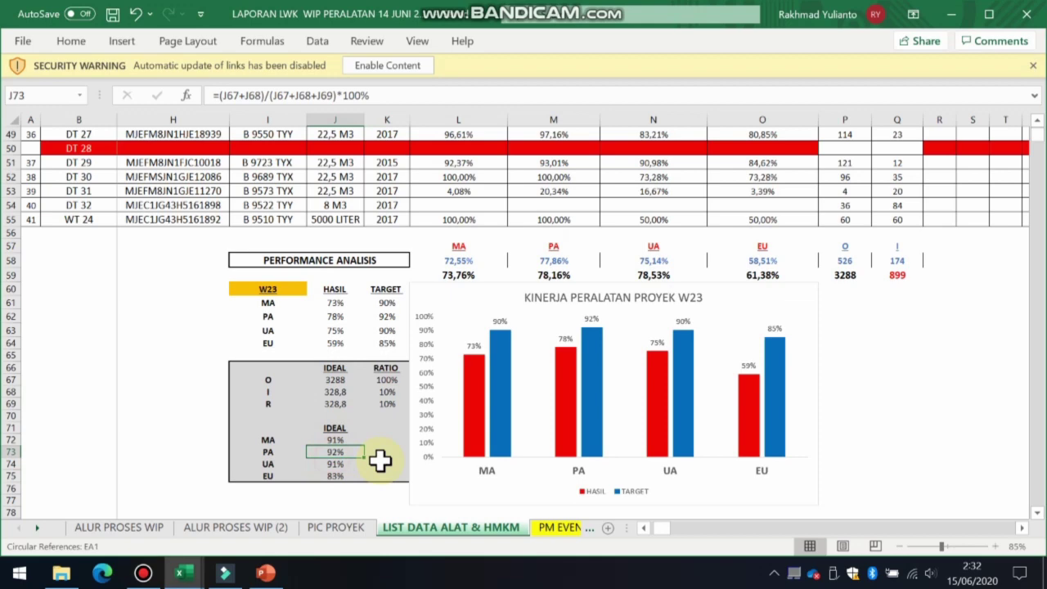
pyautogui.click(338, 464)
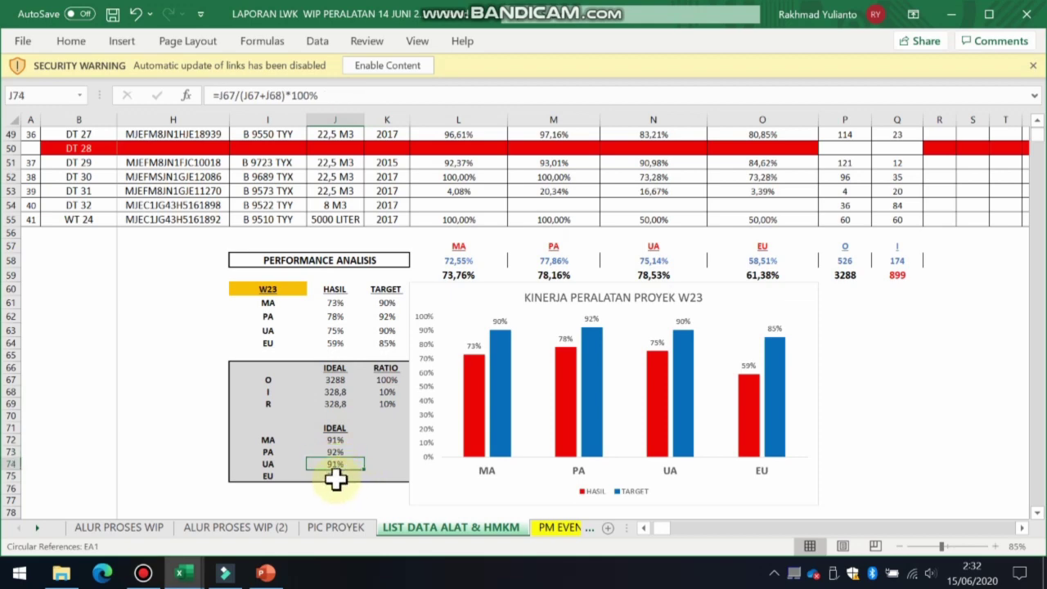
pyautogui.click(336, 476)
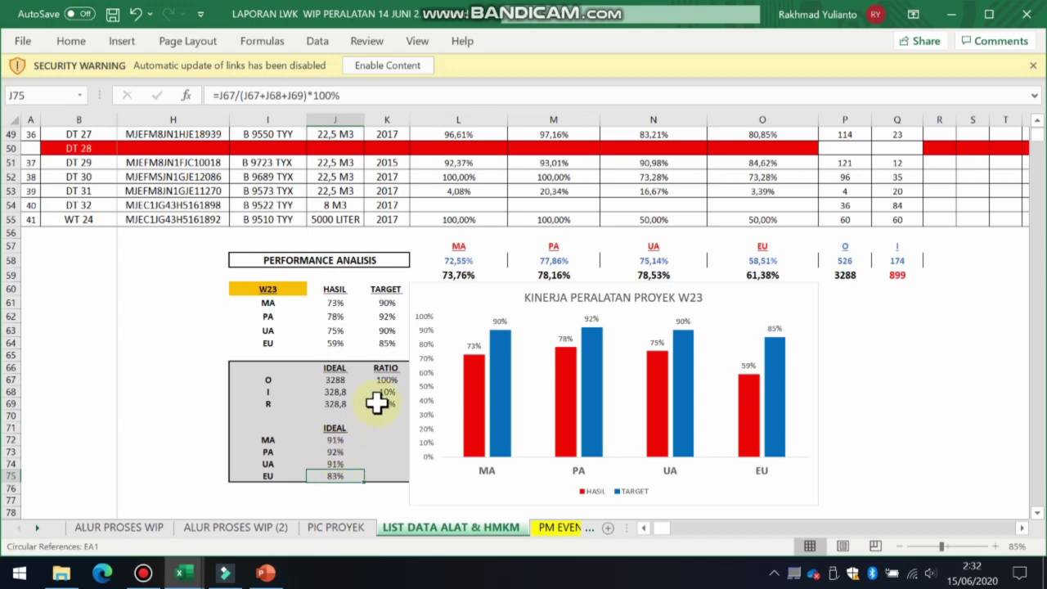
# Compare the ideal percentages in J72:J74 with the W23 TARGET values in K61:K64
pyautogui.moveTo(385, 381); pyautogui.dragTo(381, 393)
pyautogui.moveTo(339, 437); pyautogui.dragTo(334, 468)
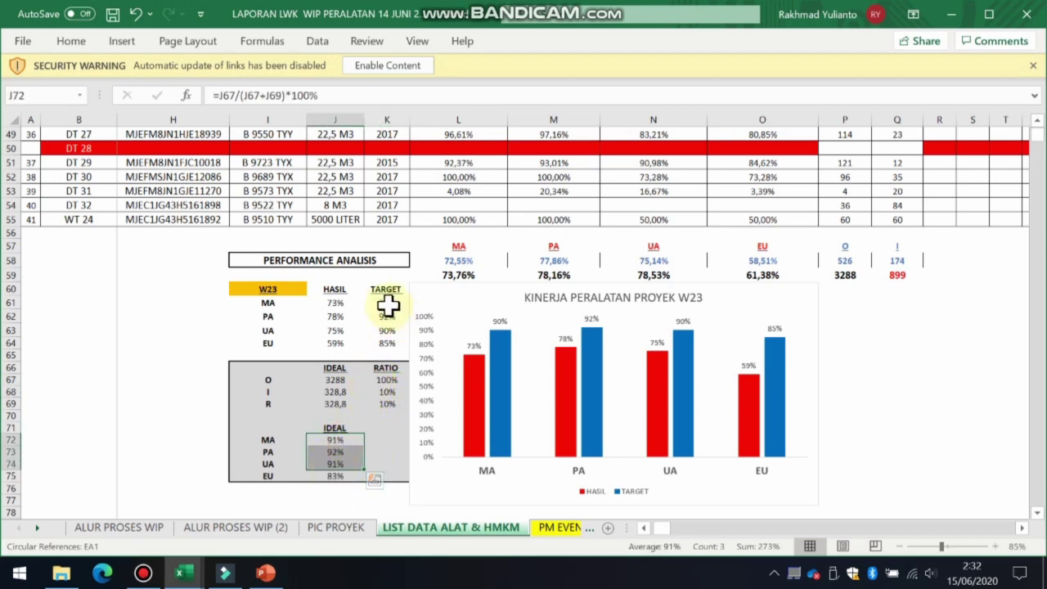
pyautogui.moveTo(387, 305); pyautogui.dragTo(390, 343)
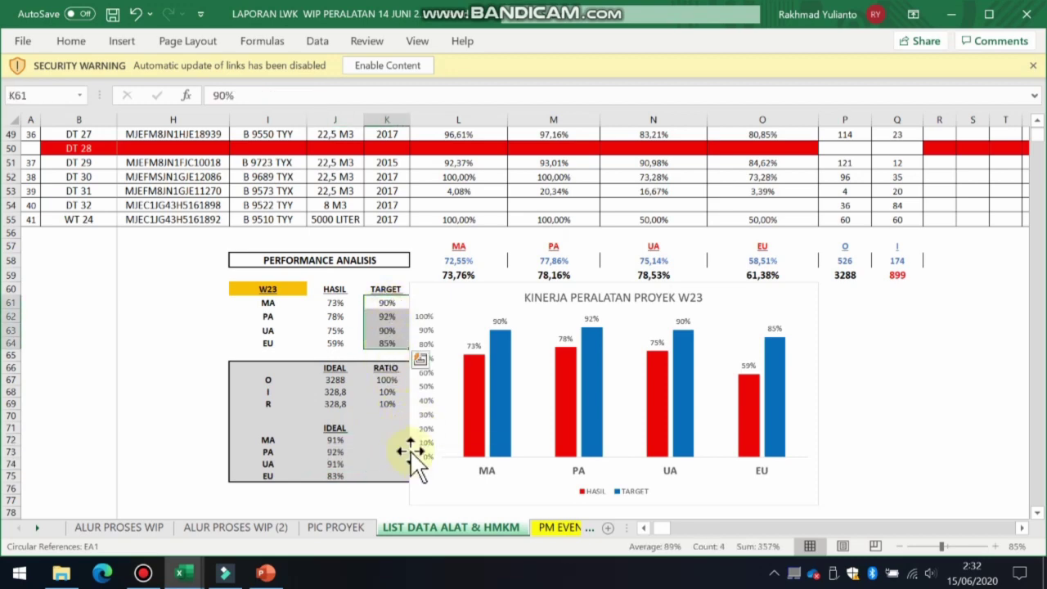
pyautogui.click(217, 390)
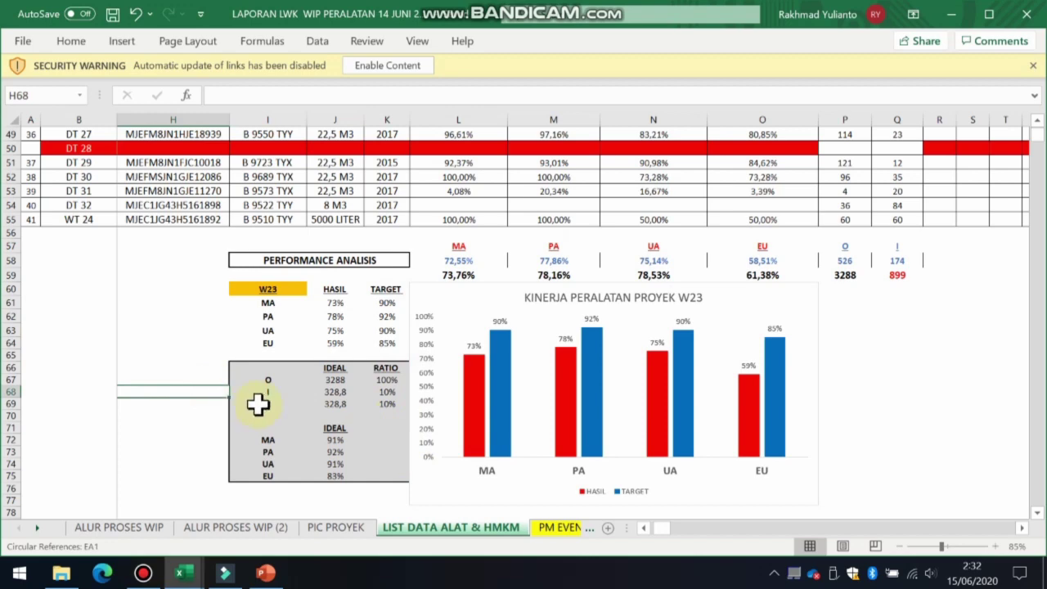
# Trace the targets from the RATIO range K67:K69 through the ideal percentages J72:J75 to the TARGET column K60:K64
pyautogui.moveTo(391, 381); pyautogui.dragTo(388, 399)
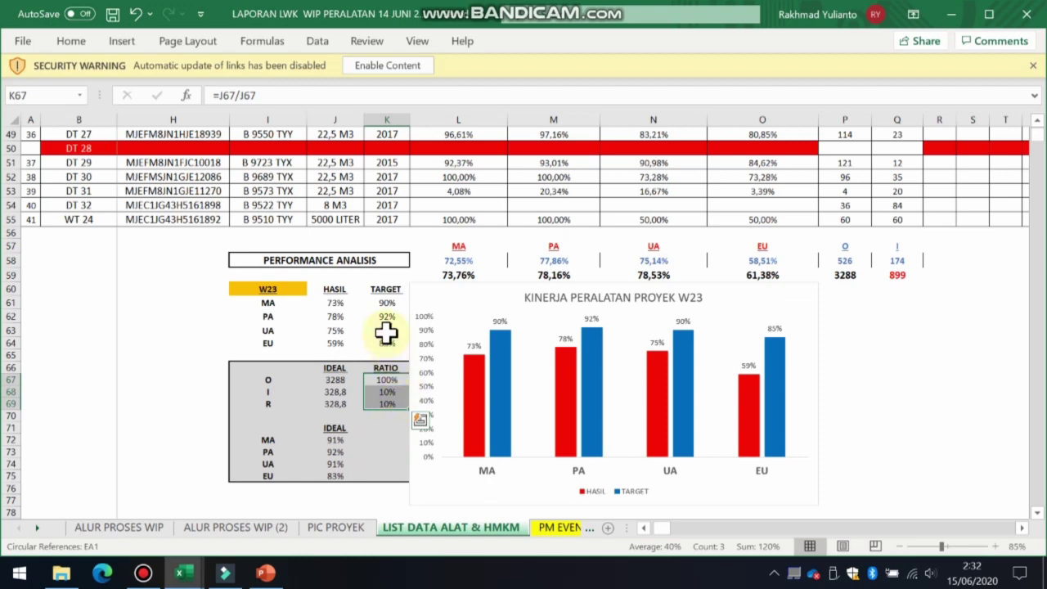
pyautogui.moveTo(378, 378); pyautogui.dragTo(378, 401)
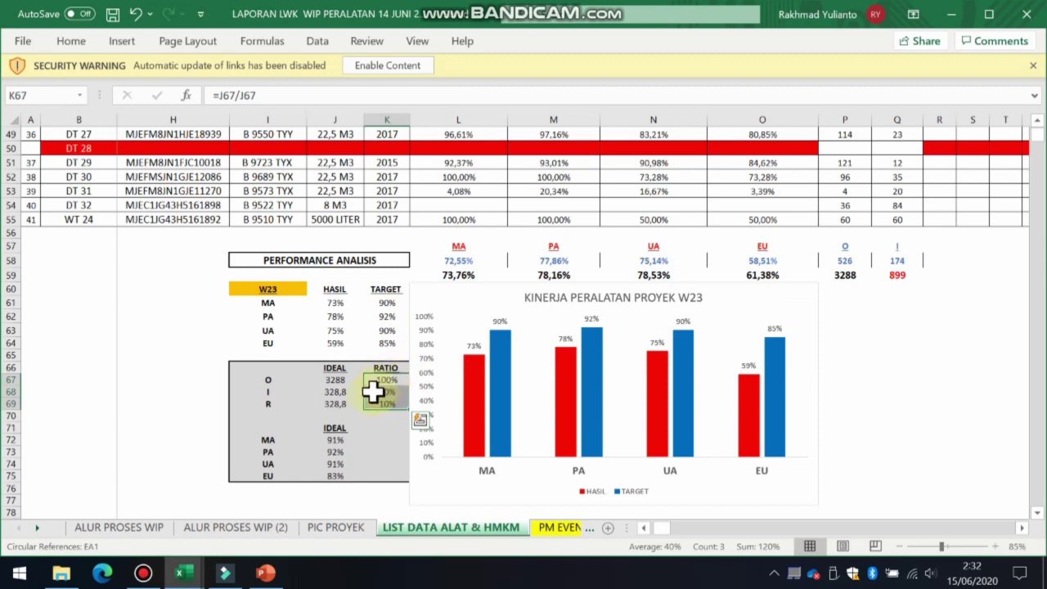
pyautogui.moveTo(343, 439); pyautogui.dragTo(332, 474)
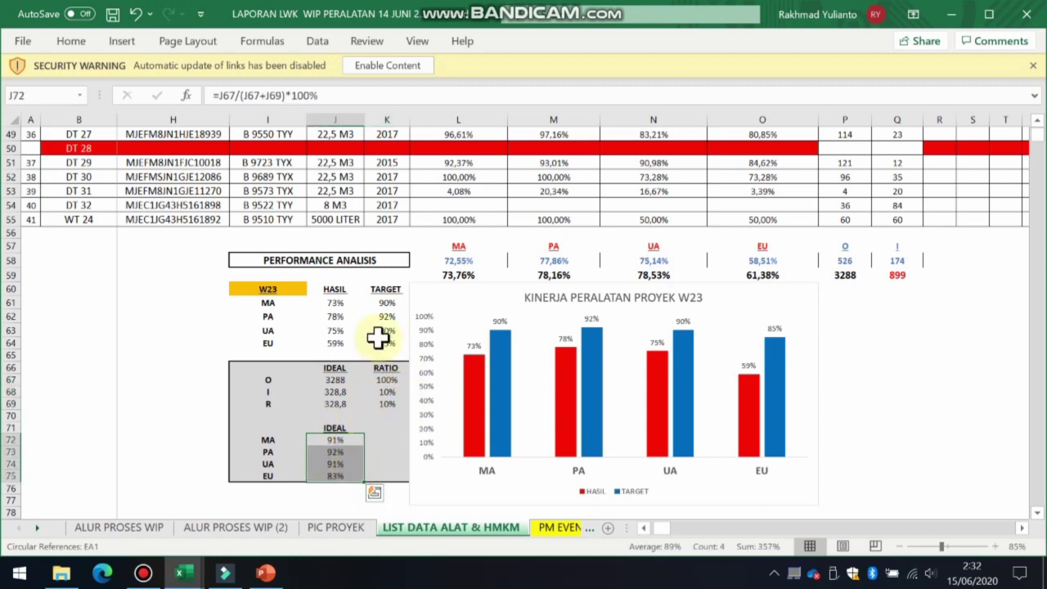
pyautogui.moveTo(381, 290); pyautogui.dragTo(370, 345)
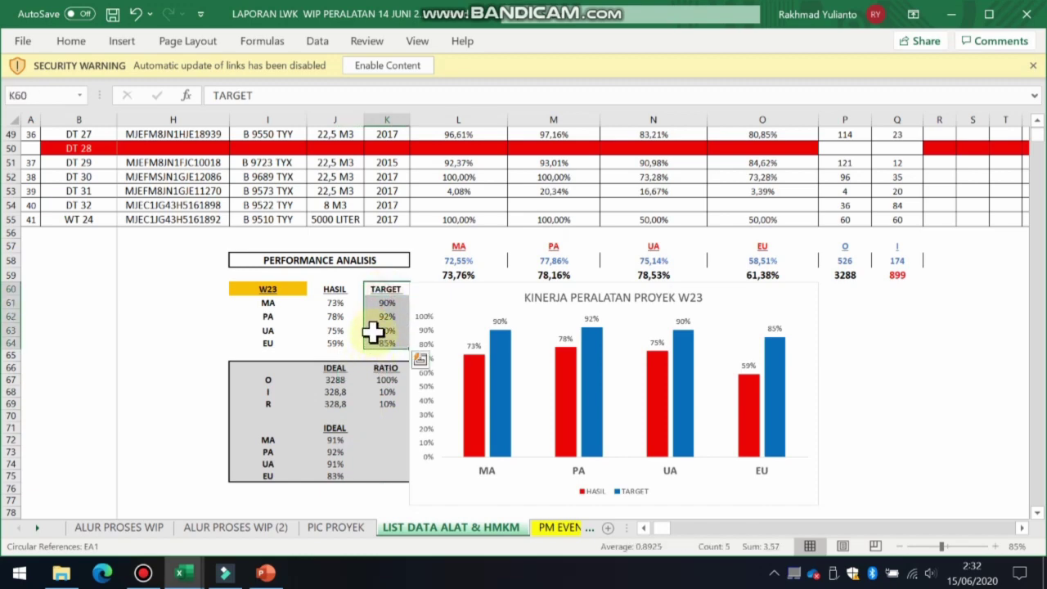
# Review the W23 HASIL results in J61:J64 against the adjacent targets and chart
pyautogui.moveTo(336, 303); pyautogui.dragTo(342, 341)
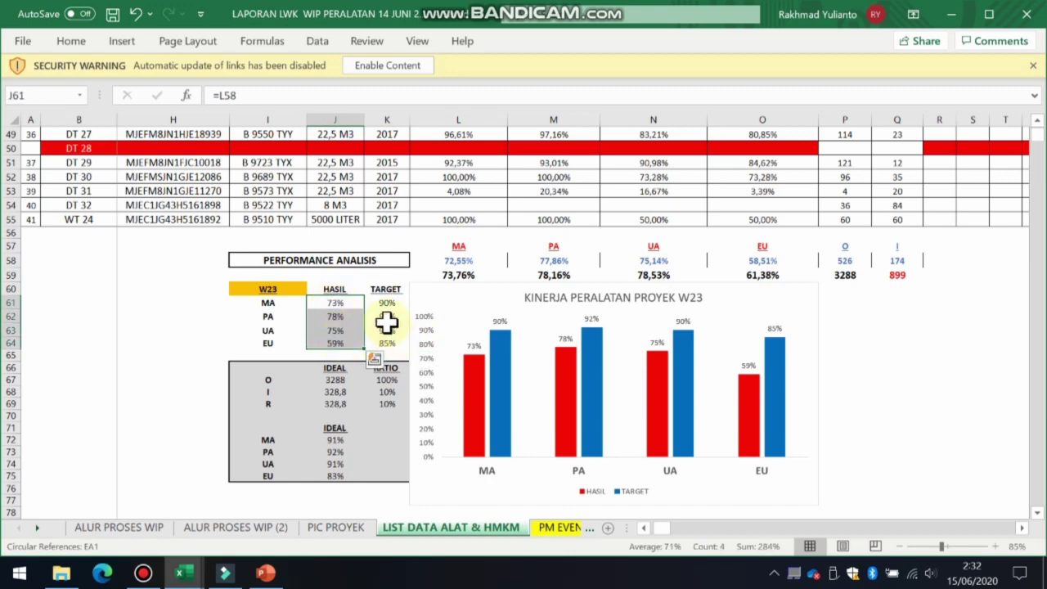
pyautogui.click(333, 303)
pyautogui.moveTo(333, 303); pyautogui.dragTo(341, 340)
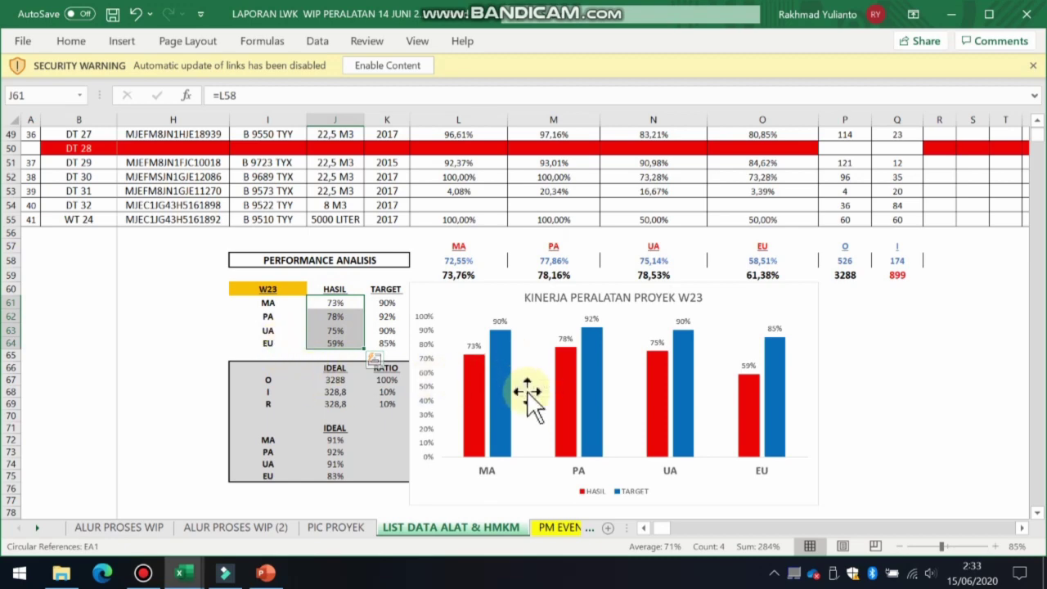
# Locate the W24 performance table and its chart below the W23 analysis
pyautogui.scroll(-2, 515, 436)
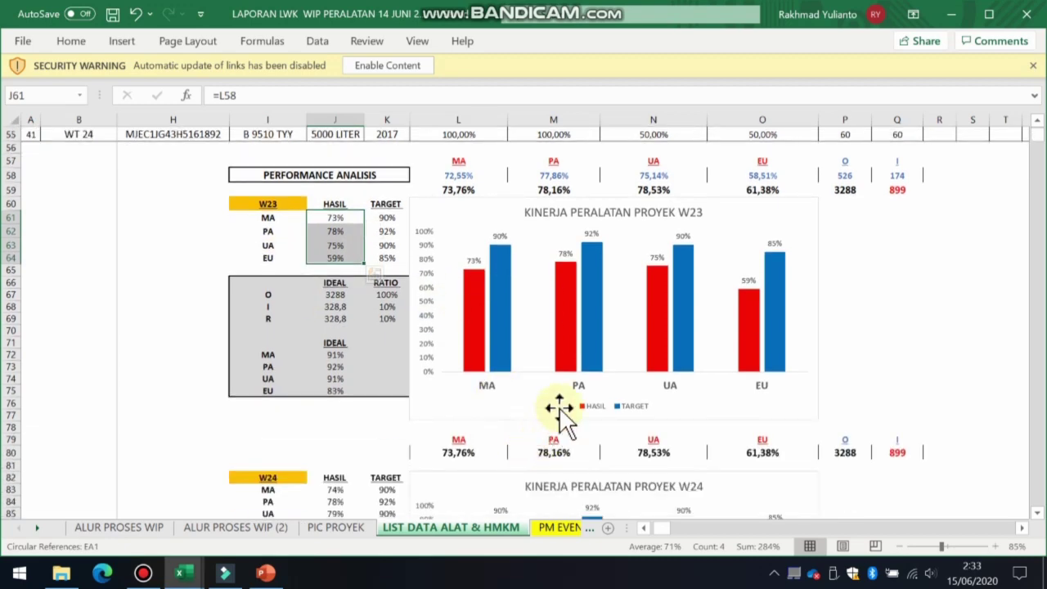
pyautogui.scroll(-2, 560, 413)
pyautogui.click(275, 393)
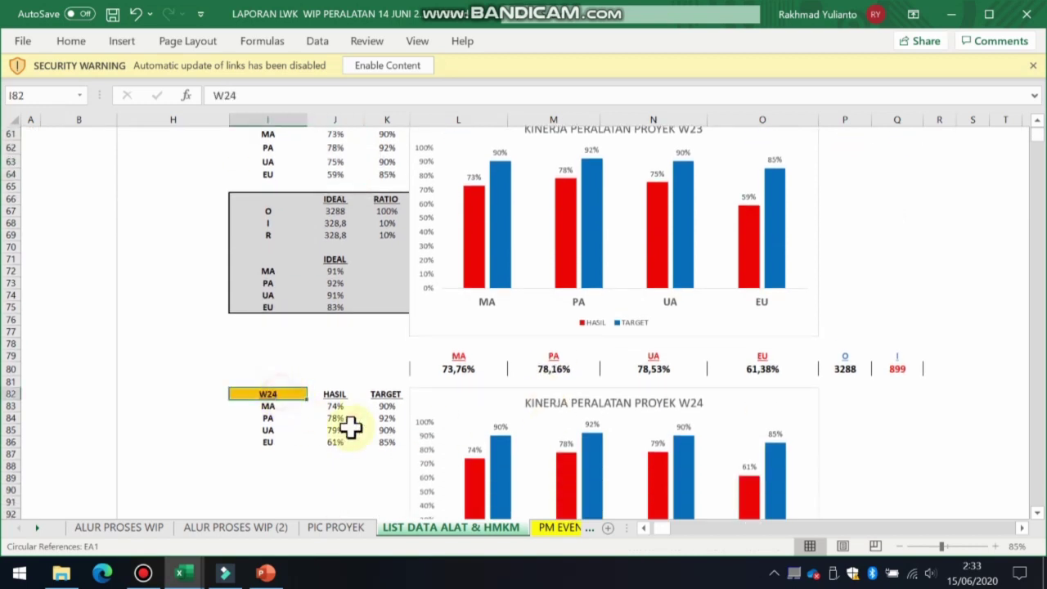
pyautogui.scroll(-1, 353, 441)
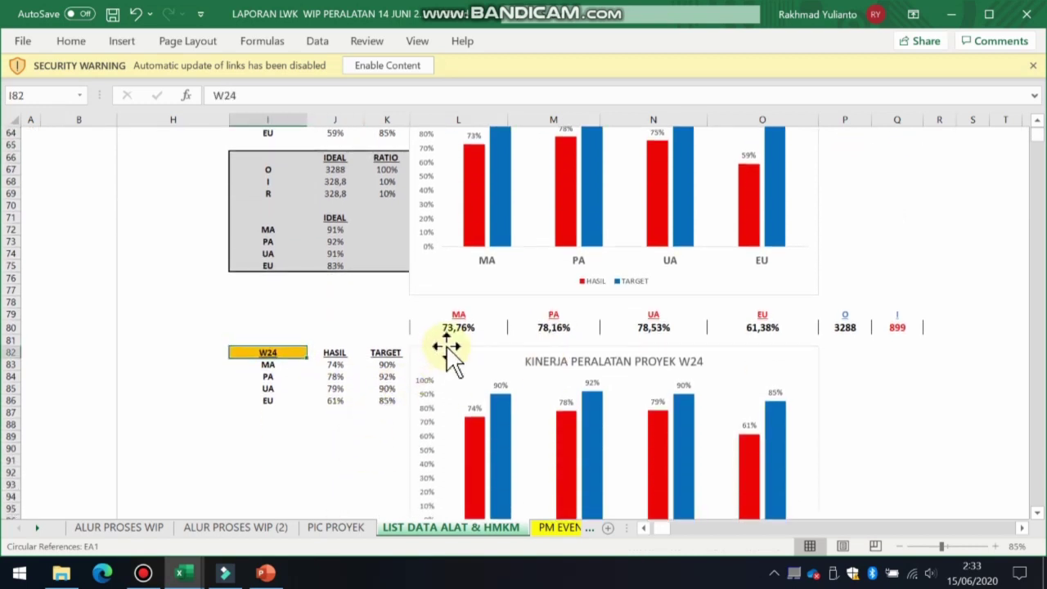
# Inspect the MA, PA, UA, EU and O summary cells in row 80 above the W24 chart
pyautogui.click(455, 331)
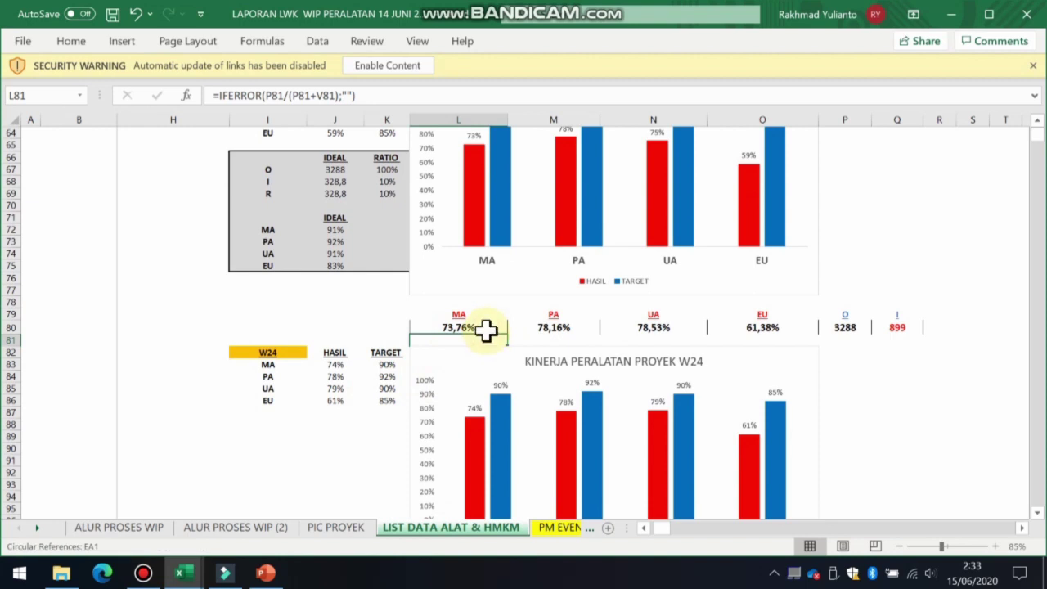
pyautogui.click(486, 327)
pyautogui.click(547, 328)
pyautogui.click(629, 330)
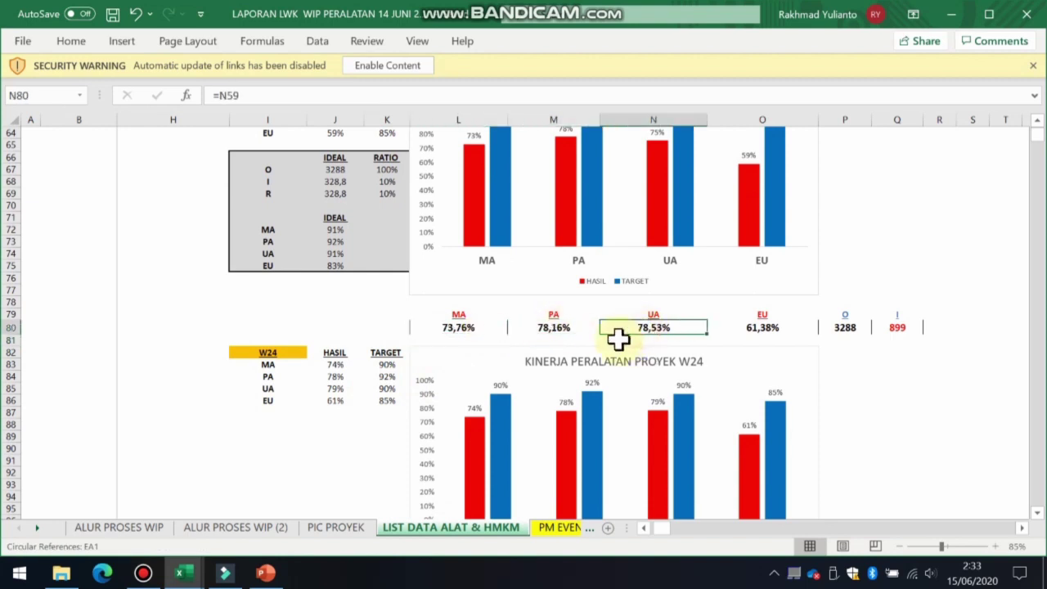
pyautogui.click(769, 331)
pyautogui.click(846, 327)
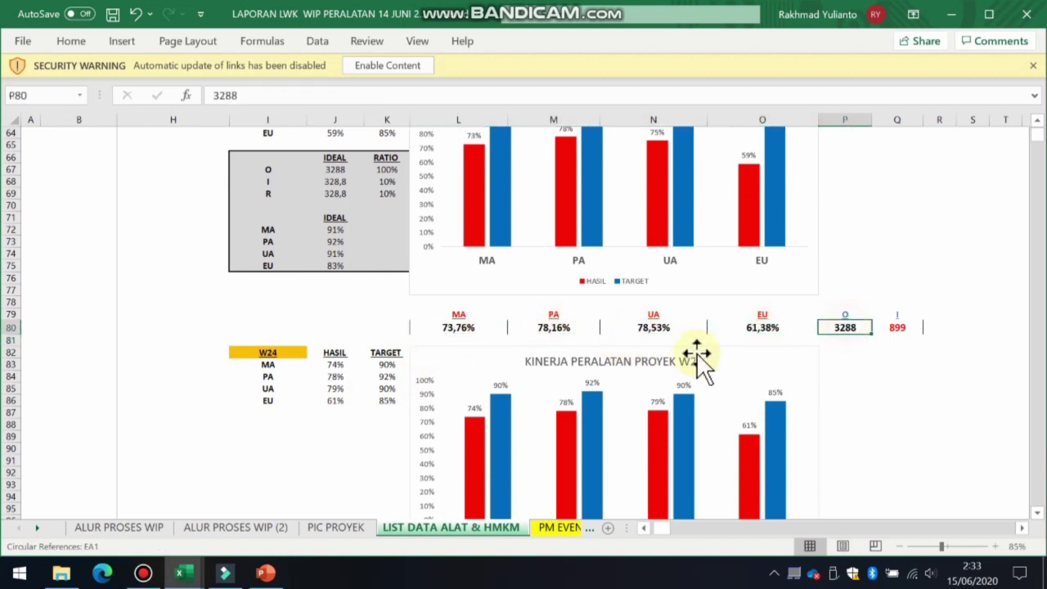
pyautogui.scroll(-1, 355, 360)
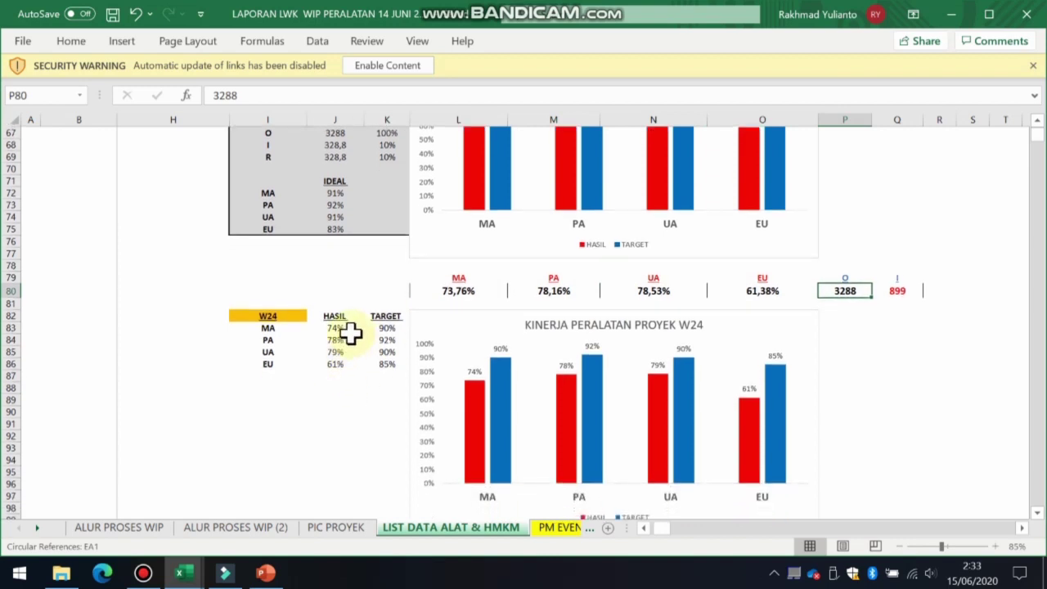
# Inspect how the W24 HASIL cells J83:J86 link to the row 80 summary values
pyautogui.click(335, 329)
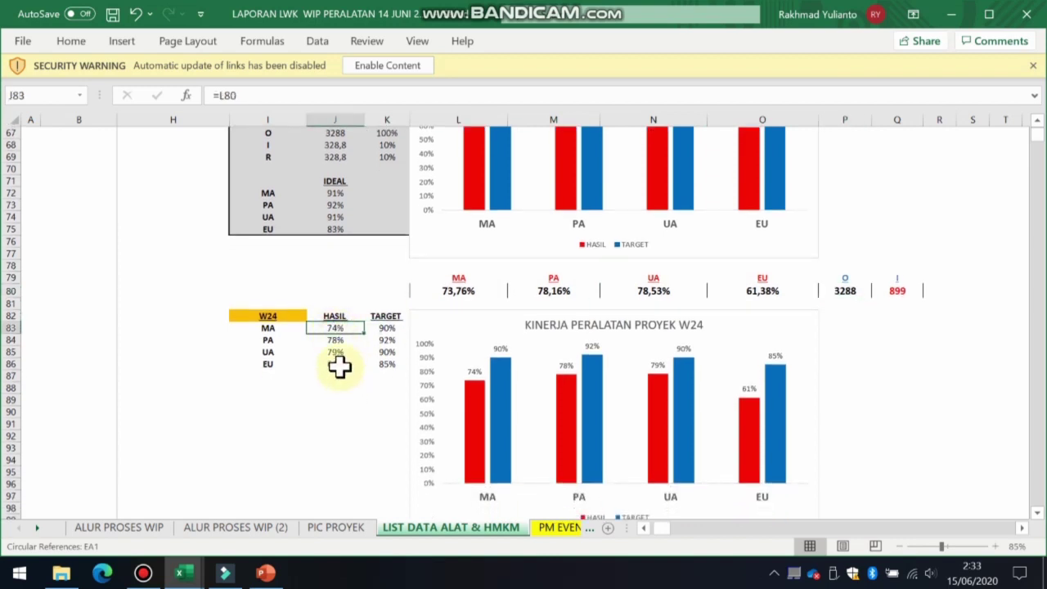
pyautogui.click(334, 339)
pyautogui.click(338, 354)
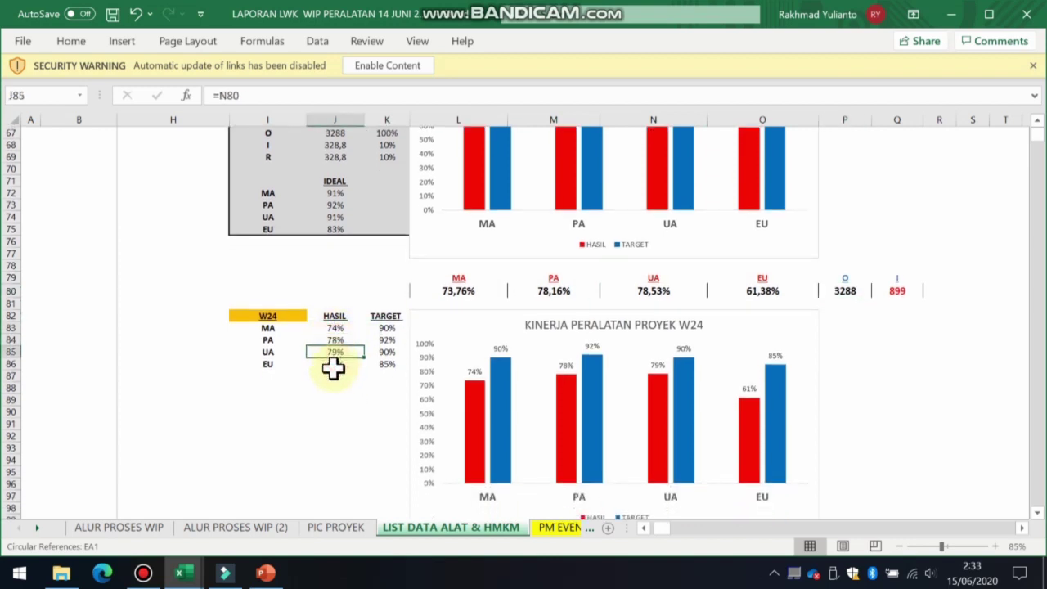
pyautogui.click(335, 364)
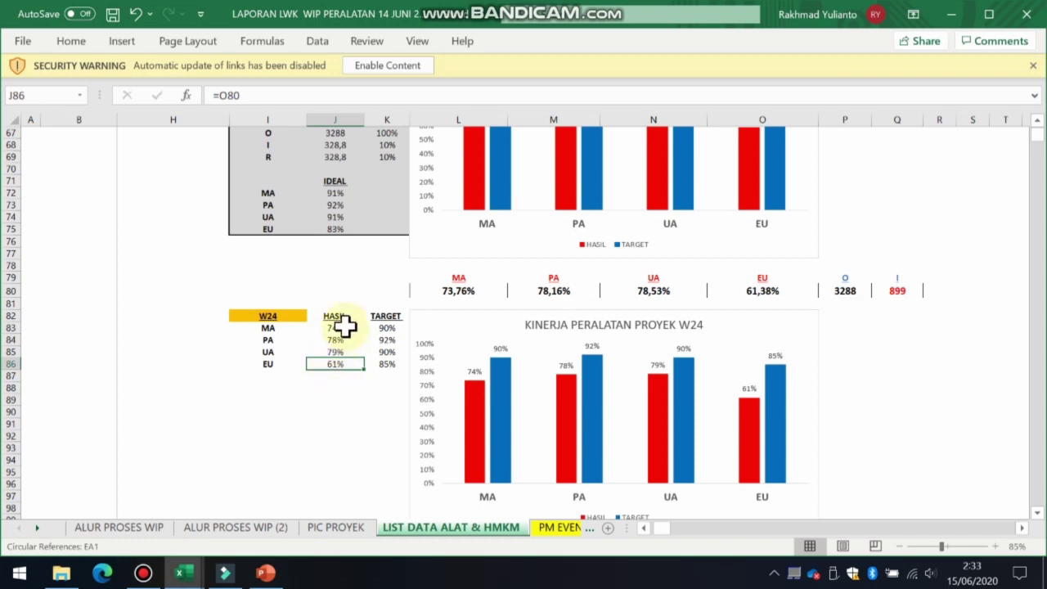
pyautogui.moveTo(341, 328); pyautogui.dragTo(336, 365)
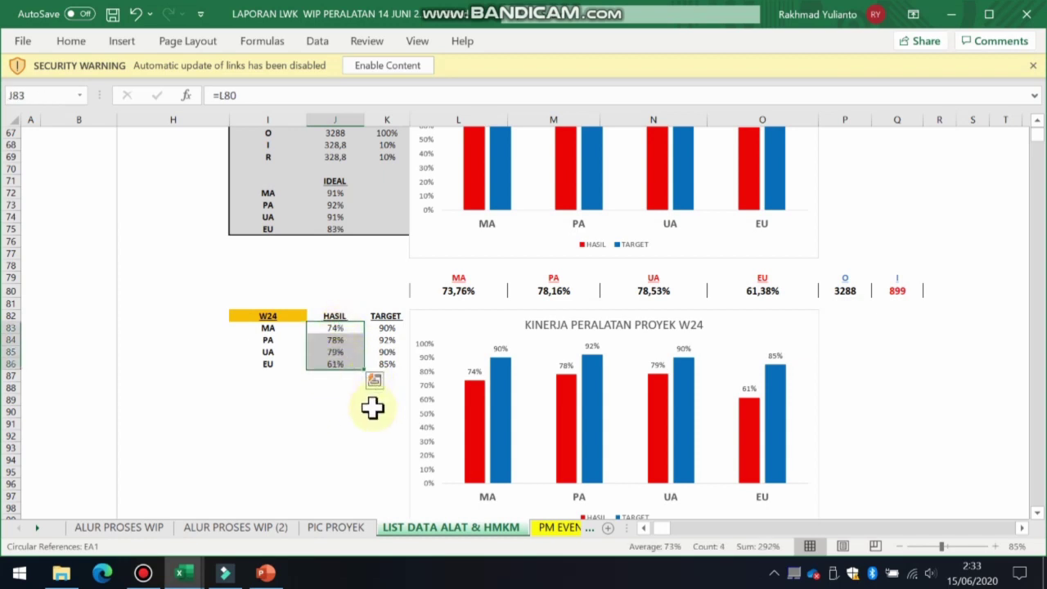
# Compare W23 and W24 results in the progress table J103:K107 and the PROGRESS W23 - 24 chart
pyautogui.scroll(-4, 329, 433)
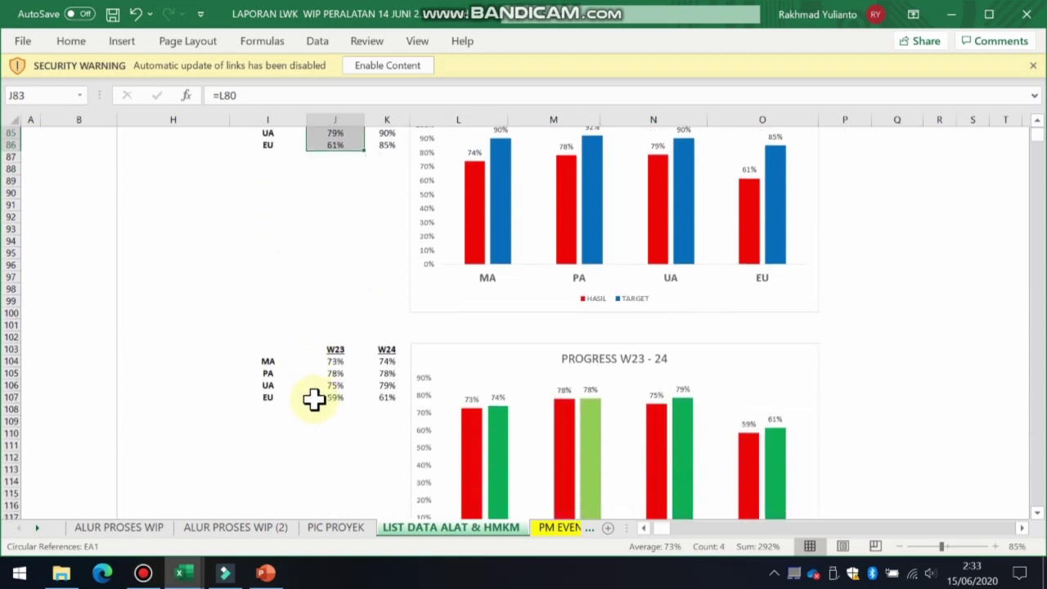
pyautogui.click(334, 349)
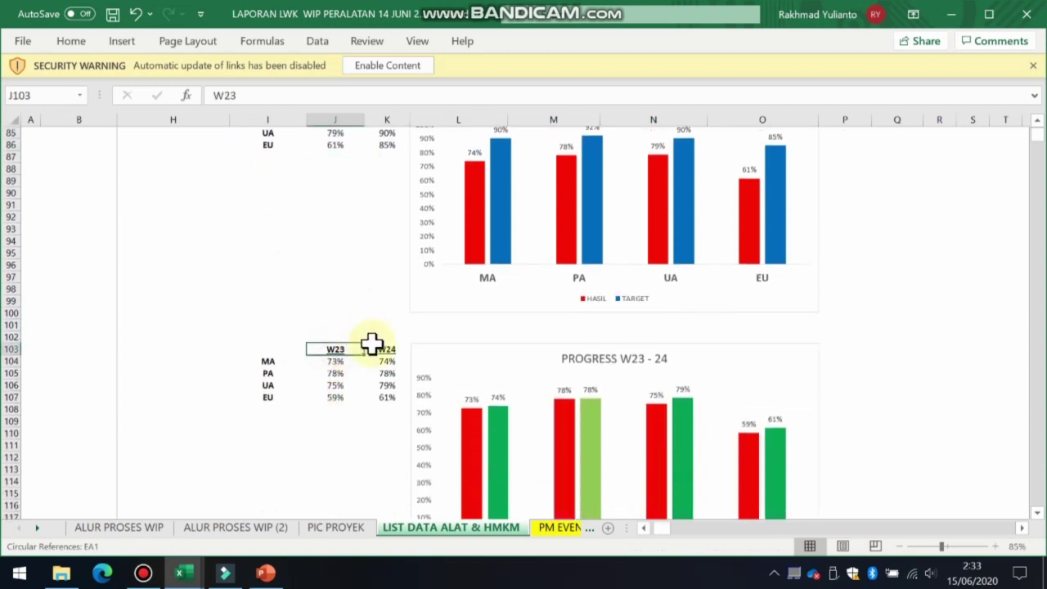
pyautogui.click(380, 349)
pyautogui.click(378, 302)
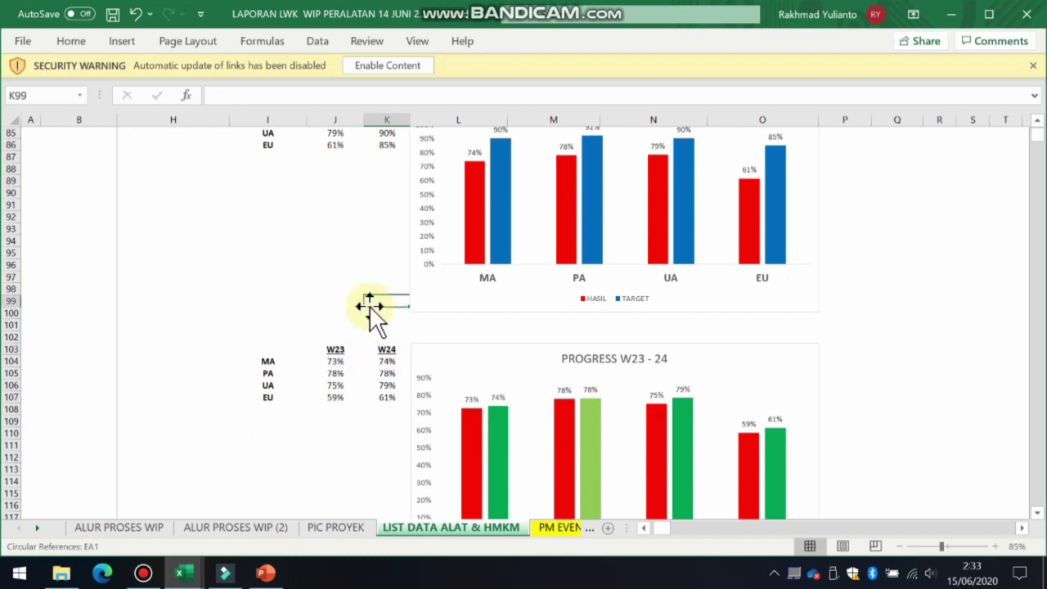
pyautogui.scroll(-1, 327, 404)
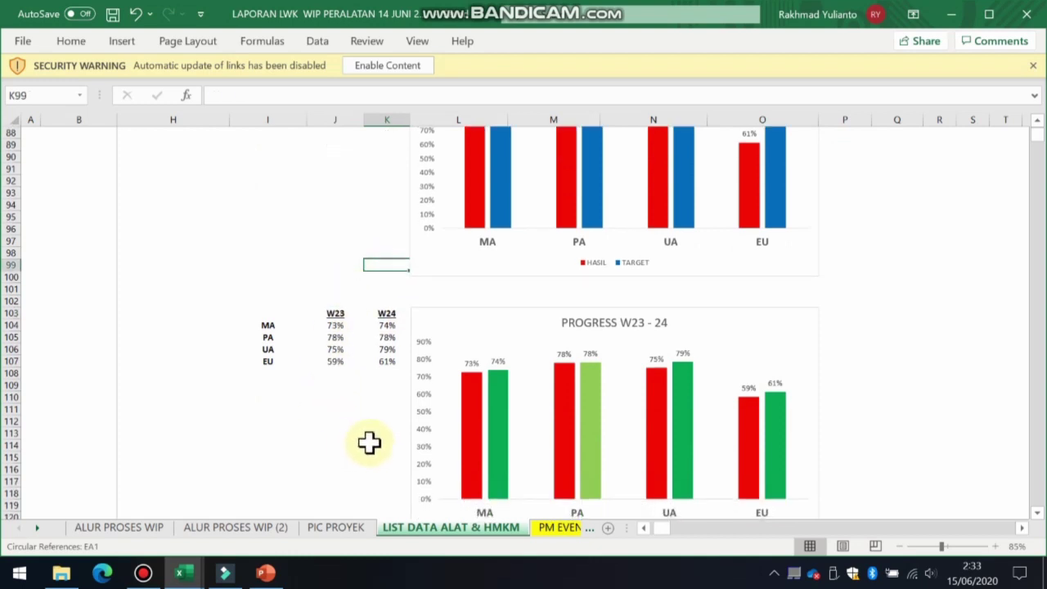
pyautogui.moveTo(485, 395)
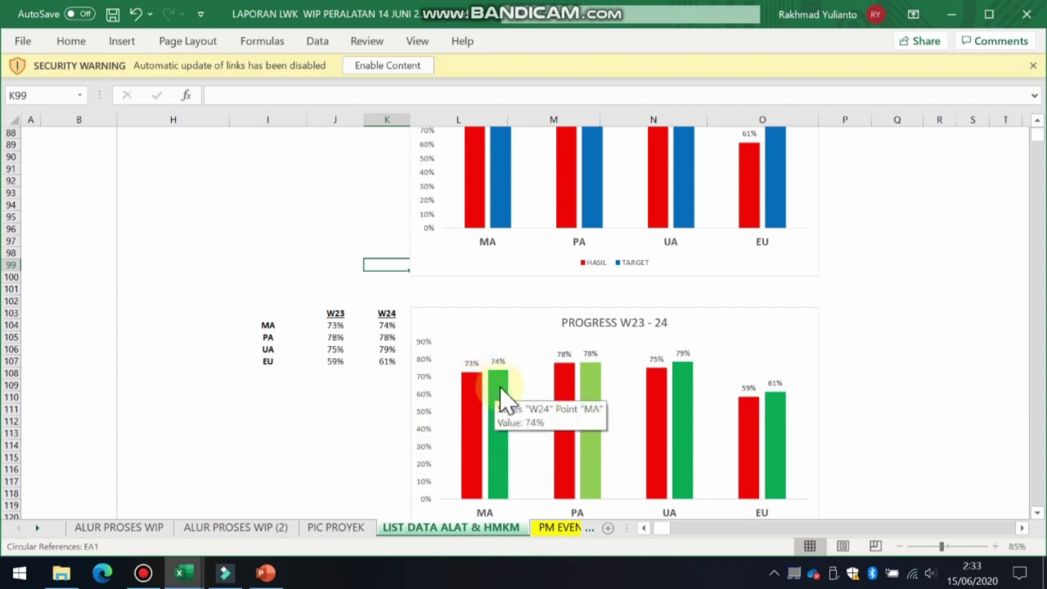
pyautogui.scroll(-1, 481, 437)
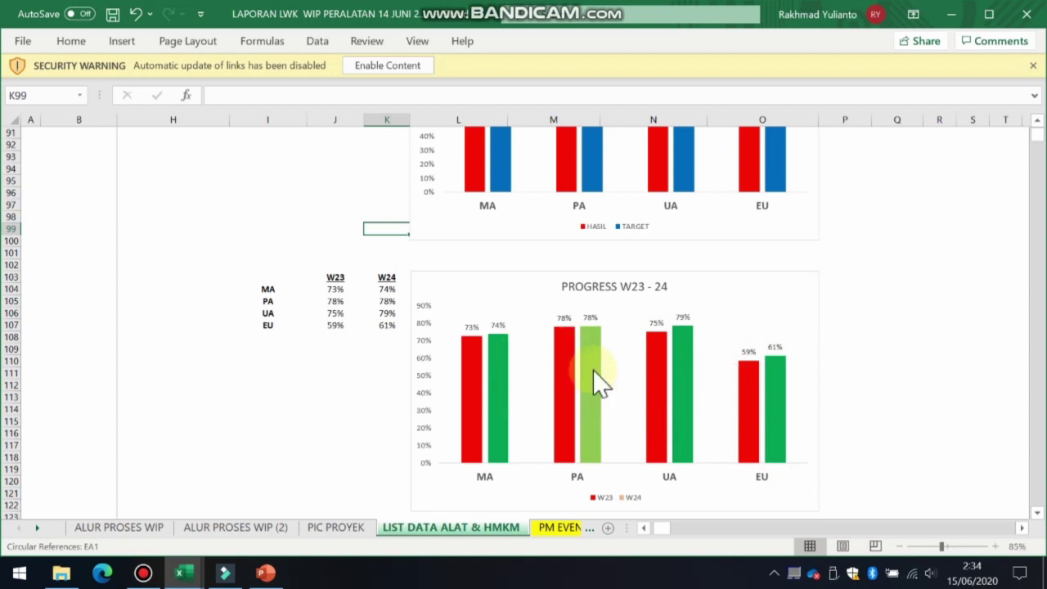
pyautogui.scroll(5, 406, 333)
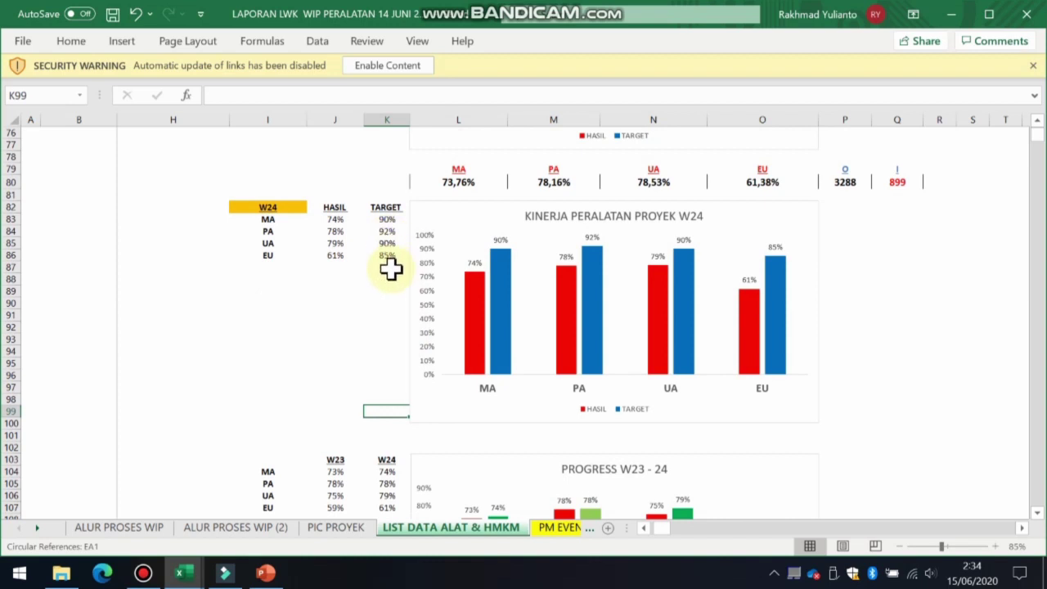
pyautogui.scroll(-4, 654, 425)
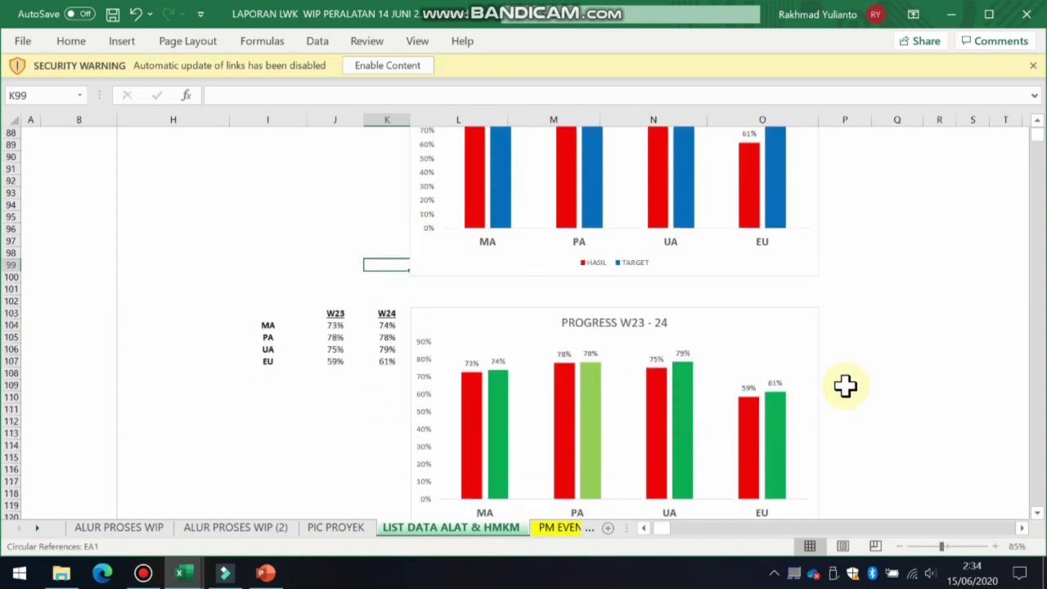
pyautogui.click(847, 384)
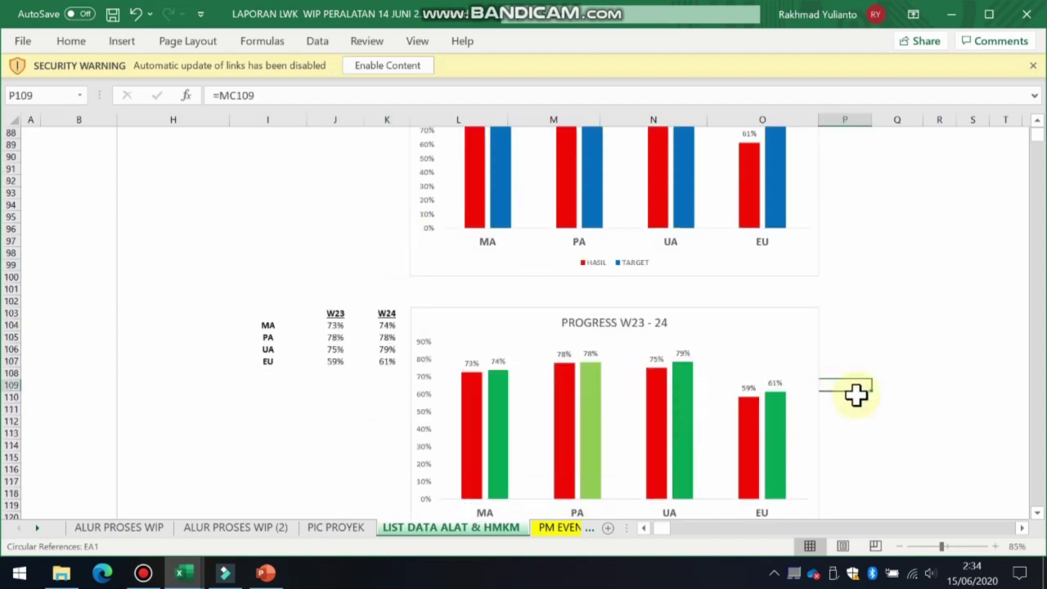
# Open the PM EVENT sheet and review its job status, date, parts and cost columns
pyautogui.click(554, 529)
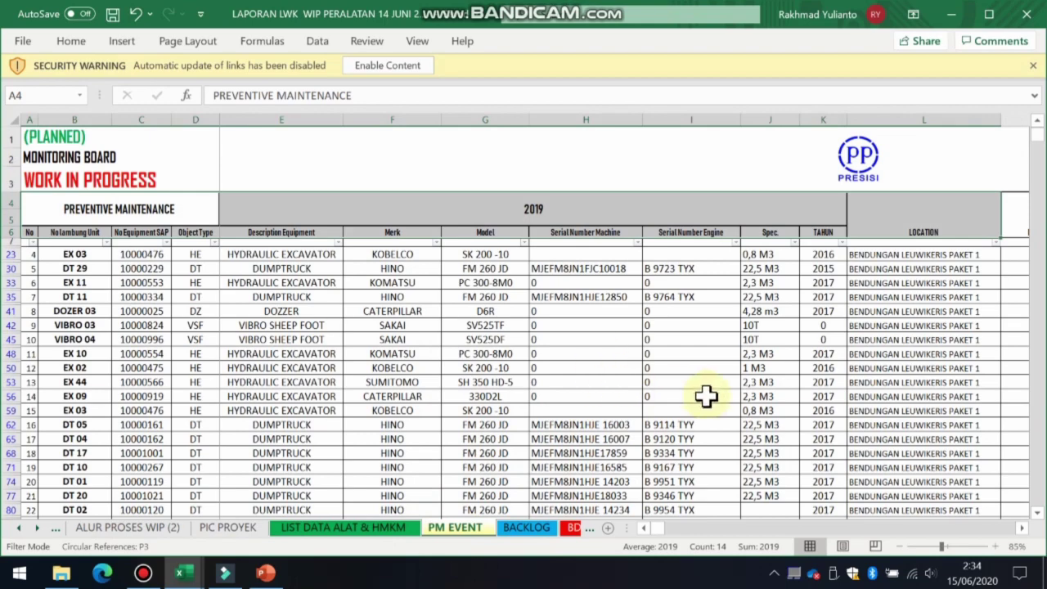
pyautogui.click(1005, 528)
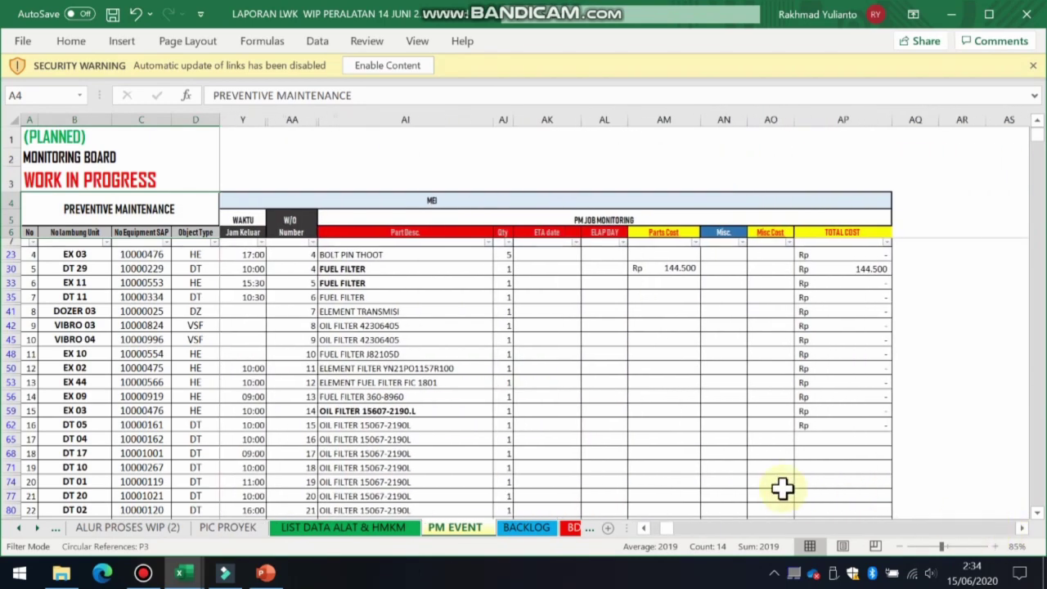
pyautogui.click(647, 529)
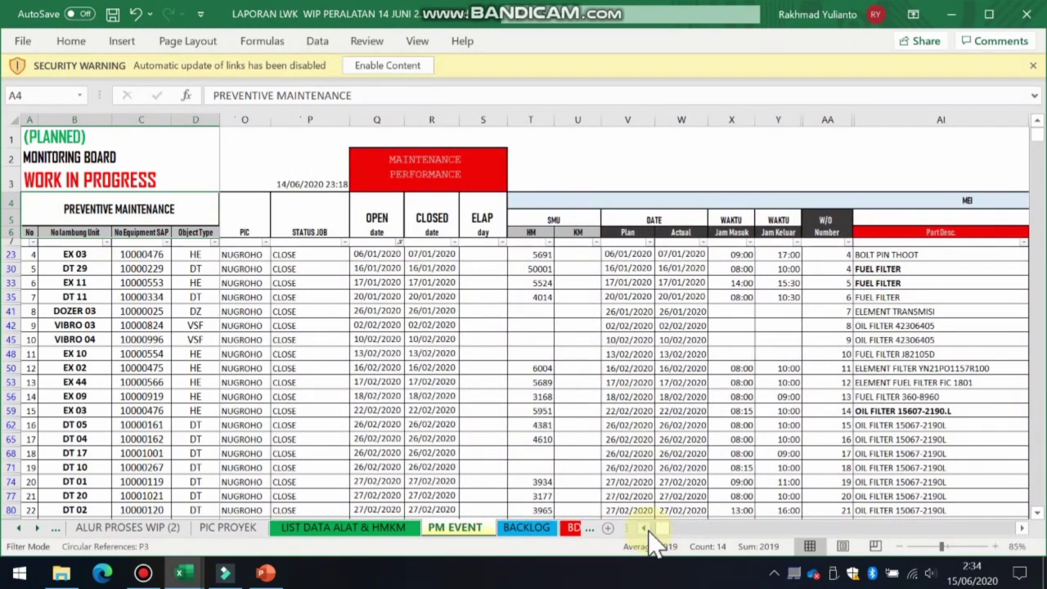
pyautogui.click(646, 529)
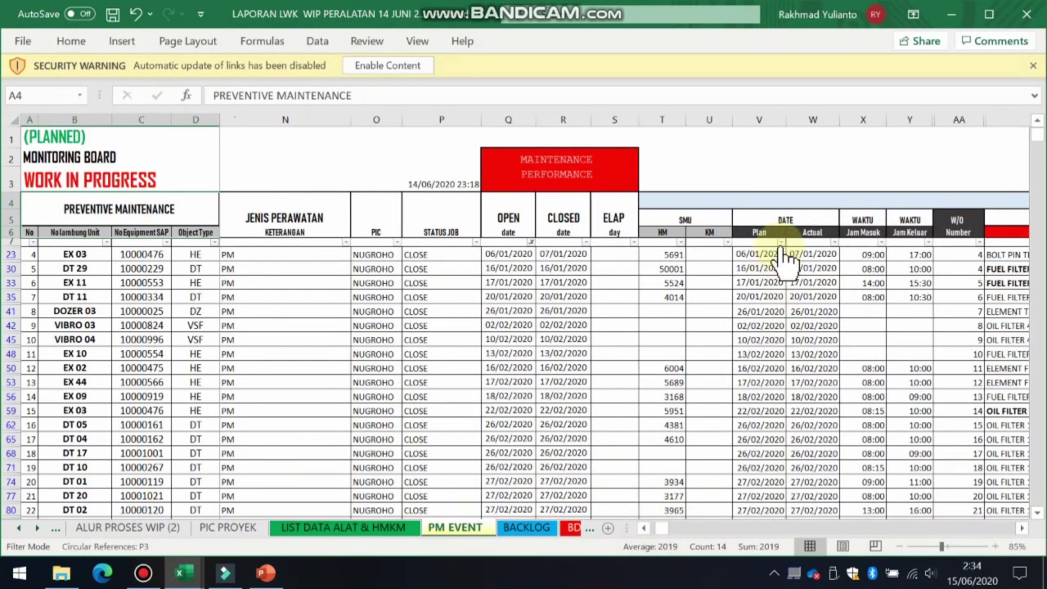
# Check the months available in the Plan date filter, and inspect the Plan date in V41 and the OPEN date in Q35
pyautogui.click(781, 243)
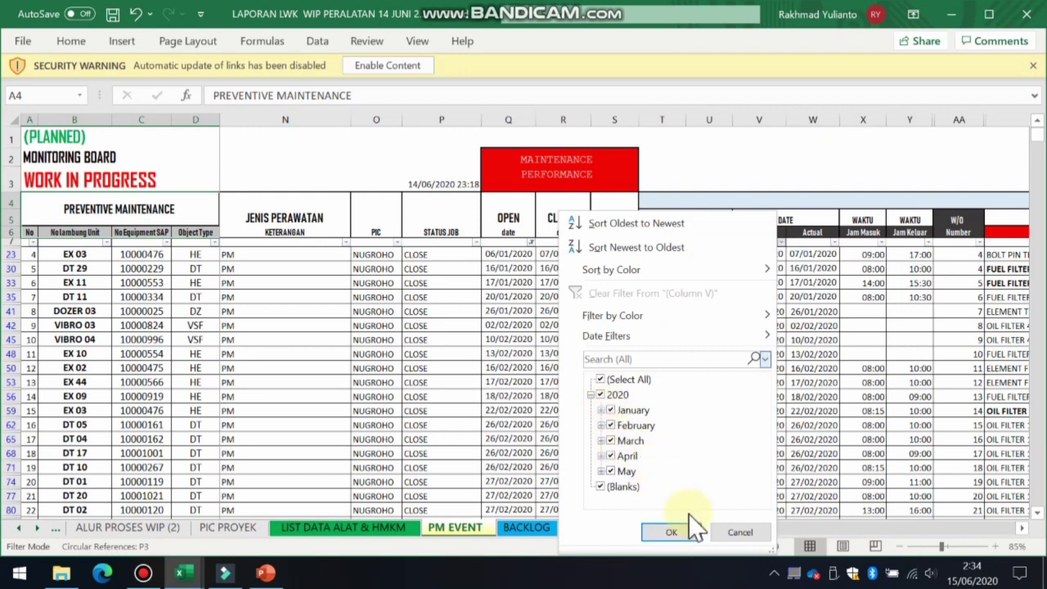
pyautogui.click(671, 532)
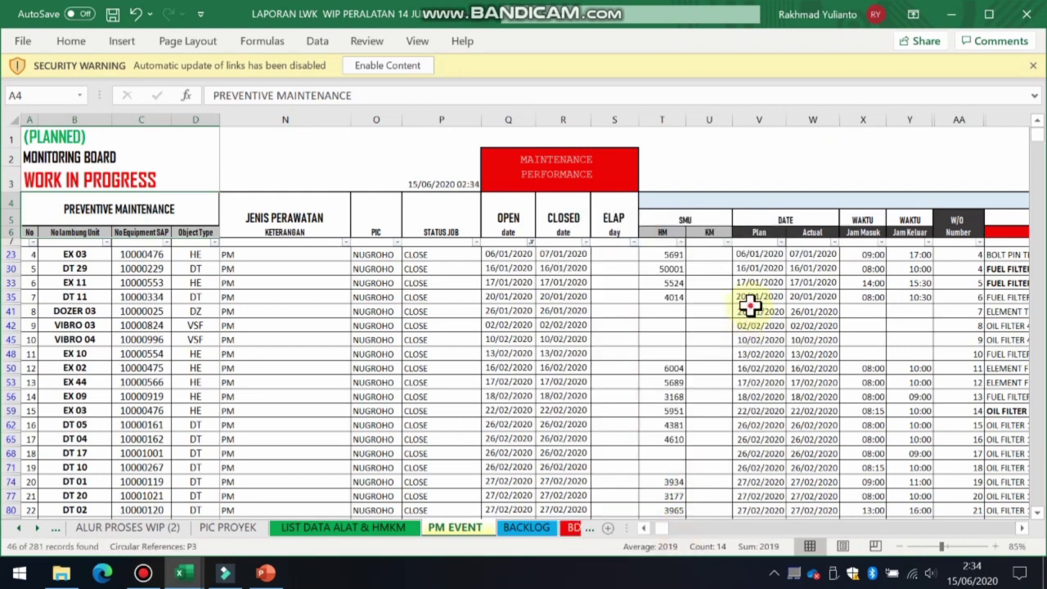
pyautogui.click(750, 309)
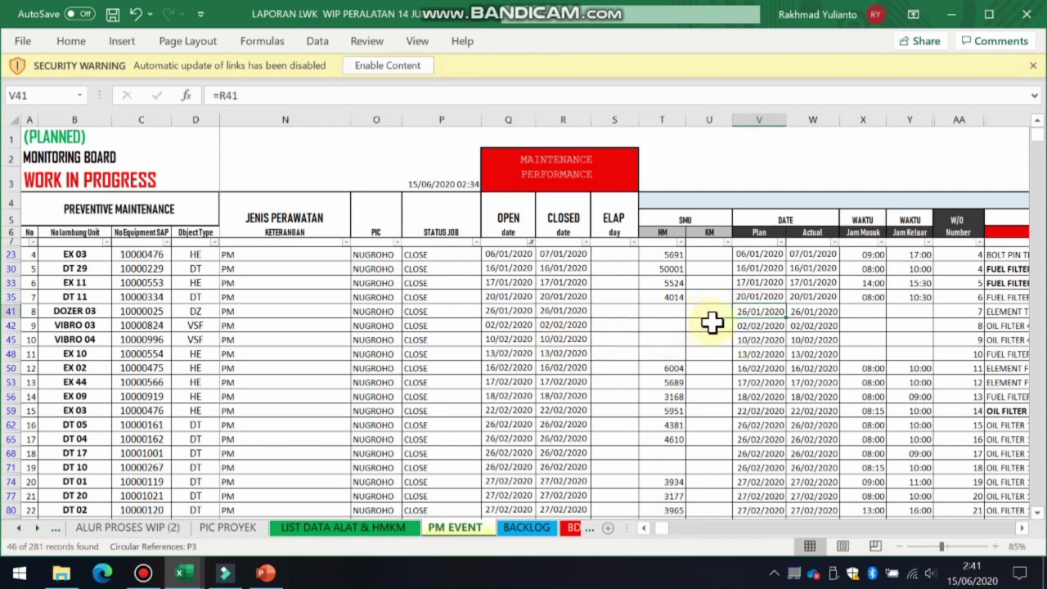
pyautogui.click(492, 300)
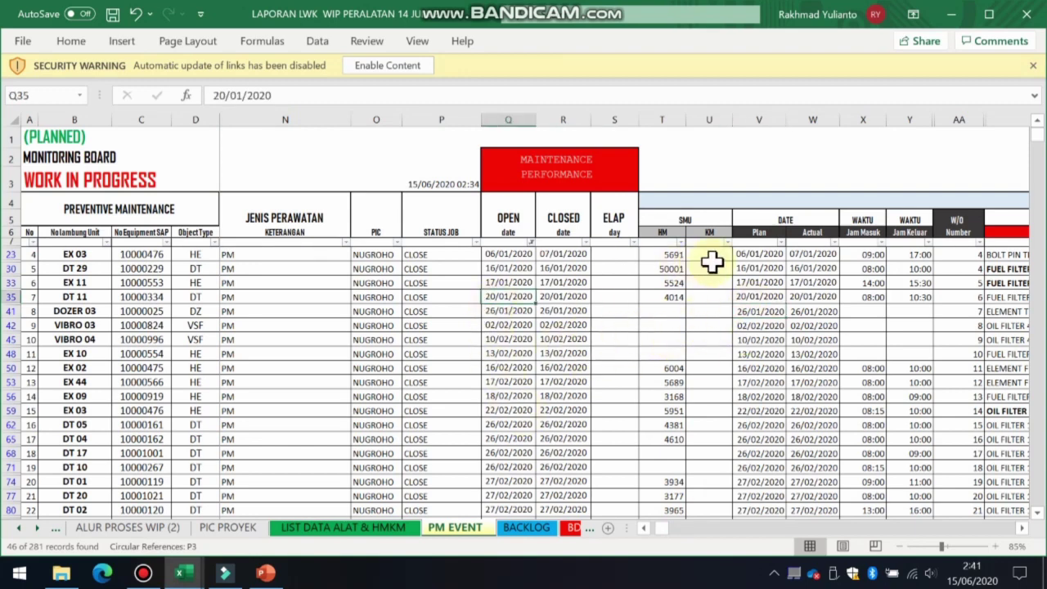
# Filter the Plan date column to January 2020 only and select the listed plan dates
pyautogui.click(774, 242)
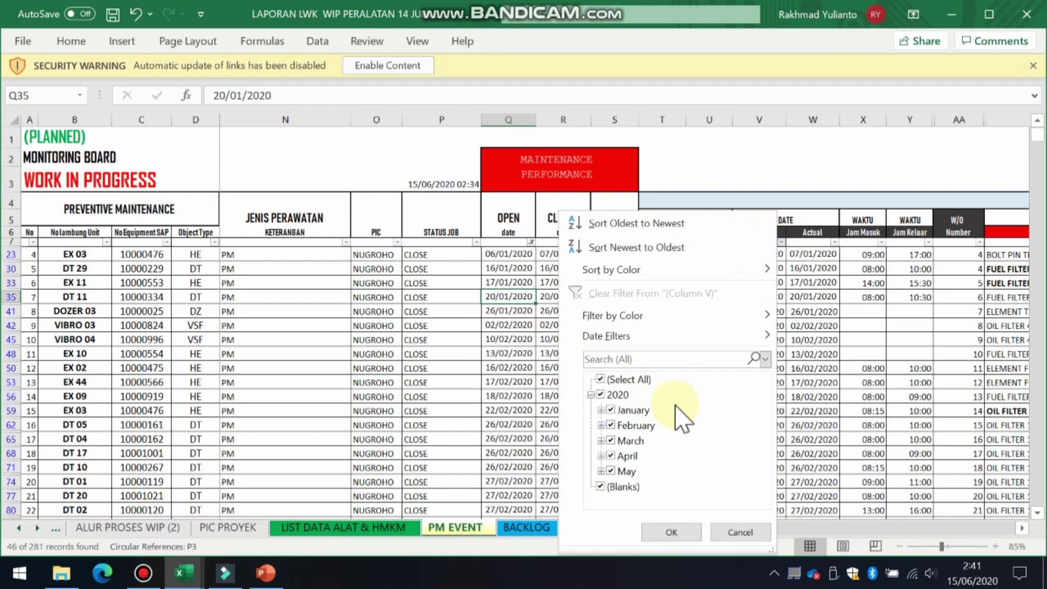
pyautogui.click(611, 409)
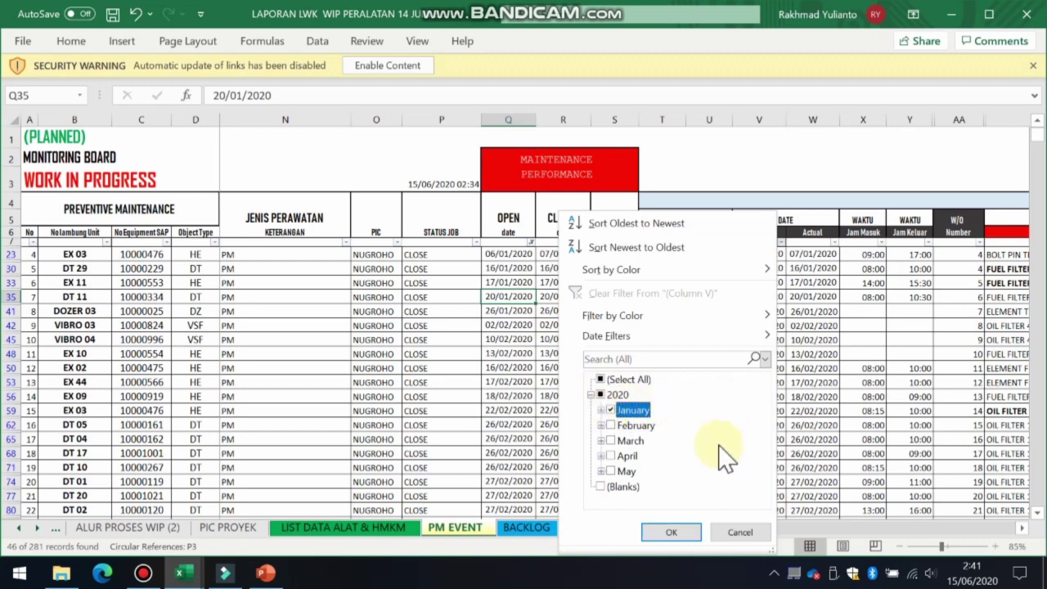
pyautogui.click(675, 532)
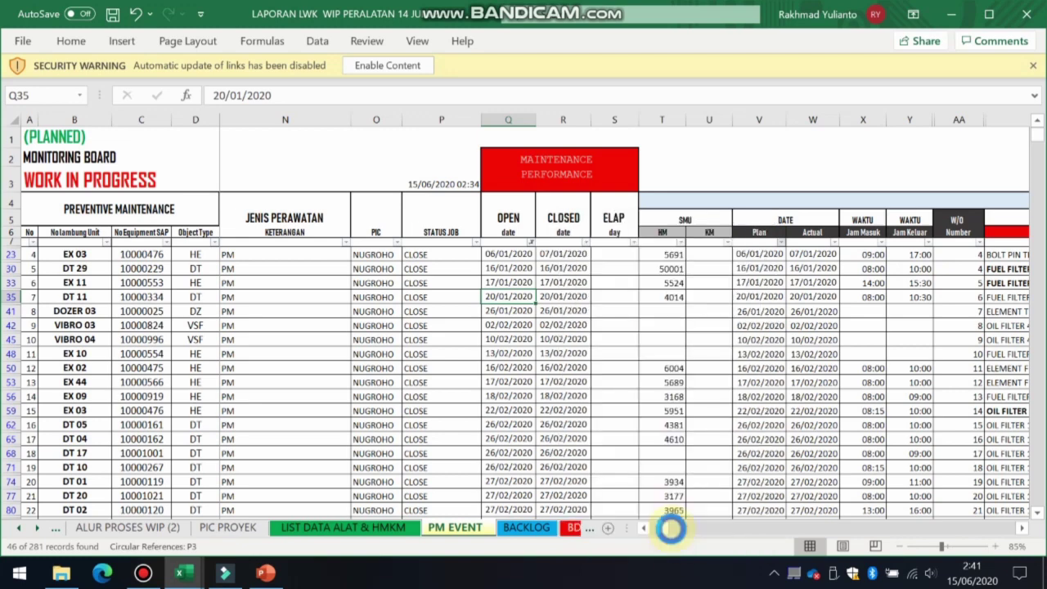
pyautogui.click(760, 299)
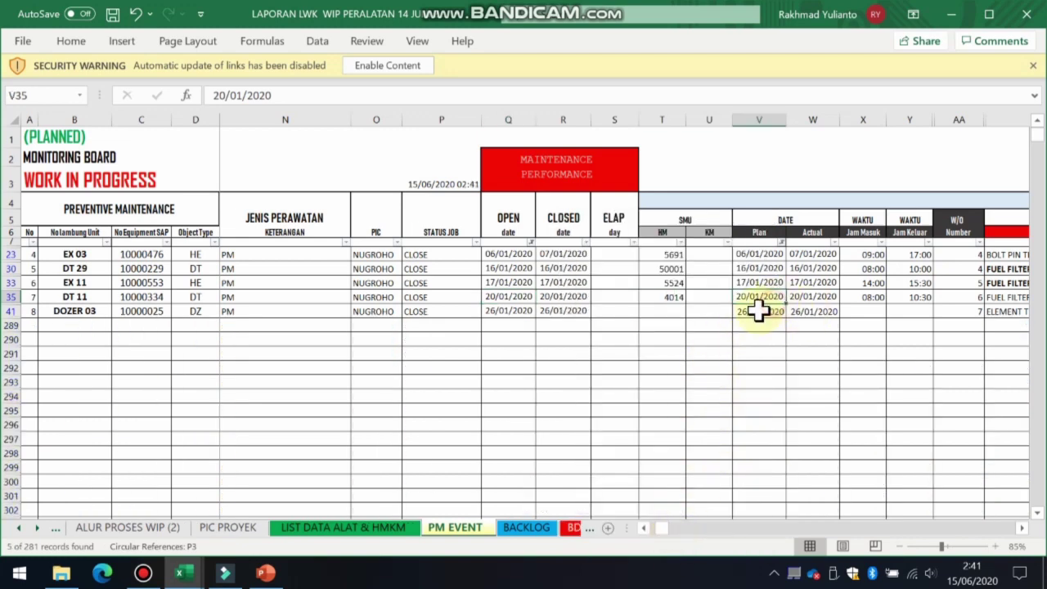
pyautogui.click(767, 256)
pyautogui.moveTo(767, 256); pyautogui.dragTo(764, 311)
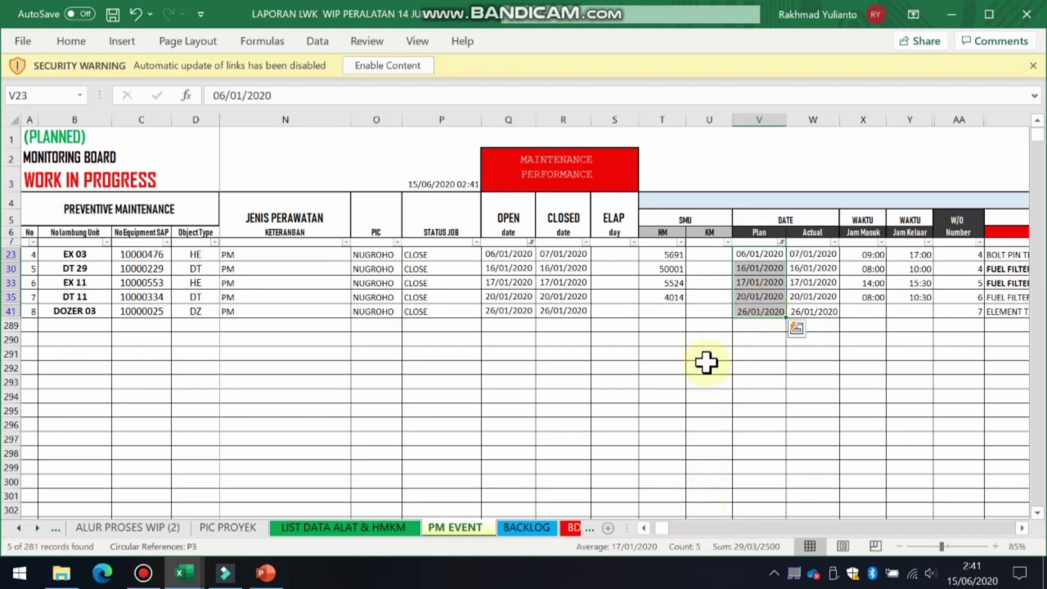
# Switch the Plan date filter to February 2020 only and select the listed plan dates
pyautogui.click(781, 242)
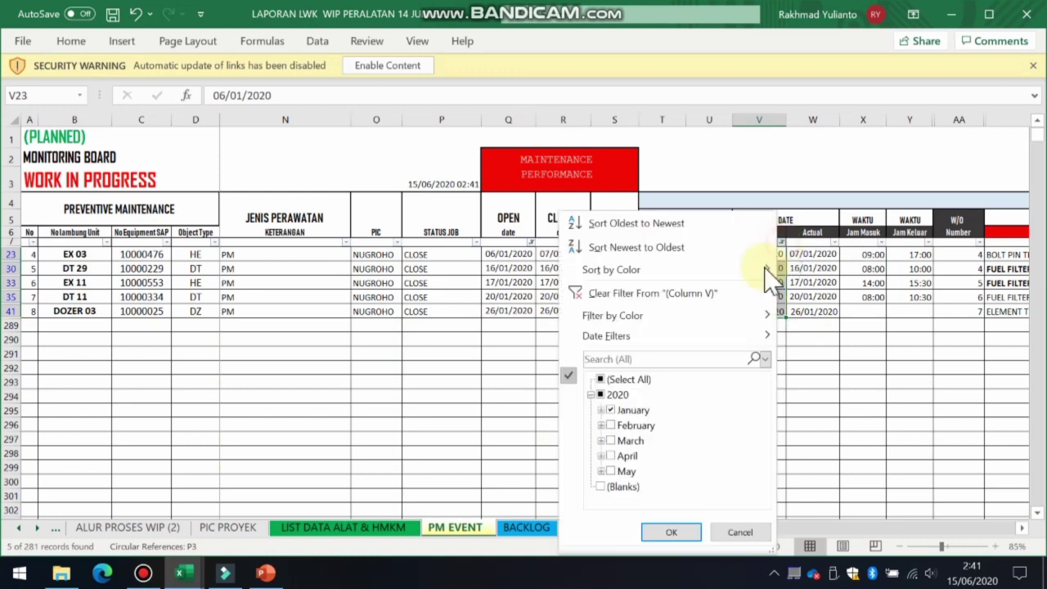
pyautogui.click(626, 412)
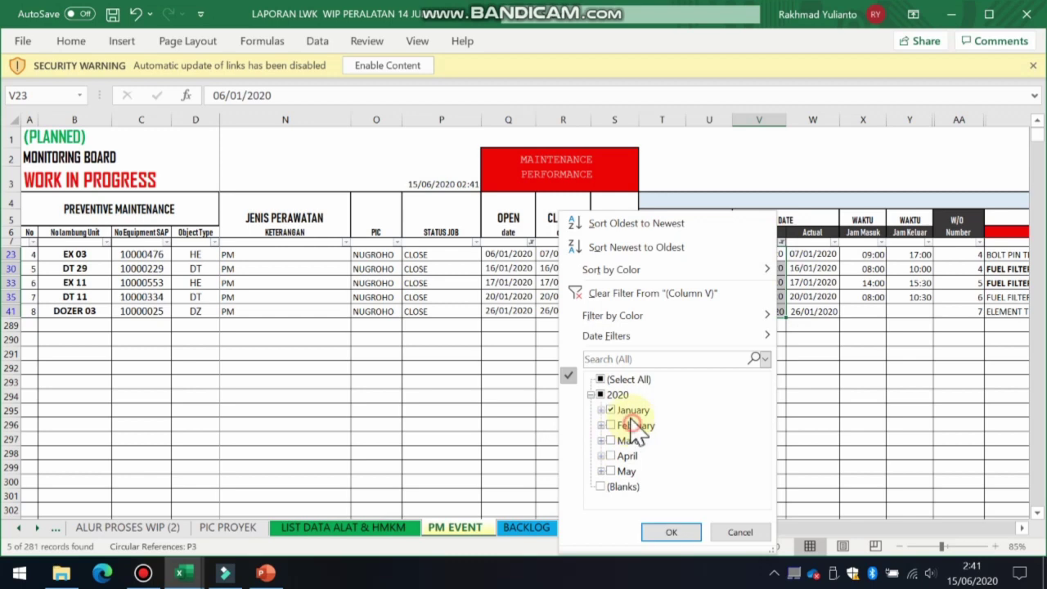
pyautogui.click(611, 427)
pyautogui.click(670, 531)
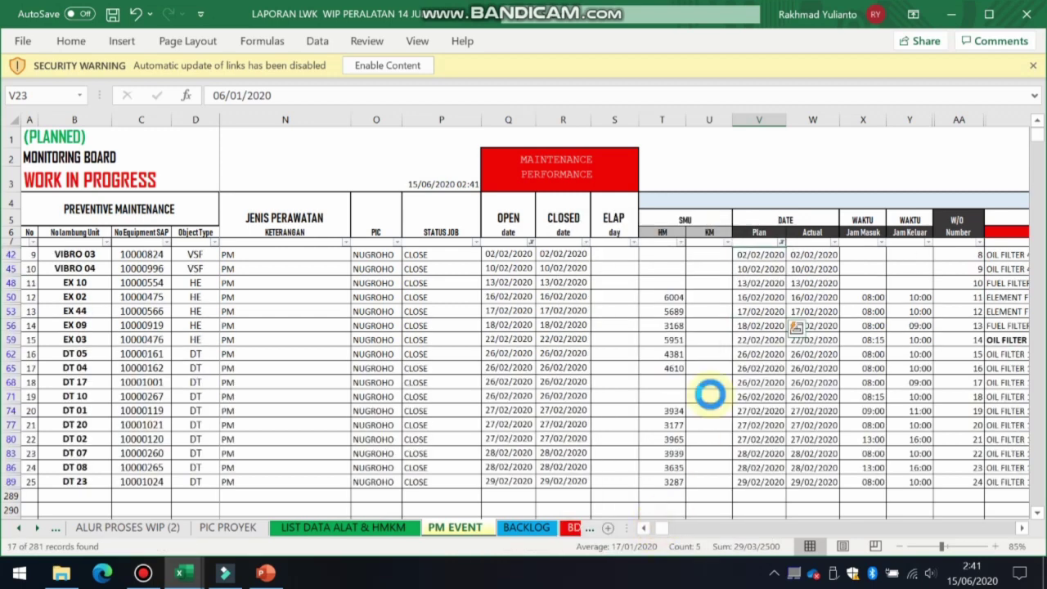
pyautogui.click(757, 281)
pyautogui.moveTo(759, 259); pyautogui.dragTo(763, 482)
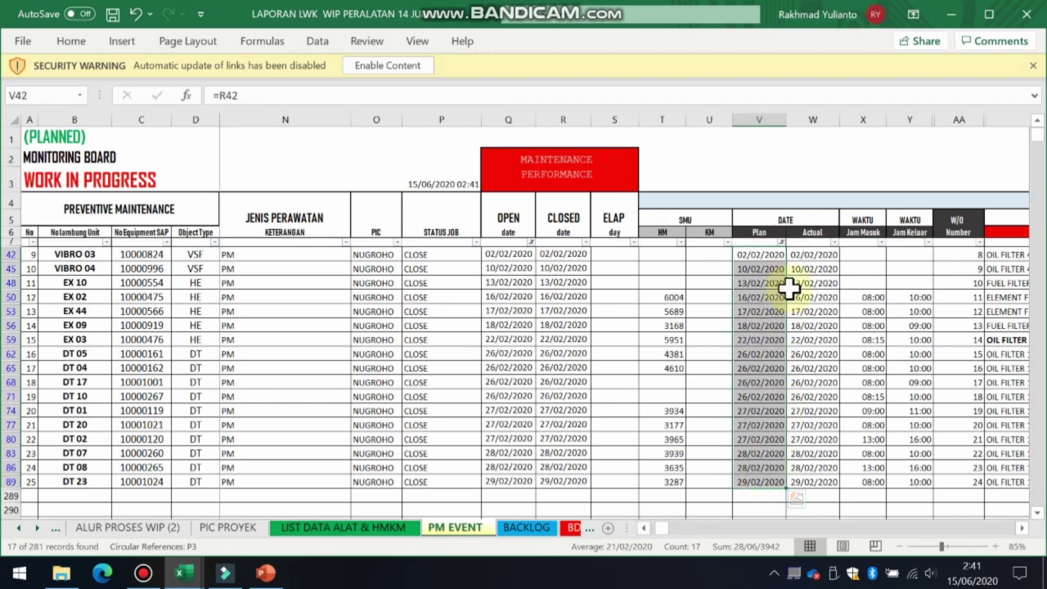
# Switch the Plan date filter to March 2020 only and select the listed plan dates
pyautogui.click(781, 243)
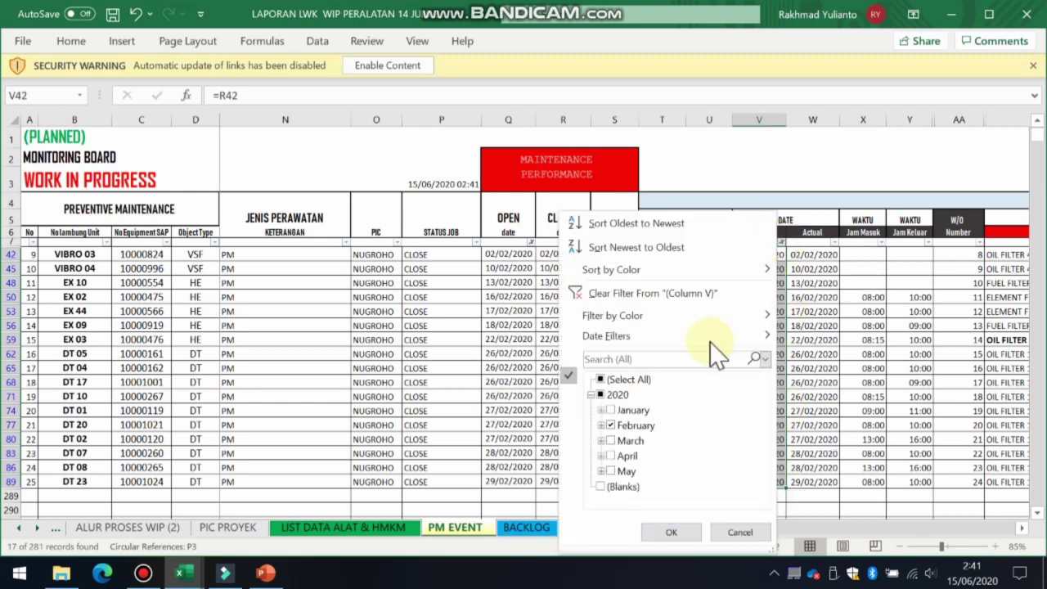
pyautogui.click(619, 426)
pyautogui.click(613, 441)
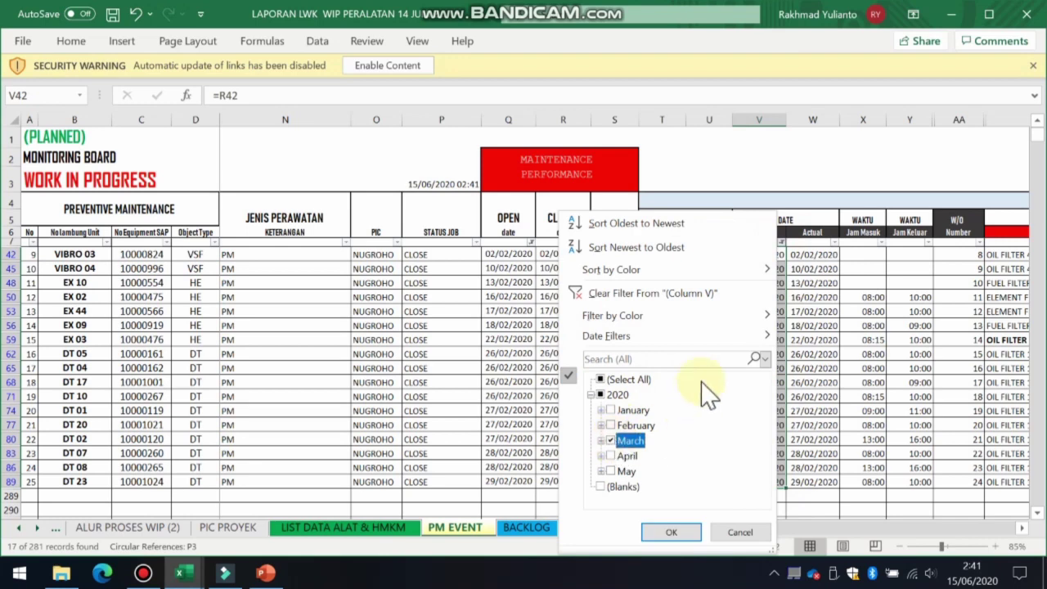
pyautogui.click(672, 533)
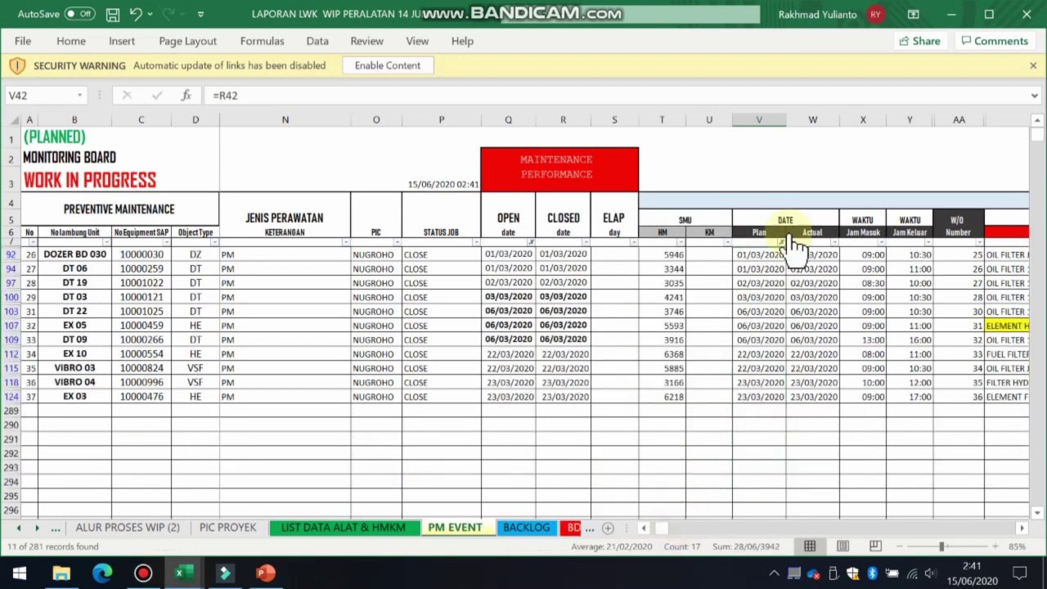
pyautogui.click(759, 268)
pyautogui.moveTo(769, 253); pyautogui.dragTo(756, 396)
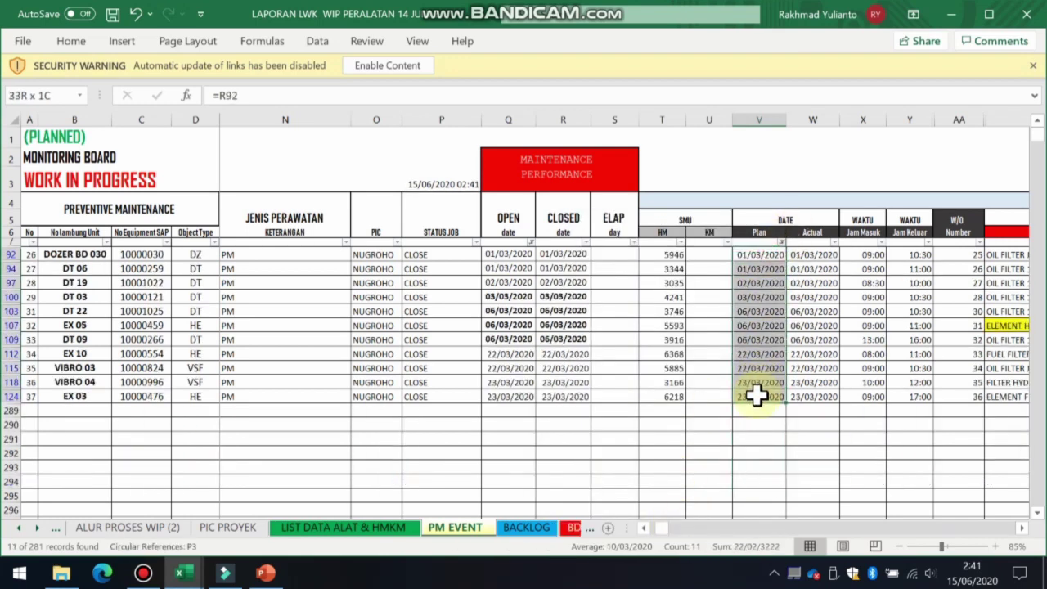
# Switch the Plan date filter to May 2020 only and select the KM cell of the last listed event
pyautogui.click(781, 243)
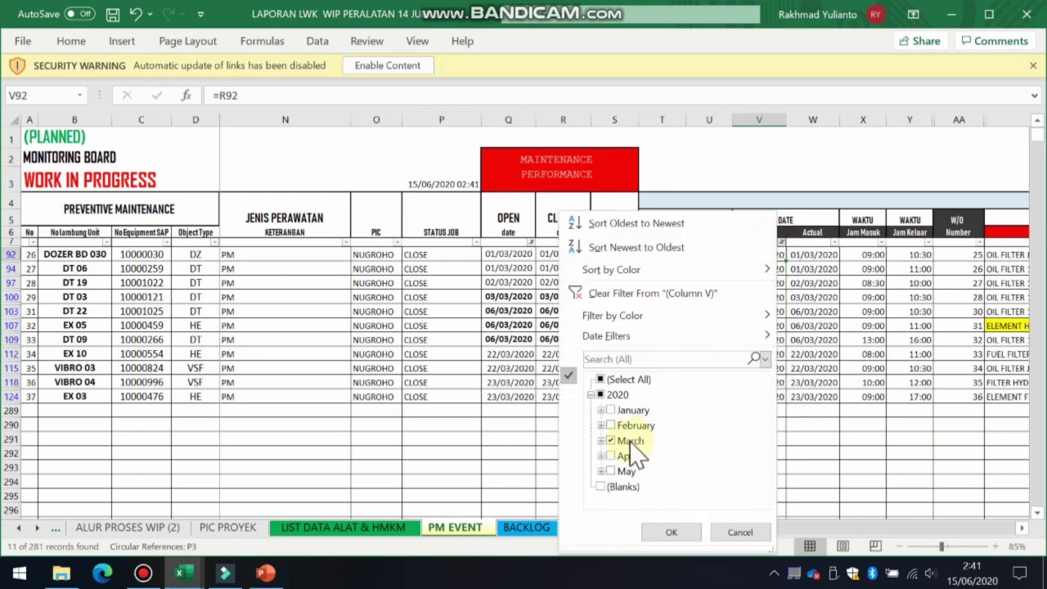
pyautogui.click(628, 442)
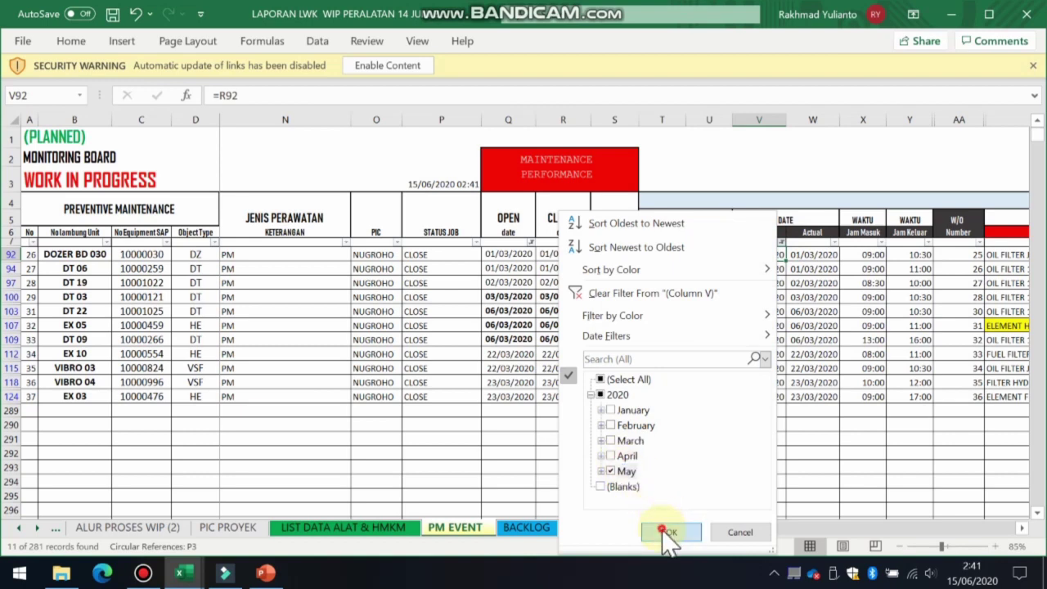
pyautogui.click(667, 532)
pyautogui.click(708, 325)
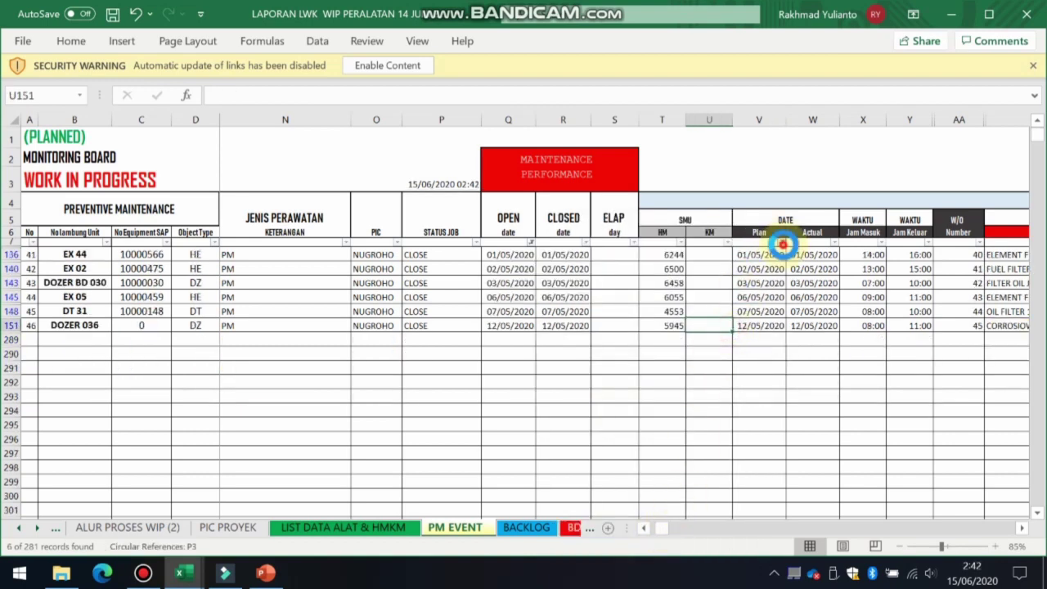
# Restore all entries in the Plan date filter, including every month and the blanks
pyautogui.click(783, 242)
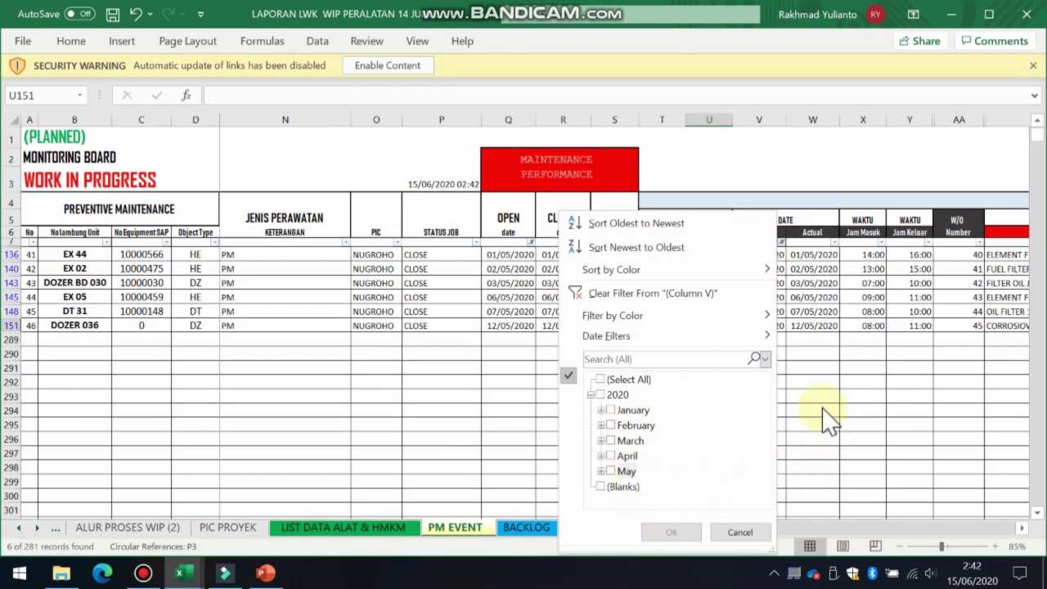
pyautogui.click(602, 380)
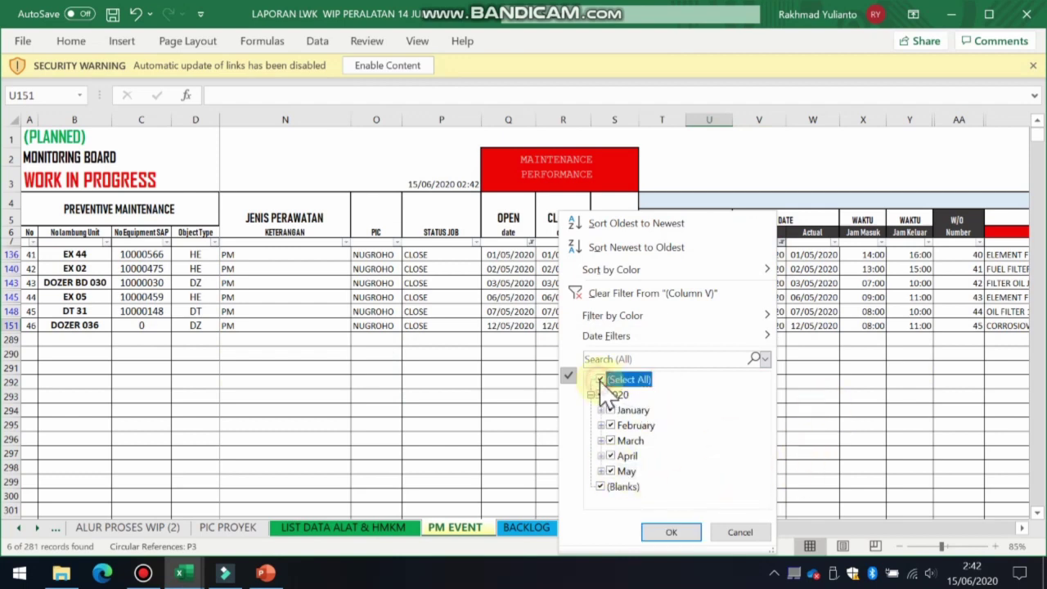
pyautogui.click(667, 532)
pyautogui.click(708, 364)
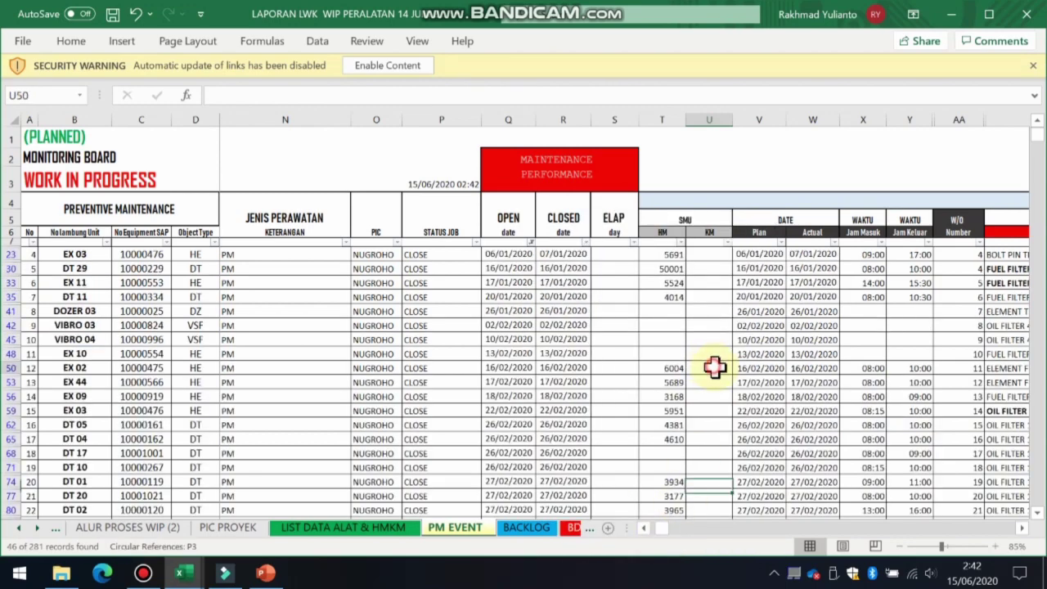
# Examine the Plan and Actual date cells of the last PM events, from EX 09 in row 155 to FT 01 in row 165
pyautogui.scroll(-7, 774, 352)
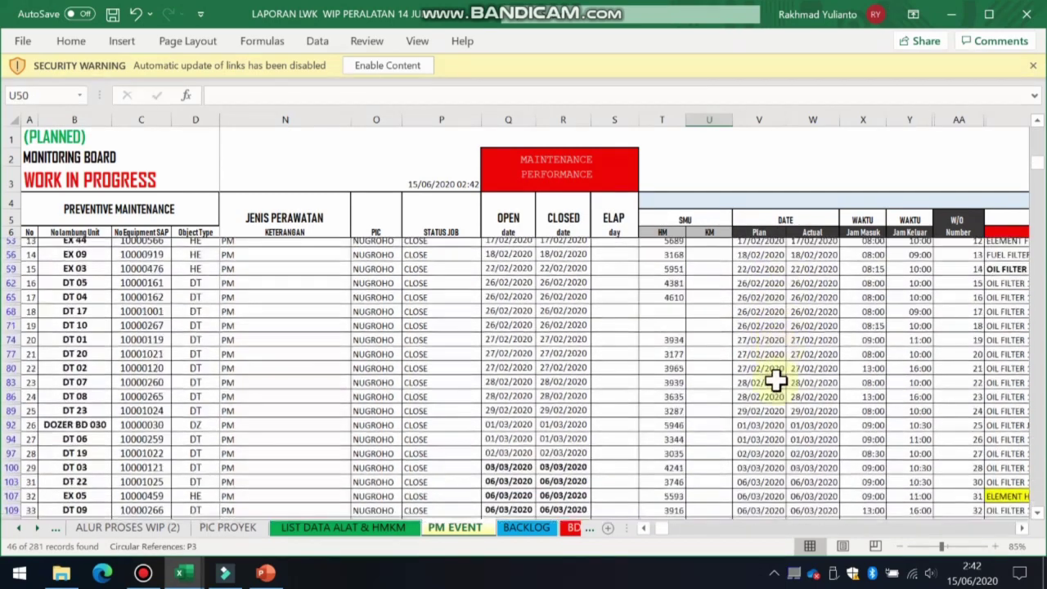
pyautogui.scroll(-3, 772, 391)
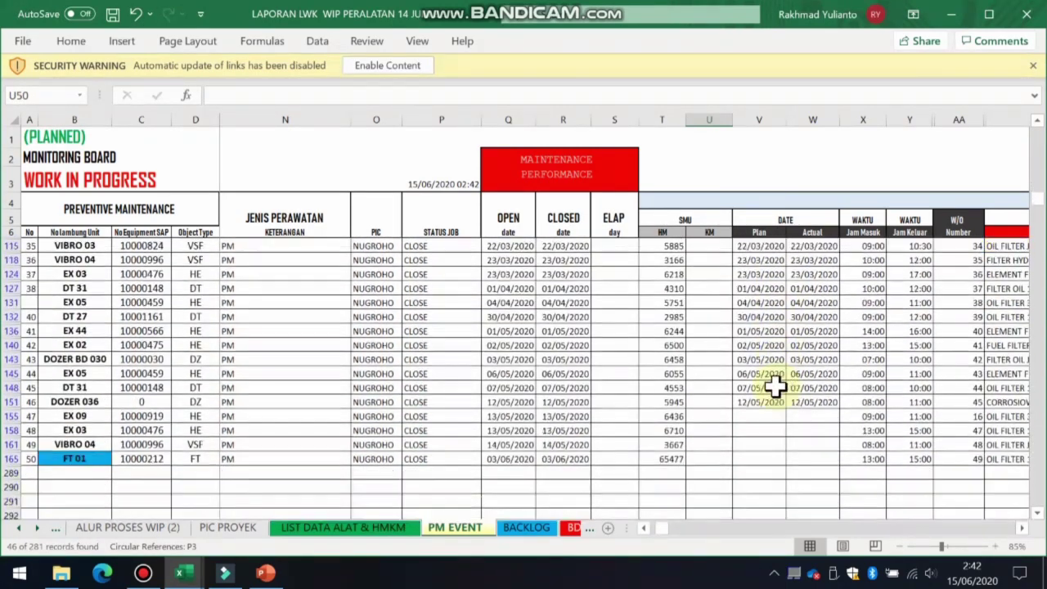
pyautogui.click(750, 417)
pyautogui.moveTo(750, 417); pyautogui.dragTo(762, 458)
pyautogui.click(812, 343)
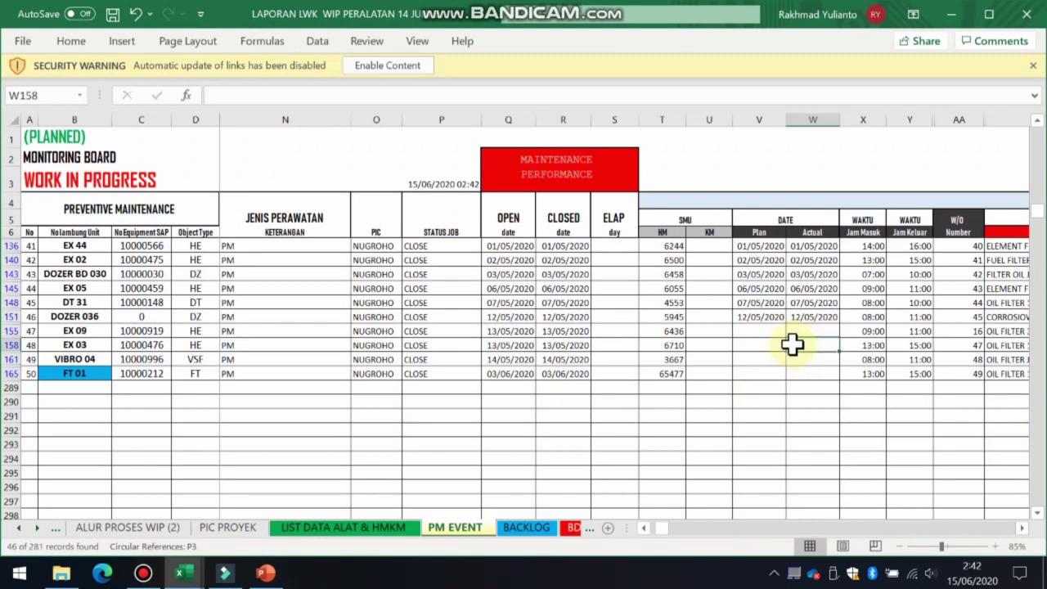
pyautogui.click(777, 345)
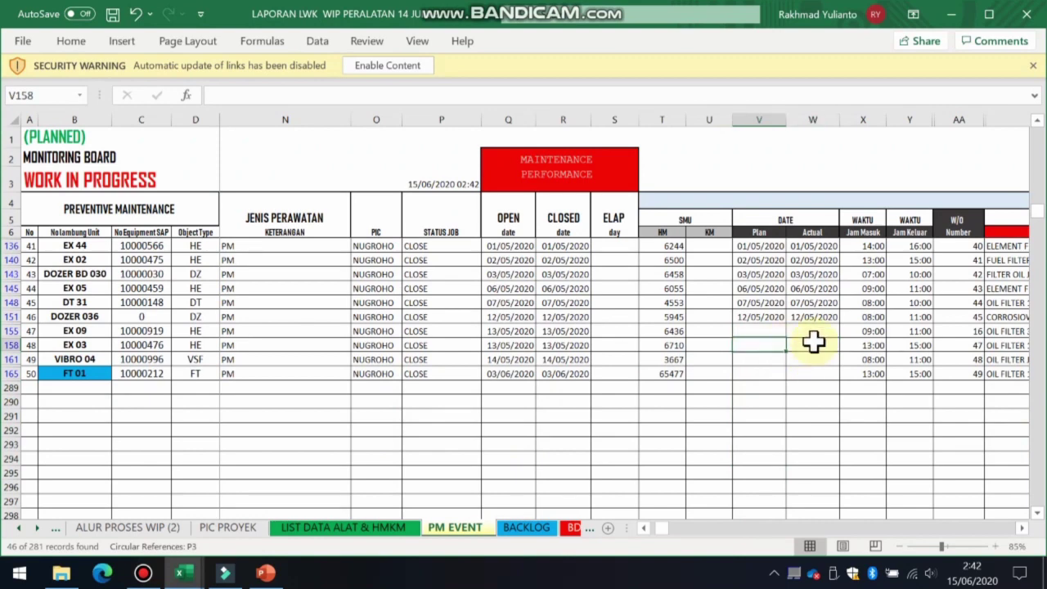
pyautogui.moveTo(813, 343); pyautogui.dragTo(819, 319)
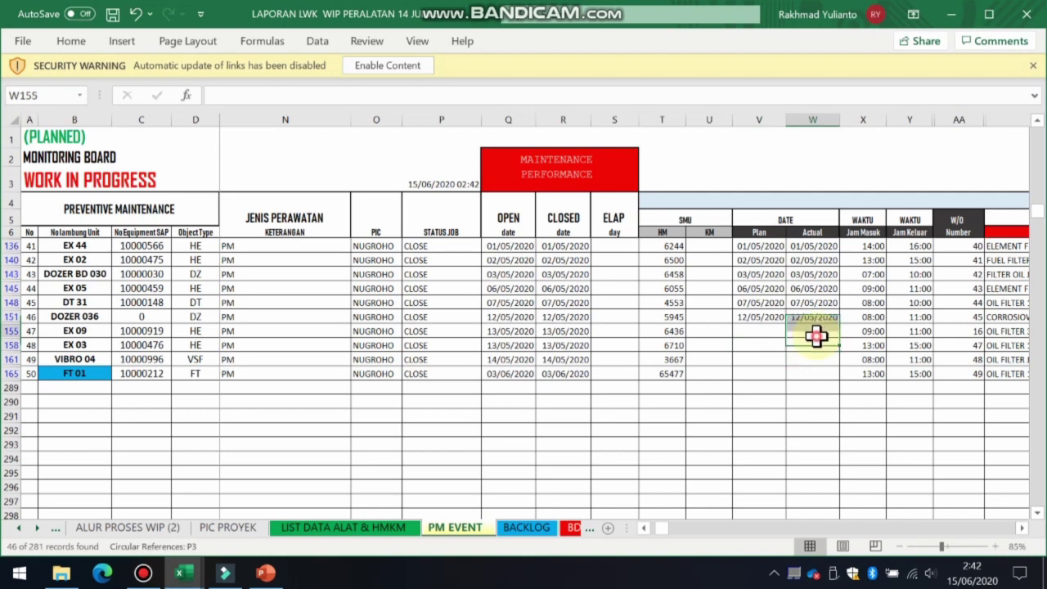
pyautogui.click(804, 397)
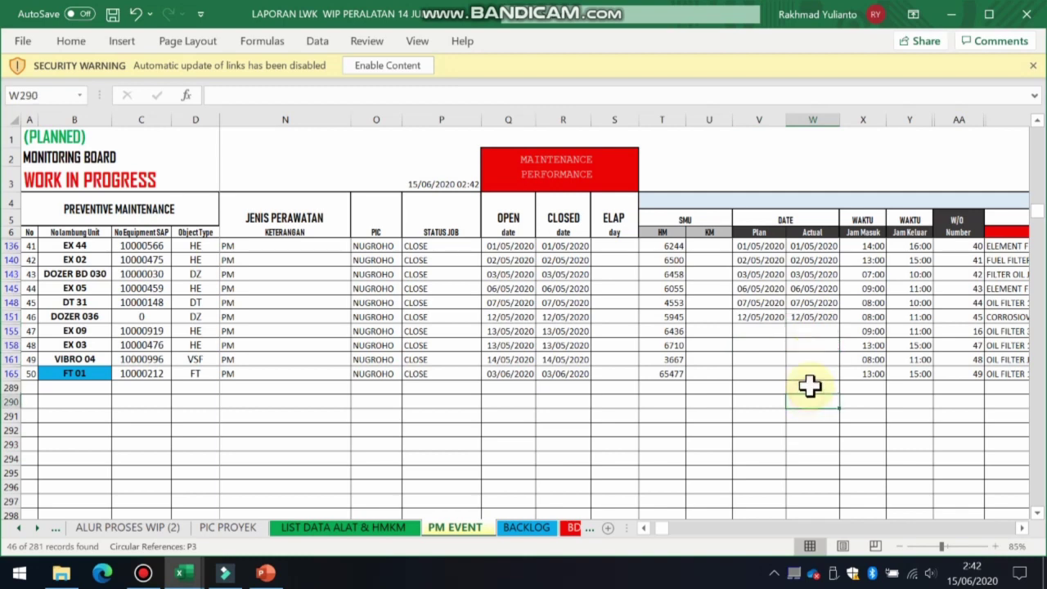
pyautogui.click(777, 346)
pyautogui.click(801, 376)
pyautogui.click(774, 350)
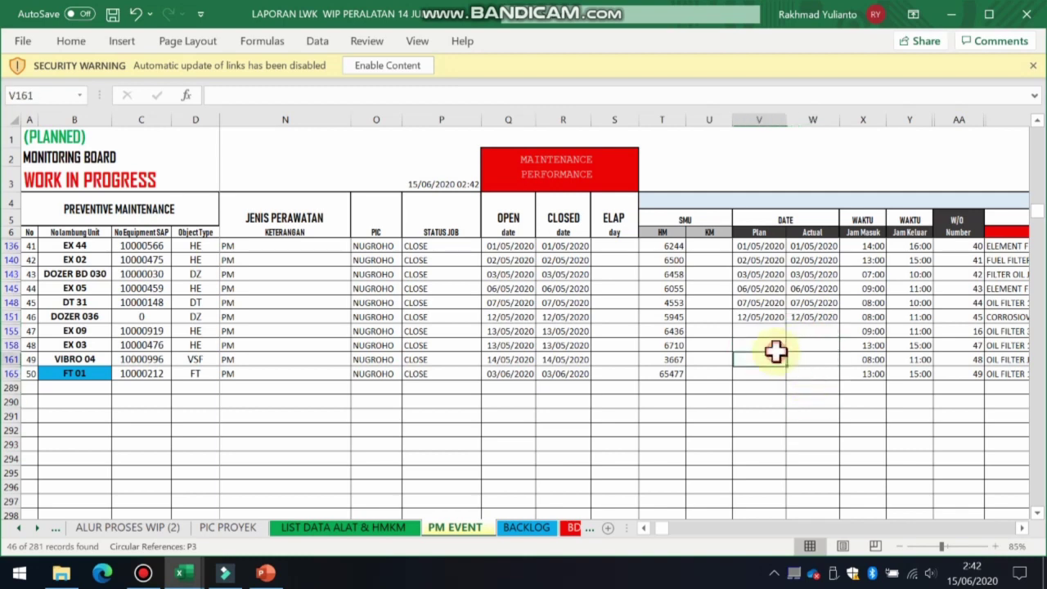
pyautogui.moveTo(766, 332); pyautogui.dragTo(756, 507)
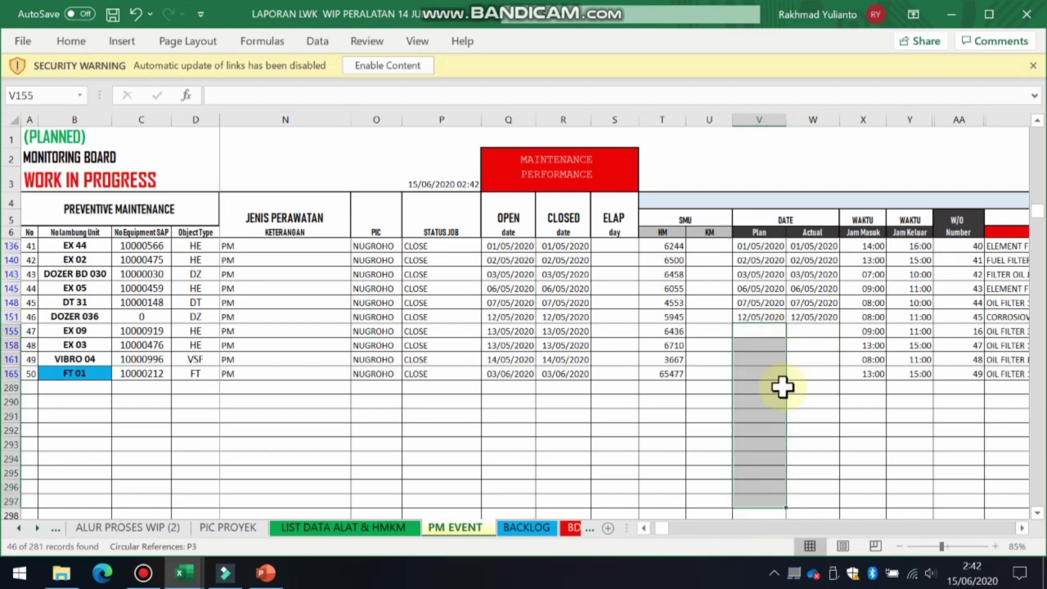
pyautogui.click(806, 345)
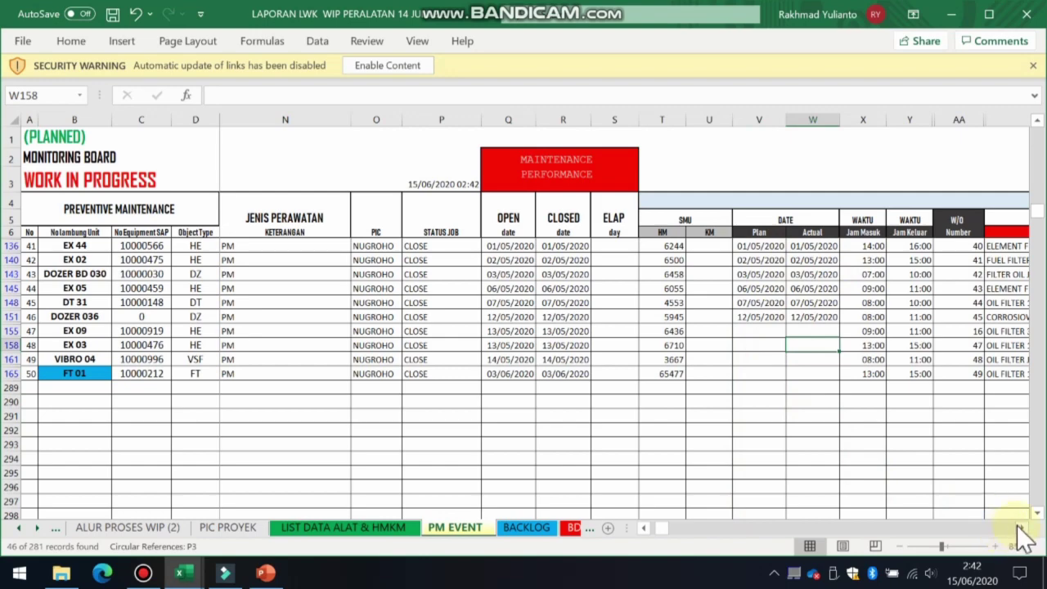
# Examine the PM job monitoring columns, checking the Part Desc. entries for DT 29 and EX 11 and the Parts Cost cells
pyautogui.moveTo(1020, 528); pyautogui.dragTo(1022, 536)
pyautogui.scroll(10, 799, 381)
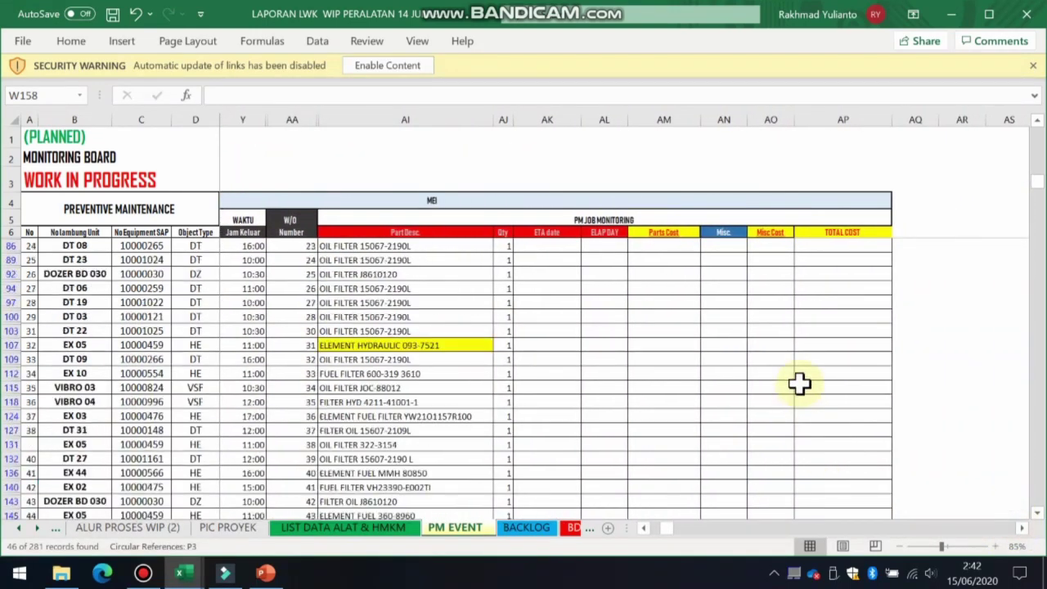
pyautogui.scroll(2, 799, 382)
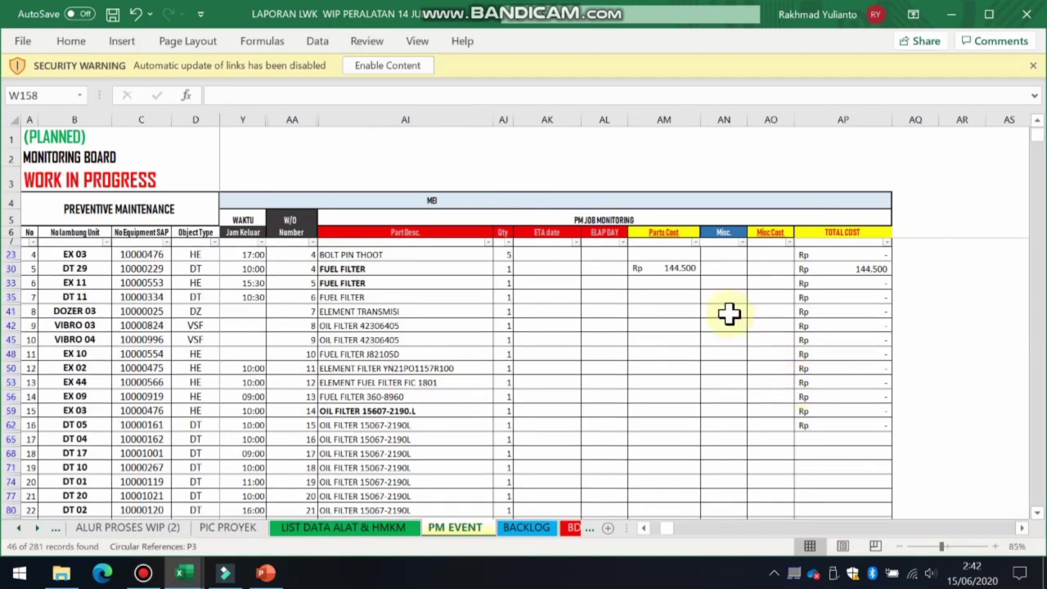
pyautogui.moveTo(408, 261); pyautogui.dragTo(402, 280)
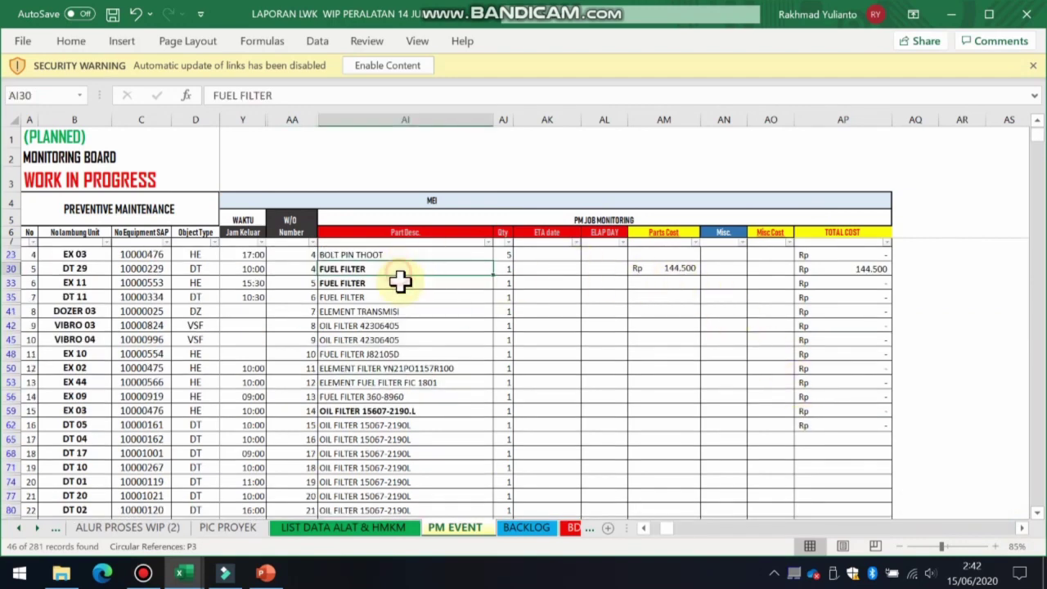
pyautogui.click(401, 282)
pyautogui.click(661, 284)
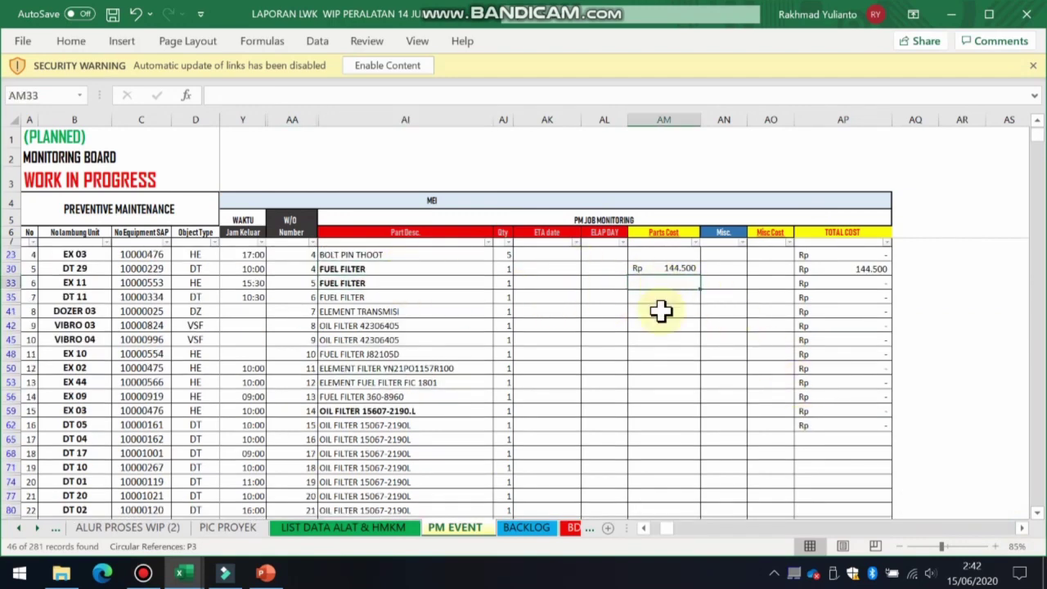
pyautogui.click(662, 311)
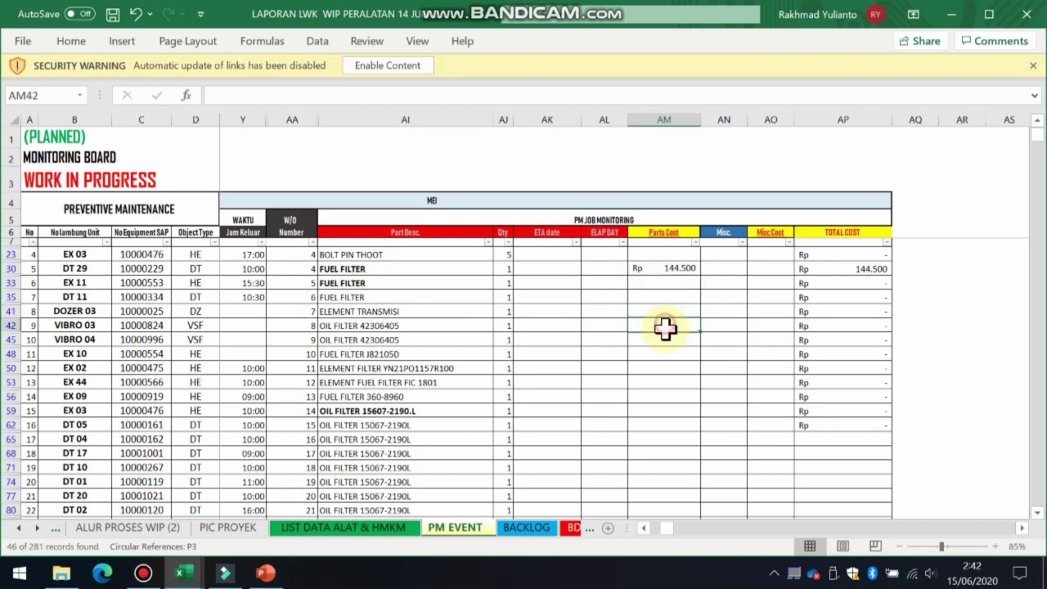
pyautogui.click(668, 337)
pyautogui.click(669, 285)
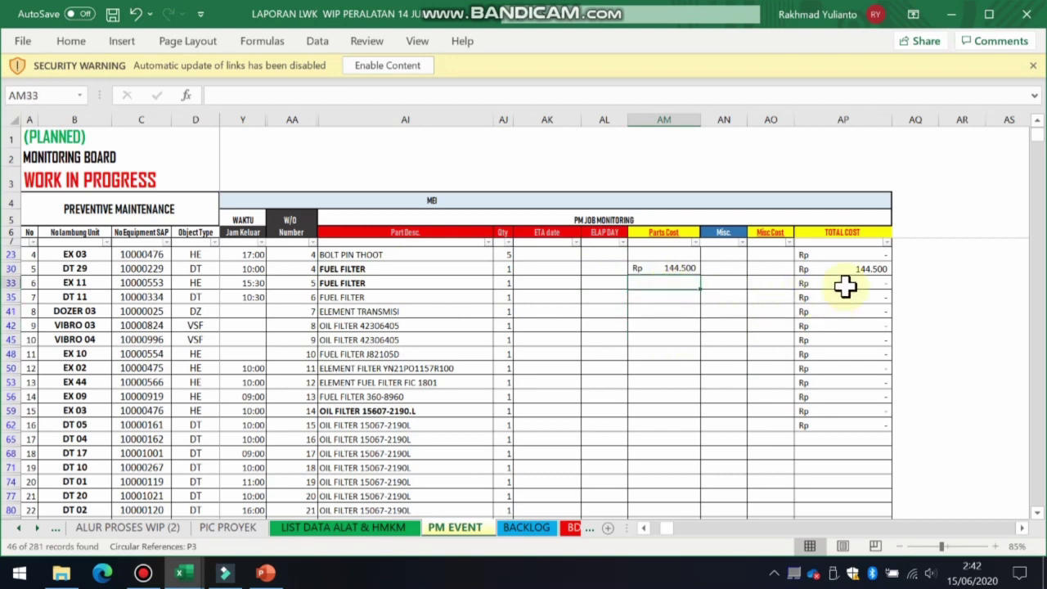
# Inspect the TOTAL COST formula in AP33 against its Parts Cost cell, and select the TOTAL COST cells from AP30 downward
pyautogui.click(845, 285)
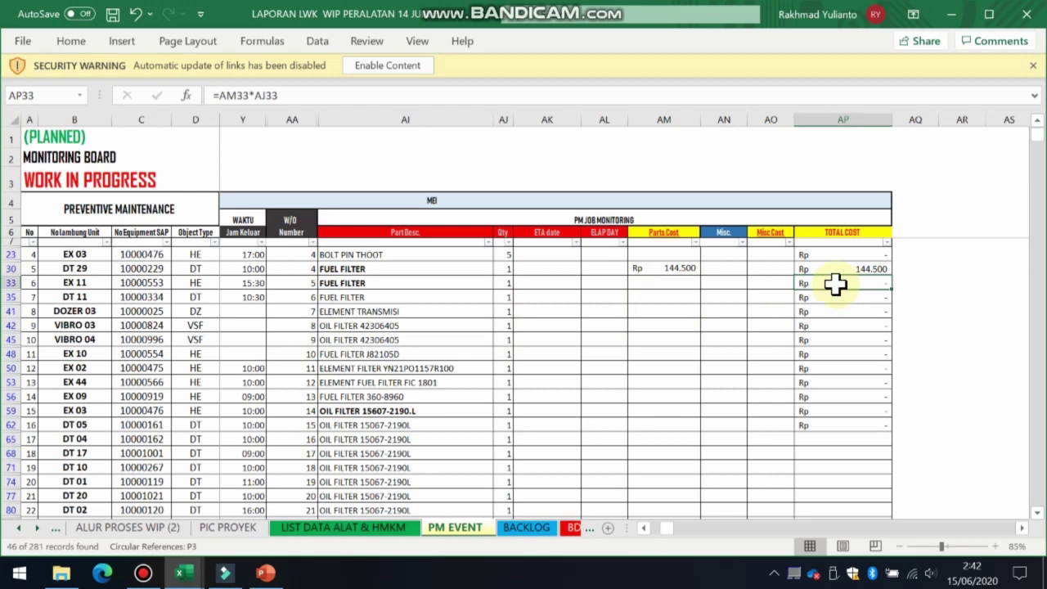
pyautogui.click(687, 283)
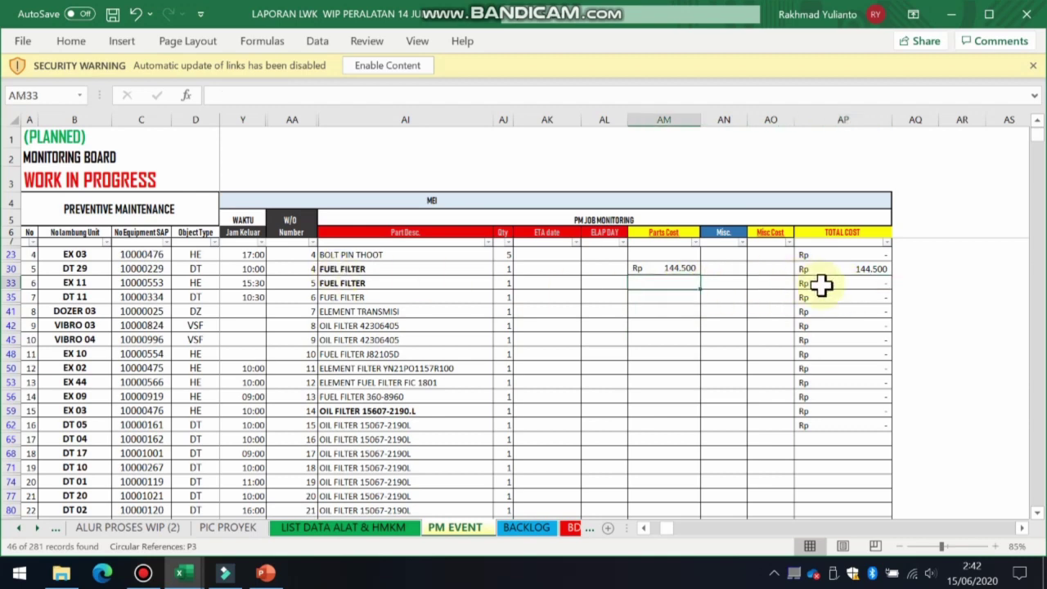
pyautogui.click(820, 283)
pyautogui.hotkey('ctrl', 'c')
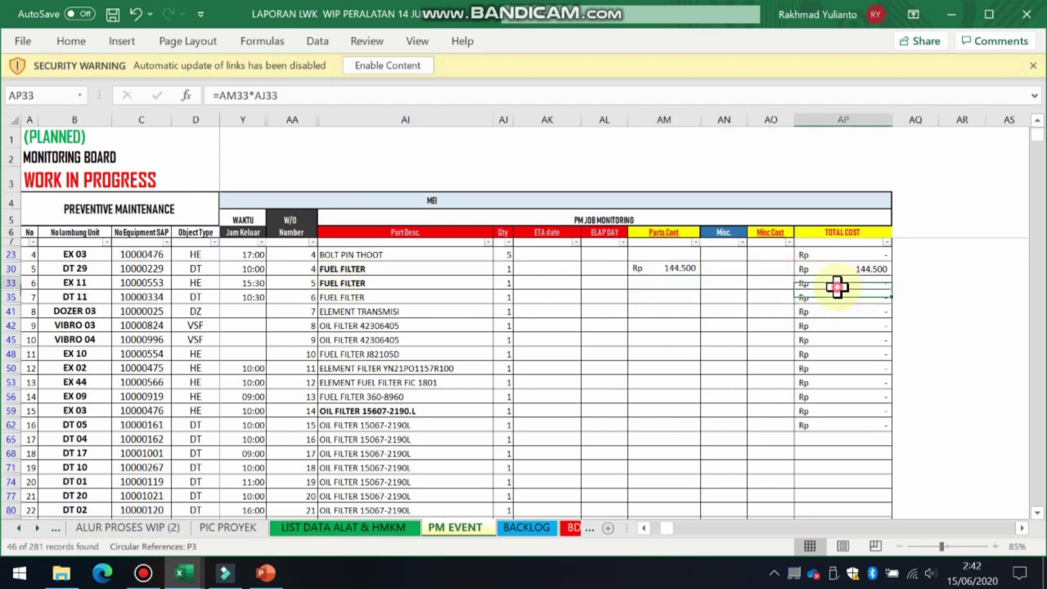
pyautogui.moveTo(844, 261); pyautogui.dragTo(827, 477)
pyautogui.hotkey('ctrl', 'v')
# Check the TOTAL COST column through the last PM events and the rows below the list, including AP291
pyautogui.scroll(-1, 830, 469)
pyautogui.scroll(-13, 831, 469)
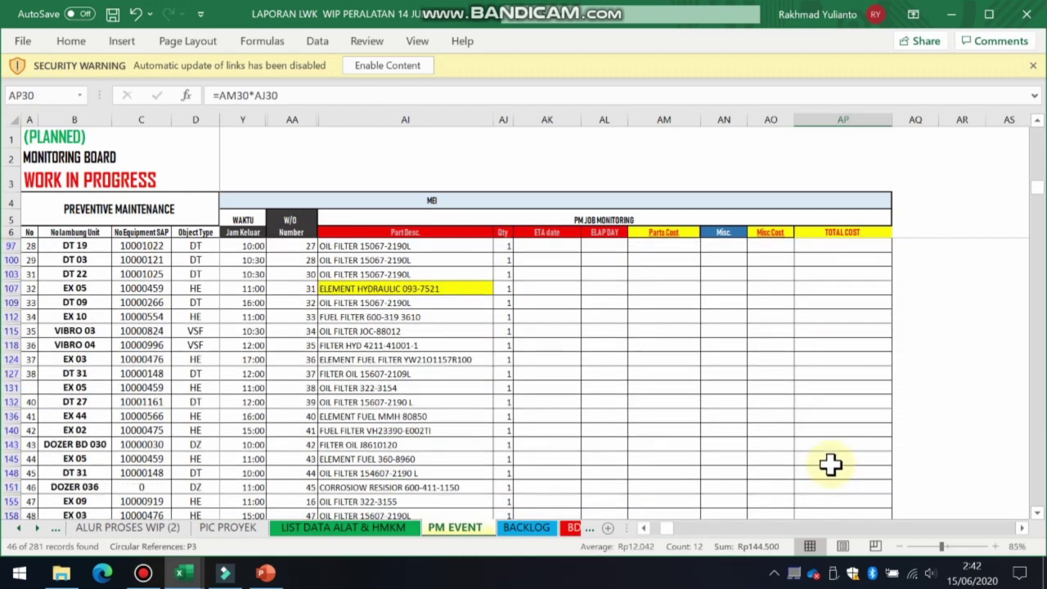
pyautogui.scroll(2, 832, 461)
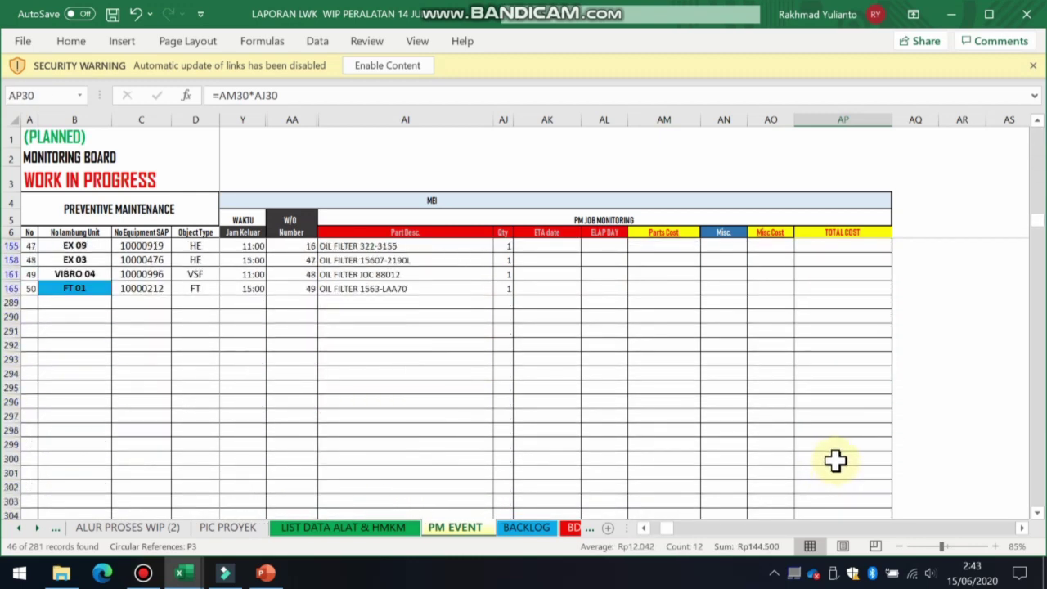
pyautogui.click(827, 400)
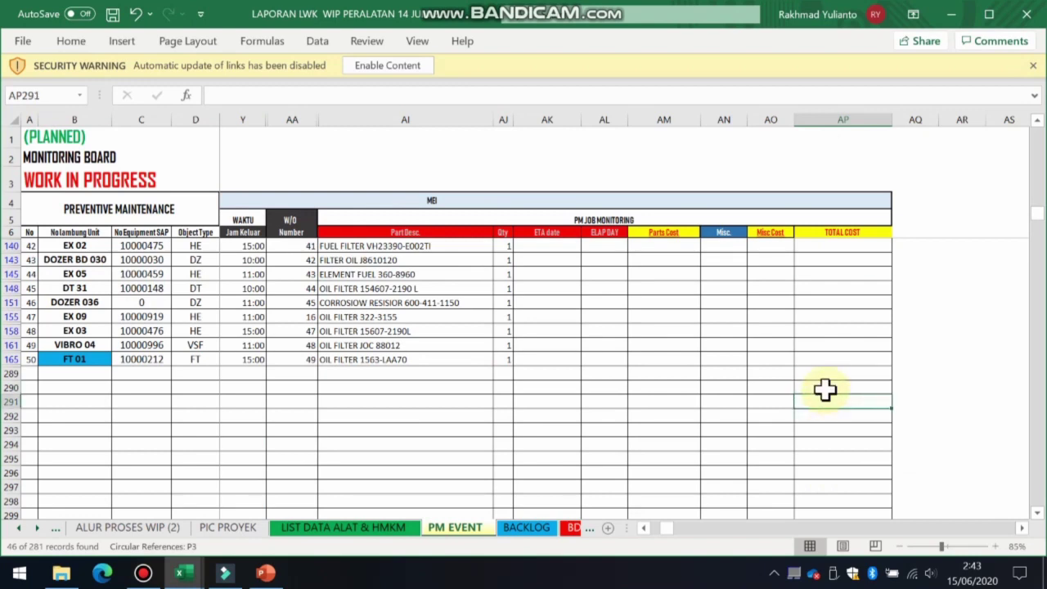
pyautogui.click(823, 385)
pyautogui.click(824, 402)
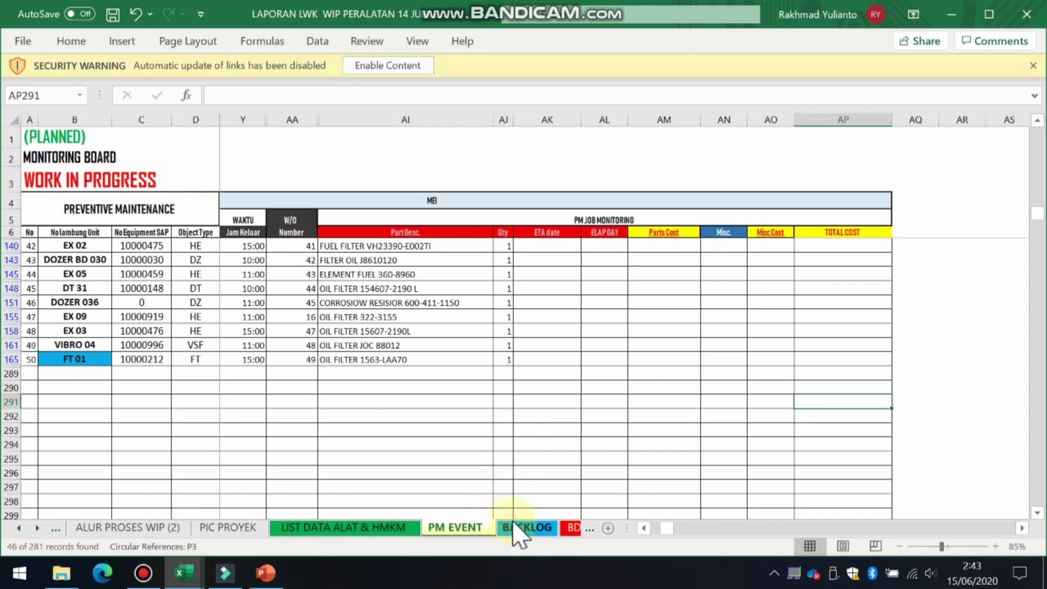
# Open the BACKLOG sheet and examine its findings, job status, dates, work order and mechanic columns for DT 23, EX 05 and DOZER 036
pyautogui.click(523, 530)
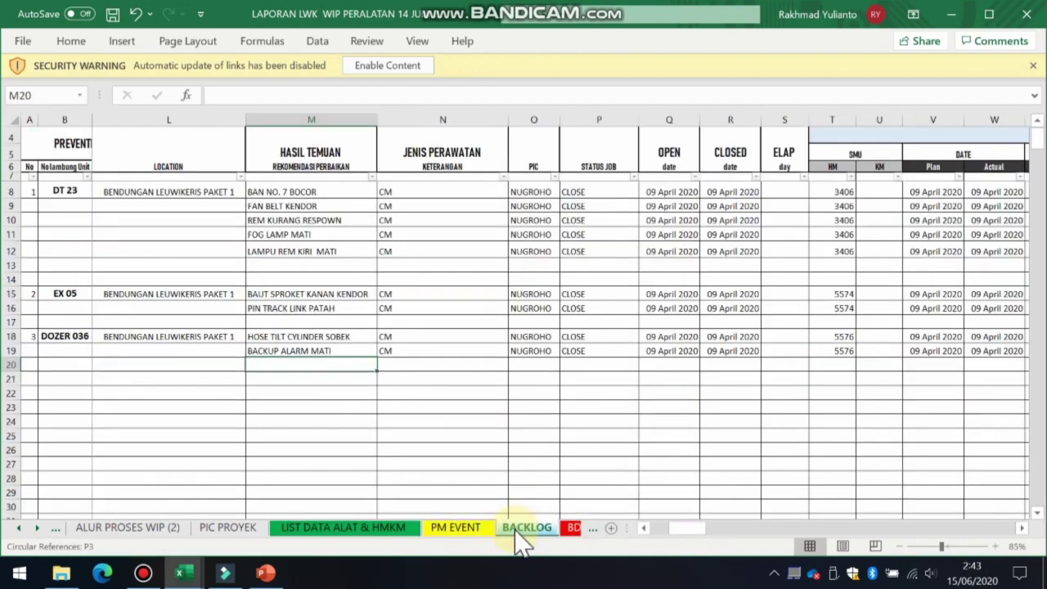
pyautogui.click(632, 355)
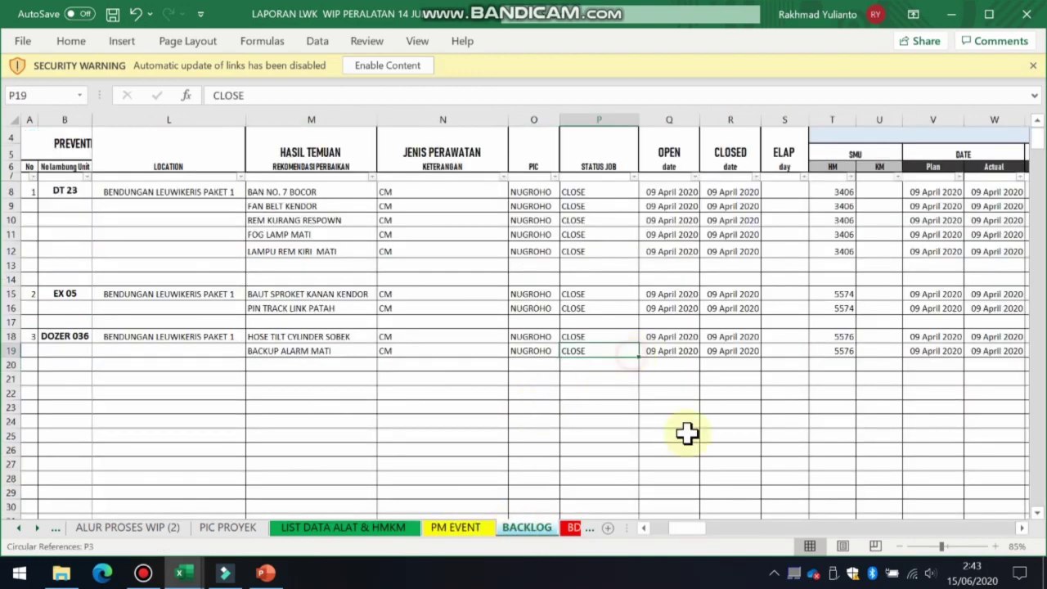
pyautogui.click(1022, 527)
pyautogui.click(1021, 528)
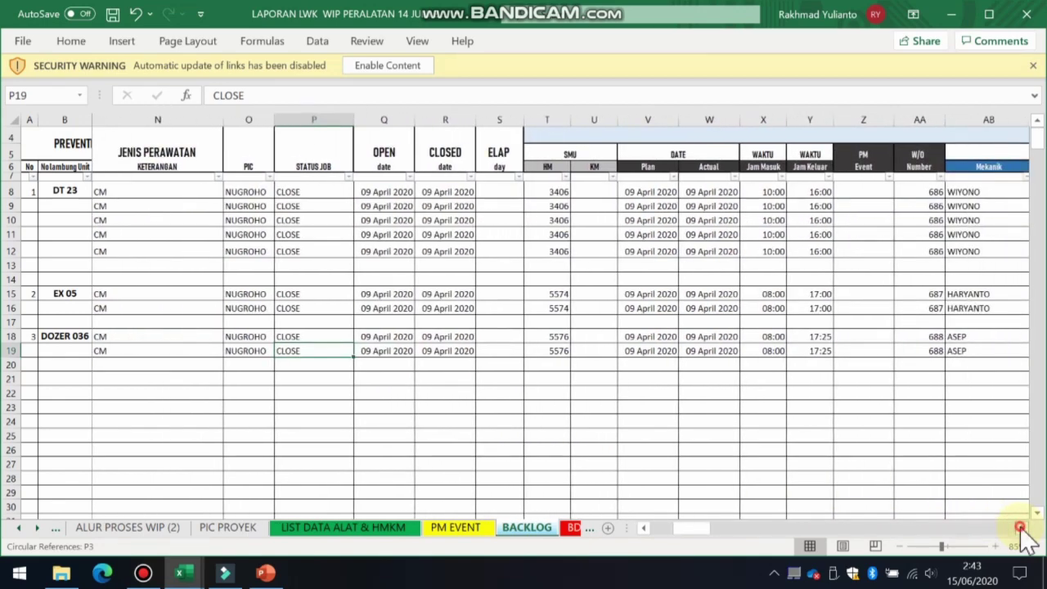
pyautogui.click(1022, 527)
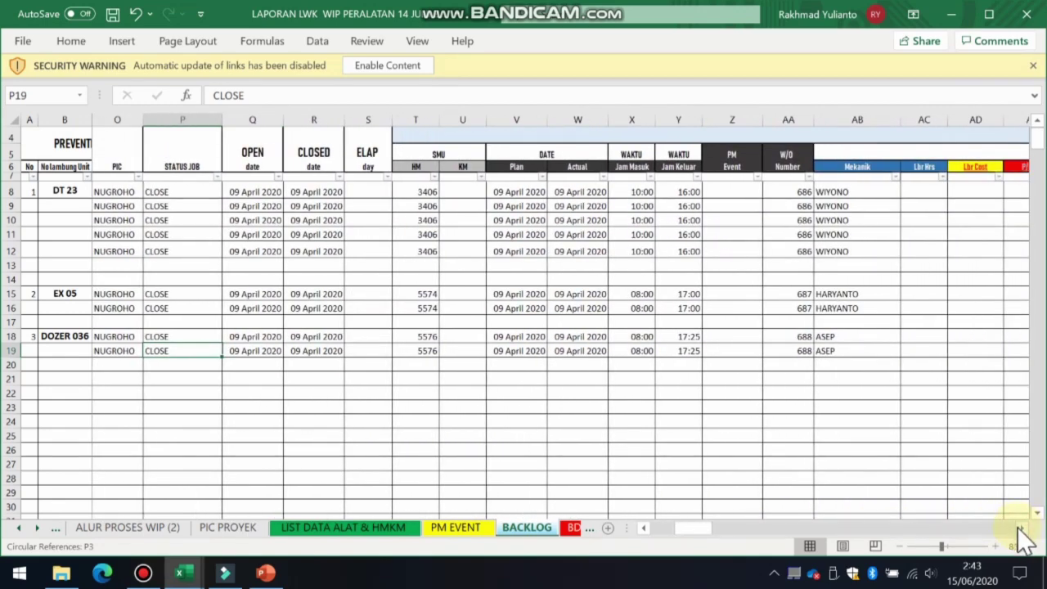
pyautogui.click(1020, 529)
pyautogui.click(647, 529)
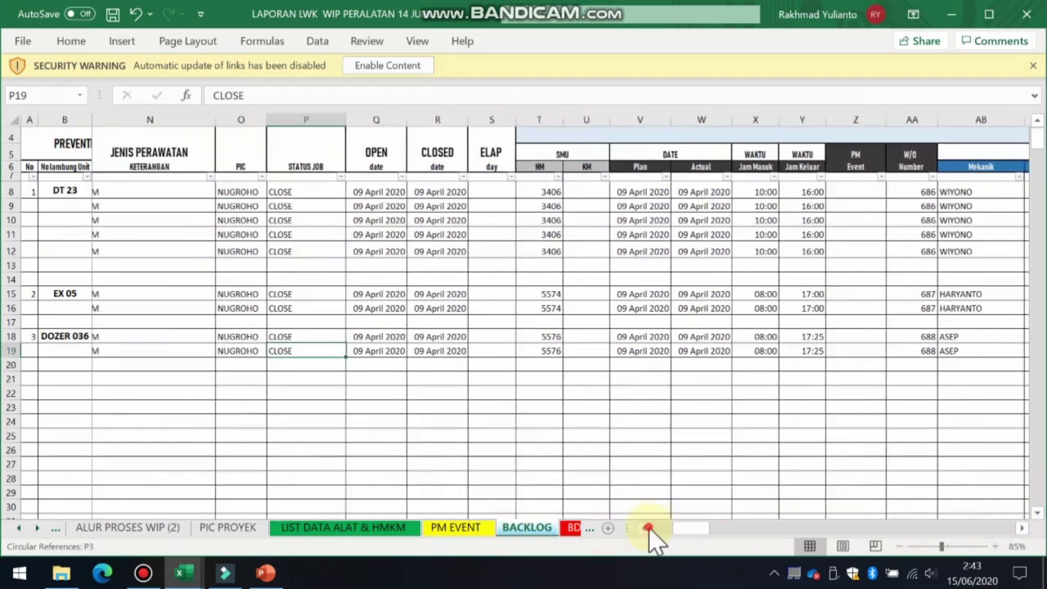
pyautogui.click(647, 528)
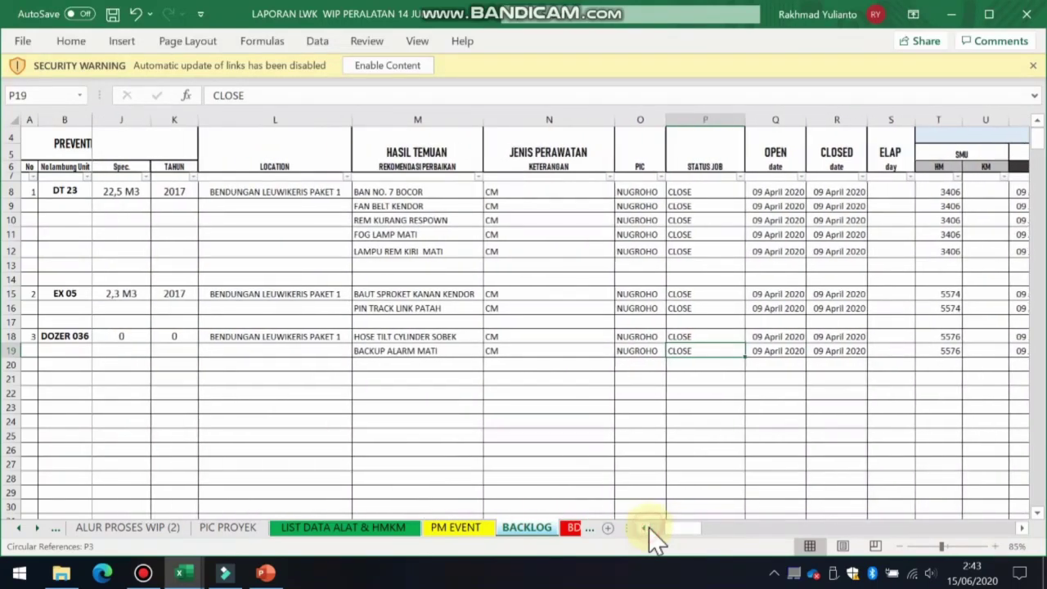
pyautogui.click(619, 323)
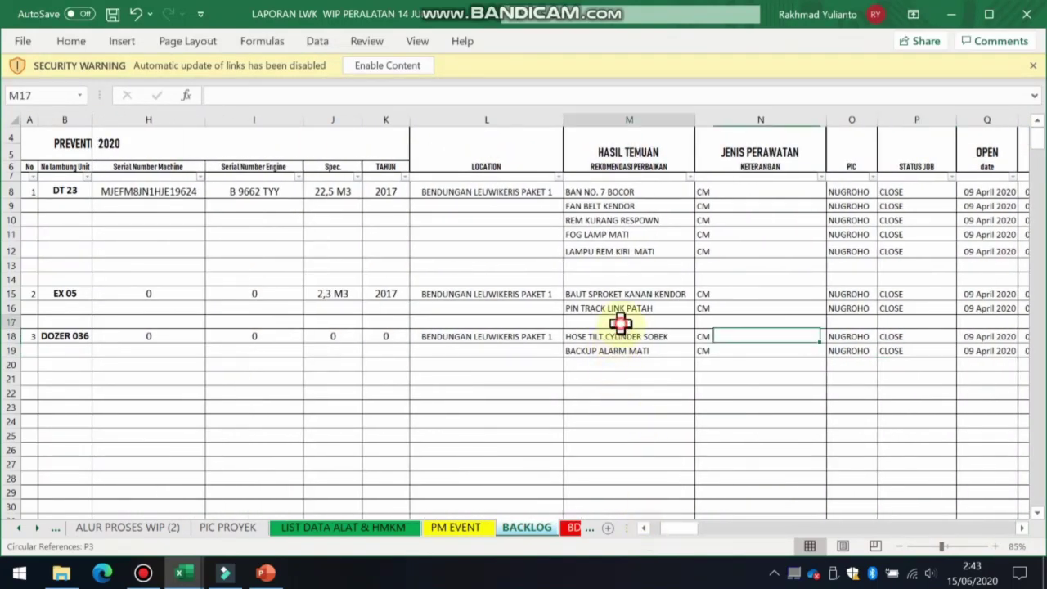
# Review the findings recorded in the HASIL TEMUAN column for EX 05 and the first three findings for DT 23
pyautogui.click(622, 293)
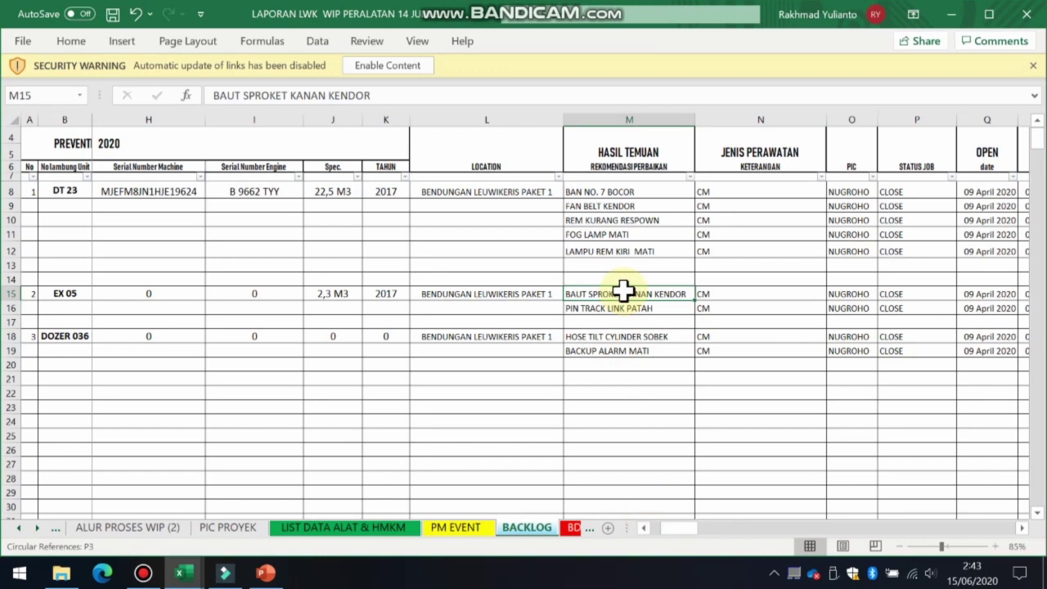
pyautogui.click(621, 245)
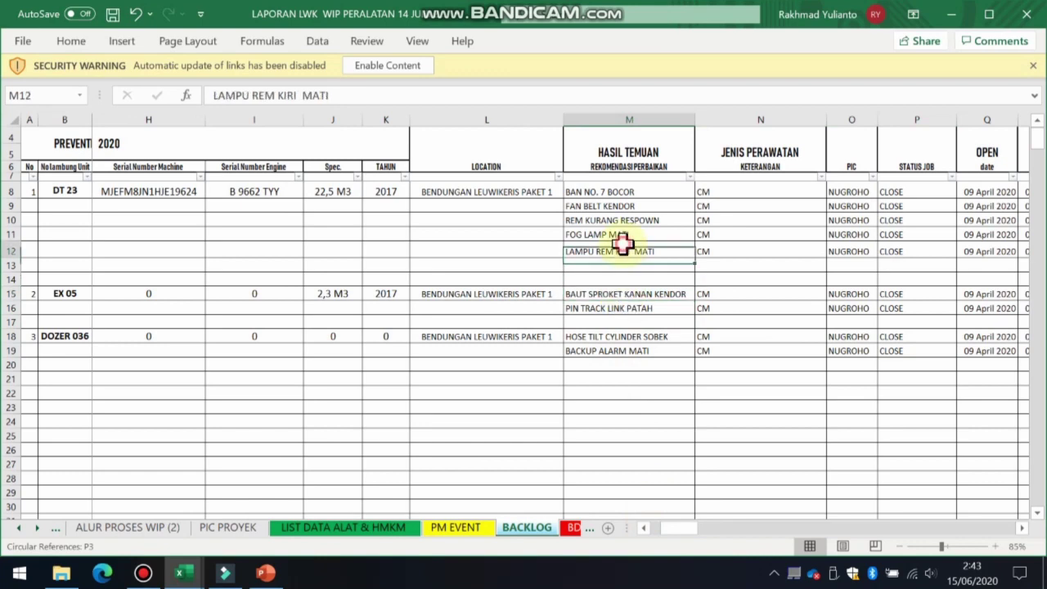
pyautogui.click(622, 195)
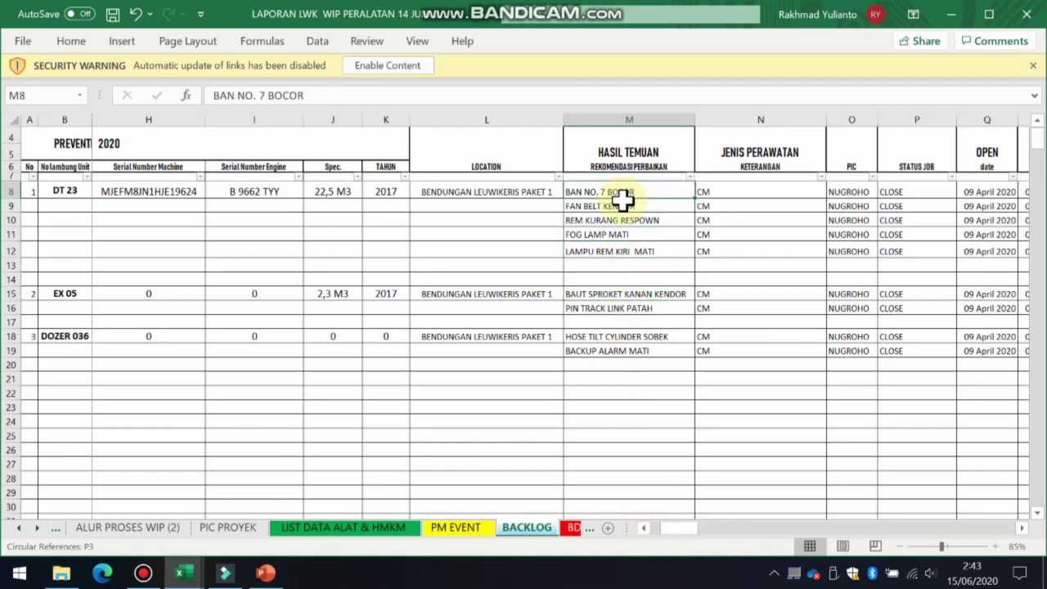
pyautogui.click(624, 207)
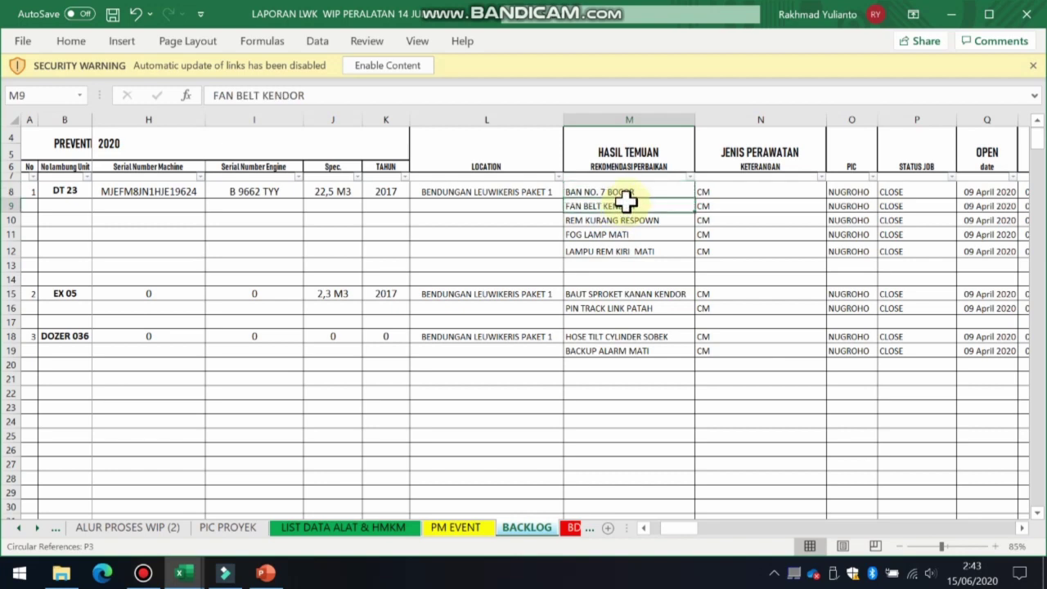
pyautogui.click(627, 194)
pyautogui.click(628, 218)
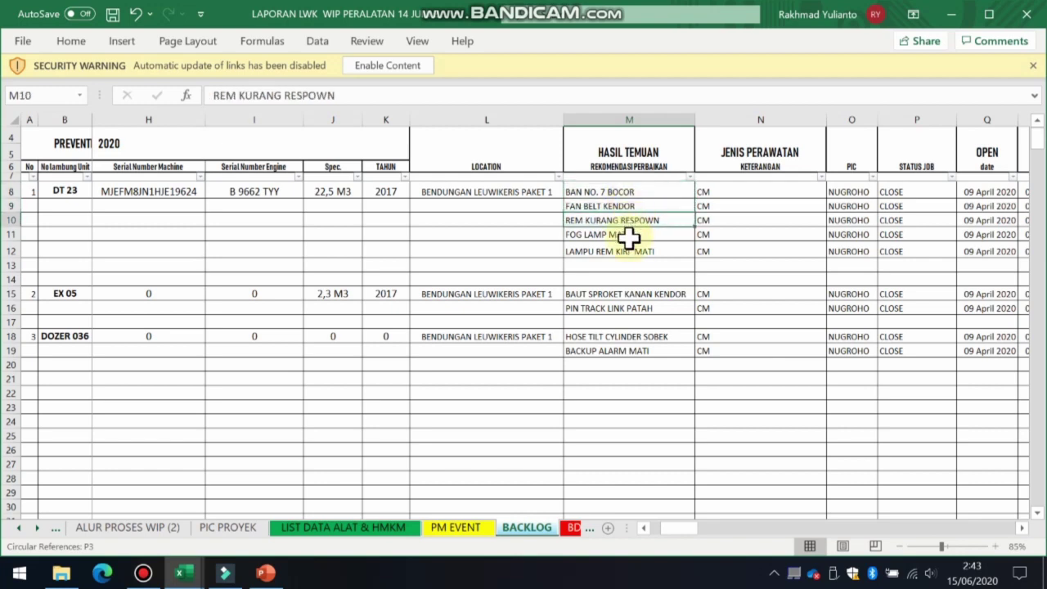
pyautogui.click(628, 293)
pyautogui.click(633, 217)
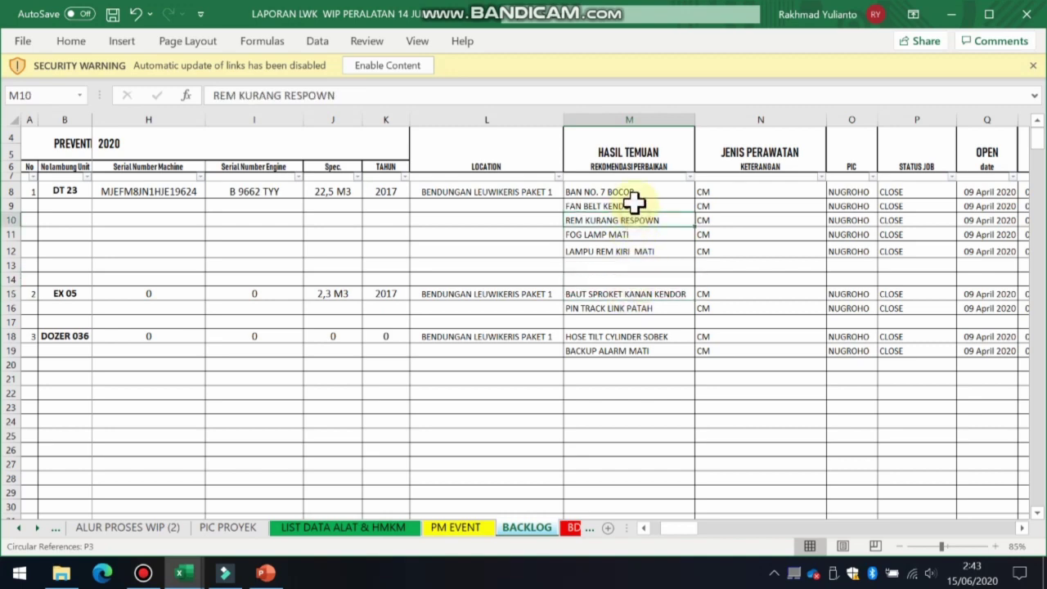
pyautogui.click(634, 205)
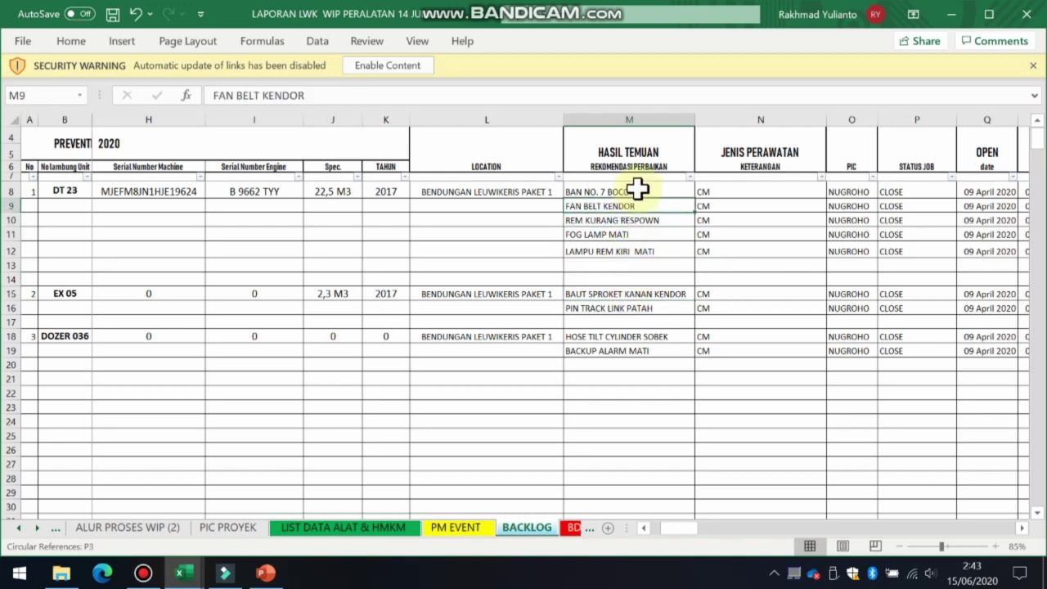
pyautogui.click(636, 190)
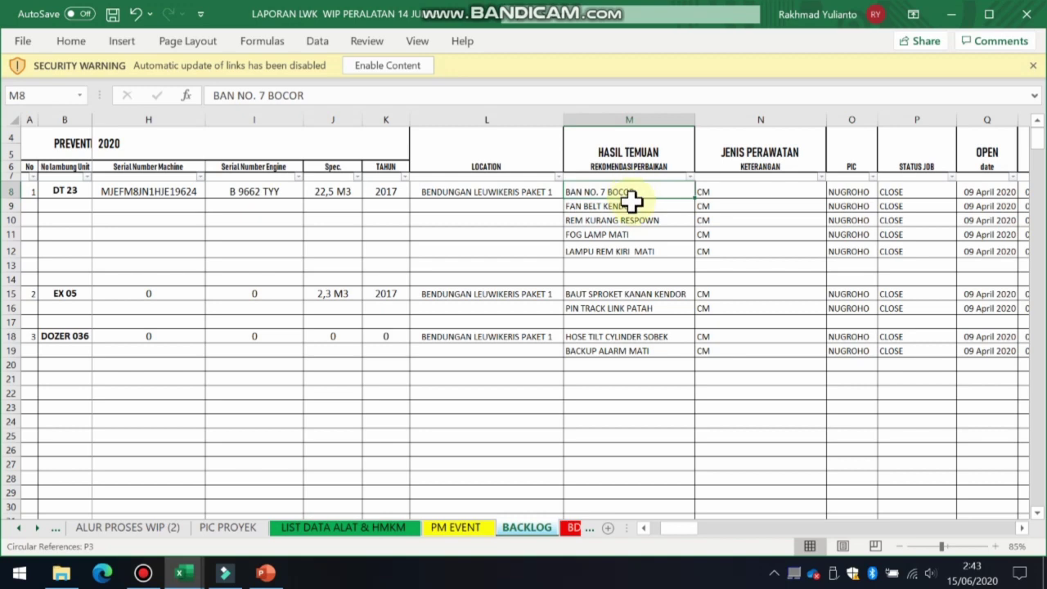
# Go through DT 23's findings from BAN NO. 7 BOCOR to LAMPU REM KIRI MATI, plus EX 05's BAUT SPROKET KANAN KENDOR
pyautogui.click(634, 205)
pyautogui.click(633, 195)
pyautogui.click(638, 206)
pyautogui.click(630, 219)
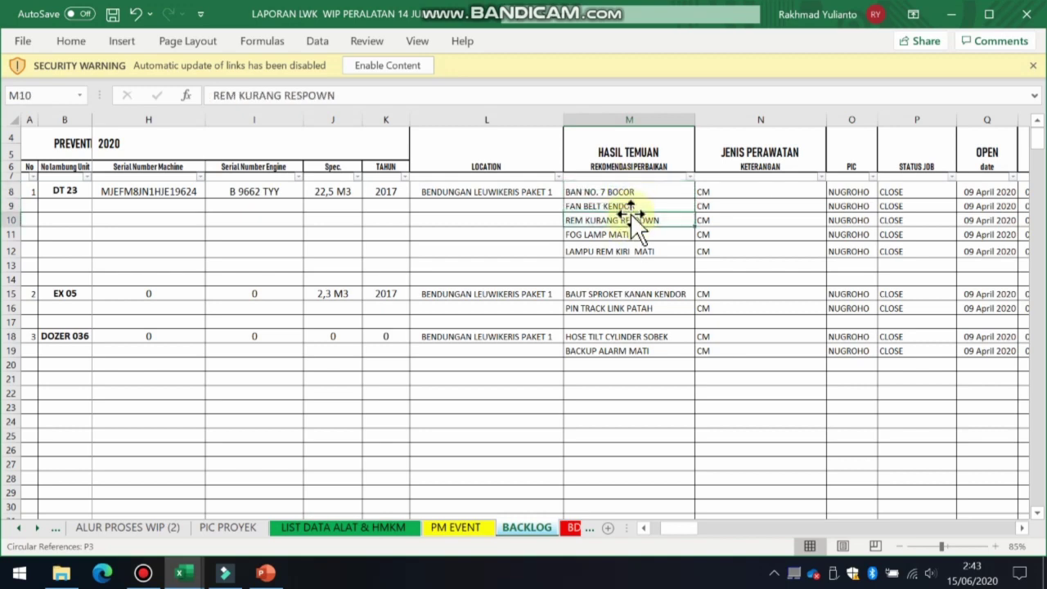
pyautogui.click(635, 206)
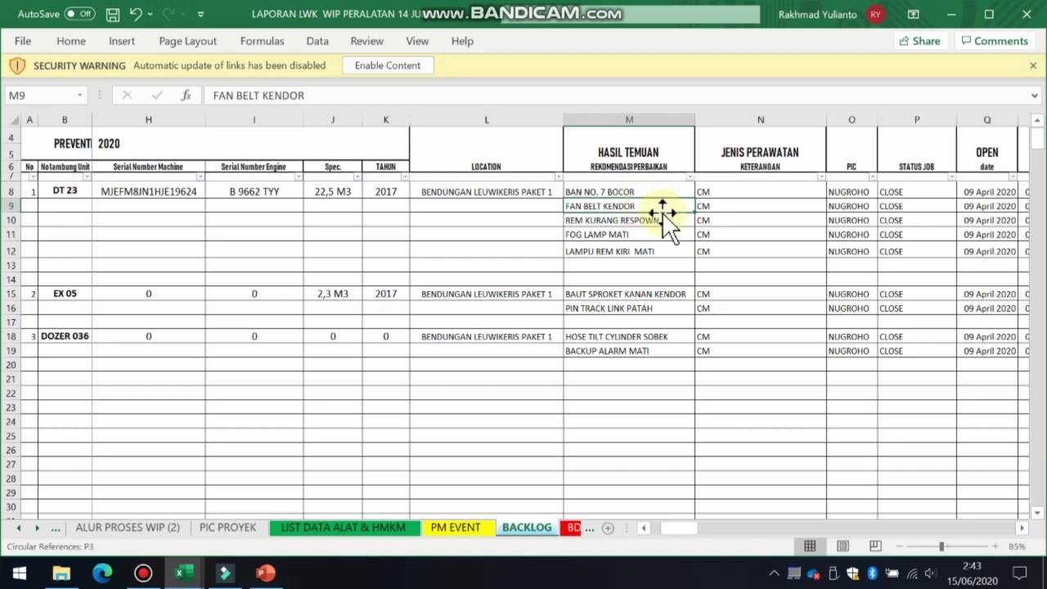
pyautogui.click(648, 223)
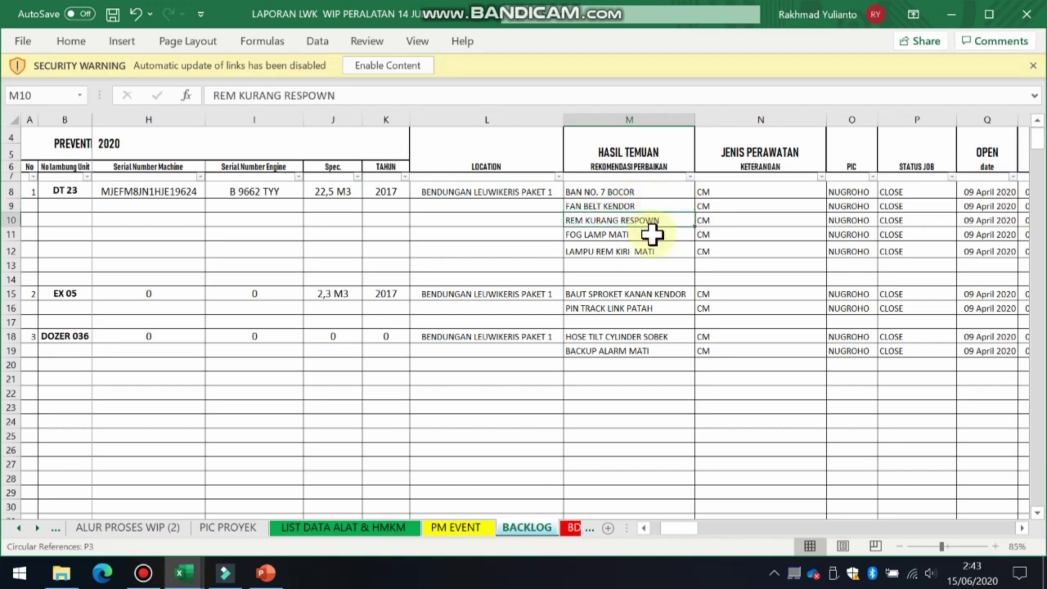
pyautogui.click(652, 234)
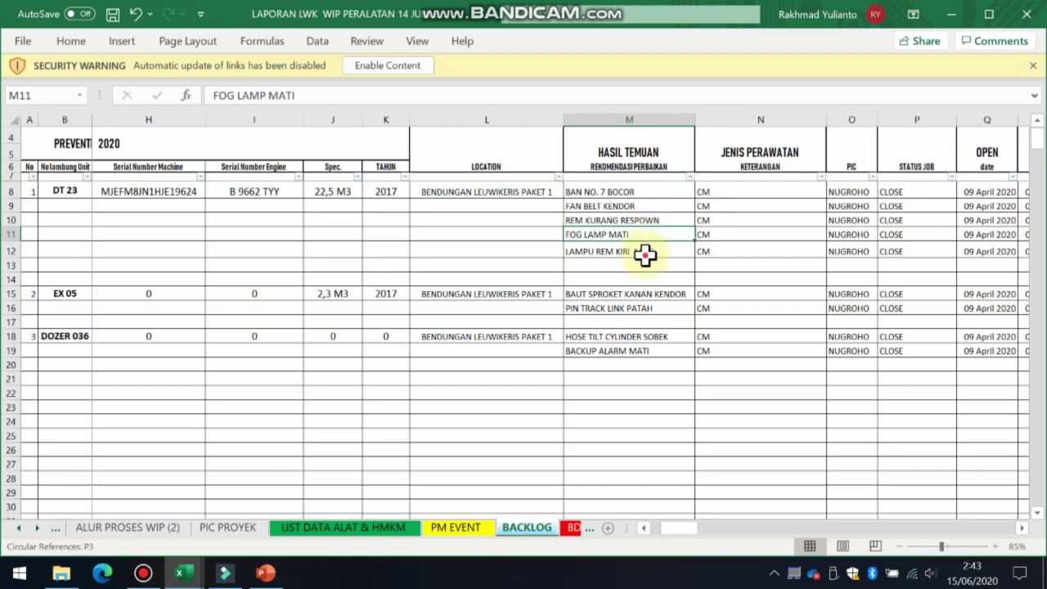
pyautogui.click(645, 255)
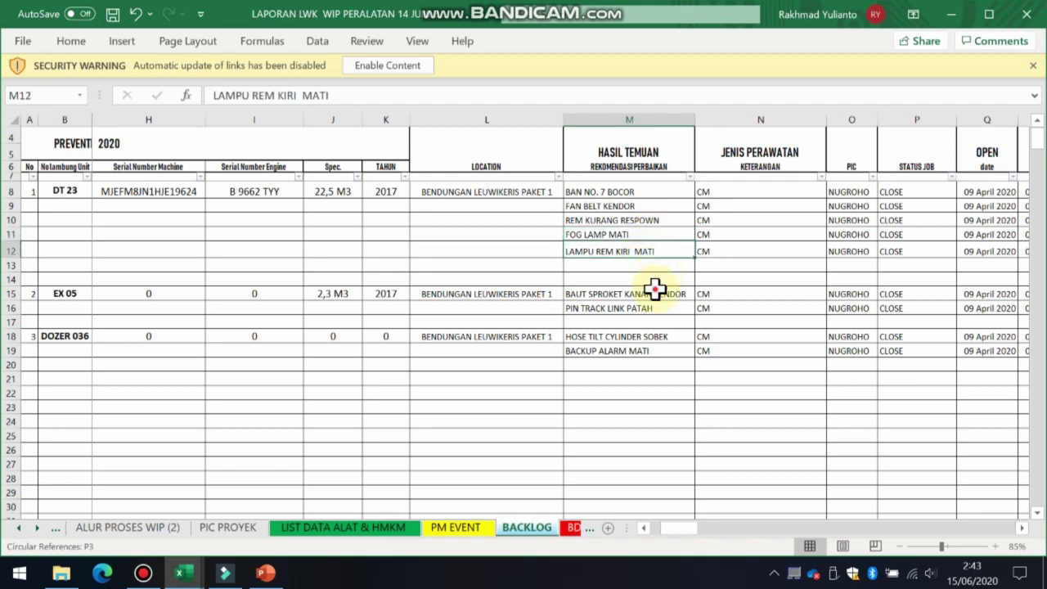
pyautogui.click(655, 291)
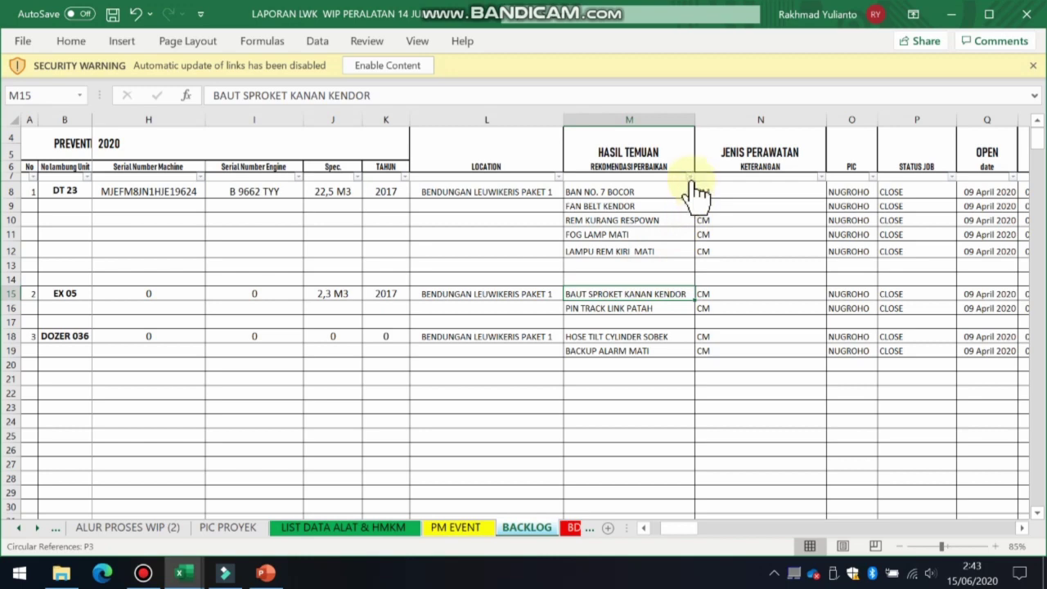
# Filter the HASIL TEMUAN column to only BAUT SPROKET KANAN KENDOR, and restore all entries after viewing the match
pyautogui.click(690, 176)
pyautogui.click(549, 350)
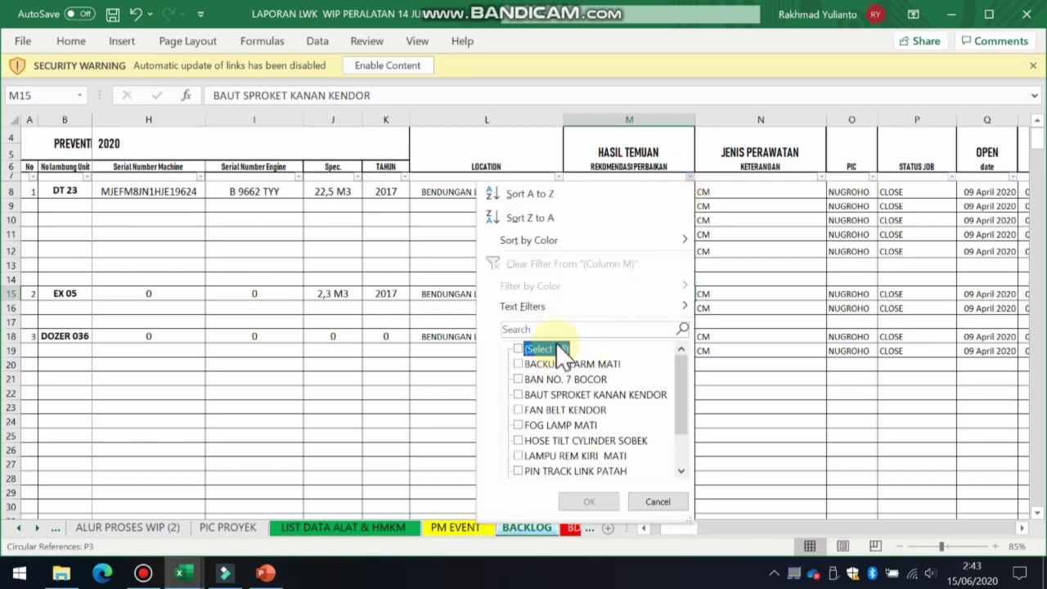
pyautogui.click(548, 396)
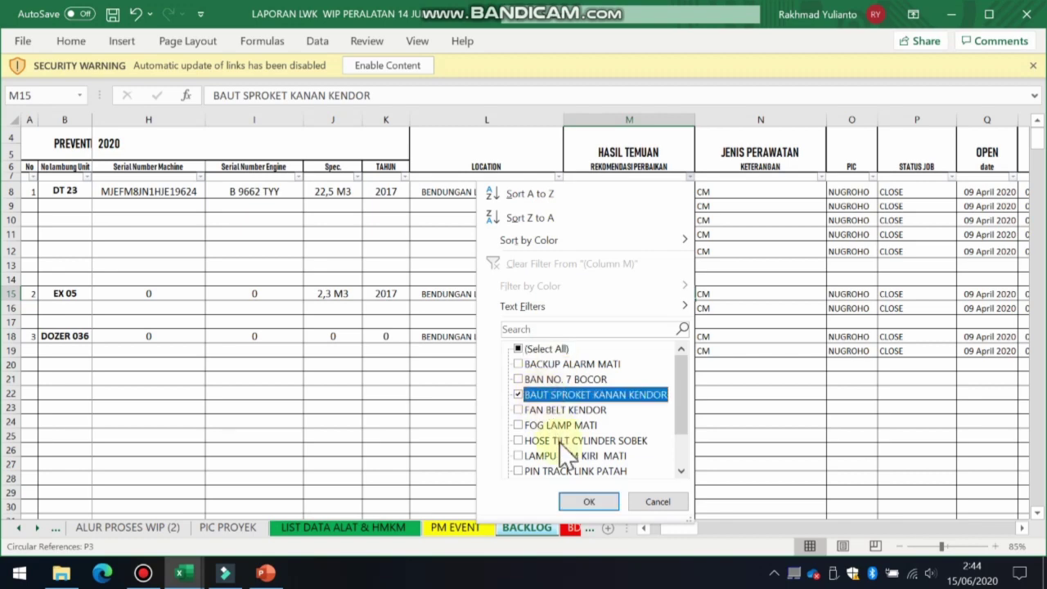
pyautogui.click(587, 501)
pyautogui.click(642, 230)
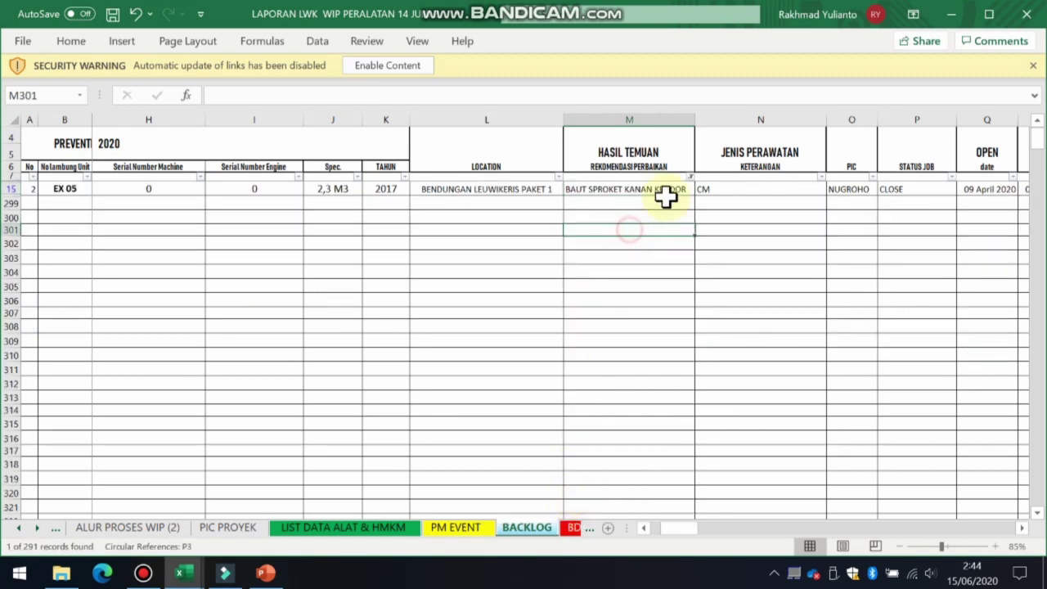
pyautogui.click(689, 177)
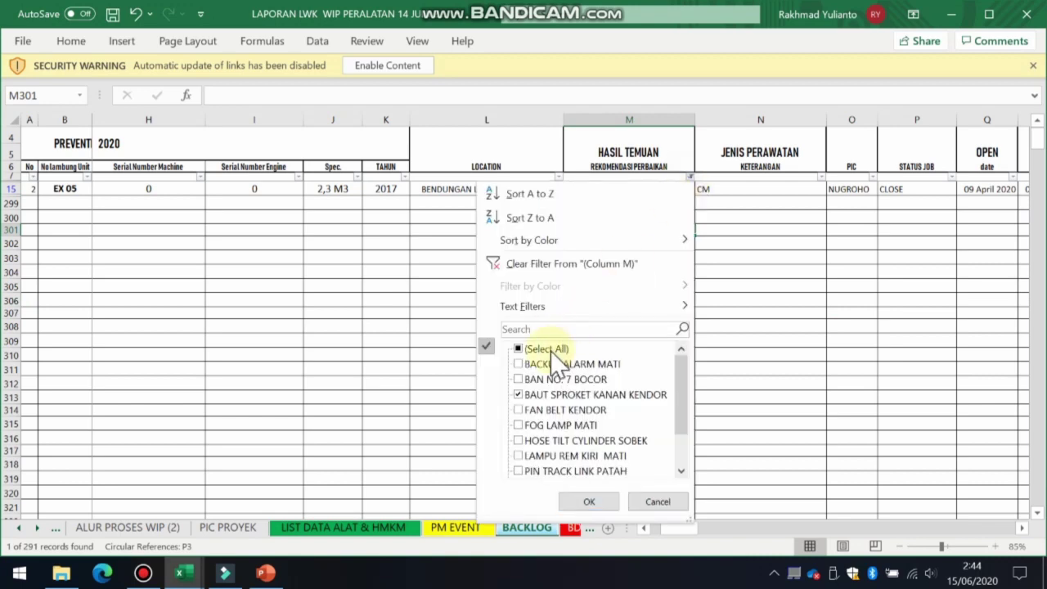
pyautogui.click(588, 501)
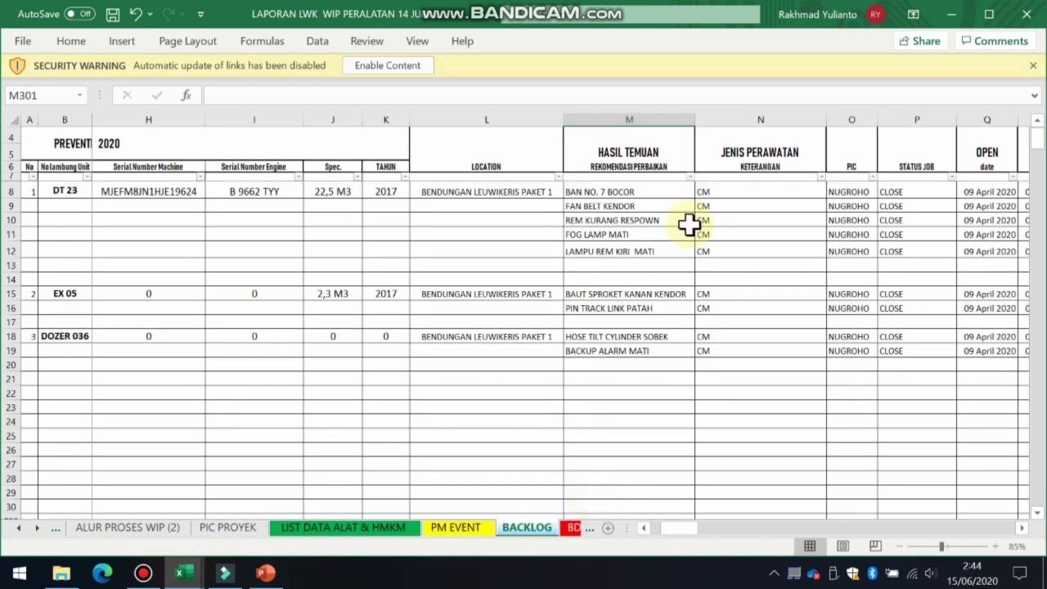
# Check DT 23's findings in M8:M12, its maintenance type in N10, and the PM job monitoring cost columns
pyautogui.click(663, 220)
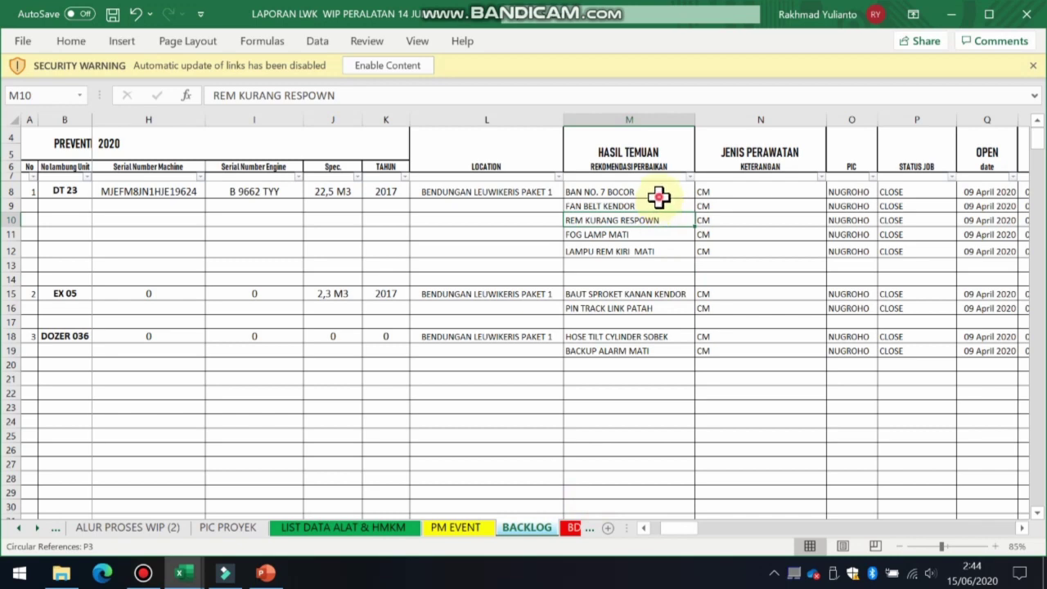
pyautogui.moveTo(659, 196); pyautogui.dragTo(659, 248)
pyautogui.click(666, 217)
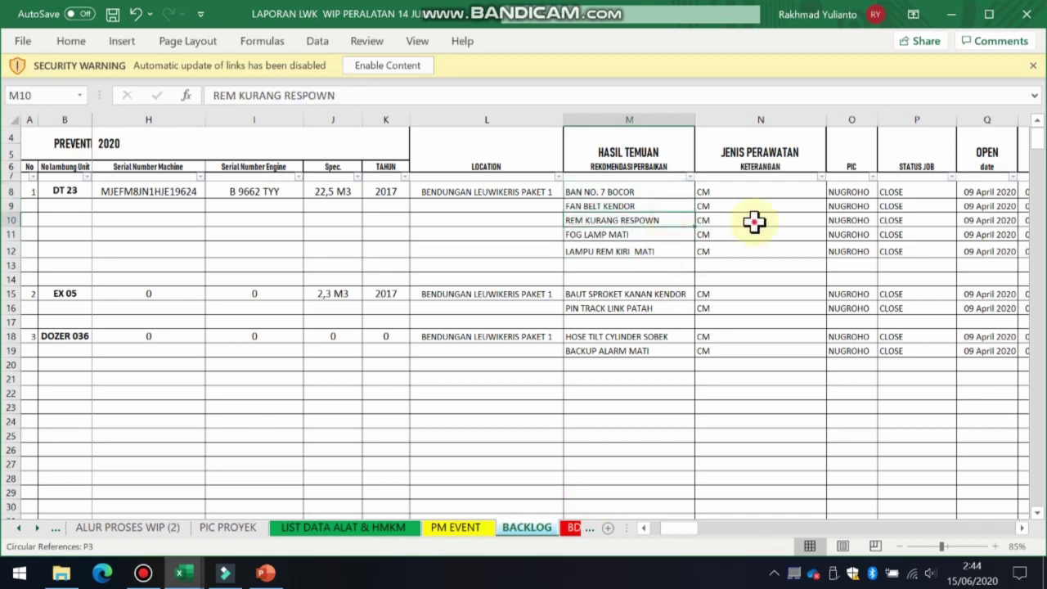
pyautogui.click(755, 221)
pyautogui.moveTo(1020, 527); pyautogui.dragTo(1021, 529)
# Open the BD EVENT sheet and examine its equipment details, findings, job status, work order, mechanic, parts and cost columns
pyautogui.click(572, 527)
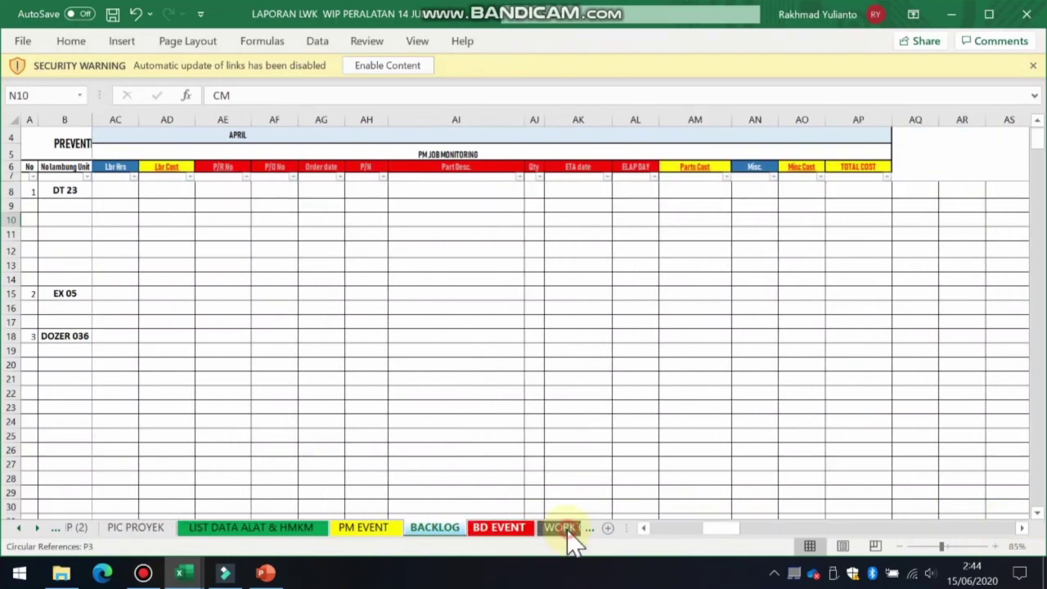
pyautogui.click(553, 298)
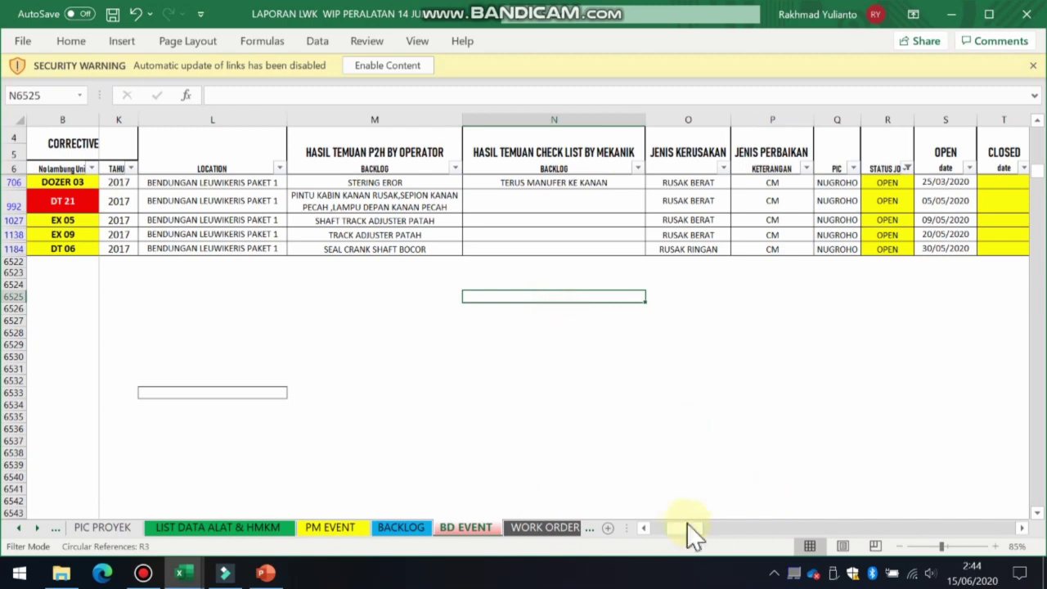
pyautogui.click(654, 530)
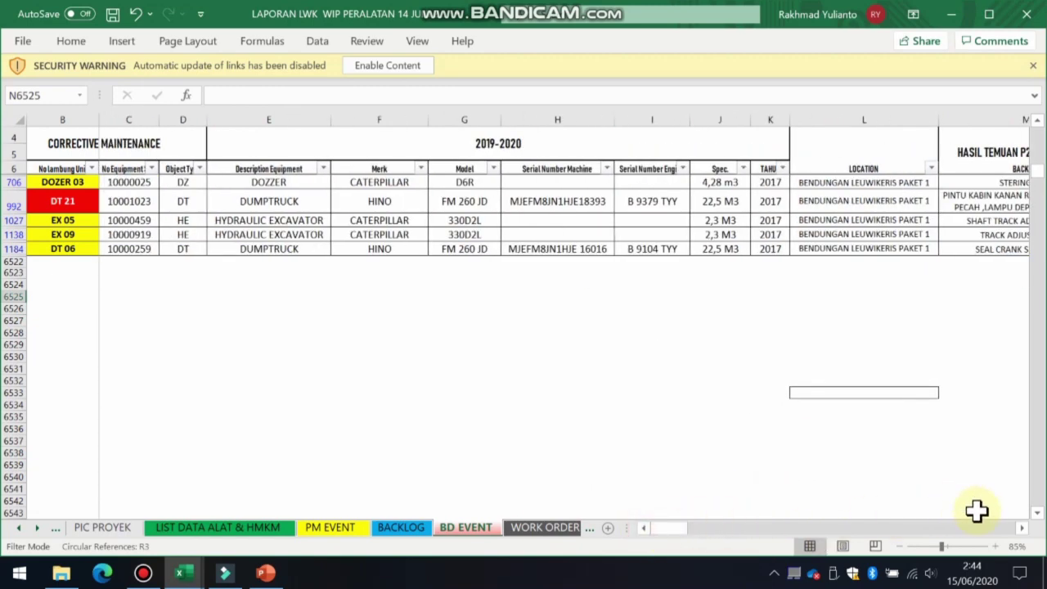
pyautogui.click(1018, 528)
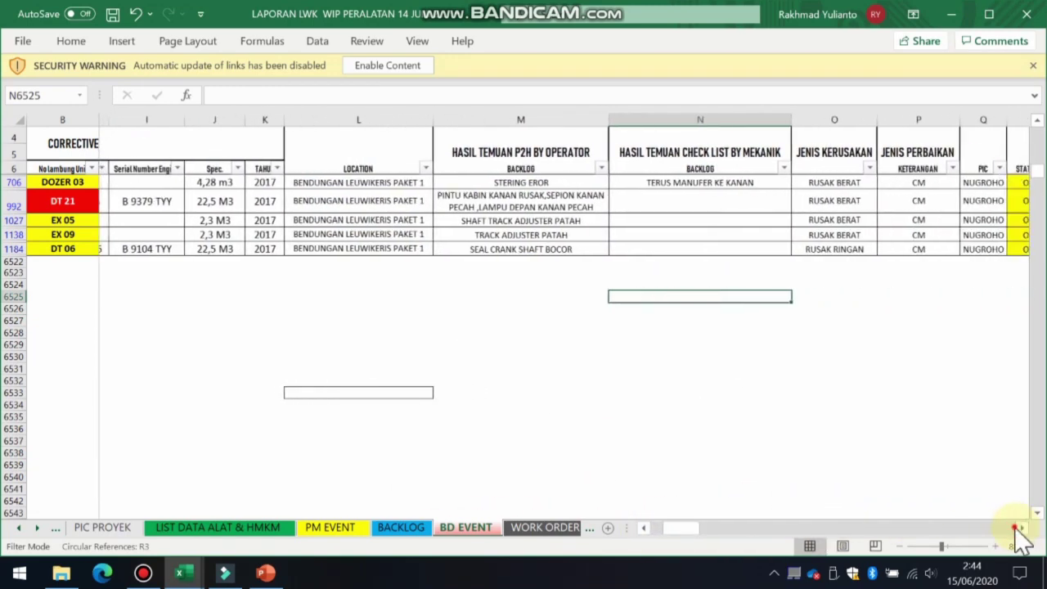
pyautogui.click(768, 528)
pyautogui.click(644, 528)
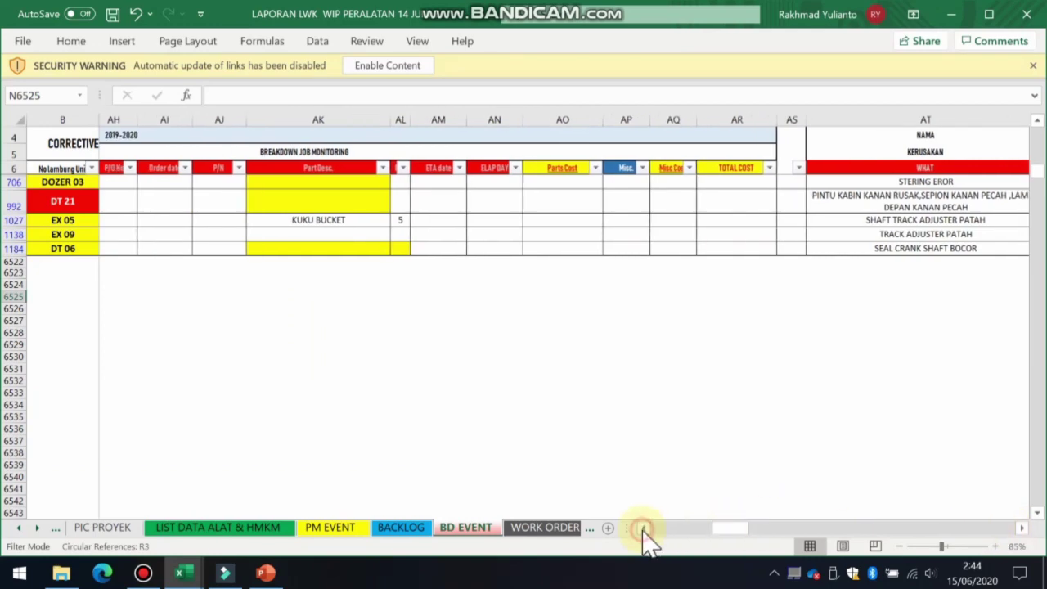
pyautogui.click(644, 528)
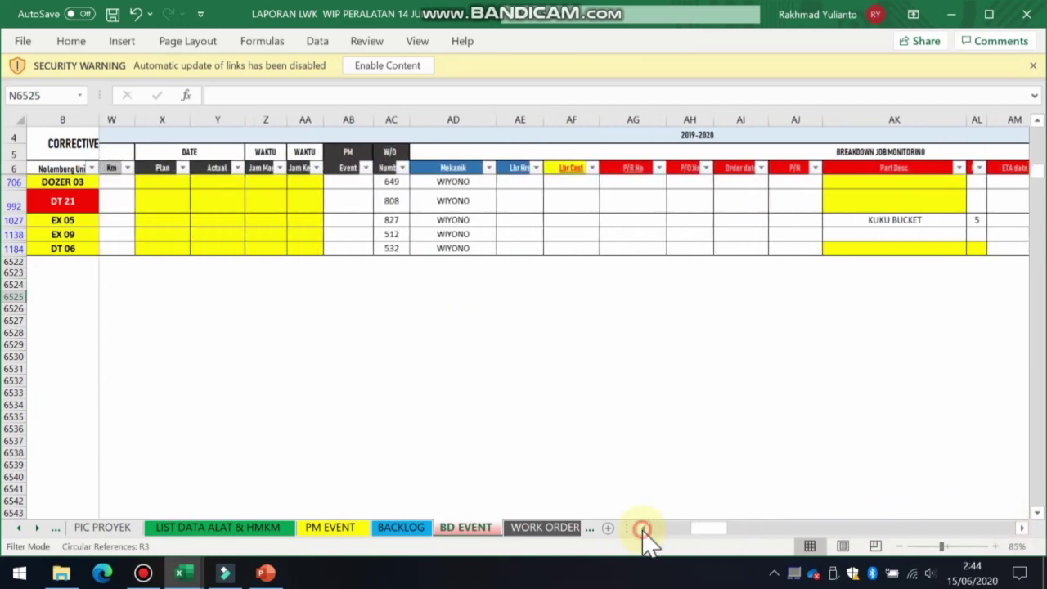
pyautogui.click(644, 529)
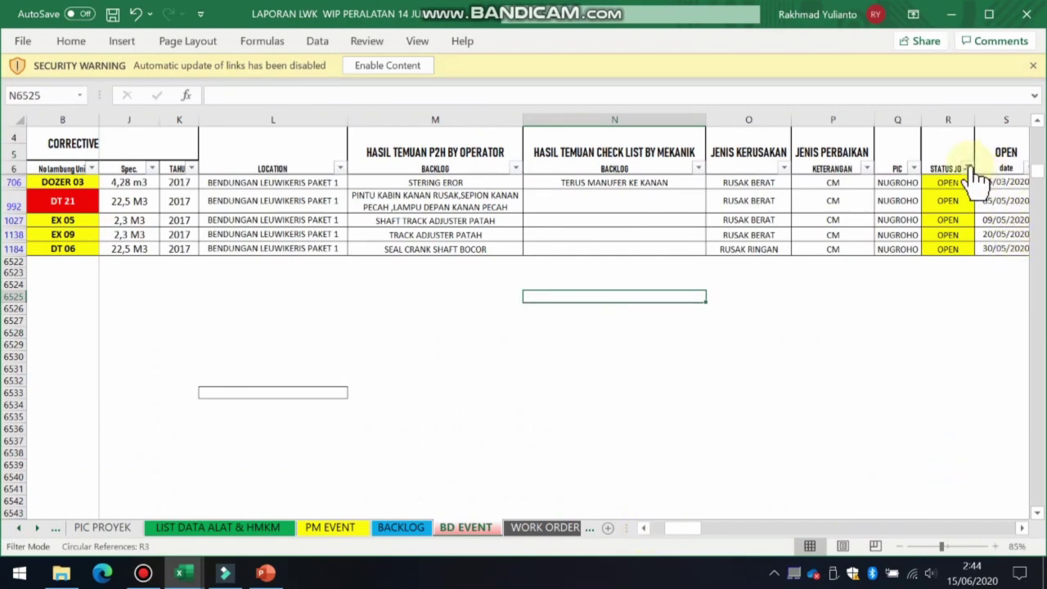
# Remove the OPEN-only filter from STATUS JOB and go back to the first breakdown records
pyautogui.click(968, 168)
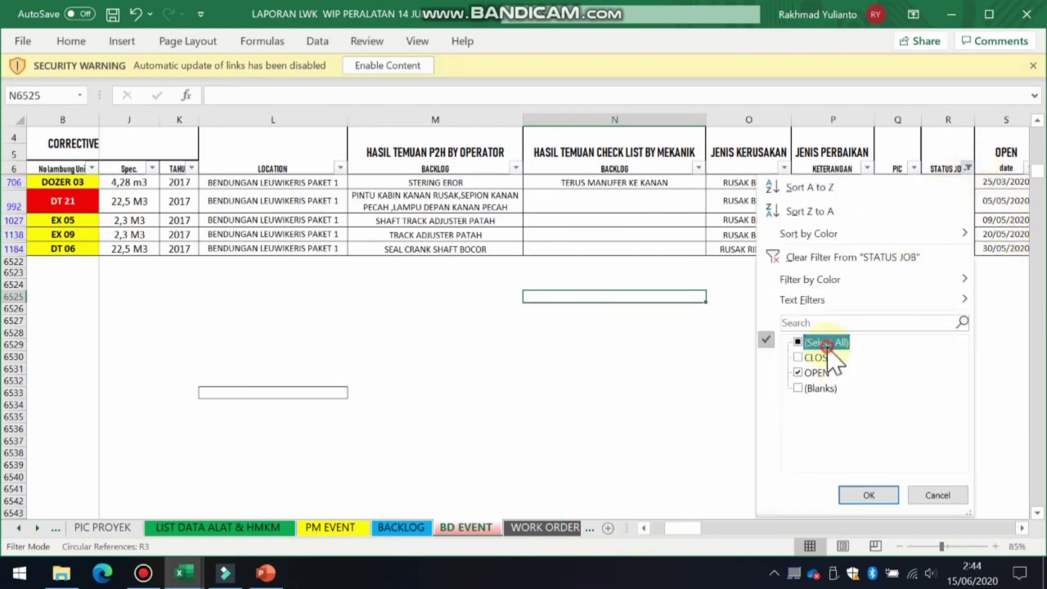
pyautogui.click(856, 491)
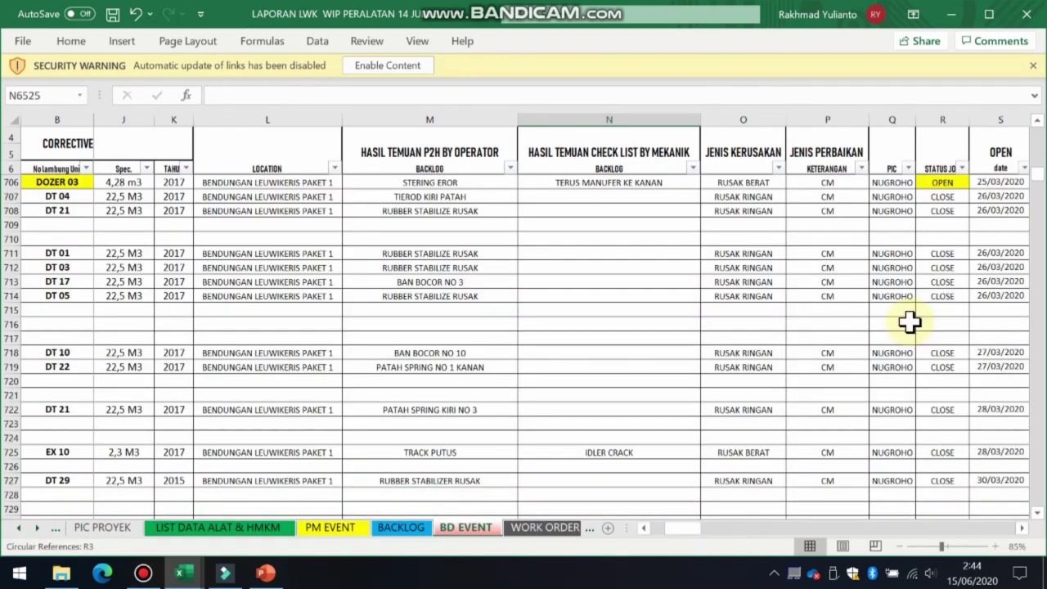
pyautogui.scroll(5, 921, 237)
pyautogui.scroll(10, 922, 234)
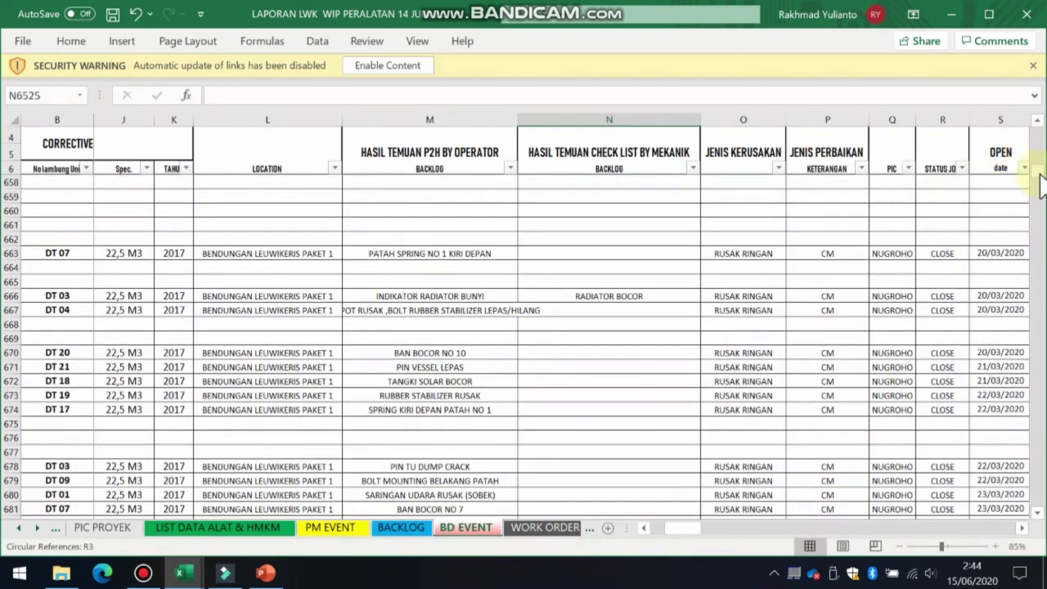
pyautogui.moveTo(1037, 166); pyautogui.dragTo(1036, 138)
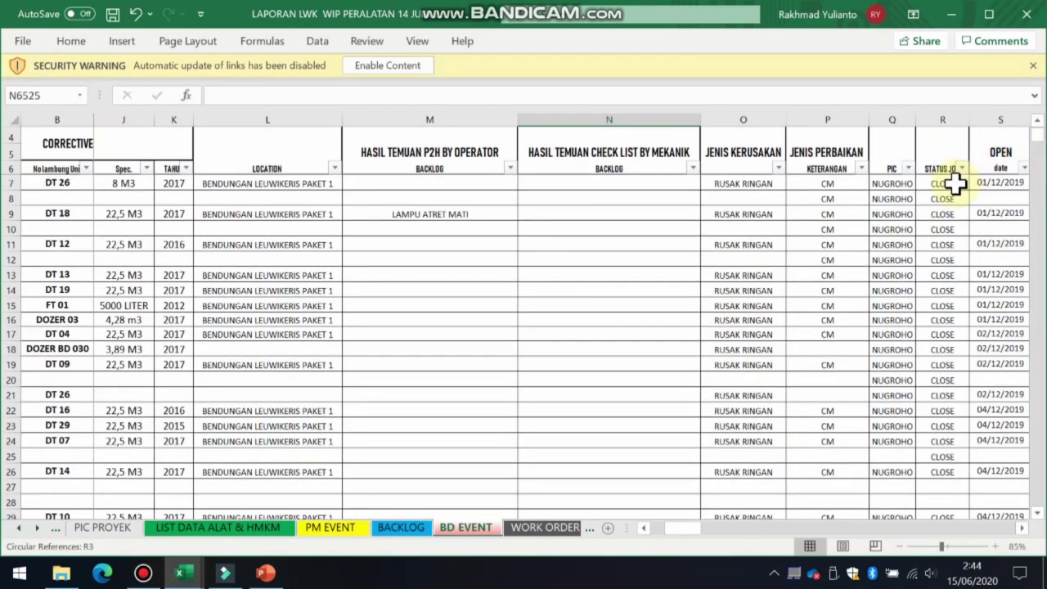
# Check the STATUS JOB entries by selecting R7:R34, and return to the start of the breakdown list
pyautogui.moveTo(955, 183); pyautogui.dragTo(937, 313)
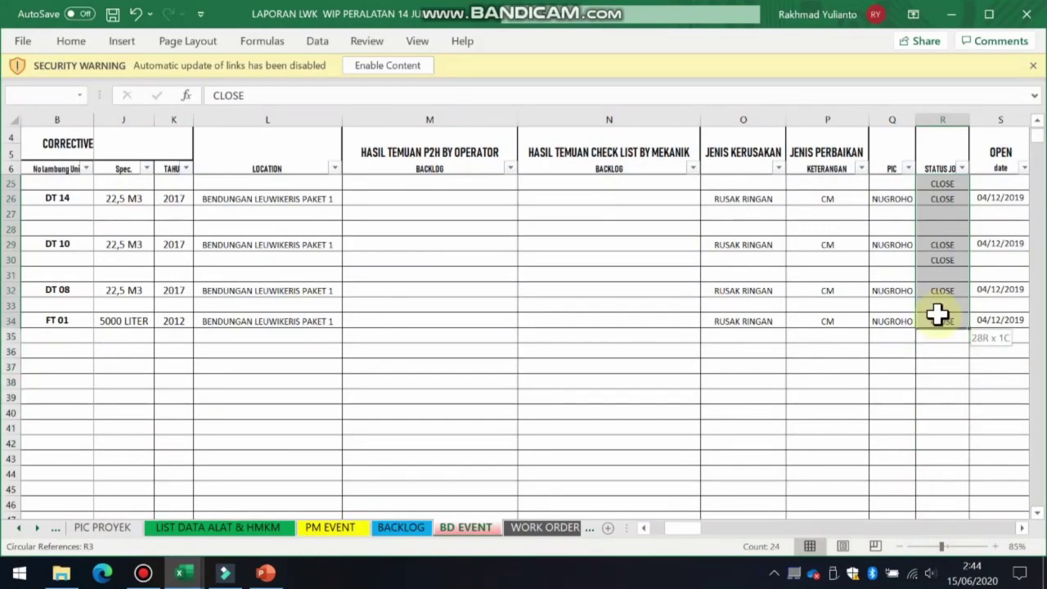
pyautogui.click(883, 352)
pyautogui.scroll(6, 851, 384)
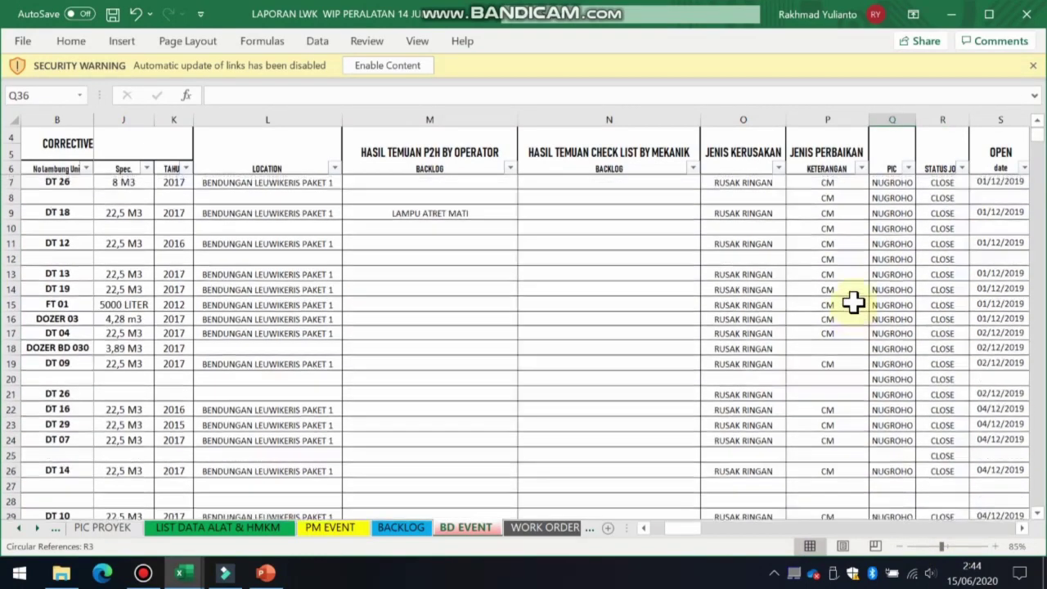
# Filter STATUS JOB to show only OPEN breakdown records and check their status entries in R477:R1184
pyautogui.click(962, 169)
pyautogui.click(806, 343)
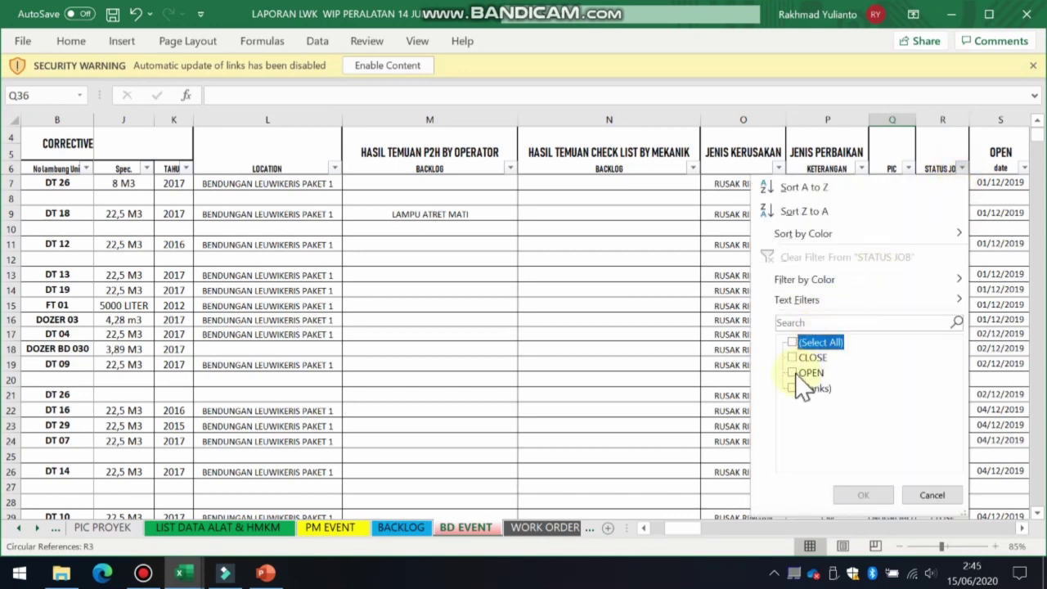
pyautogui.click(793, 373)
pyautogui.click(850, 495)
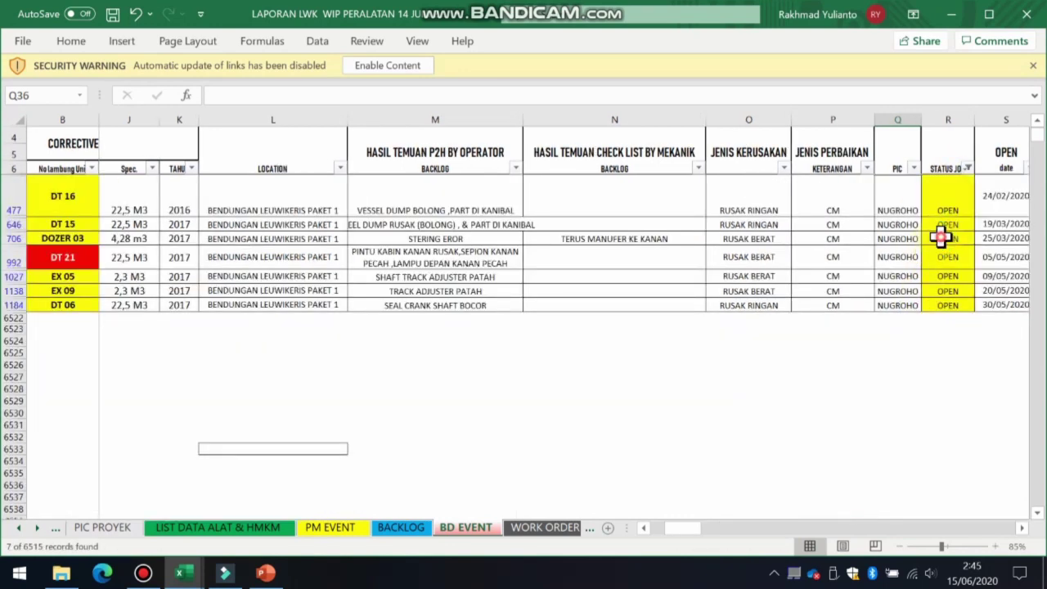
pyautogui.moveTo(945, 186); pyautogui.dragTo(942, 303)
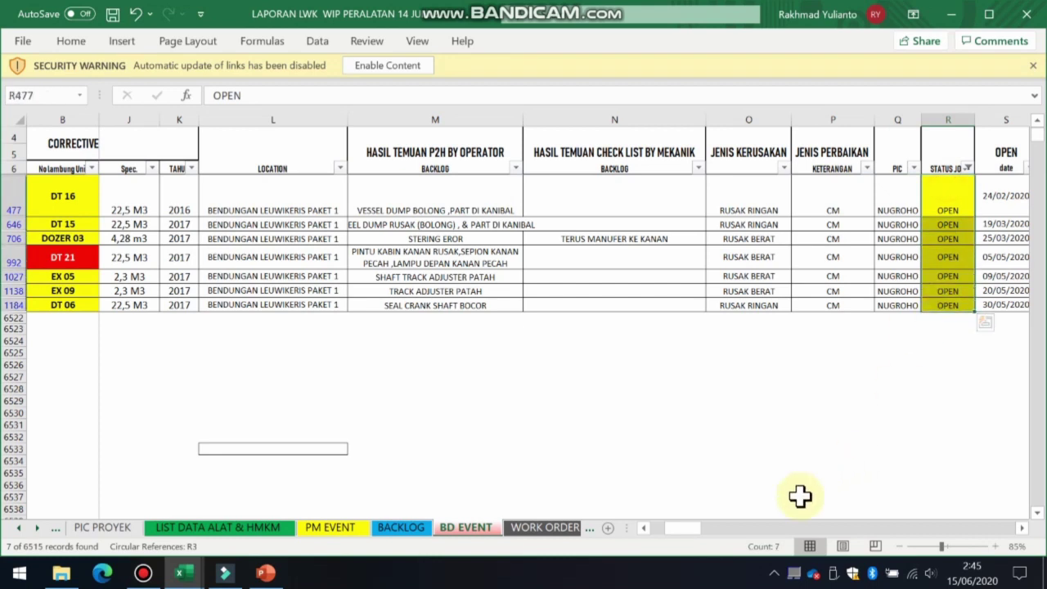
pyautogui.click(888, 364)
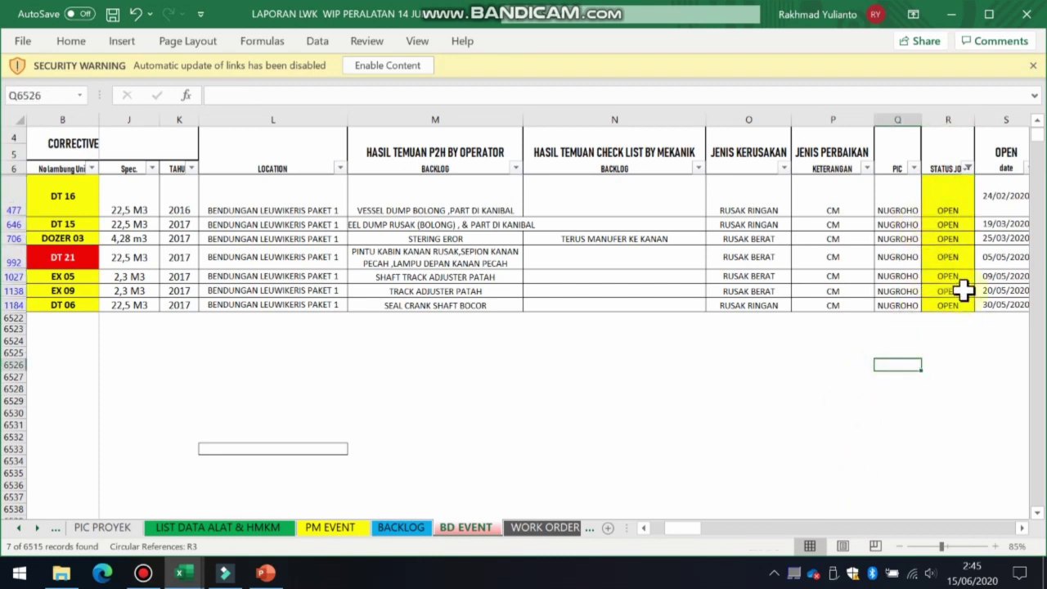
pyautogui.moveTo(962, 205)
pyautogui.mouseDown()
pyautogui.moveTo(958, 248)
pyautogui.moveTo(958, 203)
pyautogui.mouseUp()
# Select all values in the STATUS JOB filter to show every breakdown record again
pyautogui.click(967, 169)
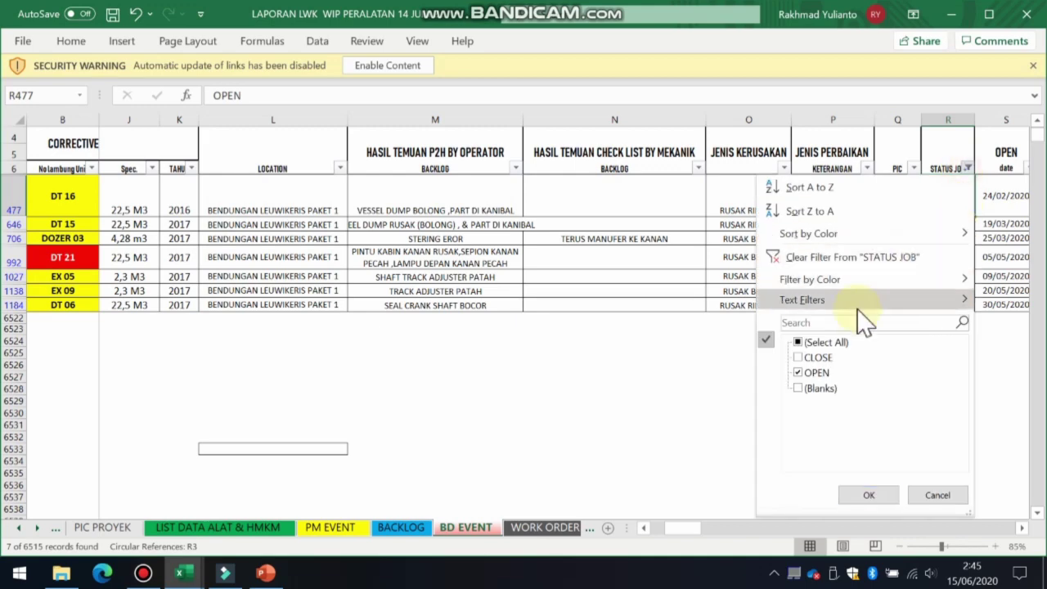
pyautogui.click(821, 344)
pyautogui.click(851, 494)
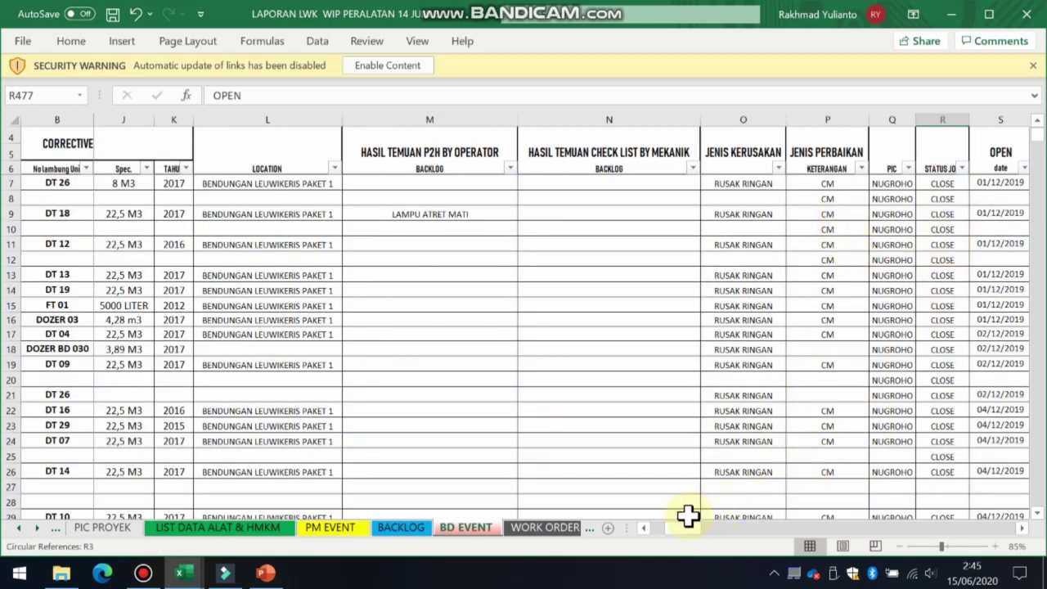
# Filter the breakdown list by No lambung Unit to show only DT 01
pyautogui.click(643, 528)
pyautogui.click(644, 528)
pyautogui.click(643, 528)
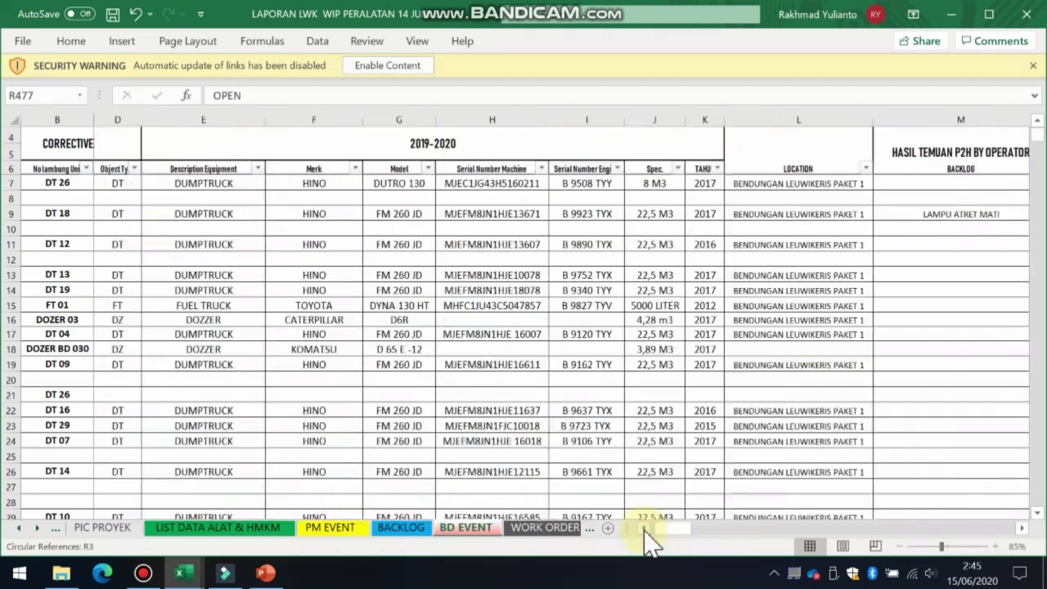
pyautogui.click(643, 528)
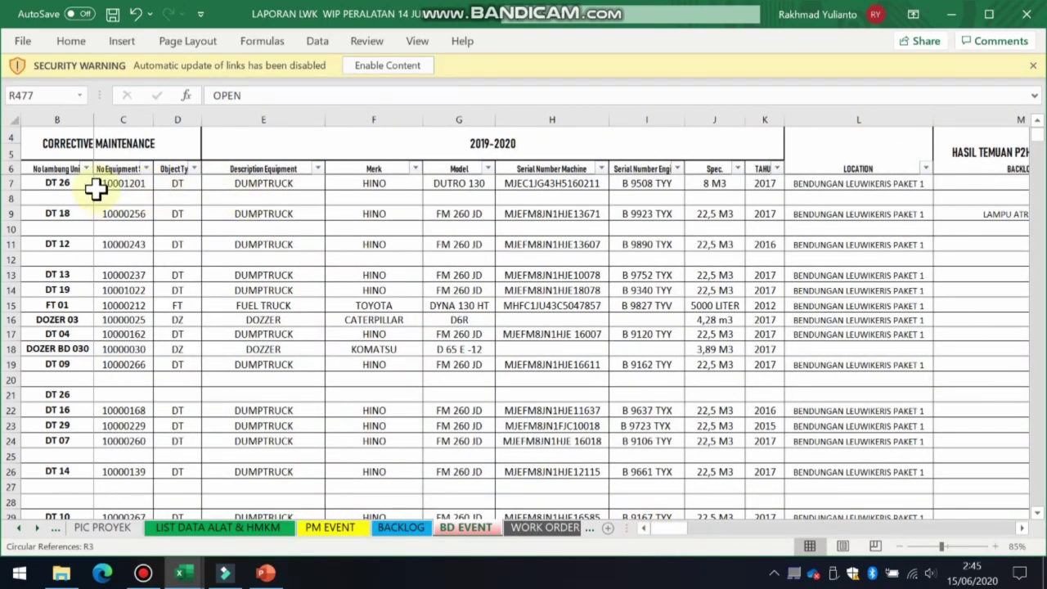
pyautogui.click(85, 170)
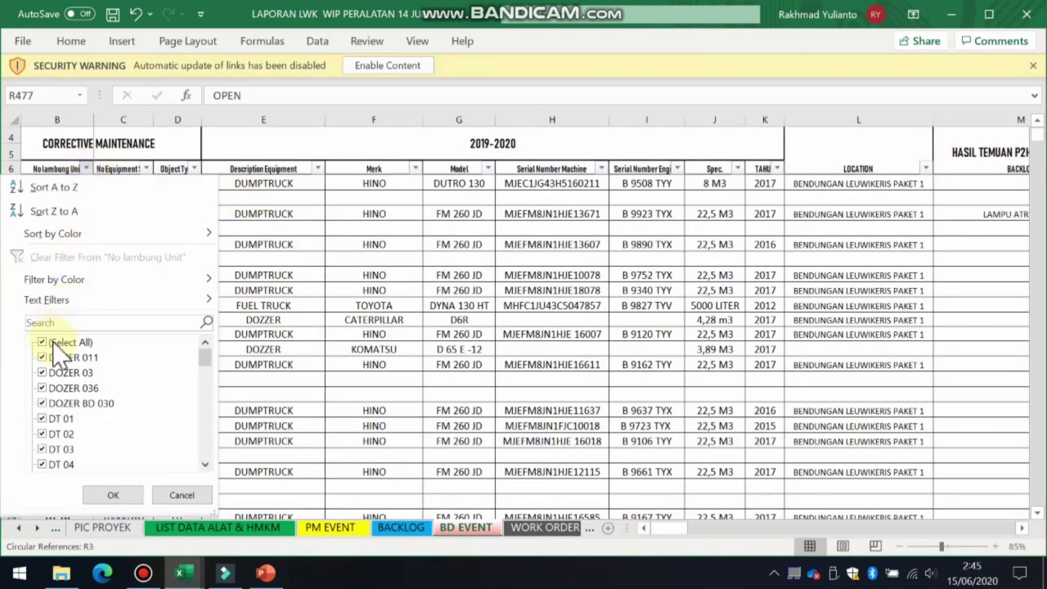
pyautogui.click(58, 421)
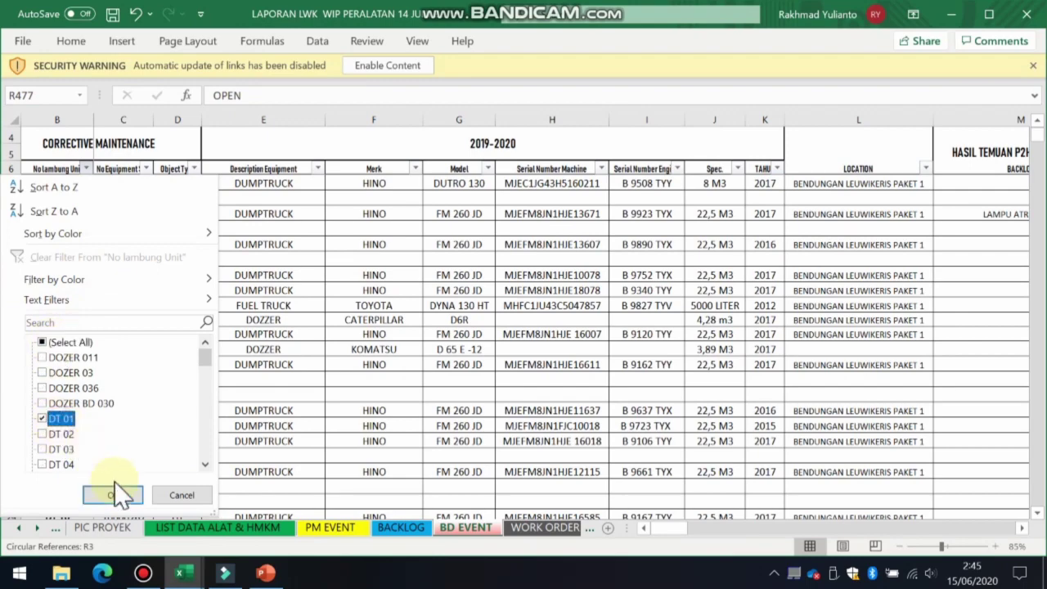
pyautogui.click(116, 494)
# Review the DT 01 breakdown rows by selecting their equipment descriptions from E419 to E1154
pyautogui.click(274, 269)
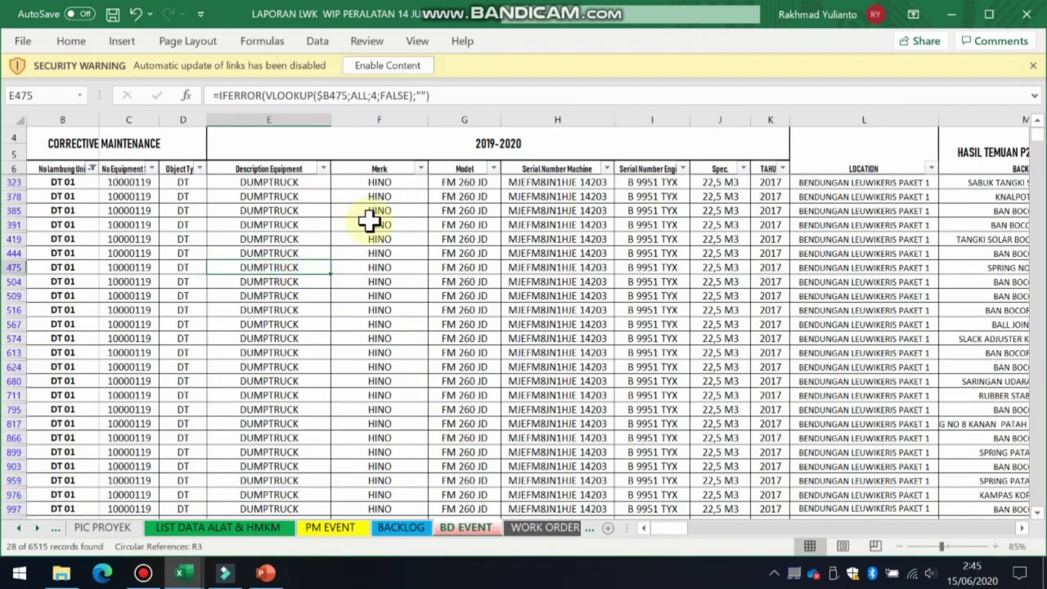
pyautogui.scroll(-2, 365, 230)
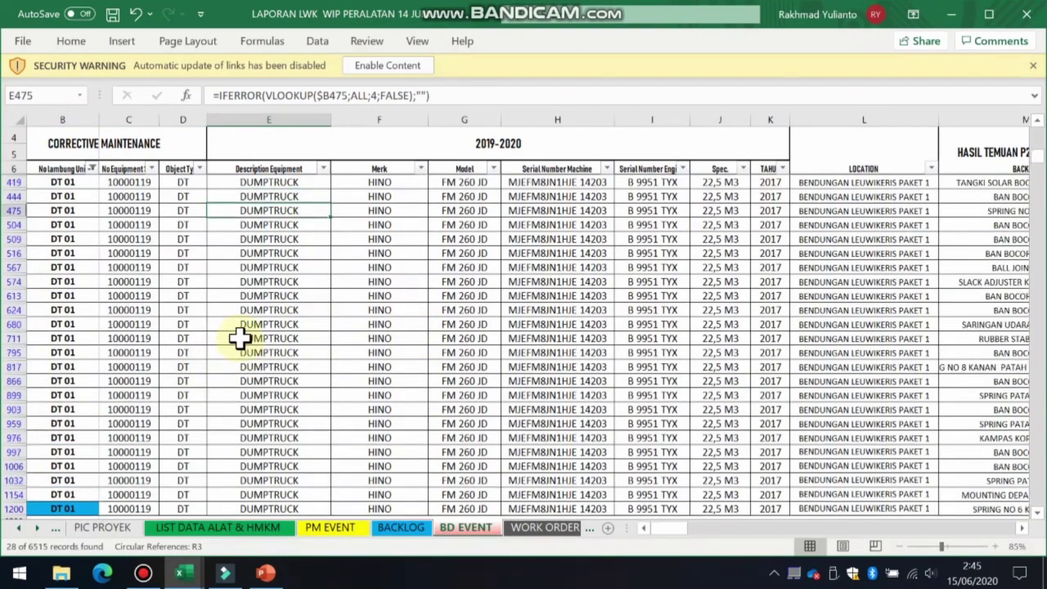
pyautogui.moveTo(239, 182); pyautogui.dragTo(266, 495)
pyautogui.click(183, 224)
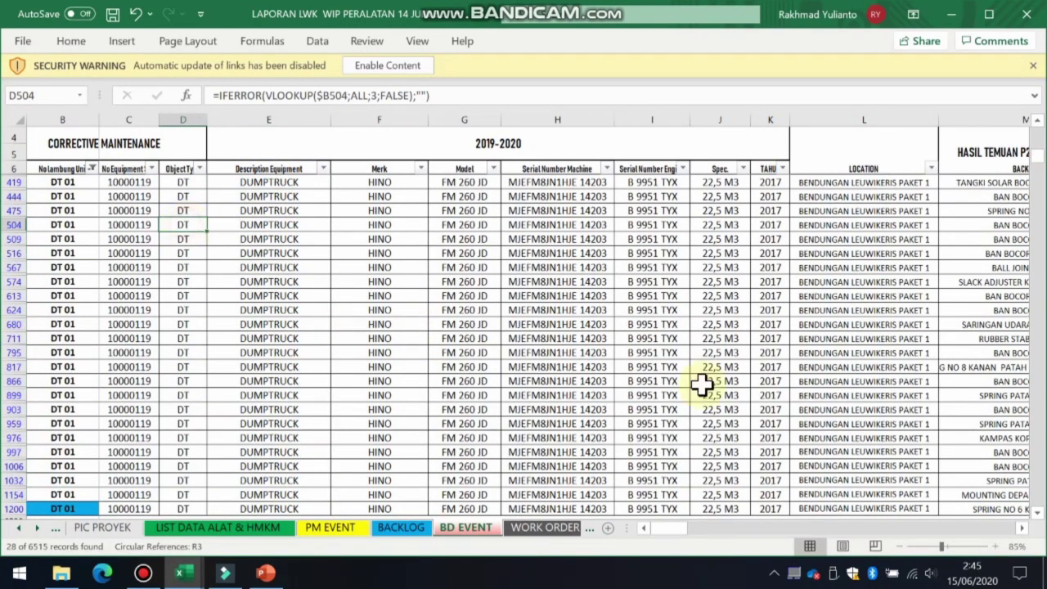
# Check the DT 01 operator findings, work order, mechanic, part description and parts cost columns, including the part in AK509
pyautogui.click(1021, 529)
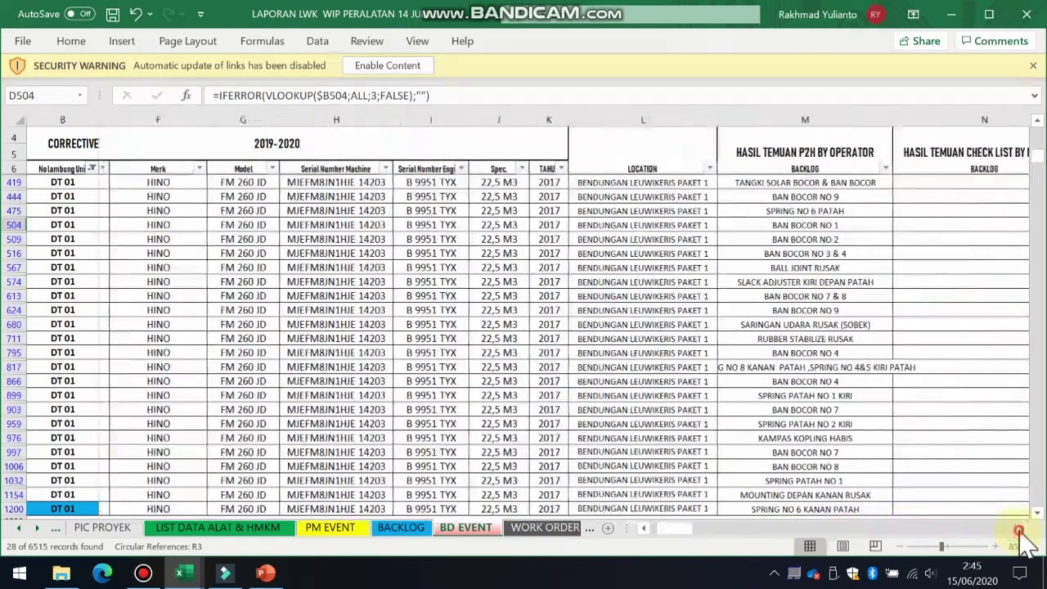
pyautogui.moveTo(1022, 529); pyautogui.dragTo(1021, 528)
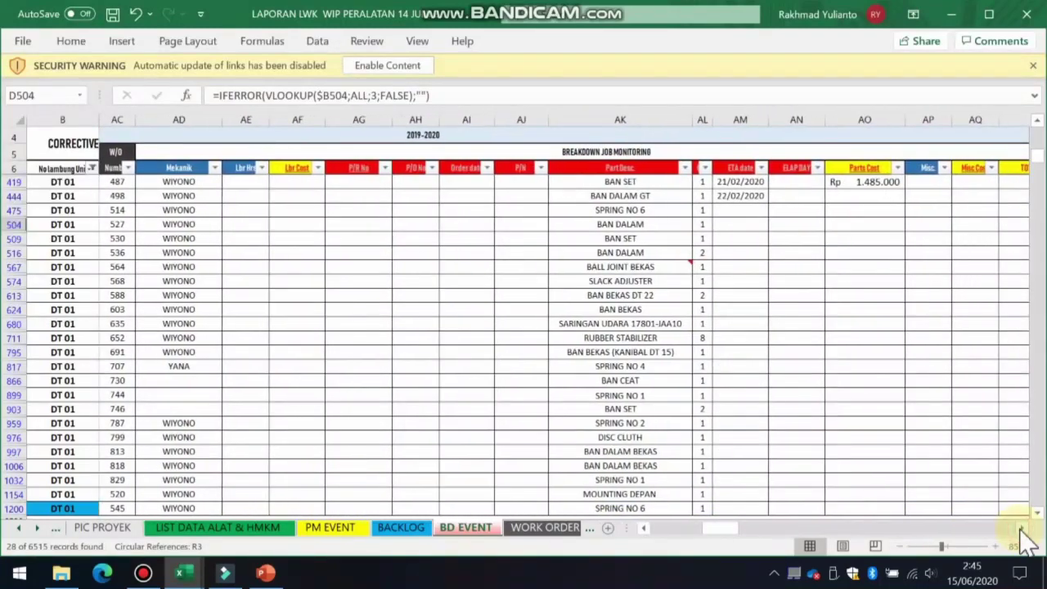
pyautogui.click(652, 237)
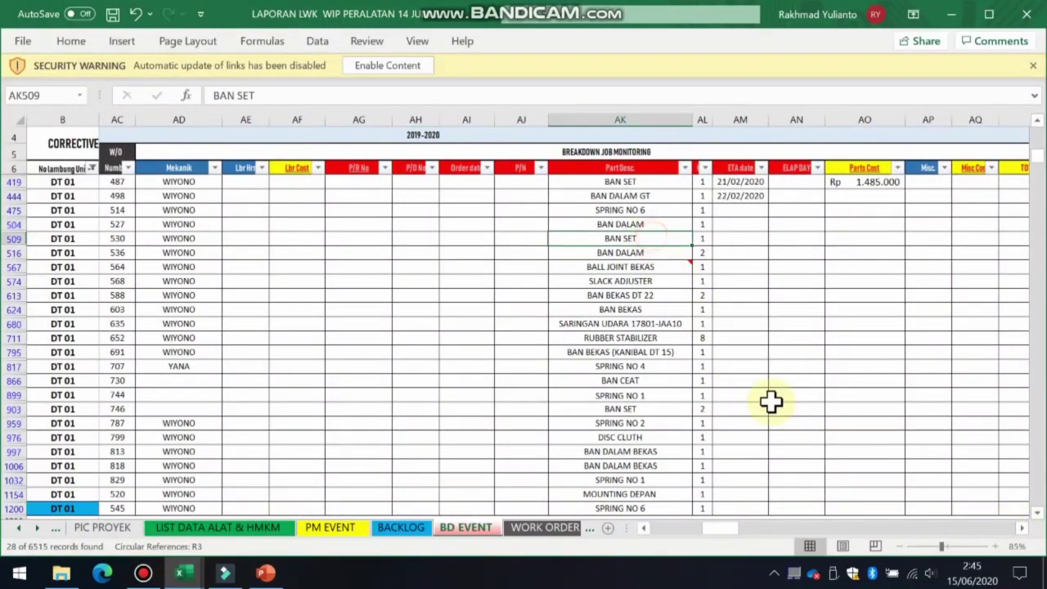
# Examine the root cause WHY columns and the PENYEBAB UTAMA entry for the 10/04/2020 tyre leak, from AW795 to BB795
pyautogui.moveTo(1025, 528); pyautogui.dragTo(1026, 528)
pyautogui.click(702, 354)
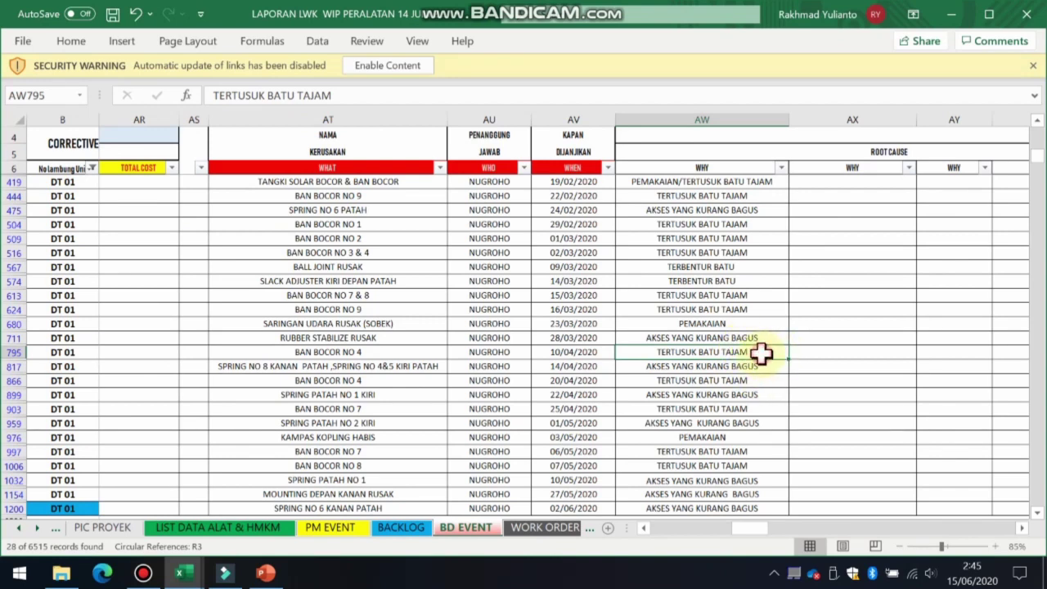
pyautogui.click(830, 350)
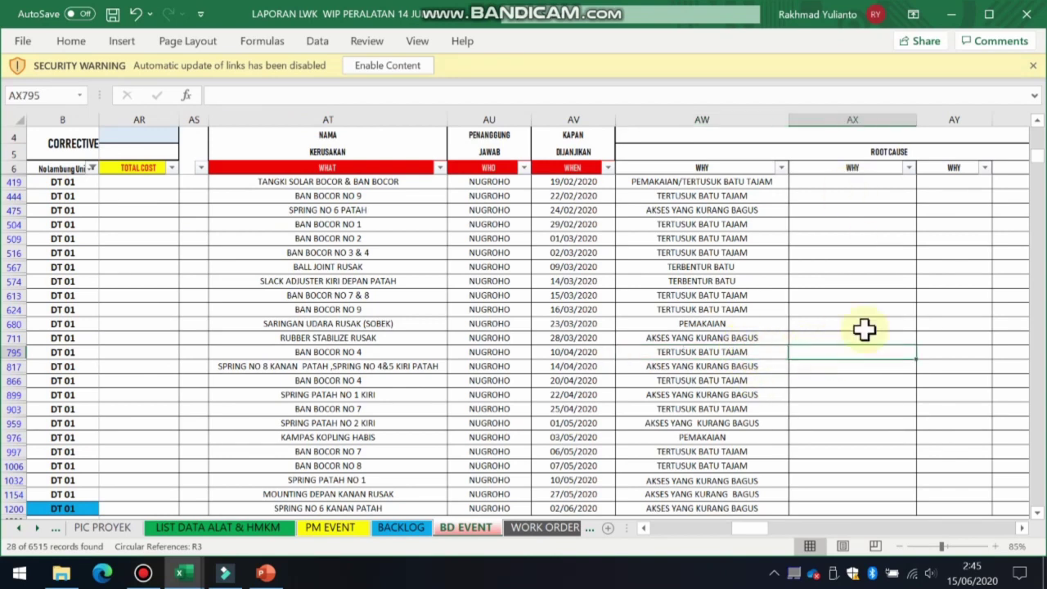
pyautogui.click(932, 354)
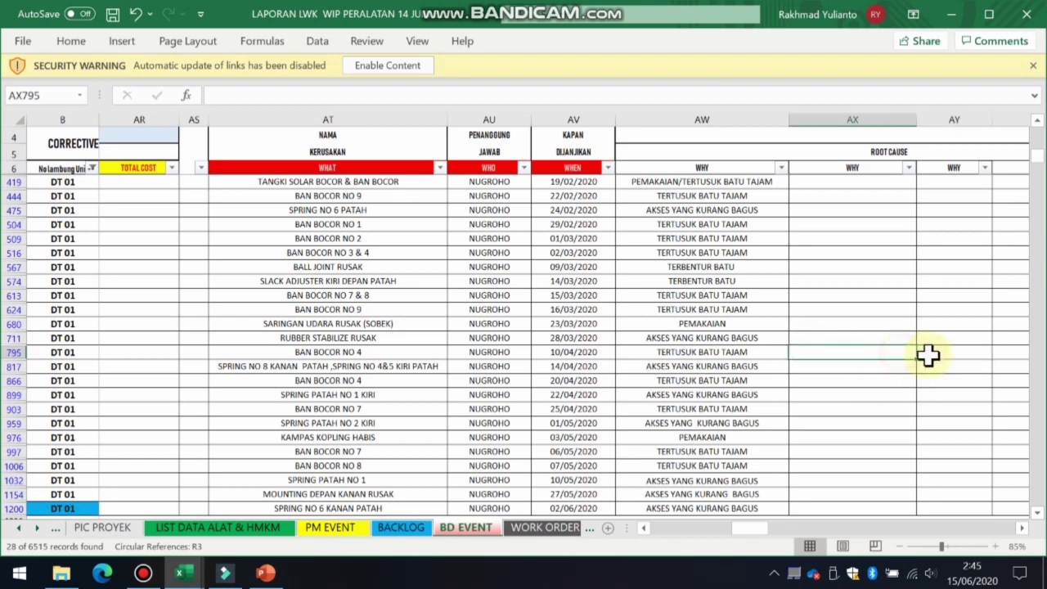
pyautogui.click(896, 353)
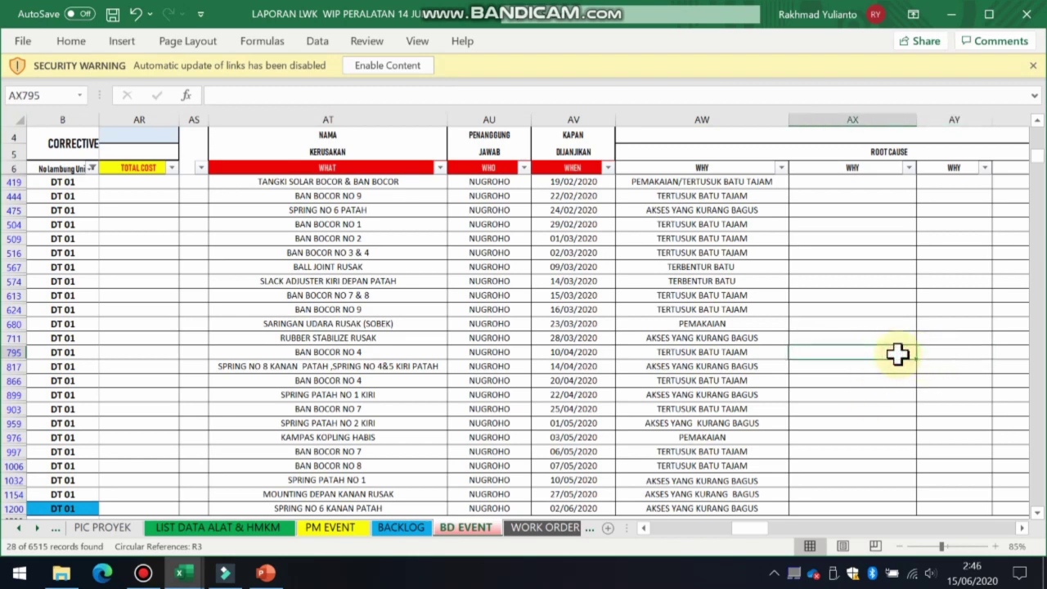
pyautogui.click(941, 353)
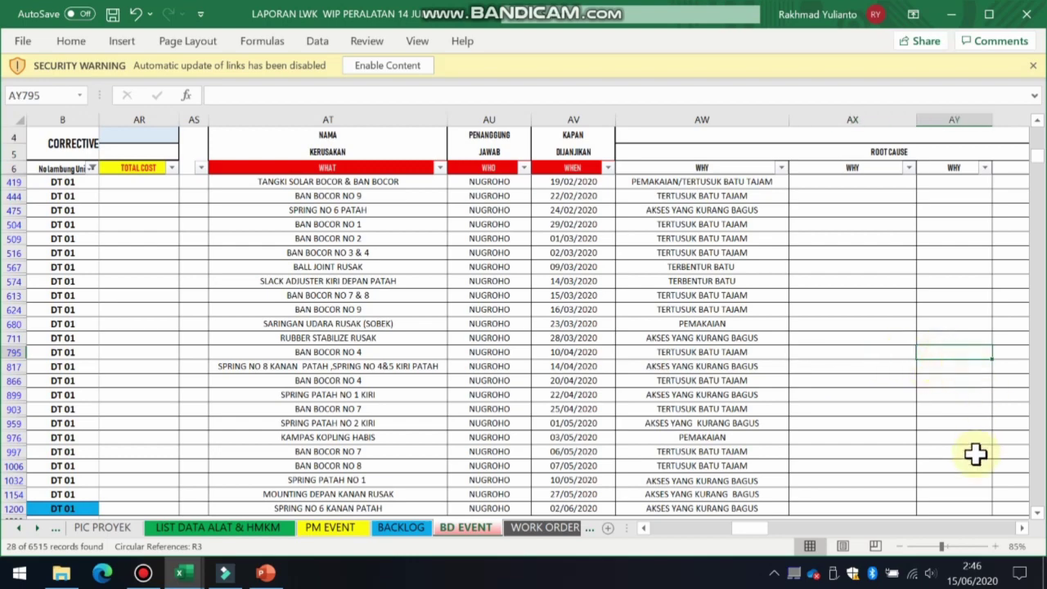
pyautogui.click(1022, 529)
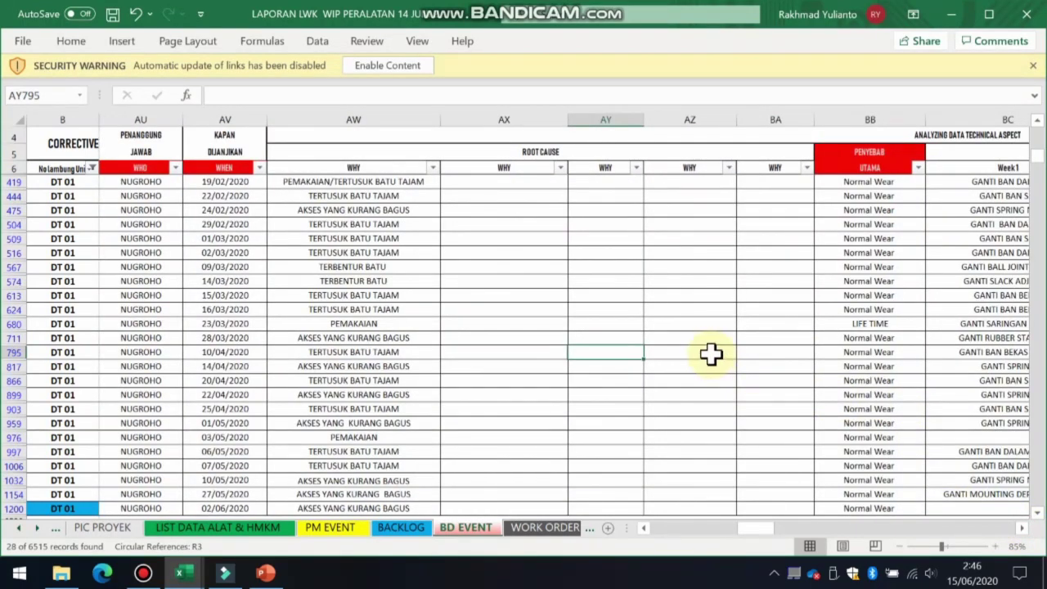
pyautogui.click(710, 353)
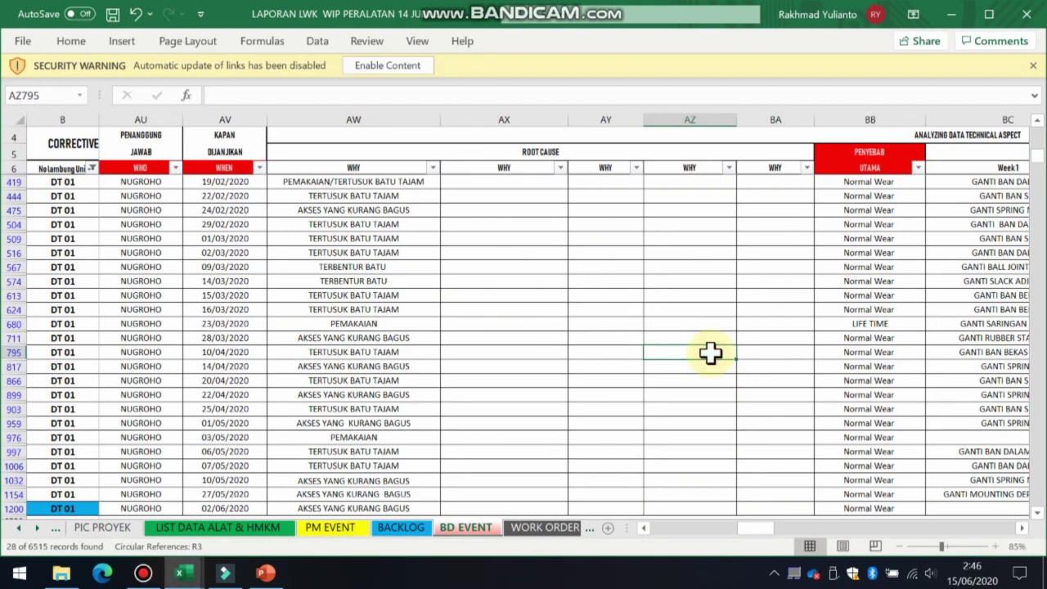
pyautogui.click(753, 352)
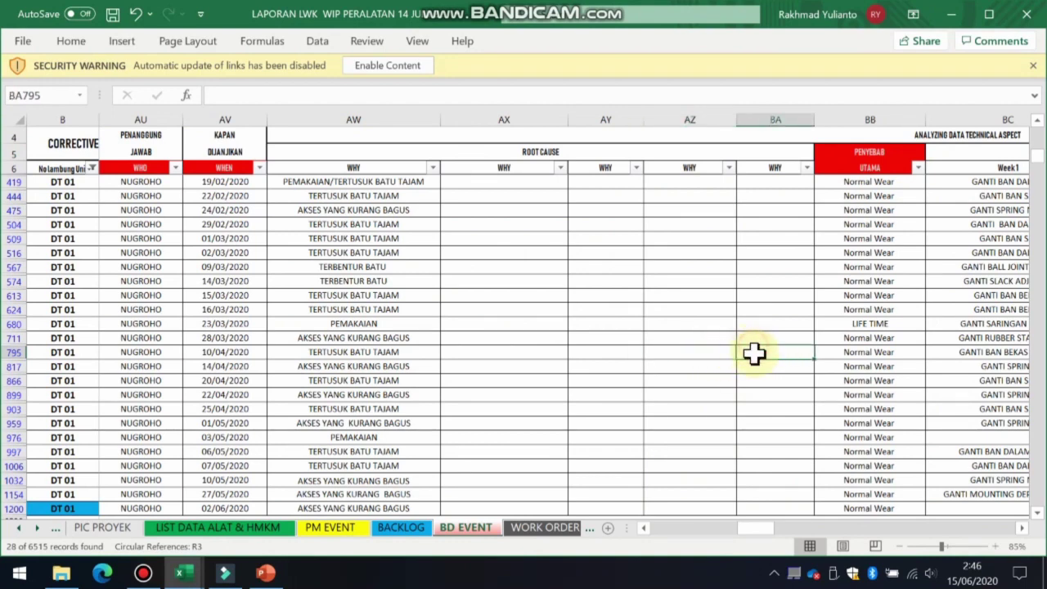
pyautogui.click(828, 352)
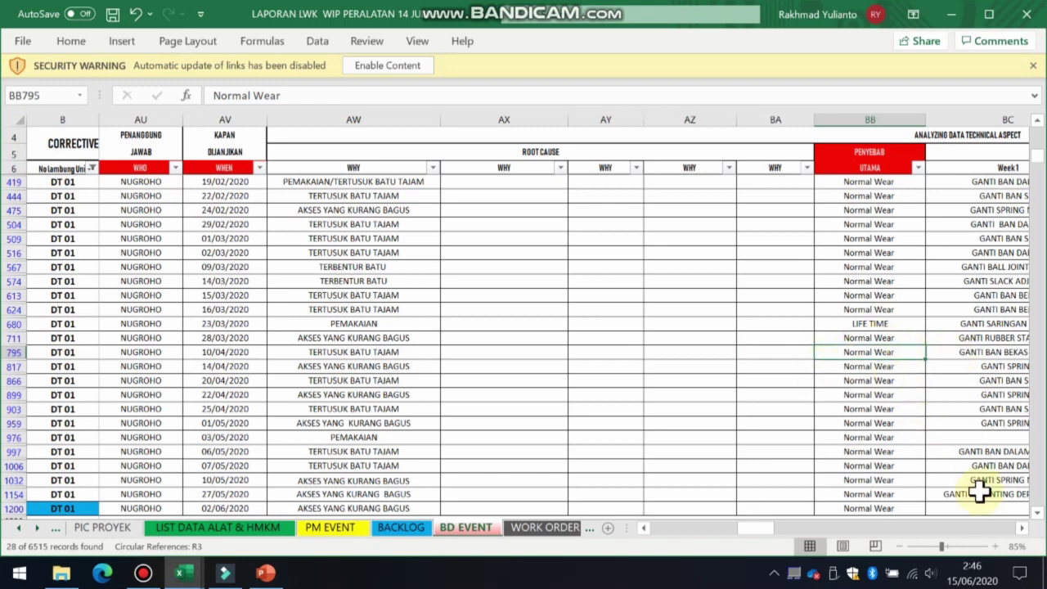
# Examine row 795's Week 1 and Week 2 progress in BC795 and BD795, and its corrective action in BG795
pyautogui.click(1021, 529)
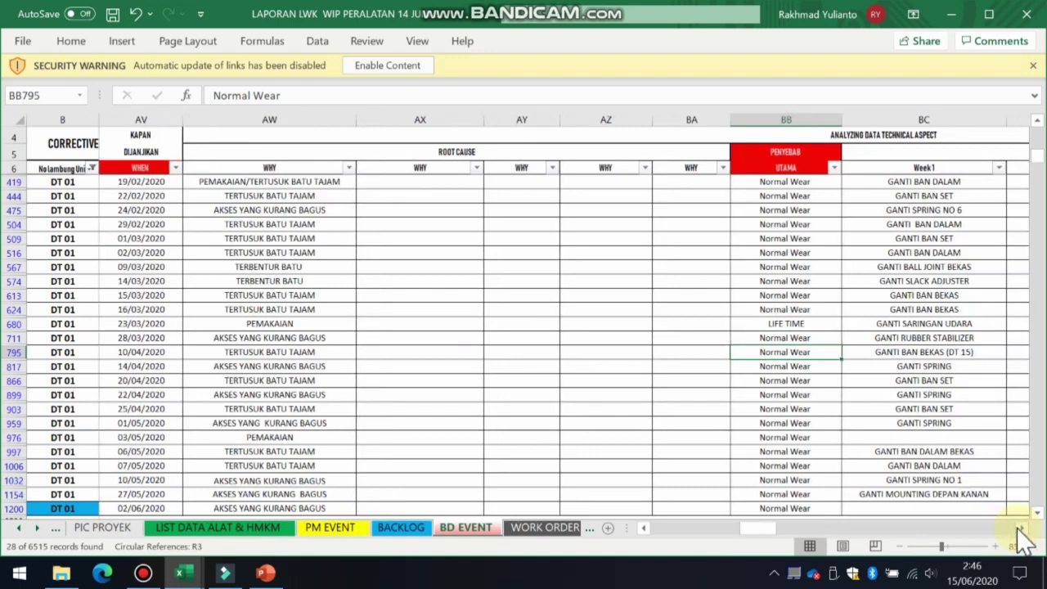
pyautogui.click(863, 351)
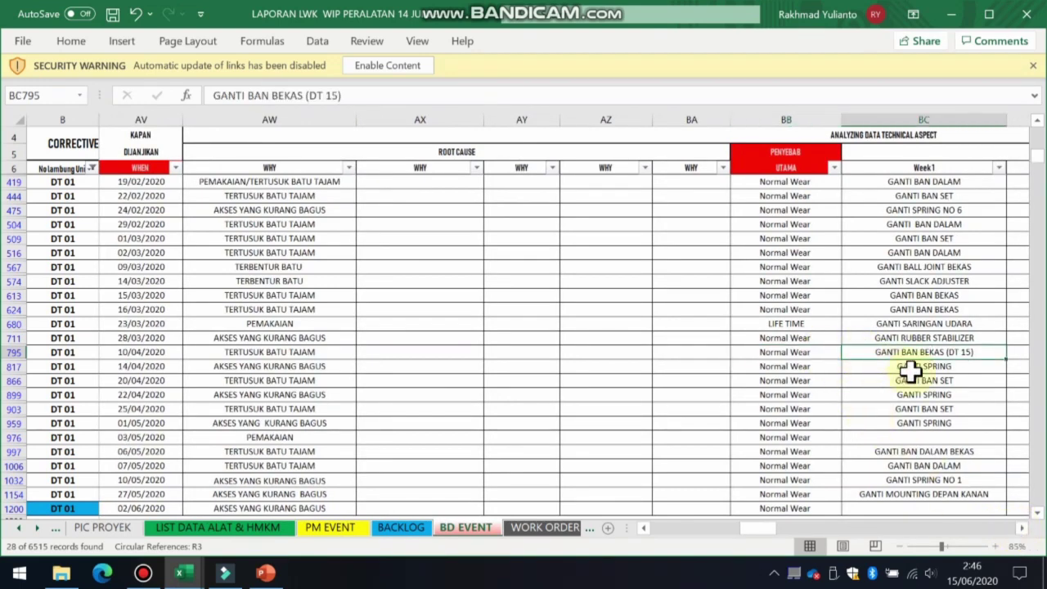
pyautogui.click(1020, 529)
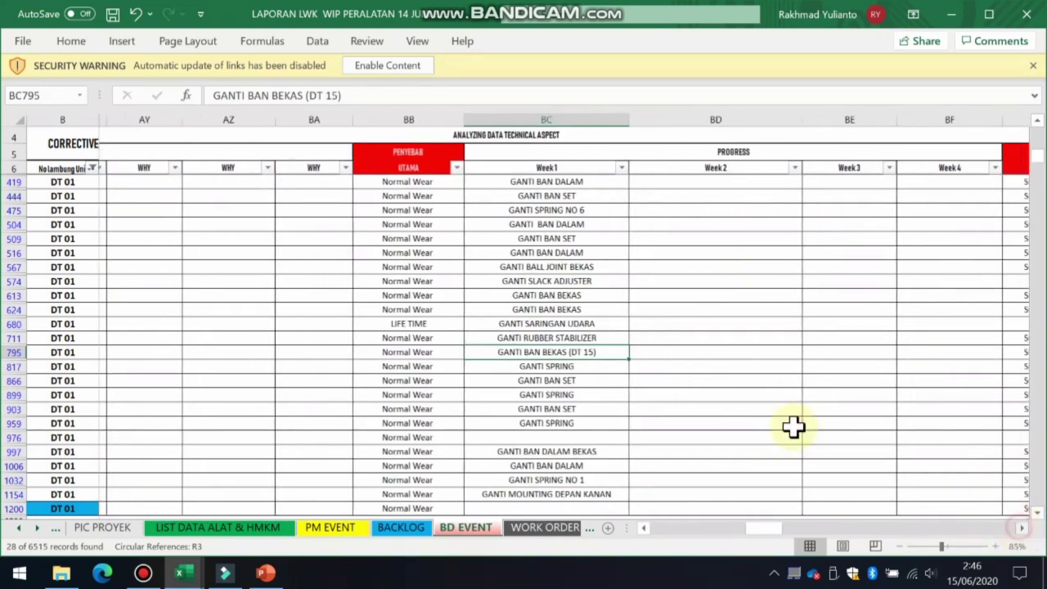
pyautogui.click(661, 356)
pyautogui.click(1020, 528)
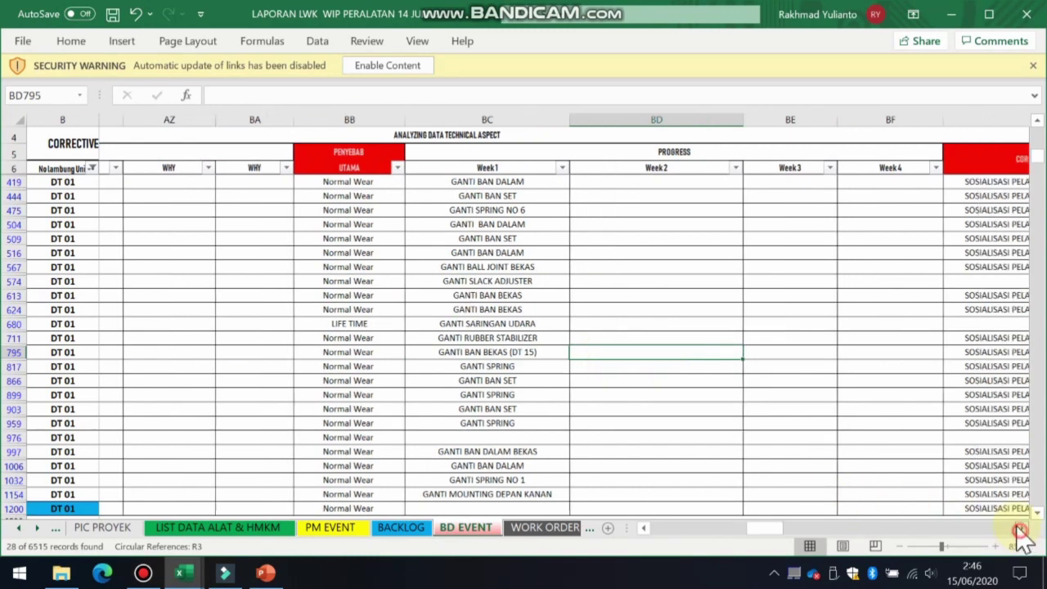
pyautogui.click(958, 355)
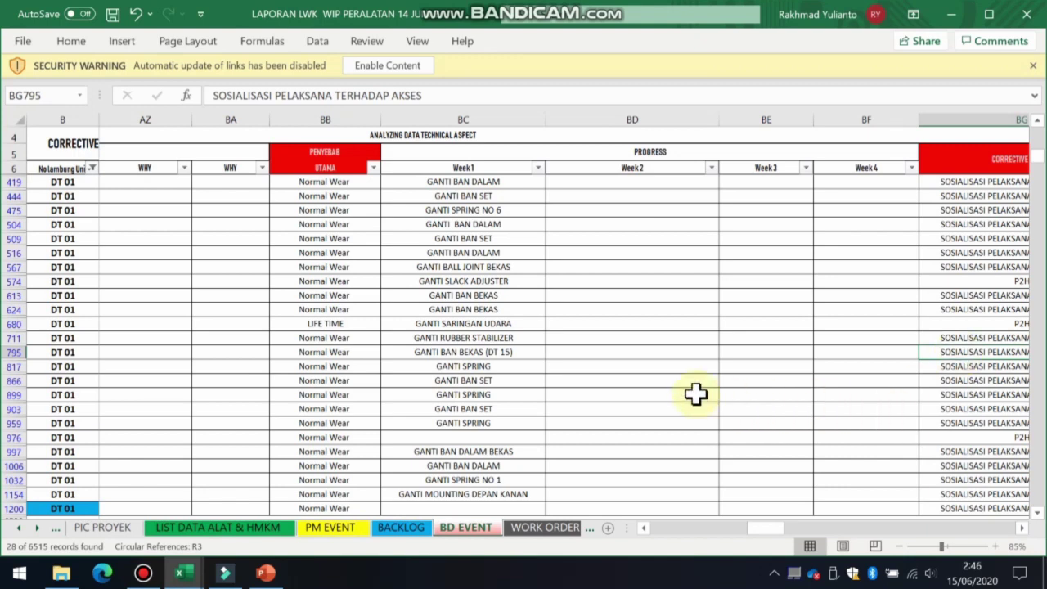
# Compare the Week 1 progress entries in BC711 and BC795 with the corrective action in BG711
pyautogui.click(509, 348)
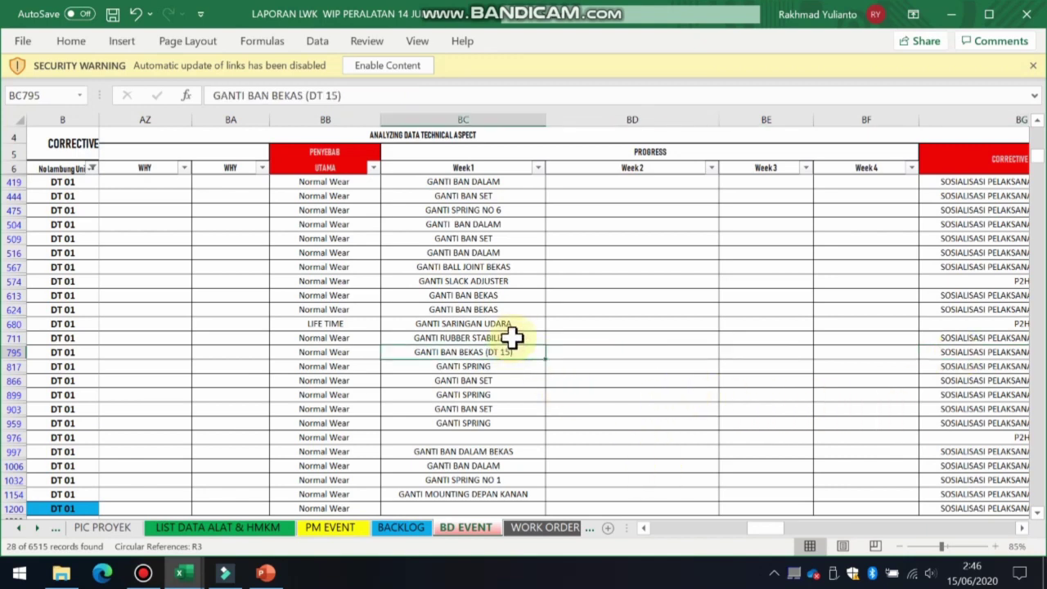
pyautogui.click(511, 337)
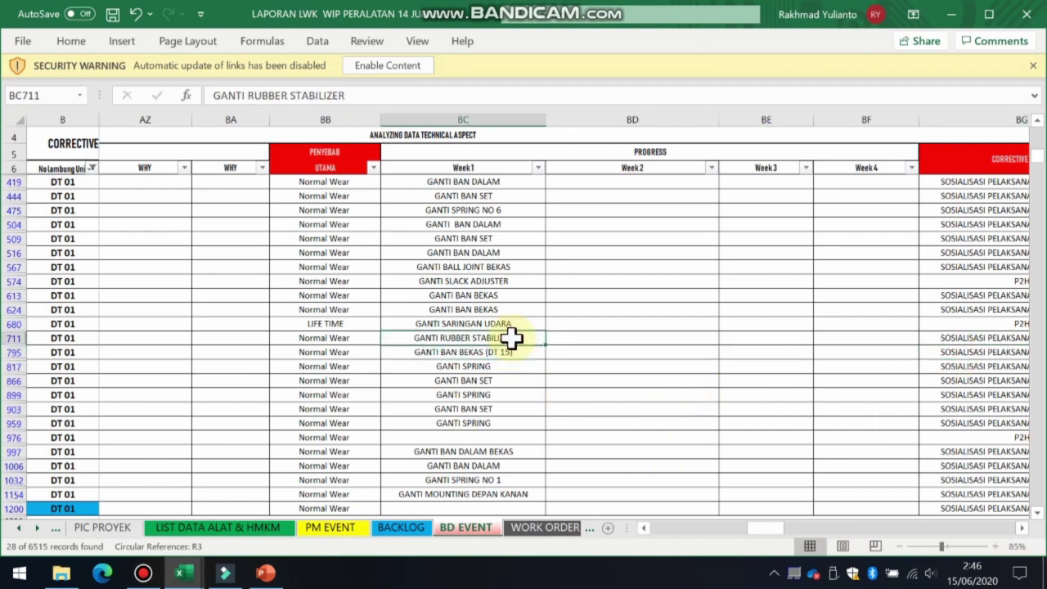
pyautogui.click(957, 340)
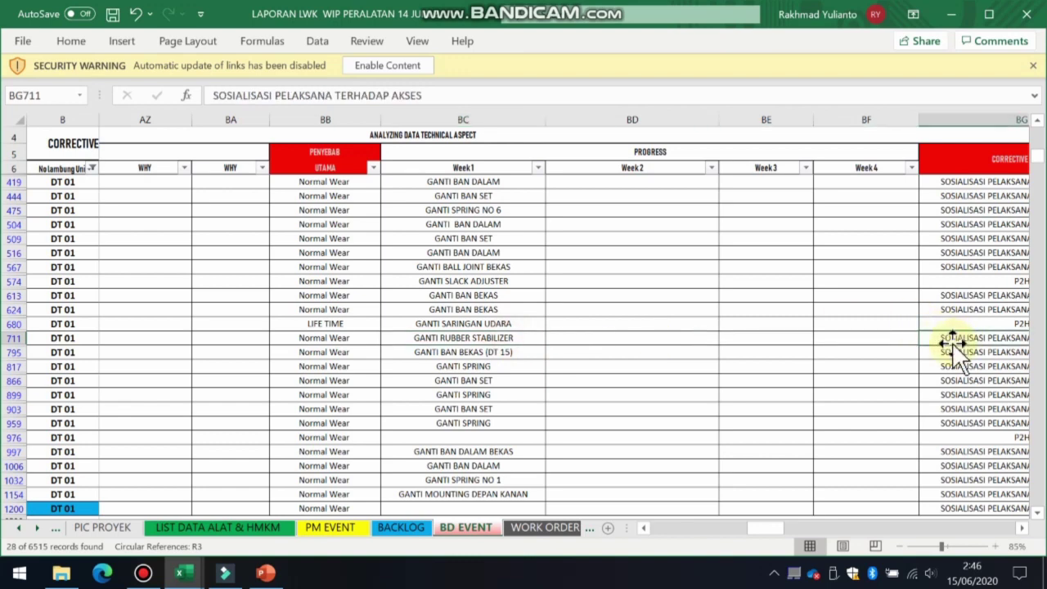
pyautogui.click(515, 355)
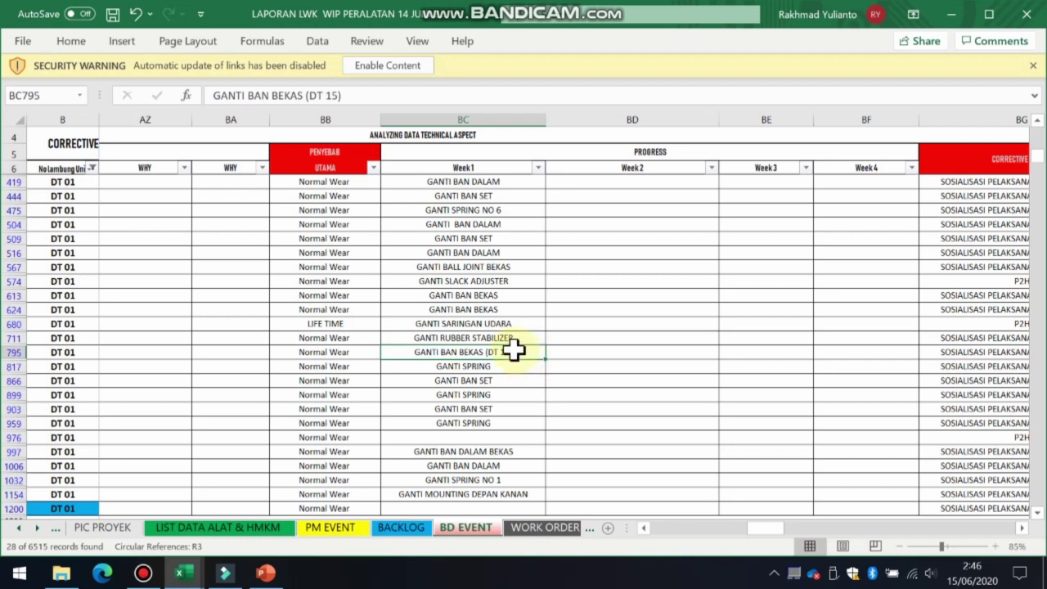
pyautogui.click(502, 339)
pyautogui.click(498, 352)
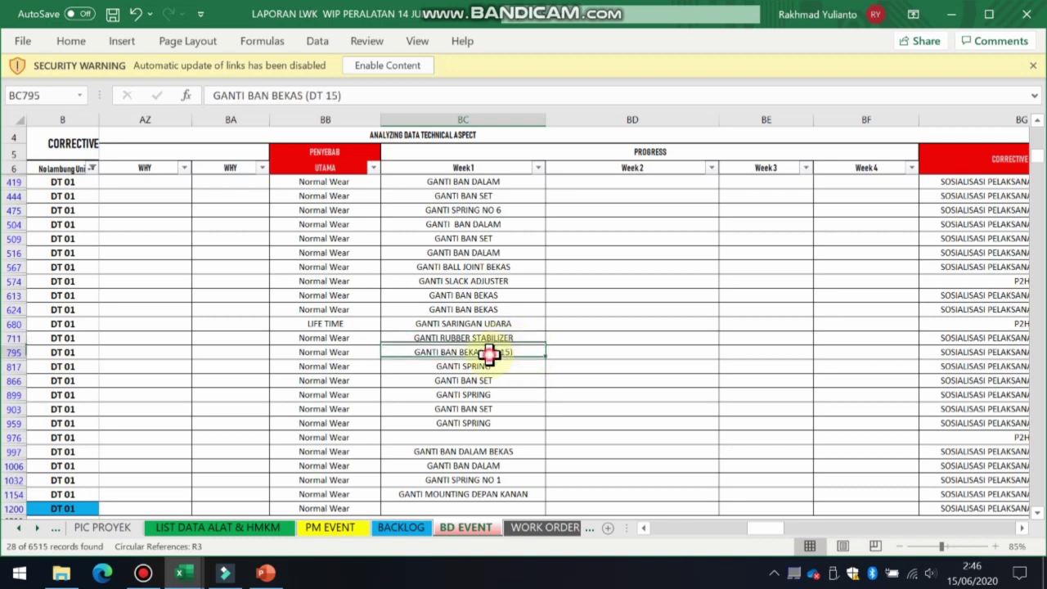
# Compare DT 01's root cause WHY entries in AW680, AW711 and AW795 with the damage, responsible person and date columns
pyautogui.click(362, 352)
pyautogui.click(428, 350)
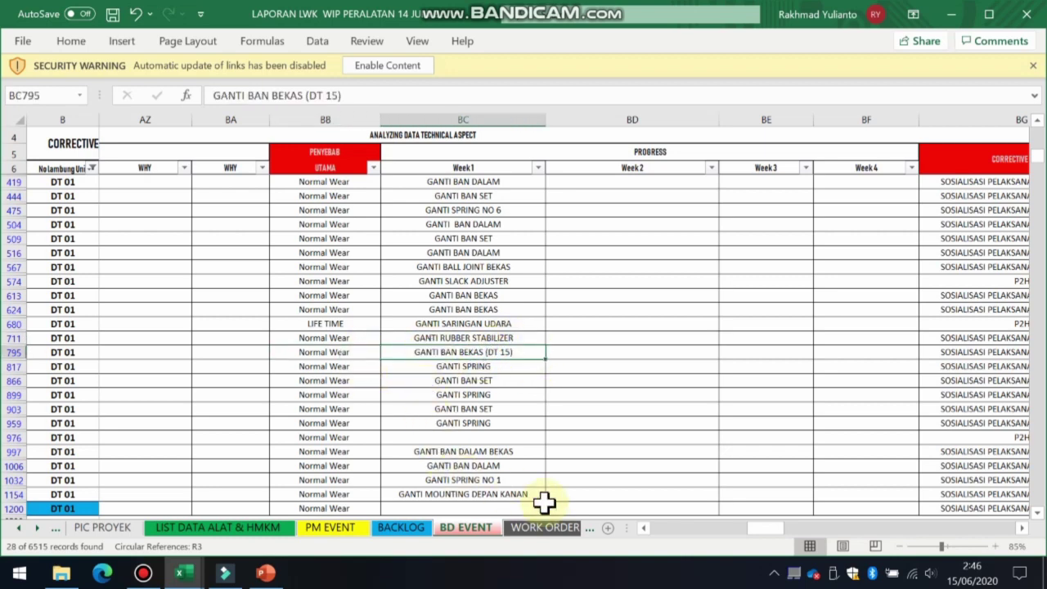
pyautogui.click(643, 527)
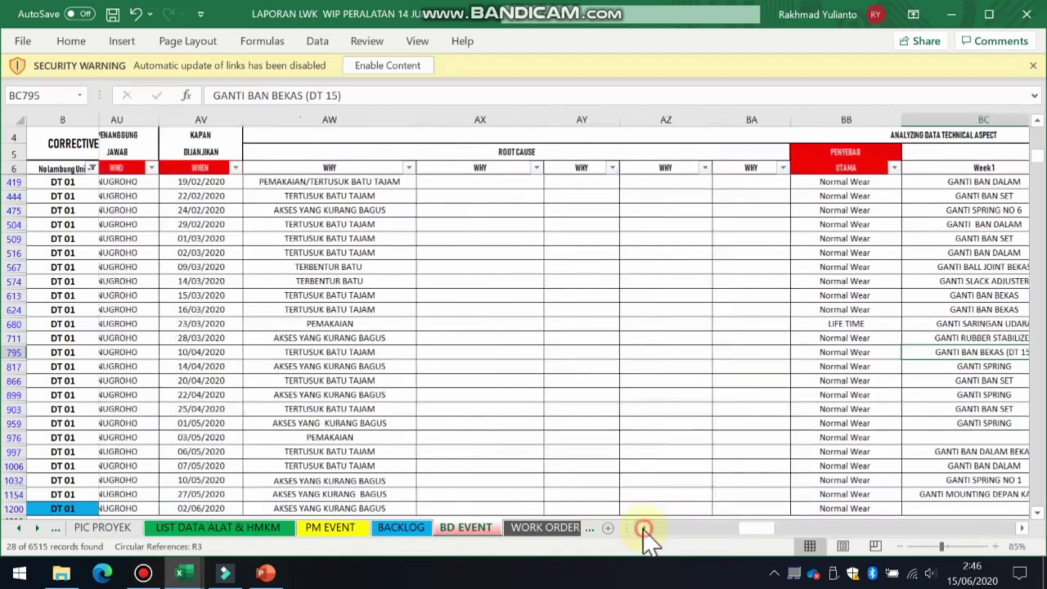
pyautogui.click(644, 528)
pyautogui.click(661, 323)
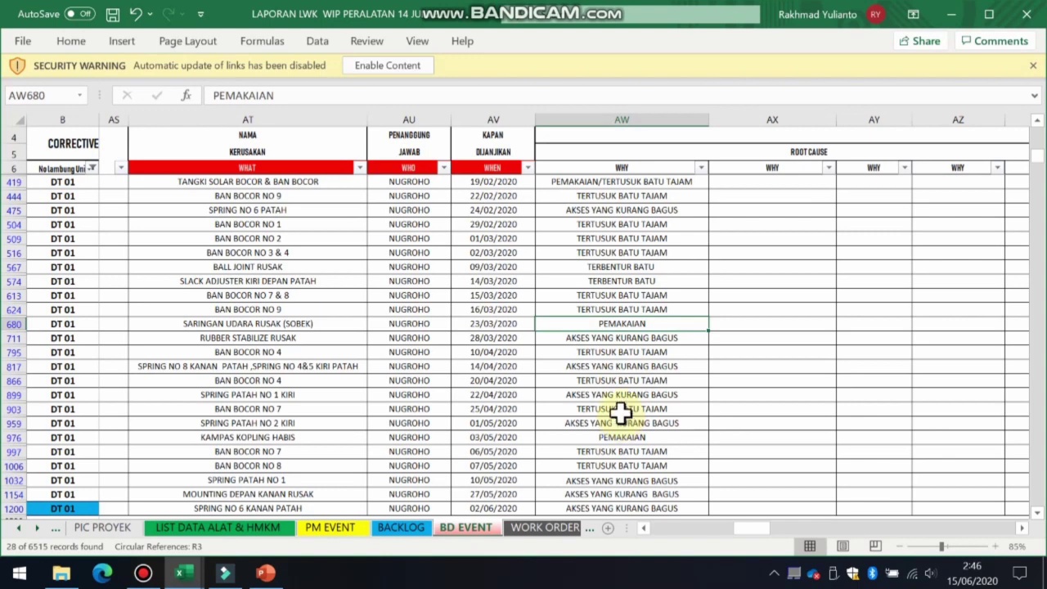
pyautogui.click(630, 338)
pyautogui.click(629, 351)
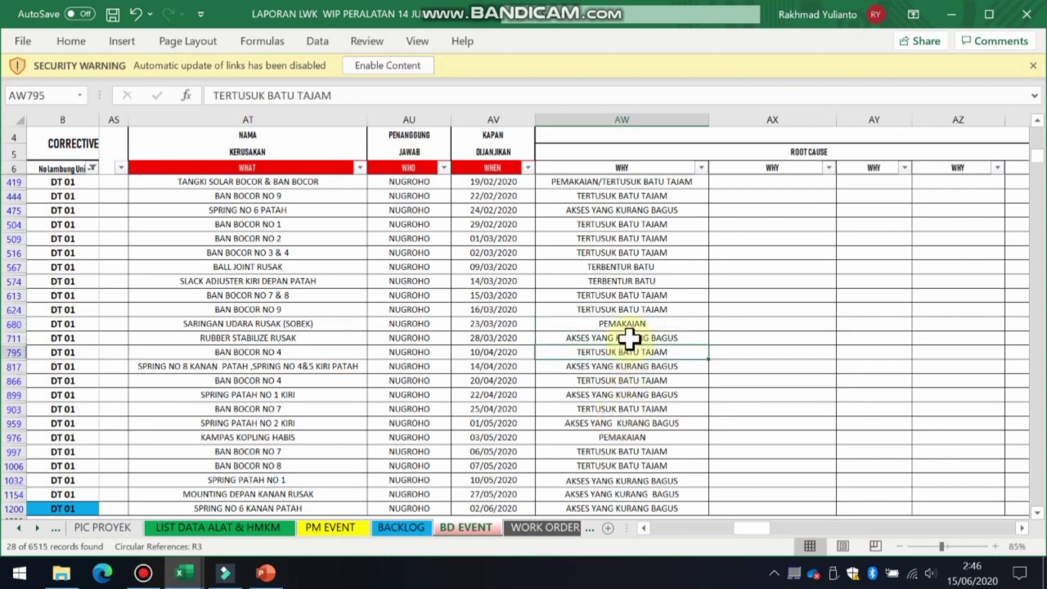
pyautogui.click(628, 338)
pyautogui.click(627, 352)
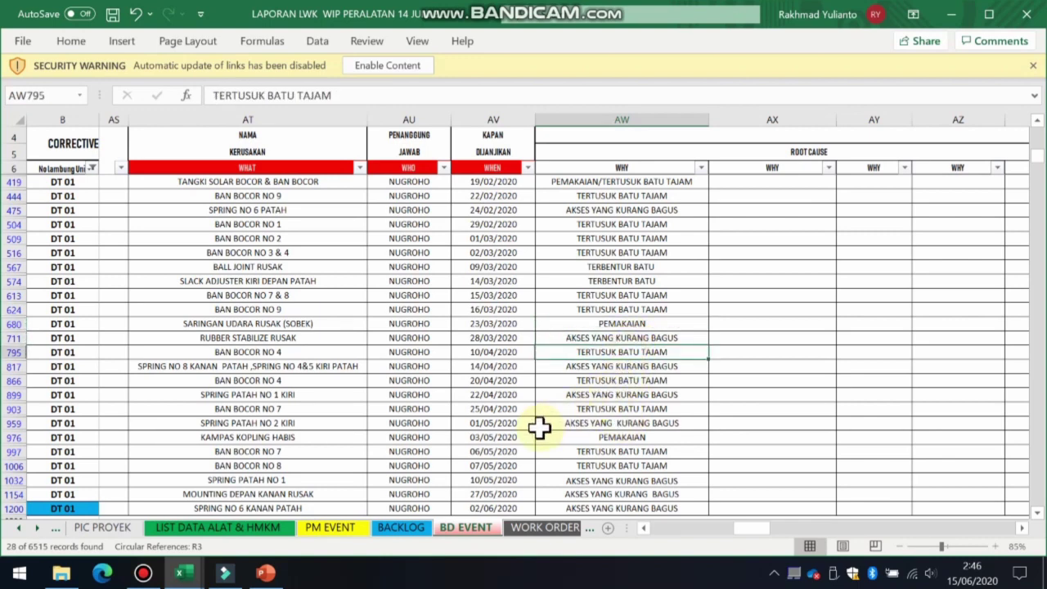
pyautogui.click(425, 366)
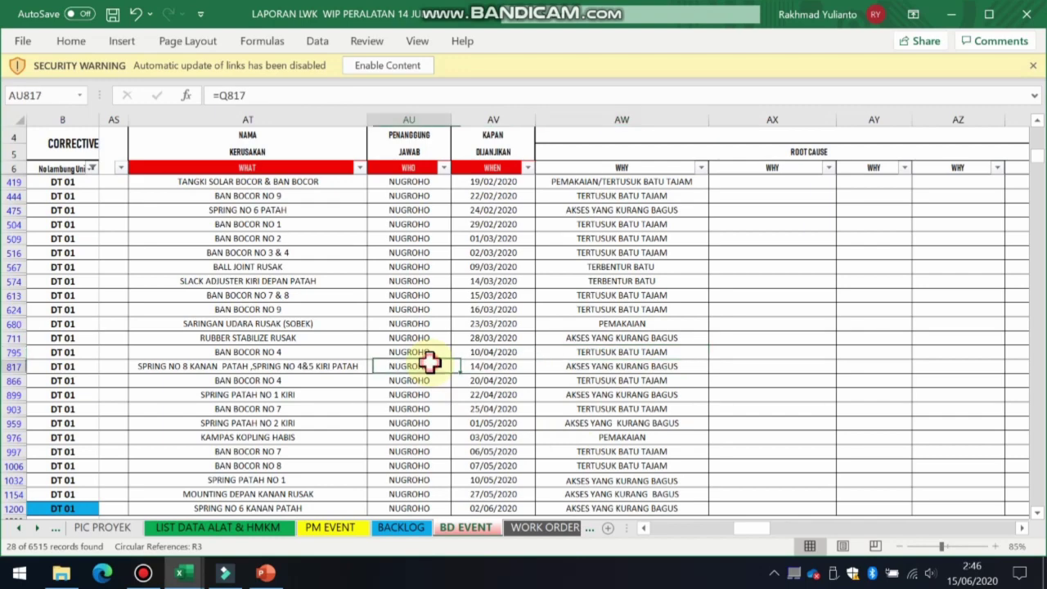
# Open the WORK ORDER sheet and view the GANTI PIN TRACK LINK work order's parts, tools/safety and mechanic sections
pyautogui.click(532, 533)
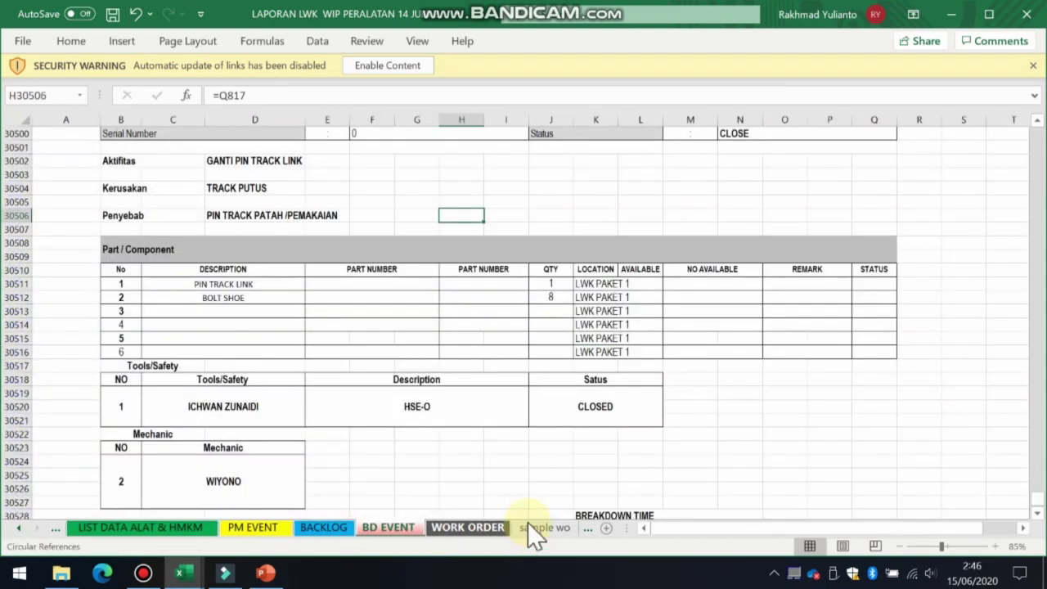
pyautogui.click(499, 447)
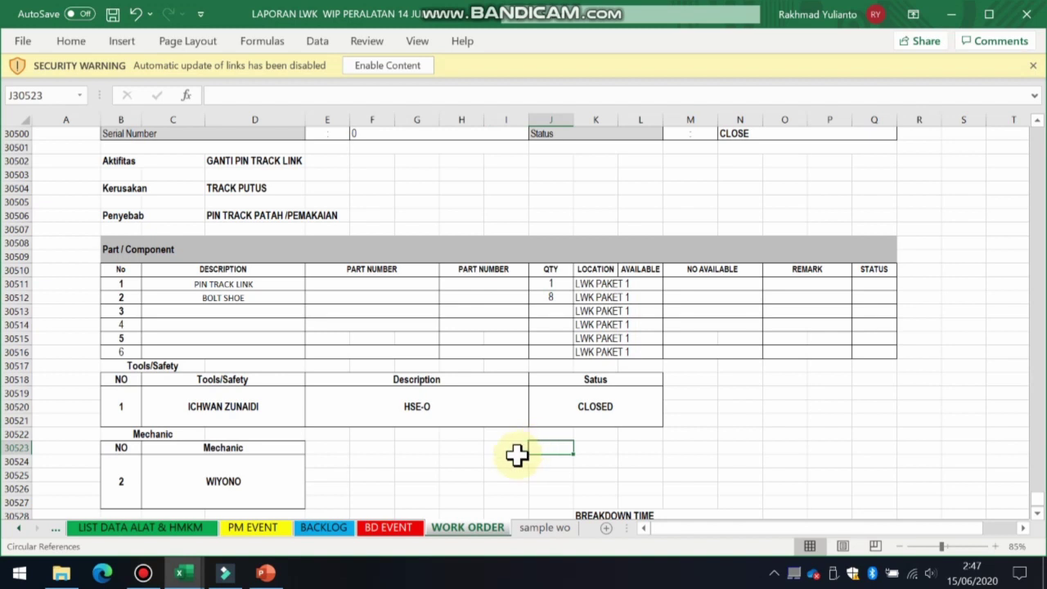
pyautogui.click(517, 458)
pyautogui.click(522, 446)
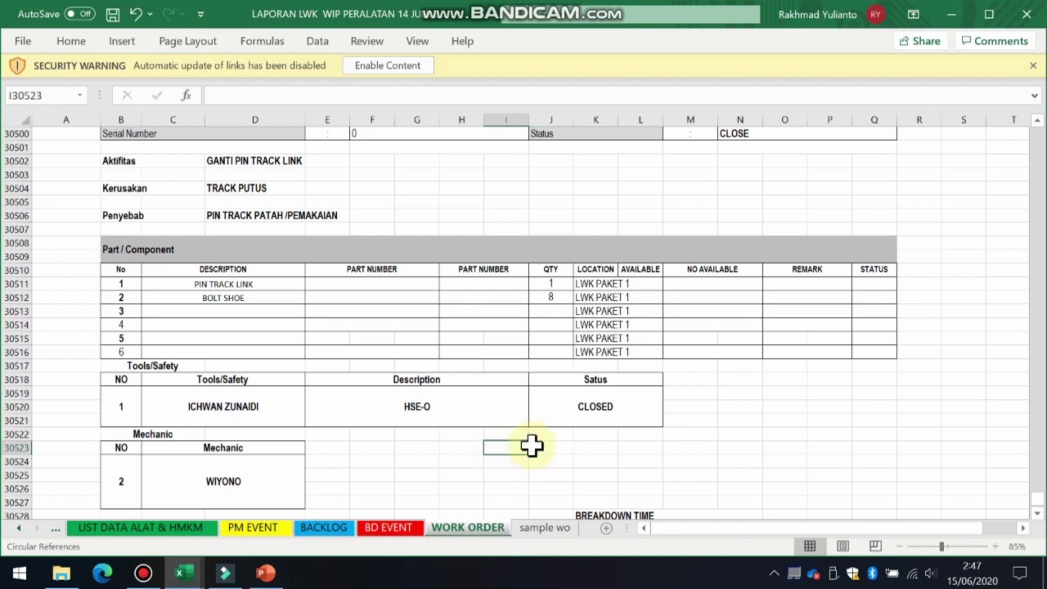
pyautogui.click(532, 445)
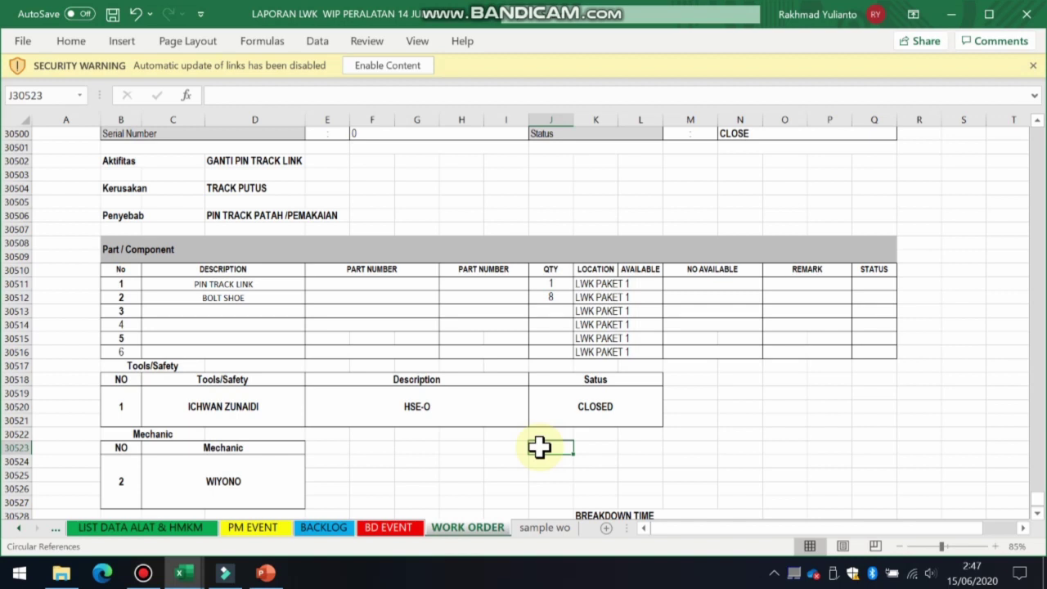
pyautogui.click(589, 449)
pyautogui.click(559, 449)
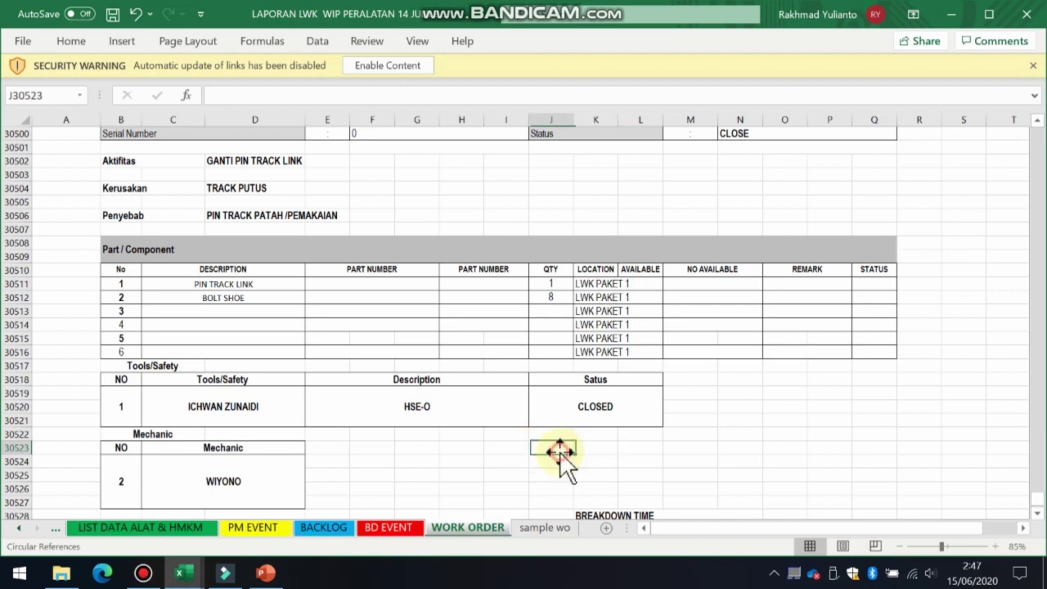
pyautogui.click(598, 449)
pyautogui.click(557, 447)
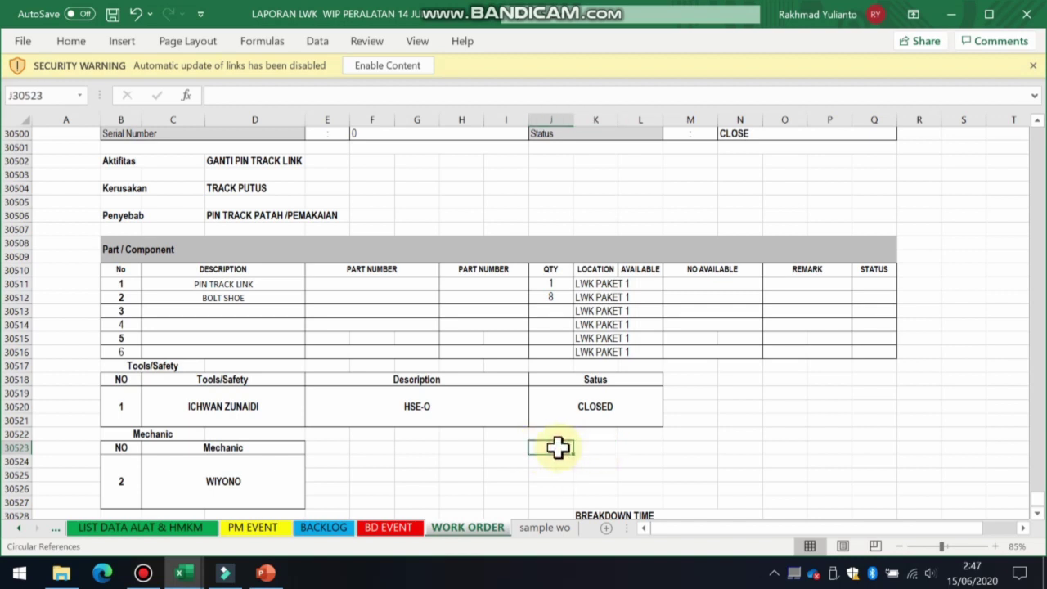
pyautogui.click(597, 449)
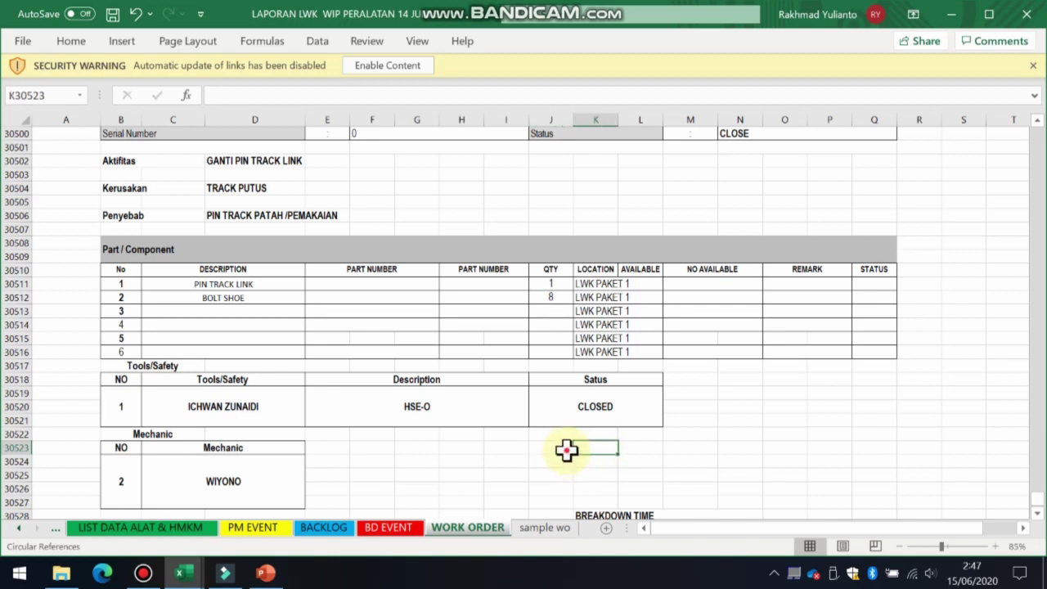
pyautogui.click(565, 451)
pyautogui.click(584, 446)
pyautogui.click(565, 447)
pyautogui.click(576, 447)
pyautogui.click(563, 445)
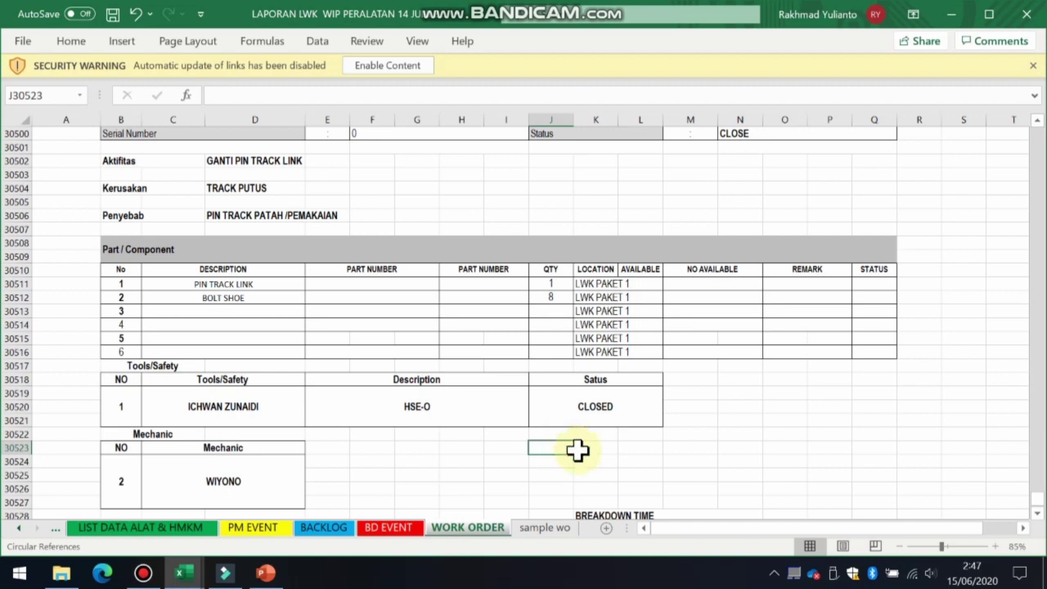
pyautogui.click(585, 448)
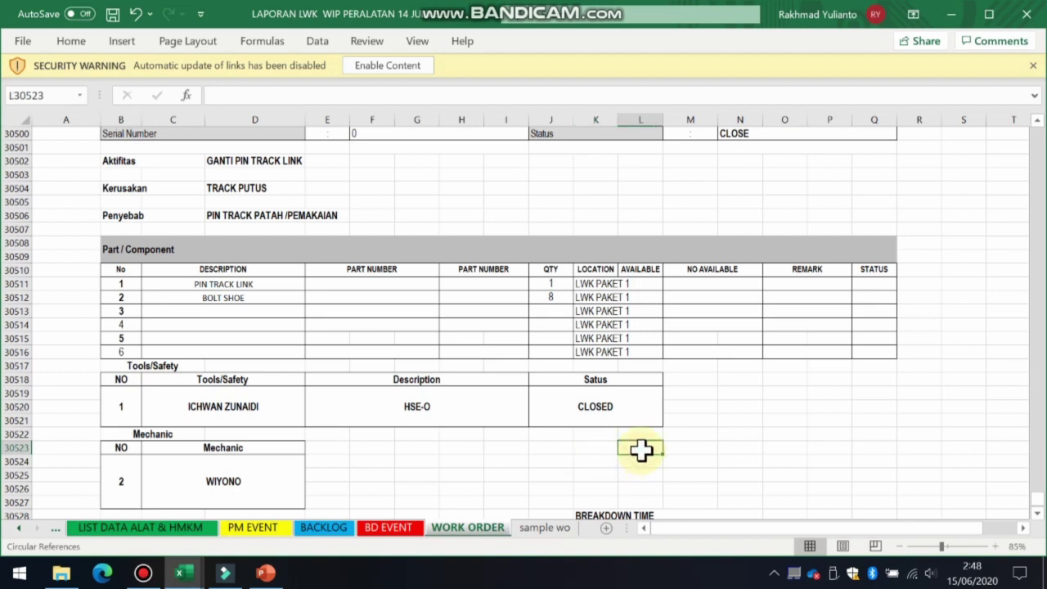
pyautogui.click(567, 446)
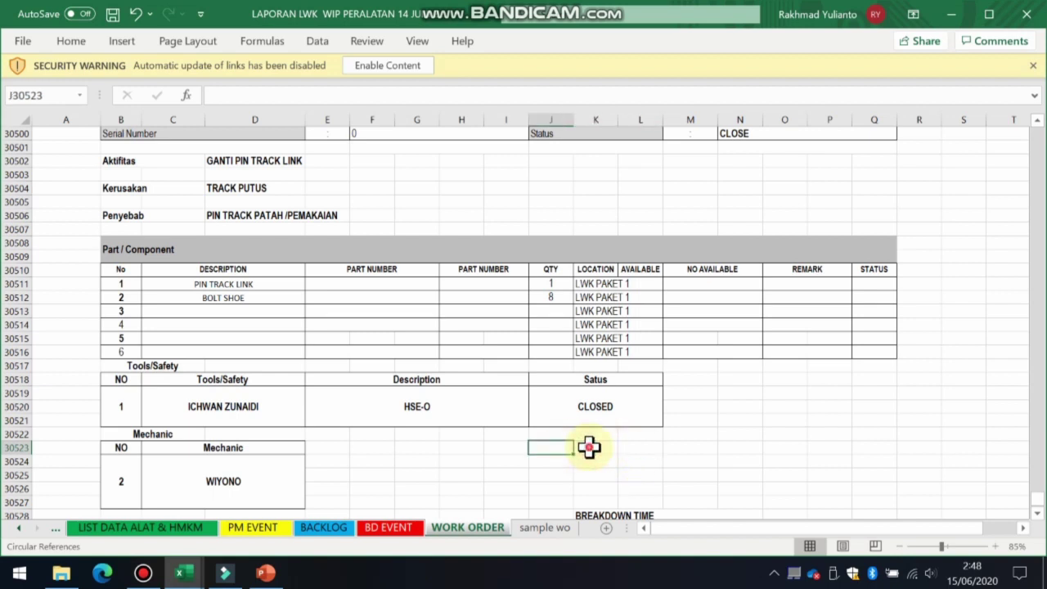
pyautogui.click(586, 447)
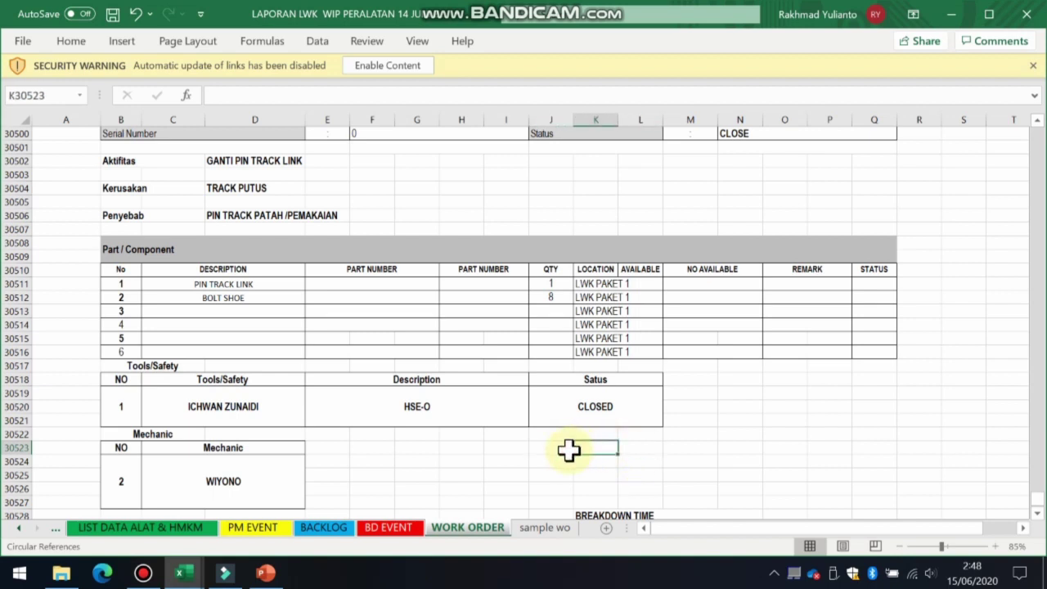
pyautogui.click(566, 450)
pyautogui.click(601, 449)
pyautogui.click(628, 451)
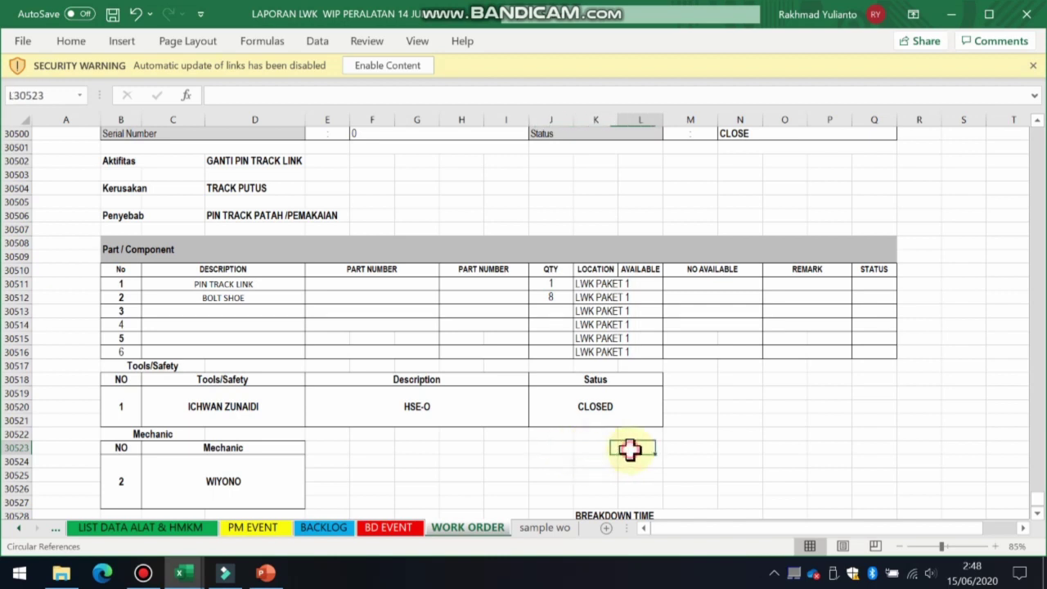
pyautogui.click(672, 447)
pyautogui.click(630, 445)
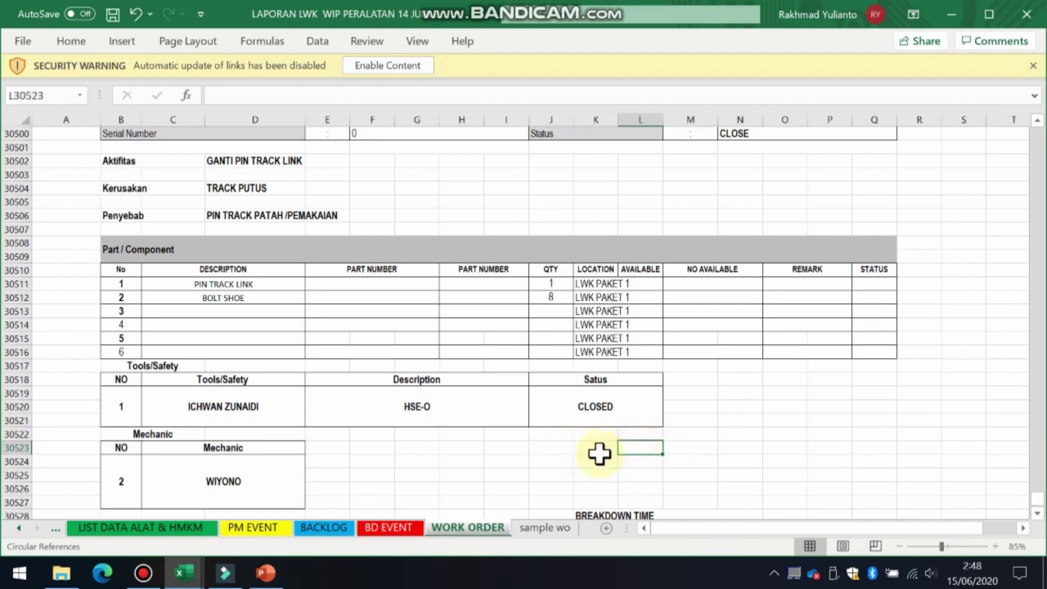
pyautogui.click(591, 450)
pyautogui.click(561, 446)
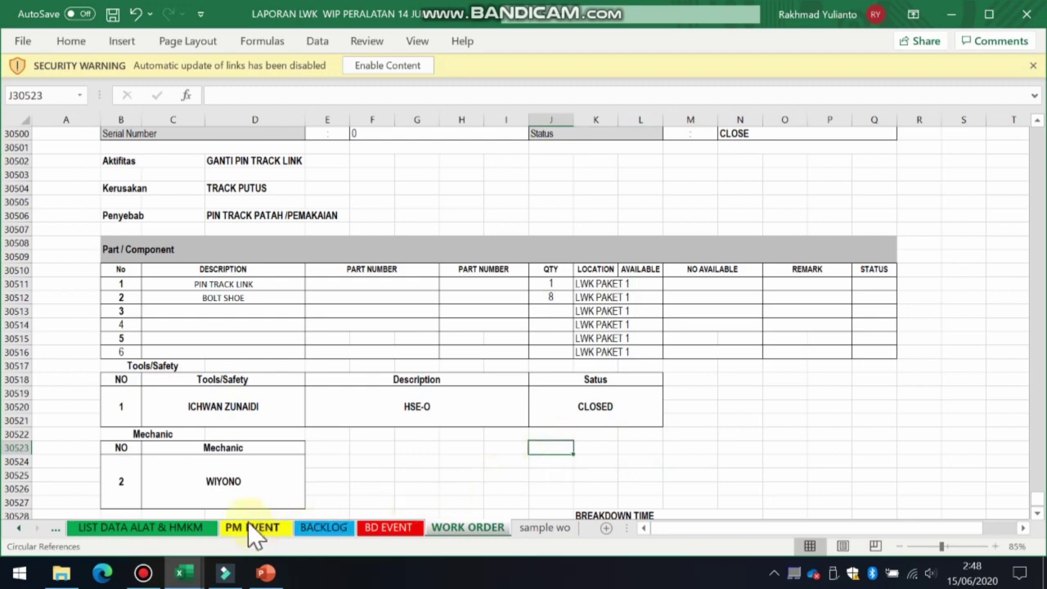
# Switch to the STD CEK LIST ALAT BERAT PPRE Y2020 workbook's inspection list and preview the FORECAST PARTS STOCK Y2020 workbook
pyautogui.moveTo(187, 574)
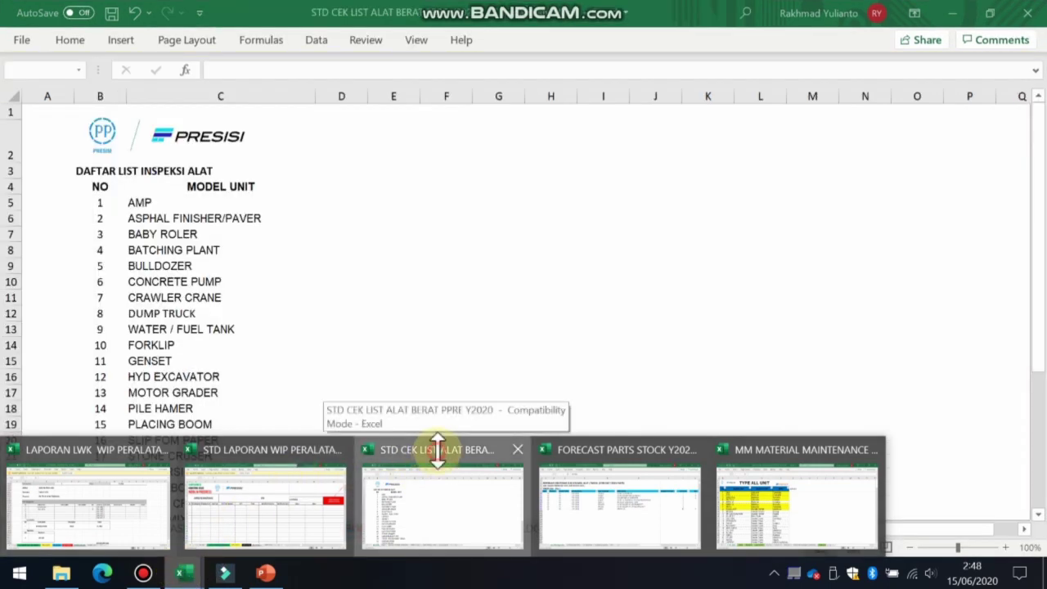
pyautogui.click(436, 451)
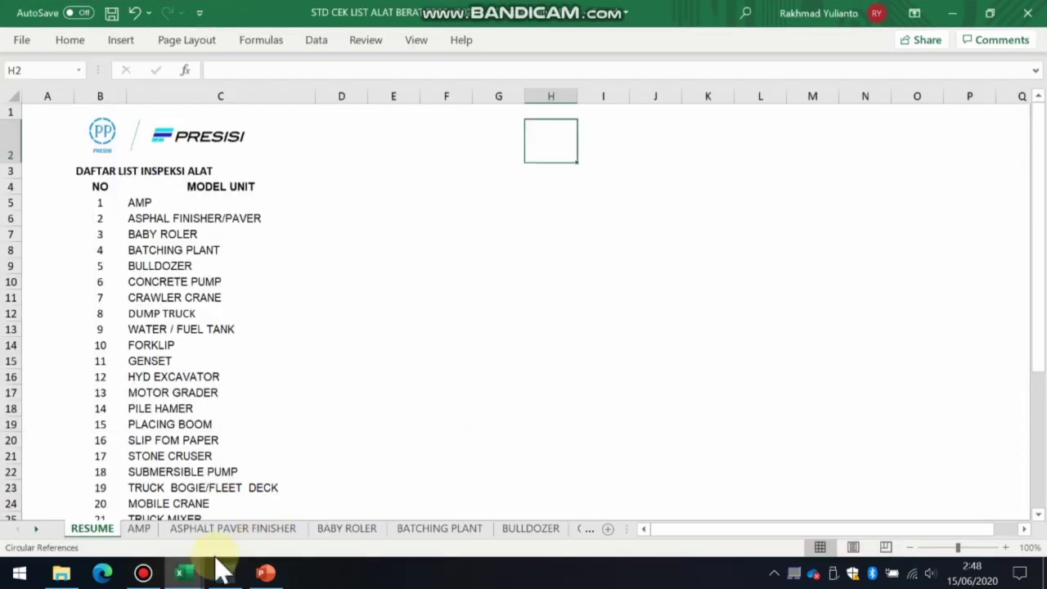
pyautogui.moveTo(184, 573)
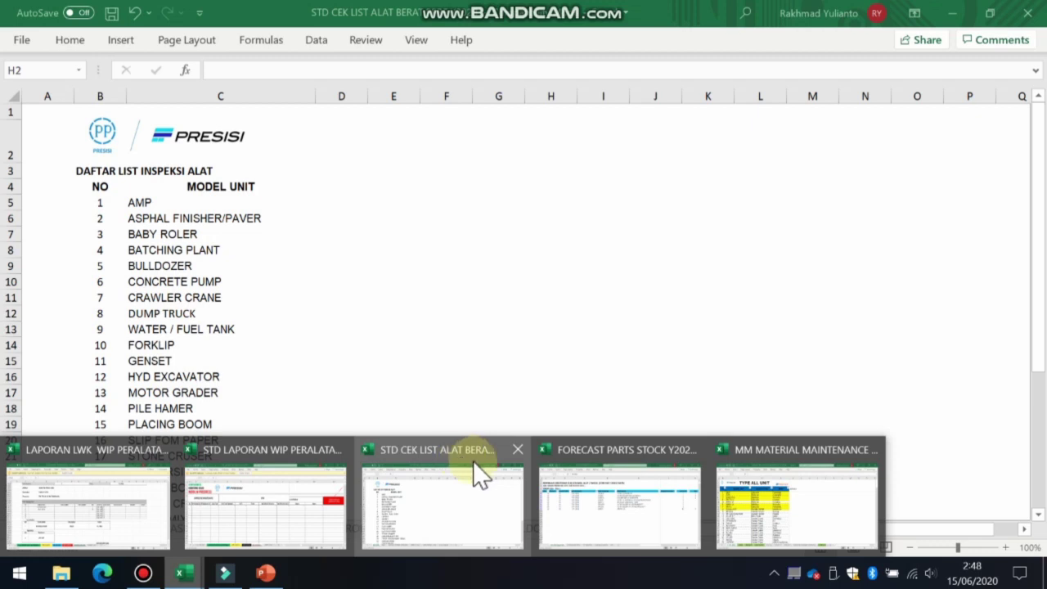
pyautogui.moveTo(603, 484)
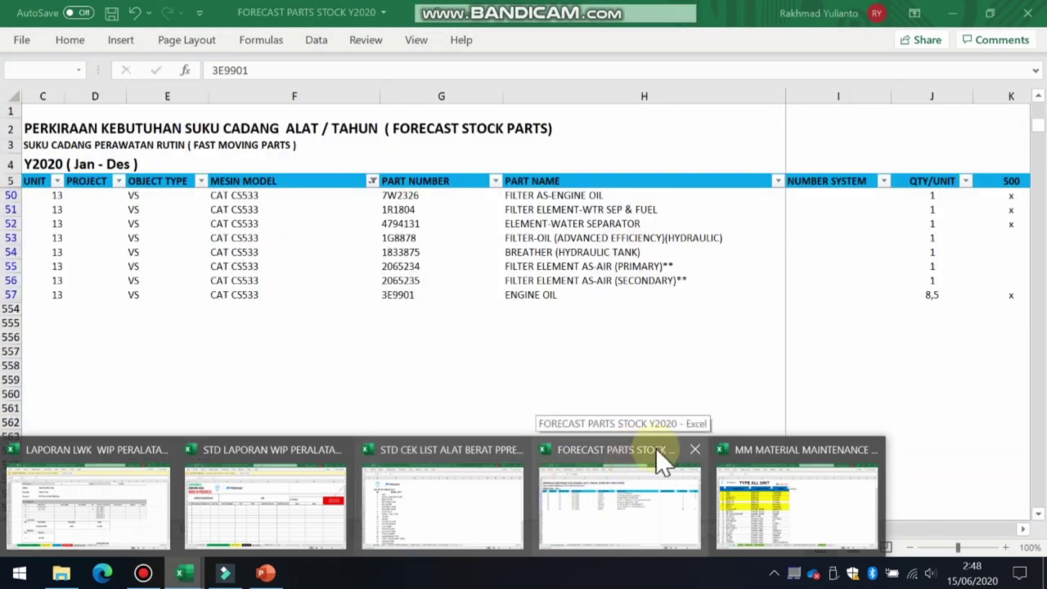
# Switch to the MM MATERIAL MAINTENANCE PERIODIC workbook and check the model units on the TYPE UNIT sheet, including SCC 800 C
pyautogui.moveTo(788, 462)
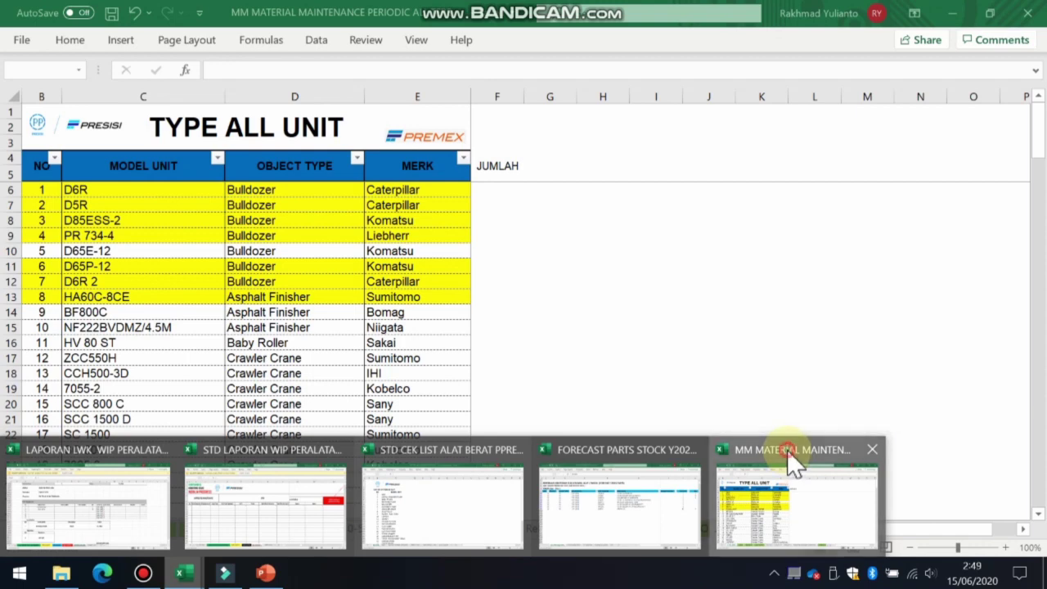
pyautogui.click(788, 458)
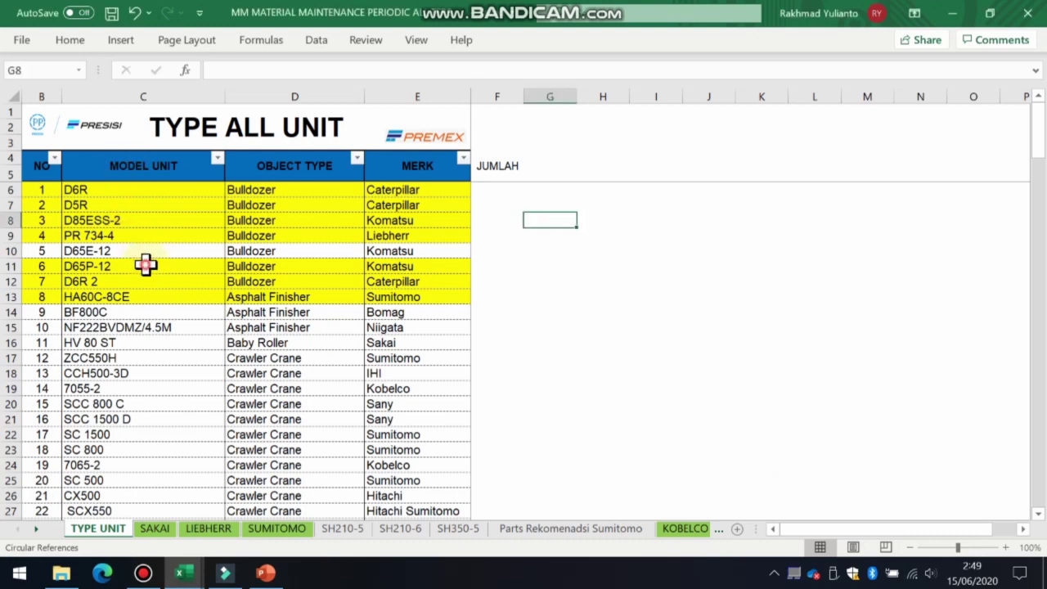
pyautogui.click(147, 302)
pyautogui.click(175, 375)
pyautogui.click(250, 375)
pyautogui.click(188, 406)
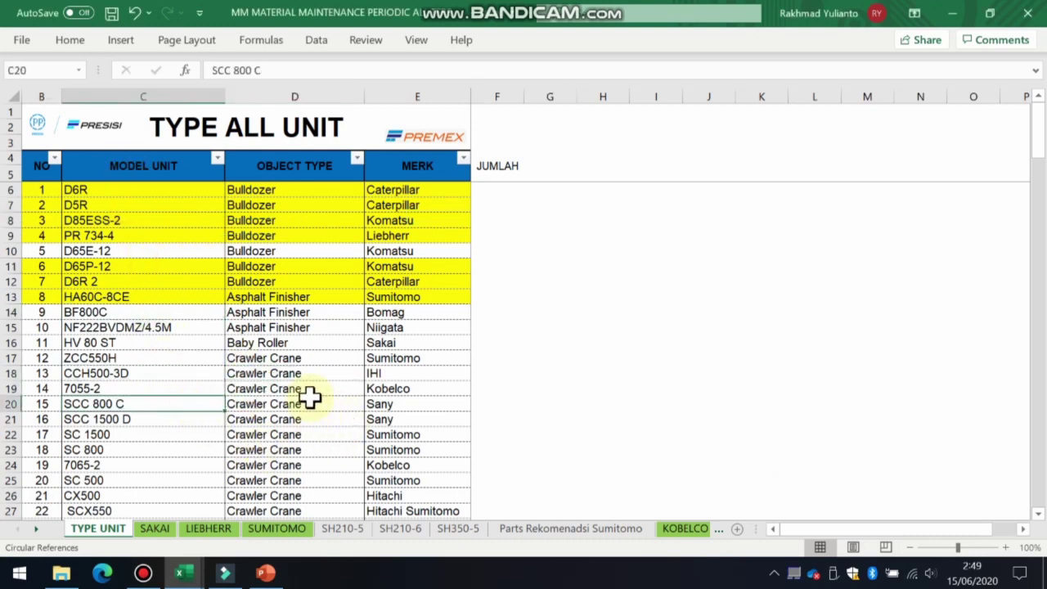
# Look through the unit list and select the OBJECT TYPE entries from D6 to D23
pyautogui.scroll(-2, 299, 406)
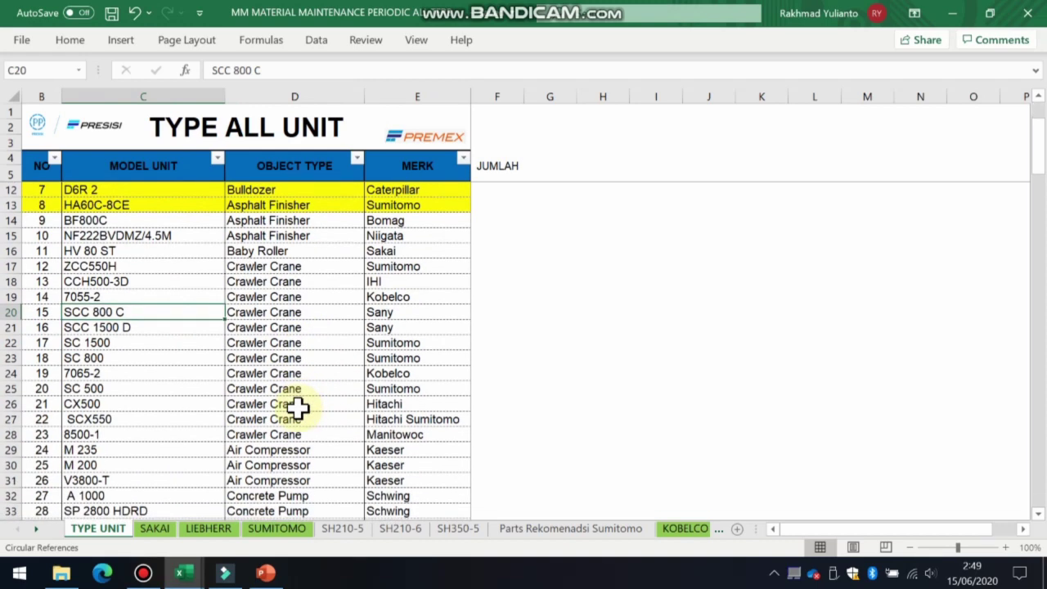
pyautogui.scroll(2, 299, 406)
pyautogui.click(274, 193)
pyautogui.moveTo(274, 193); pyautogui.dragTo(264, 450)
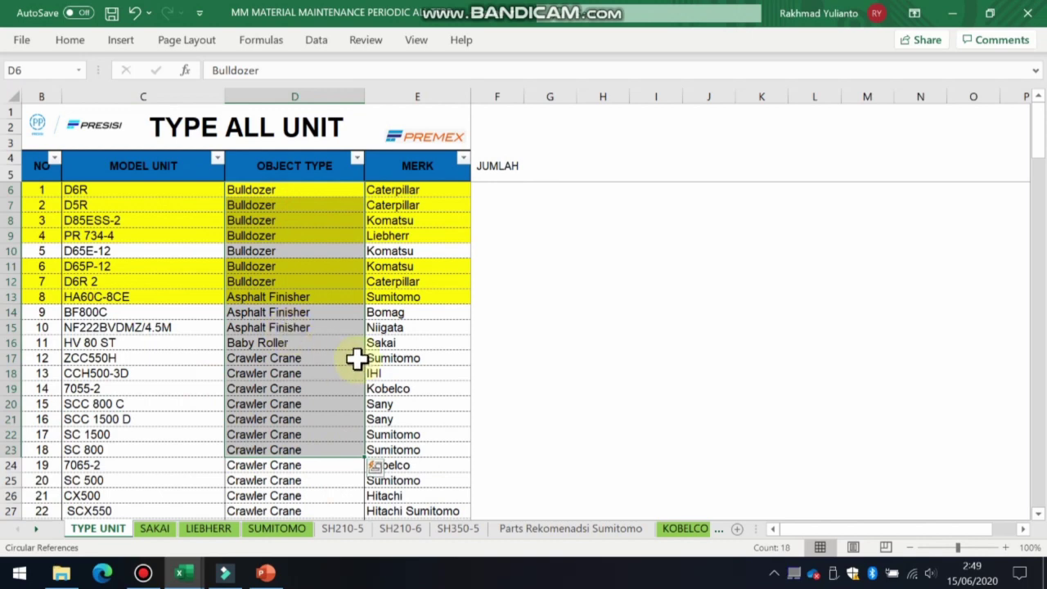
# Switch to the FORECAST PARTS STOCK Y2020 workbook and view the CAT CS533 fast moving parts list
pyautogui.moveTo(221, 572)
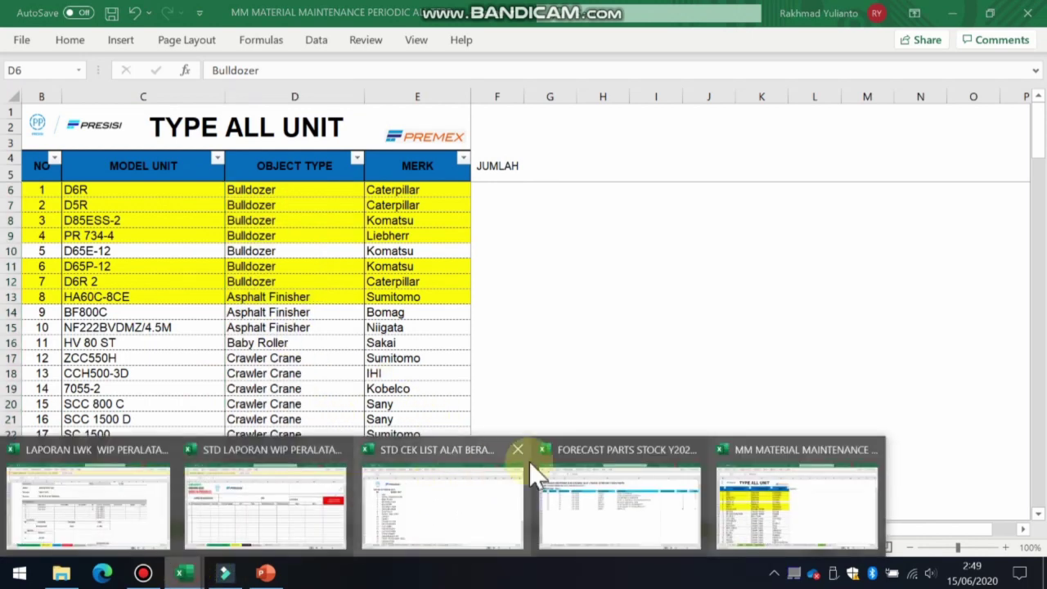
pyautogui.click(589, 470)
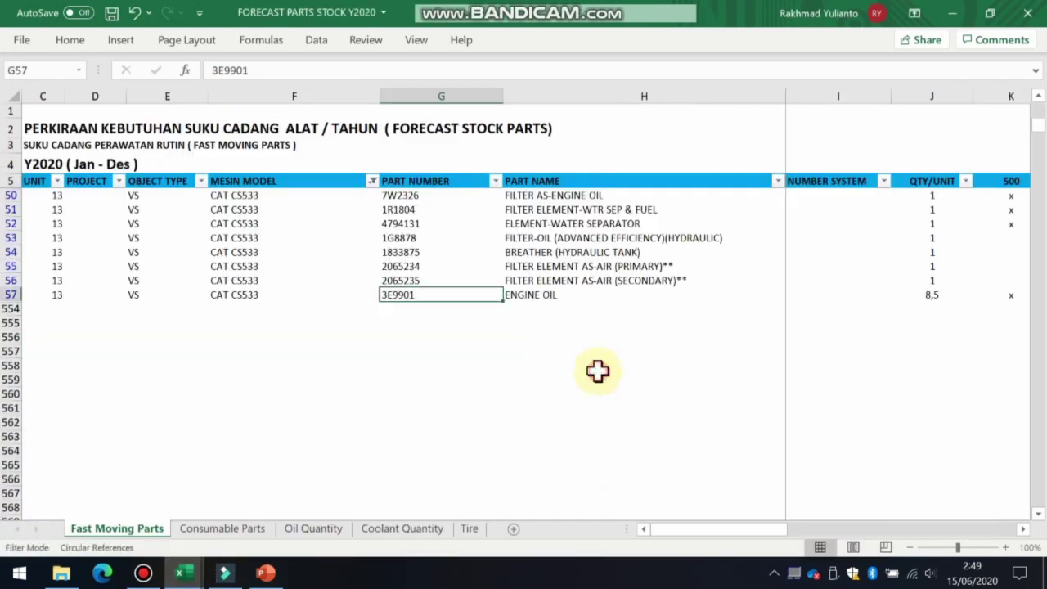
pyautogui.click(598, 373)
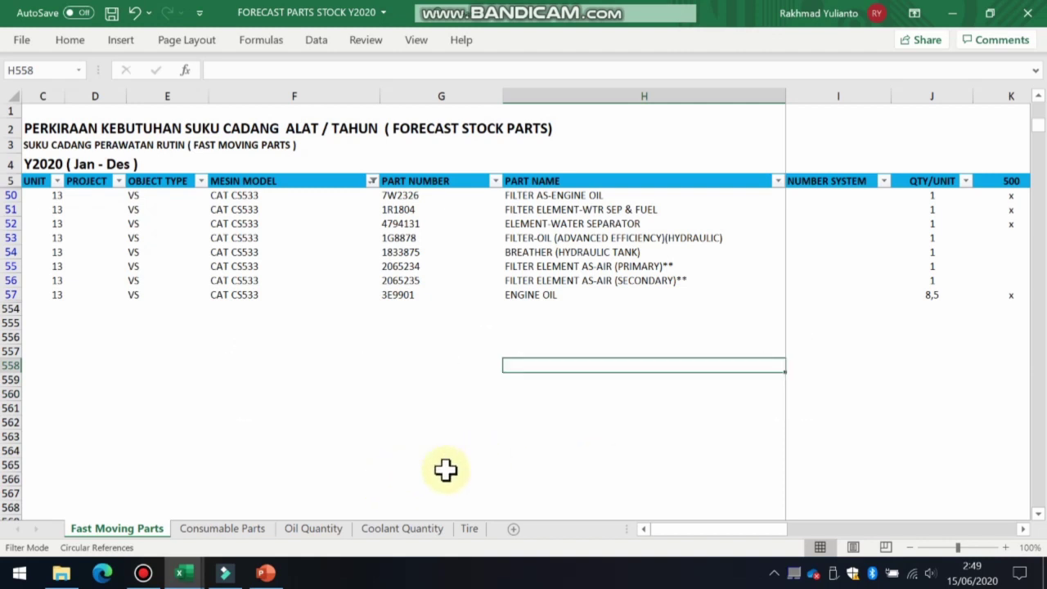
pyautogui.click(590, 394)
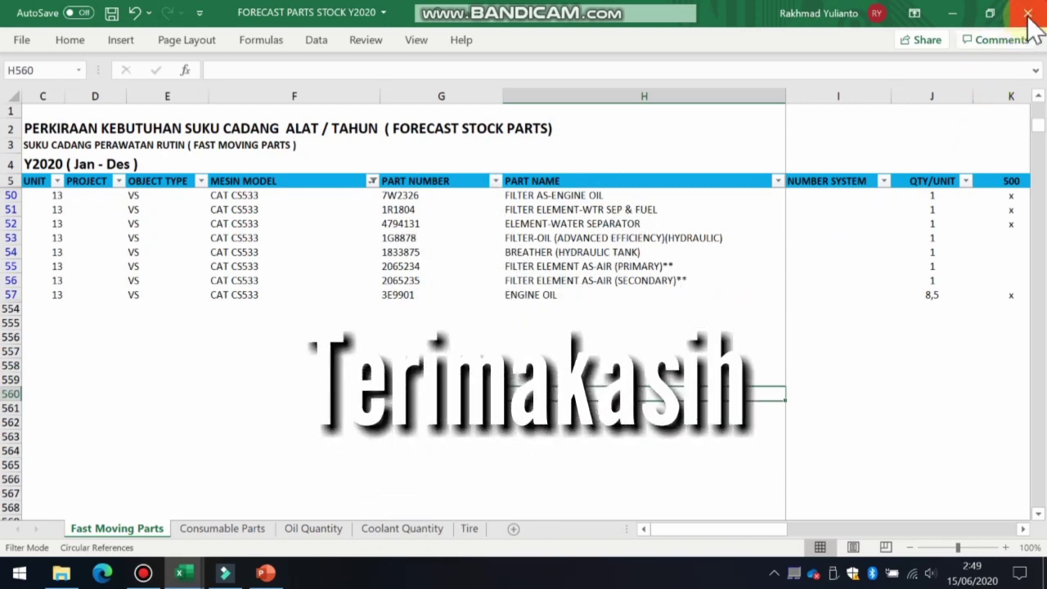
pyautogui.click(606, 324)
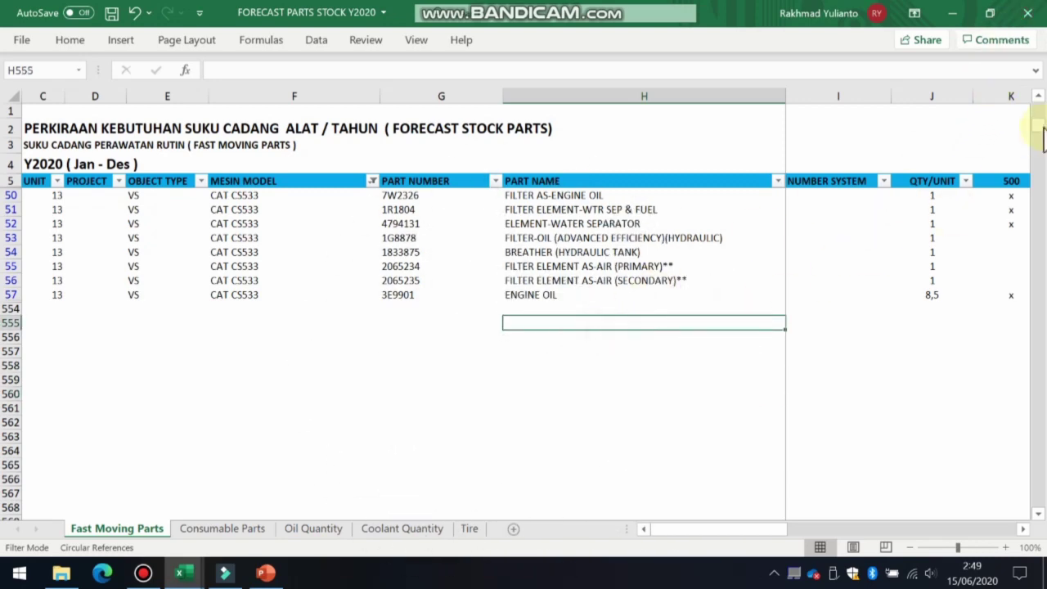